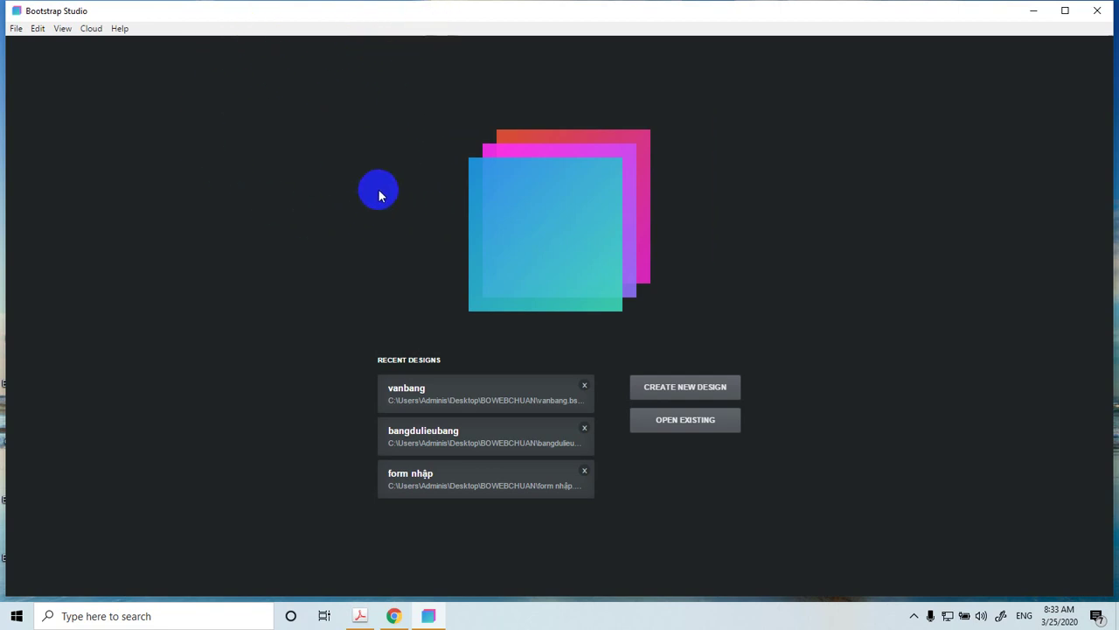
- Create a new Bootstrap 4.3 design from the Material Portfolio template
click(643, 387)
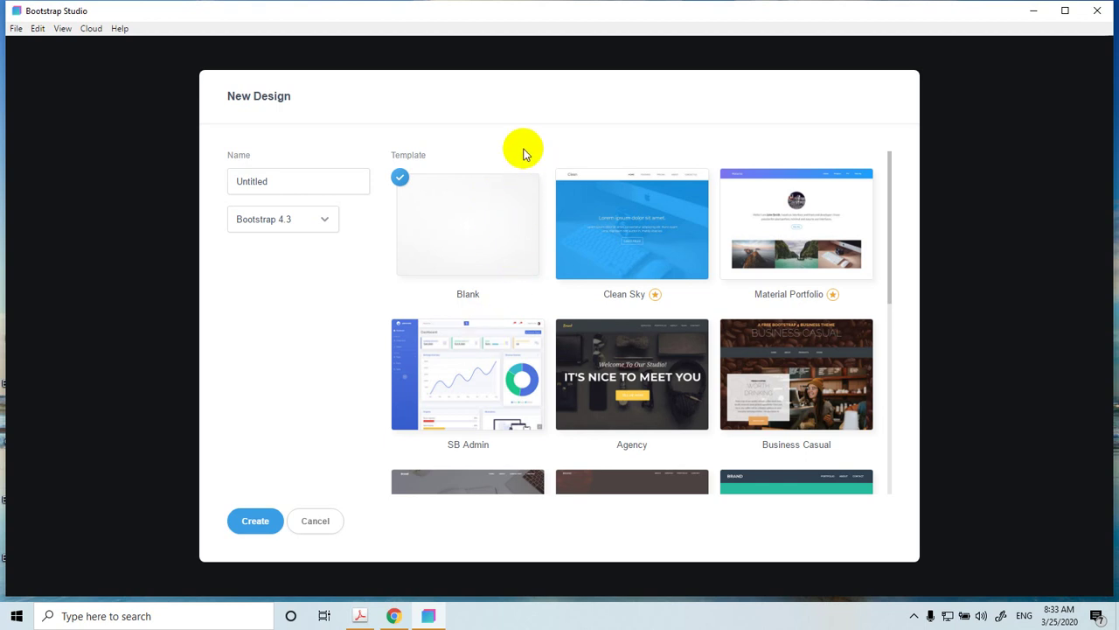
click(541, 83)
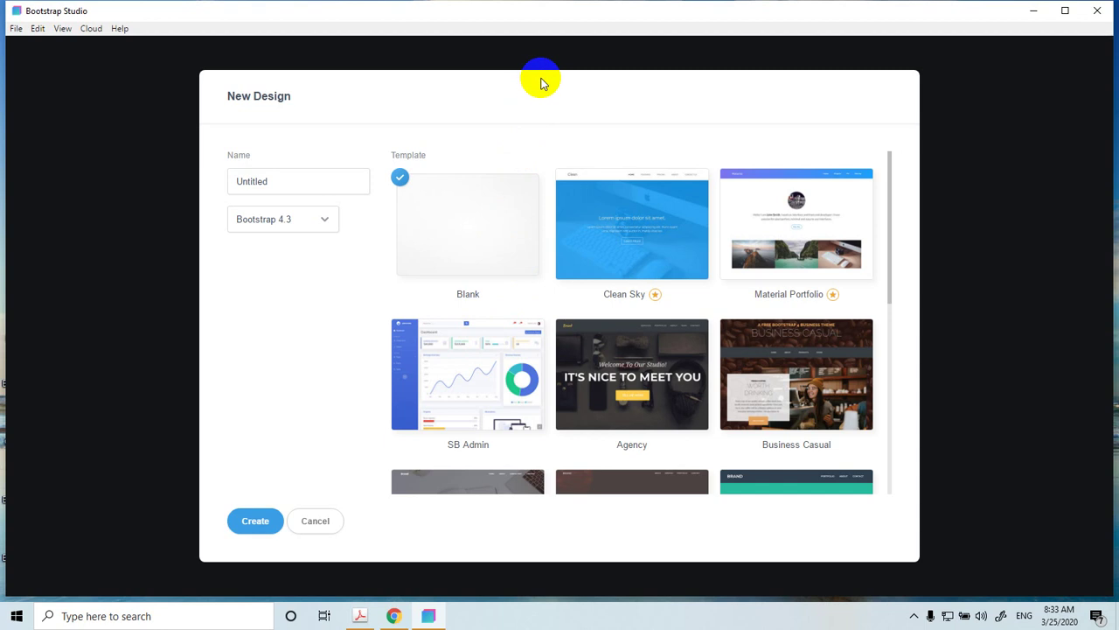
click(535, 85)
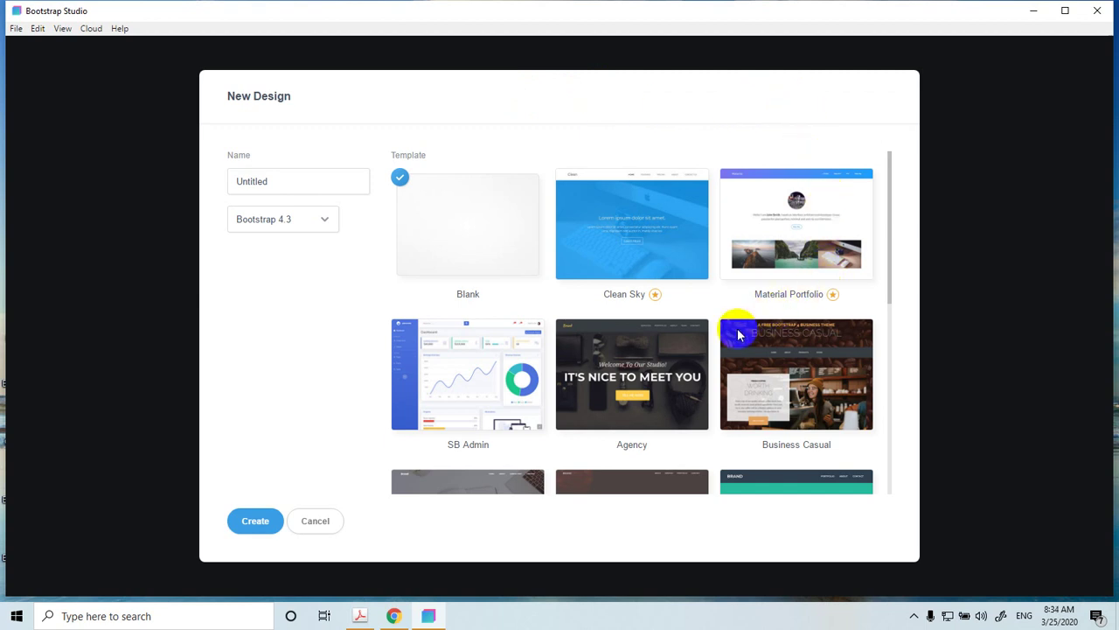
click(773, 234)
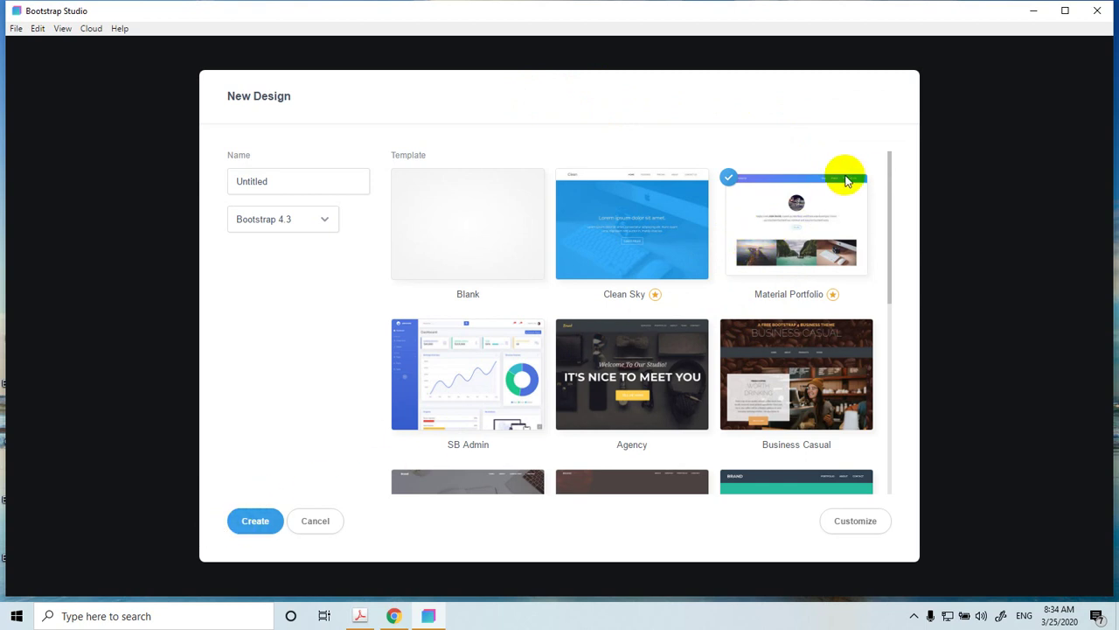
scroll(838, 315, down, 2)
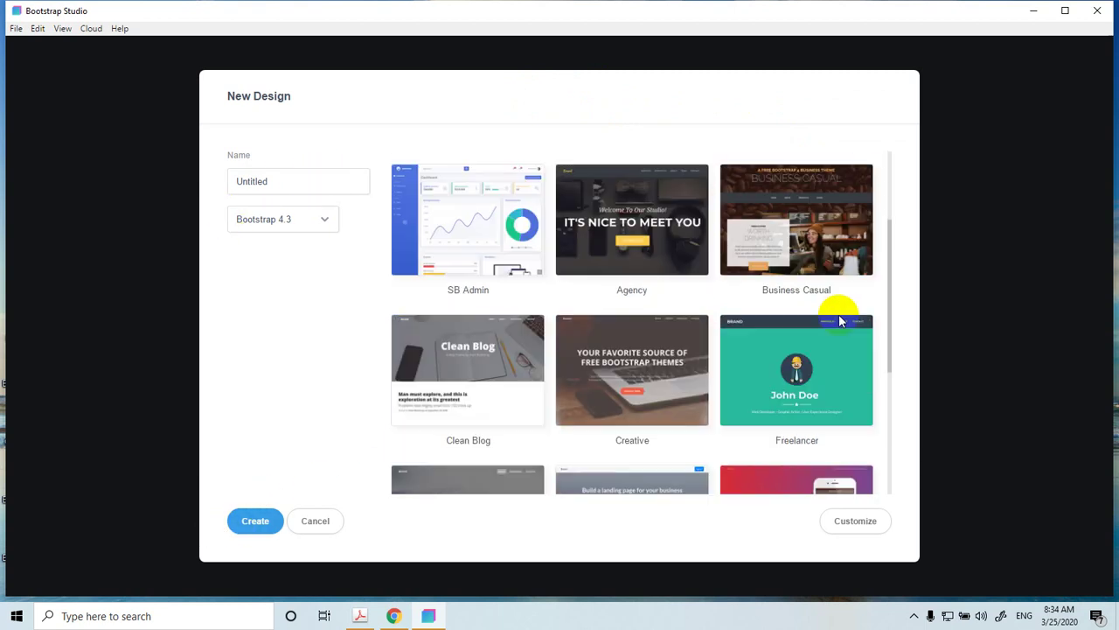
scroll(839, 319, down, 4)
scroll(839, 320, up, 6)
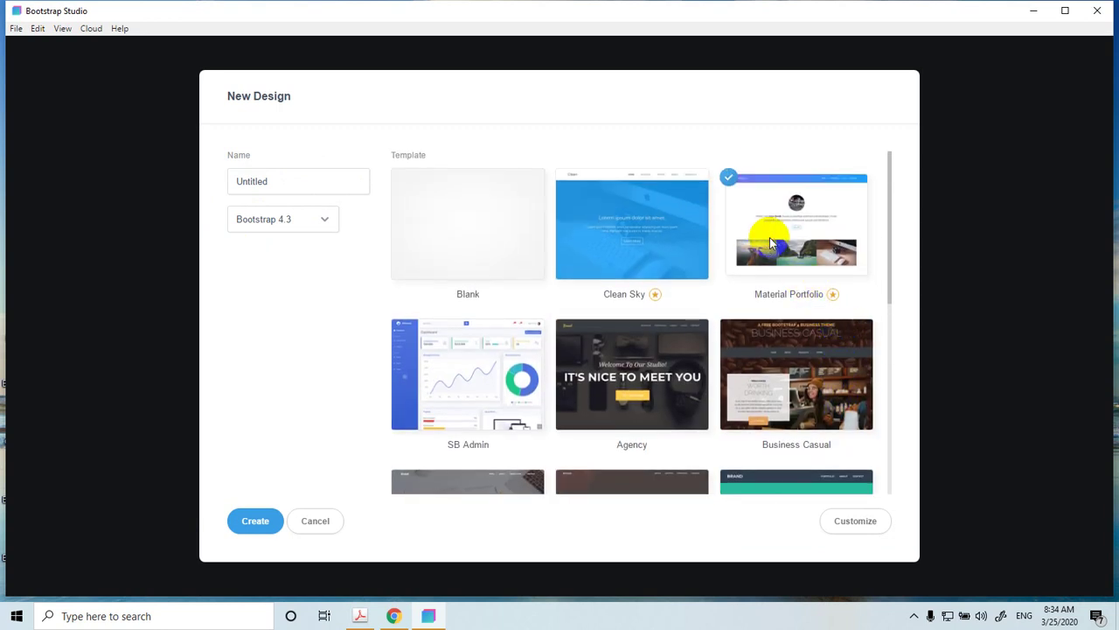
click(262, 523)
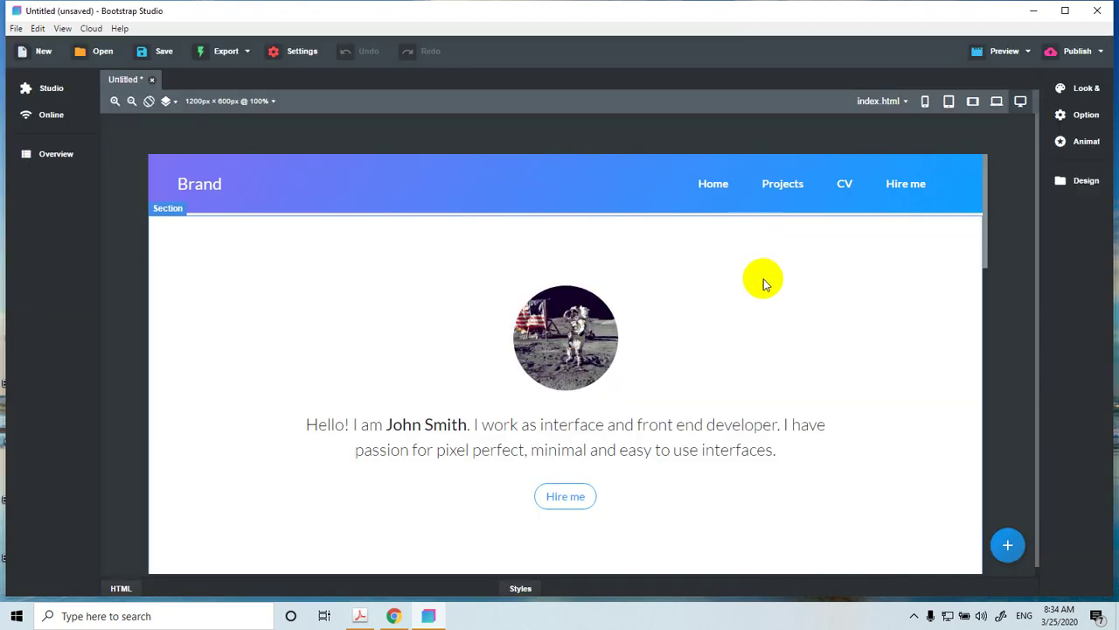
- Look over the portfolio's index page and switch to the hire-me.html page
scroll(764, 302, down, 8)
scroll(779, 338, up, 5)
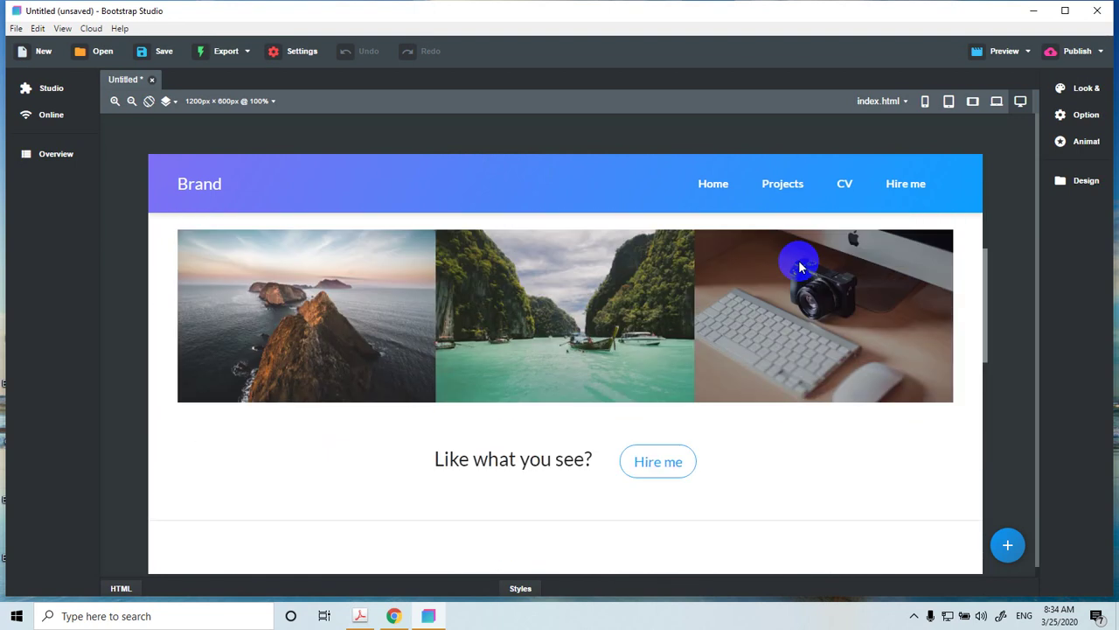
scroll(816, 247, up, 3)
click(881, 103)
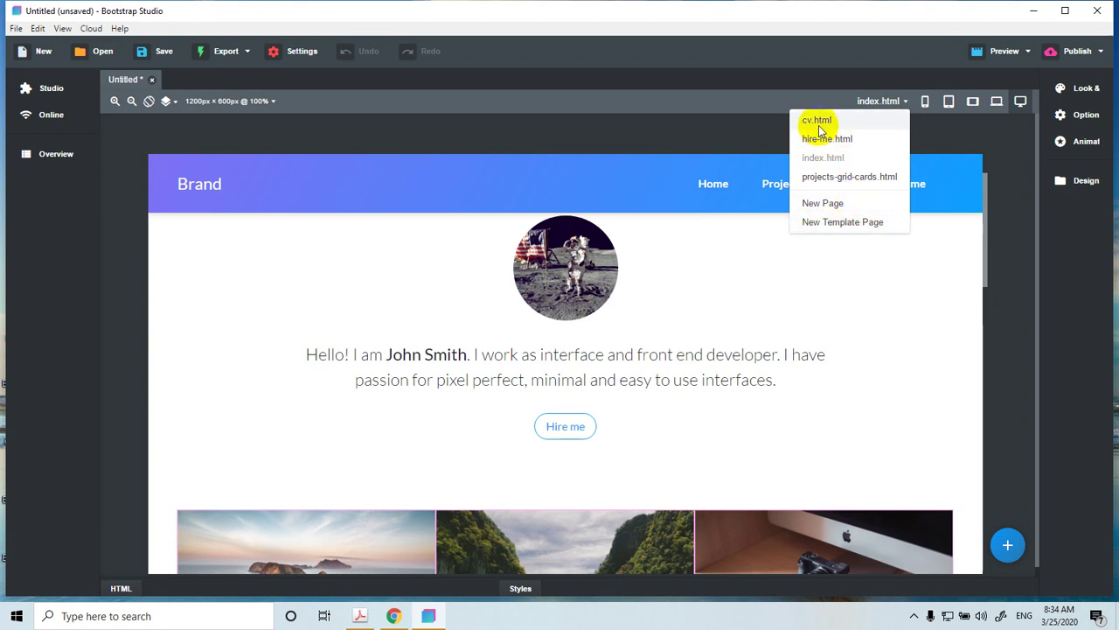
click(710, 133)
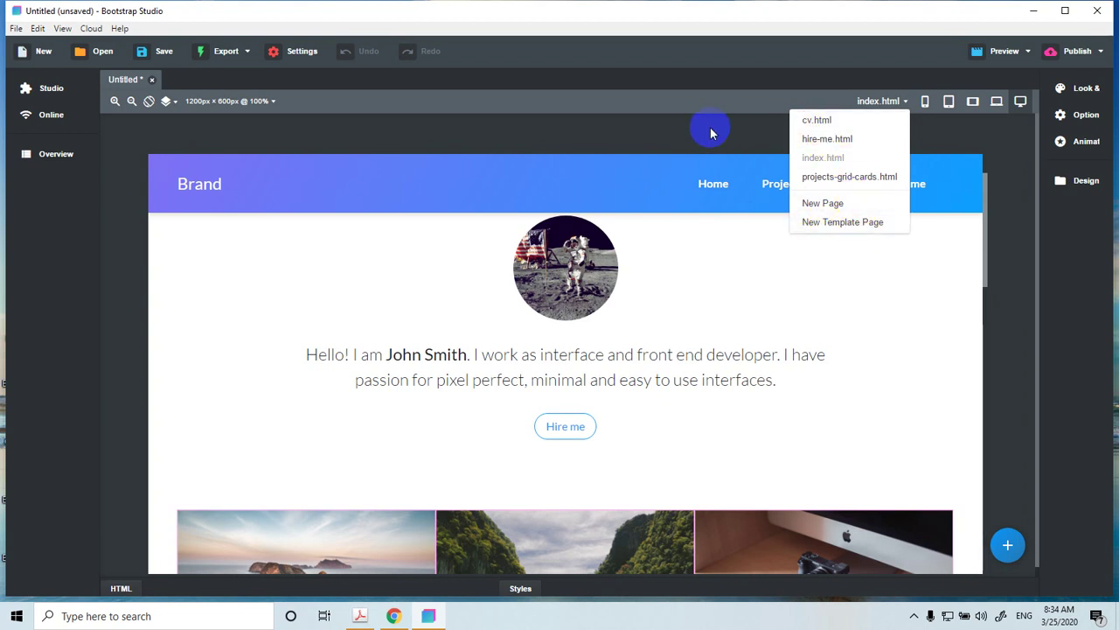
click(828, 140)
- Examine the layout of the hire-me page, from its heading through the form fields to the footer
scroll(774, 245, down, 3)
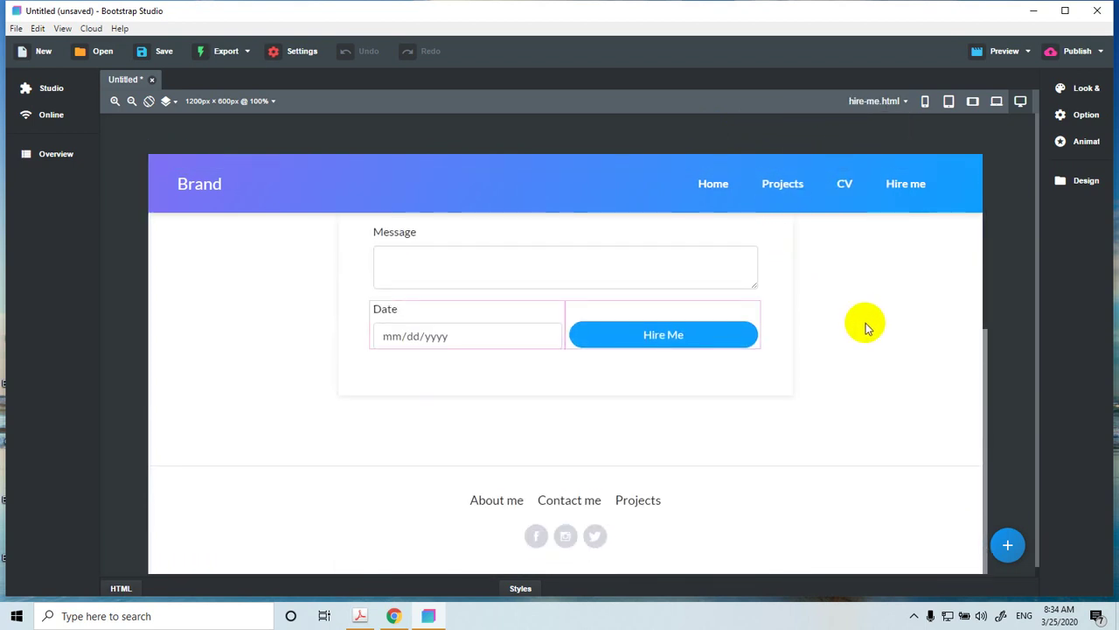
scroll(870, 330, up, 3)
scroll(870, 330, down, 2)
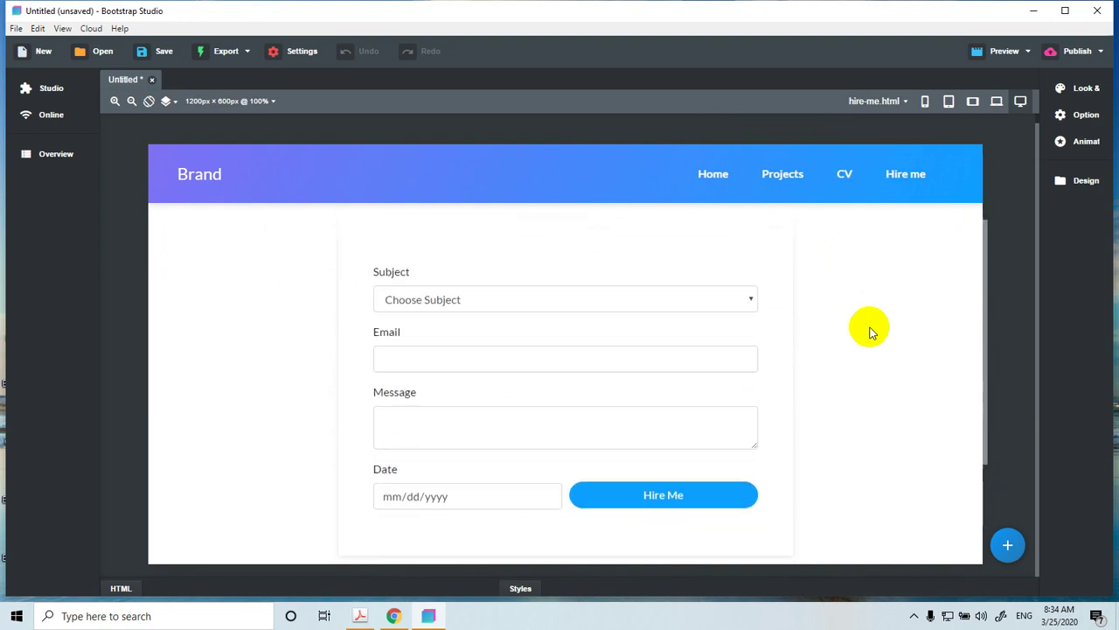
scroll(870, 331, up, 2)
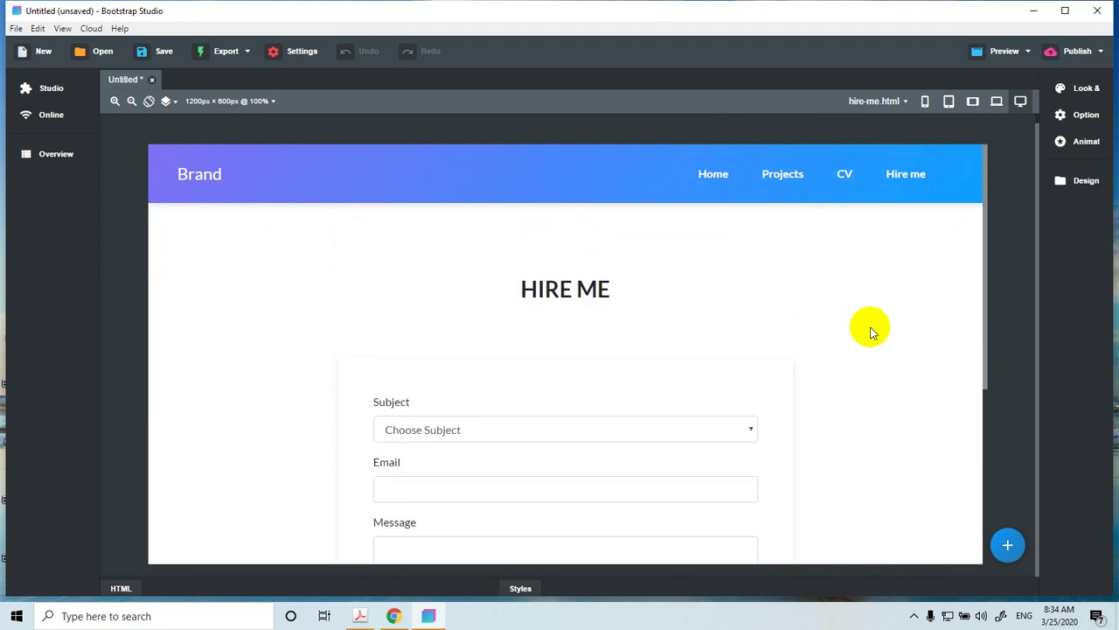
scroll(870, 330, down, 1)
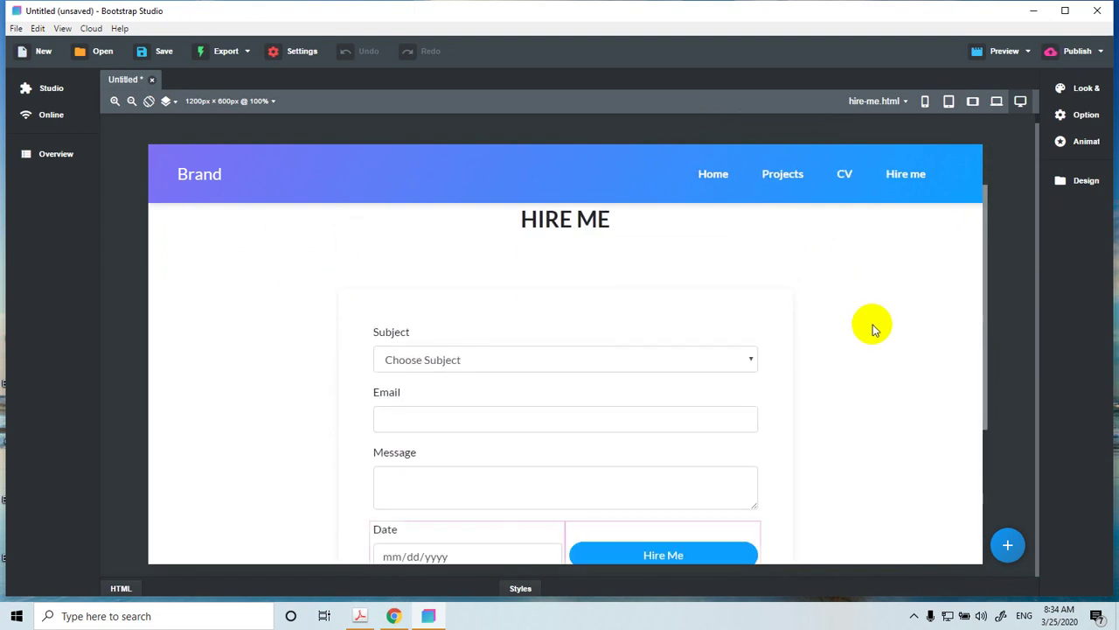
scroll(873, 328, down, 1)
scroll(872, 326, up, 2)
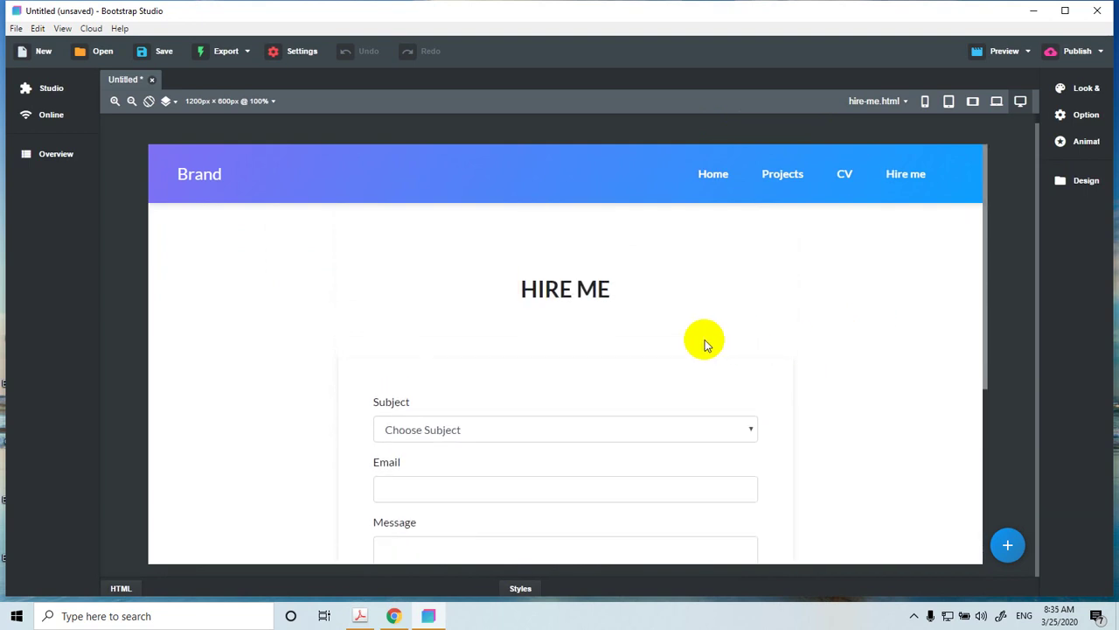
- Try to retype the HIRE ME heading above the form
click(605, 295)
double_click(632, 287)
click(631, 287)
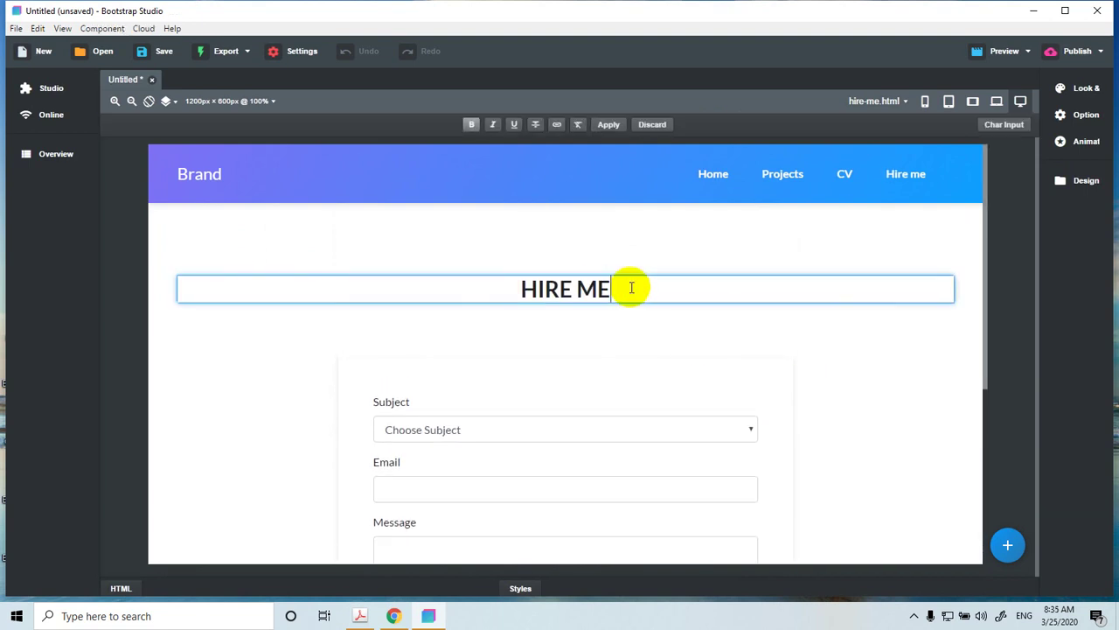
key(BackSpace)
key(BackSpace)
key(BackSpace)
key(BackSpace)
key(BackSpace)
key(BackSpace)
key(BackSpace)
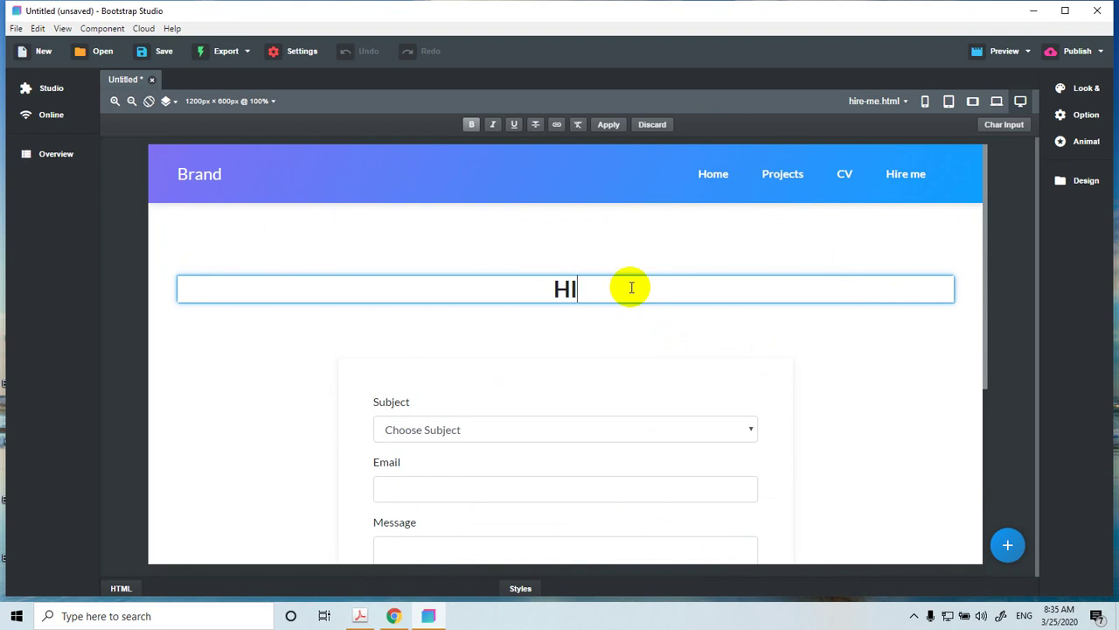
text(HOF)
key(BackSpace)
key(BackSpace)
key(BackSpace)
- Launch the UniKey Vietnamese keyboard program from the desktop and return to Bootstrap Studio
click(1032, 10)
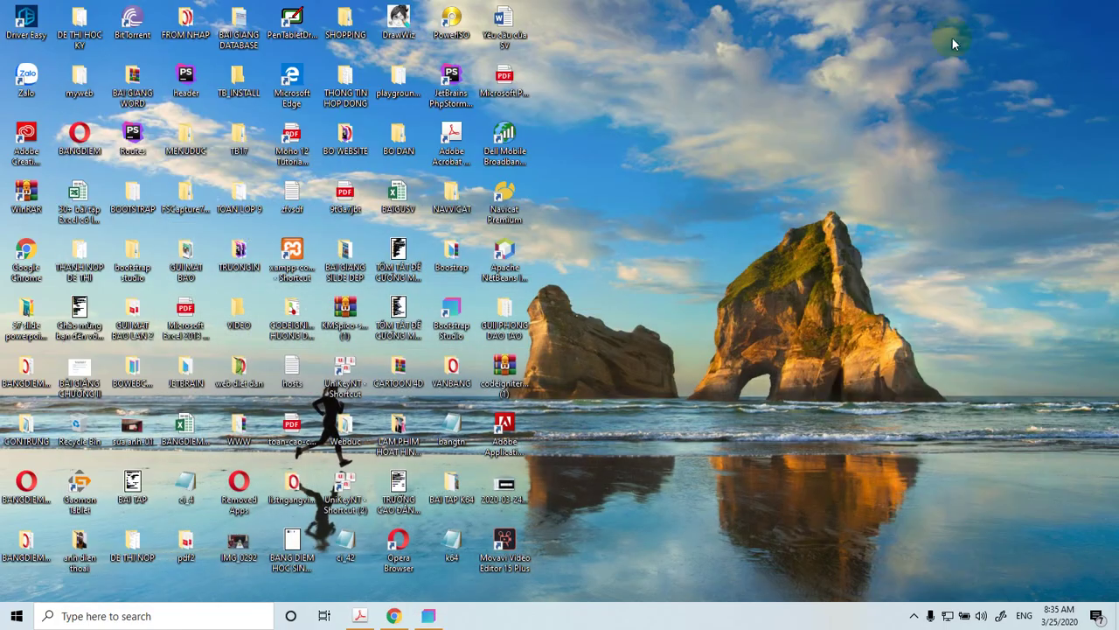
double_click(347, 367)
click(664, 184)
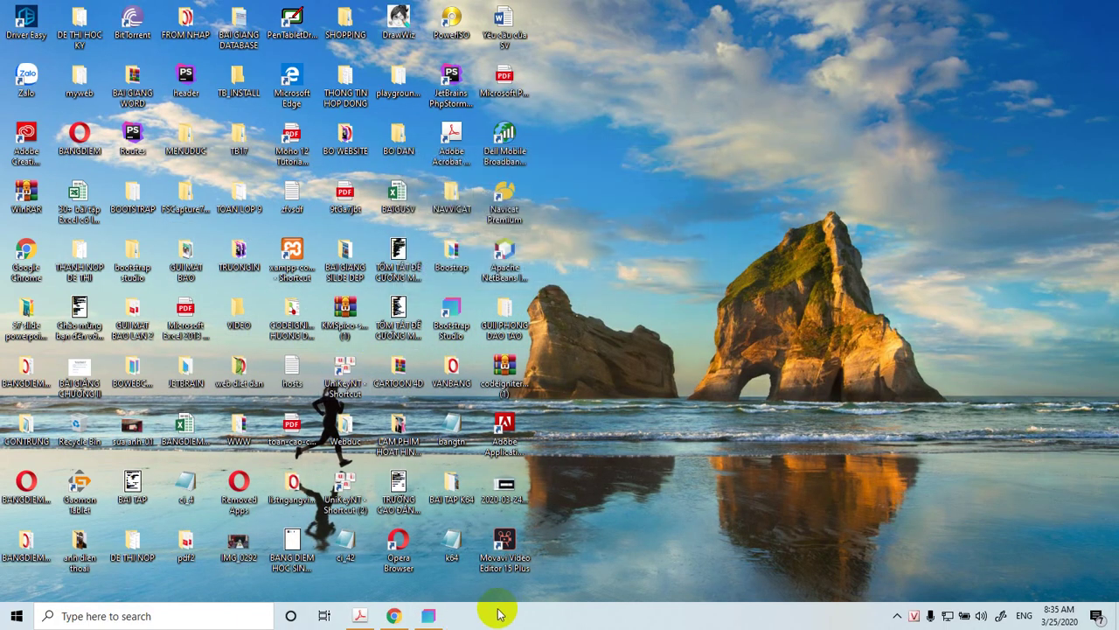
click(441, 619)
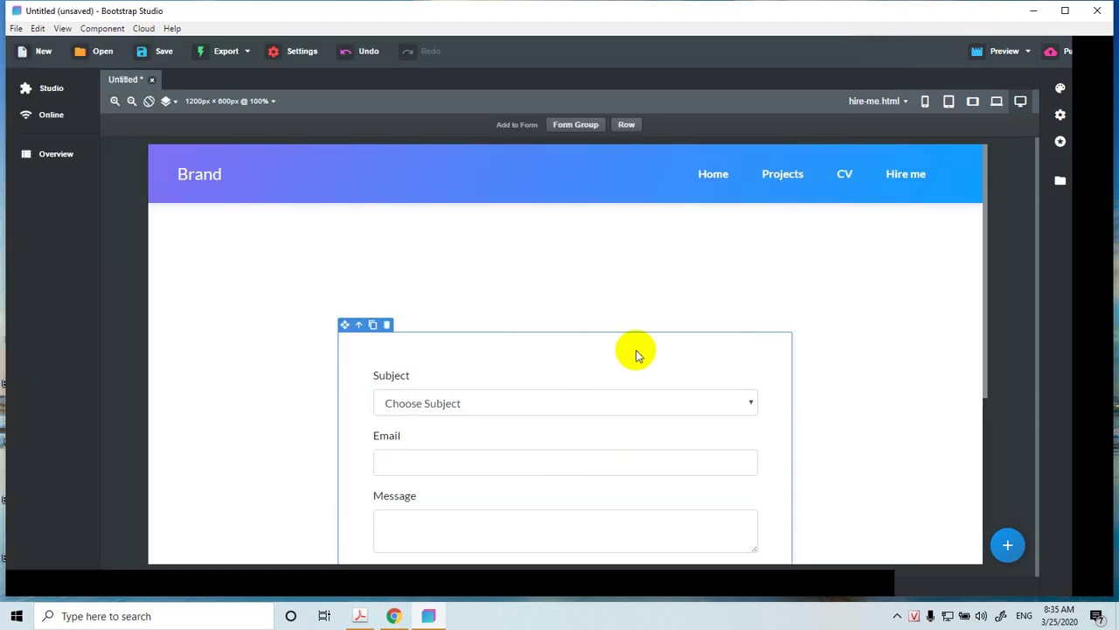
- Undo the clearing of the heading text above the form
click(532, 292)
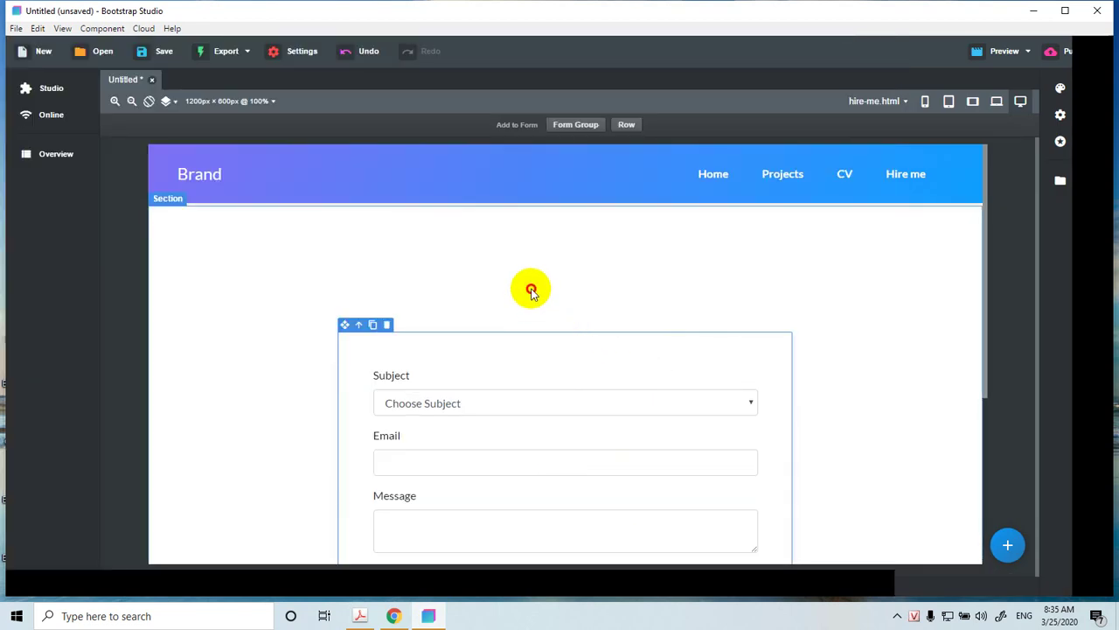
click(519, 278)
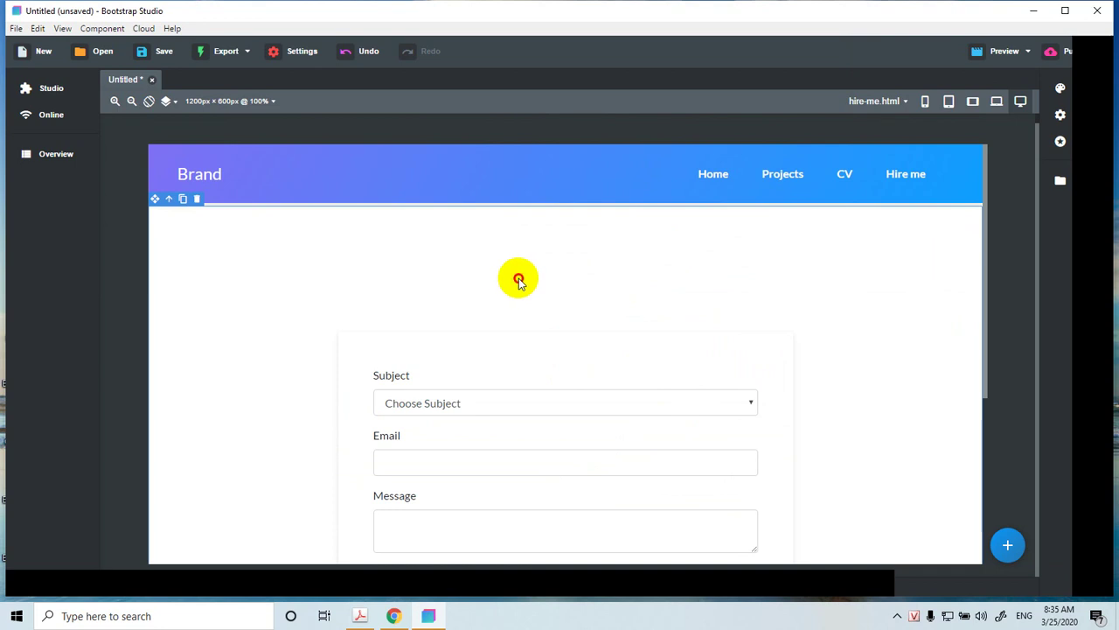
key(ctrl+z)
- Replace the HIRE ME heading text with "NHẬP HỒ SƠ SINH VIÊN"
click(563, 292)
double_click(566, 290)
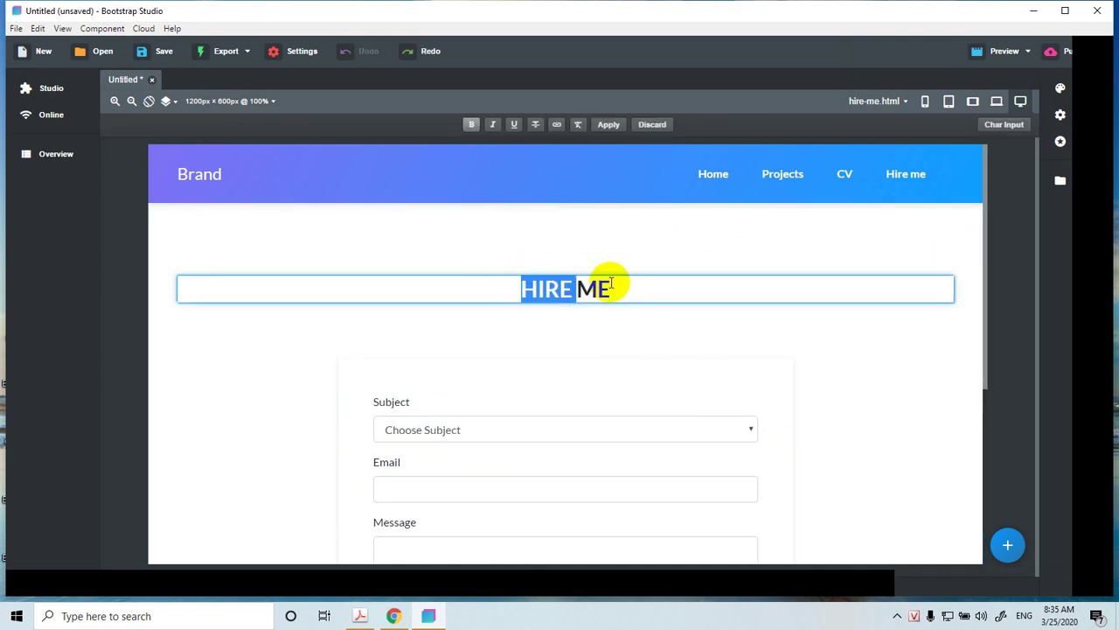
click(621, 281)
drag(620, 281, 507, 290)
key(BackSpace)
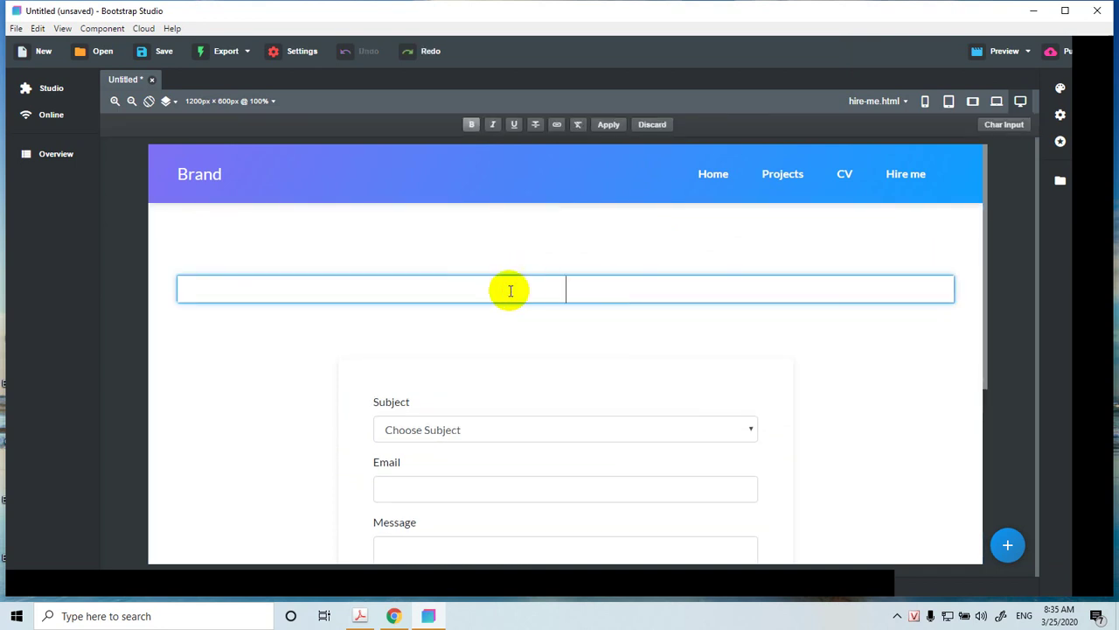
text(NHÂPj HOOF)
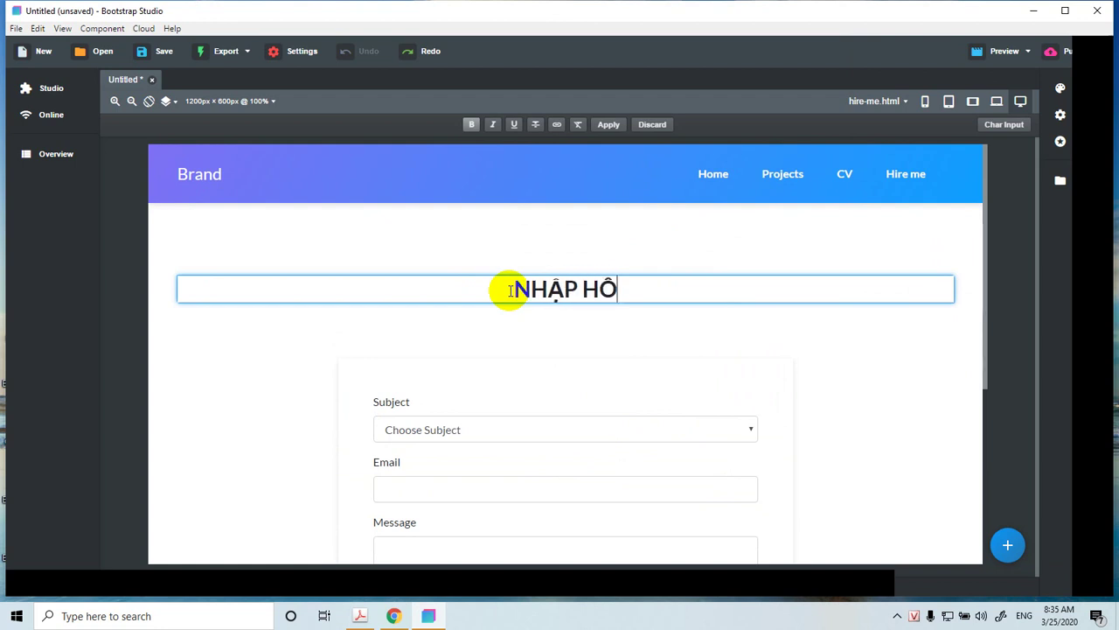
text( SOW SI)
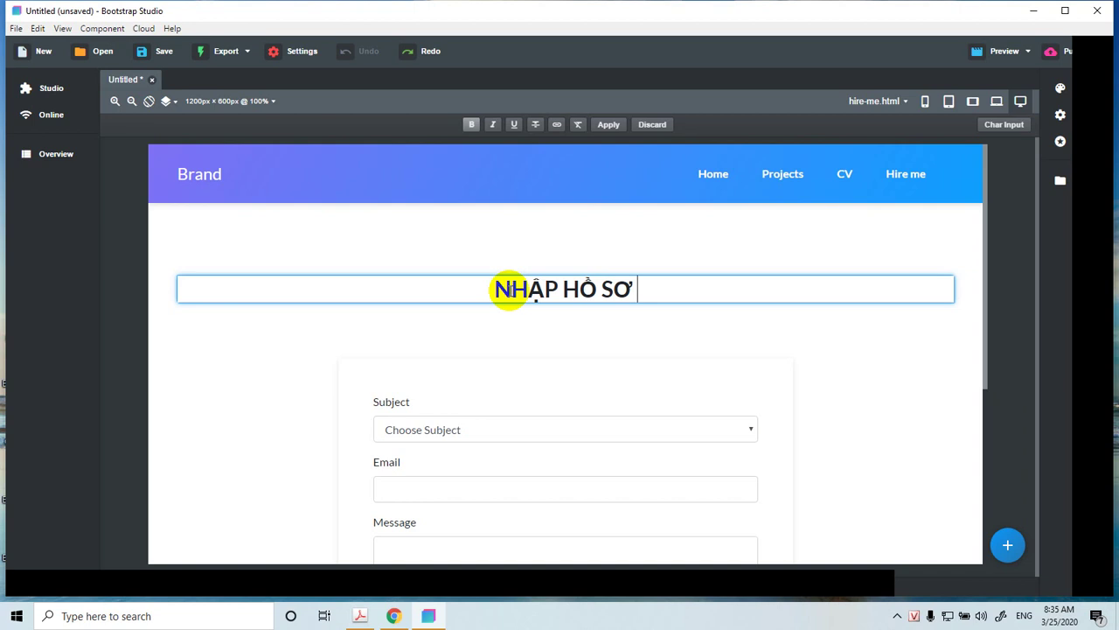
text(NH VIEEN)
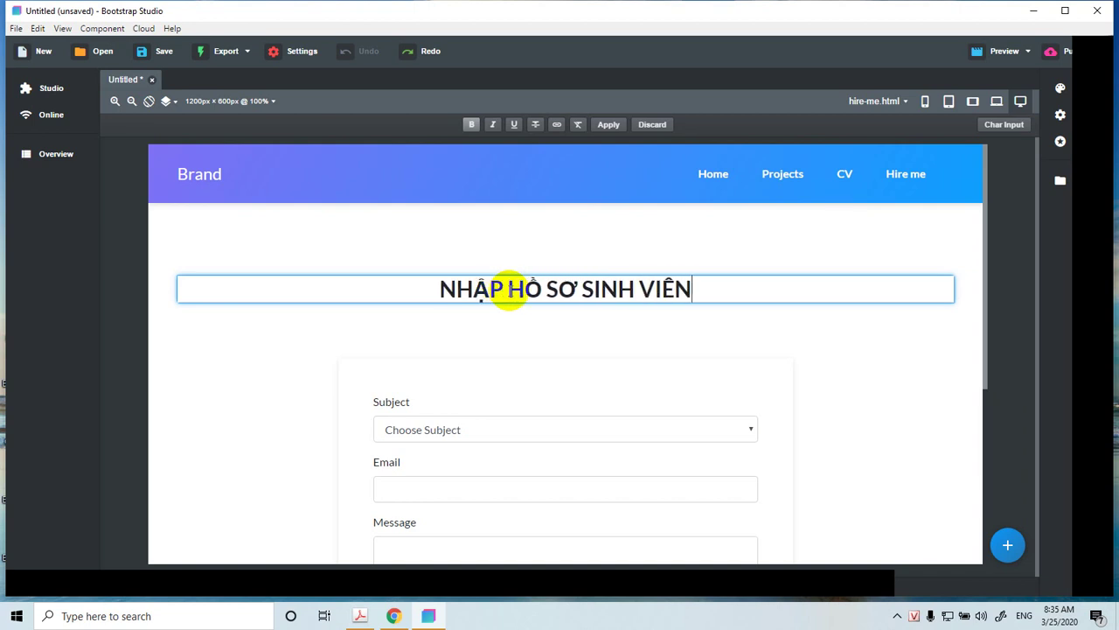
- Delete the whole Subject form group, including its label and dropdown, from the form
scroll(529, 310, down, 3)
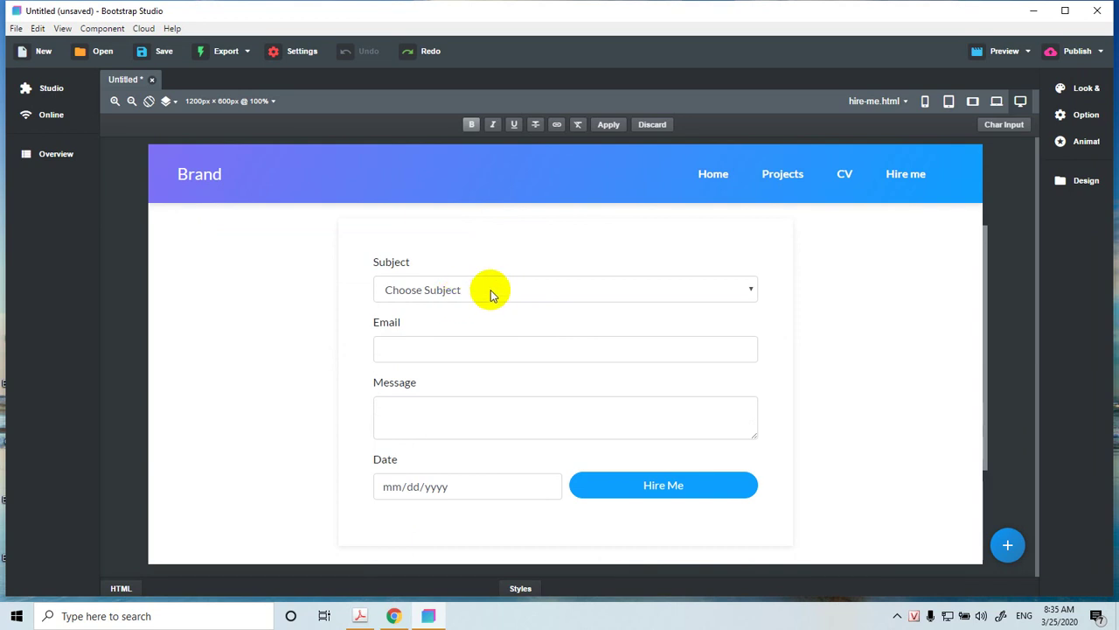
click(492, 294)
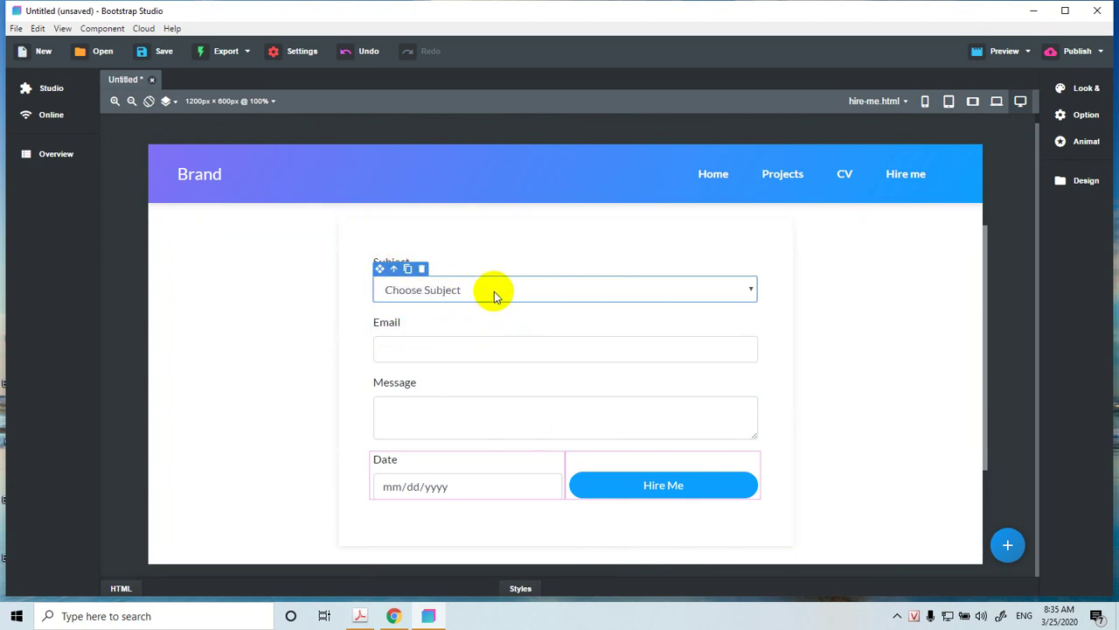
click(394, 270)
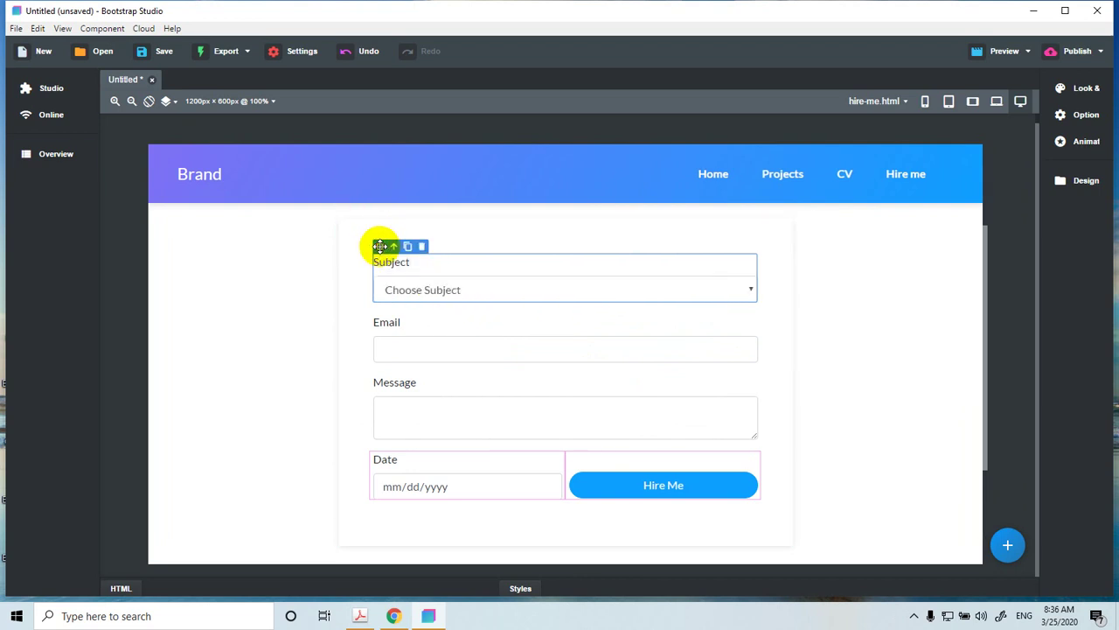
key(Delete)
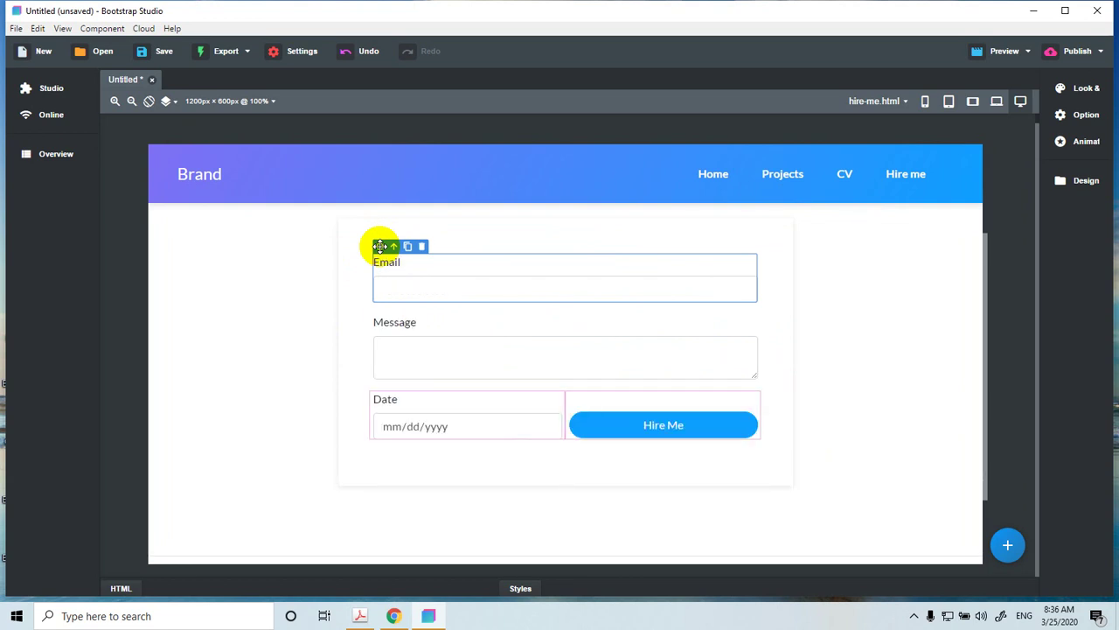
- Change the form's Email label to "Họ Tên"
click(445, 292)
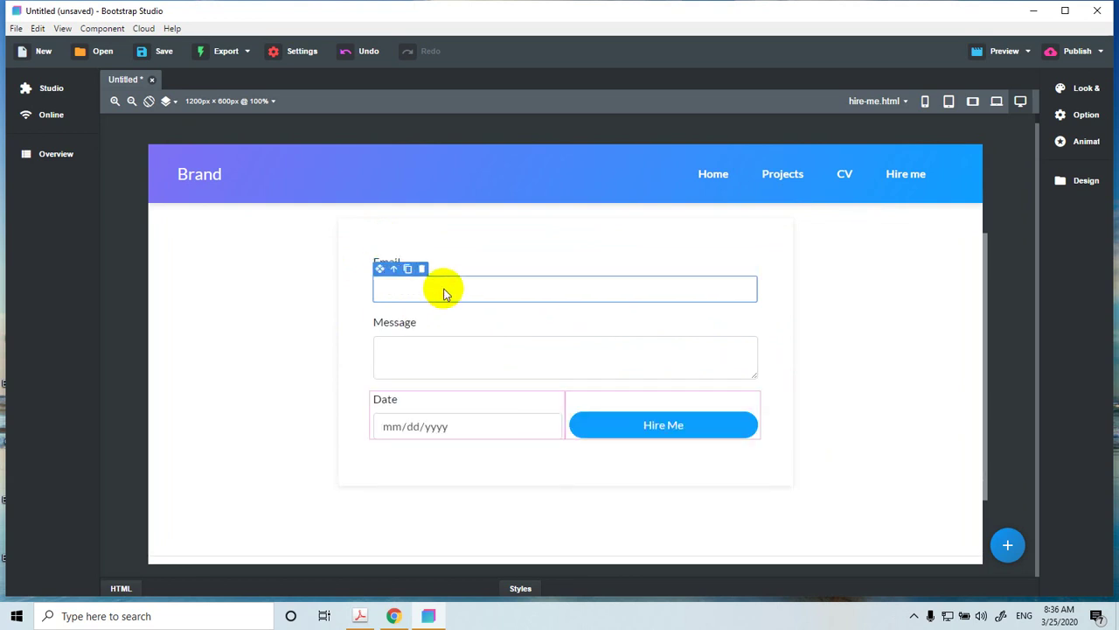
click(380, 262)
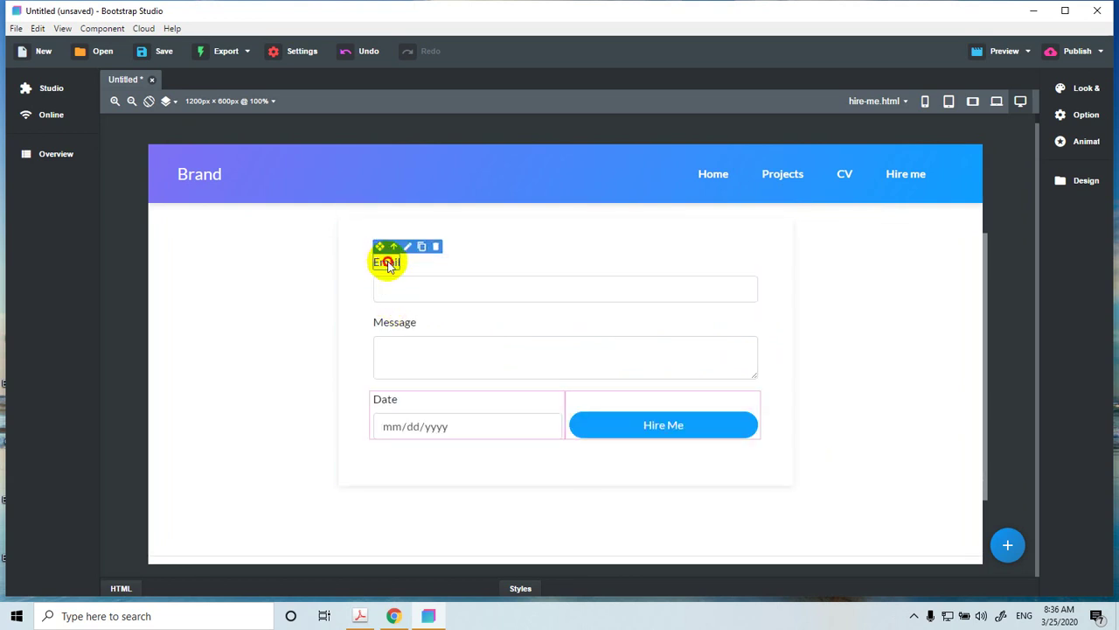
double_click(388, 263)
key(BackSpace)
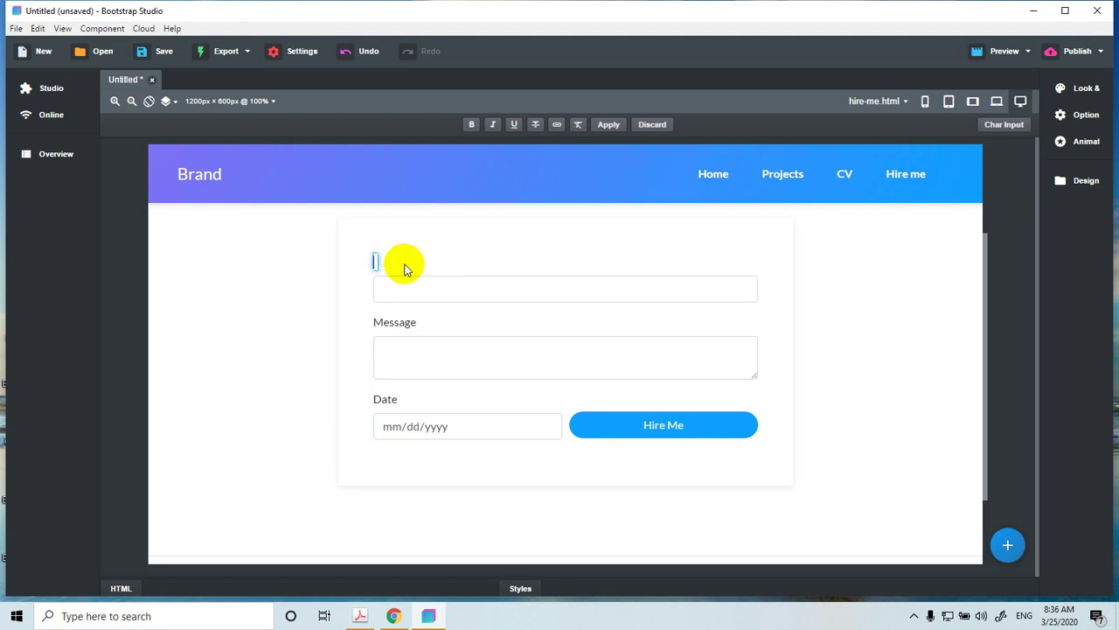
text(Ho)
text( Va)
key(BackSpace)
key(BackSpace)
key(BackSpace)
text(Tên)
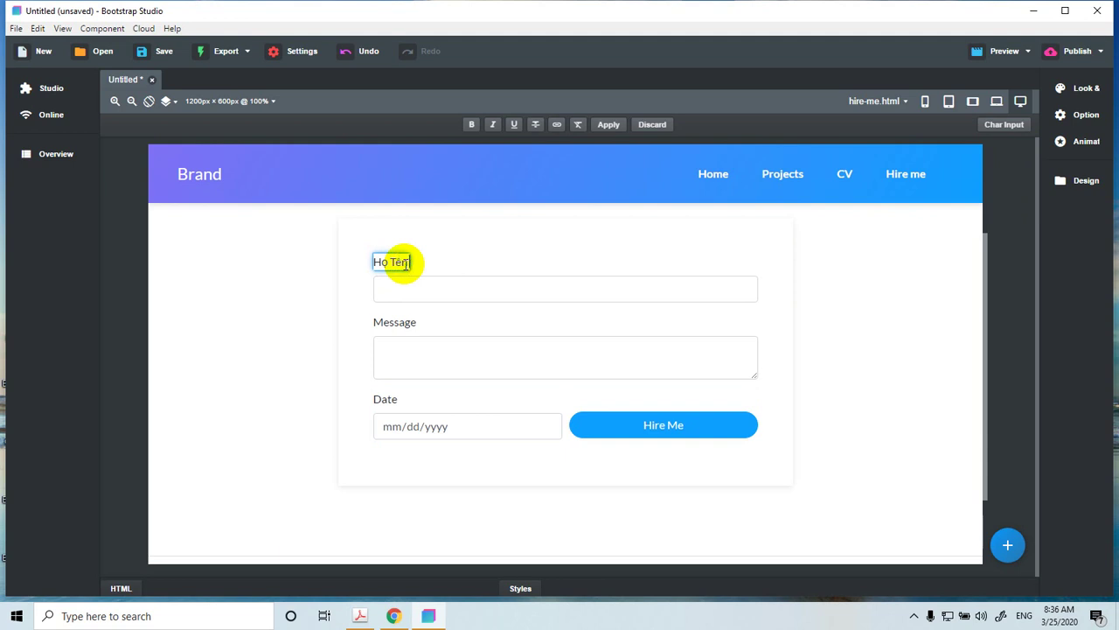
- Extend the form's first field label to read "Họ Tên SInh viên"
text( Sinh viên)
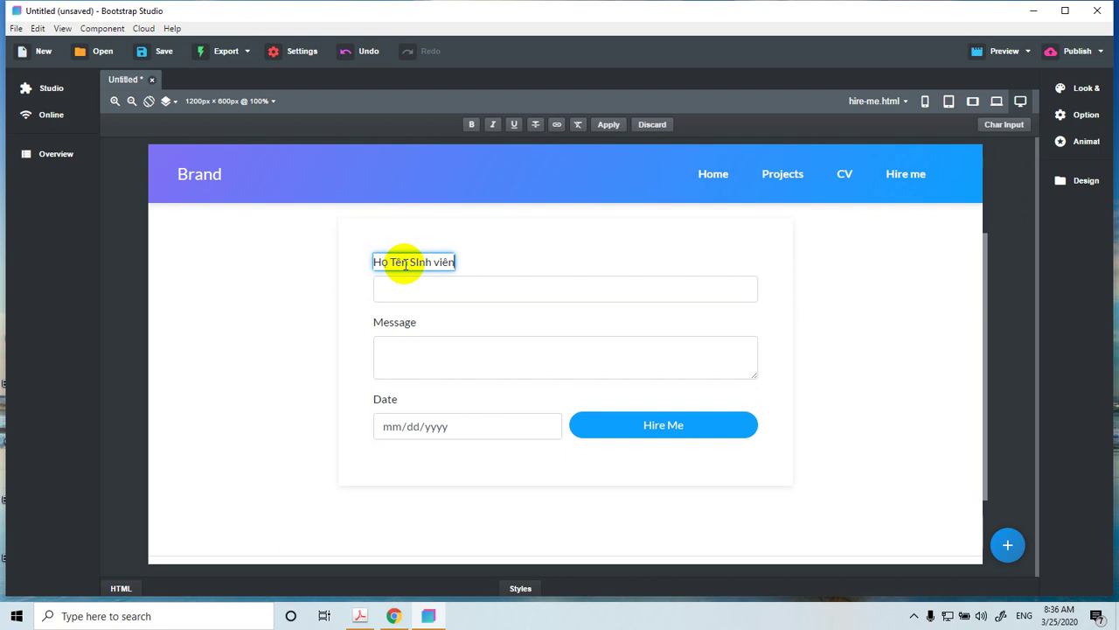
click(442, 313)
click(456, 289)
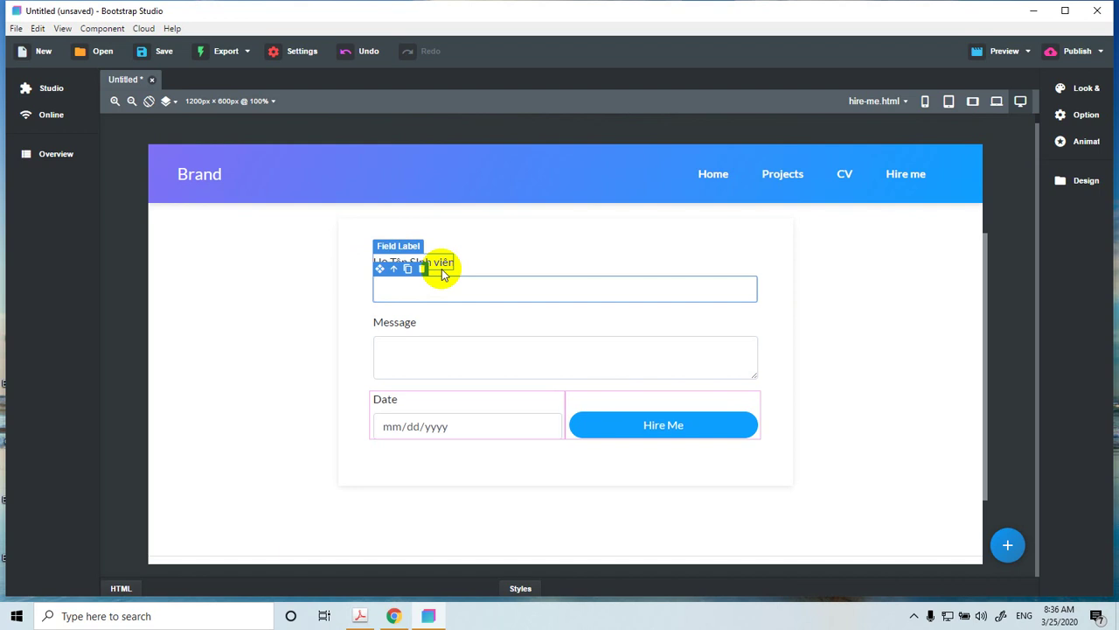
- Duplicate the whole "Họ Tên SInh viên" form group, including its label and input
click(444, 263)
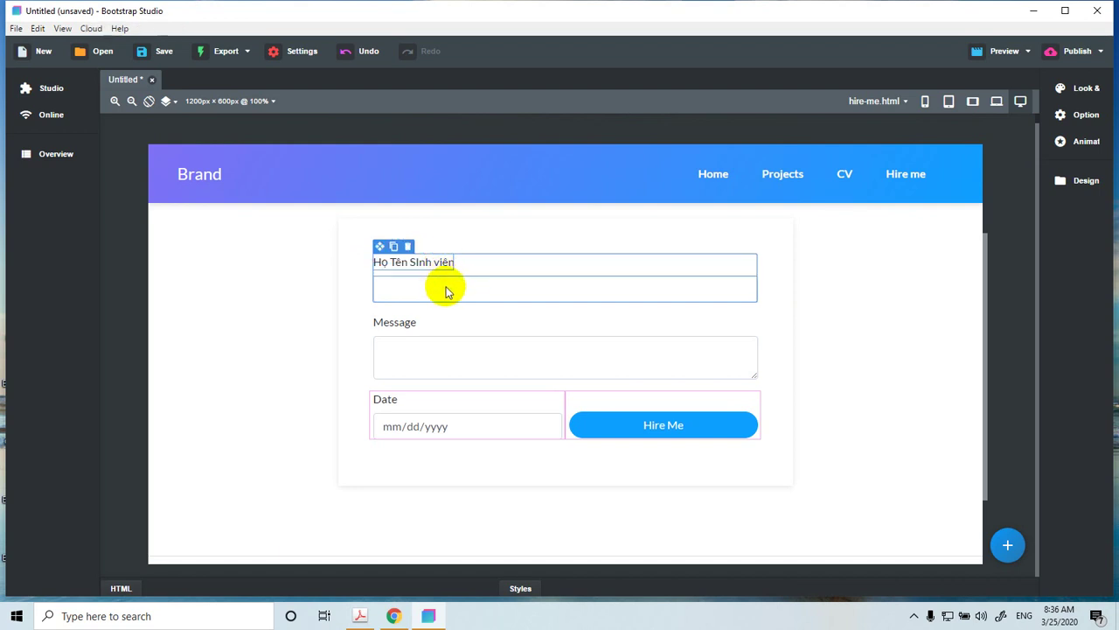
click(444, 290)
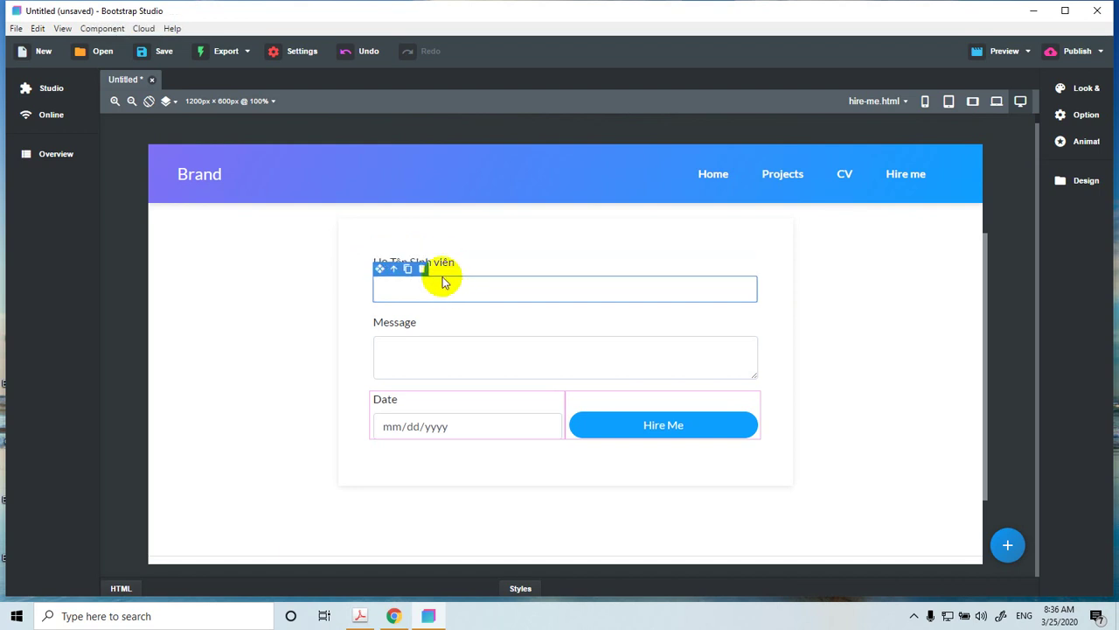
click(441, 264)
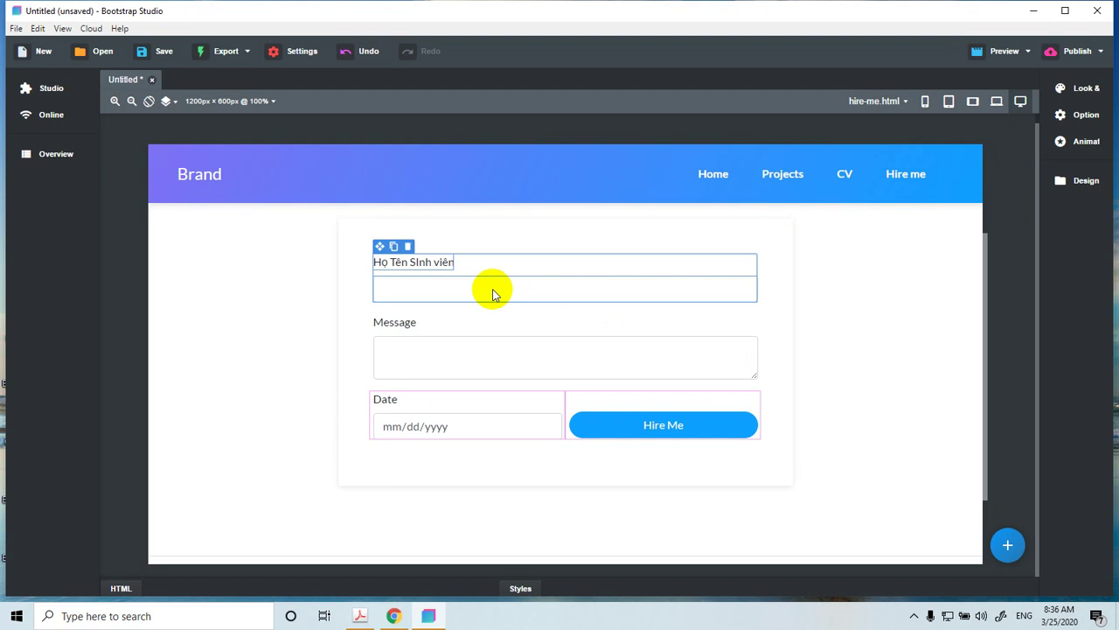
click(394, 247)
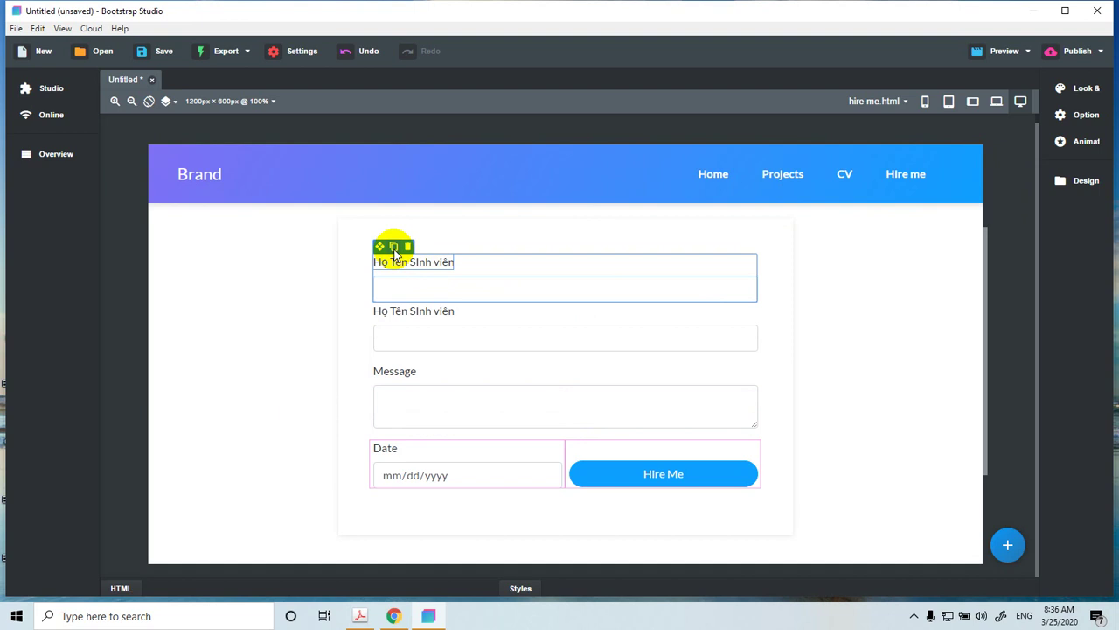
- Replace the duplicated form group's label text with "Giới tính"
click(407, 312)
double_click(446, 311)
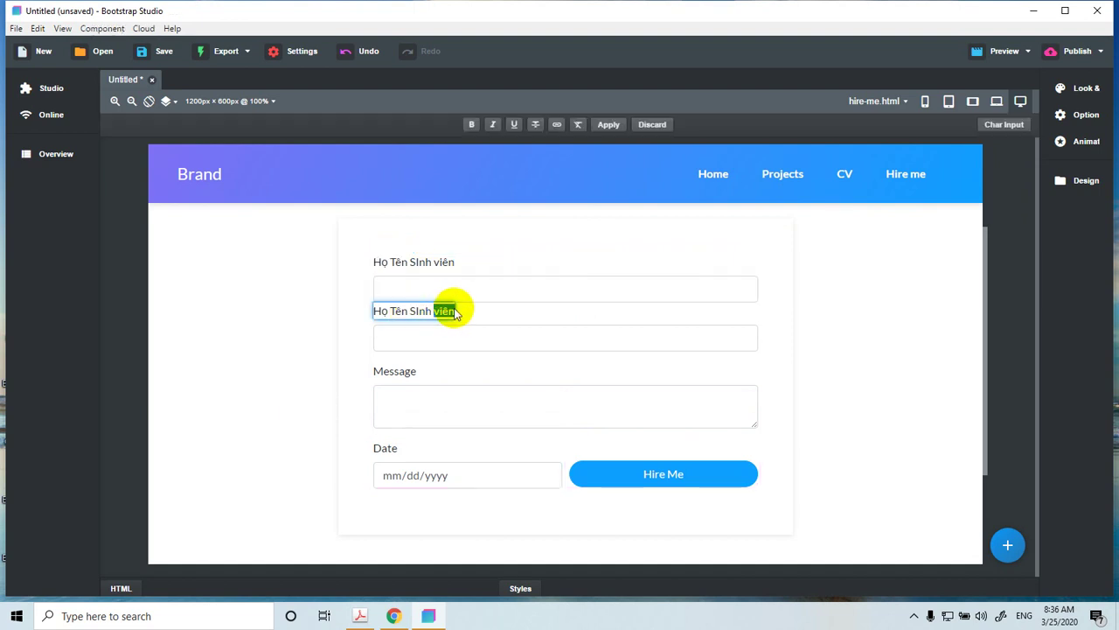
drag(453, 315, 378, 311)
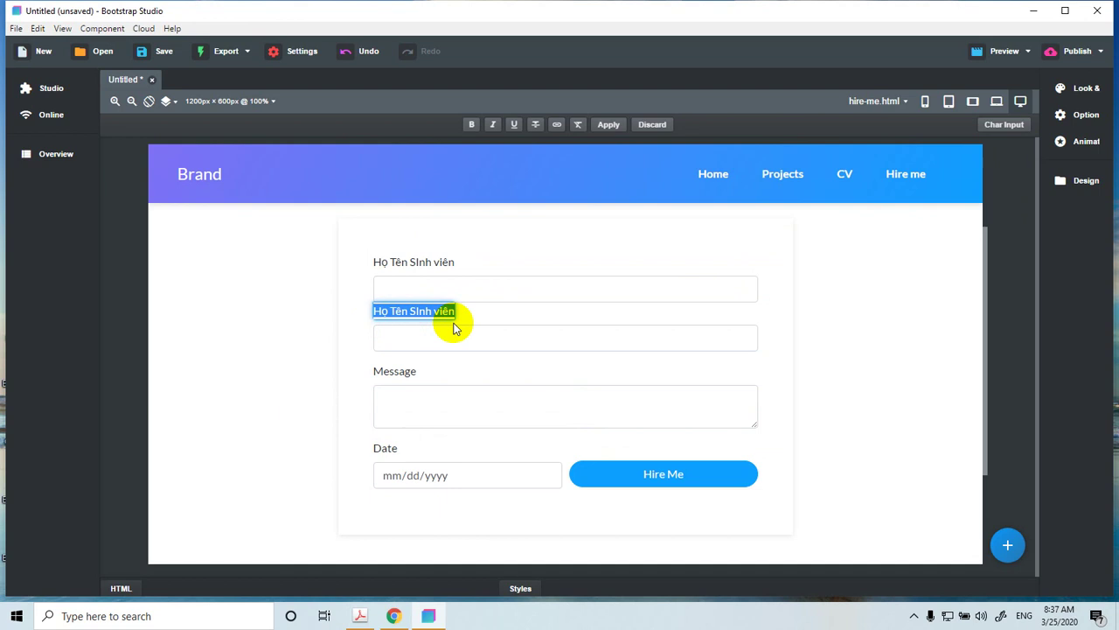
key(BackSpace)
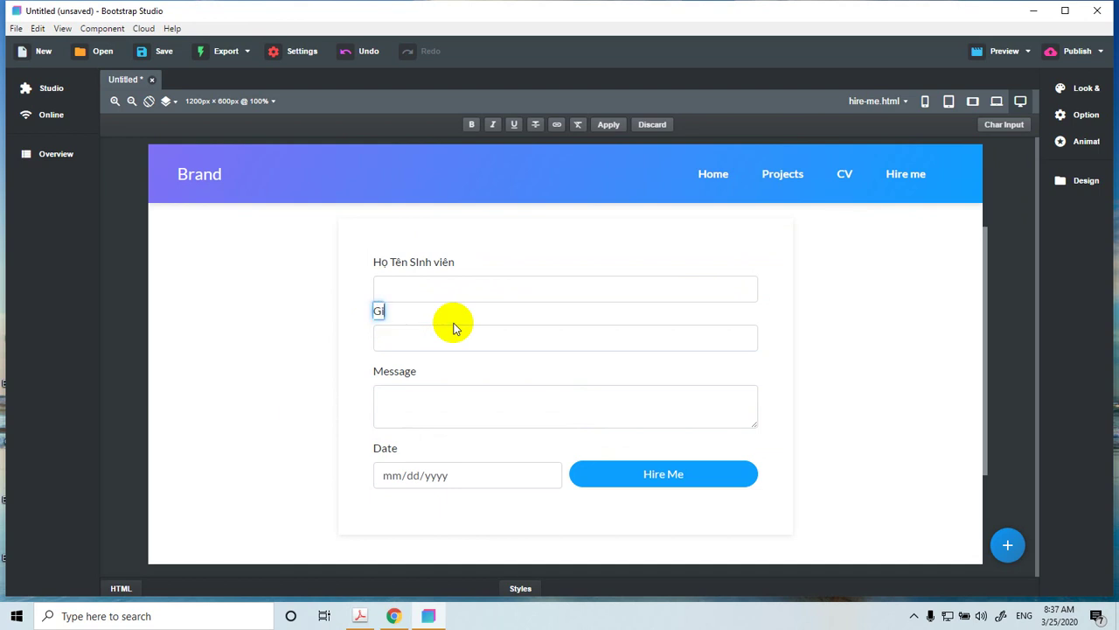
text(Giơ)
key(BackSpace)
key(BackSpace)
text(o)
key(BackSpace)
key(BackSpace)
text(iới)
text( tinh)
click(449, 345)
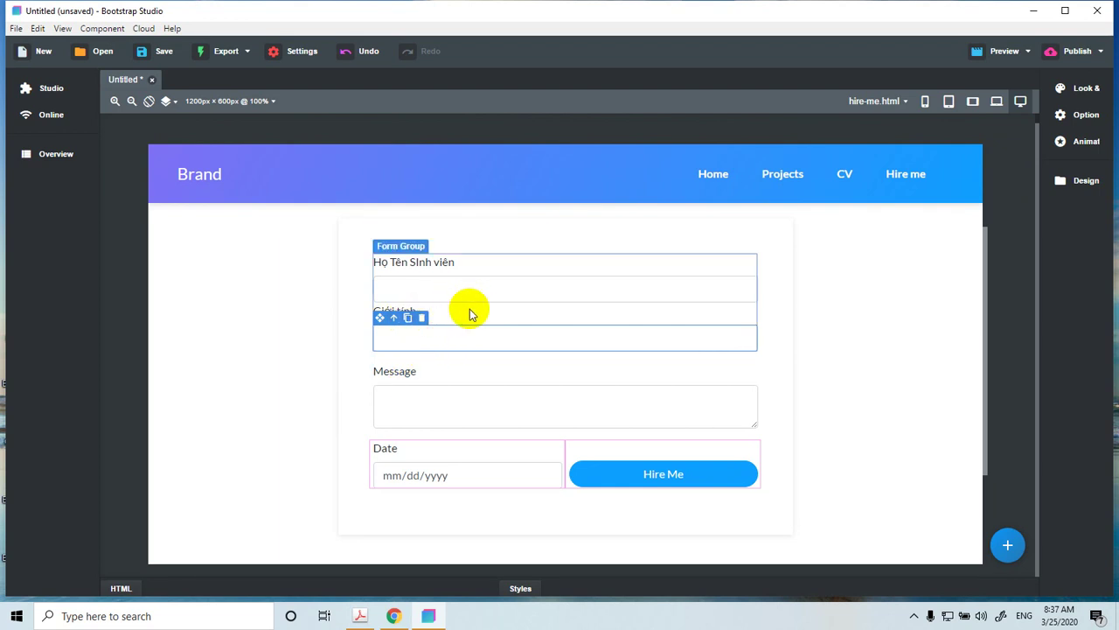
- Duplicate the "Giới tính" form group and change the copy's label to "Quê quán"
click(402, 311)
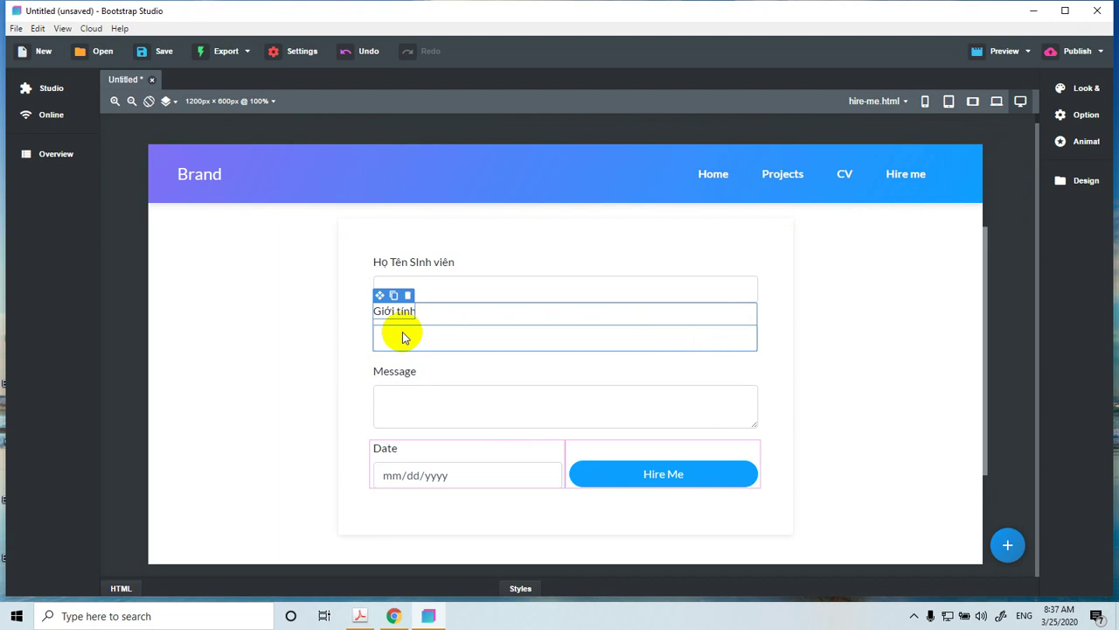
key(ctrl+d)
double_click(405, 361)
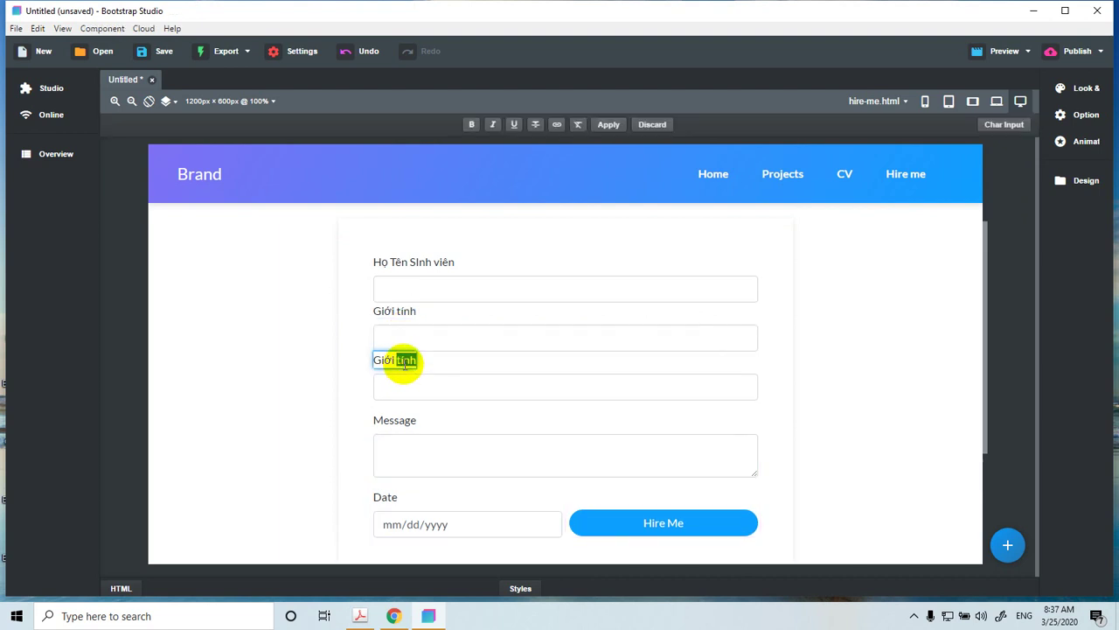
key(BackSpace)
key(BackSpace)
key(BackSpace)
key(BackSpace)
key(BackSpace)
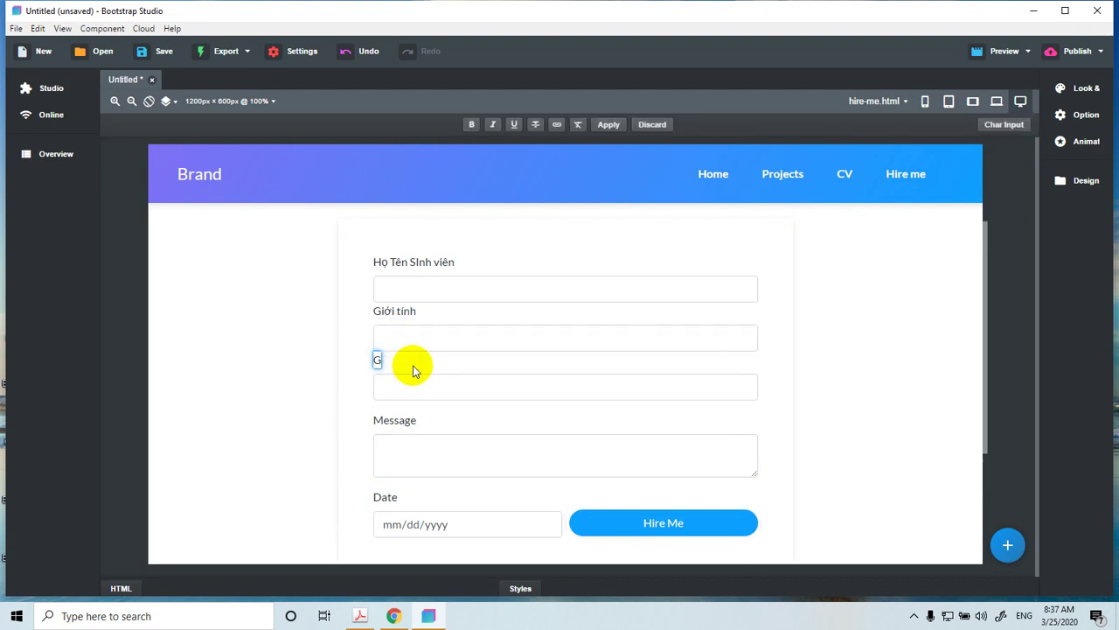
text(Quê quan)
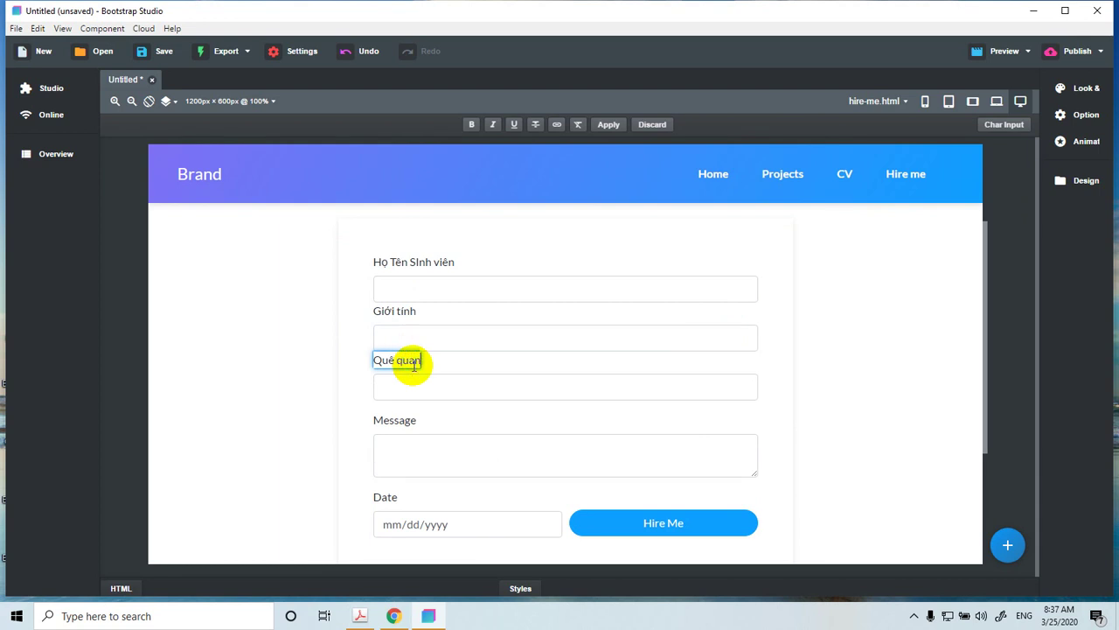
click(283, 360)
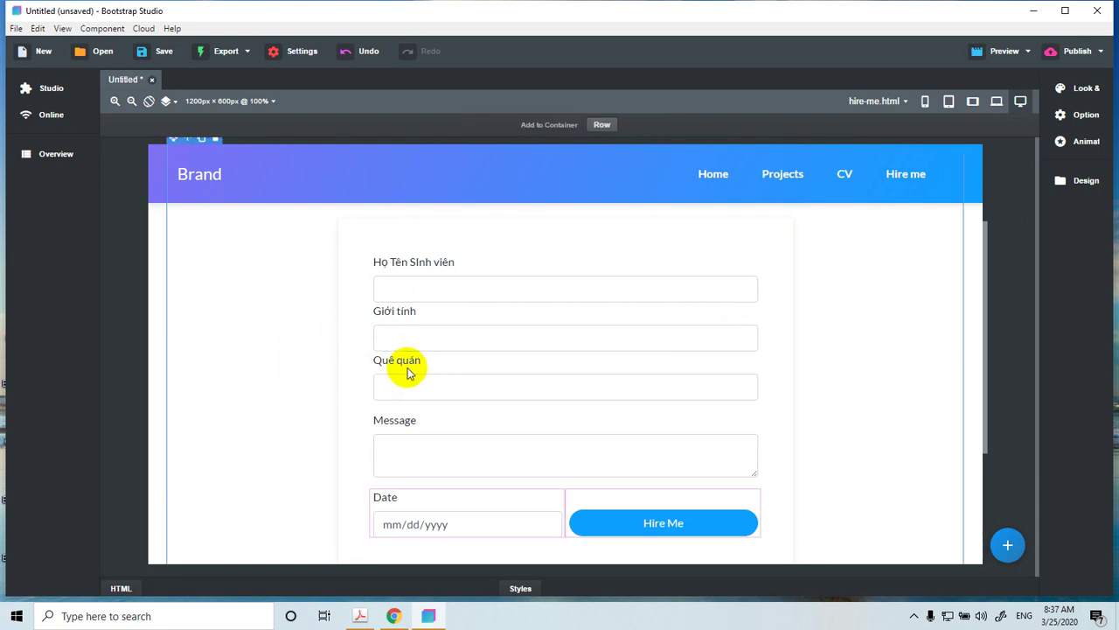
- Duplicate the "Quê quán" form group and change the copy's label to "Tuổi"
click(411, 368)
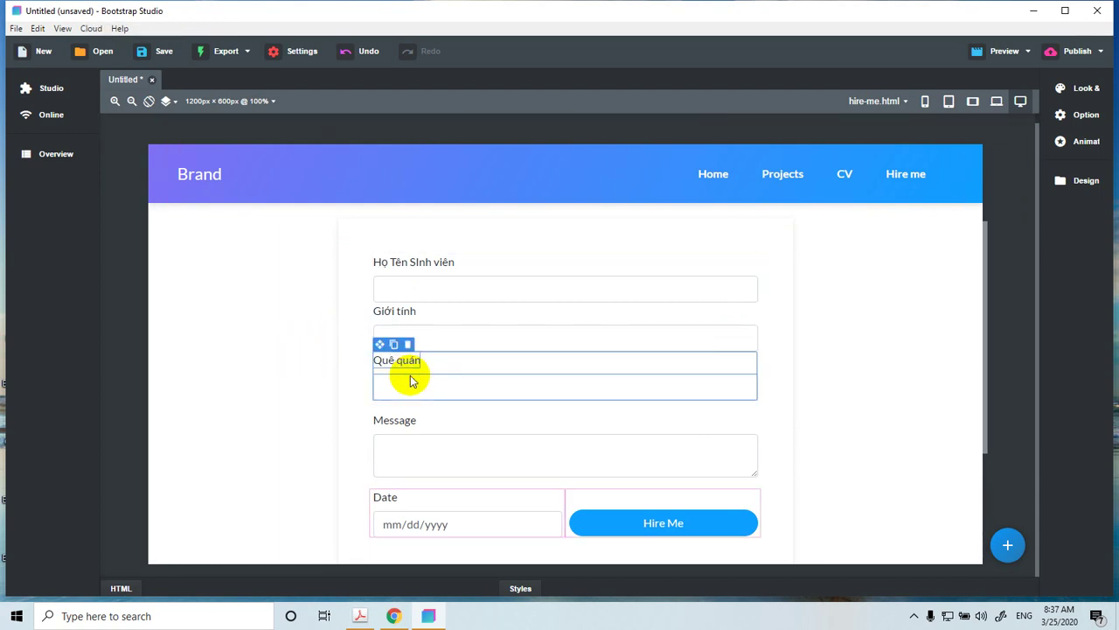
key(ctrl+d)
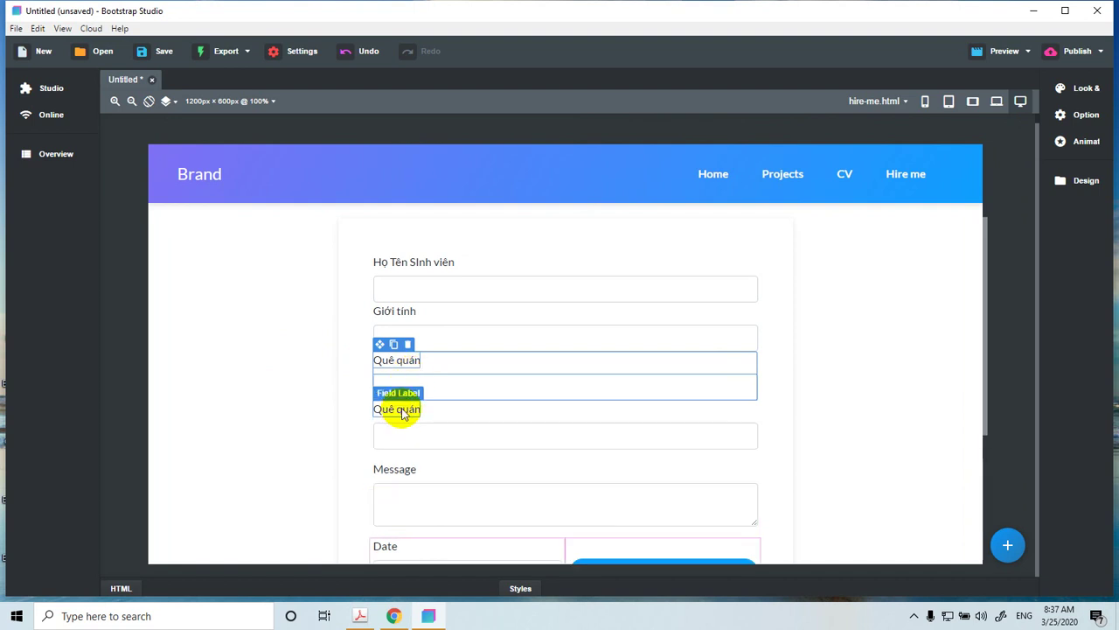
click(399, 408)
double_click(405, 408)
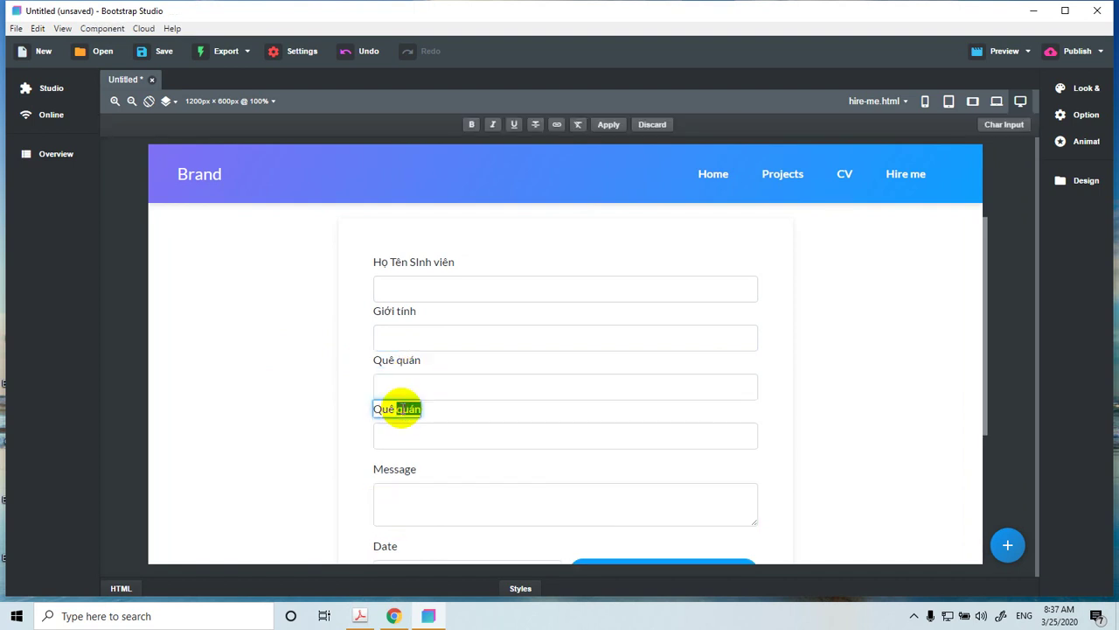
key(BackSpace)
key(BackSpace)
key(BackSpace)
key(BackSpace)
key(BackSpace)
text(T)
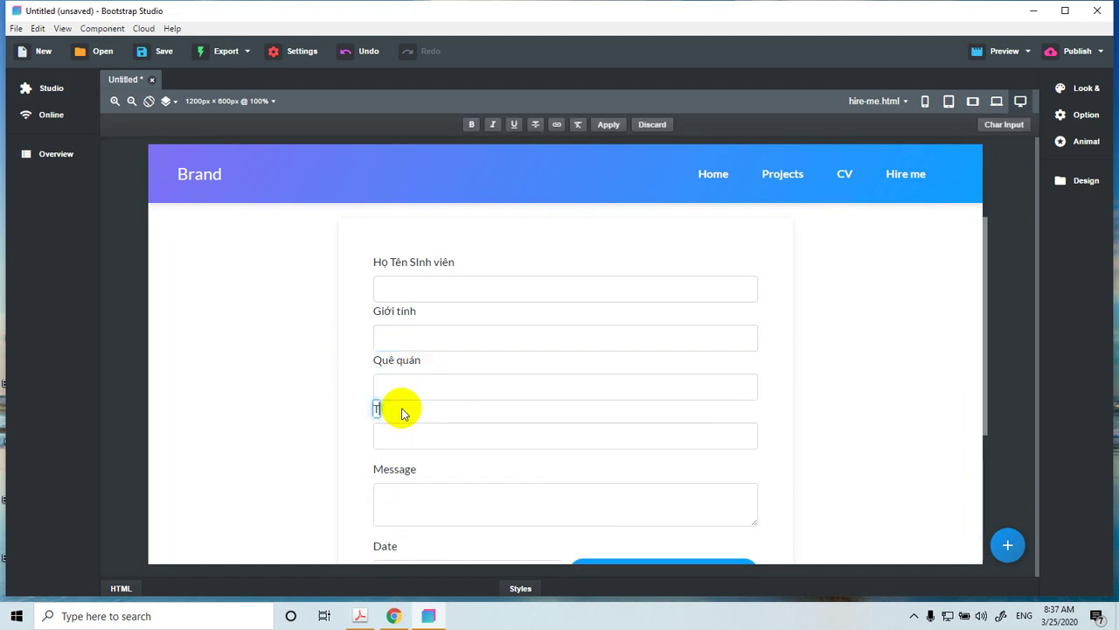
text(uổie)
key(BackSpace)
- Delete the whole Message form group, including its label and text area, from the form
scroll(475, 380, down, 3)
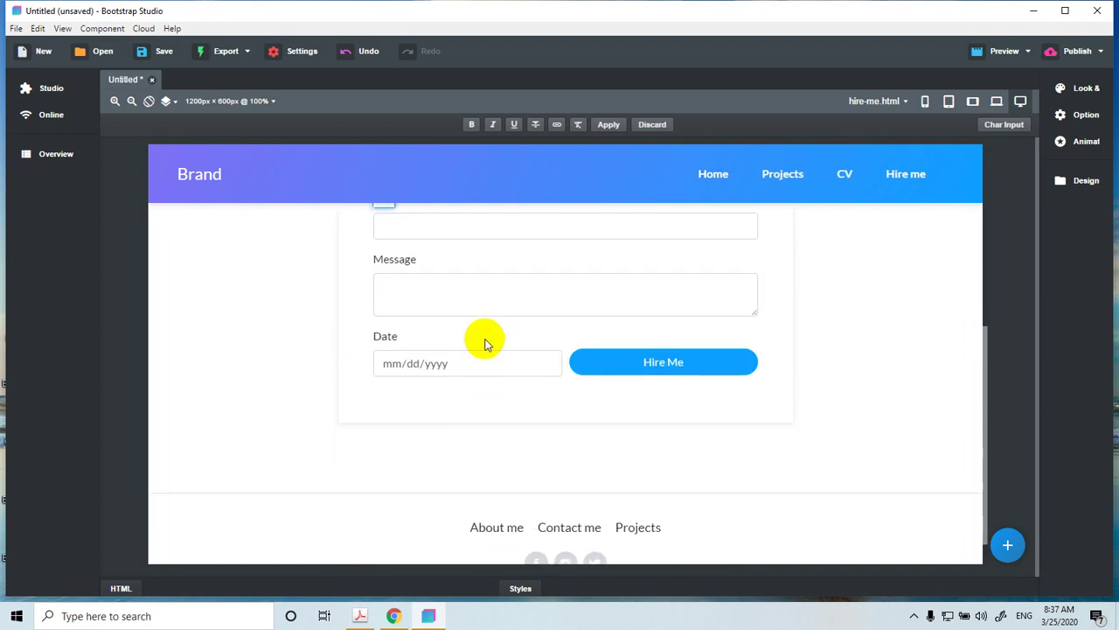
scroll(482, 342, up, 1)
scroll(466, 324, up, 2)
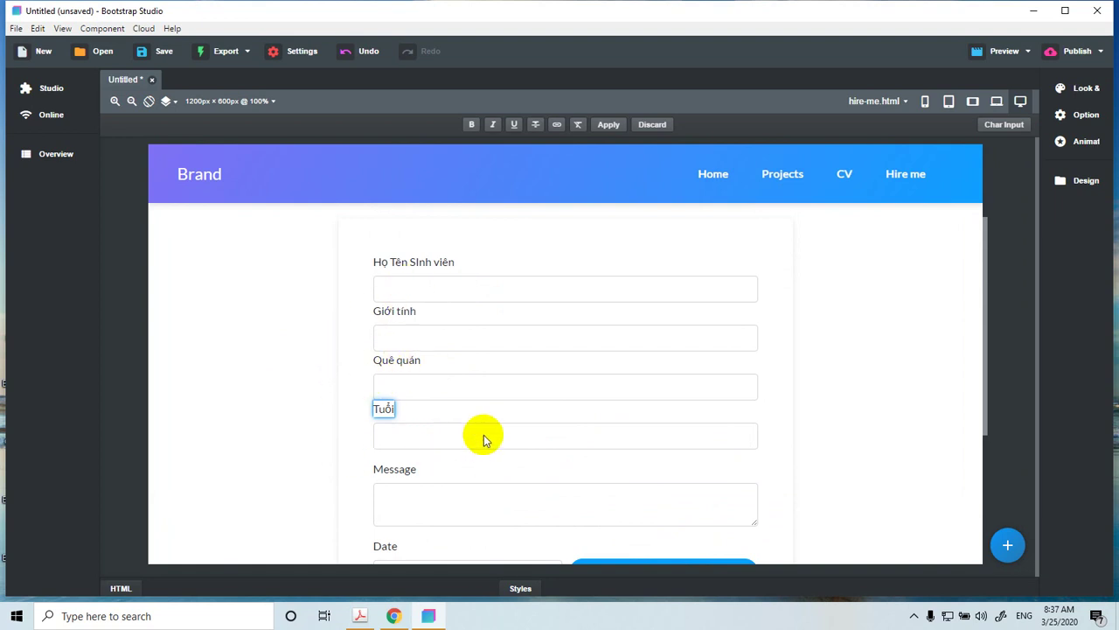
scroll(473, 411, down, 1)
click(455, 378)
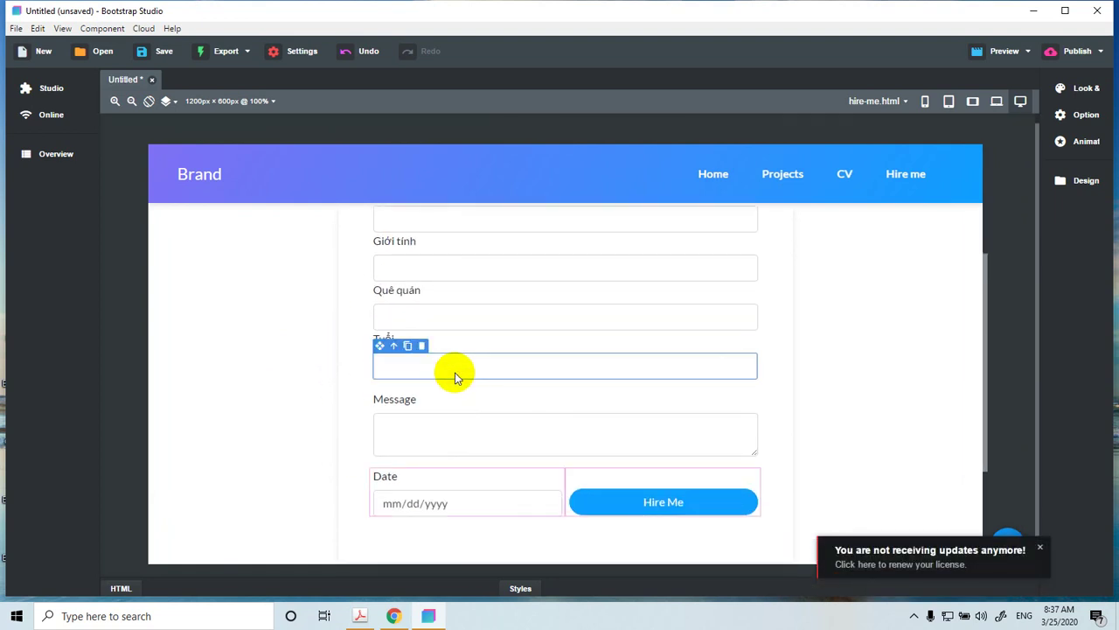
click(465, 415)
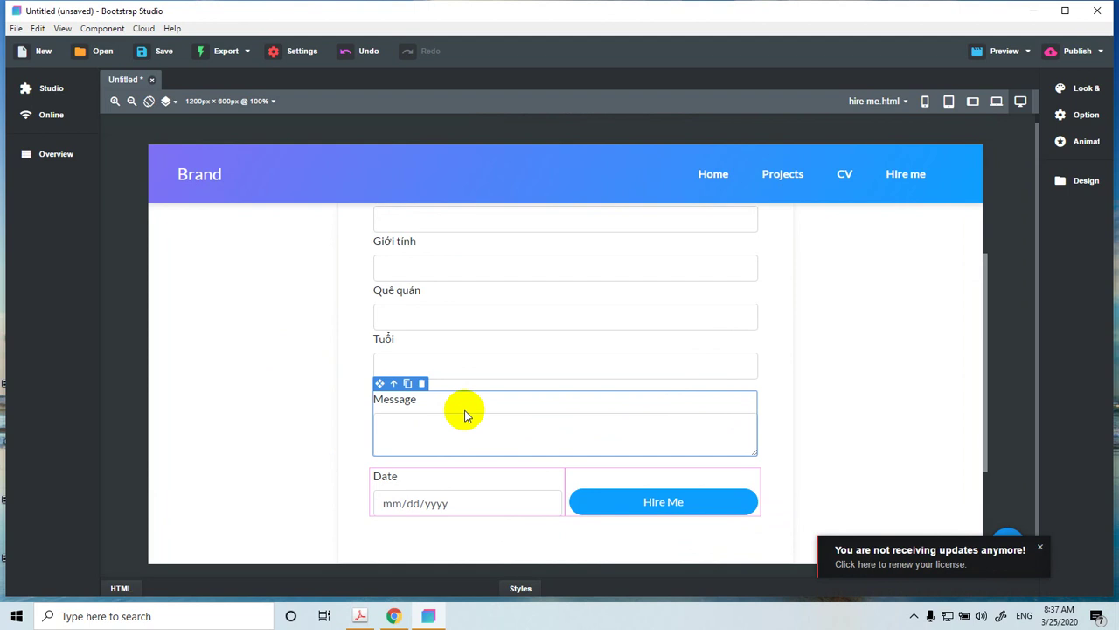
key(Delete)
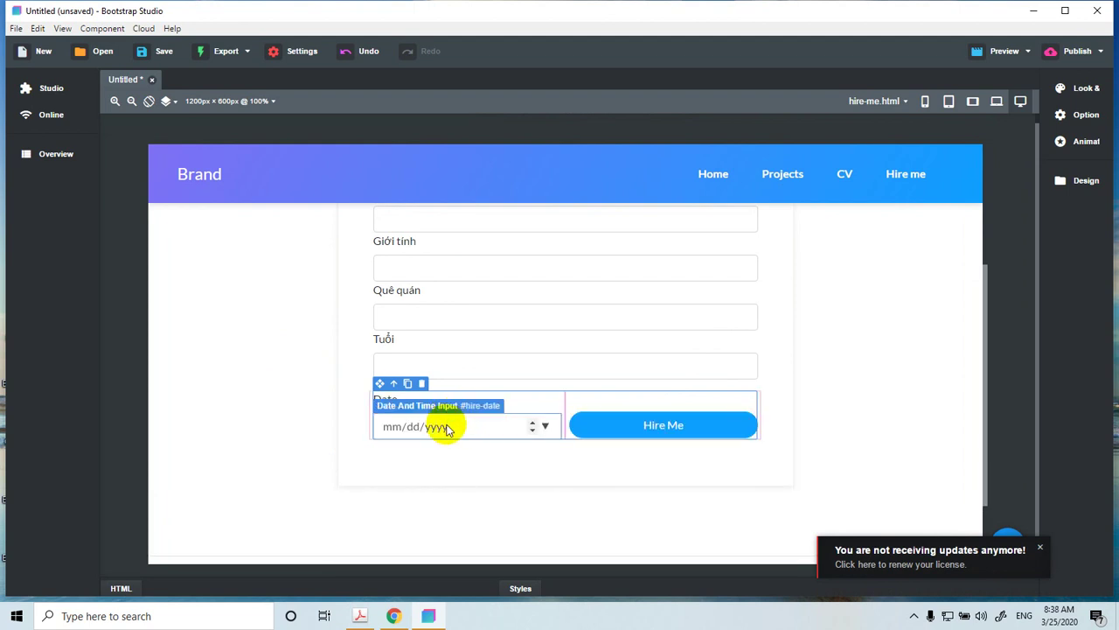
- Delete the Date label and its date input from the column beside the Hire Me button
click(446, 426)
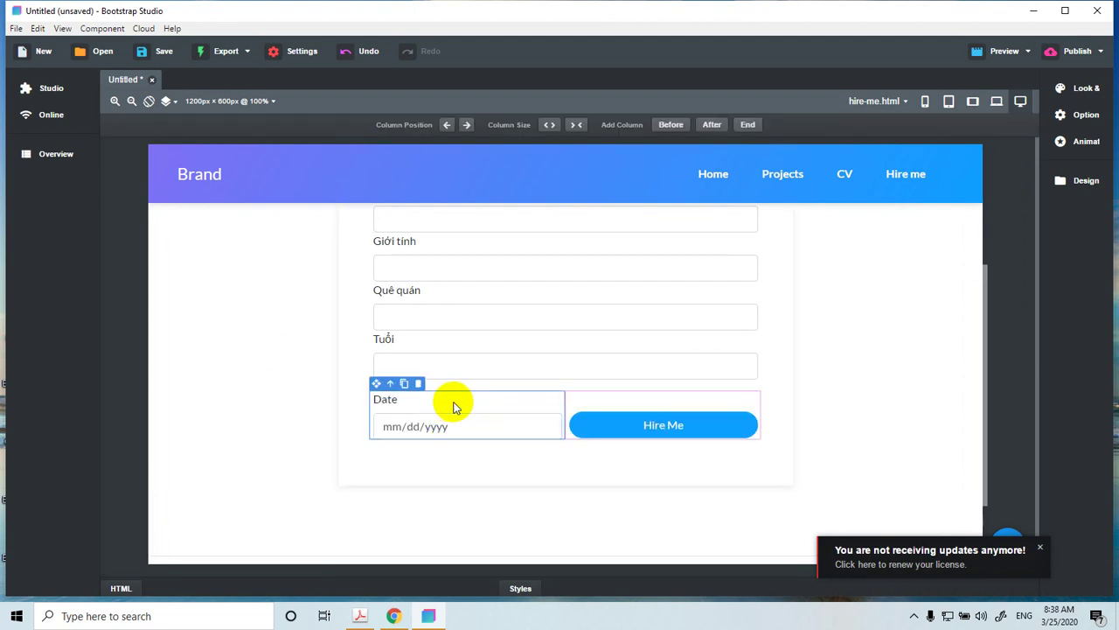
click(388, 400)
double_click(390, 400)
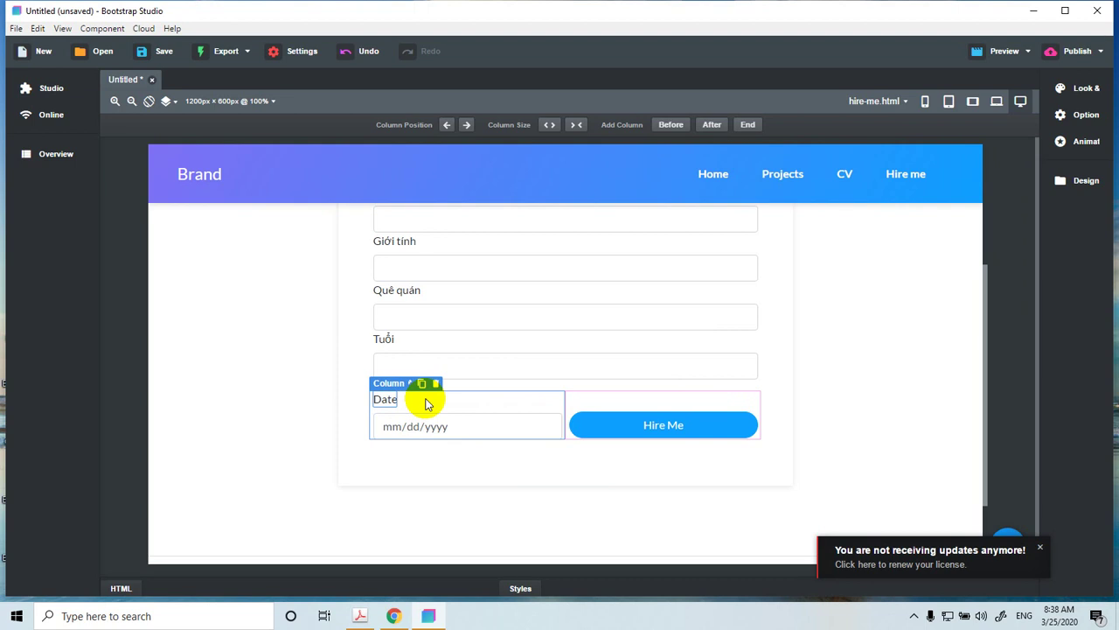
click(426, 434)
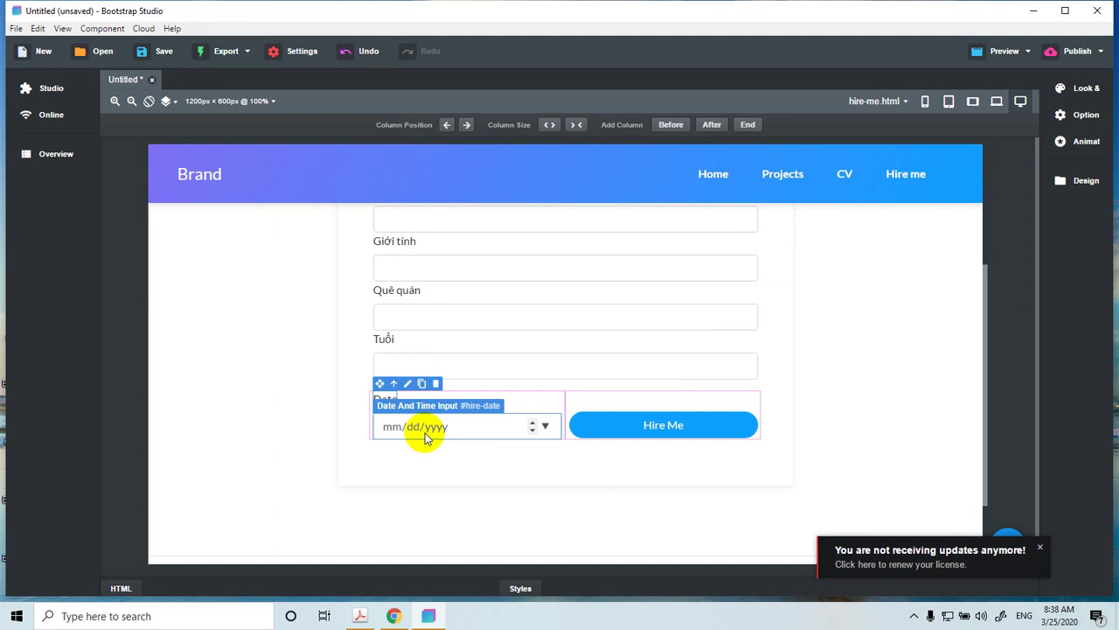
click(393, 403)
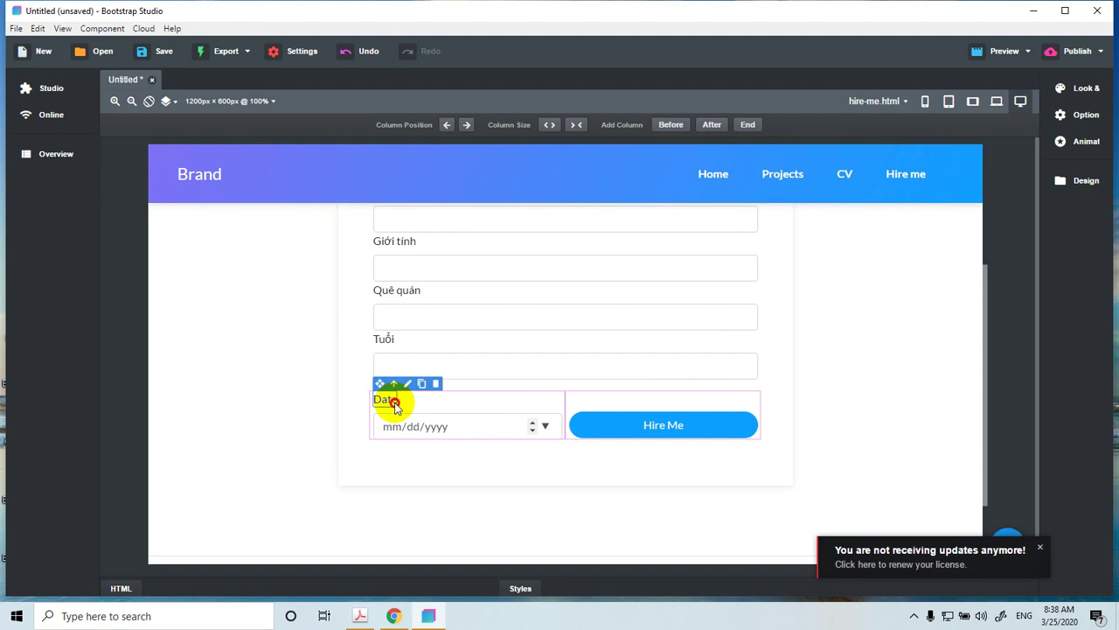
click(436, 385)
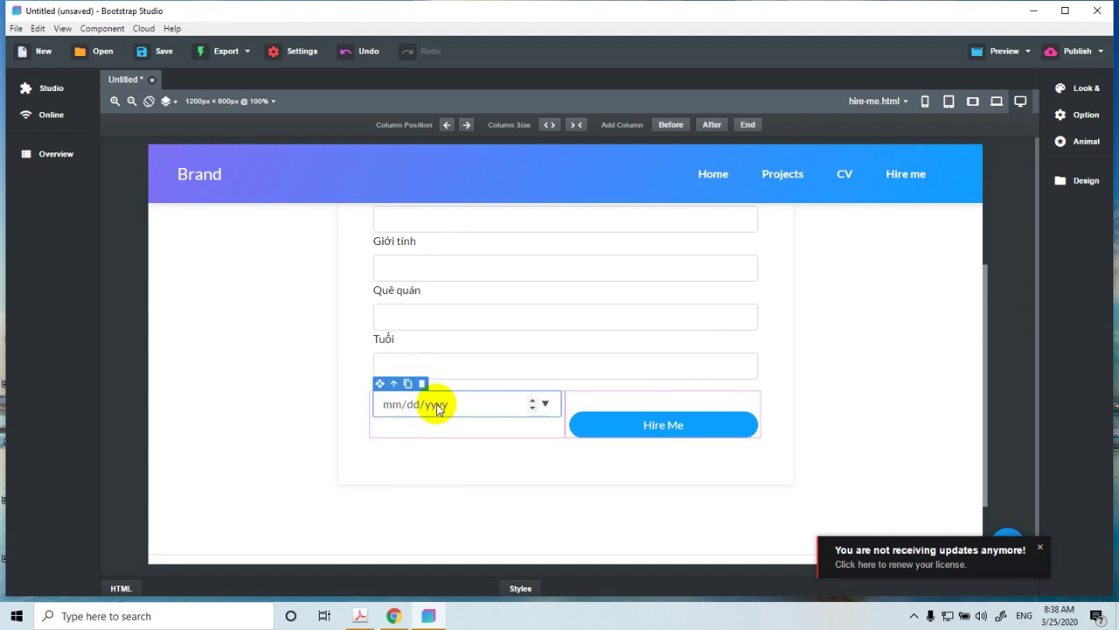
click(421, 384)
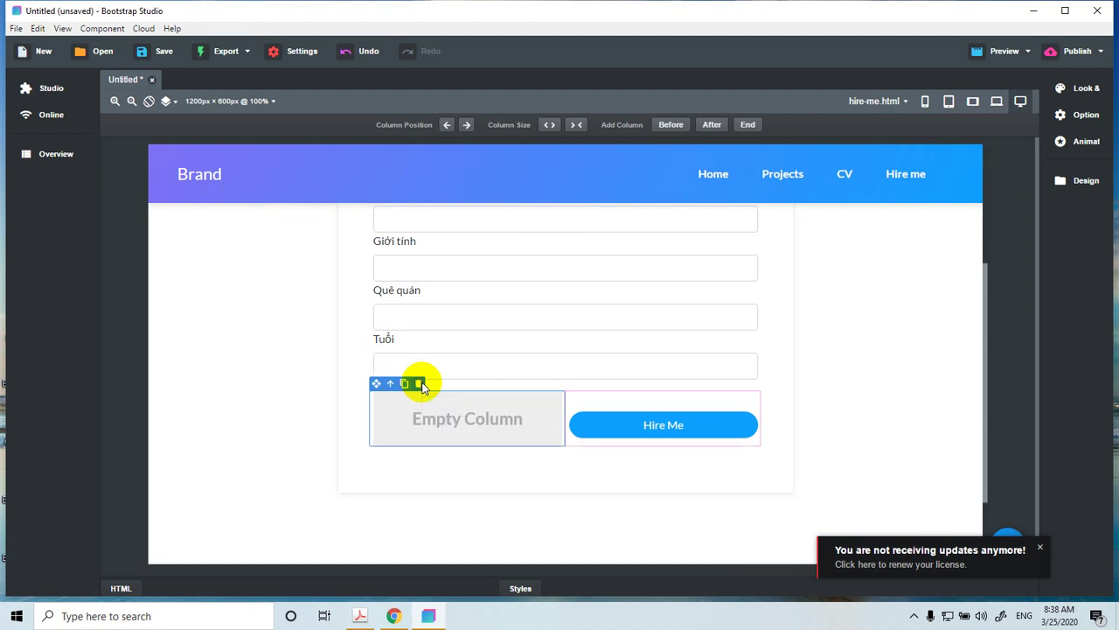
click(460, 480)
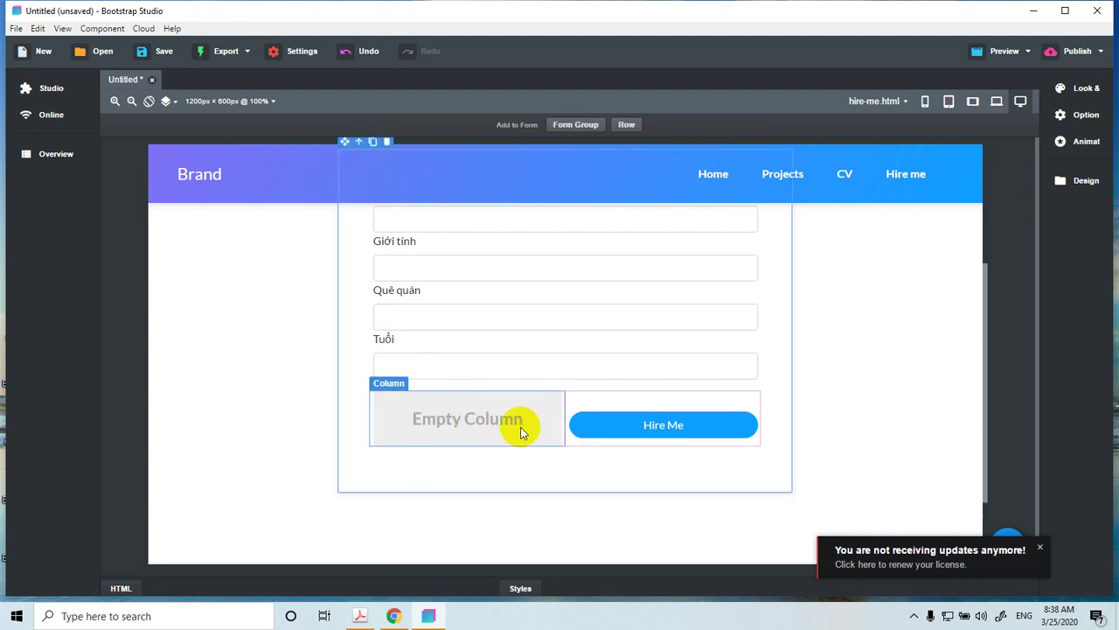
scroll(524, 432, up, 3)
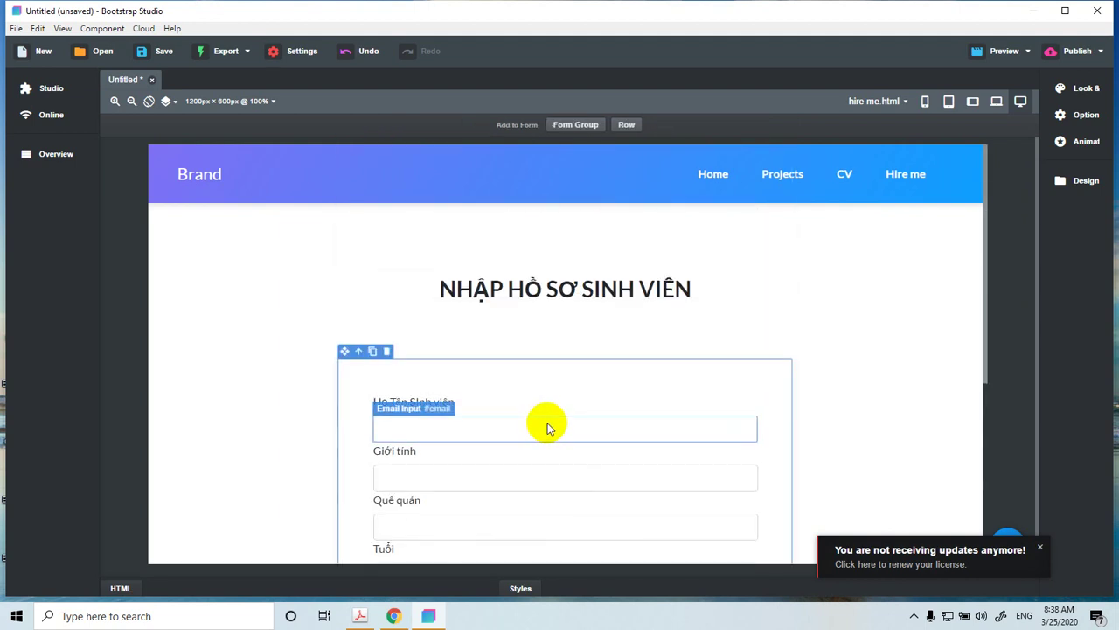
scroll(545, 425, down, 3)
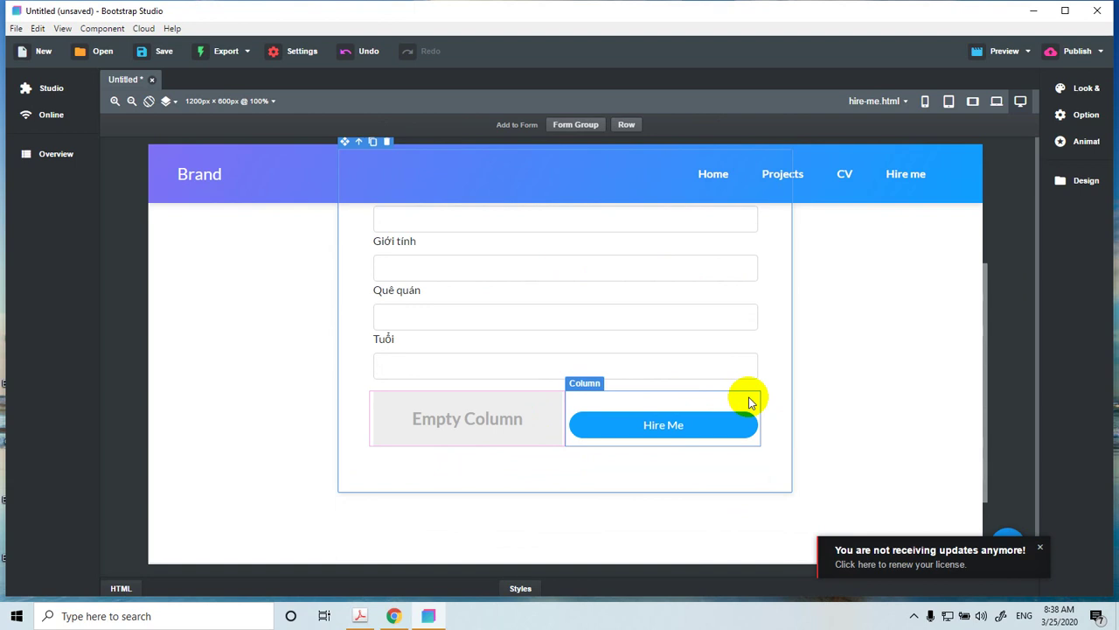
scroll(766, 367, up, 3)
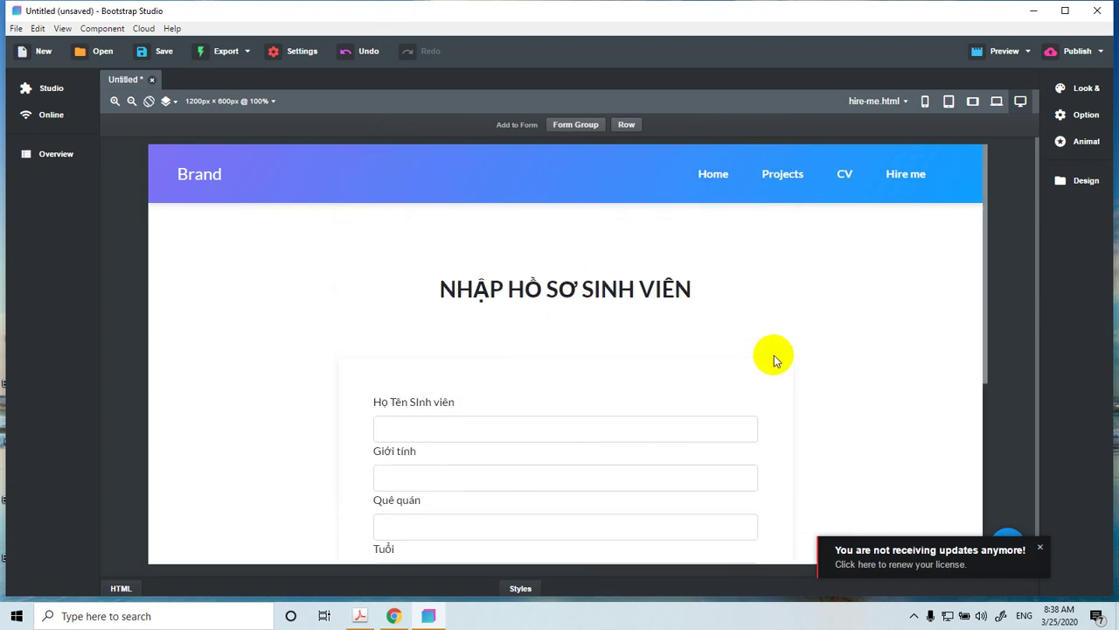
scroll(848, 298, down, 2)
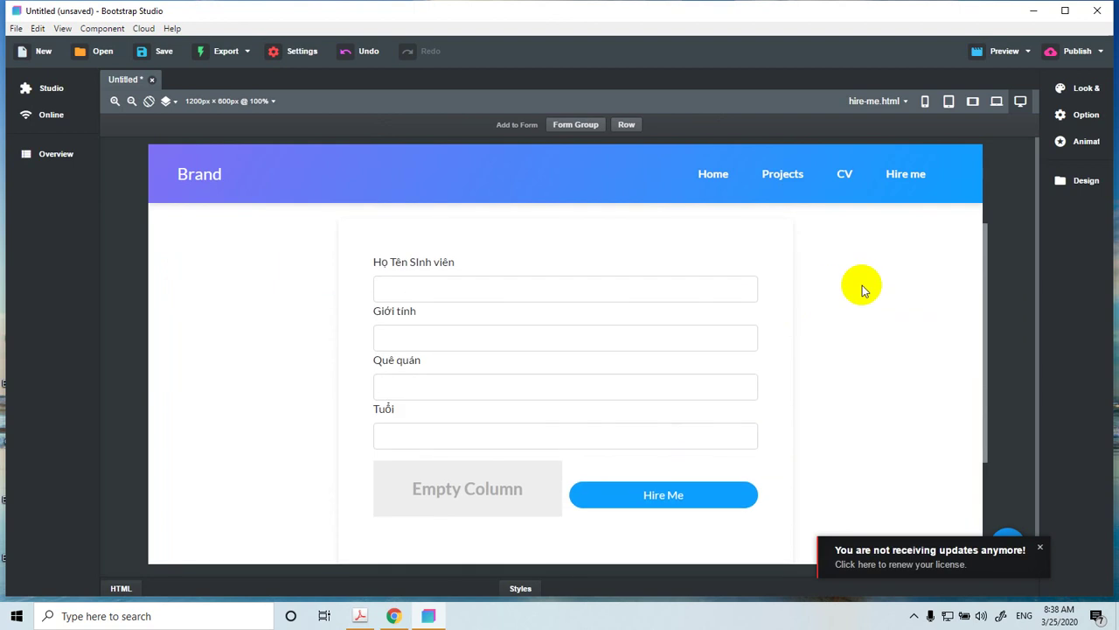
- Check the form's responsive layout at the 992, 768, 576 and 360 px device widths
click(996, 102)
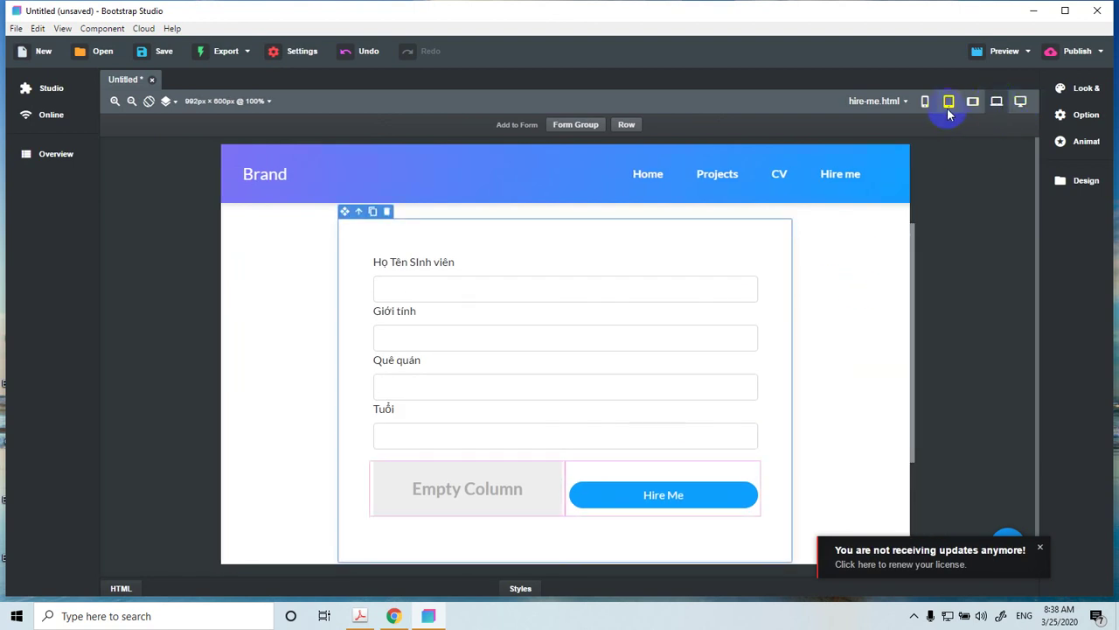
click(972, 102)
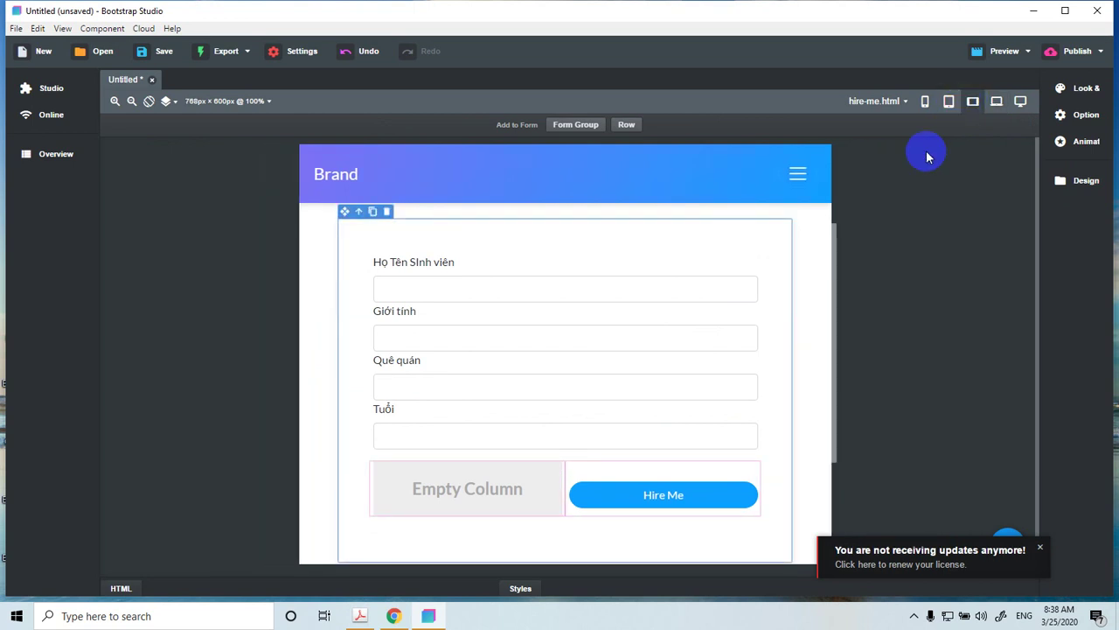
click(949, 102)
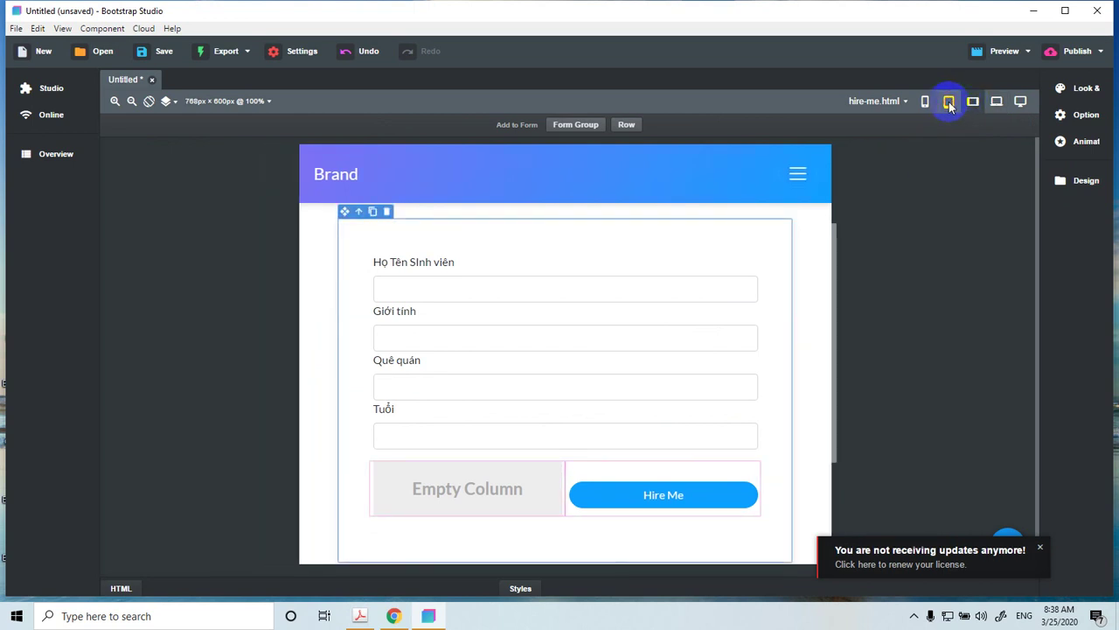
click(925, 102)
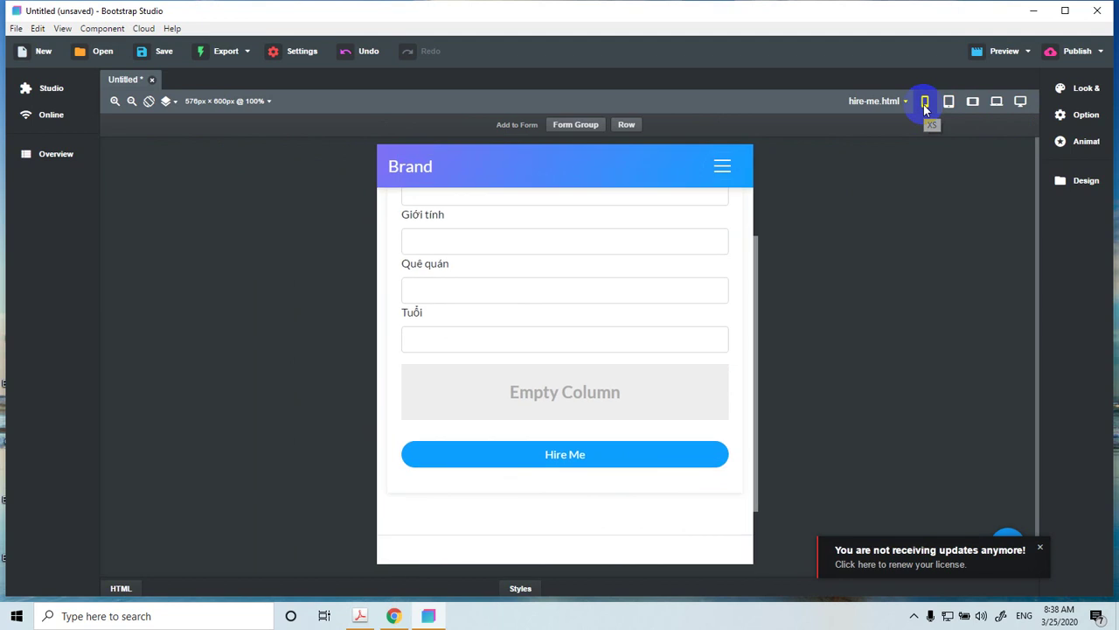
scroll(589, 297, up, 3)
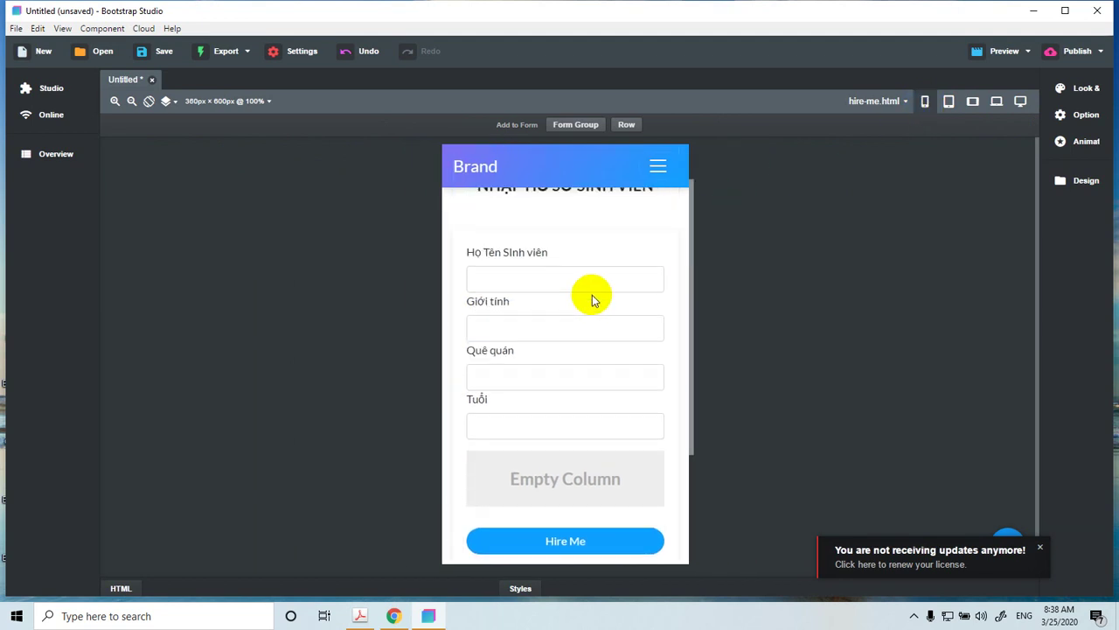
scroll(585, 359, down, 3)
scroll(595, 307, up, 3)
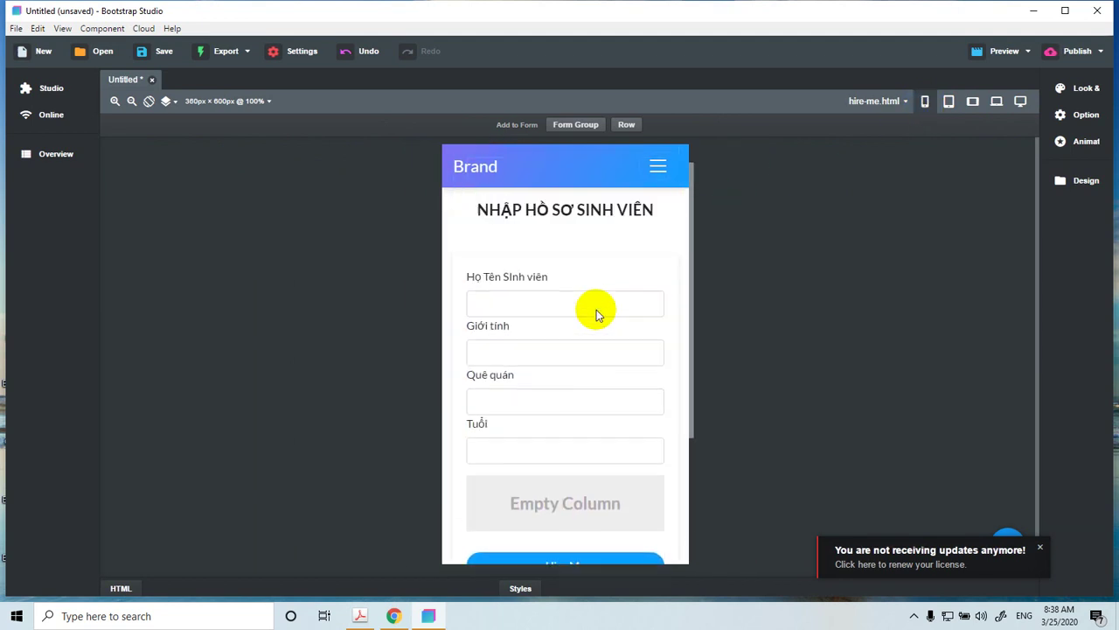
- Expand the collapsed navbar in the 360 px view and change the brand text to "Trang chủ"
click(657, 166)
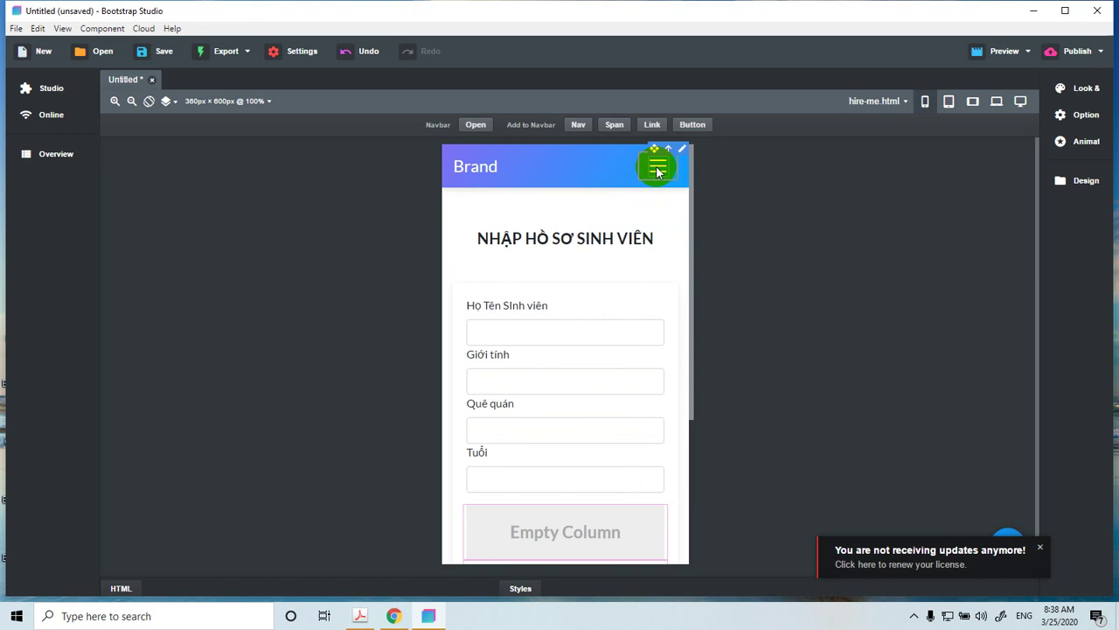
click(475, 125)
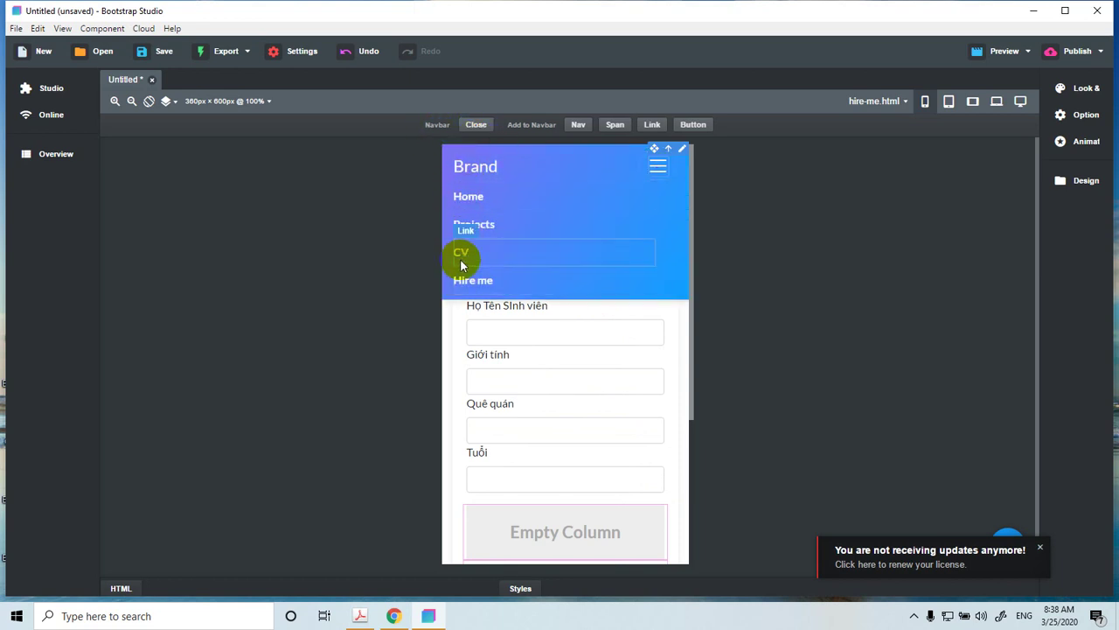
double_click(487, 167)
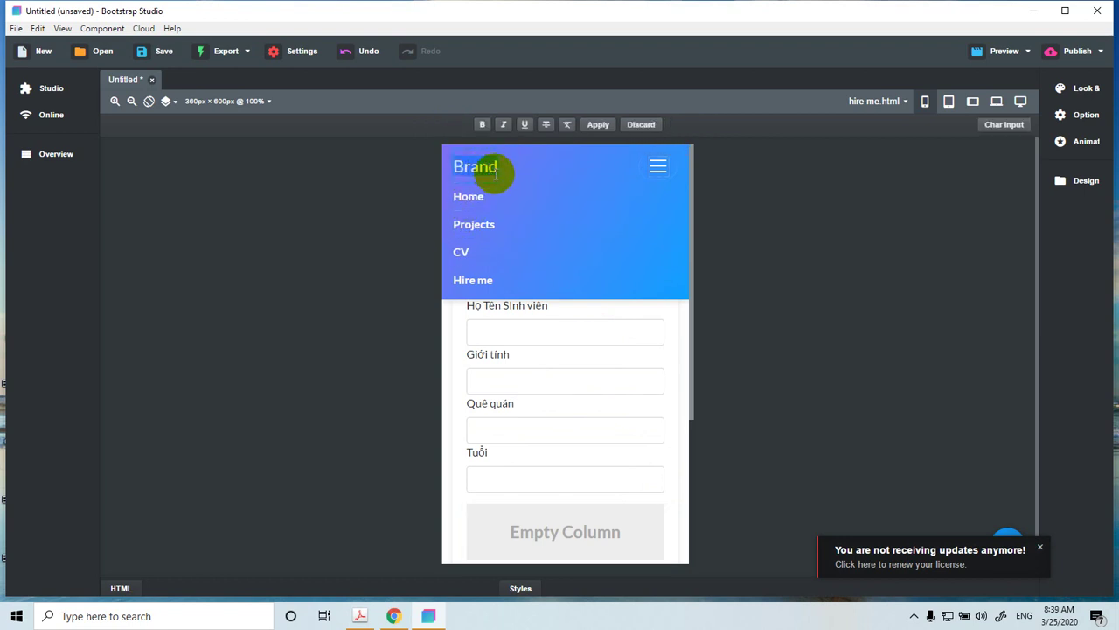
key(BackSpace)
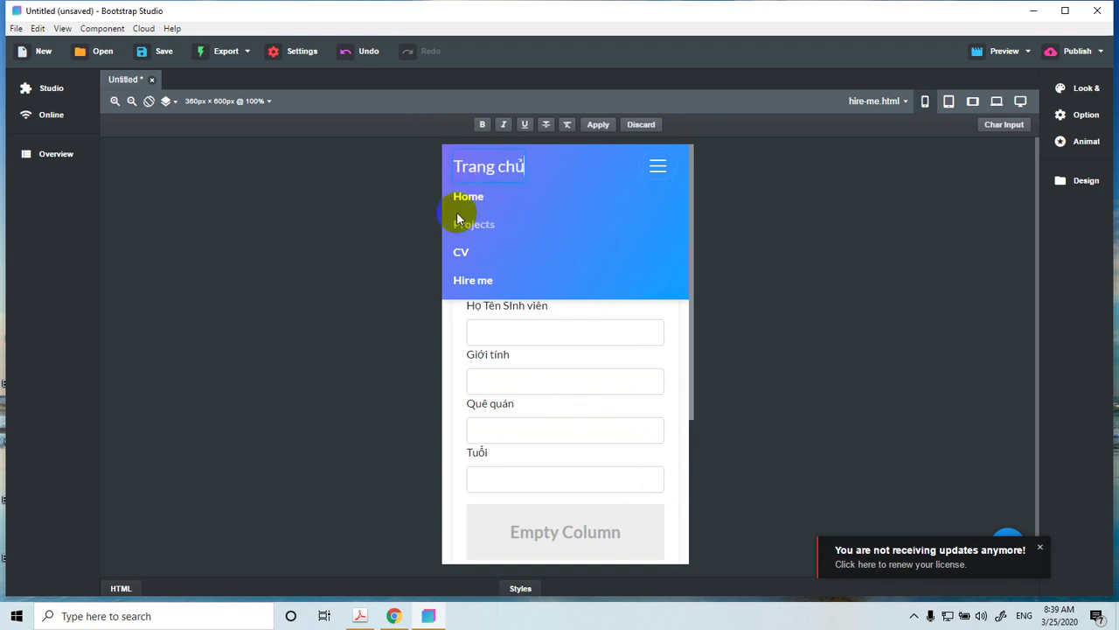
- Change the navbar's Home link text to "Xem hồ sơ"
click(468, 204)
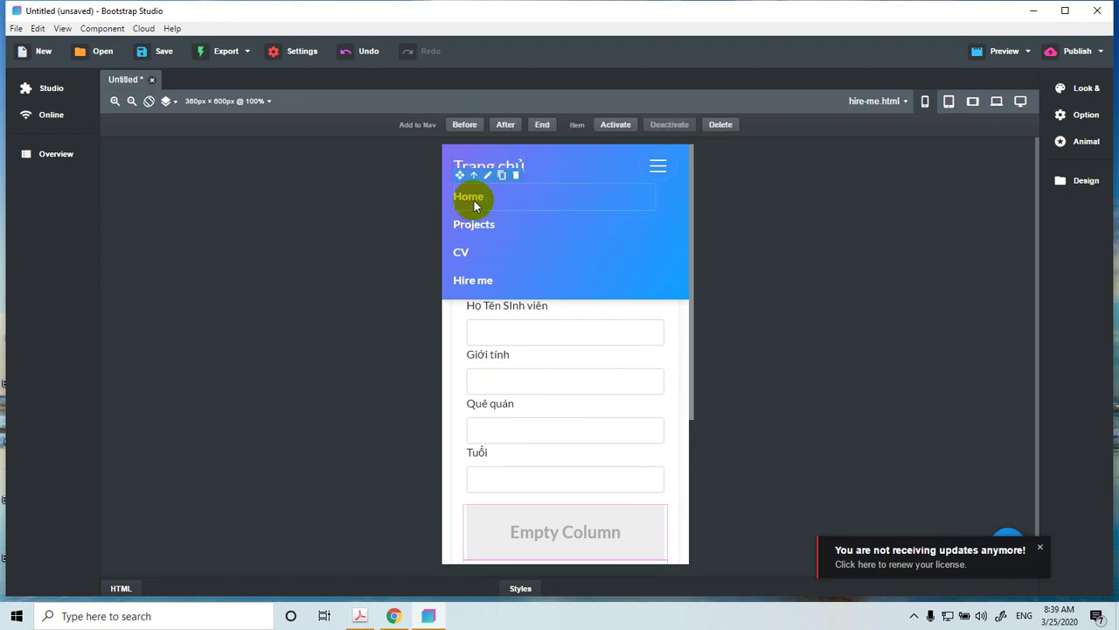
double_click(475, 204)
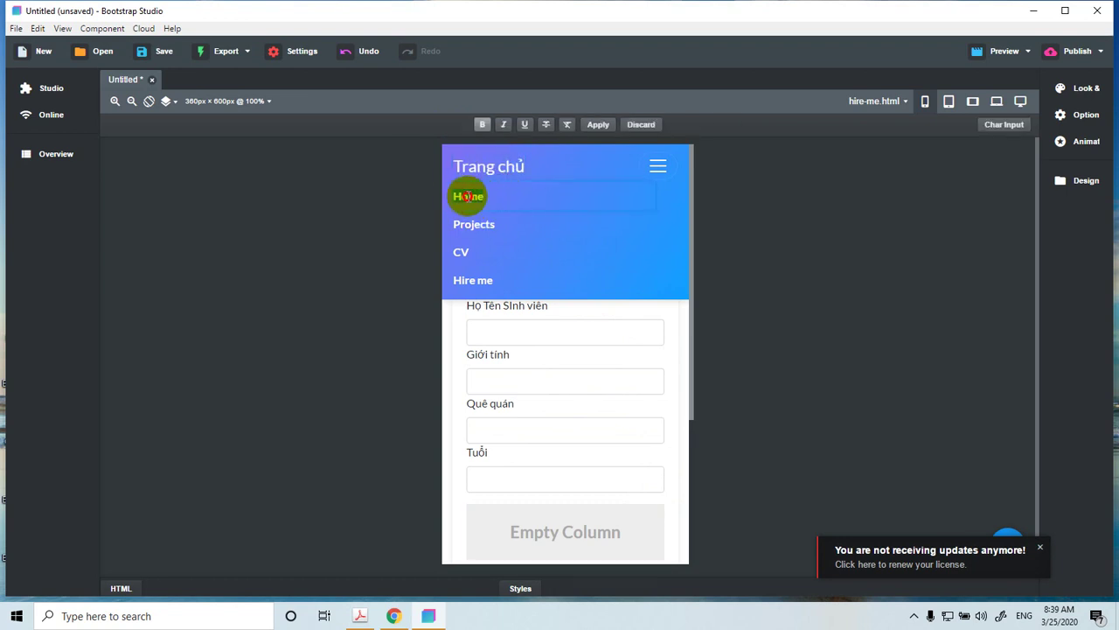
drag(461, 196, 525, 207)
key(BackSpace)
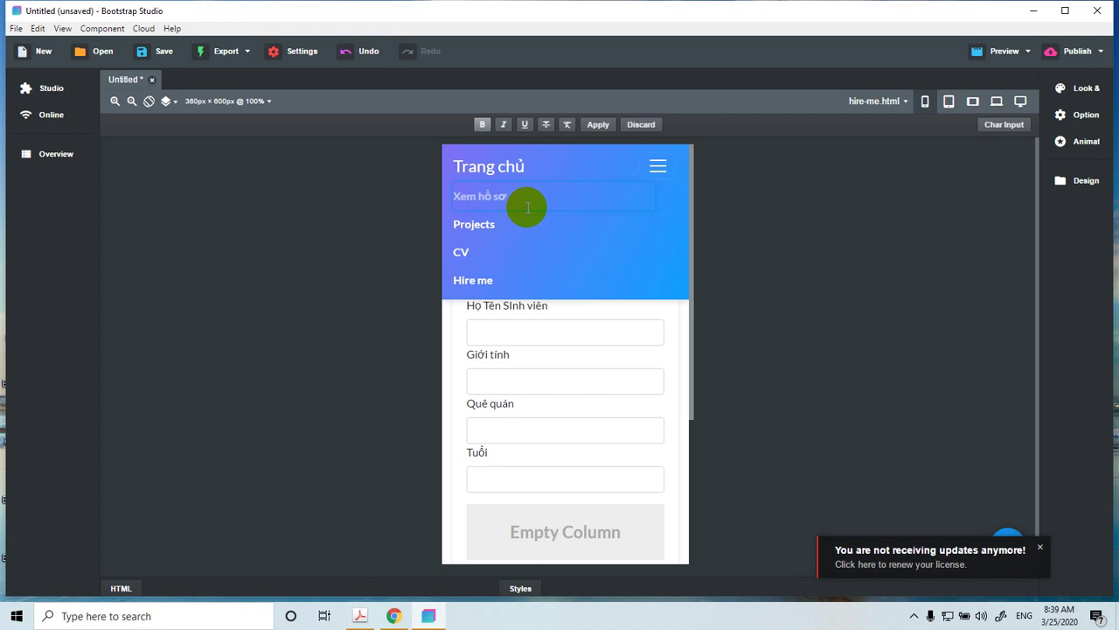
- Change the navbar's Hire me link text to "Nhập Hò sơ"
click(491, 225)
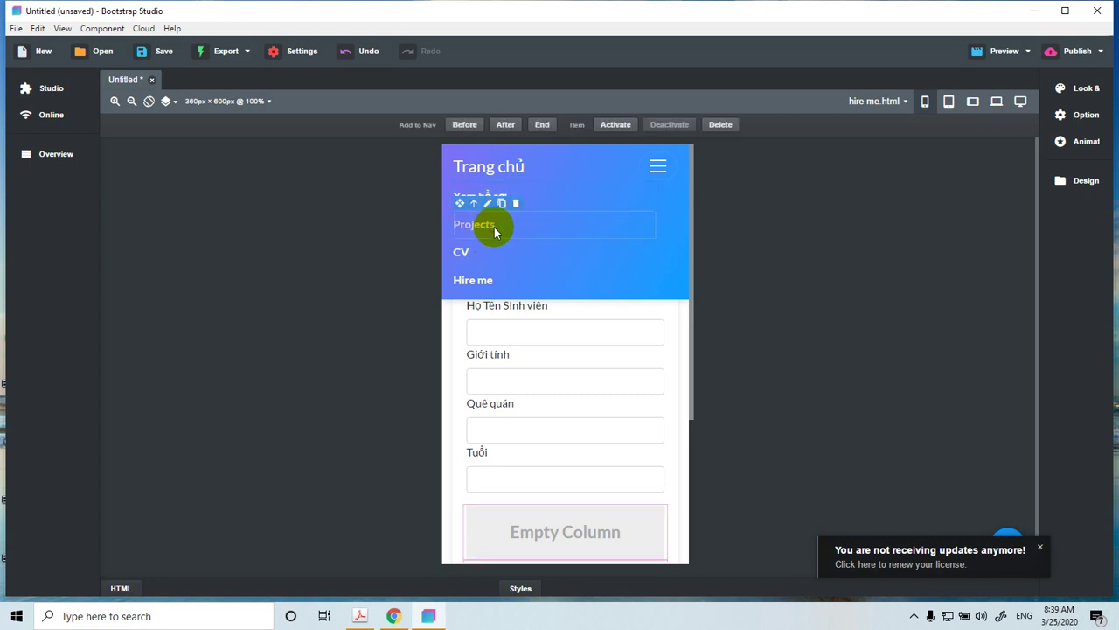
double_click(488, 284)
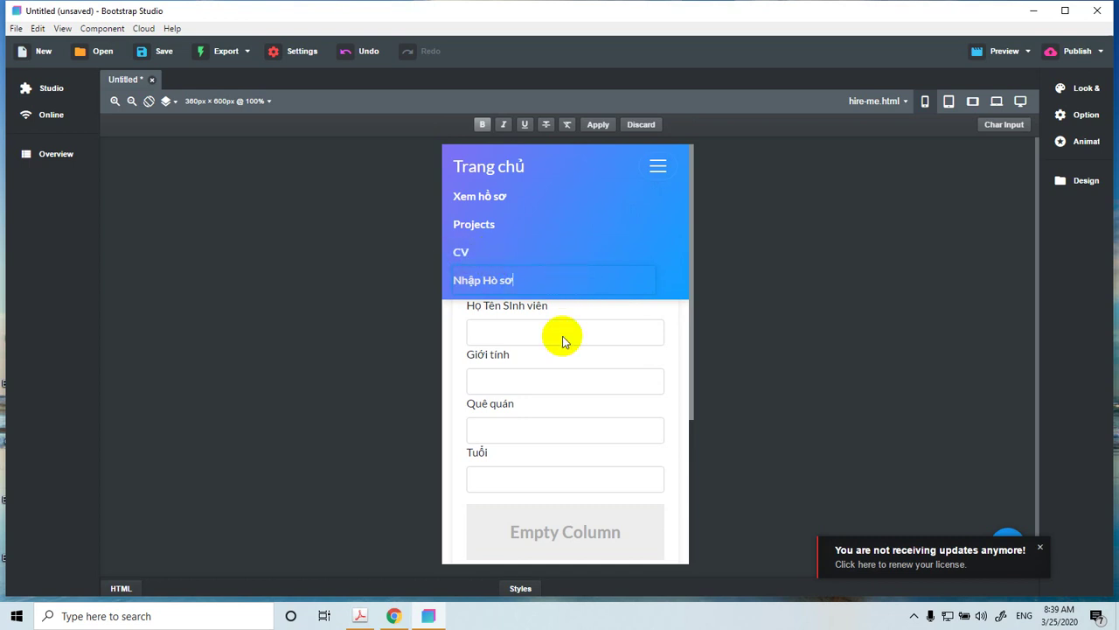
click(455, 411)
- Replace the text of the form's Hire Me button with "Ghi vào"
scroll(541, 385, down, 3)
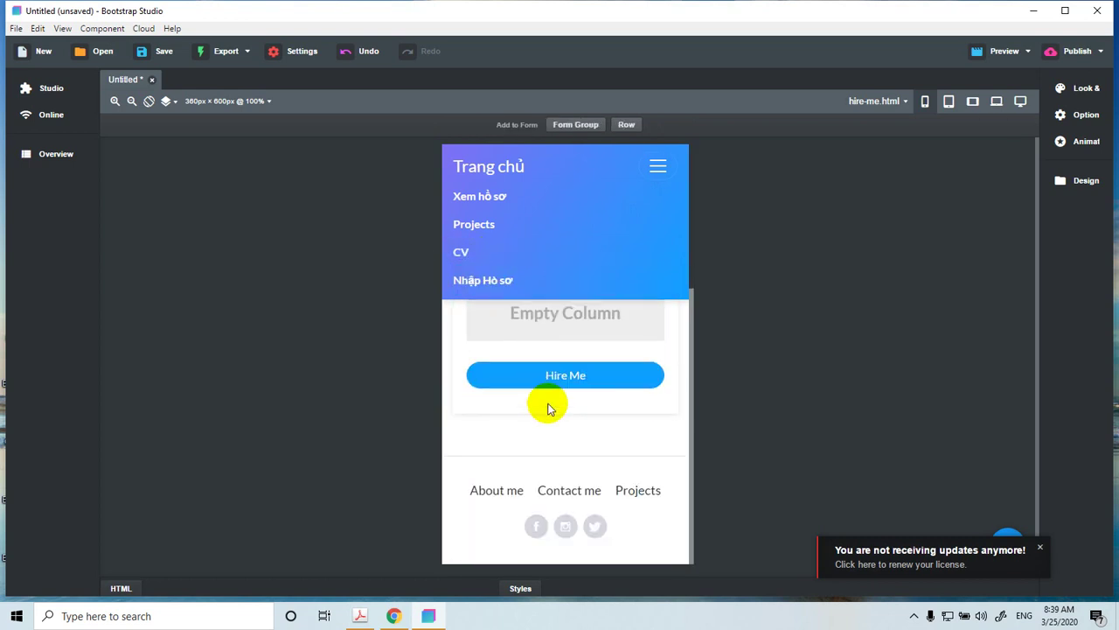
double_click(564, 378)
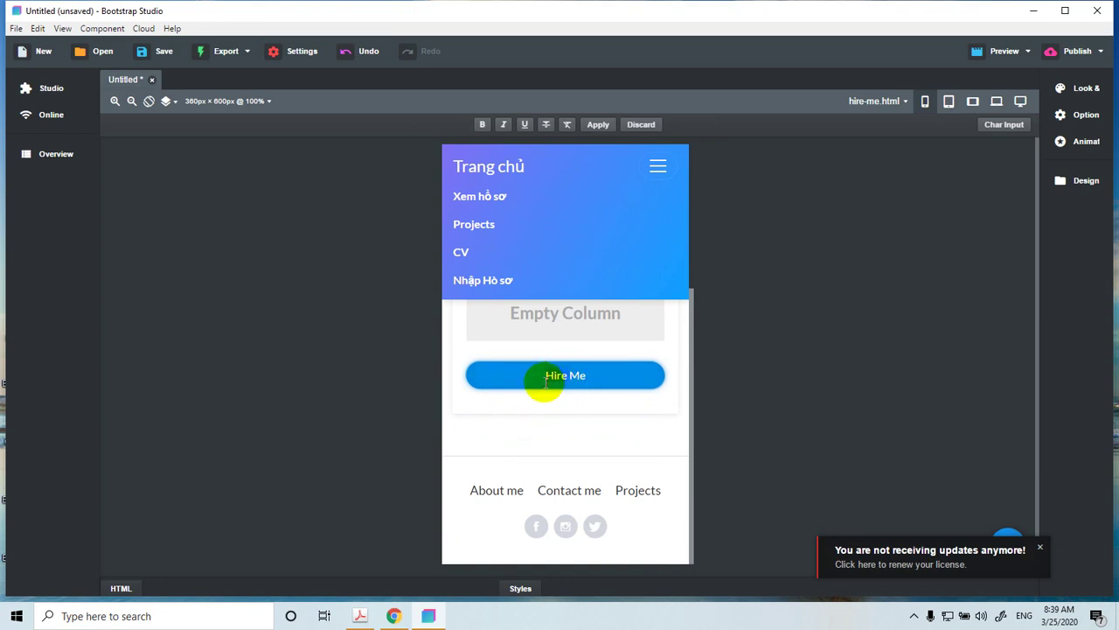
double_click(545, 381)
key(BackSpace)
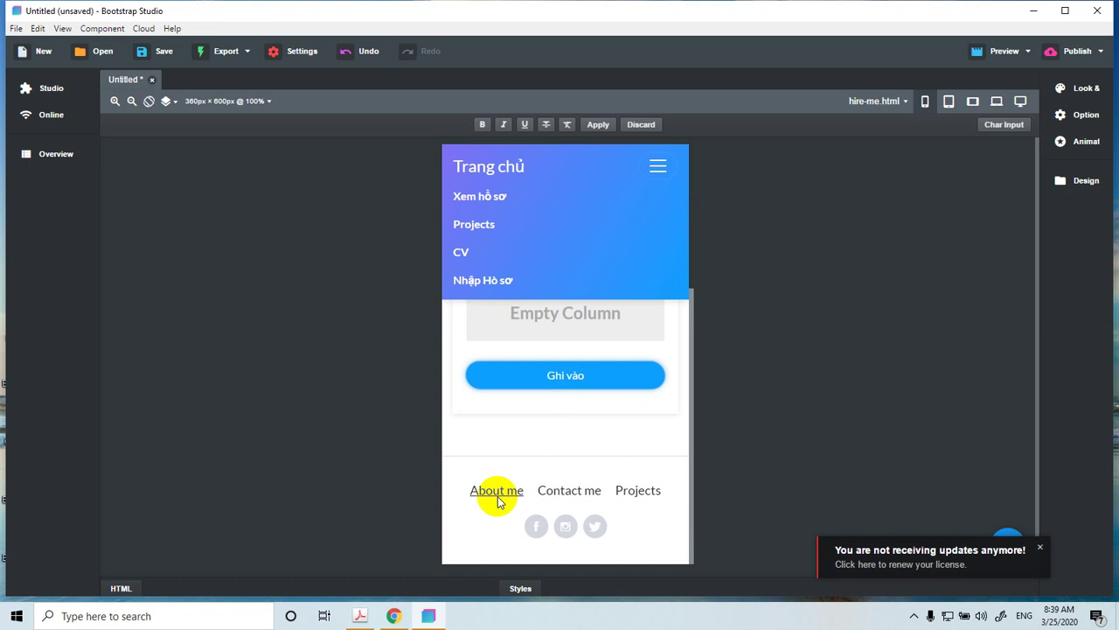
scroll(499, 501, up, 2)
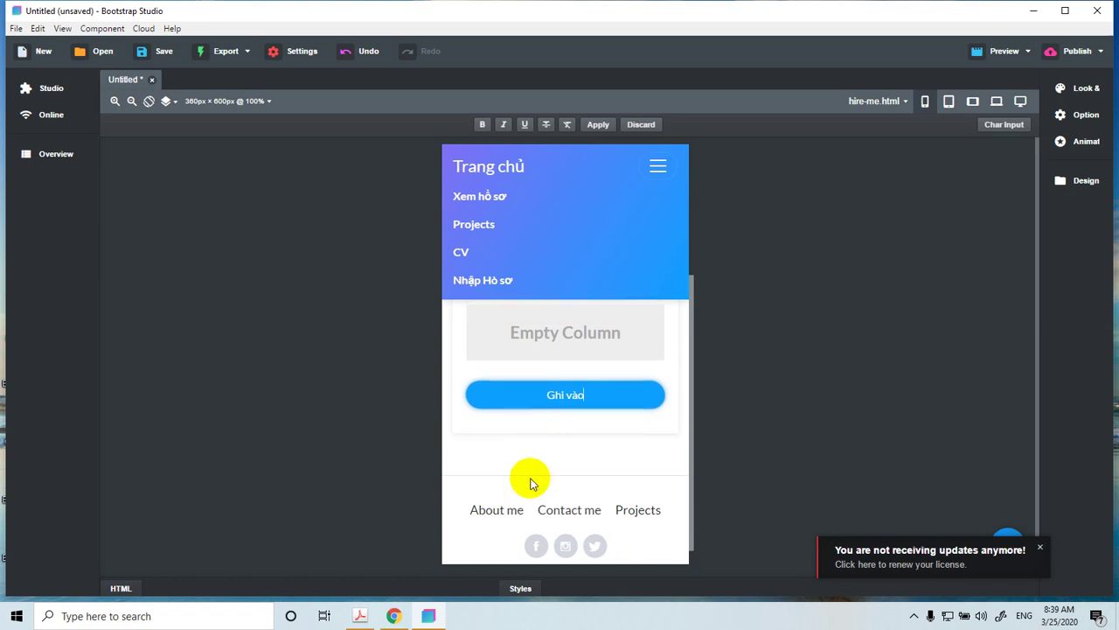
- Return to the 1200 px desktop view and save the design as "Ung dụng nhỏ" in the BOWEBCHUAN folder
click(1021, 101)
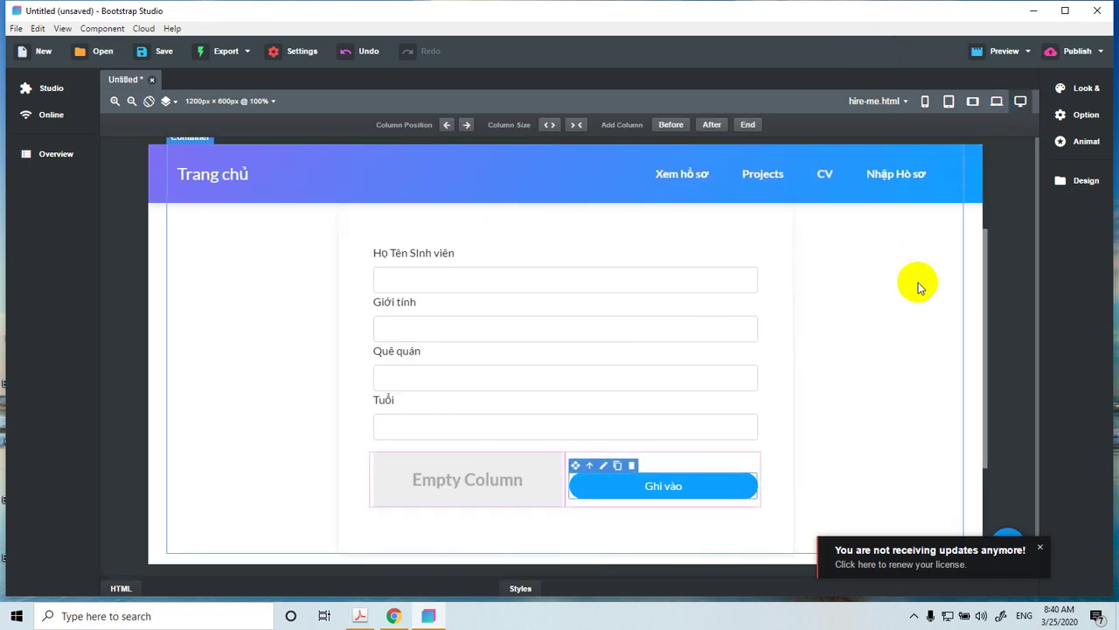
scroll(918, 287, down, 3)
key(ctrl+s)
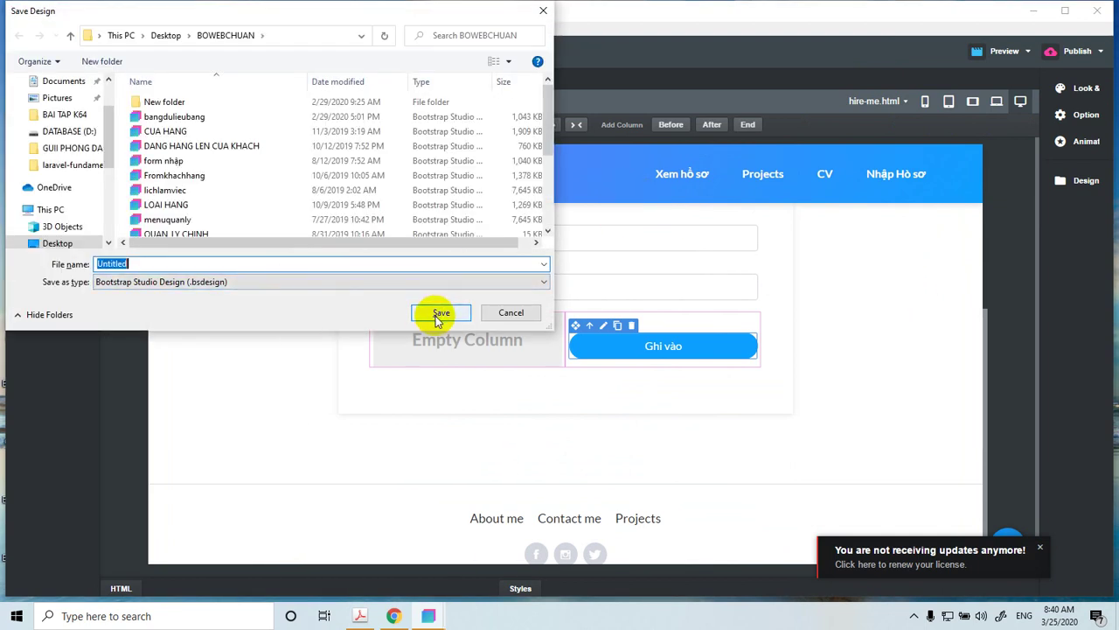
key(BackSpace)
text(Ung dung nhỏ)
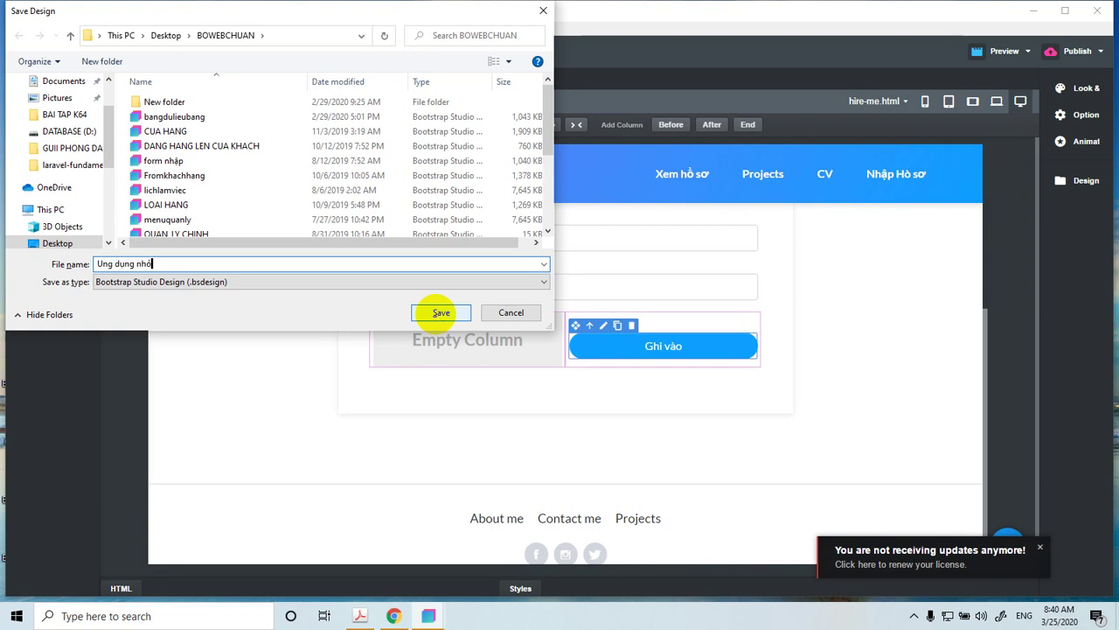
click(440, 315)
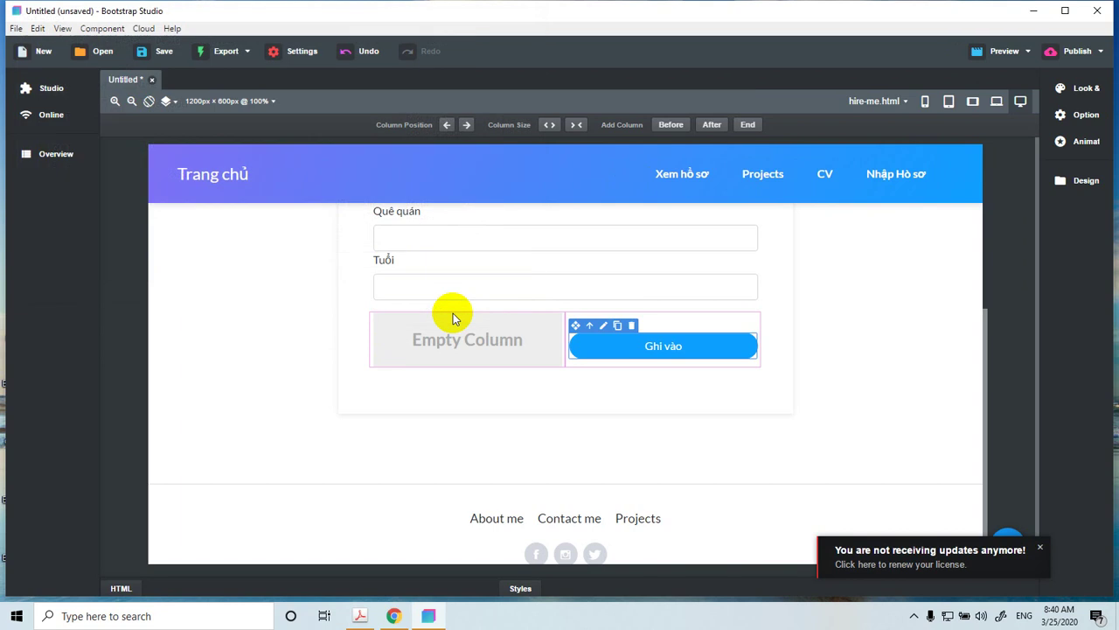
scroll(778, 314, up, 4)
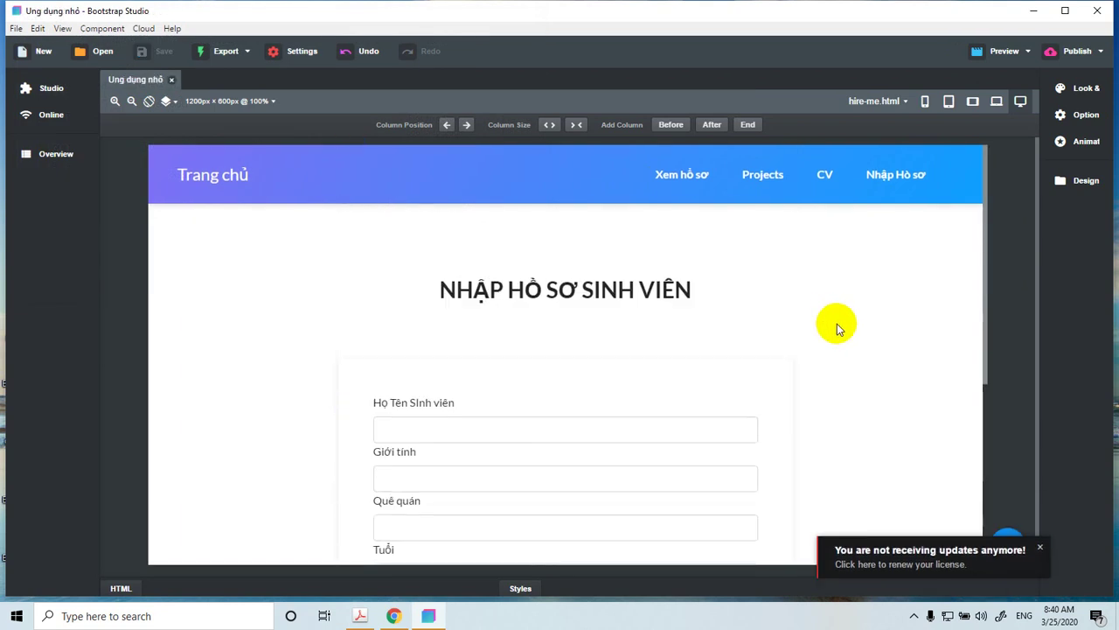
scroll(837, 378, down, 5)
scroll(838, 378, up, 2)
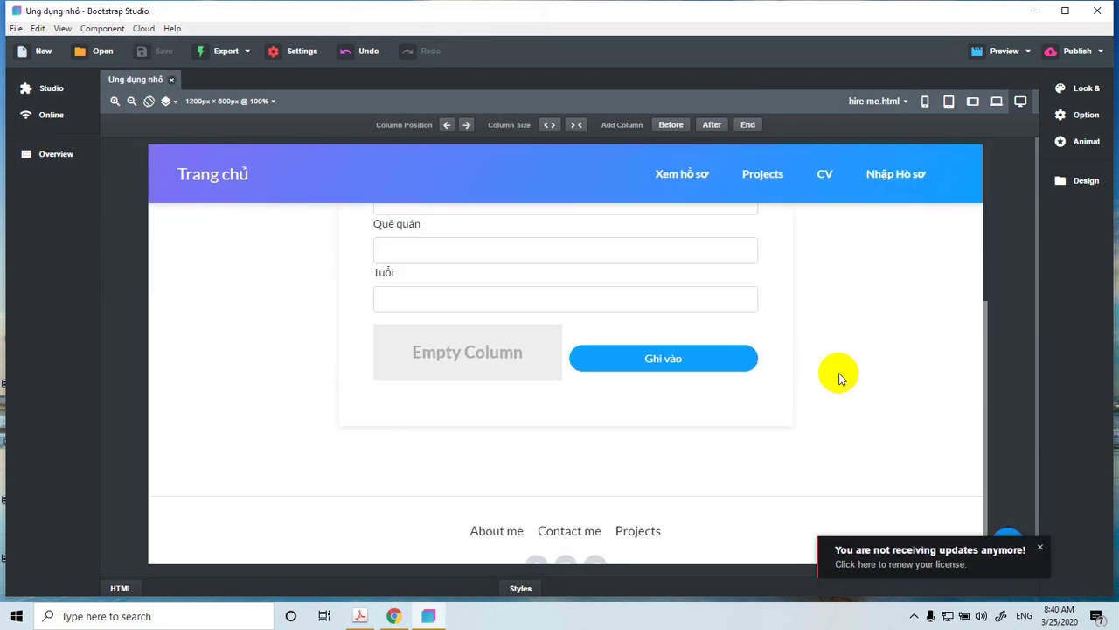
scroll(469, 405, up, 2)
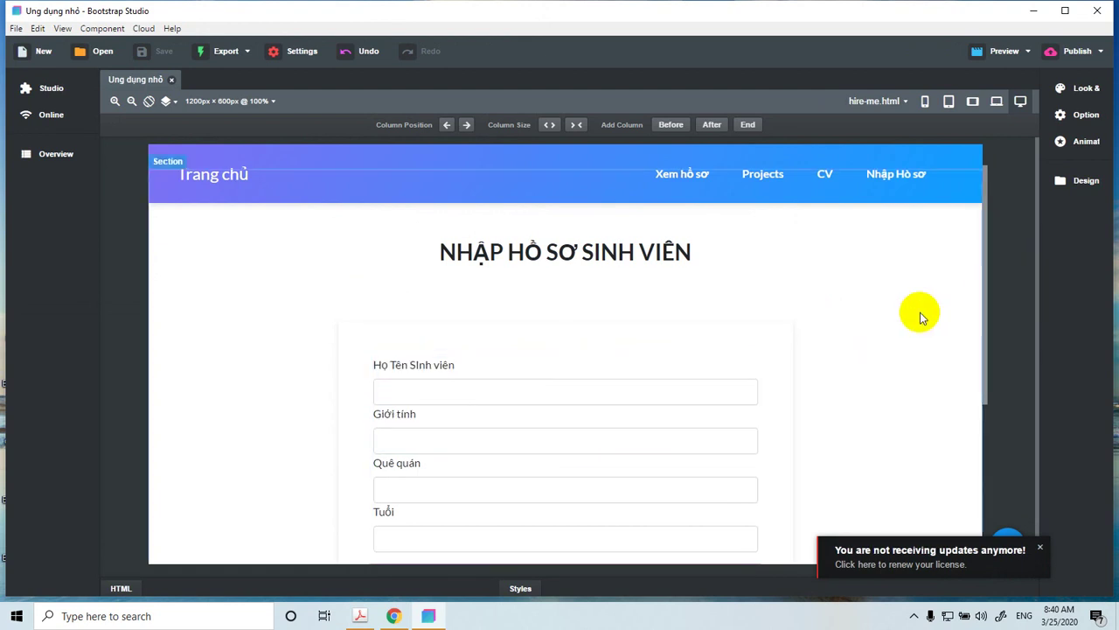
scroll(901, 330, down, 1)
scroll(882, 323, up, 1)
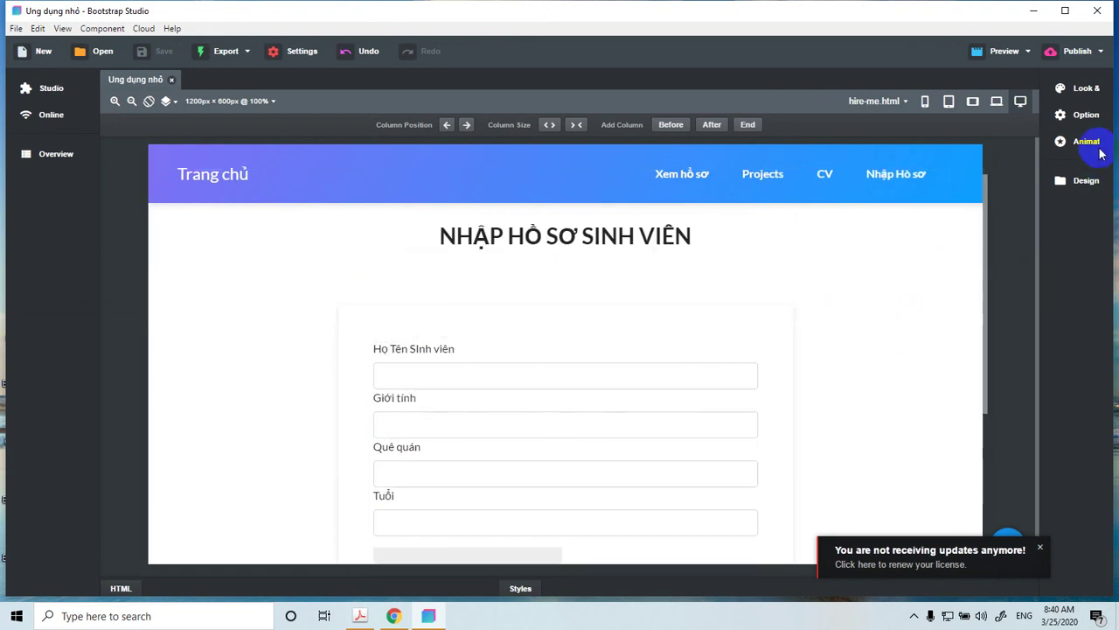
- Open the Look & Feel settings and reduce the "Giới tính" input's width to about two fifths of the name field's width
click(1081, 91)
click(1081, 91)
click(1080, 91)
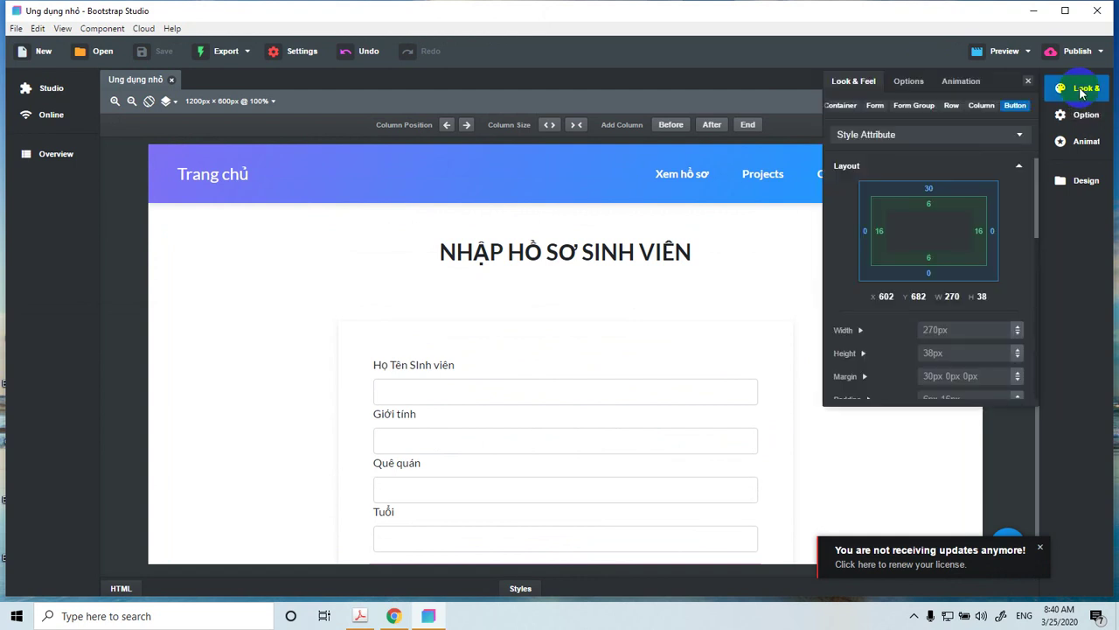
scroll(579, 393, down, 1)
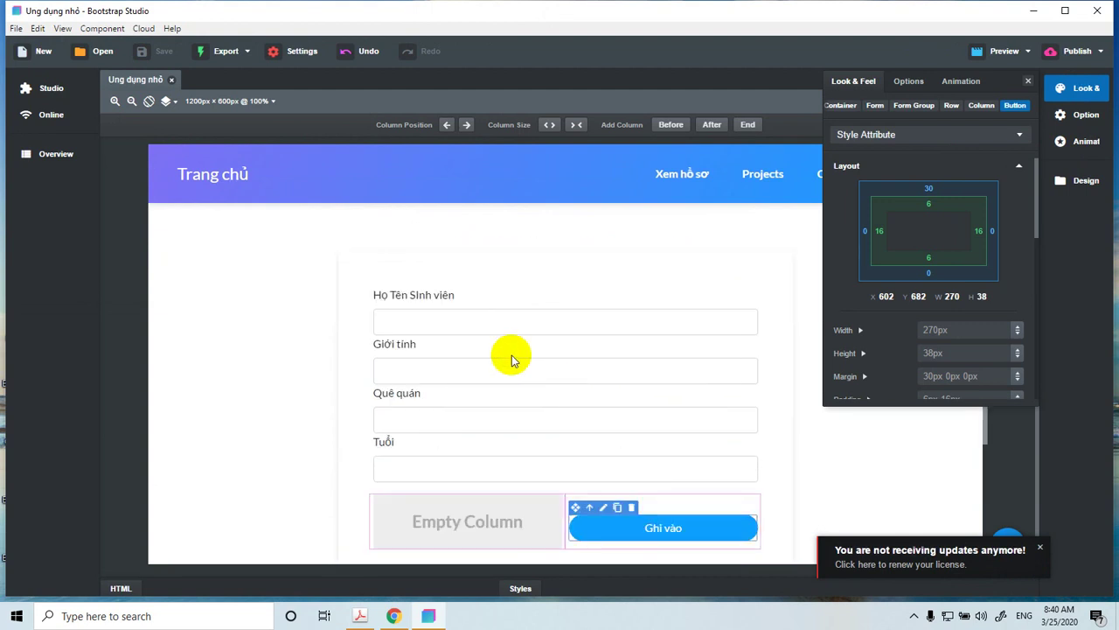
click(498, 379)
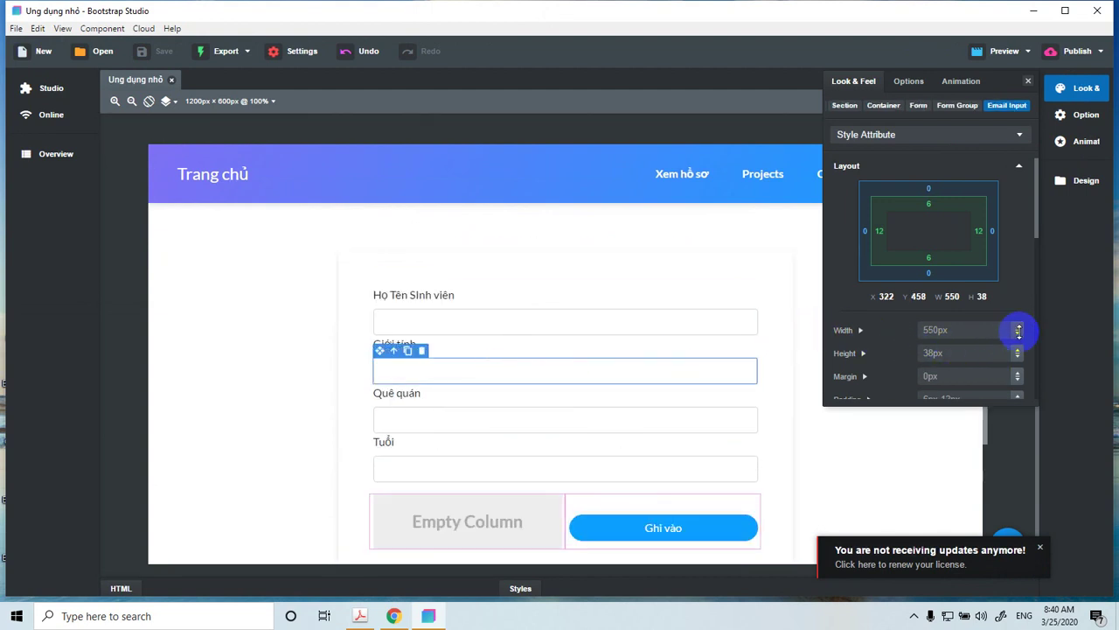
drag(1019, 330, 1011, 425)
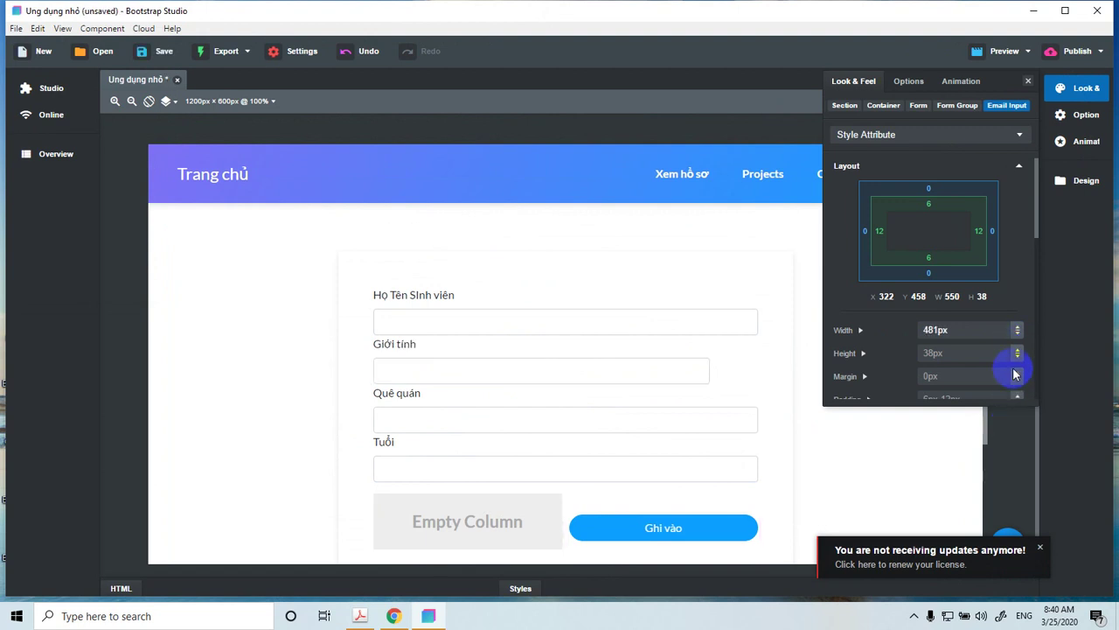
drag(1019, 329, 996, 385)
- Set the "Tuổi" input's width to 471px and its height to 43px
click(595, 470)
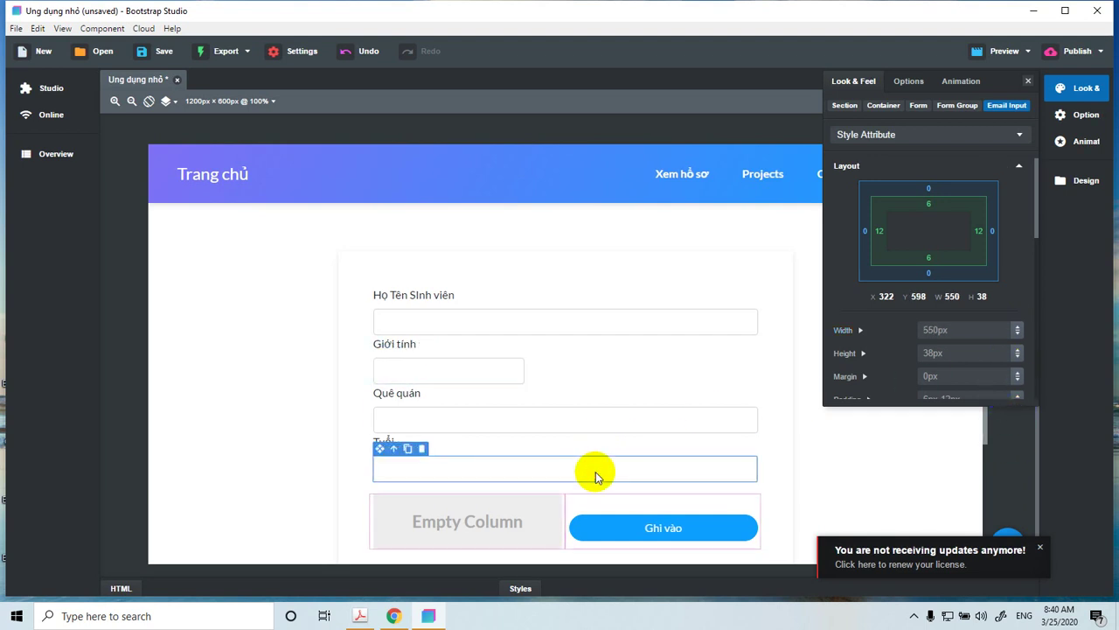
drag(1016, 330, 994, 362)
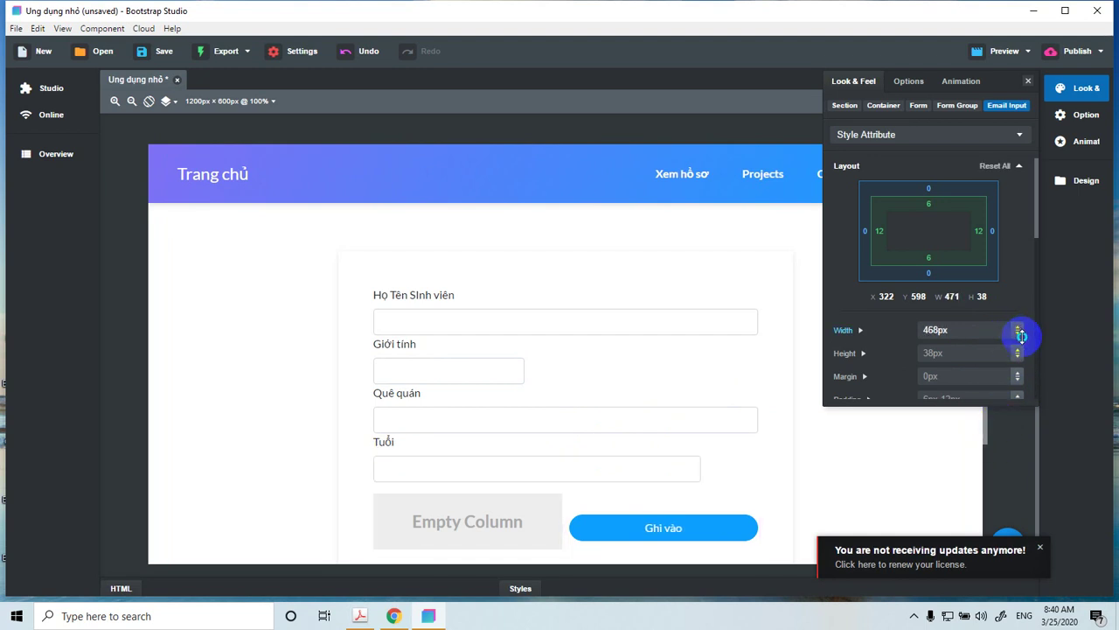
scroll(1021, 341, down, 2)
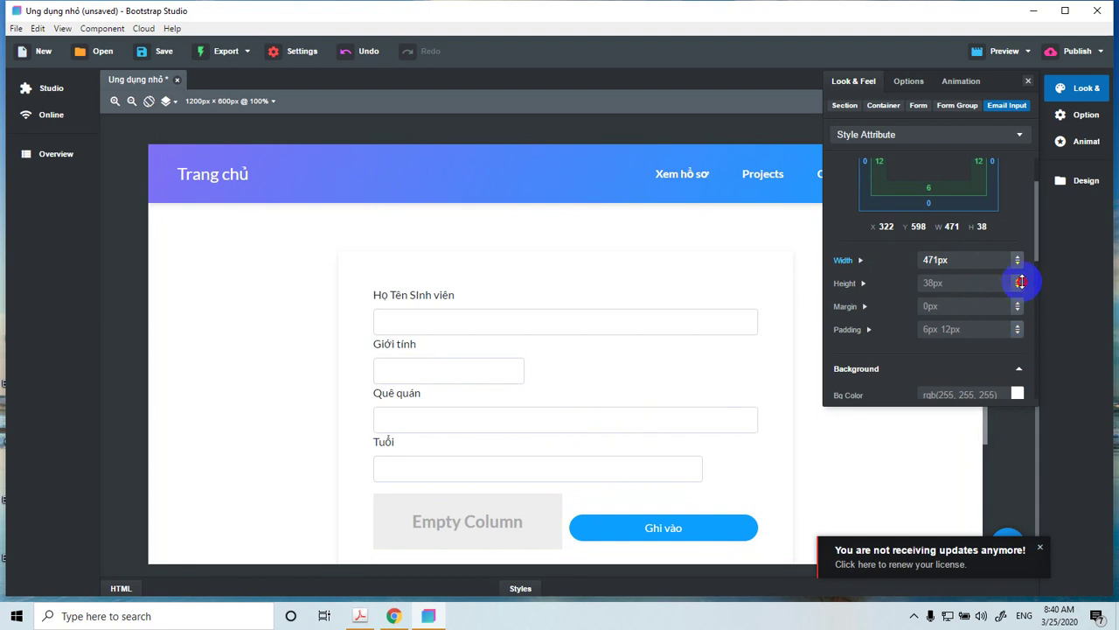
mouse_move(1021, 281)
mouse_down()
mouse_move(1017, 310)
mouse_move(1015, 279)
mouse_up()
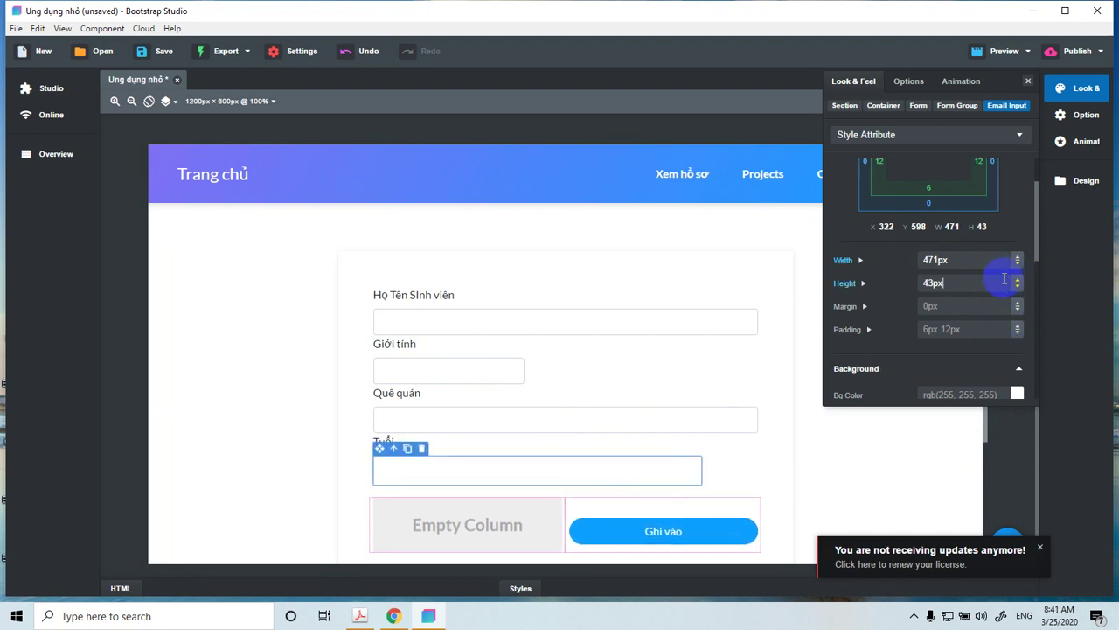
- Set the "Tuổi" input's width to 198px at a height of 43px
key(ctrl+z)
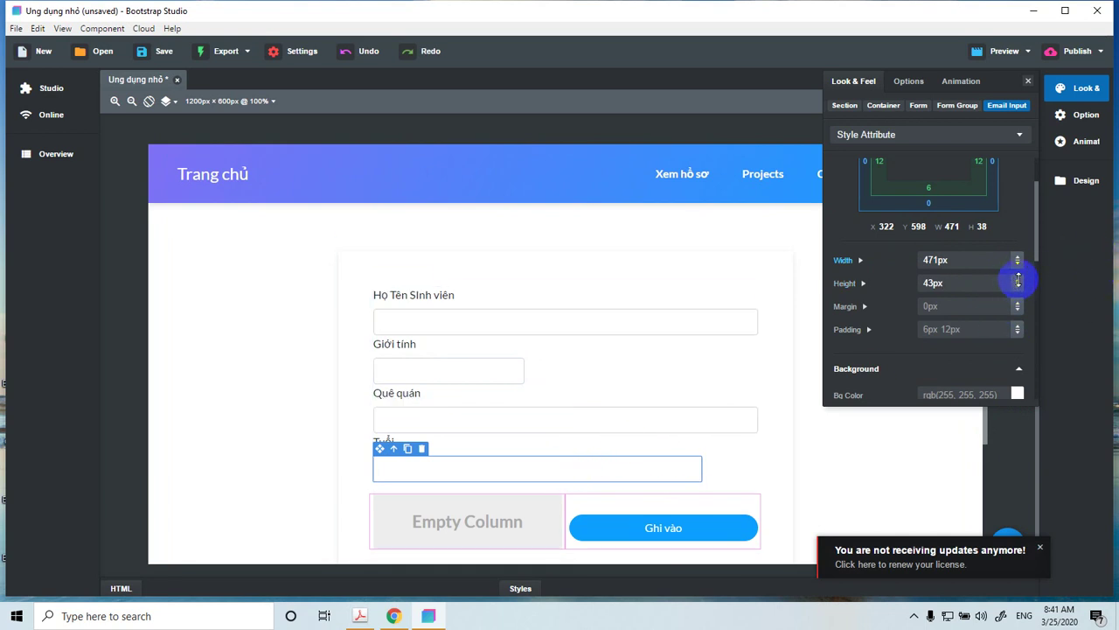
drag(1019, 280, 1003, 317)
key(ctrl+z)
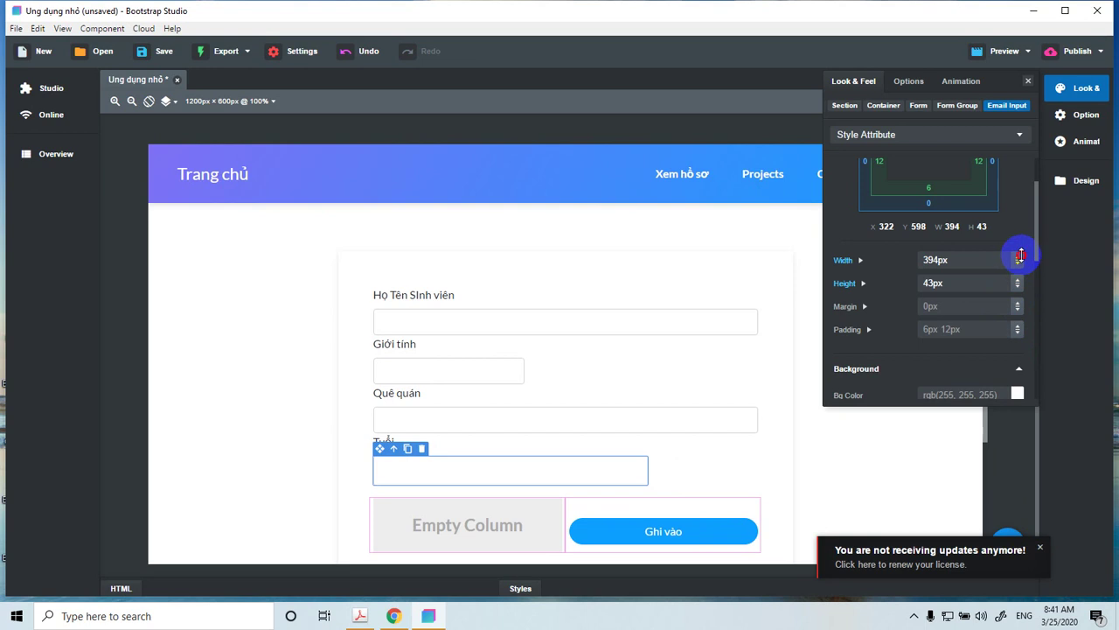
drag(1020, 254, 1020, 354)
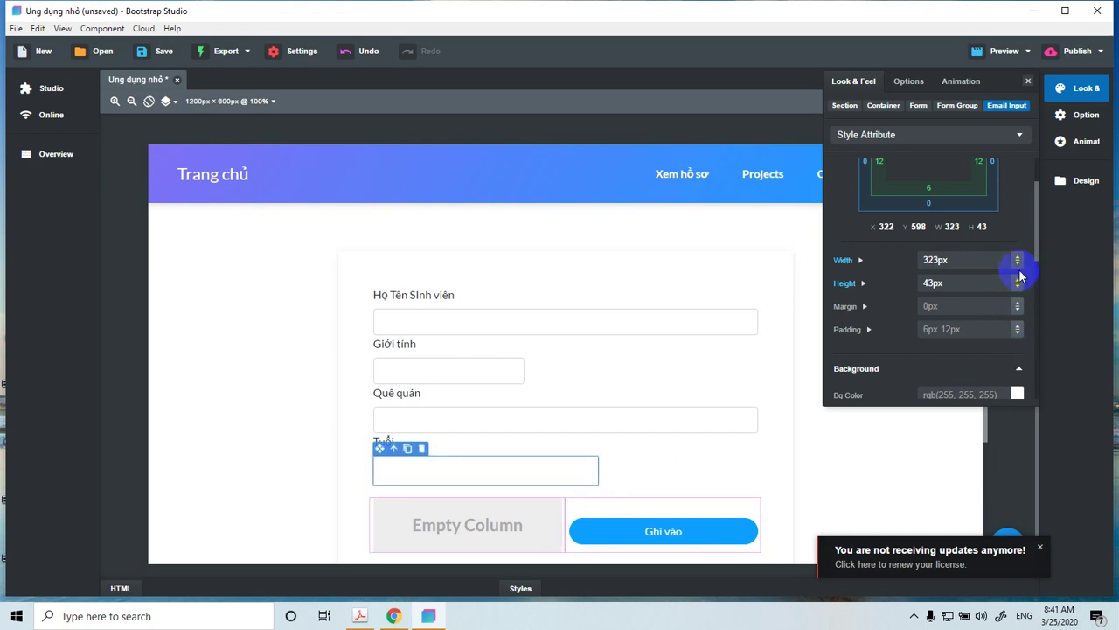
drag(1016, 254, 1016, 349)
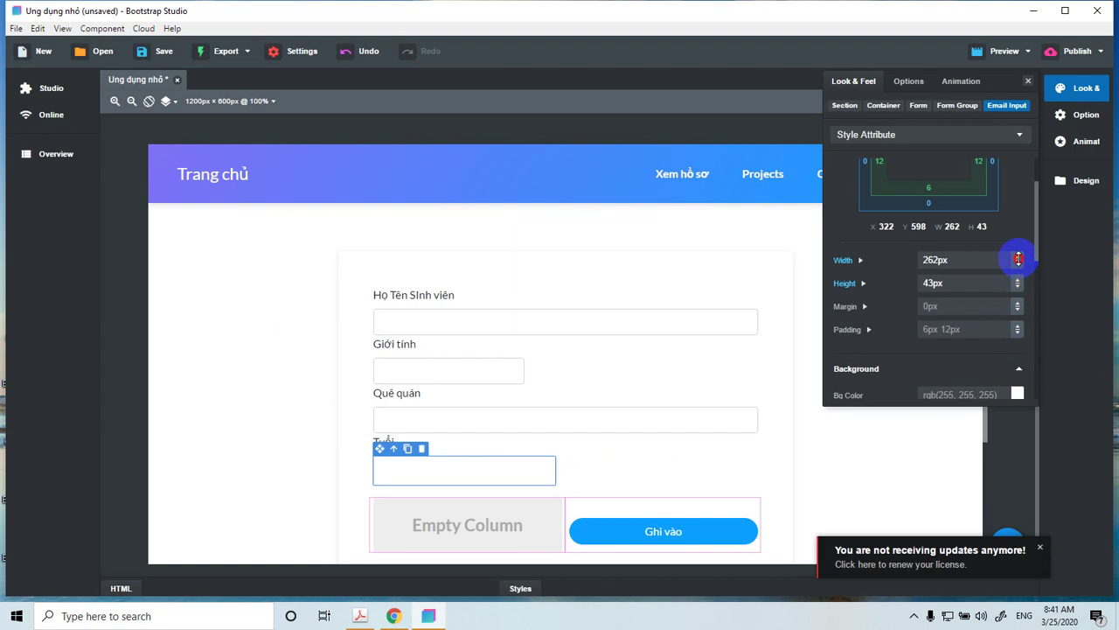
drag(1018, 258, 901, 382)
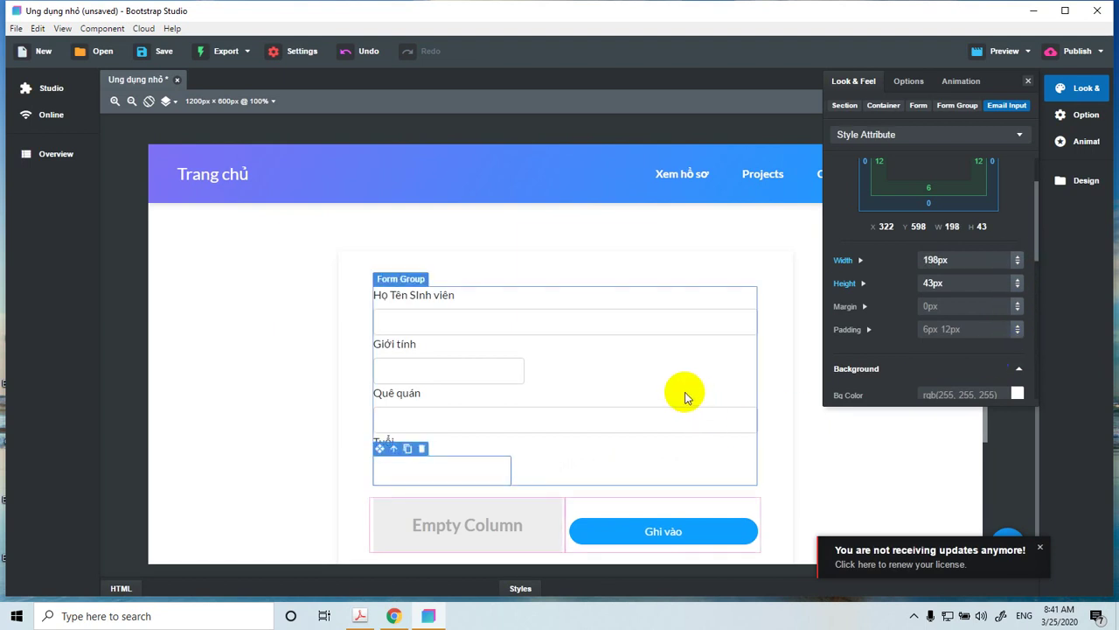
- Set the font color of the "Họ Tên SInh viên" label to rgb(13,98,183)
scroll(698, 394, down, 3)
scroll(716, 390, up, 4)
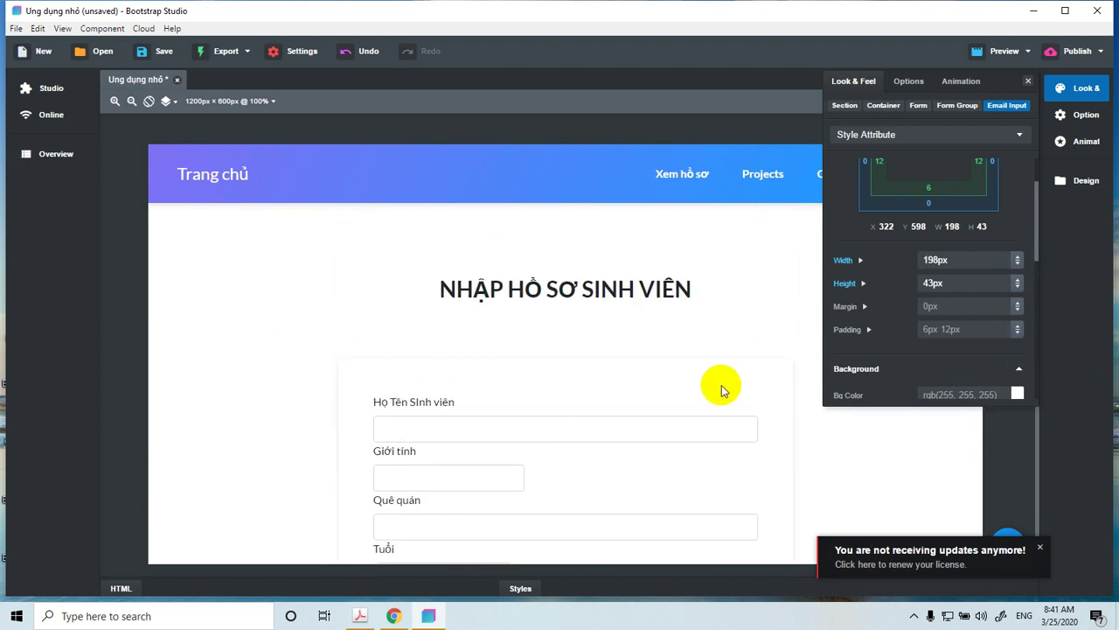
scroll(721, 391, down, 3)
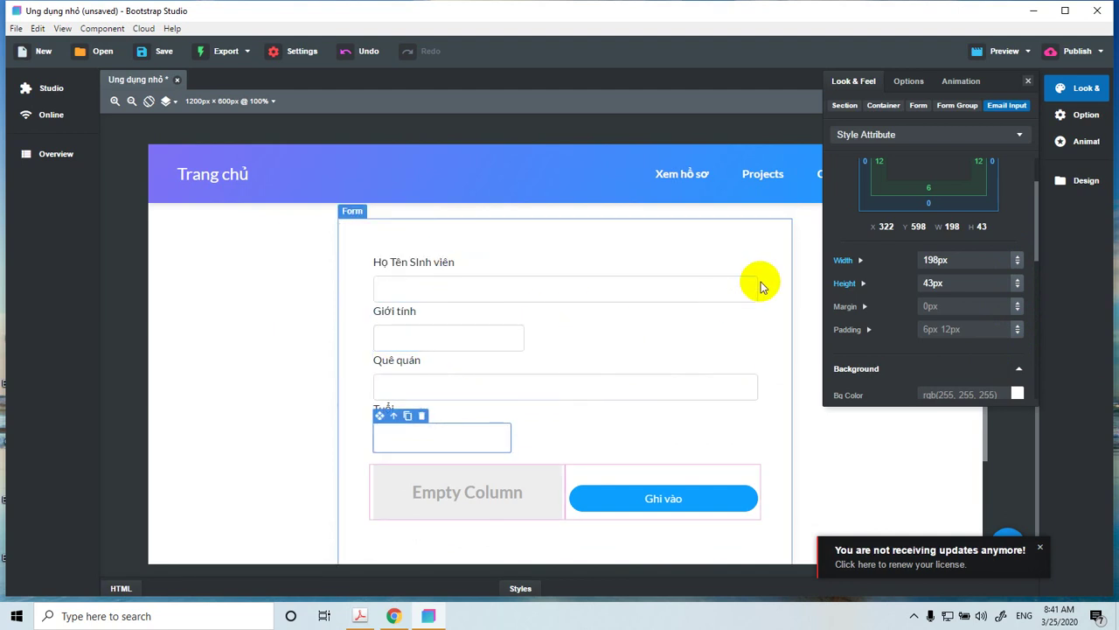
double_click(442, 262)
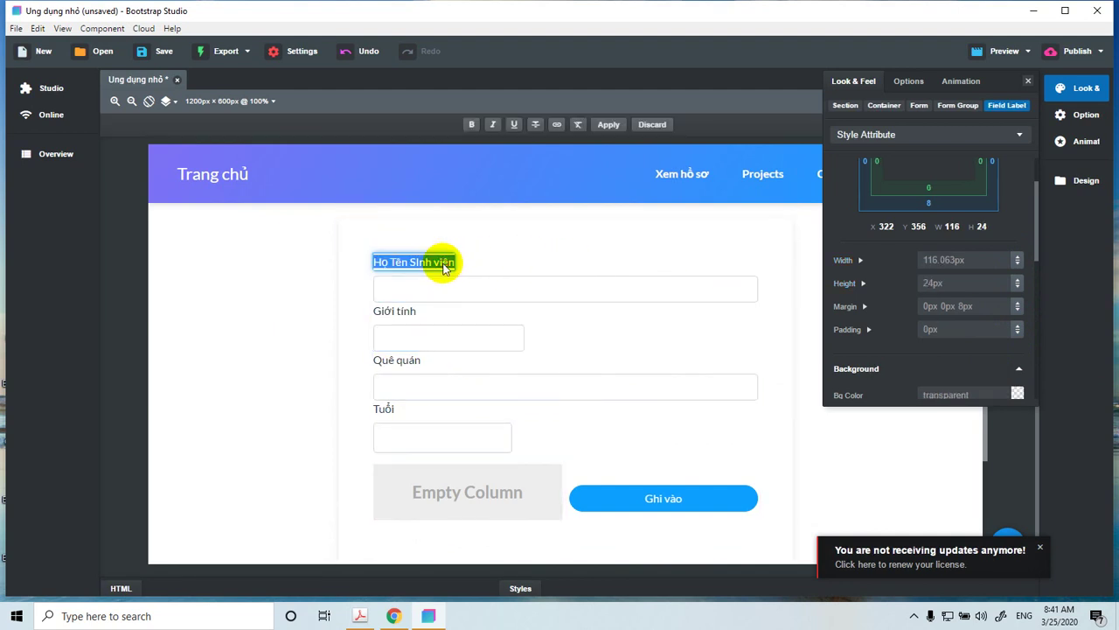
scroll(977, 294, down, 3)
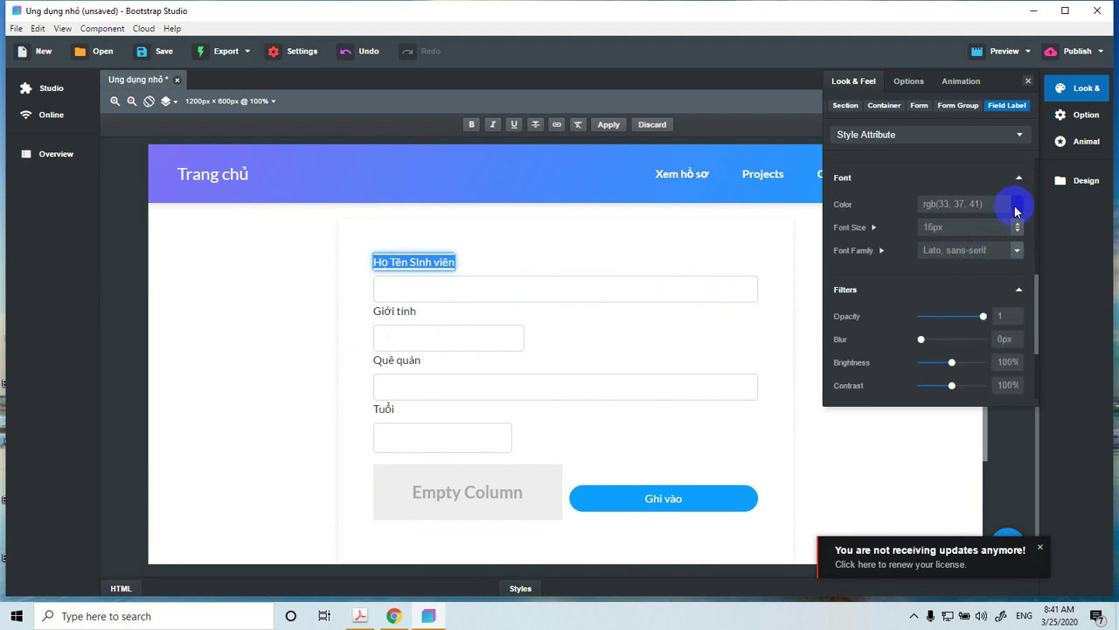
click(1016, 208)
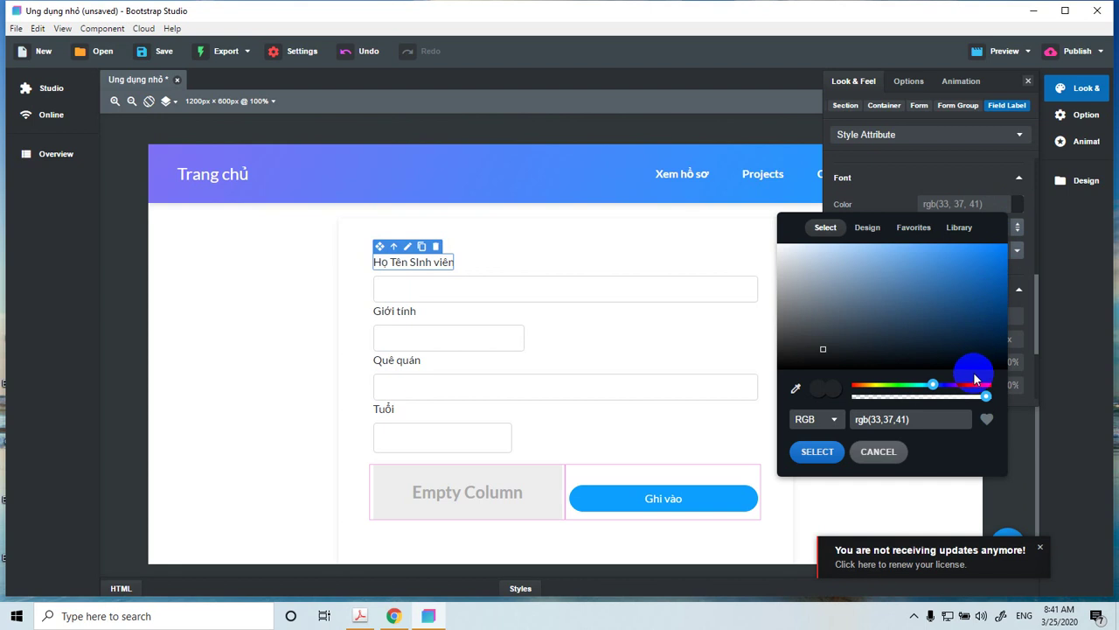
click(979, 267)
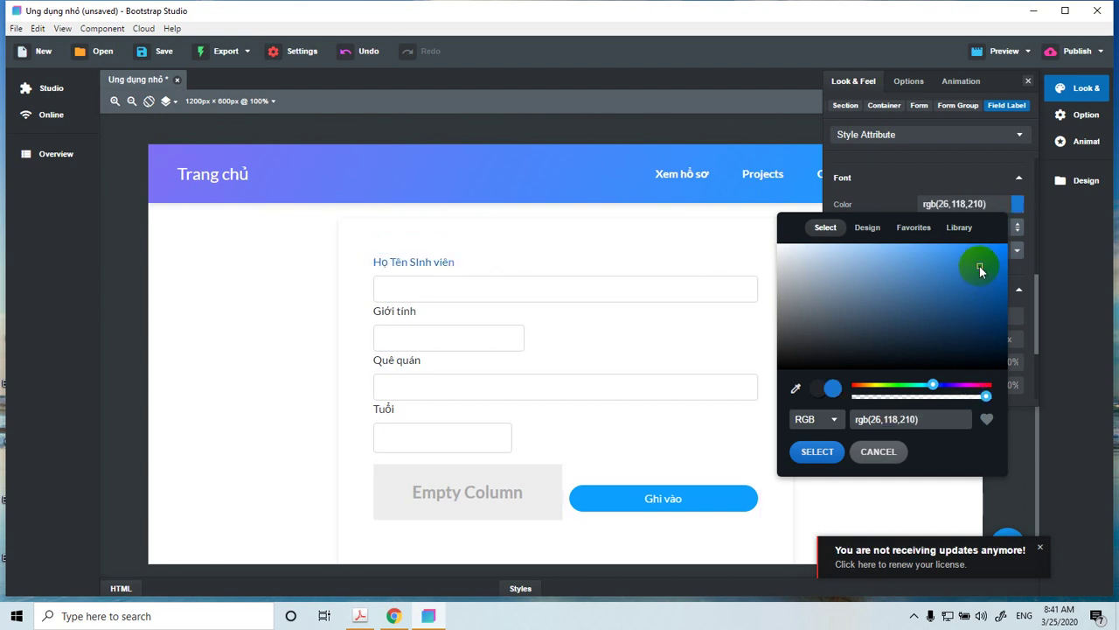
drag(984, 269, 993, 284)
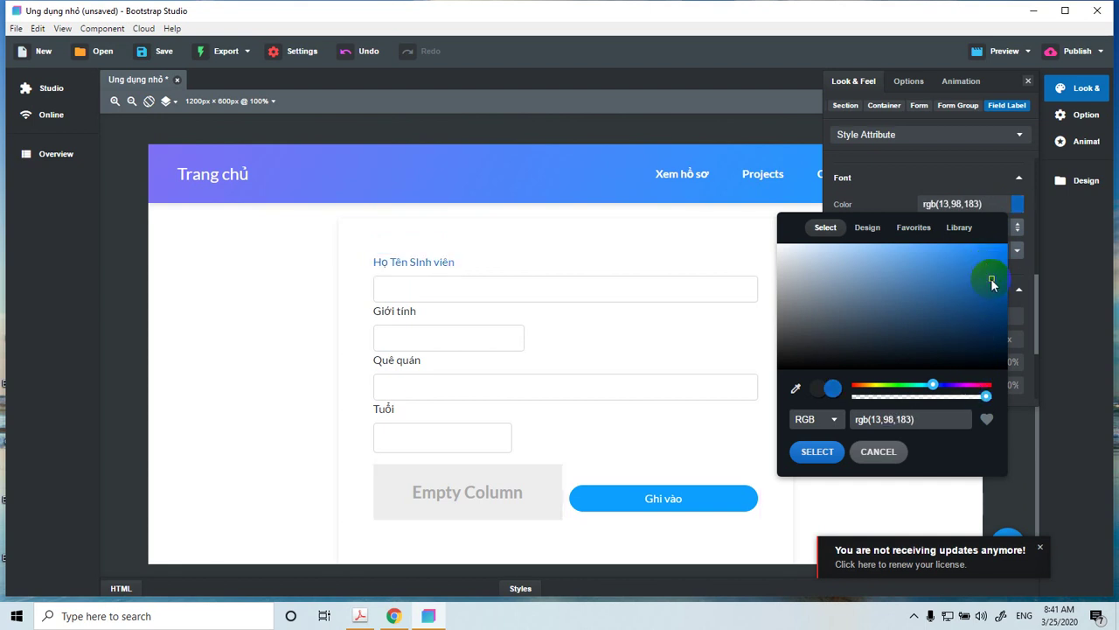
click(818, 451)
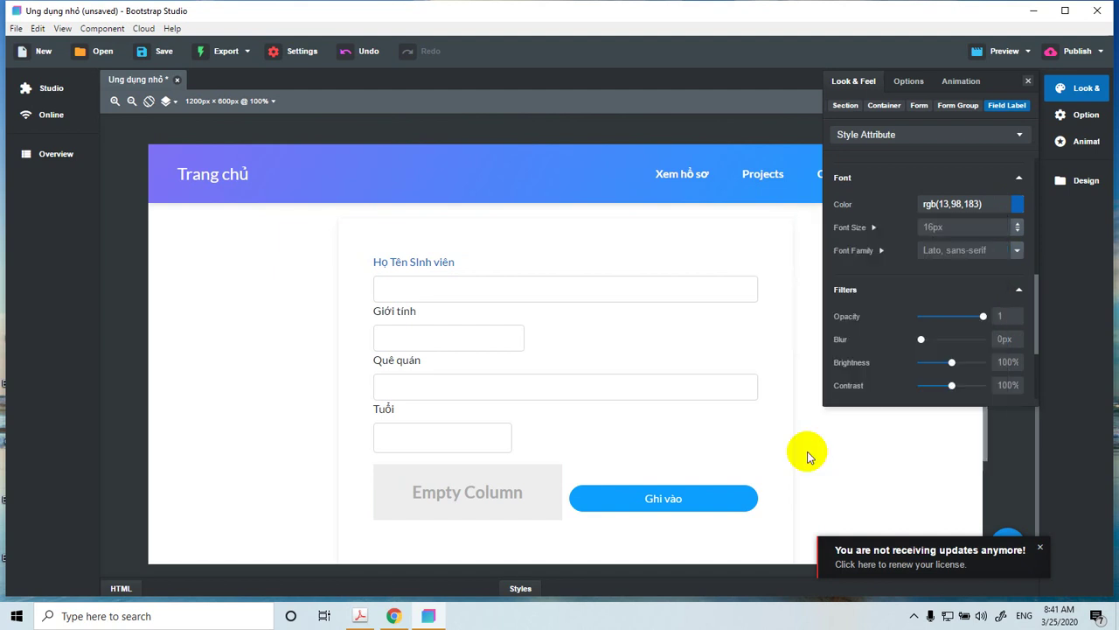
- Enter rgb(13,255,255) as the font color of the "Họ Tên SInh viên" label
click(395, 313)
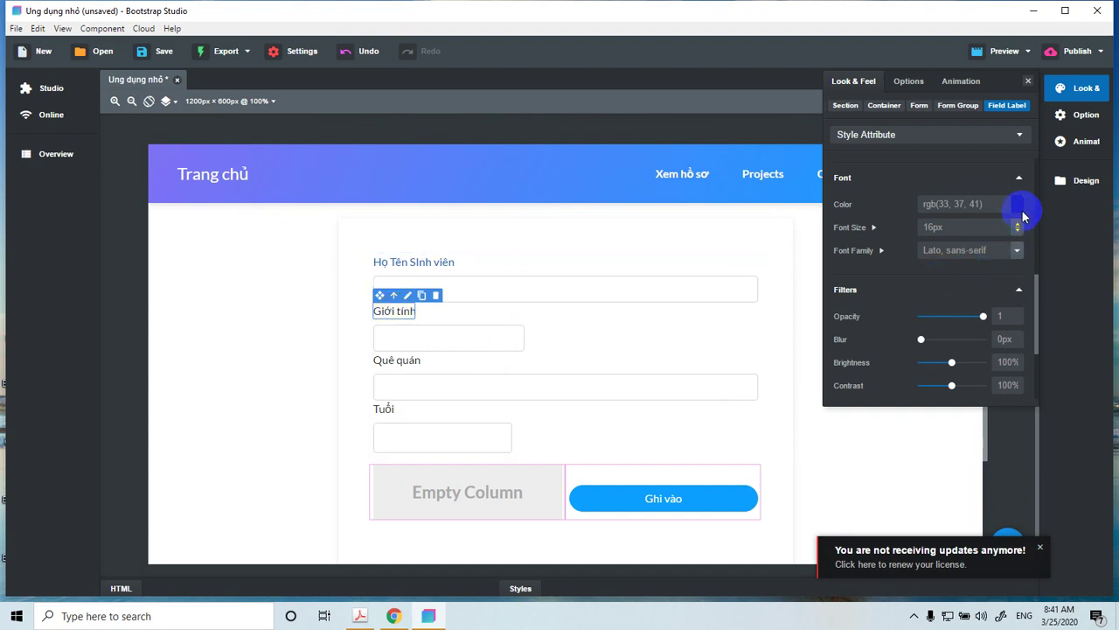
click(444, 261)
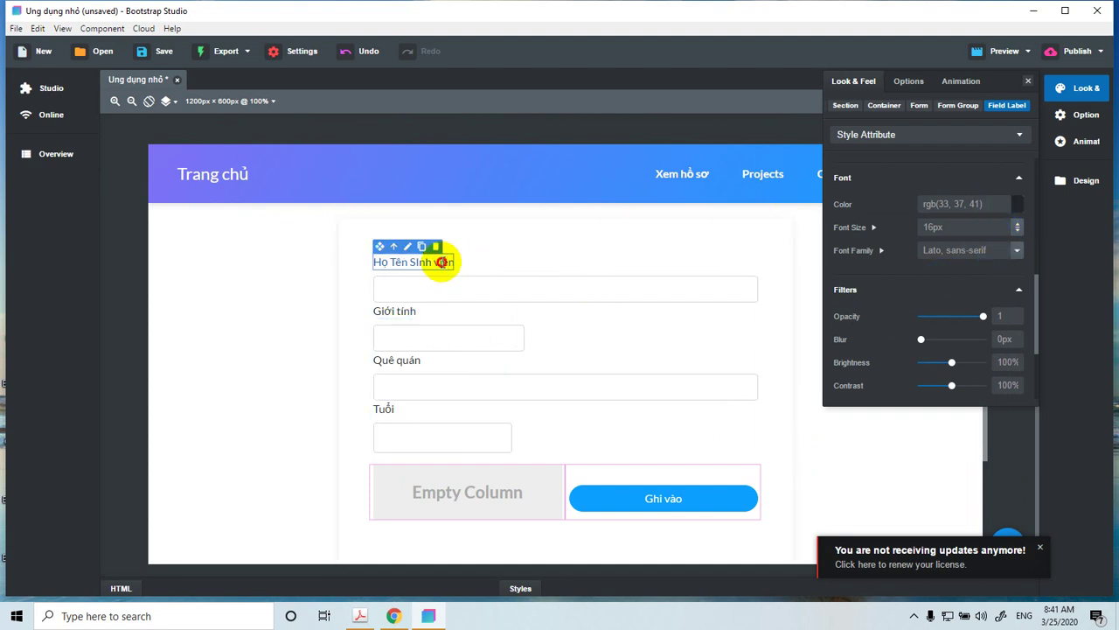
double_click(444, 262)
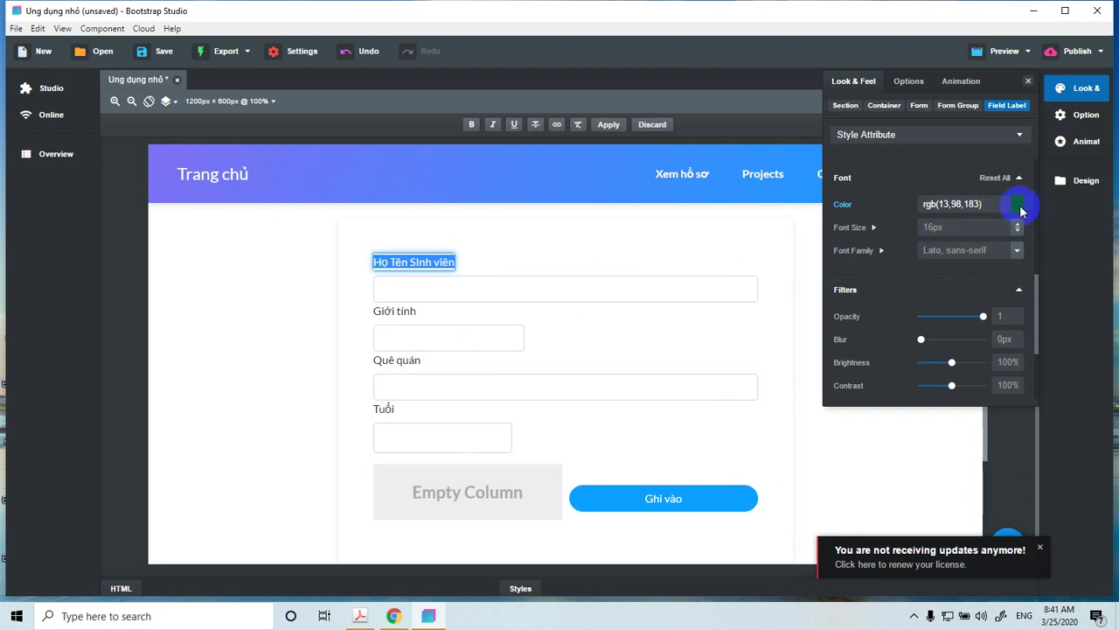
click(1018, 207)
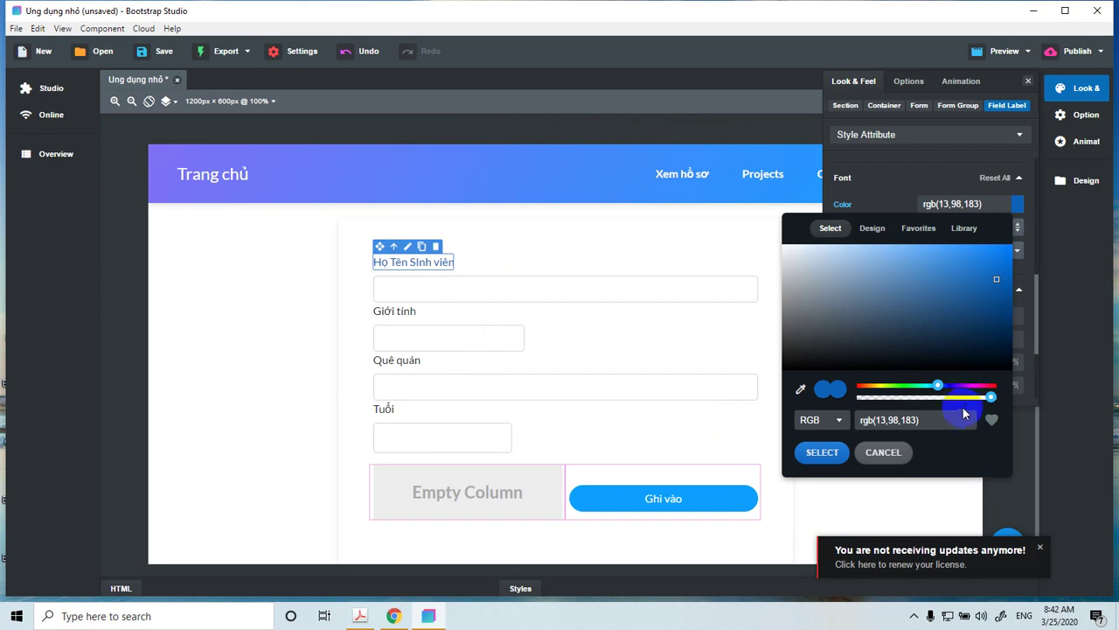
double_click(894, 420)
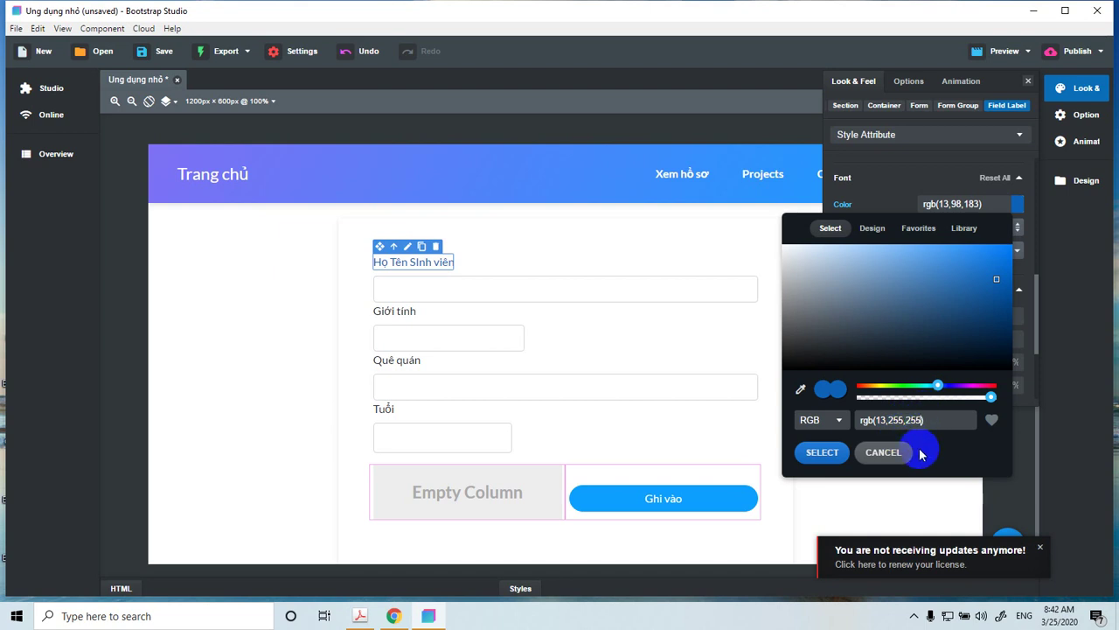
key(Return)
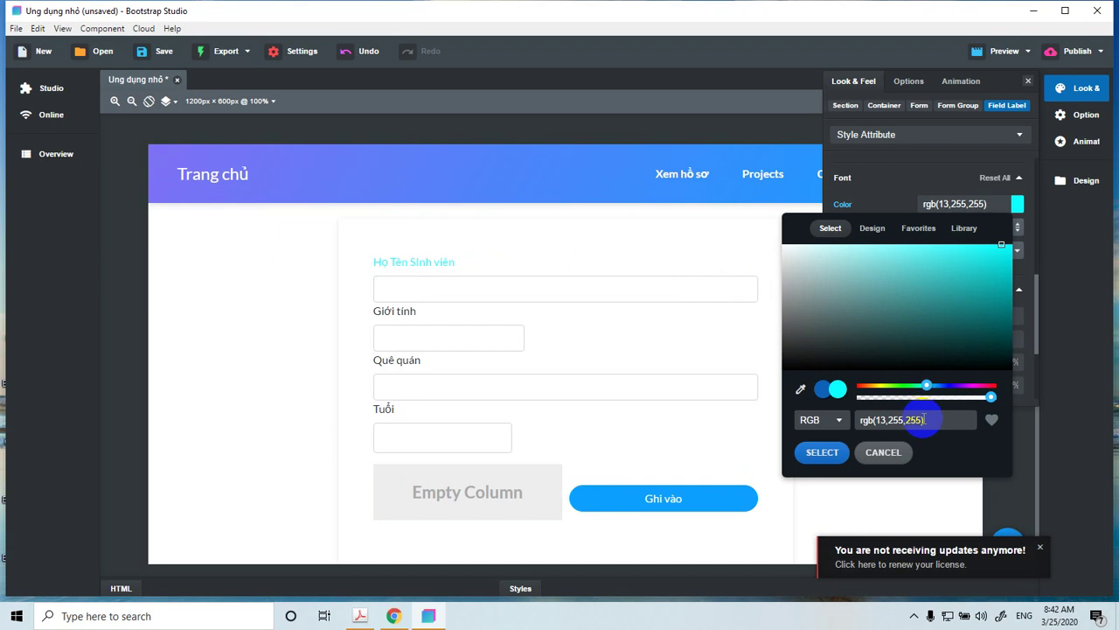
- Change the "Họ Tên SInh viên" label's font color value to rgb(13,100,255)
click(891, 426)
drag(907, 420, 923, 420)
double_click(905, 420)
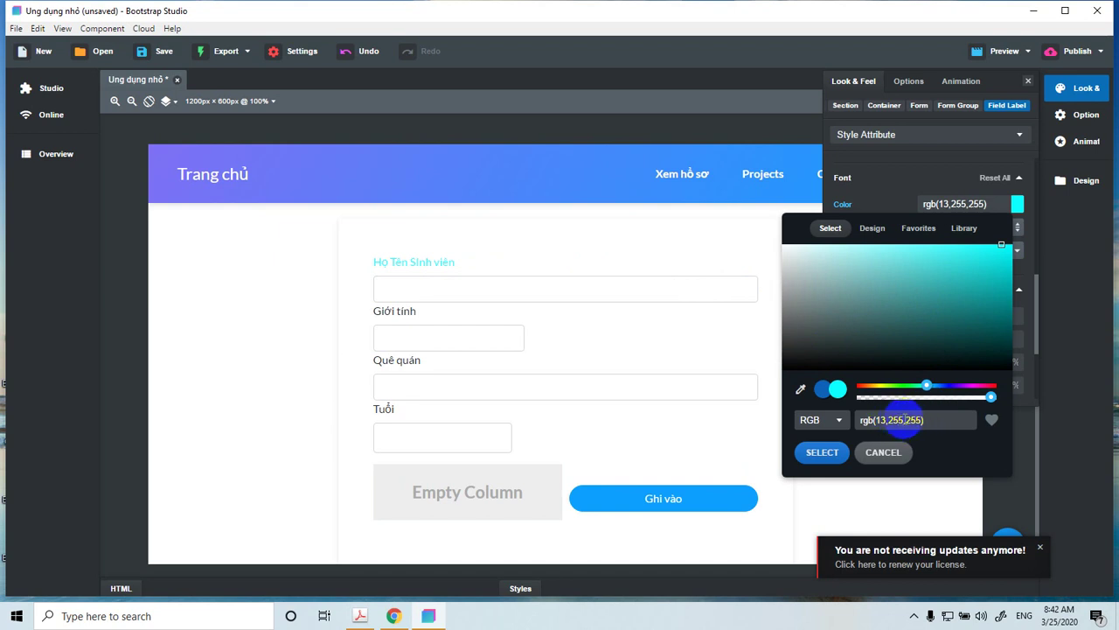
key(BackSpace)
key(Return)
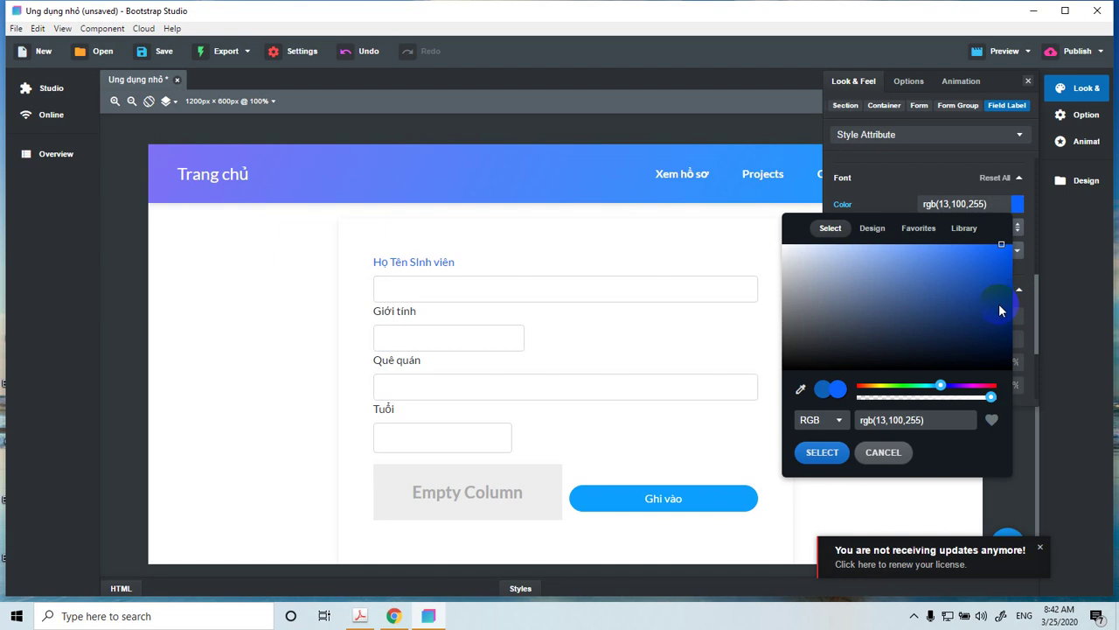
- Darken the "Họ Tên SInh viên" label's font color to the navy shade rgb(2,20,52)
drag(1001, 310, 1001, 316)
click(421, 262)
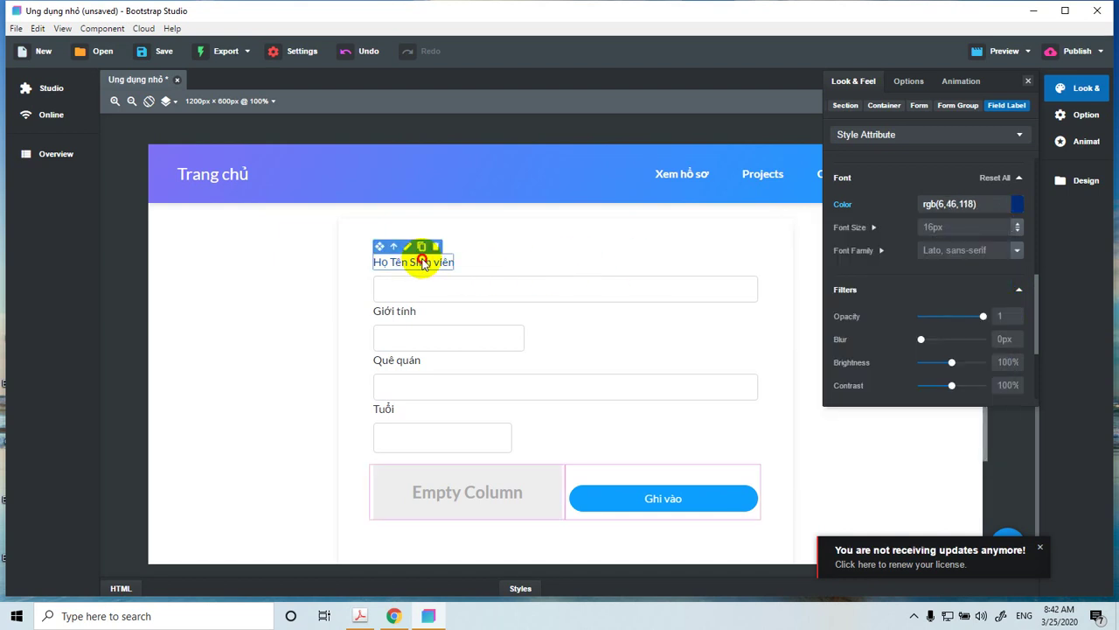
double_click(421, 262)
click(1018, 208)
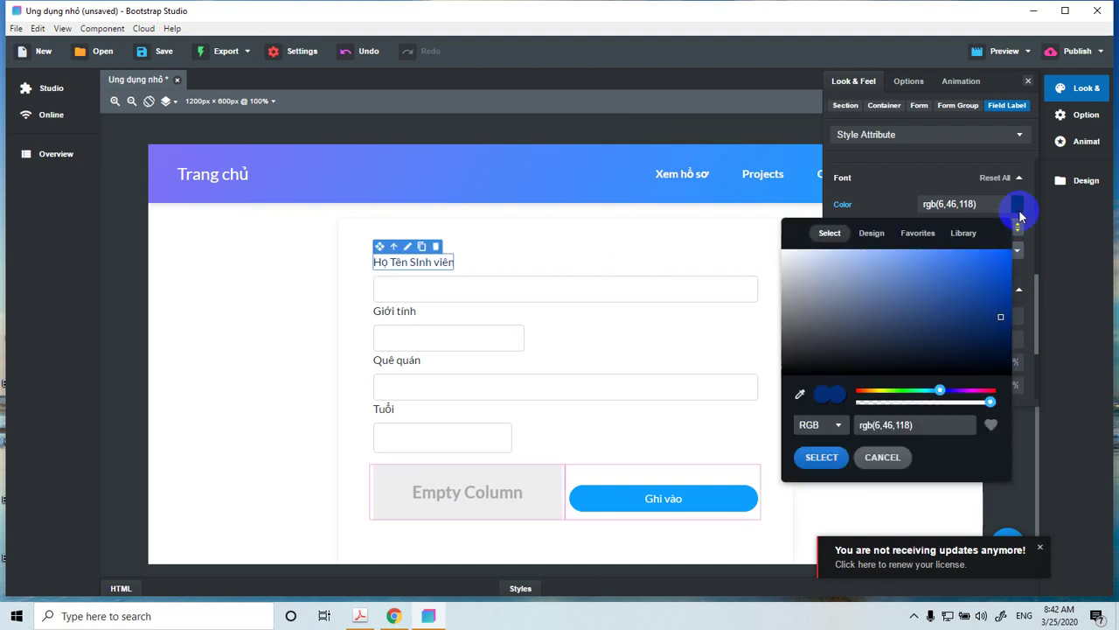
click(1001, 317)
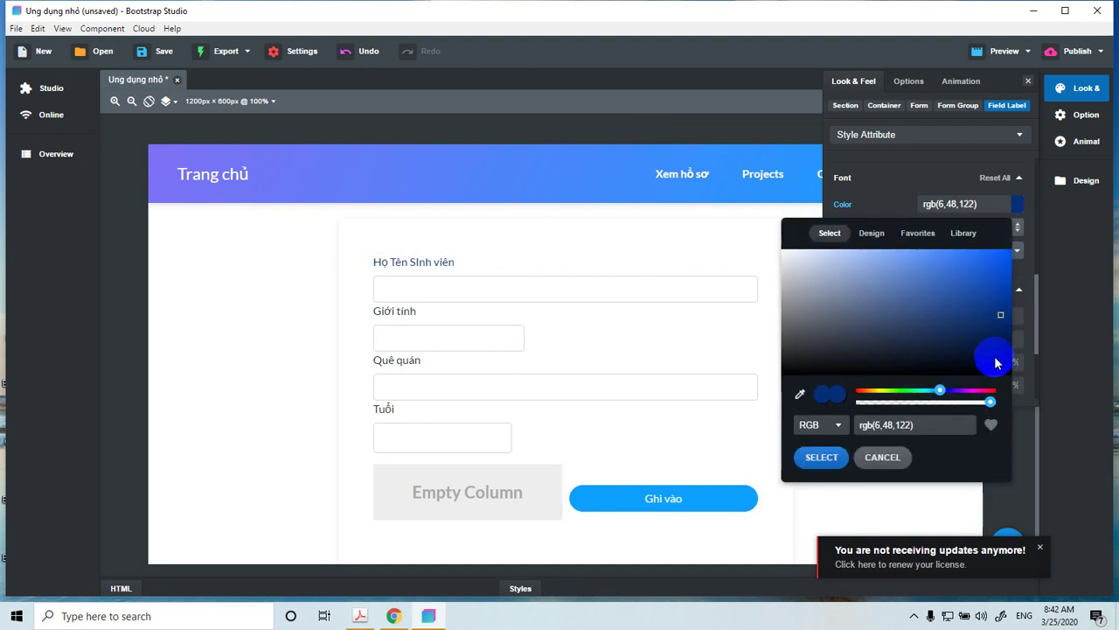
click(1004, 350)
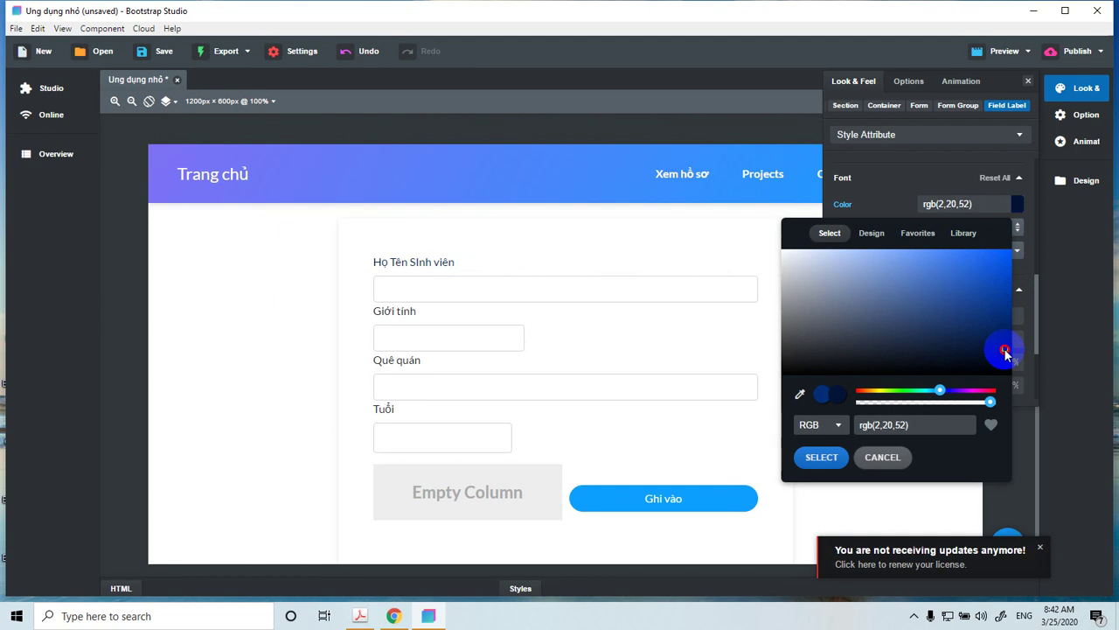
click(394, 258)
- Set the "Họ Tên SInh viên" label's font color to rgb(82,131,249) by sampling the header's blue gradient with the eyedropper
double_click(400, 261)
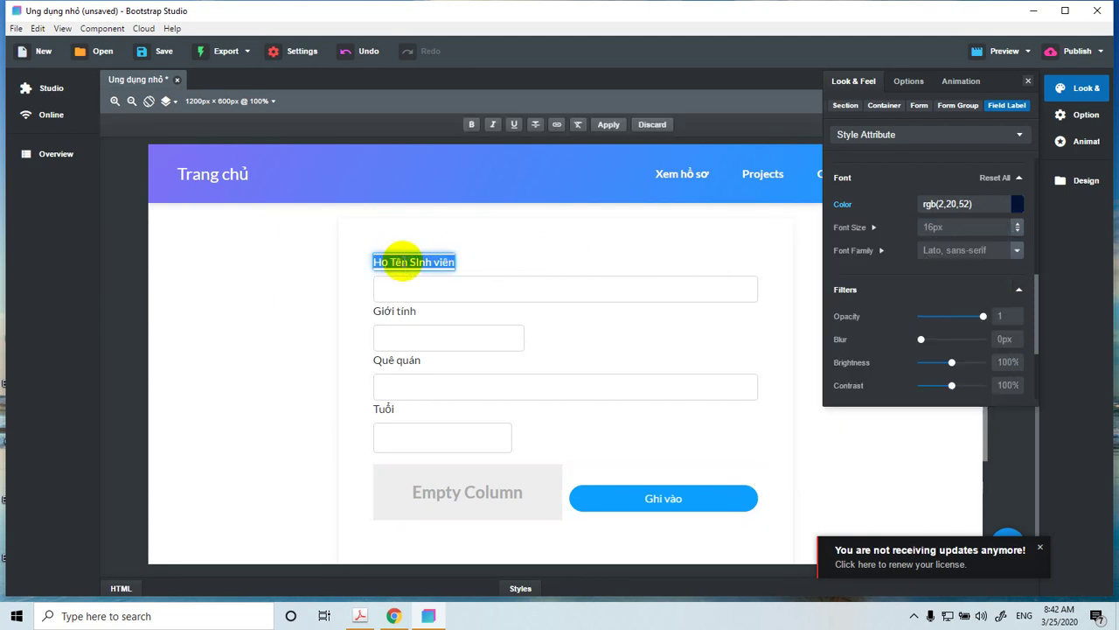
click(1017, 203)
click(798, 387)
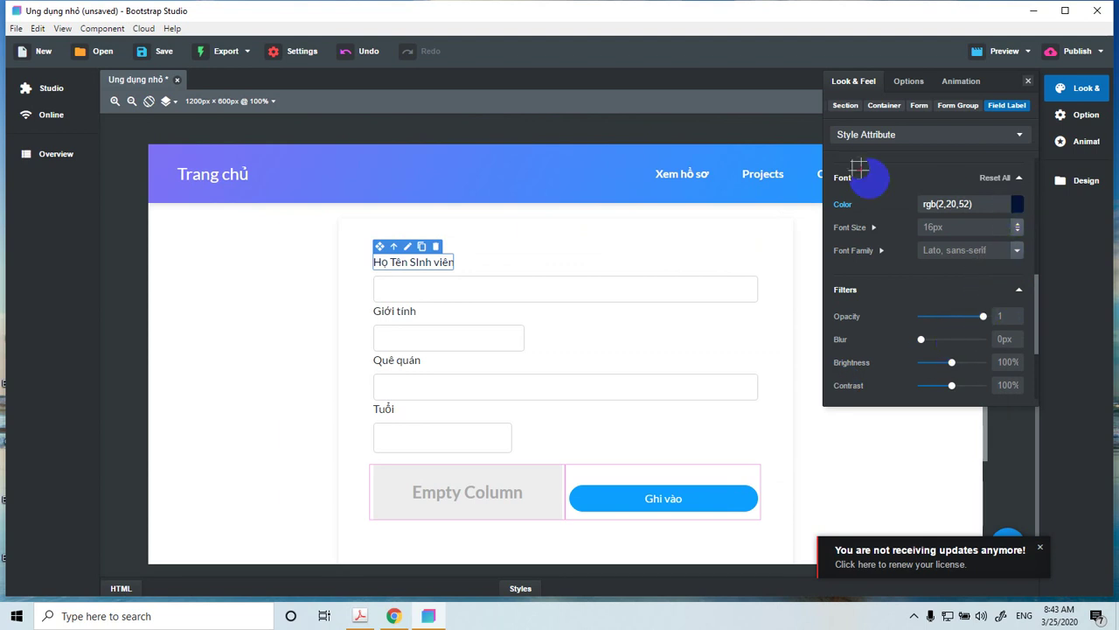
click(472, 160)
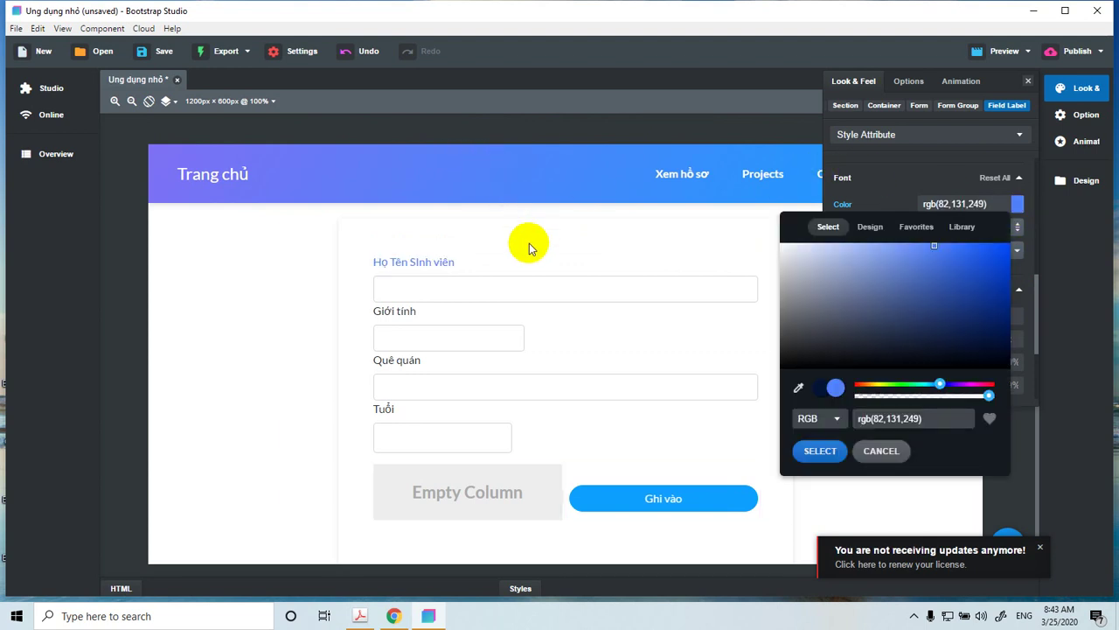
- Set the "Giới tính" label's font color to rgb(75,134,249) by sampling the header gradient with the eyedropper
click(398, 311)
double_click(399, 310)
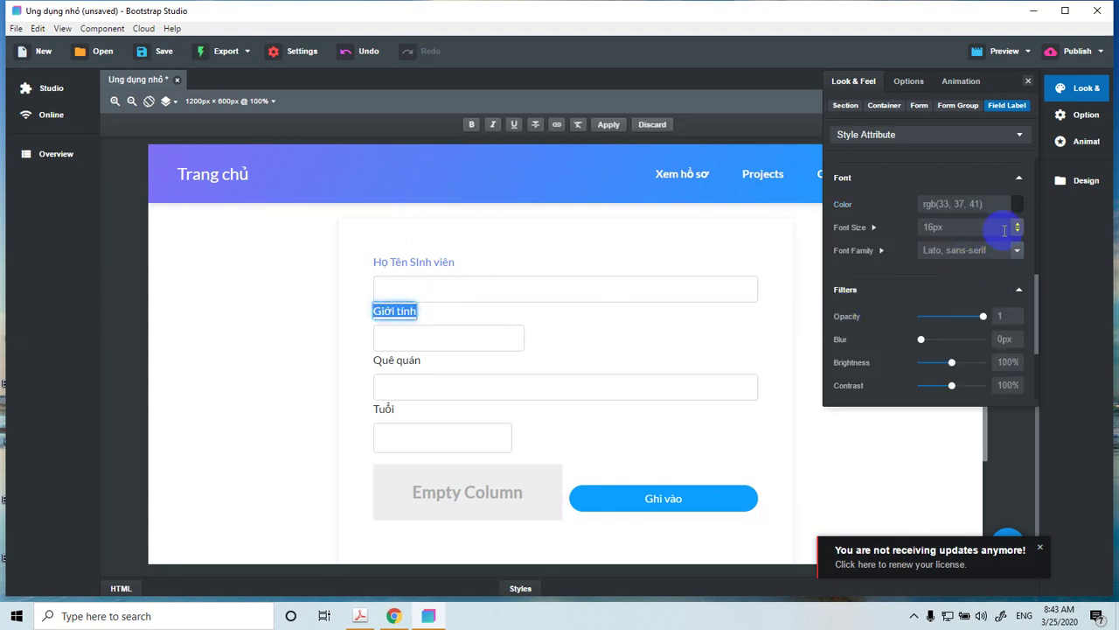
click(1016, 204)
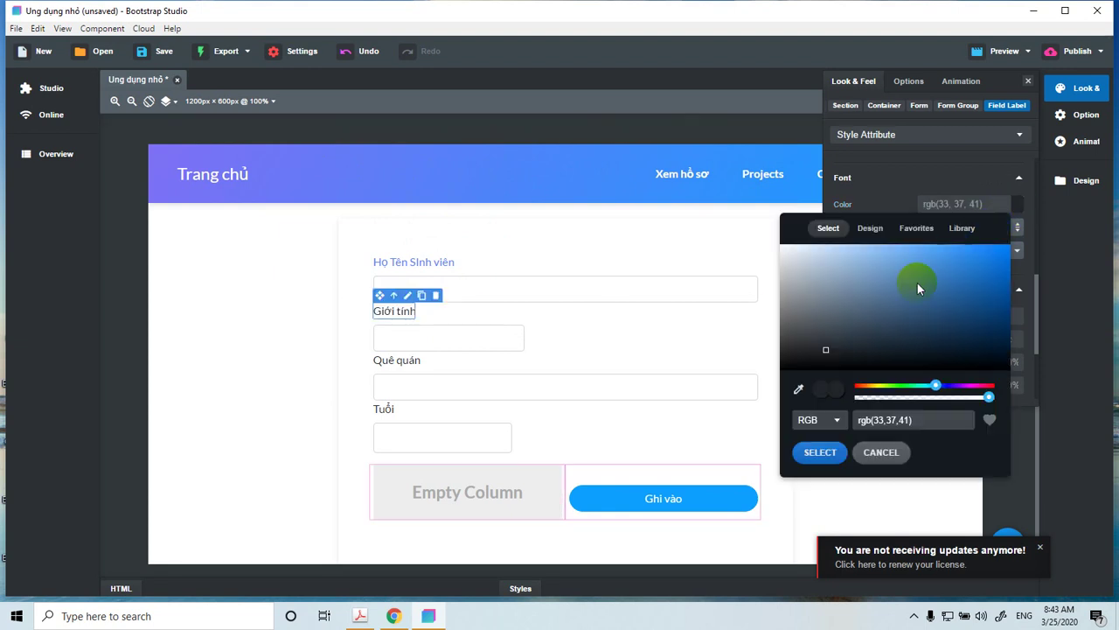
click(799, 389)
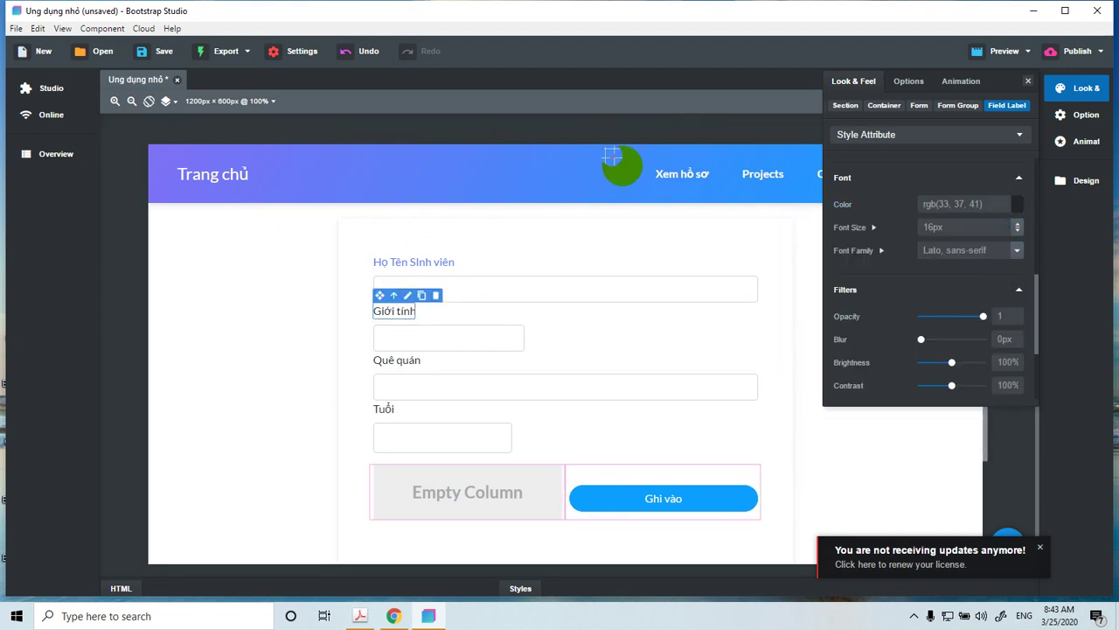
click(517, 166)
- Color the "Quê quán" label's text blue by sampling the header gradient with the eyedropper
click(399, 360)
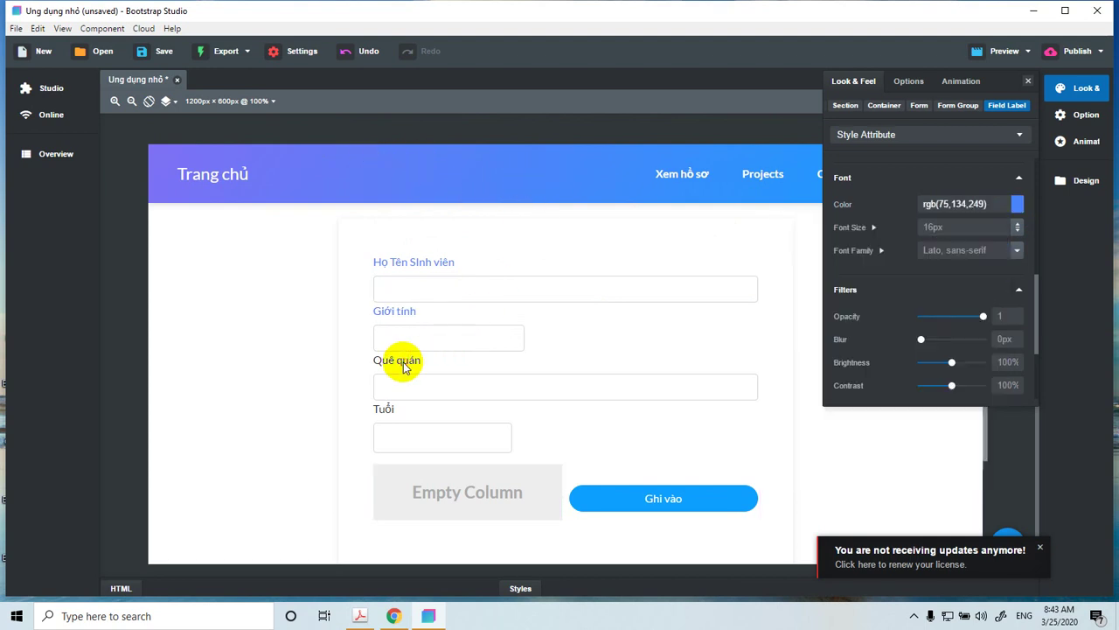
double_click(400, 361)
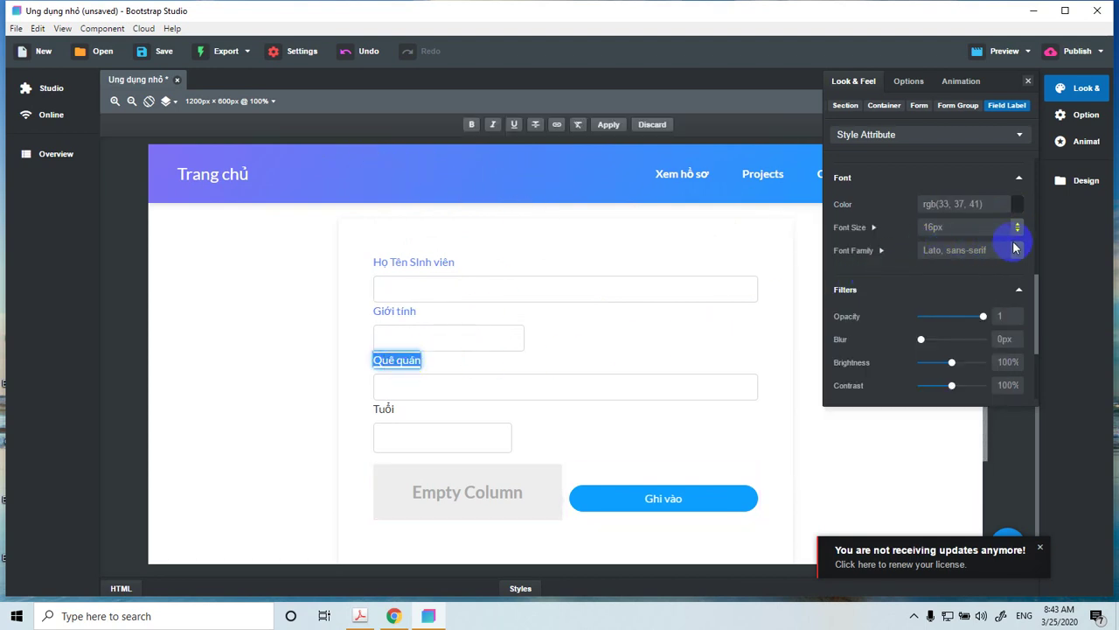
click(1020, 216)
click(799, 395)
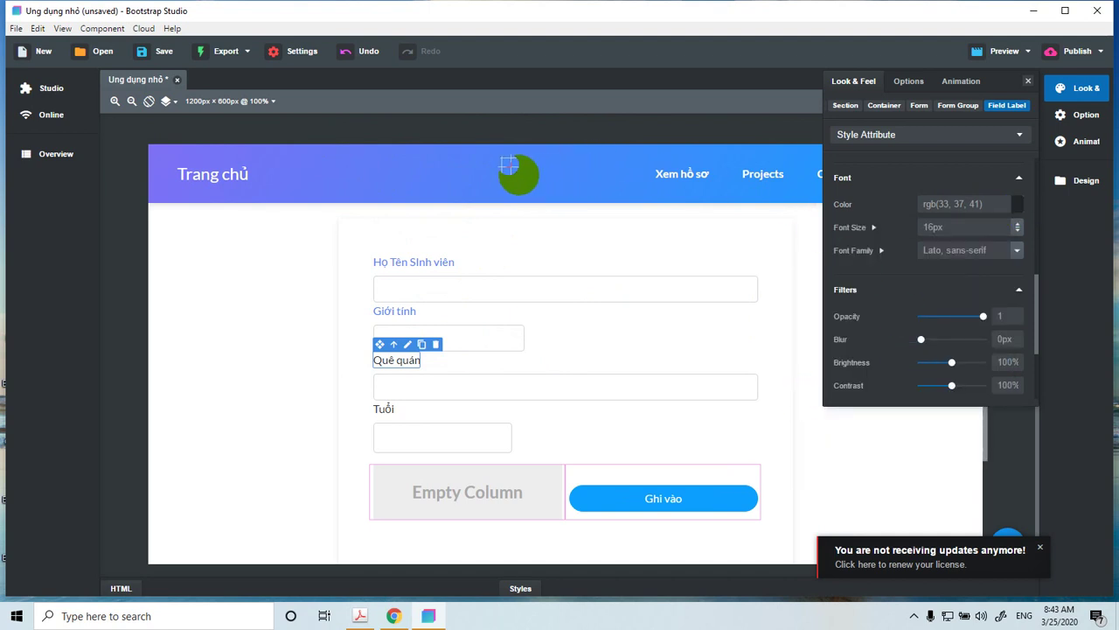
click(499, 204)
- Try to set the "Tuổi" label's font color to rgb(77,133,249) by sampling the header gradient with the eyedropper
double_click(382, 409)
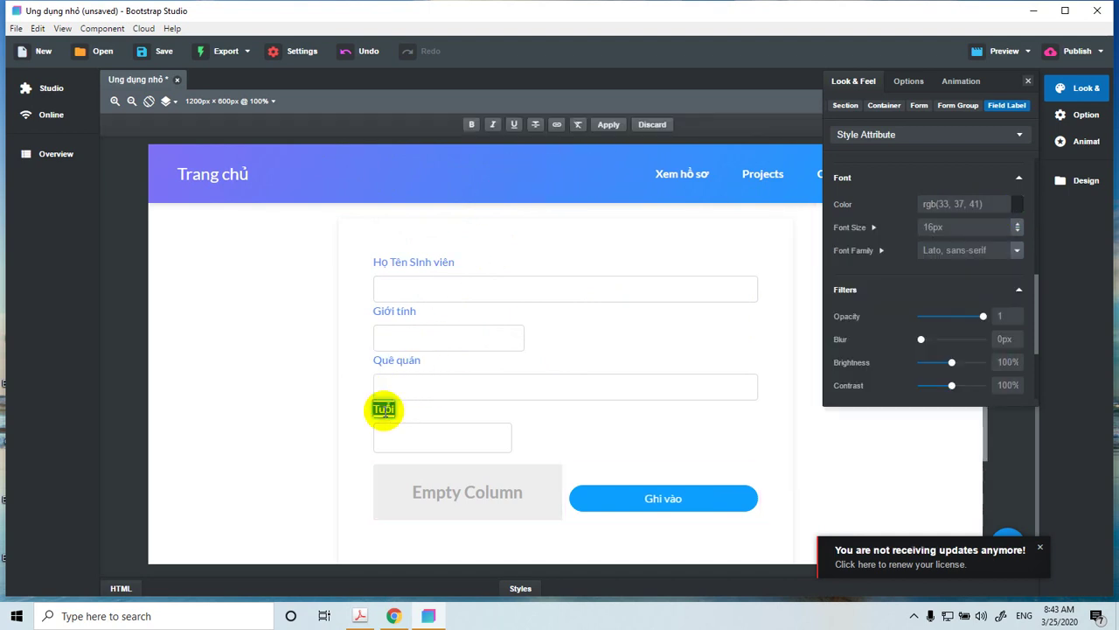
click(1016, 207)
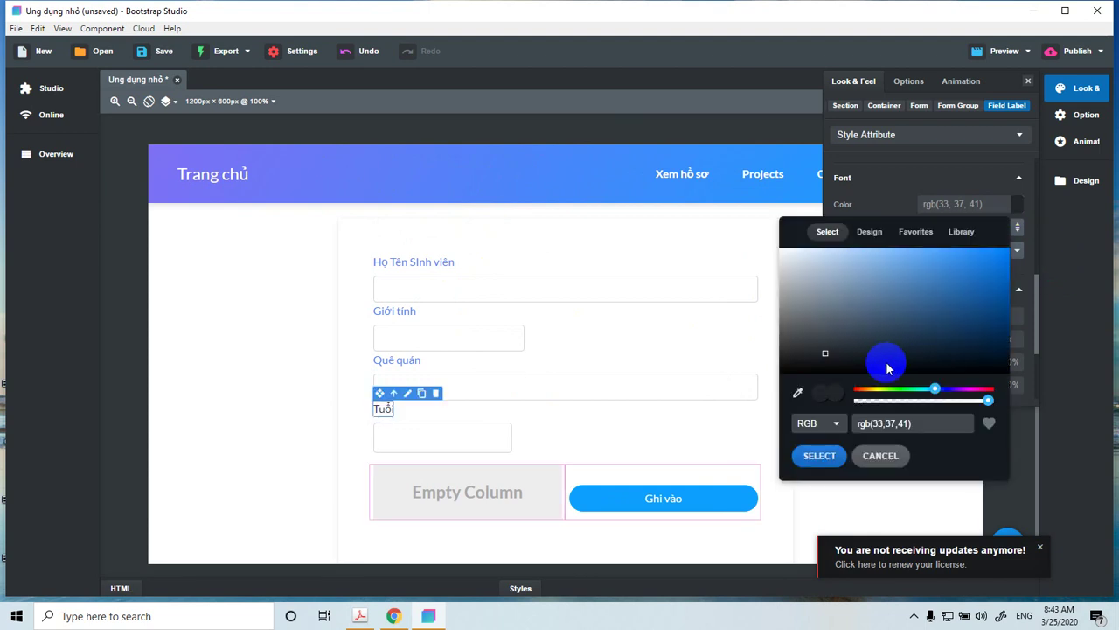
click(795, 395)
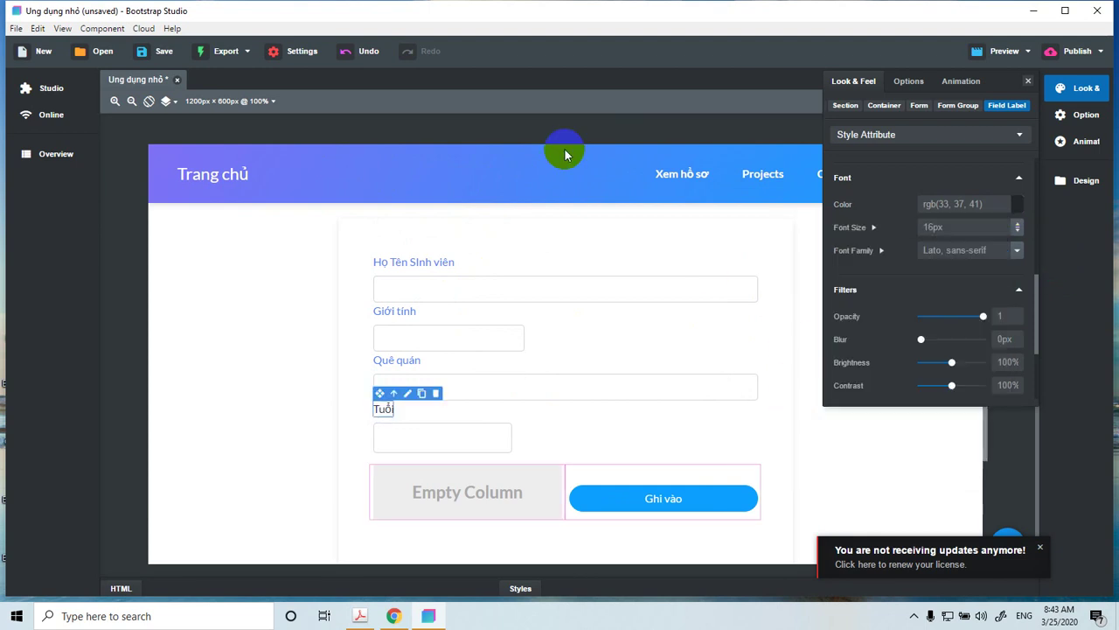
click(515, 178)
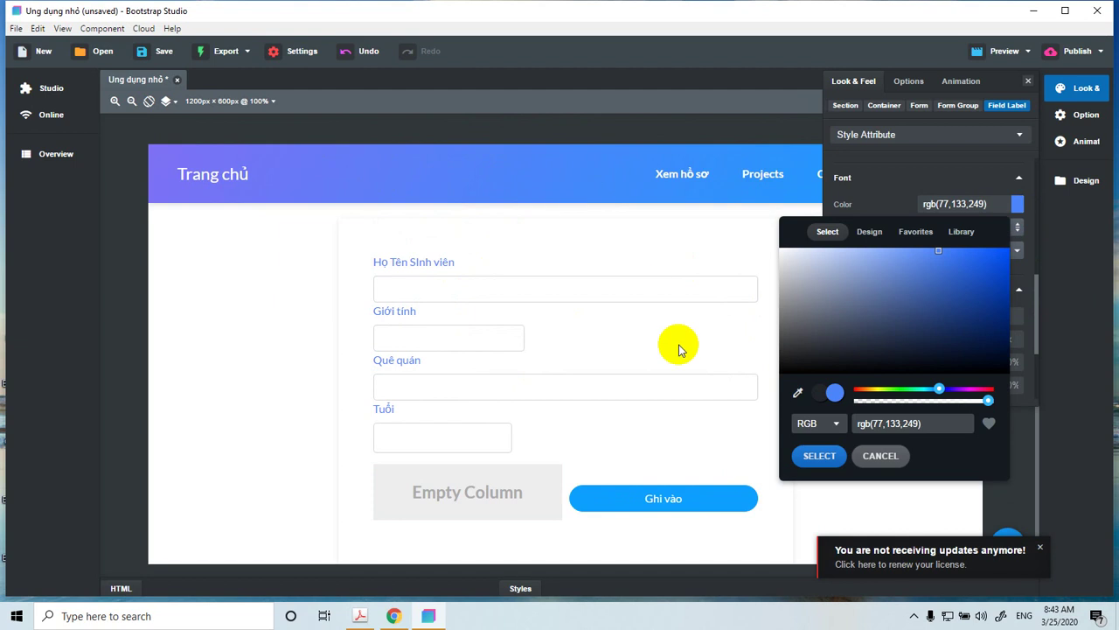
scroll(658, 411, down, 2)
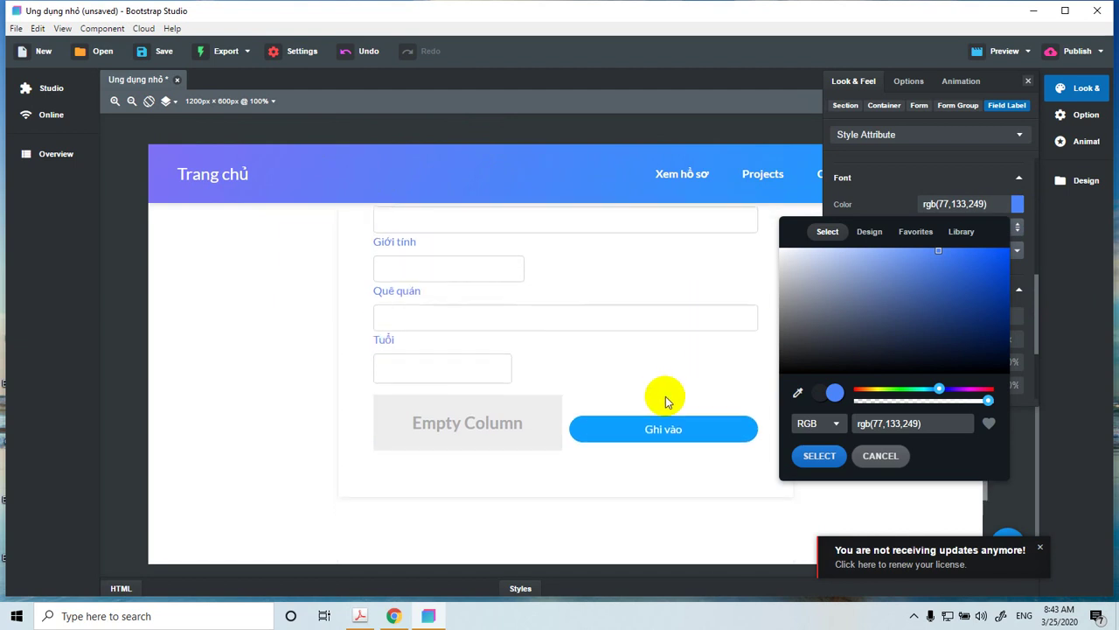
scroll(645, 373, up, 5)
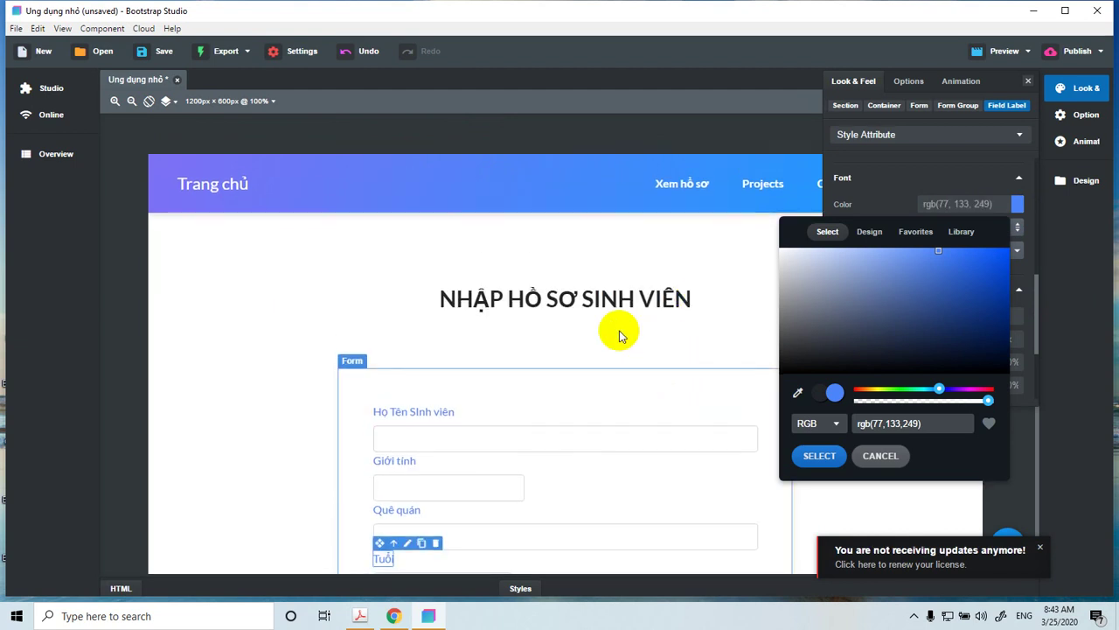
scroll(619, 384, down, 3)
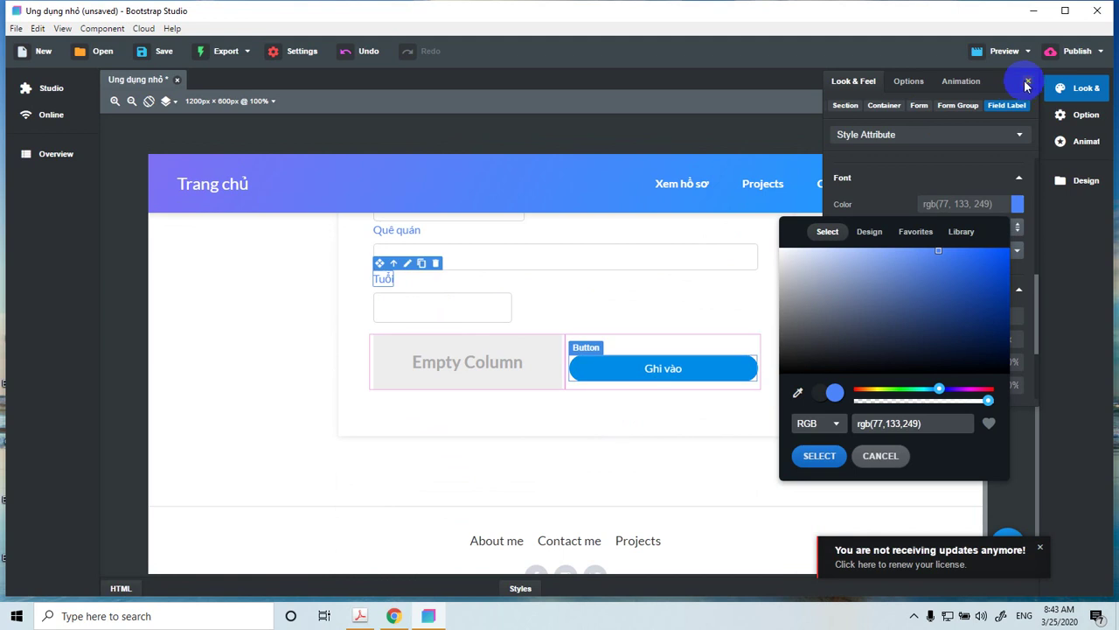
click(607, 278)
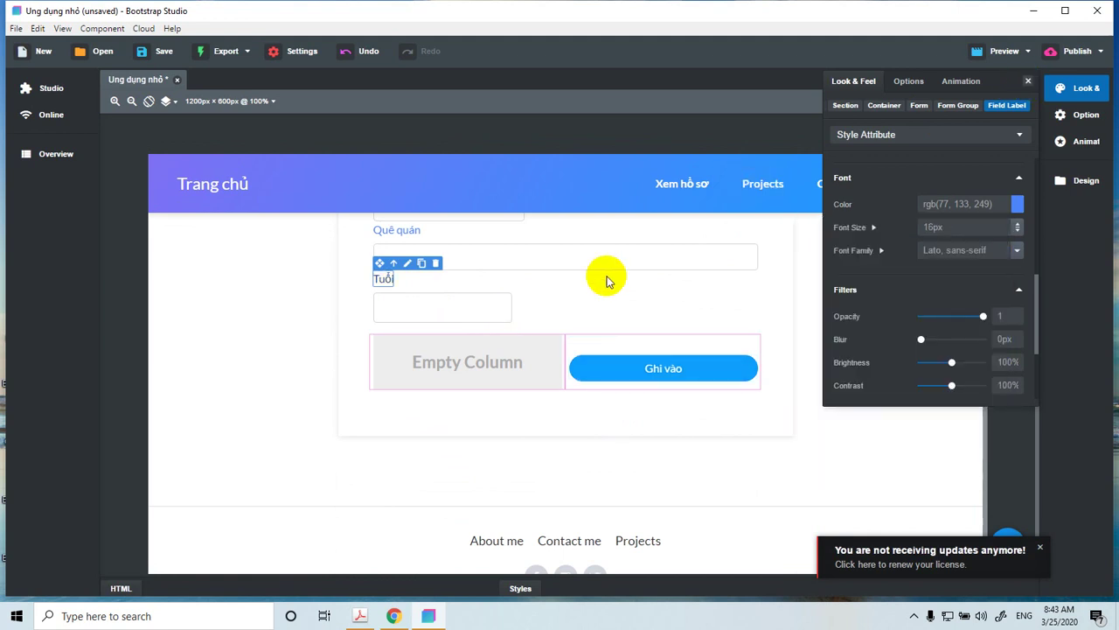
click(665, 307)
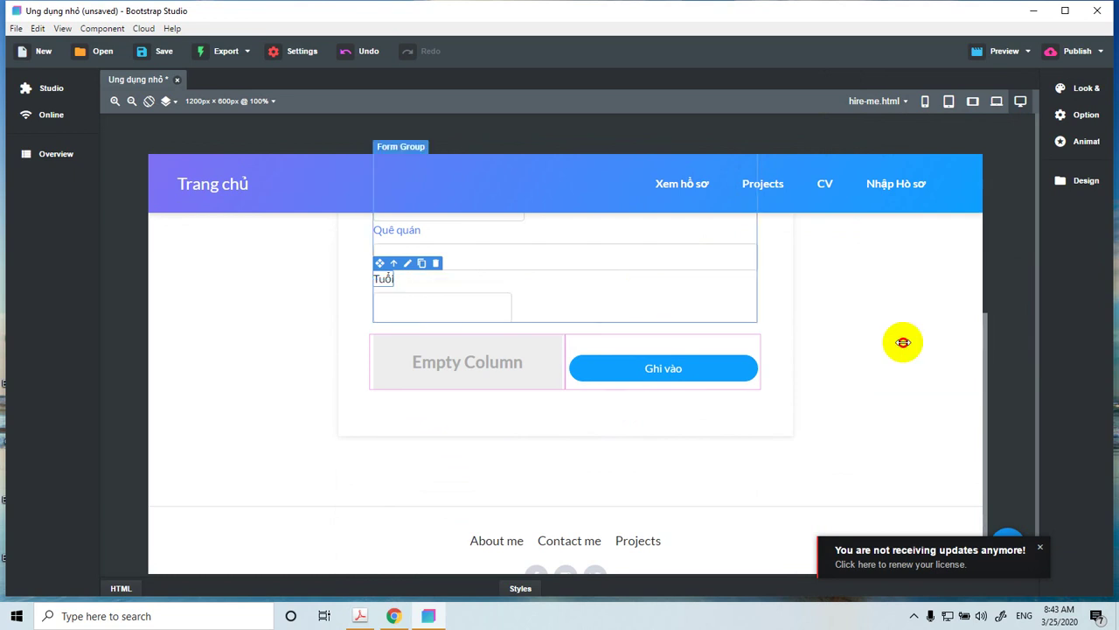
- Review the student record page from its heading down to the footer
scroll(881, 342, up, 1)
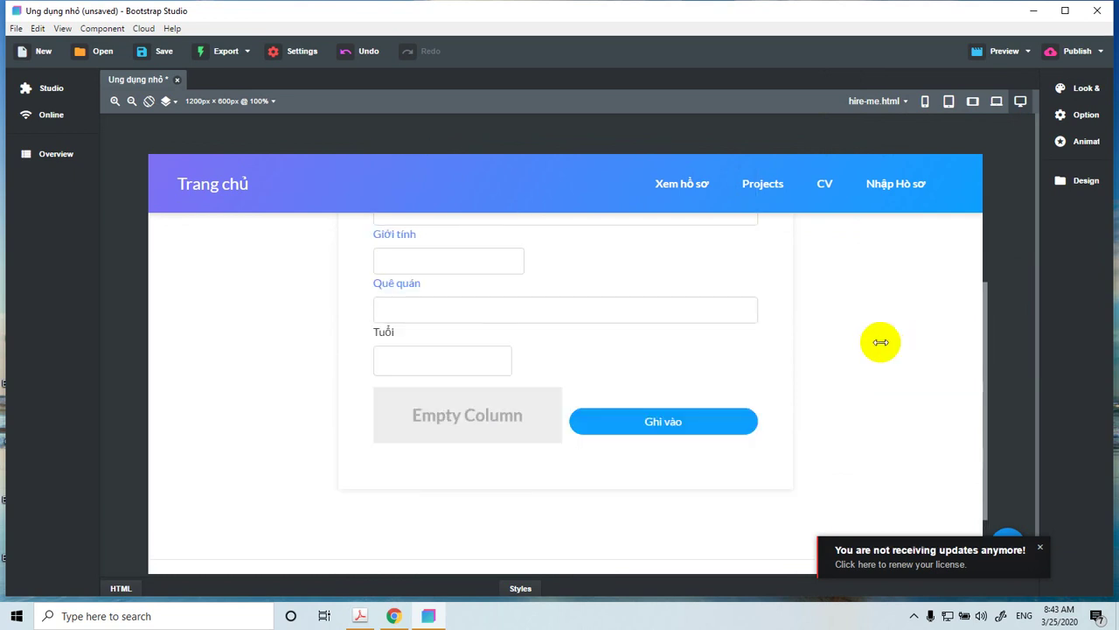
scroll(880, 342, up, 3)
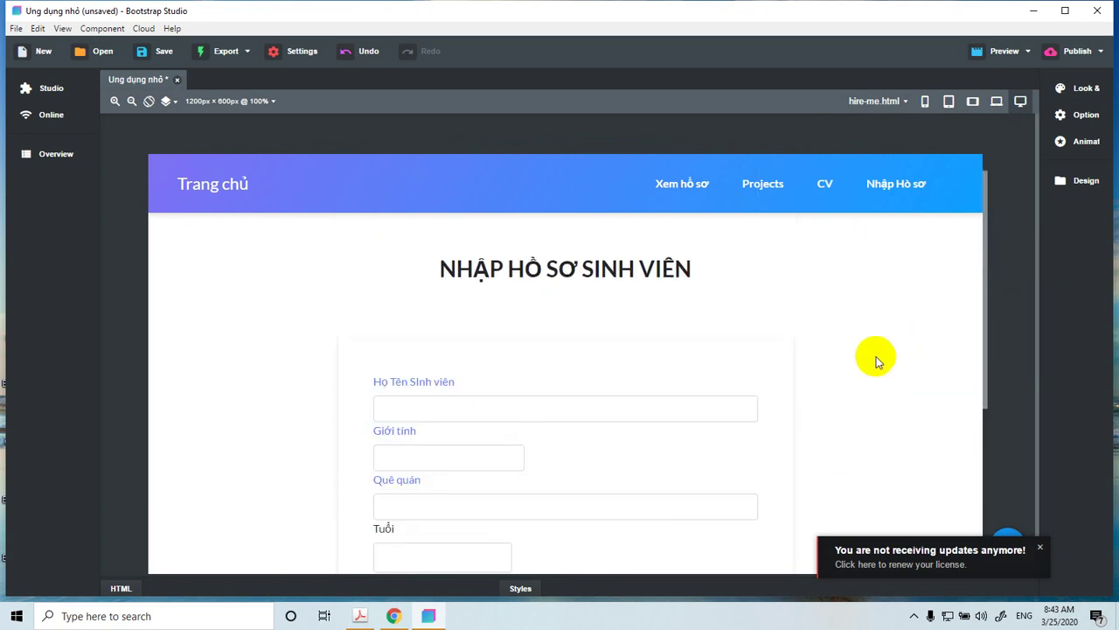
scroll(830, 385, up, 1)
scroll(785, 408, down, 2)
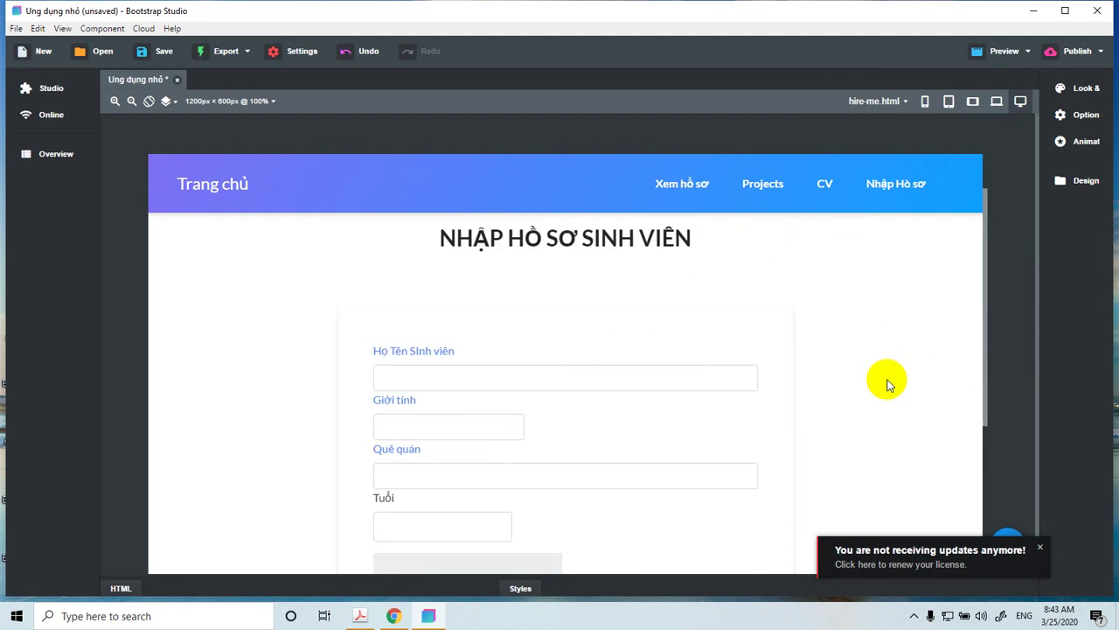
scroll(888, 385, down, 3)
scroll(883, 382, down, 7)
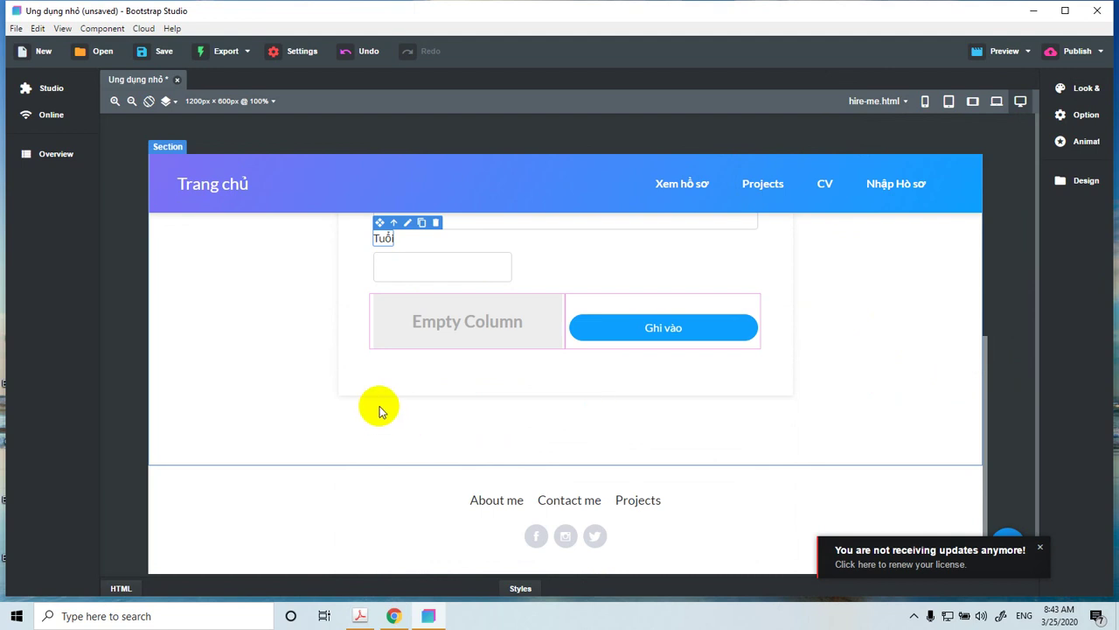
scroll(376, 409, up, 3)
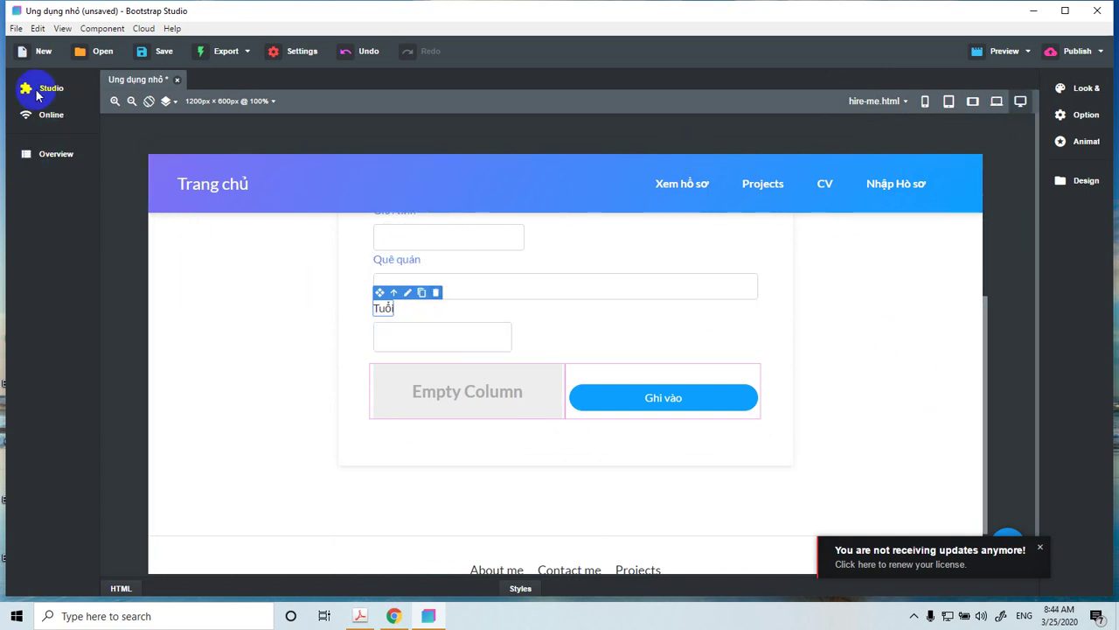
- Search the components for "Ta" and insert a Table With Search between the form and the footer
click(37, 94)
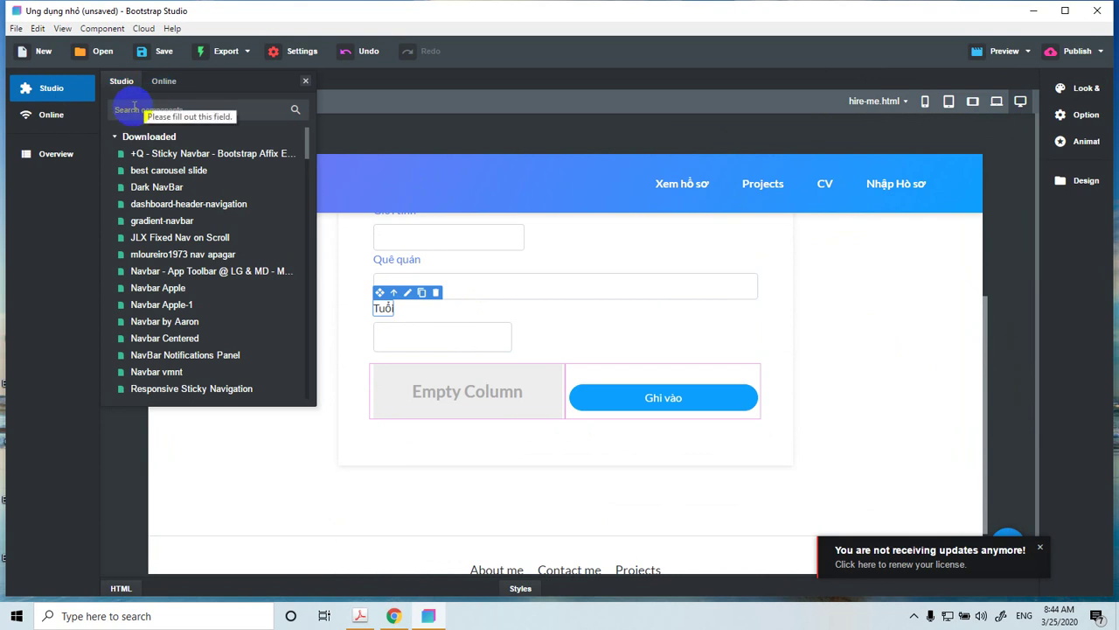
click(133, 106)
text(Ta)
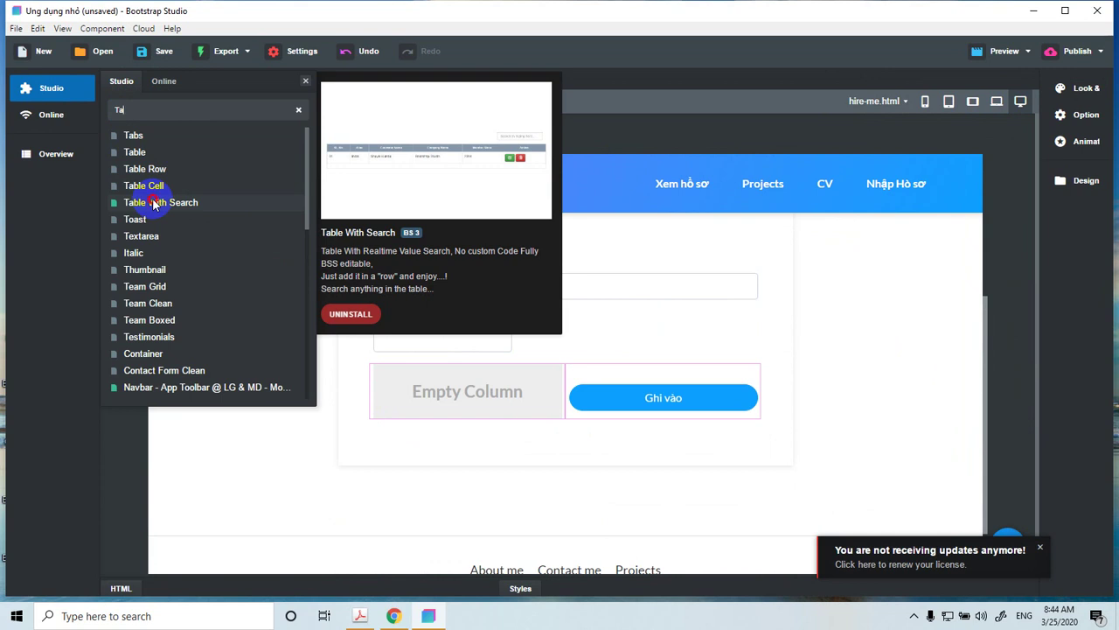
drag(153, 203, 329, 475)
scroll(534, 419, down, 3)
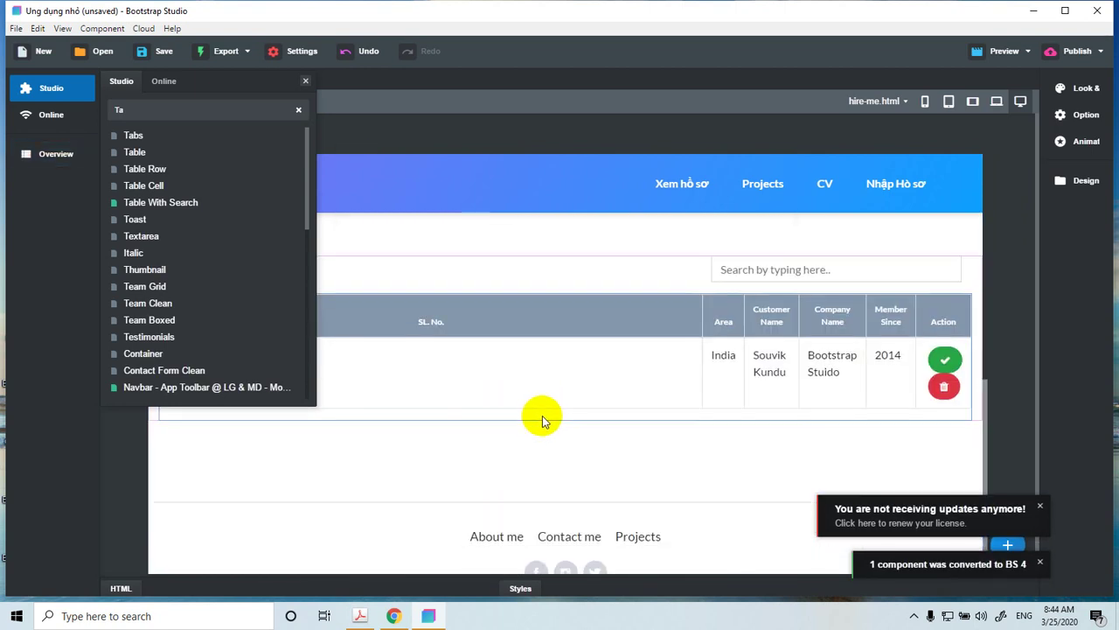
scroll(543, 415, up, 2)
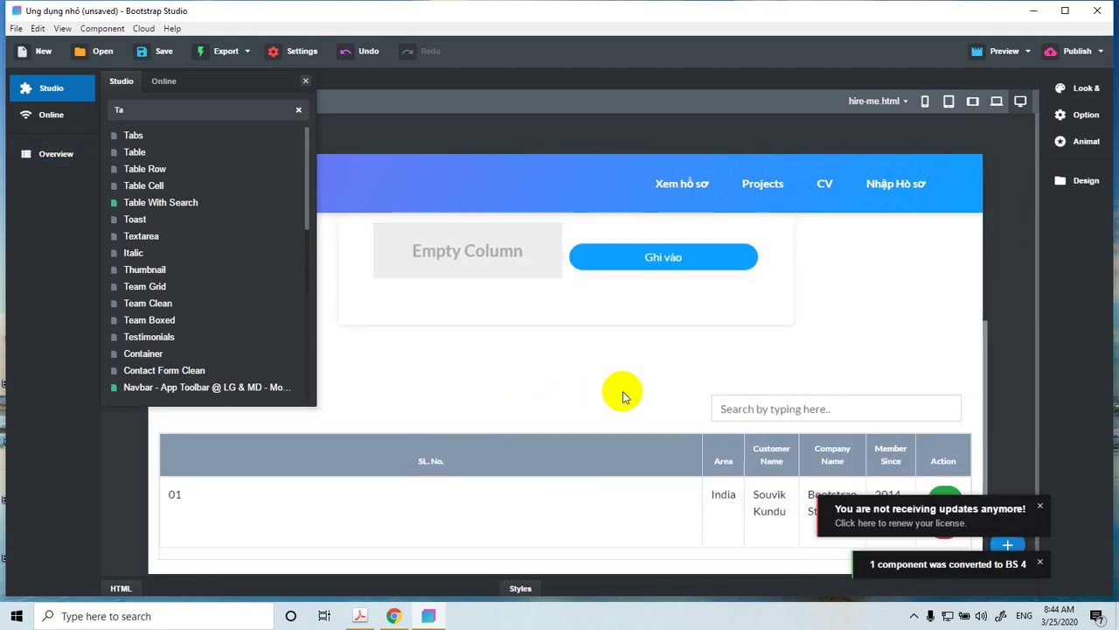
scroll(622, 391, down, 3)
scroll(639, 387, up, 3)
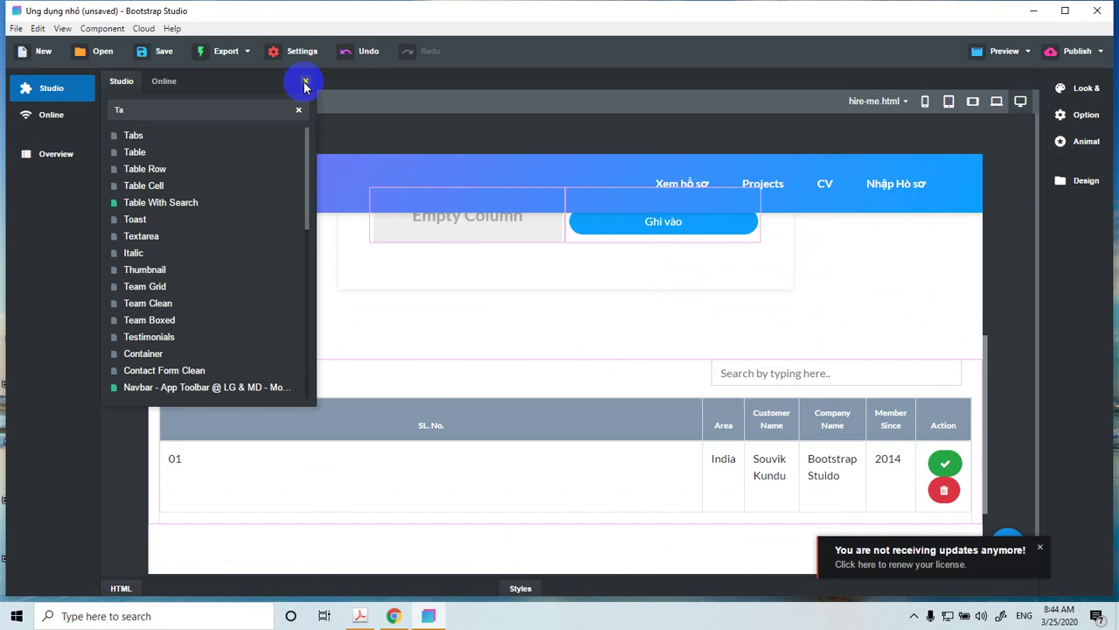
click(305, 83)
- Rename the table's "SL. No." column header to "STT"
click(423, 396)
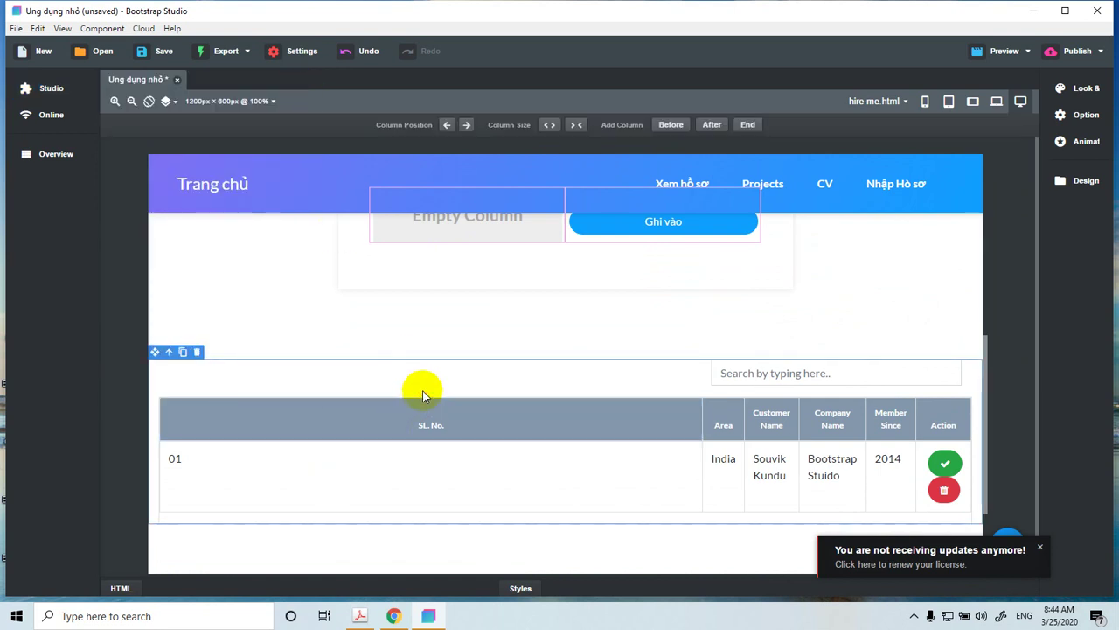
scroll(422, 395, down, 1)
double_click(429, 355)
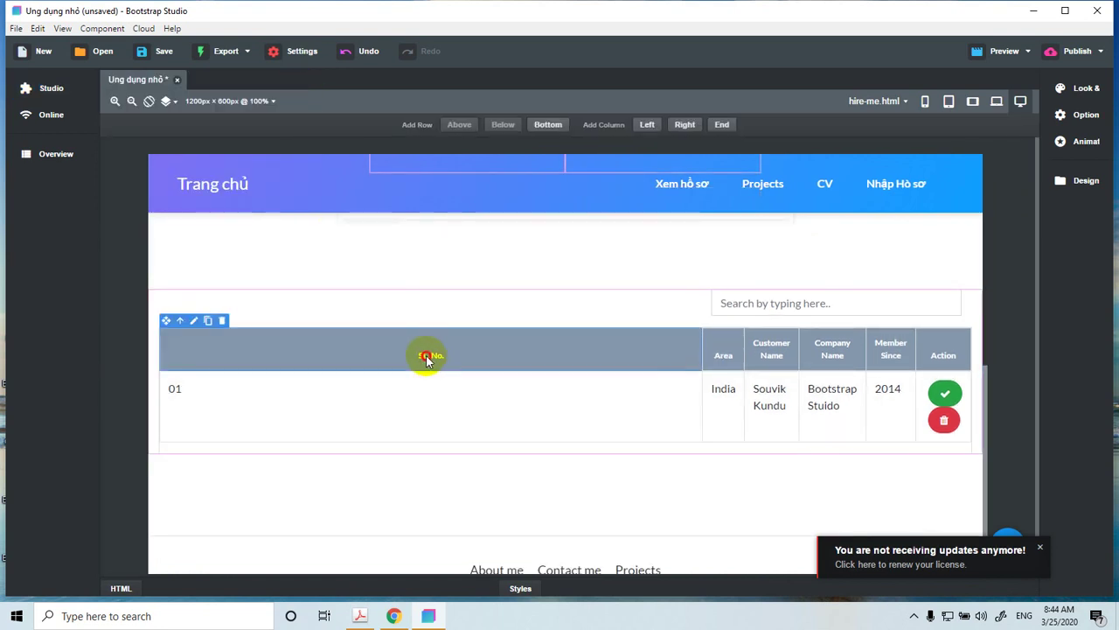
drag(440, 357, 410, 361)
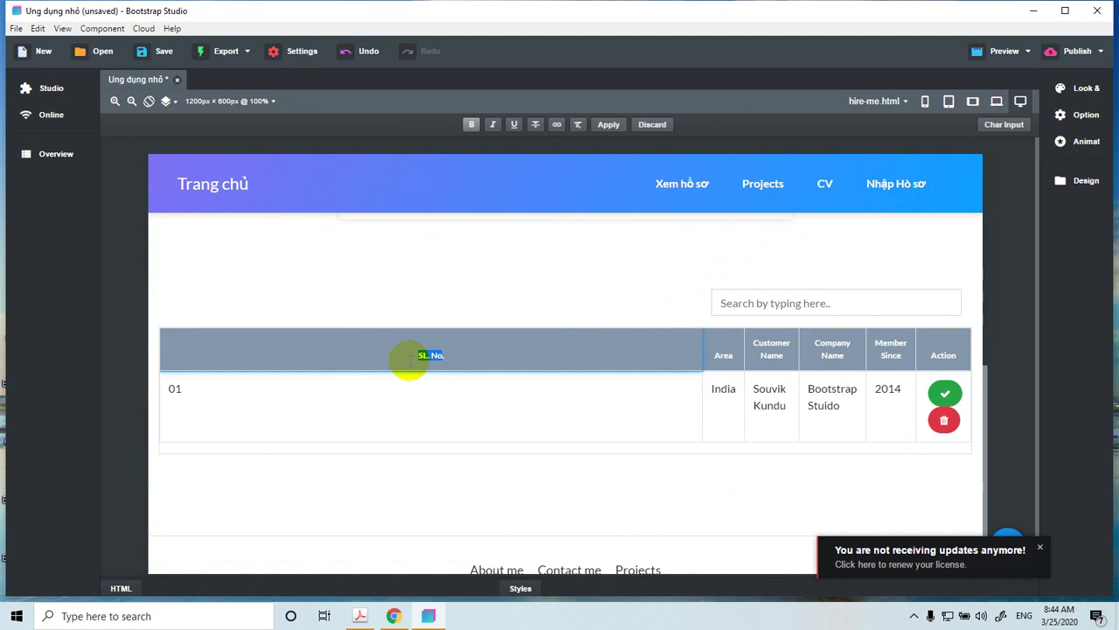
key(BackSpace)
text(ID_SV.)
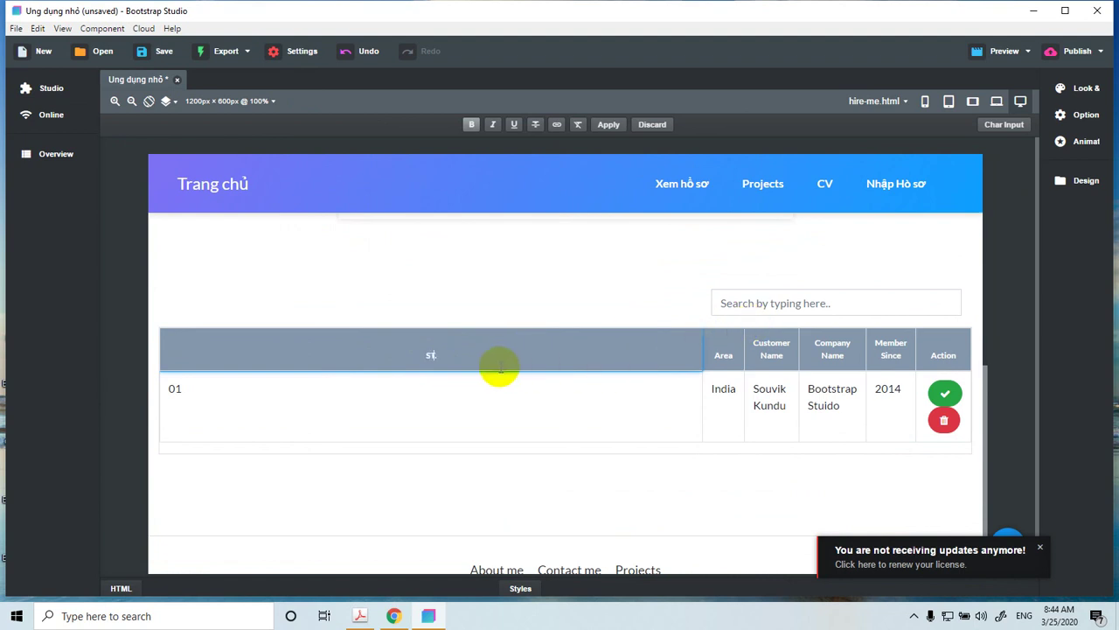
key(BackSpace)
- Rename the table's "Area" column header to "HỌ TÊN"
click(726, 354)
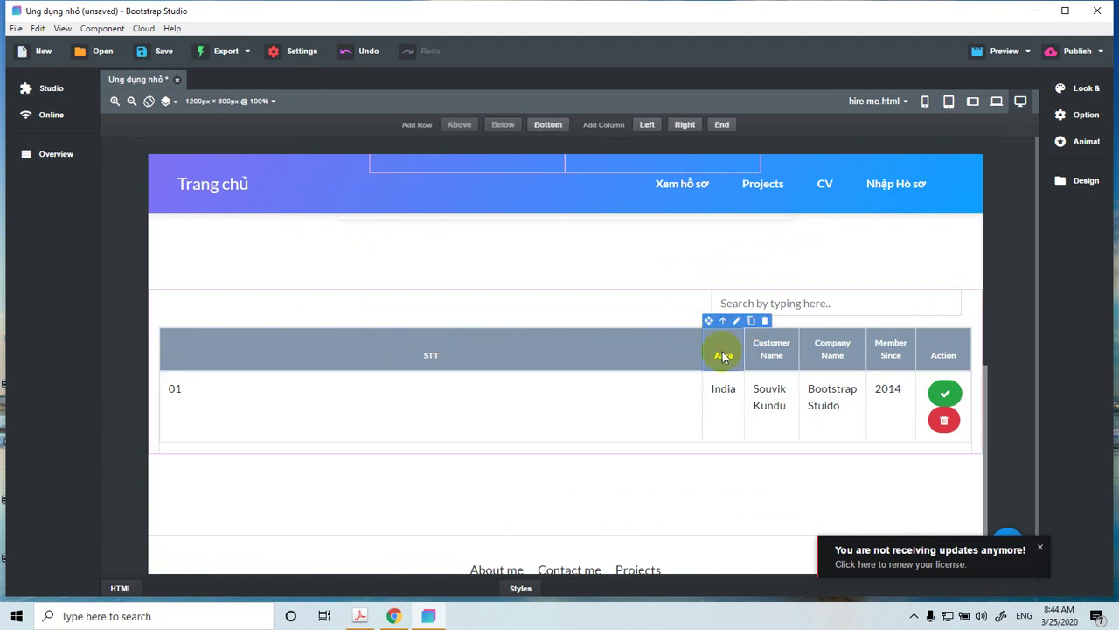
double_click(725, 354)
key(BackSpace)
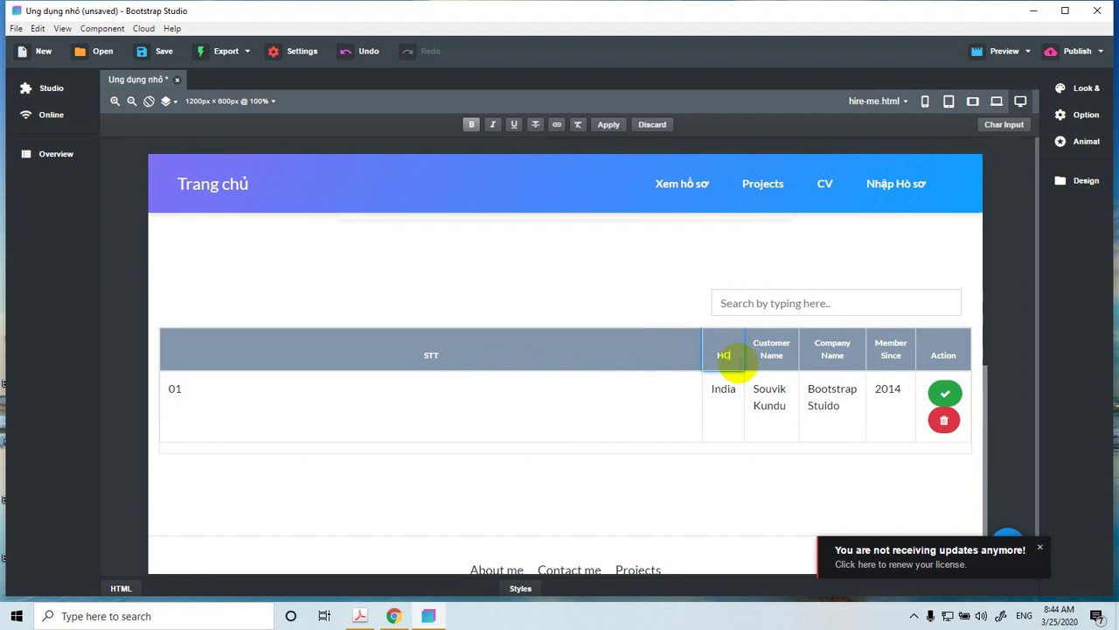
text(HỌ TÊN)
- Rename the table's "Customer Name" column header to "GIỚI TÍNH"
click(770, 353)
double_click(770, 353)
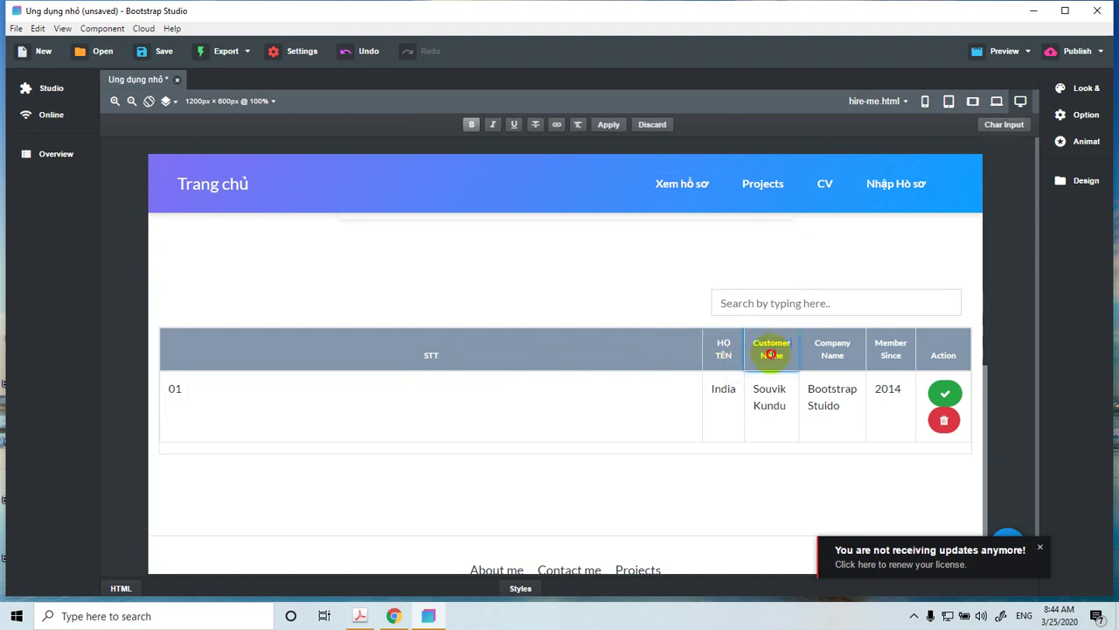
double_click(771, 353)
drag(788, 356, 757, 342)
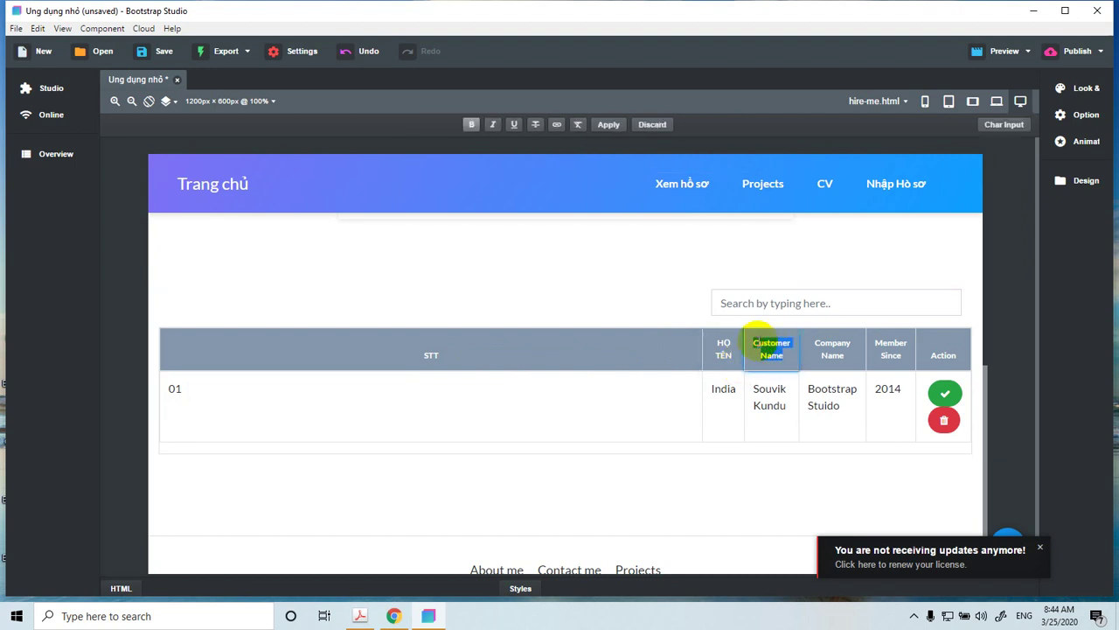
key(BackSpace)
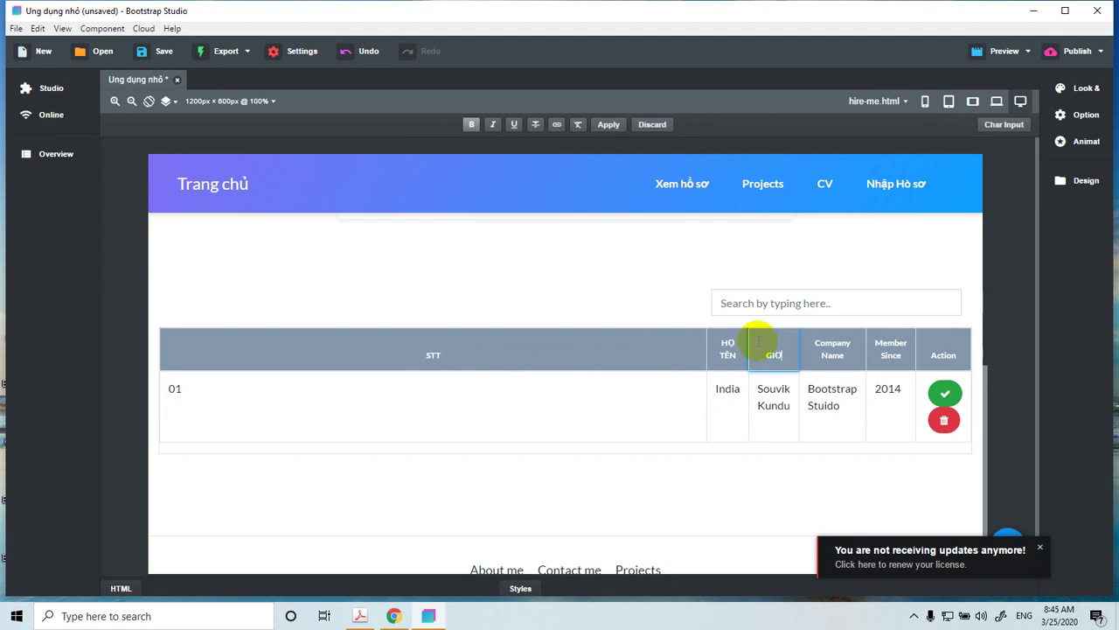
text(GIỚI TÍNH)
- Rename the table's "Company Name" column header to "QUÊ"
click(832, 348)
double_click(832, 348)
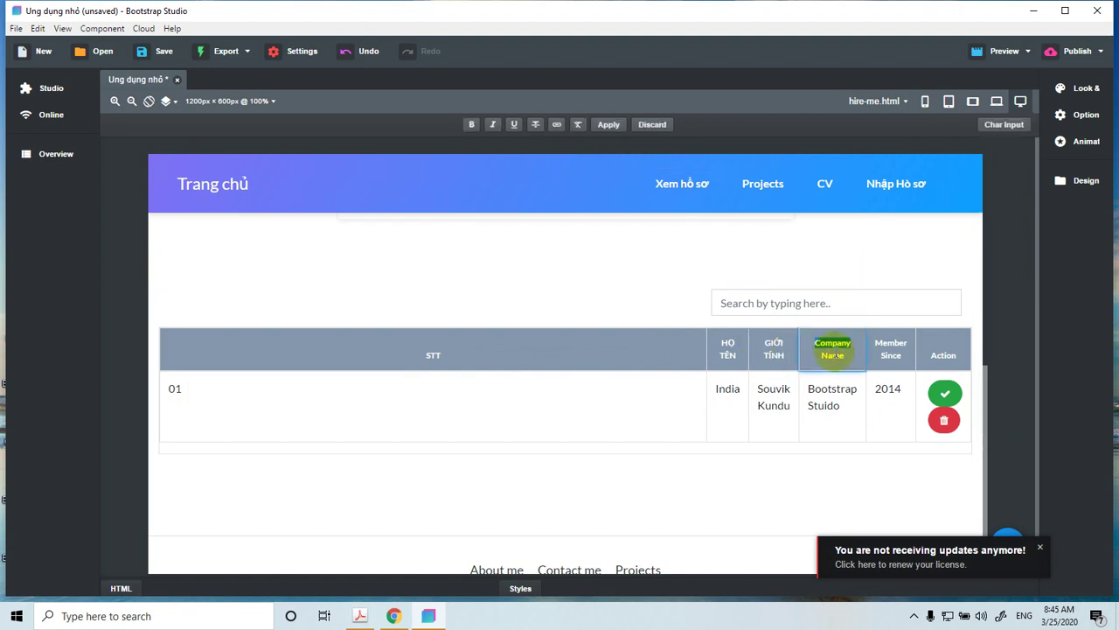
double_click(832, 343)
double_click(832, 350)
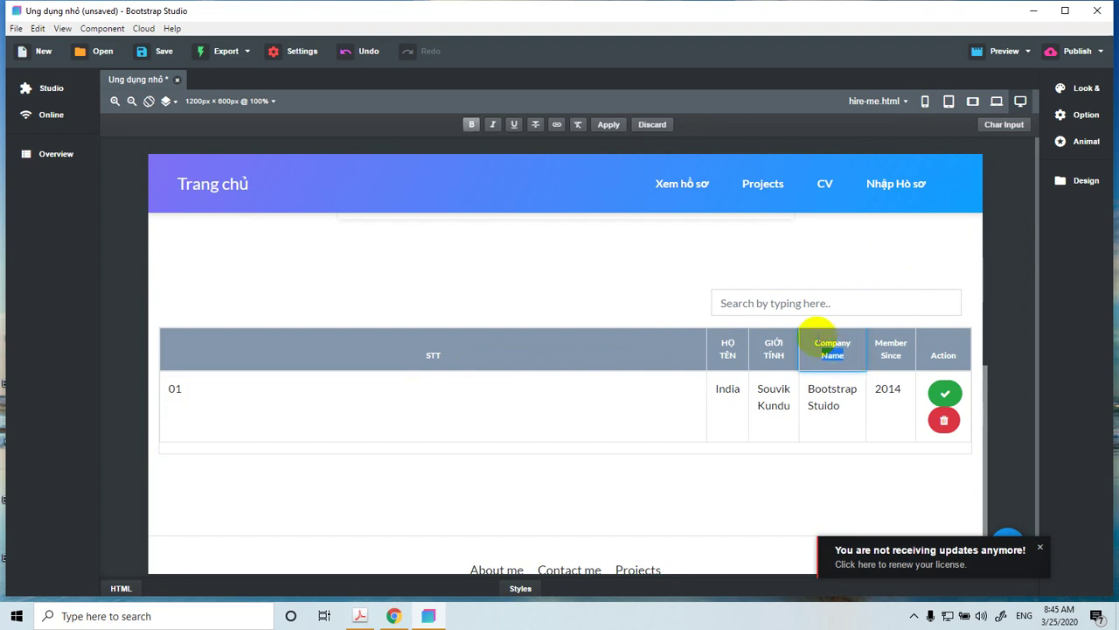
key(BackSpace)
key(BackSpace)
key(BackSpace)
key(BackSpace)
key(BackSpace)
key(BackSpace)
key(BackSpace)
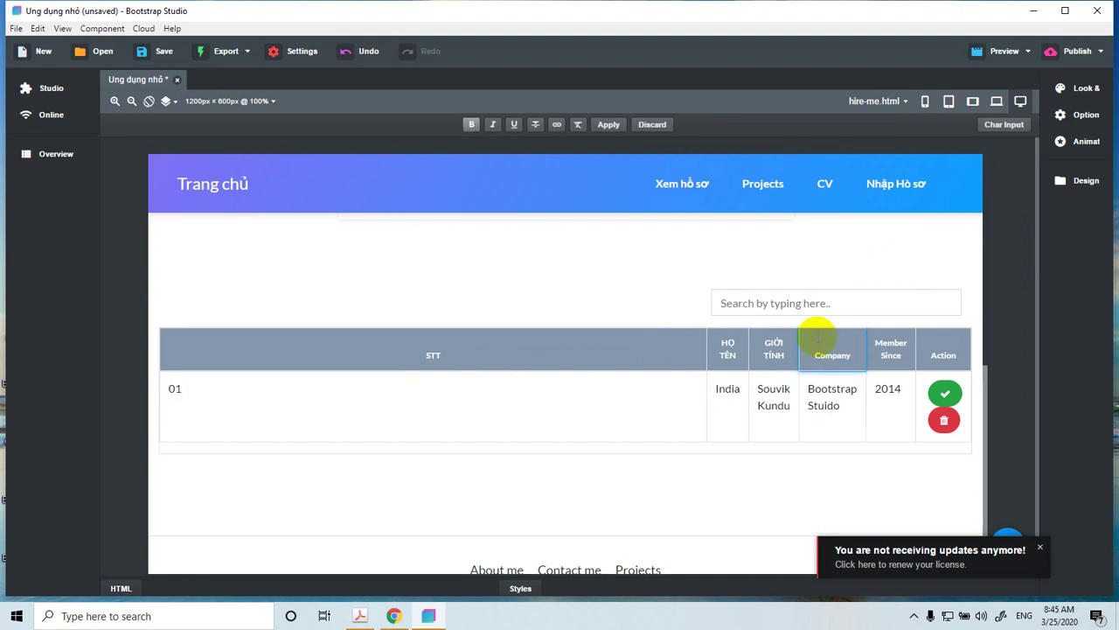
key(BackSpace)
text(QUÊ)
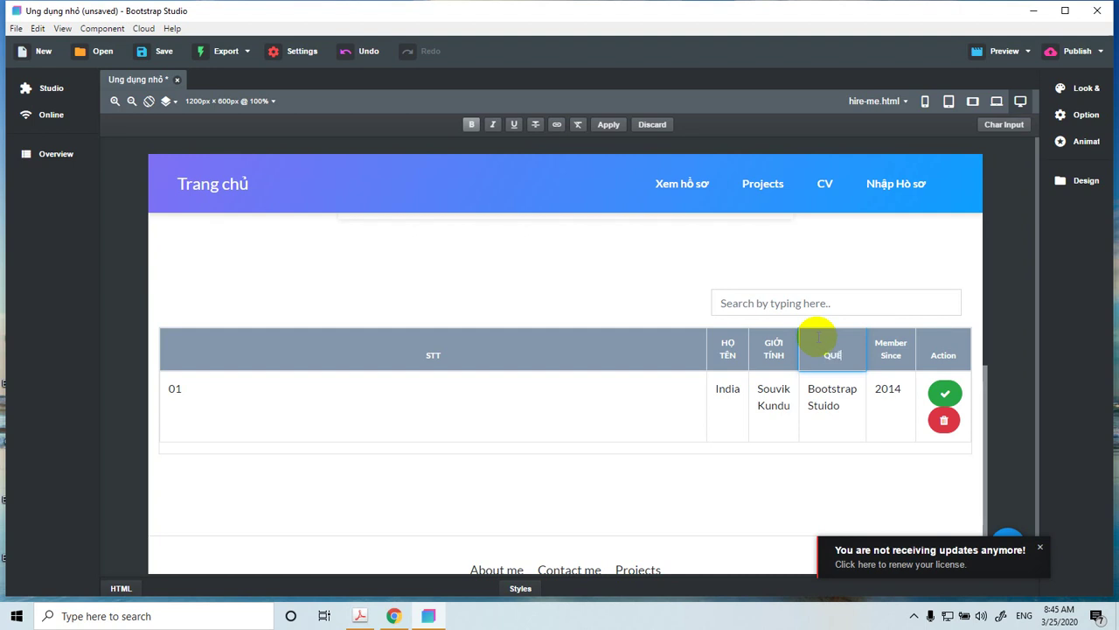
- Rename the table's "Member Since" column header to "TUỔI"
click(891, 357)
double_click(893, 357)
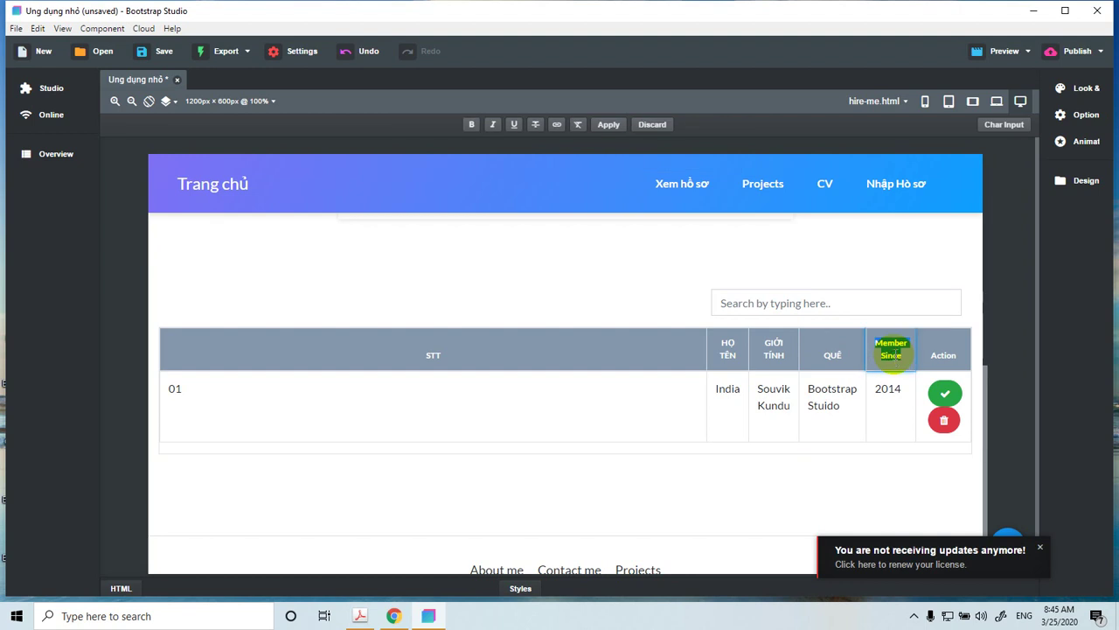
key(BackSpace)
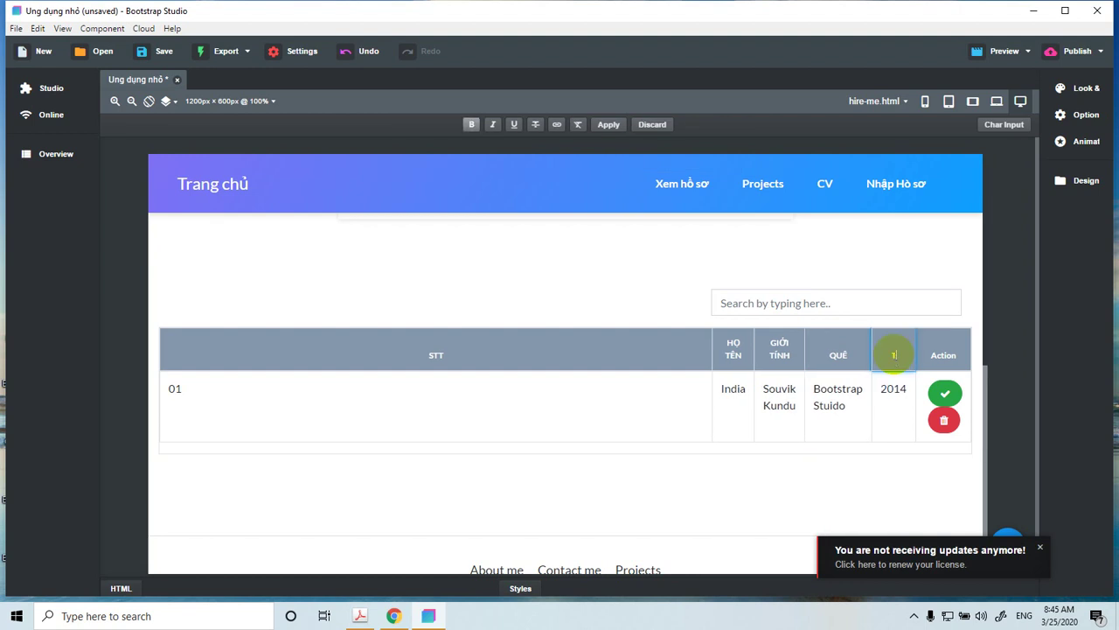
text(Tuôổi)
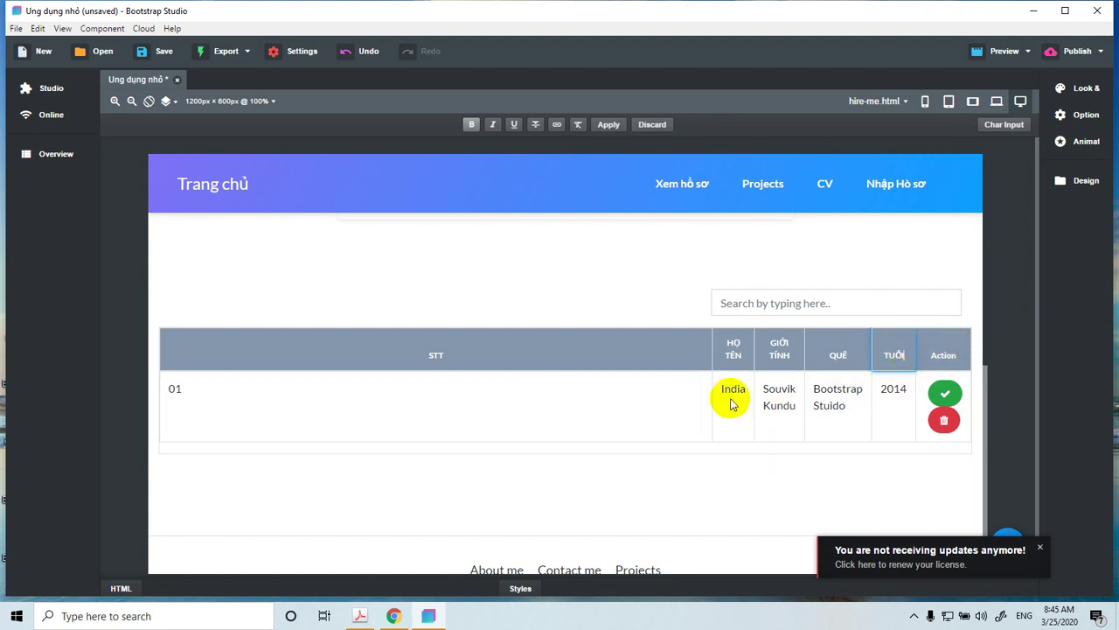
- Set the width of the table's "STT" header cell to 750 px
click(567, 361)
click(506, 398)
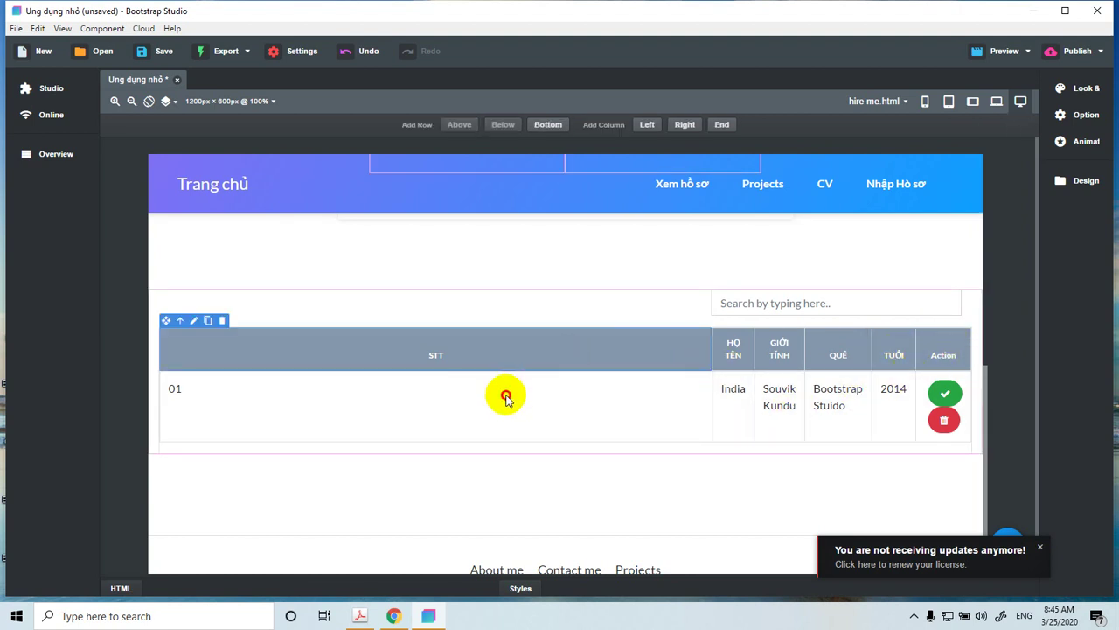
key(Escape)
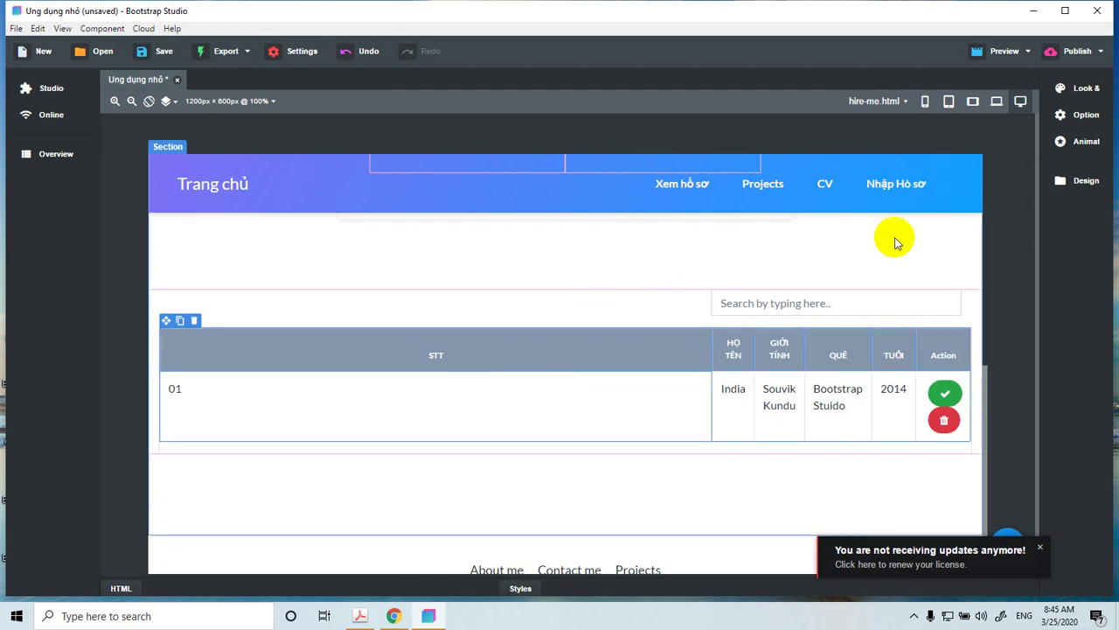
click(1083, 91)
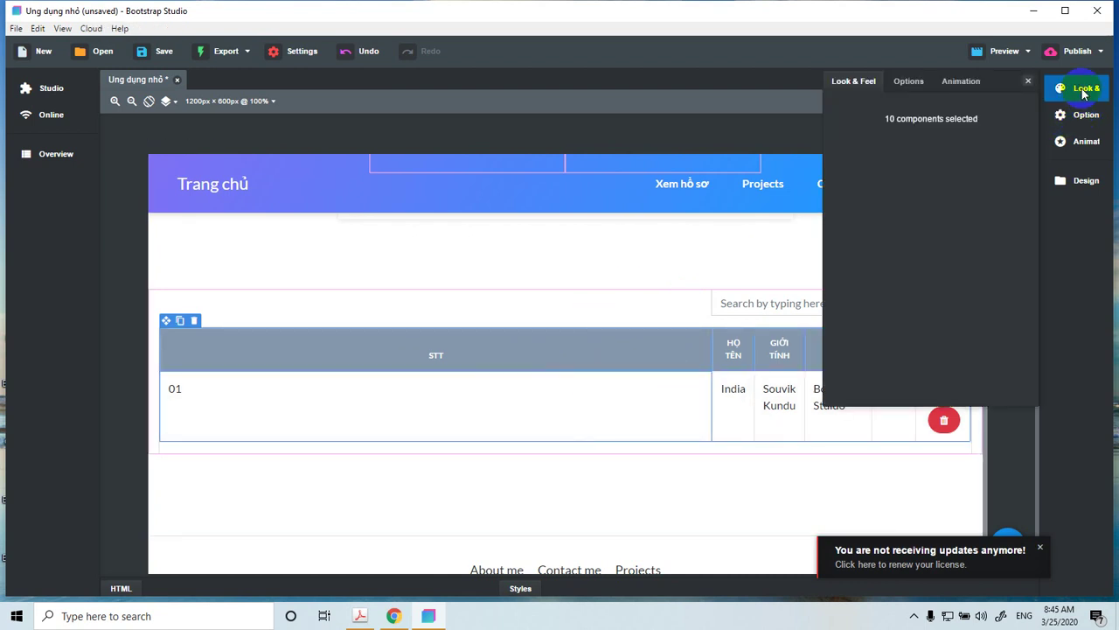
click(437, 357)
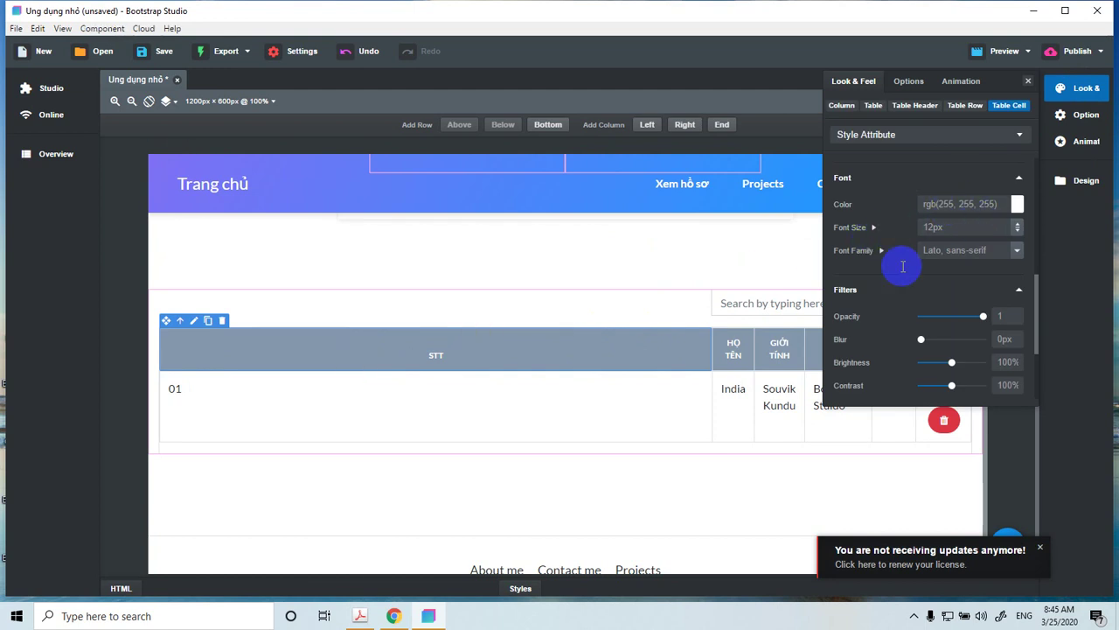
scroll(1001, 236, up, 5)
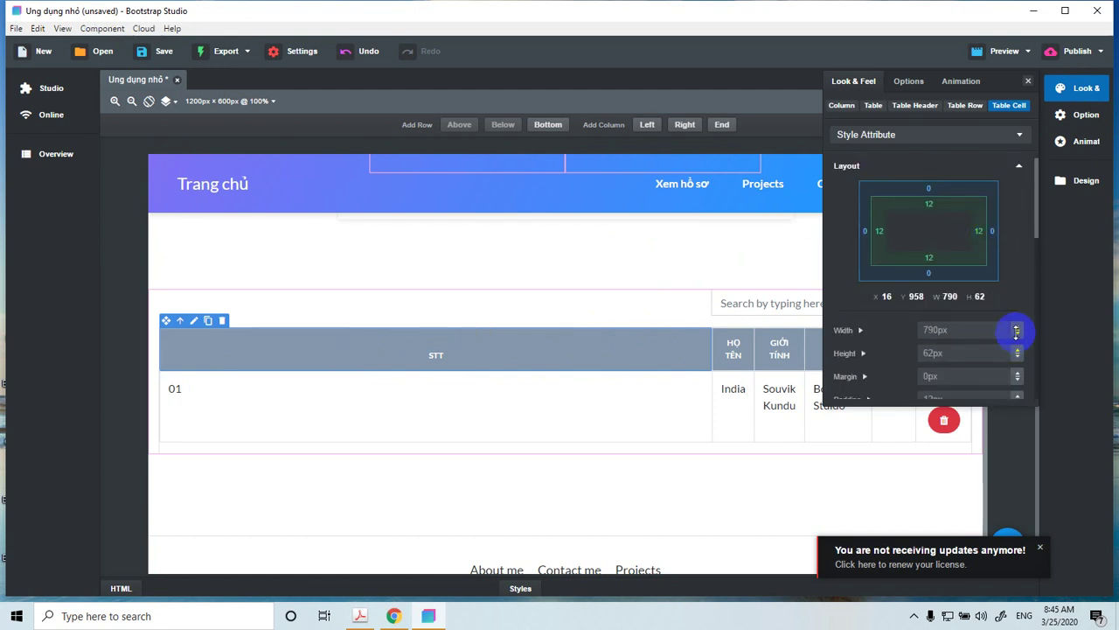
mouse_move(1016, 330)
mouse_down()
mouse_move(1018, 344)
mouse_move(1016, 325)
mouse_up()
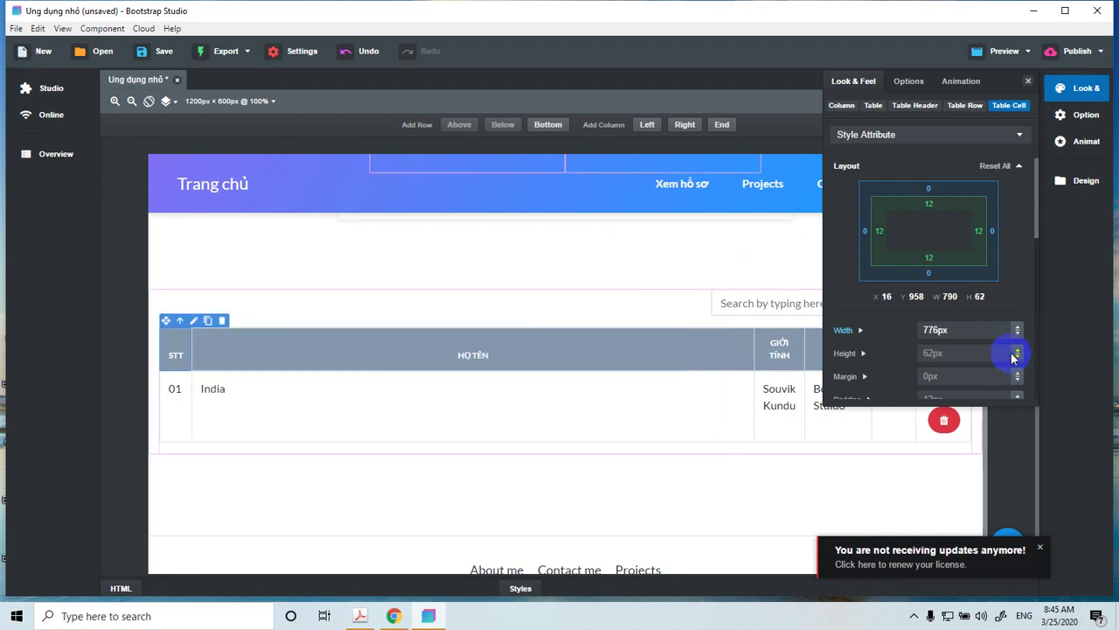
click(179, 360)
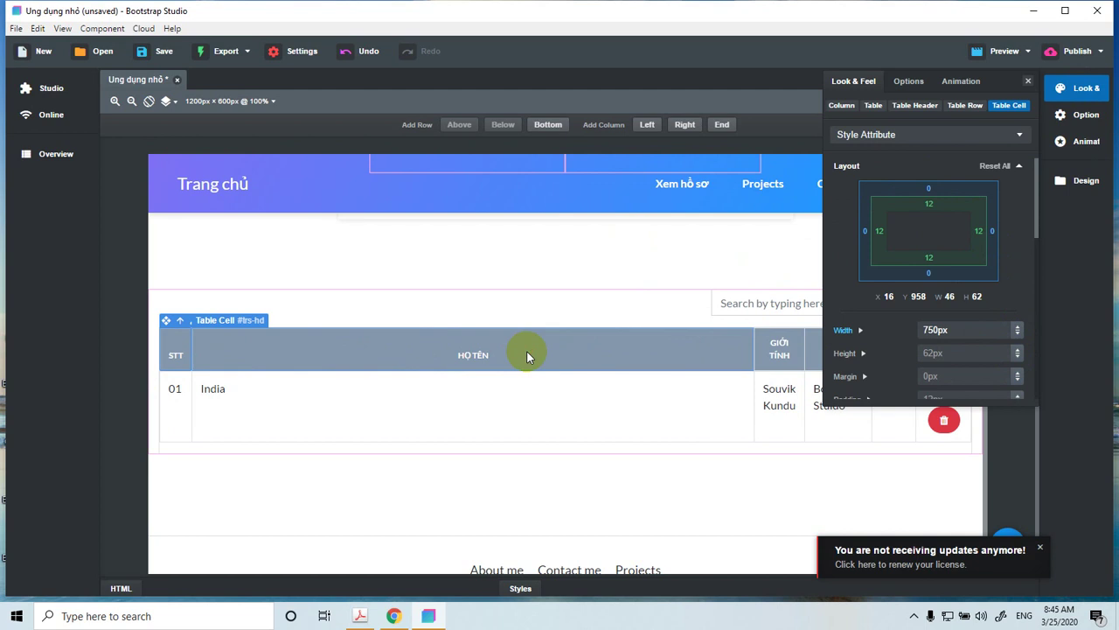
- Reduce the widths of the "HỌ TÊN", "GIỚI TÍNH", "QUÊ" and "TUỔI" header cells, and set the "Action" header cell's width to 804 px
click(527, 354)
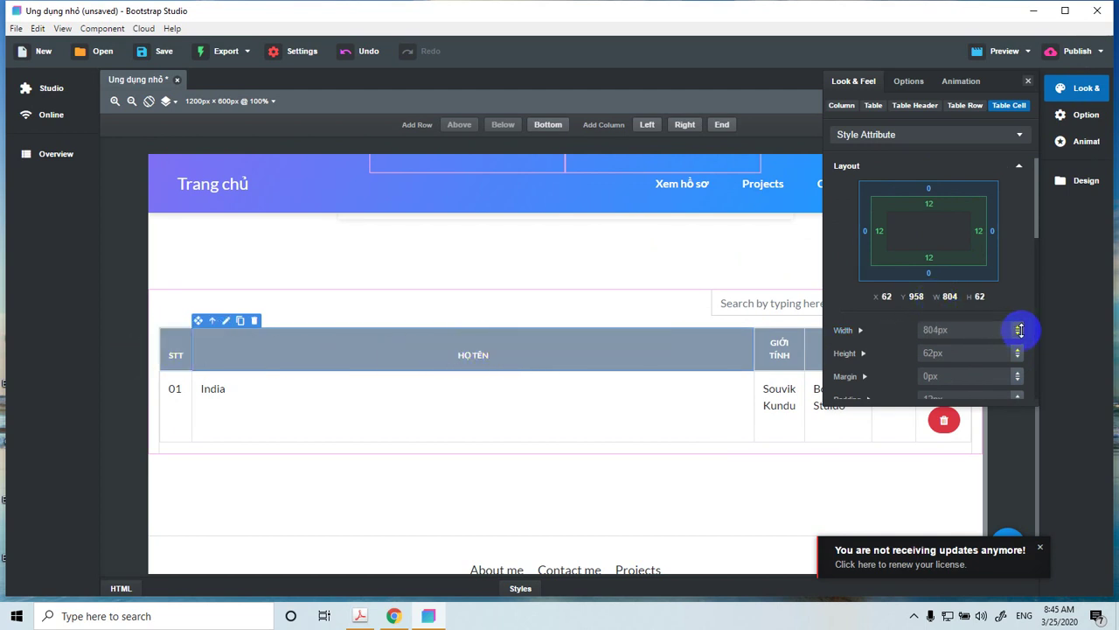
drag(1022, 329, 1019, 355)
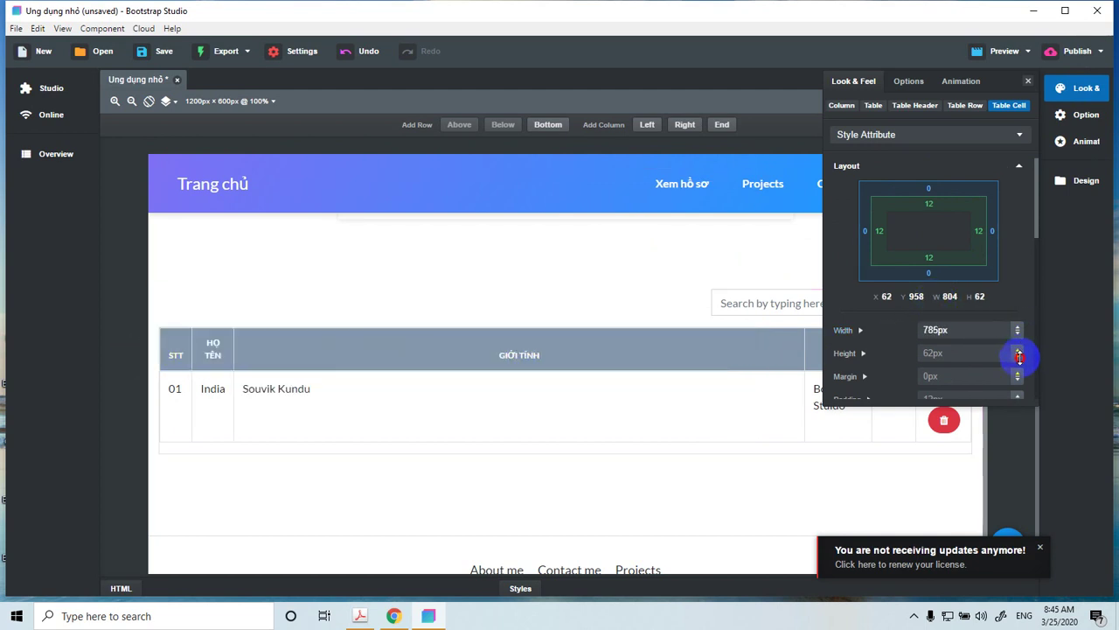
click(583, 351)
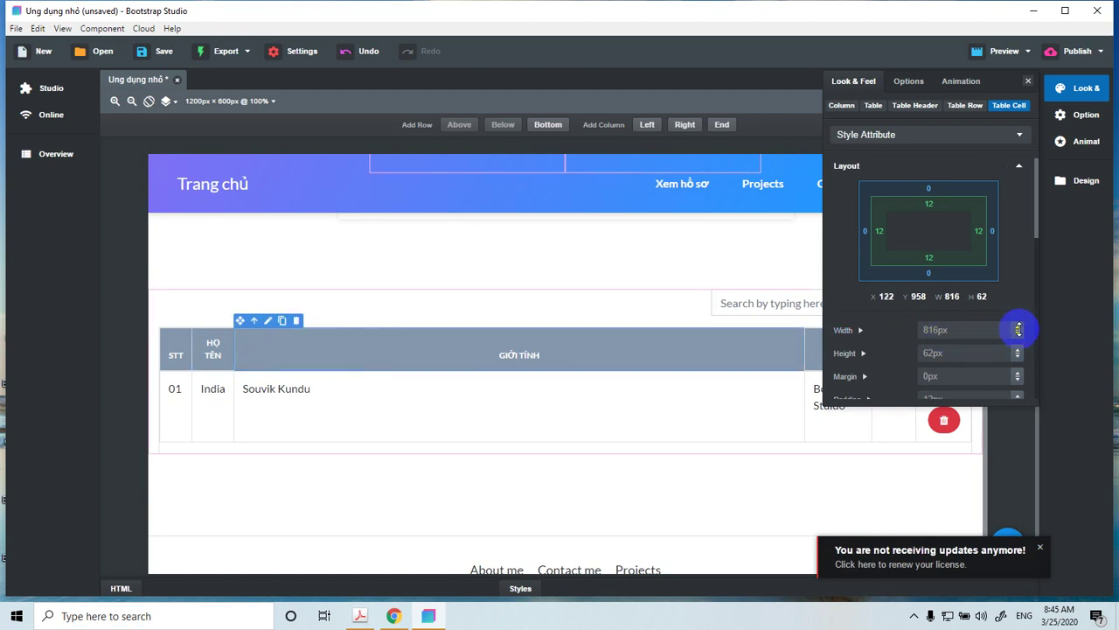
mouse_move(1018, 330)
mouse_down()
mouse_move(986, 343)
mouse_move(1015, 333)
mouse_move(1018, 345)
mouse_up()
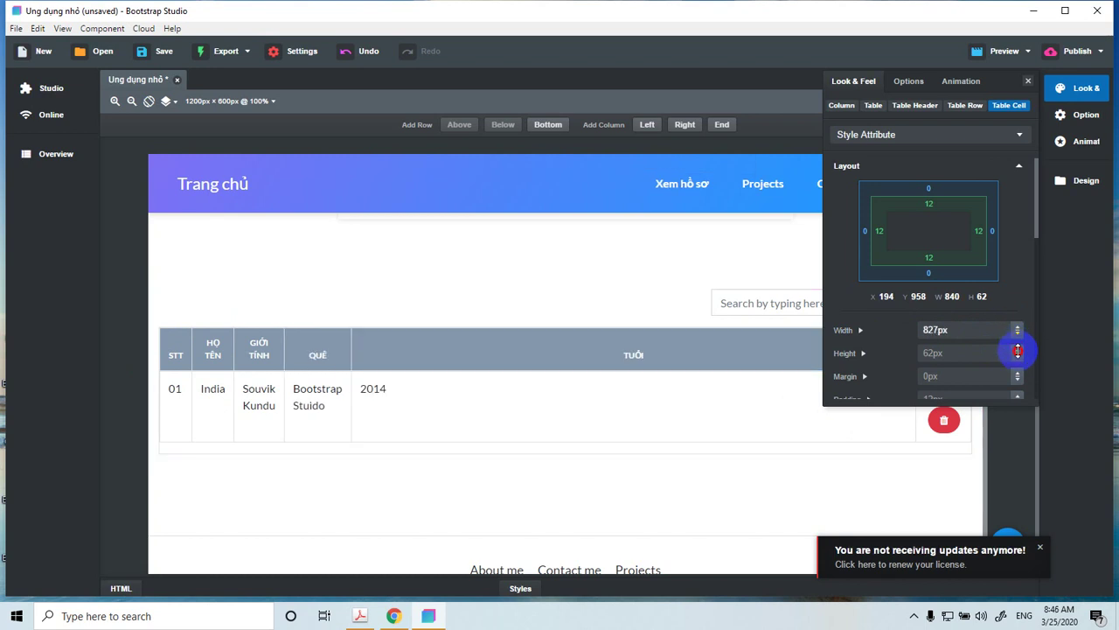
click(1017, 329)
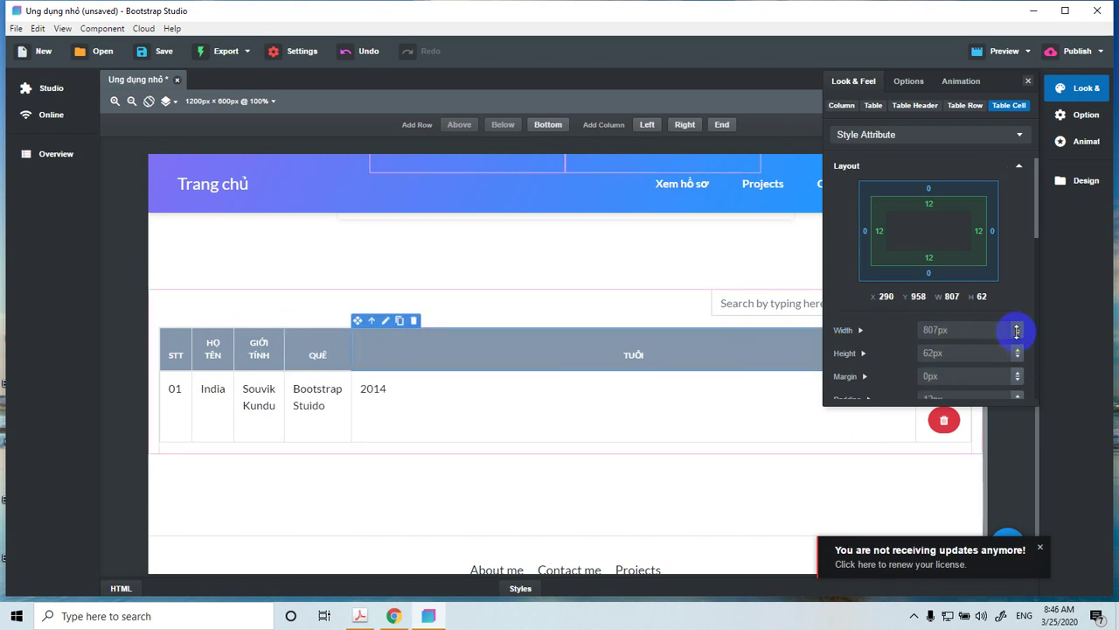
drag(1016, 330, 1012, 350)
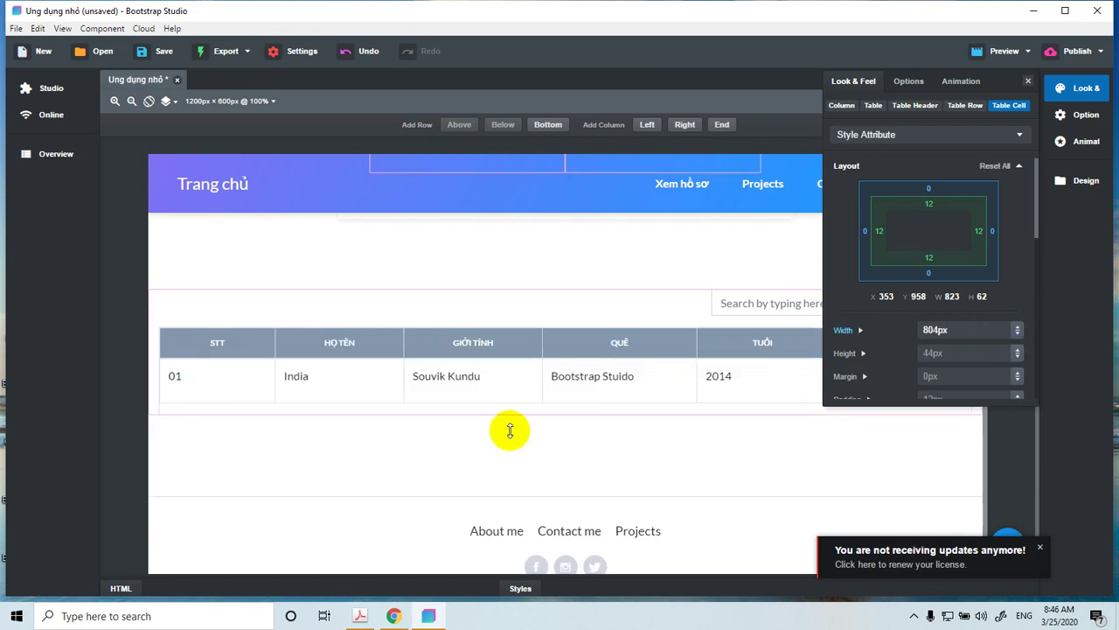
click(1028, 82)
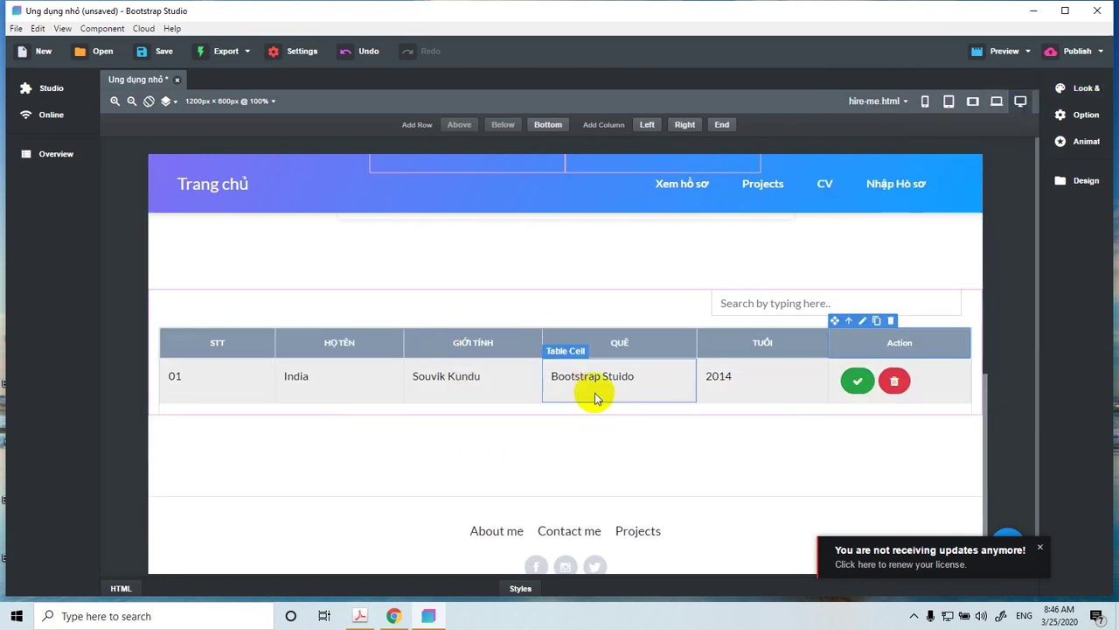
scroll(408, 448, up, 2)
scroll(416, 435, up, 2)
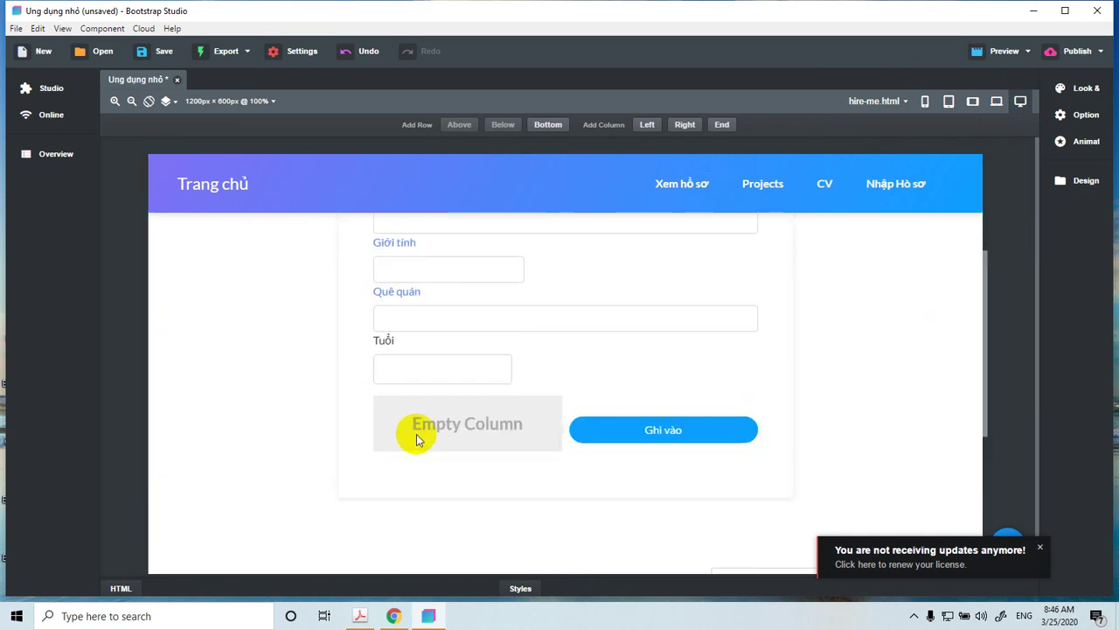
scroll(416, 435, down, 4)
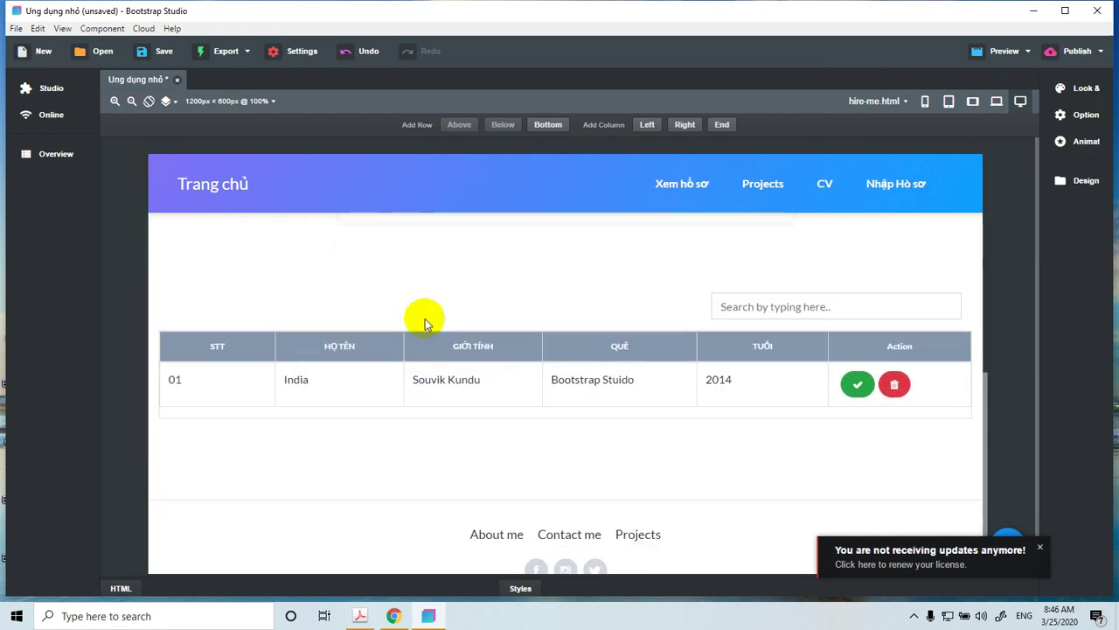
scroll(426, 318, up, 2)
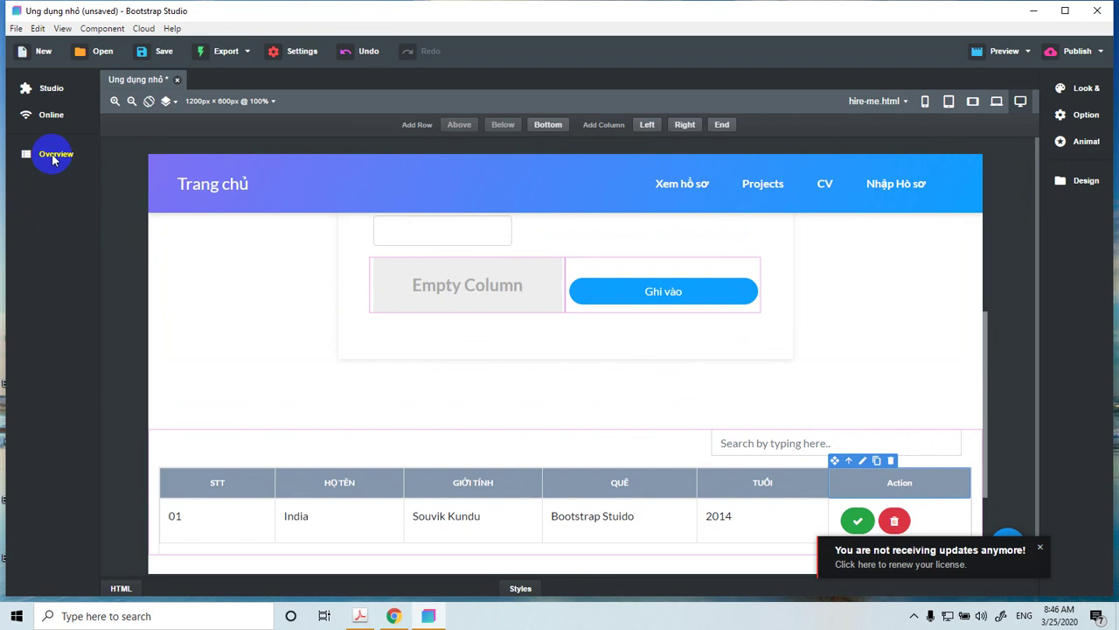
click(53, 158)
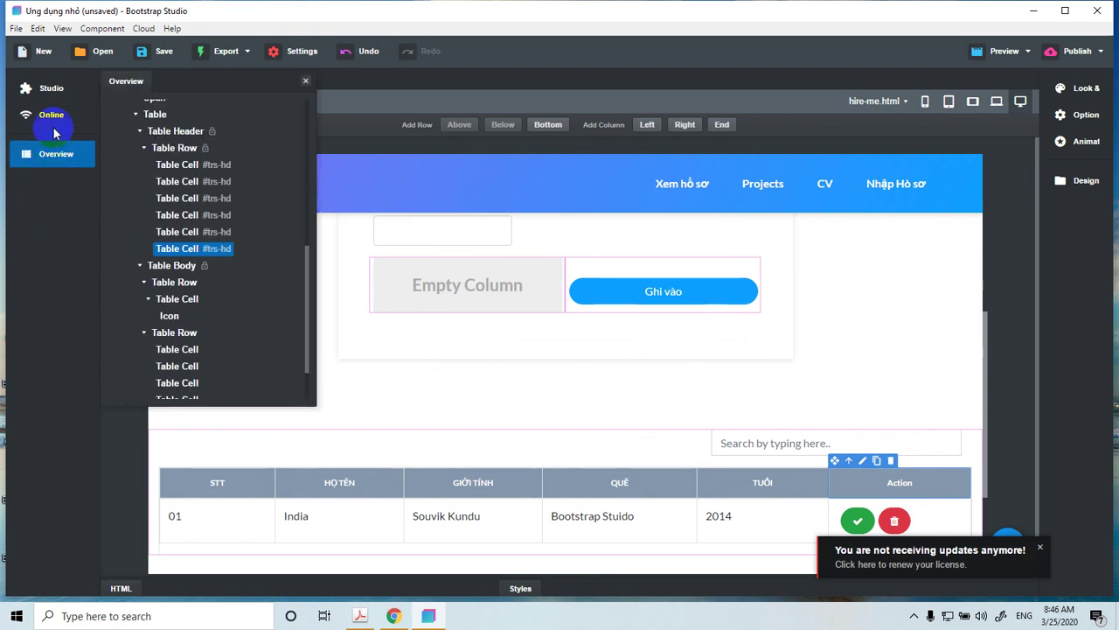
click(15, 30)
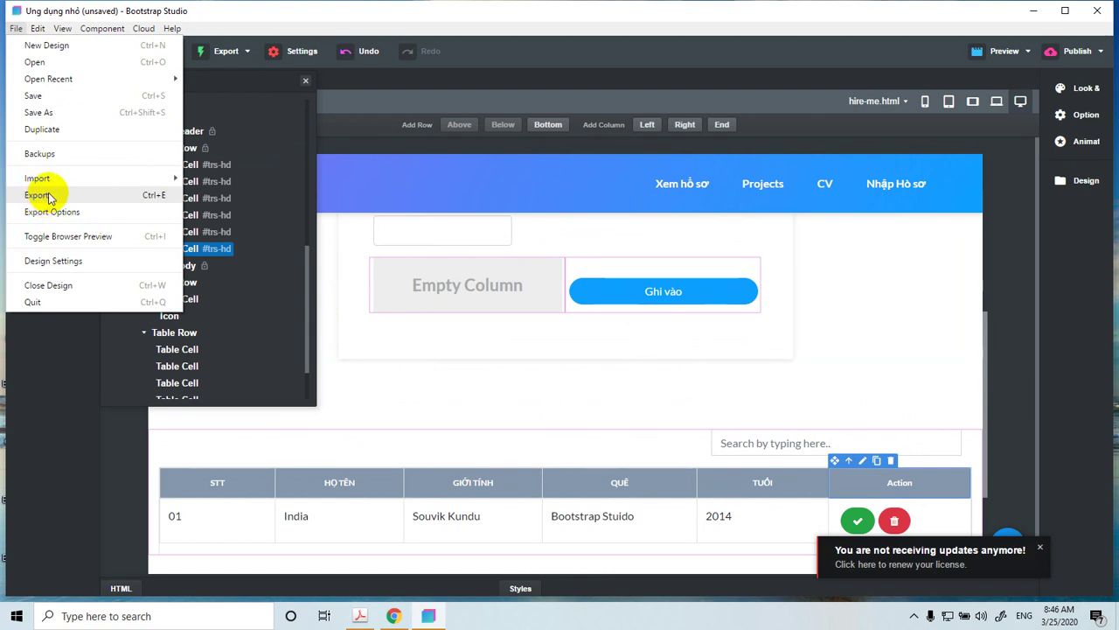
click(751, 51)
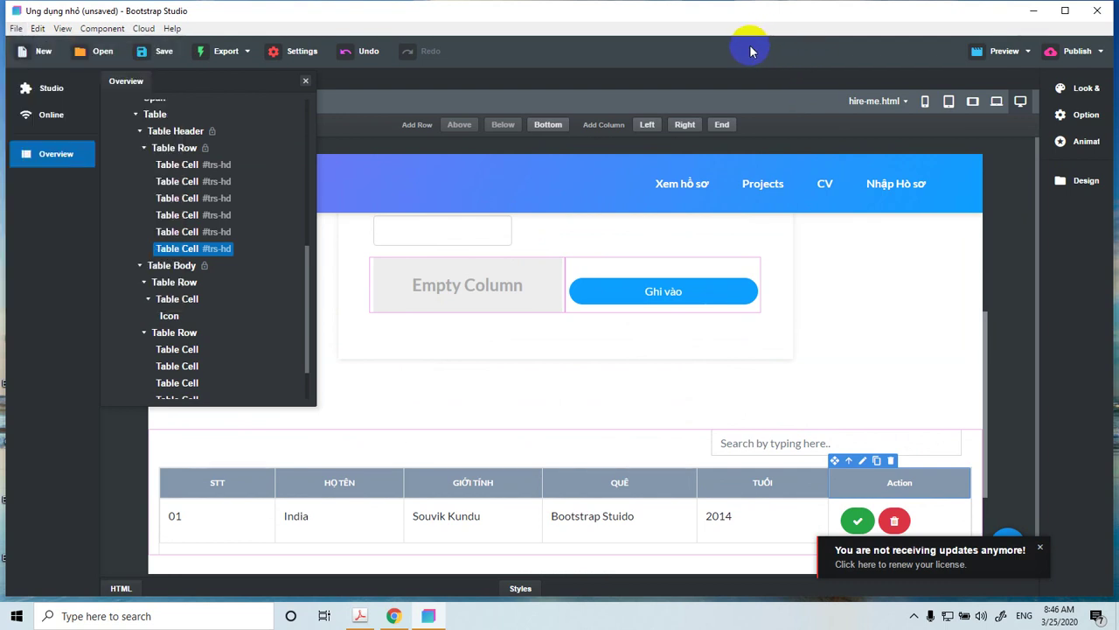
- Enable the browser preview and save the preview settings
click(998, 53)
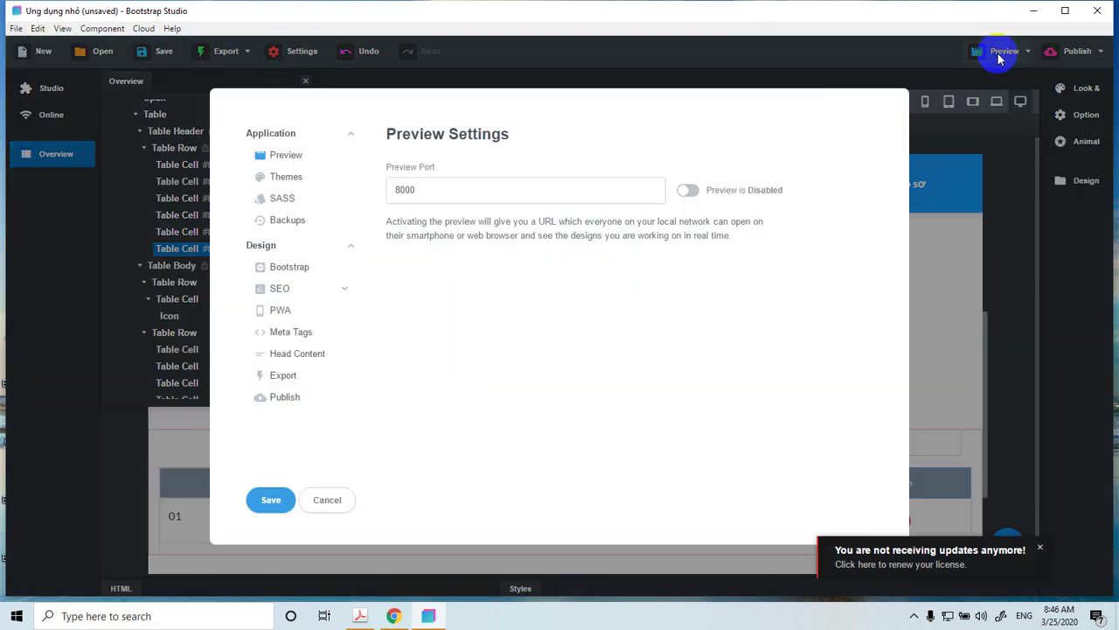
click(697, 191)
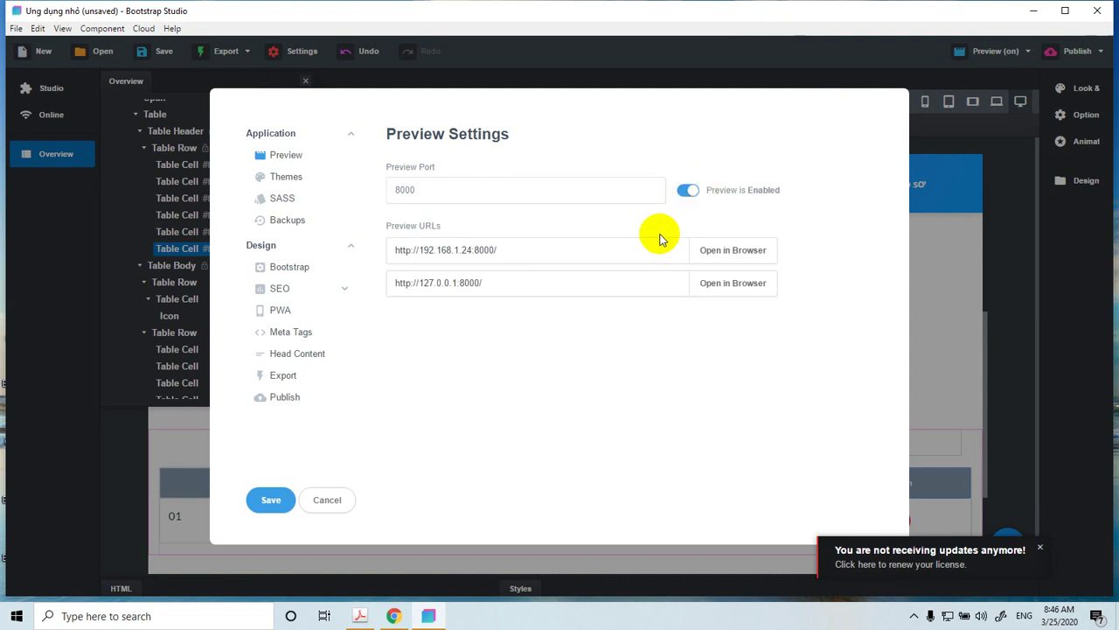
click(267, 505)
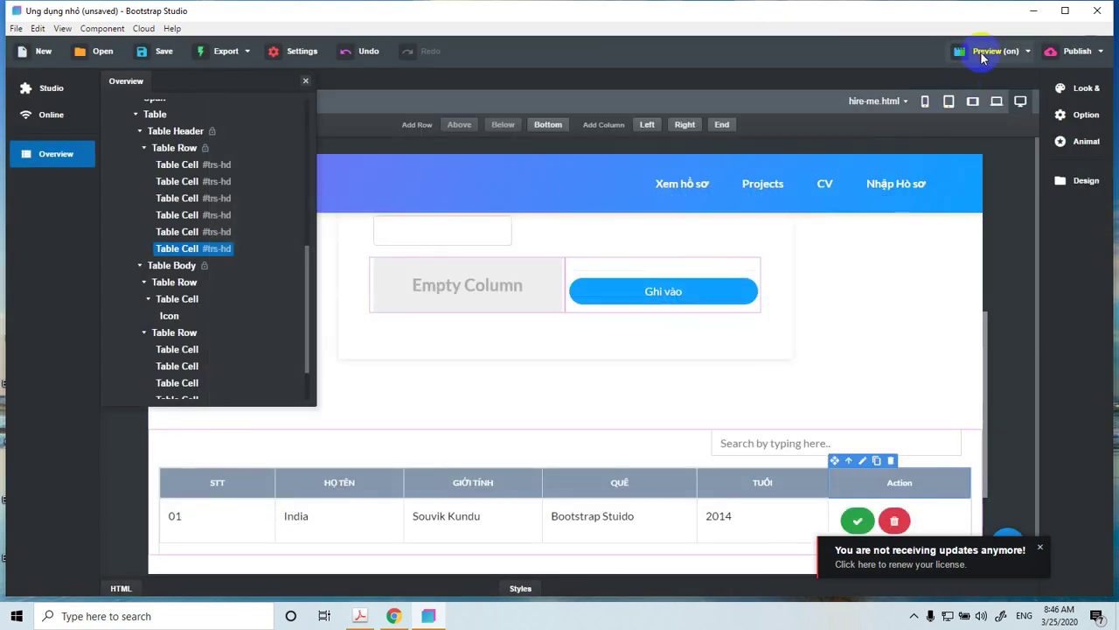
- Open the page preview in Internet Explorer, always using that app, and postpone the browser's initial setup
click(983, 53)
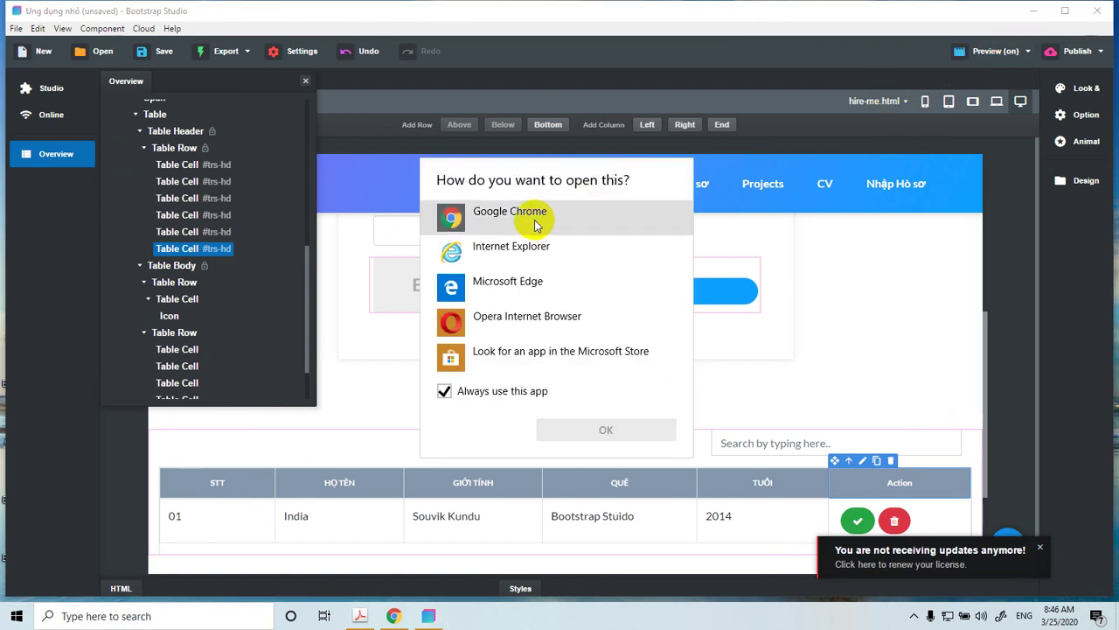
click(501, 255)
click(596, 429)
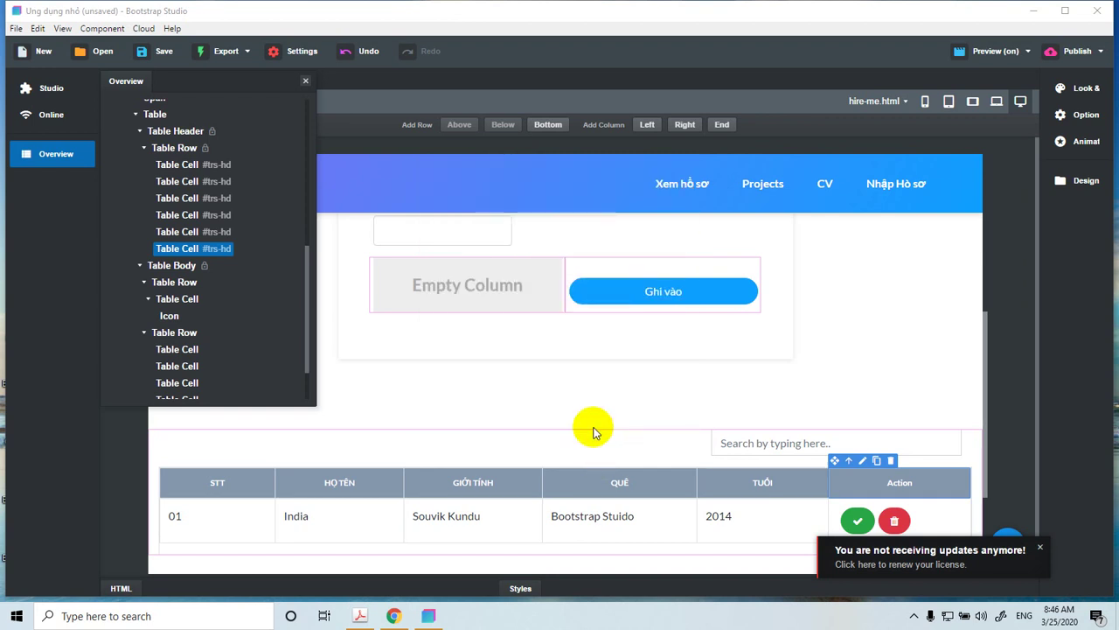
click(305, 81)
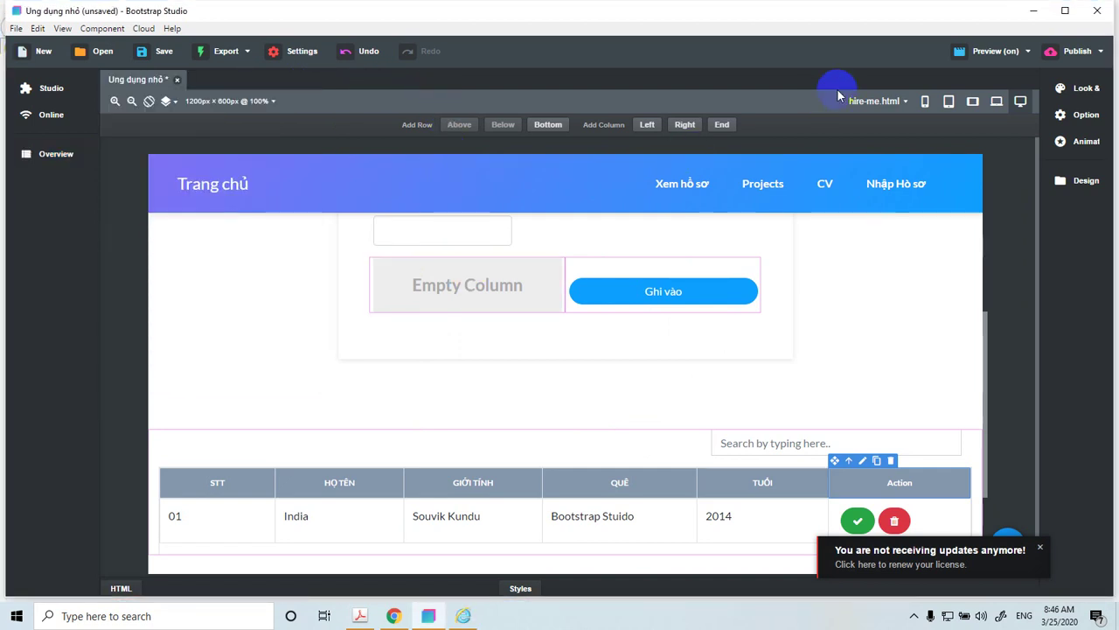
click(985, 54)
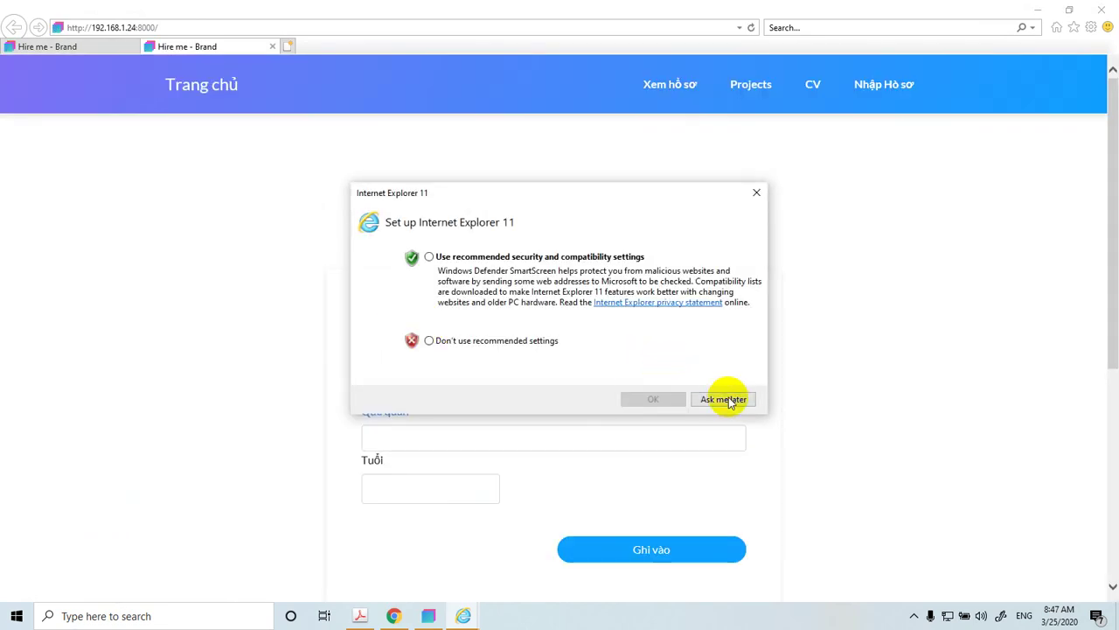
click(724, 401)
- Check the student table and try the entry form's name, hometown and age fields in the preview
scroll(472, 385, down, 5)
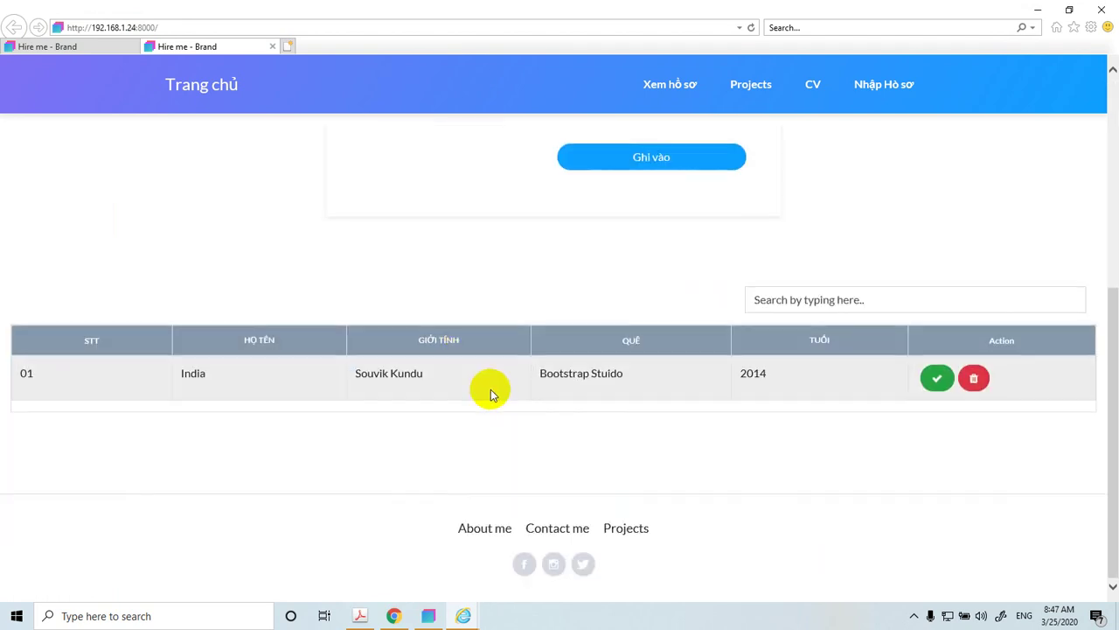
scroll(510, 369, up, 4)
click(432, 272)
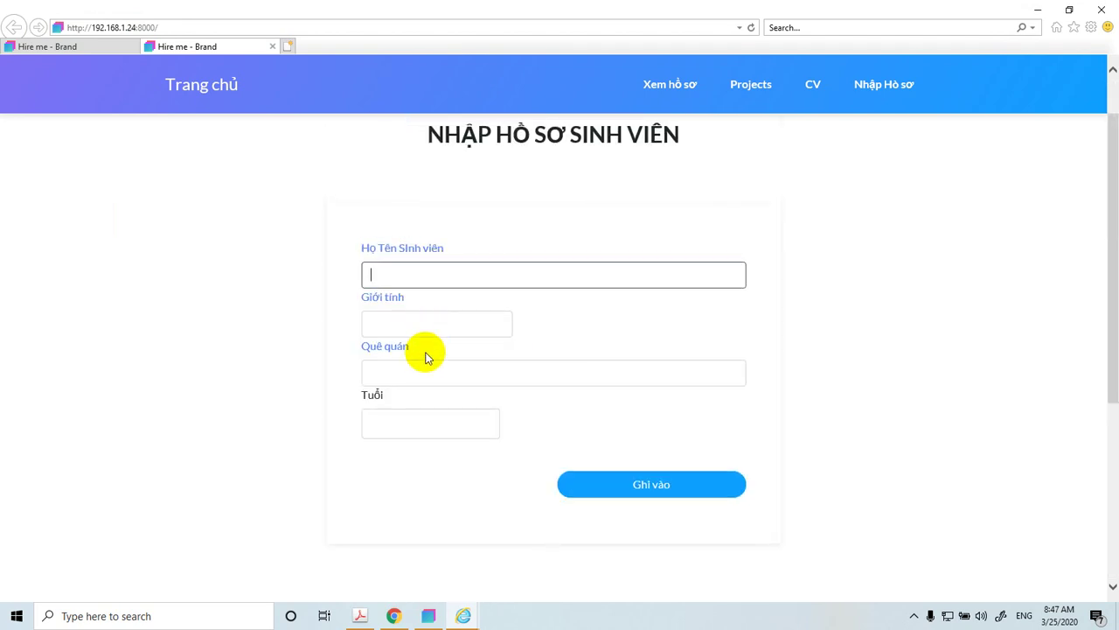
click(425, 376)
click(395, 415)
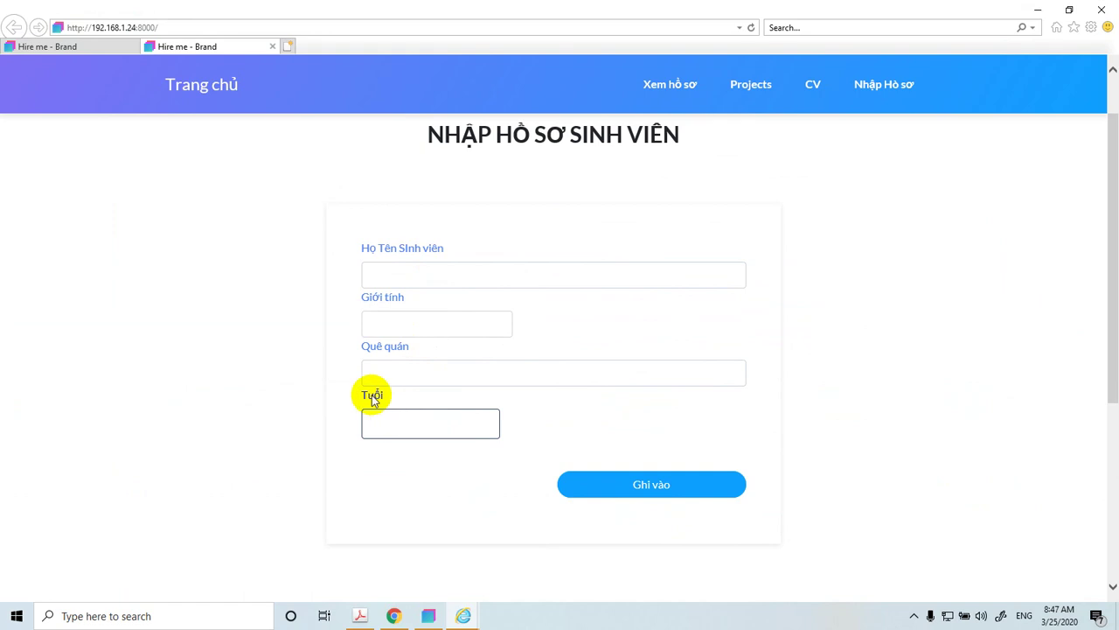
- Switch back to Bootstrap Studio and set the "Tuổi" label's background color to #438afa, sampled from the navbar
click(429, 615)
scroll(498, 357, up, 3)
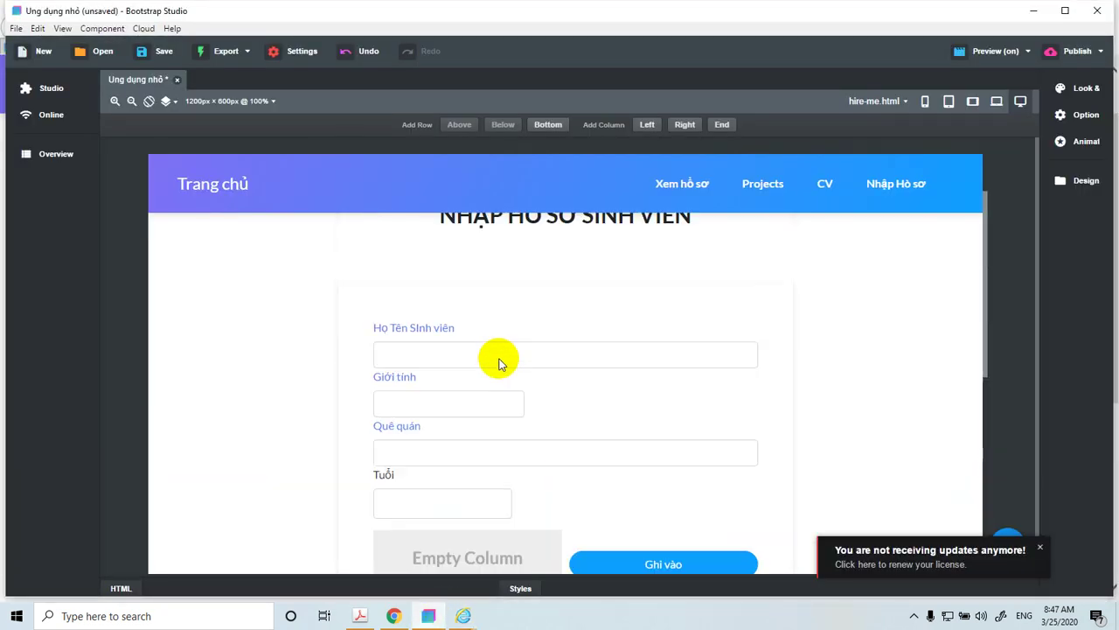
click(385, 480)
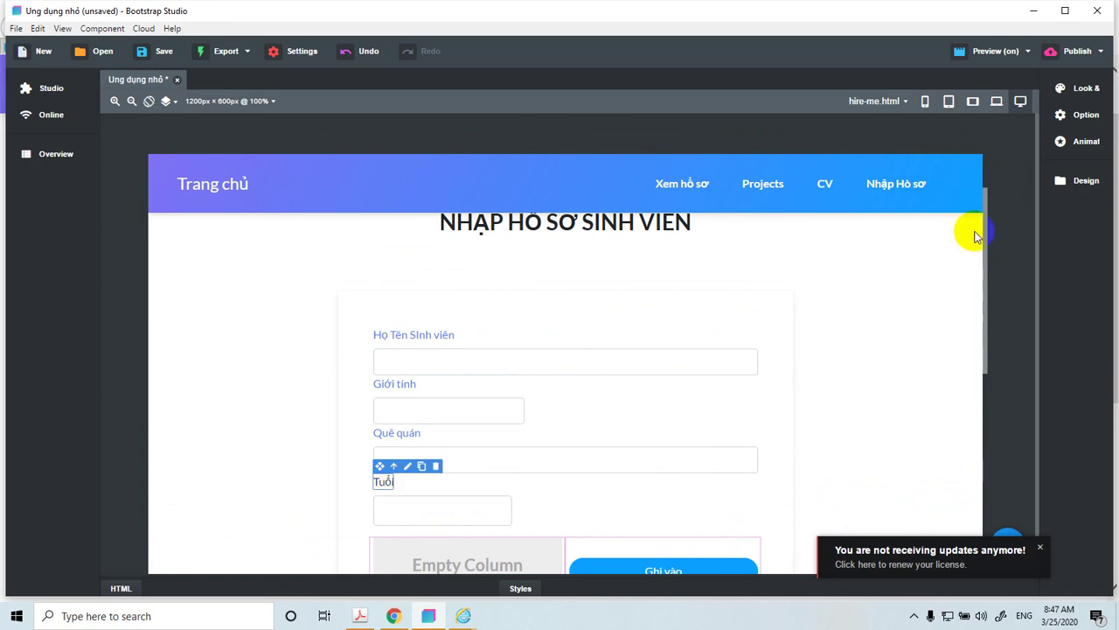
click(1087, 91)
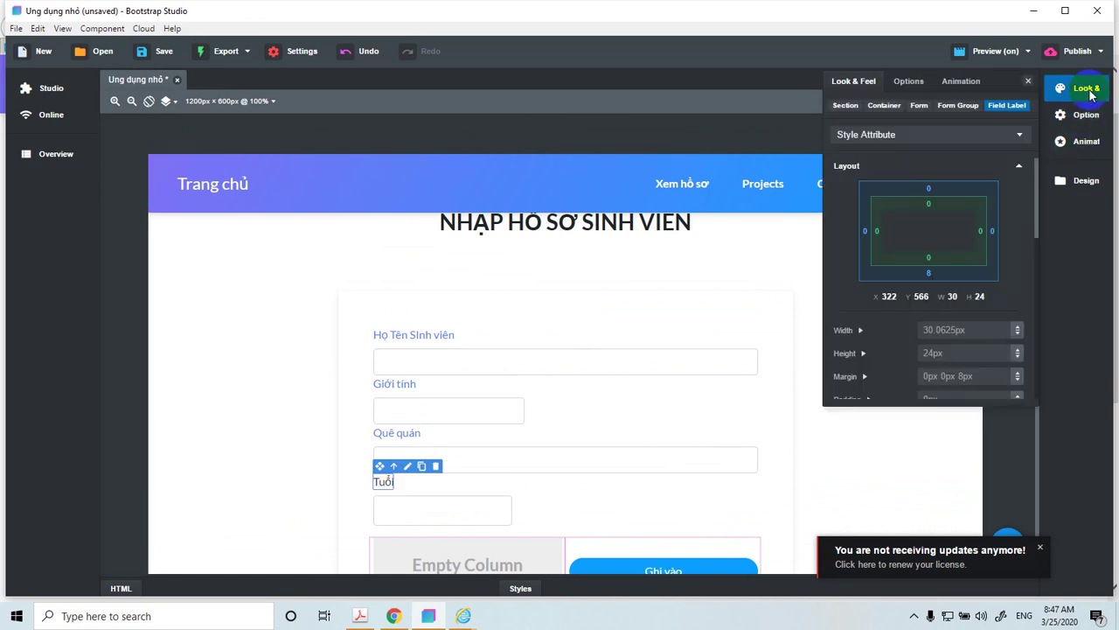
scroll(987, 242, down, 5)
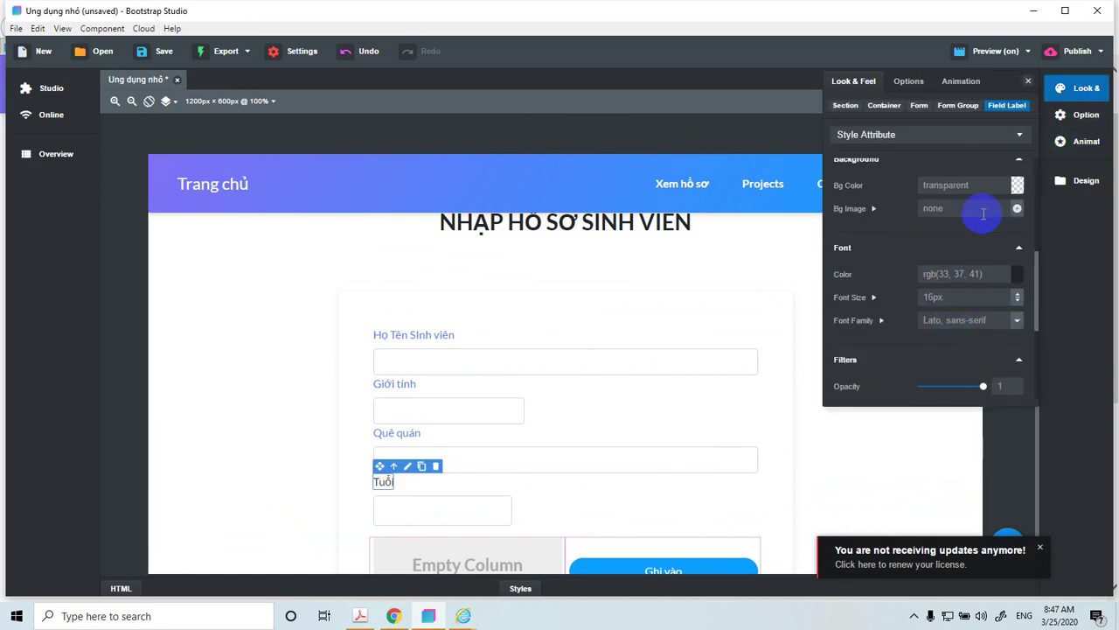
click(1018, 187)
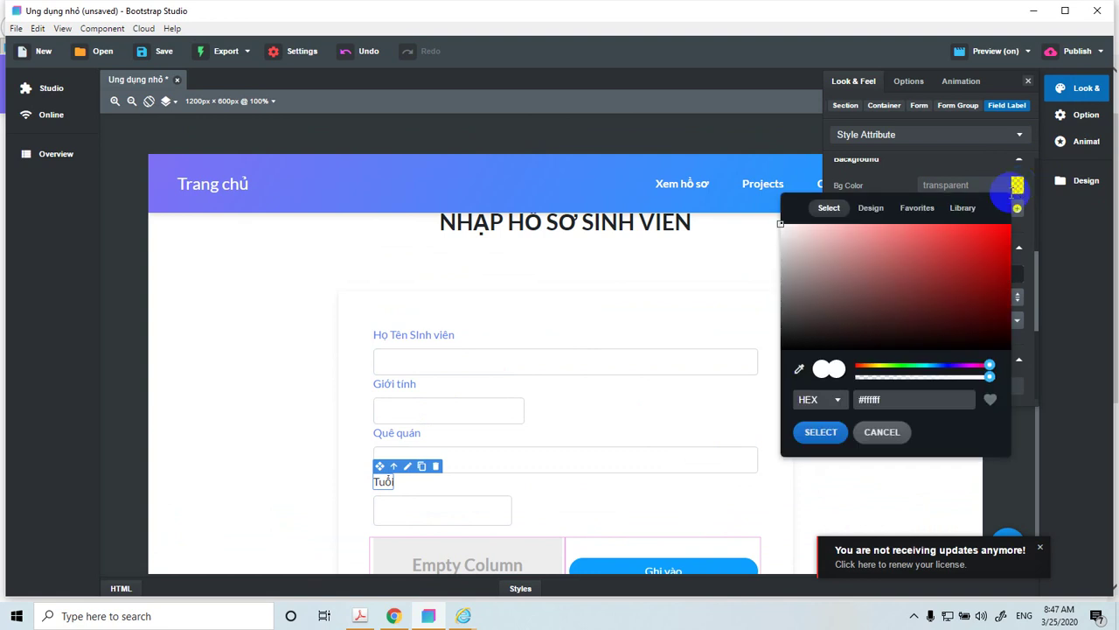
click(799, 371)
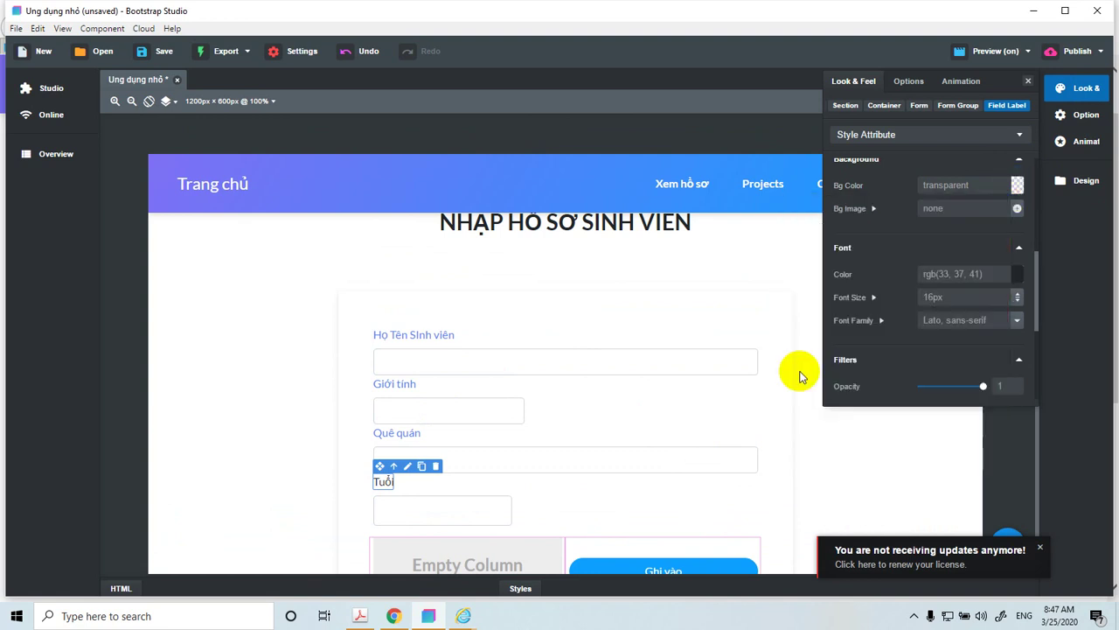
click(585, 169)
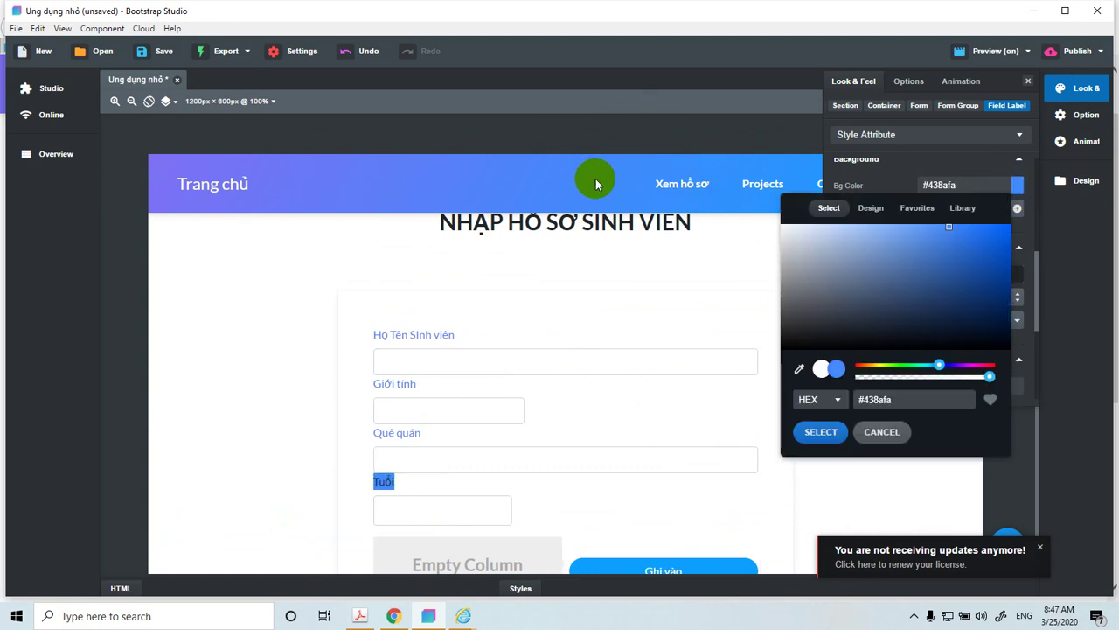
click(819, 432)
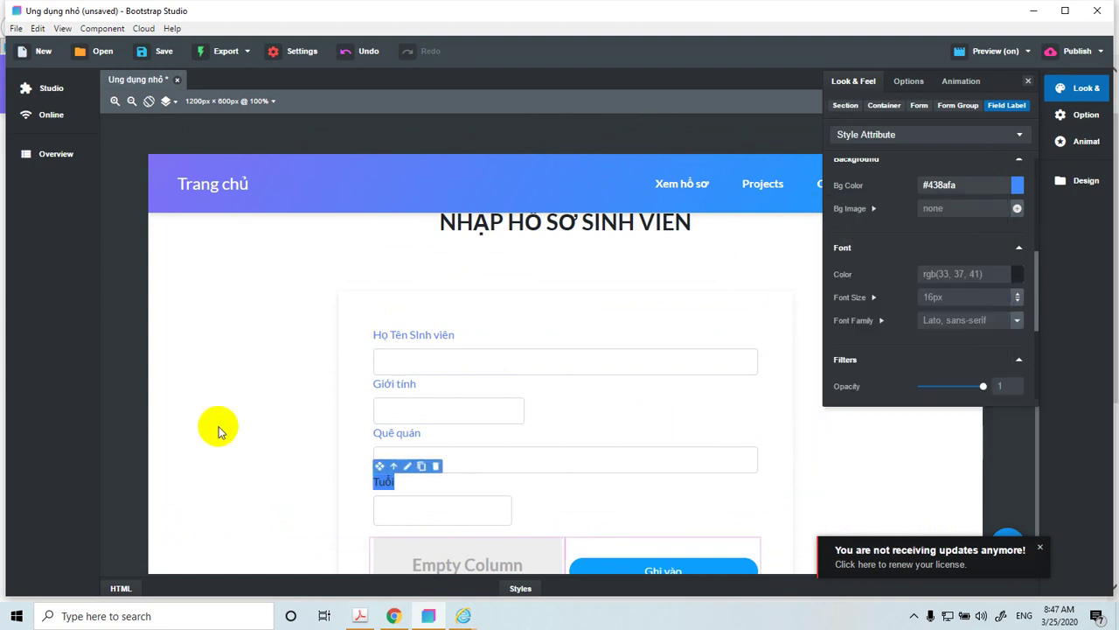
- Look over the entry form and the student table on the page canvas
click(481, 423)
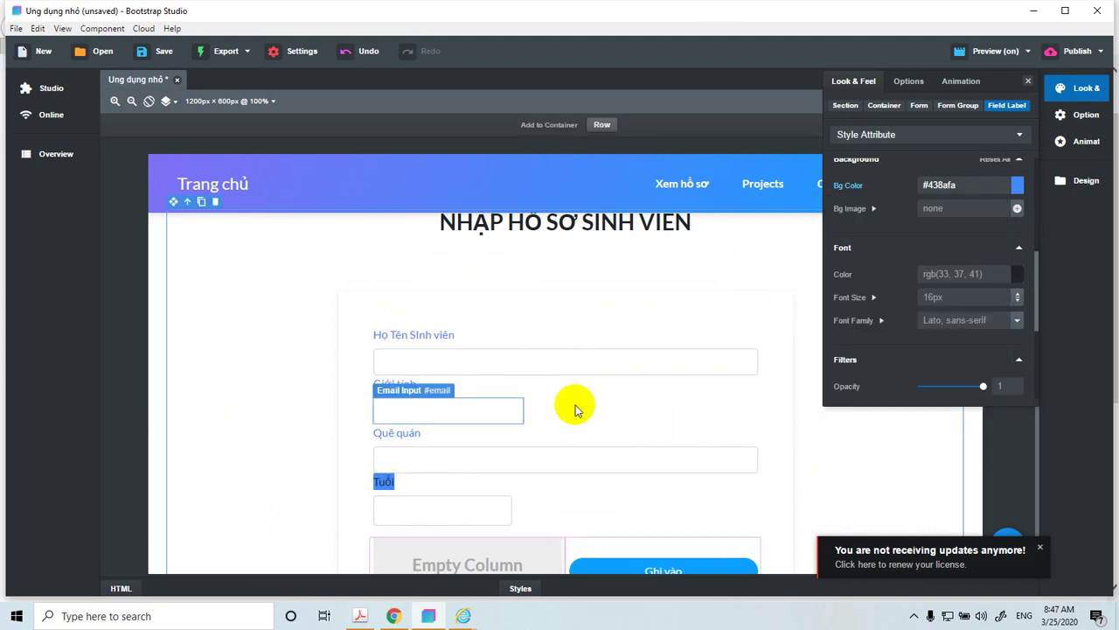
click(742, 420)
scroll(795, 446, down, 3)
scroll(612, 447, down, 3)
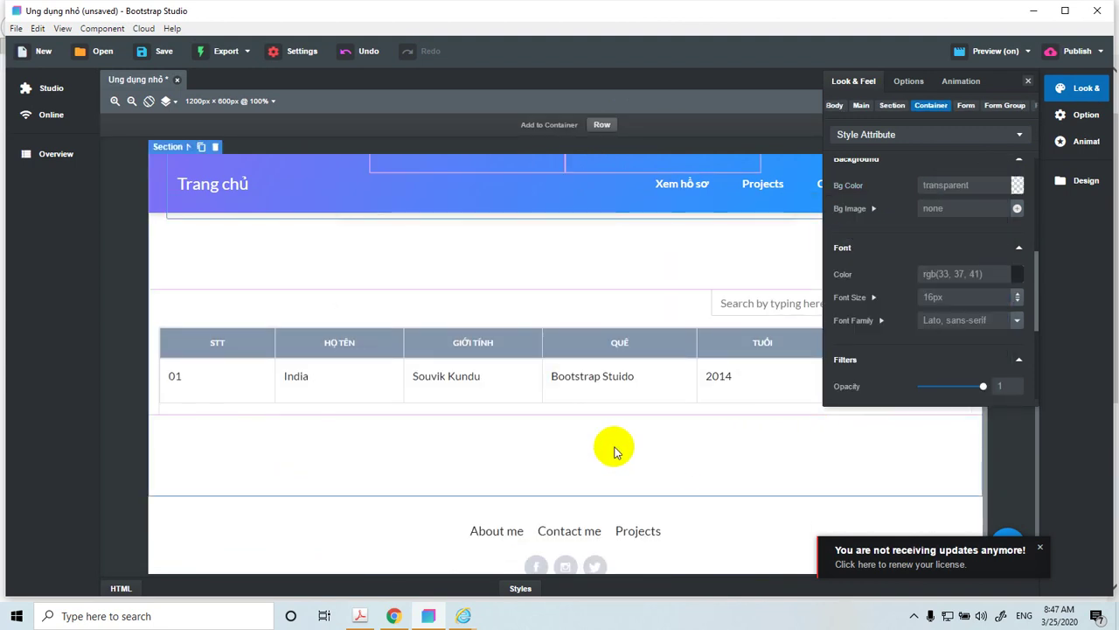
scroll(524, 380, up, 4)
scroll(262, 332, up, 2)
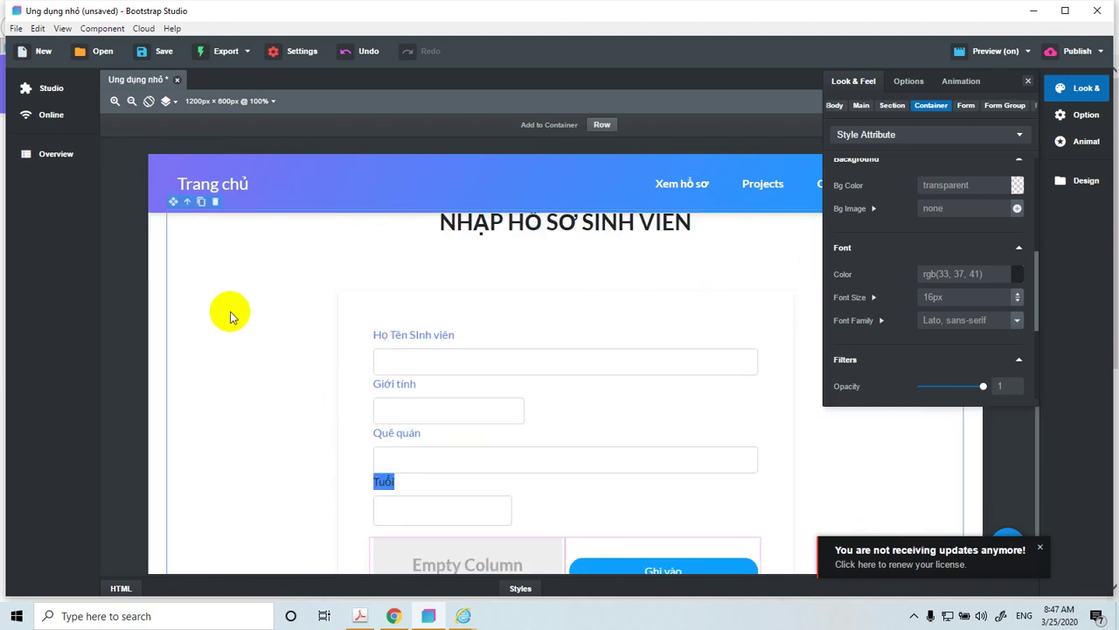
scroll(420, 294, up, 1)
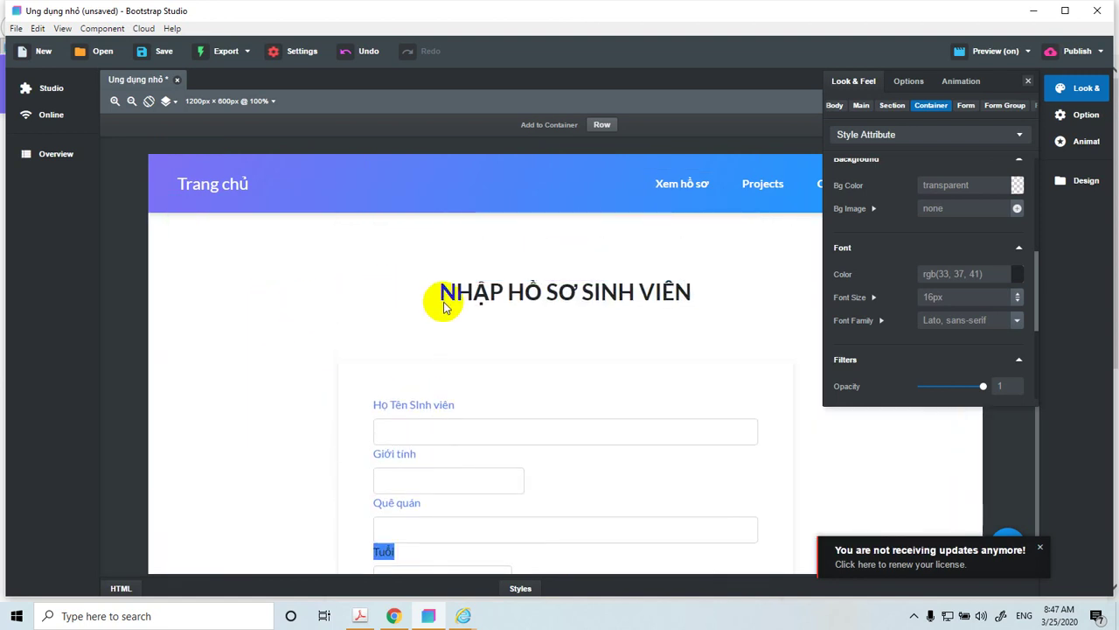
click(544, 369)
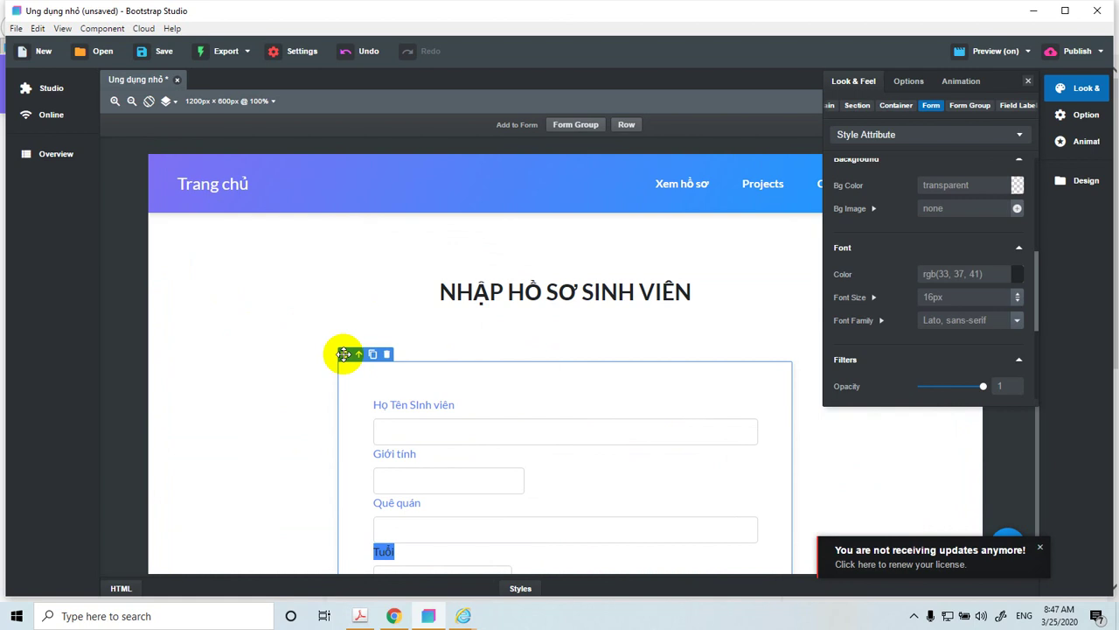
drag(344, 354, 346, 336)
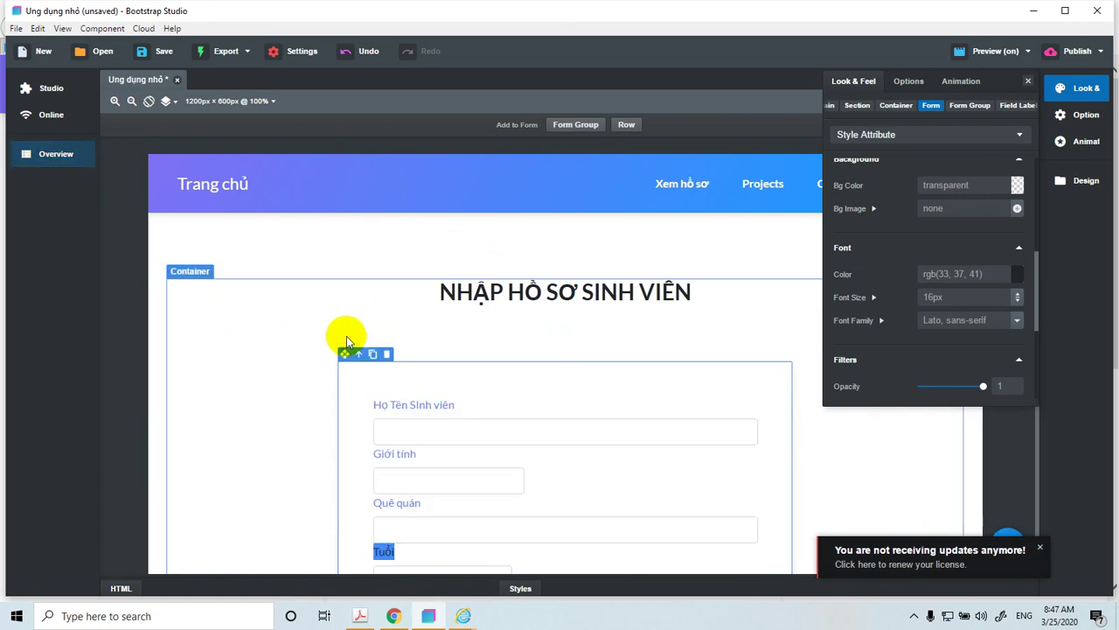
click(561, 297)
double_click(560, 297)
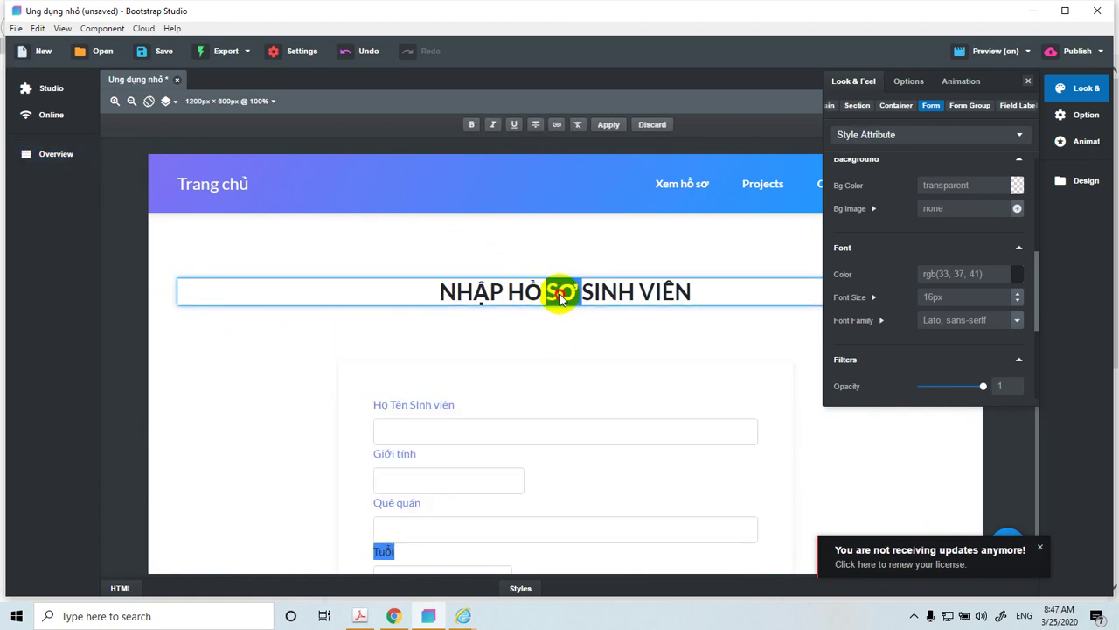
key(ctrl+a)
click(613, 324)
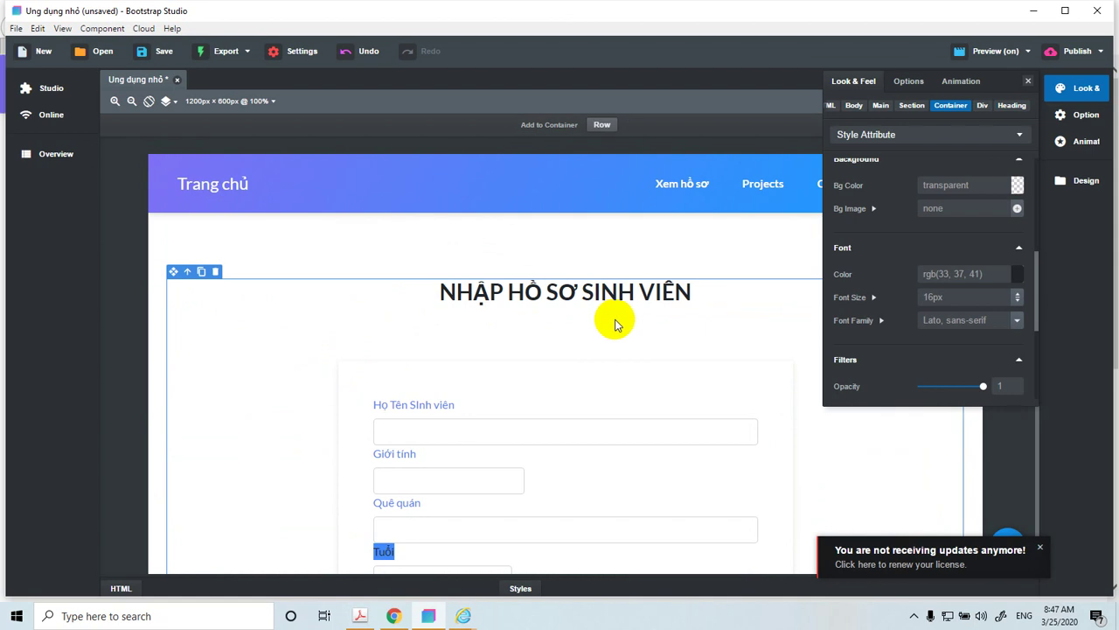
- Select the "NHẬP HỒ SƠ SINH VIÊN" heading and examine the HTML code of the navbar, form and table
scroll(615, 329, down, 3)
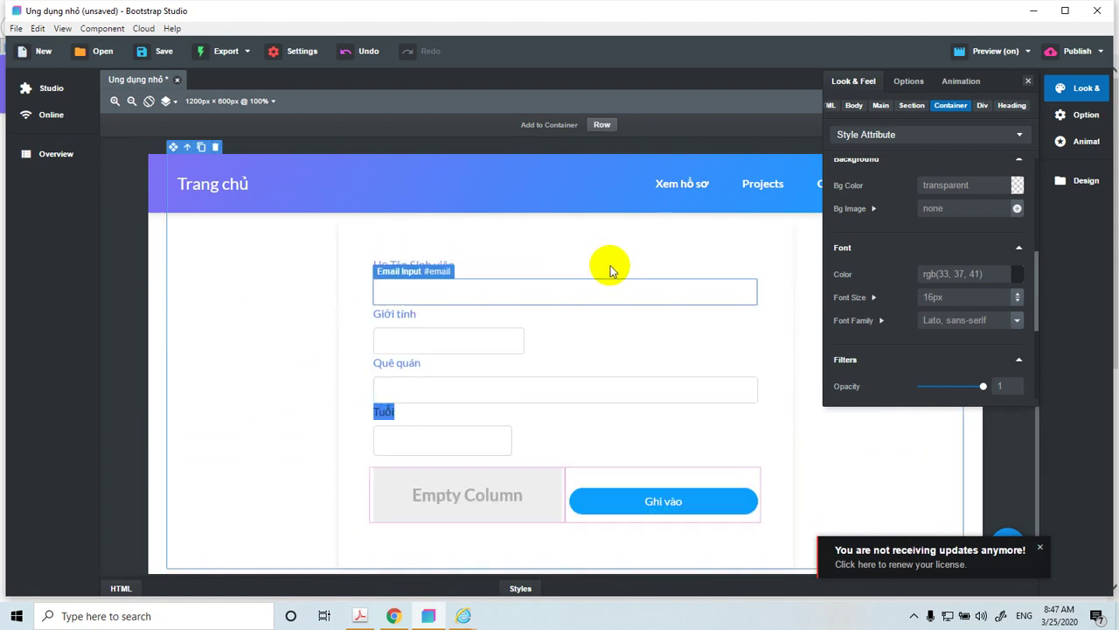
scroll(611, 271, up, 2)
scroll(611, 277, up, 1)
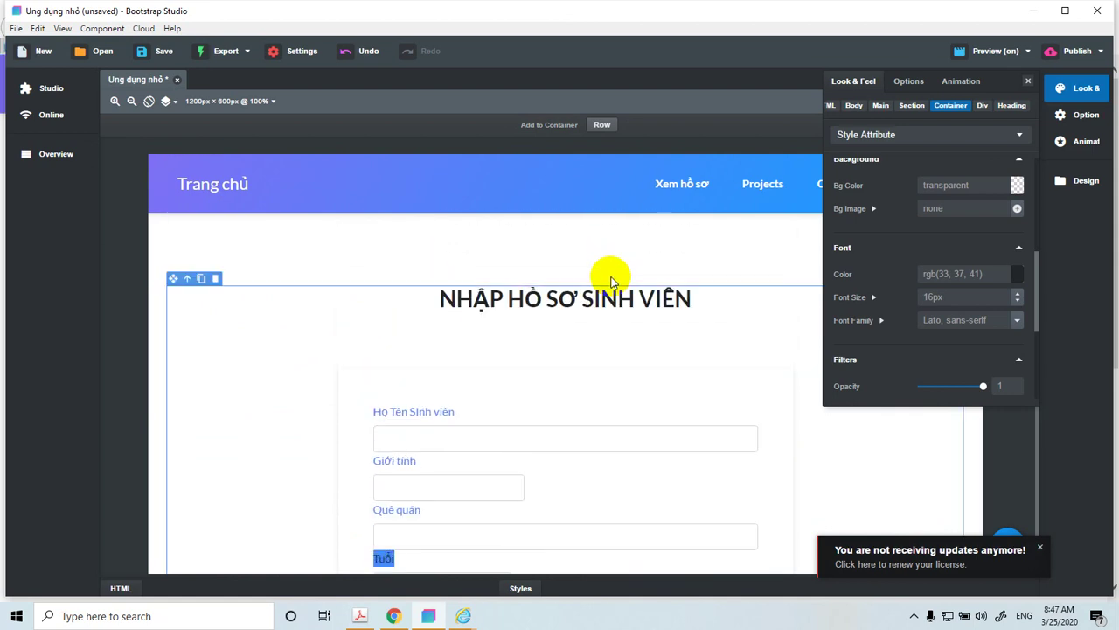
click(486, 311)
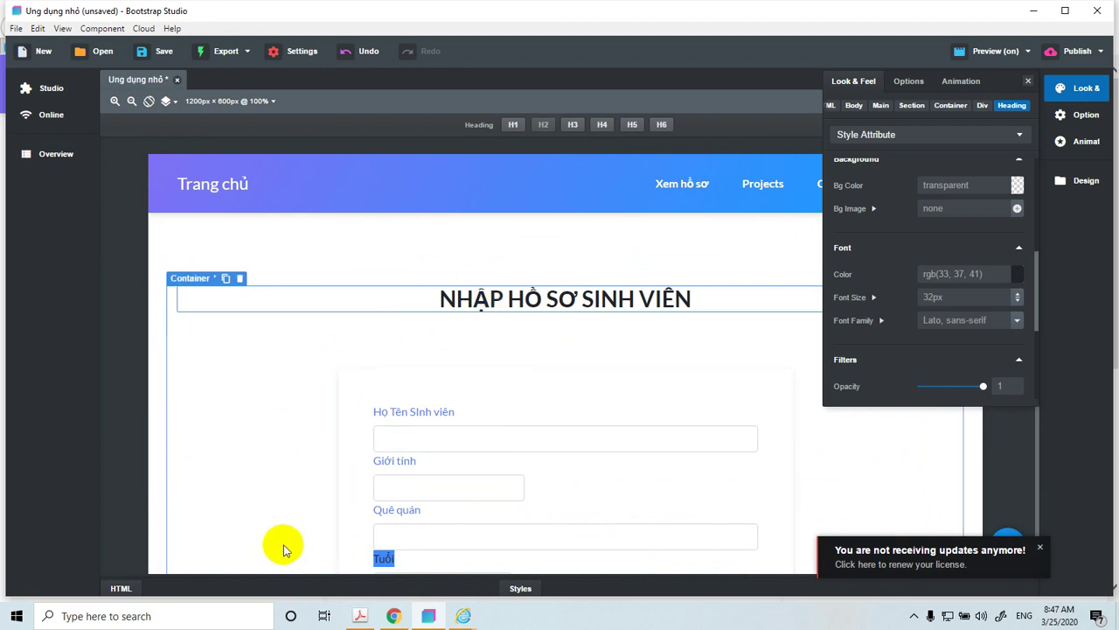
click(119, 587)
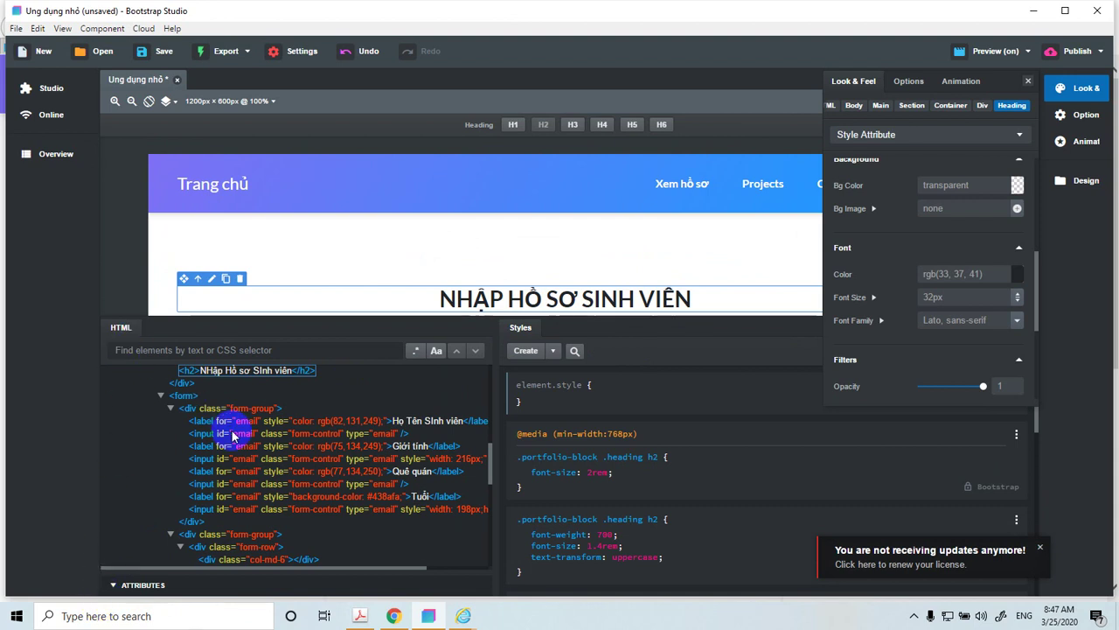
scroll(295, 467, down, 15)
scroll(383, 471, up, 15)
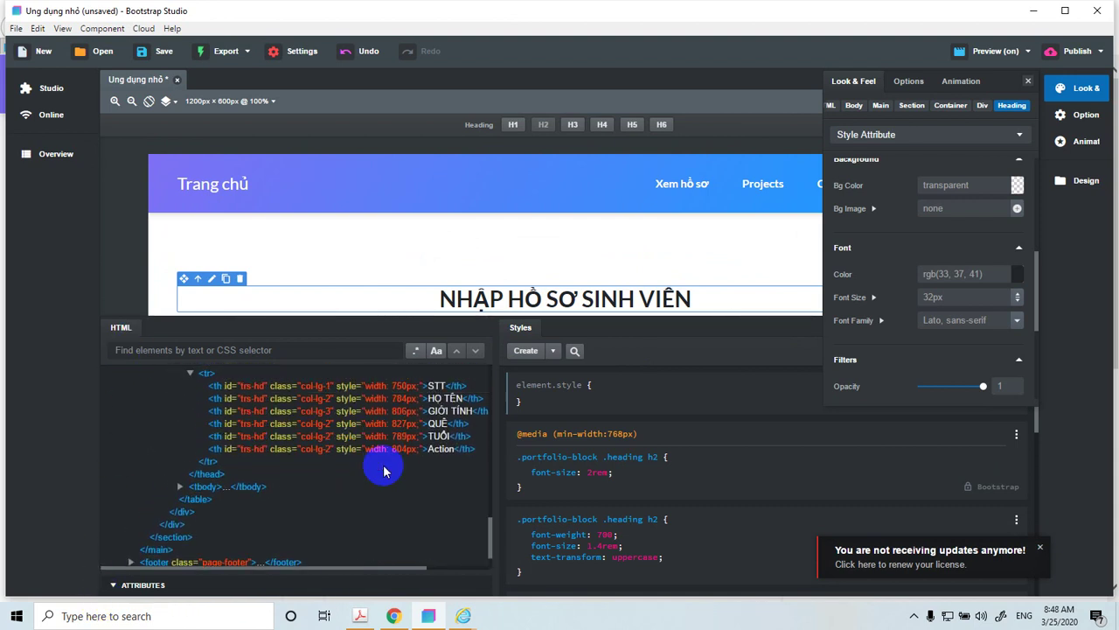
scroll(383, 470, up, 5)
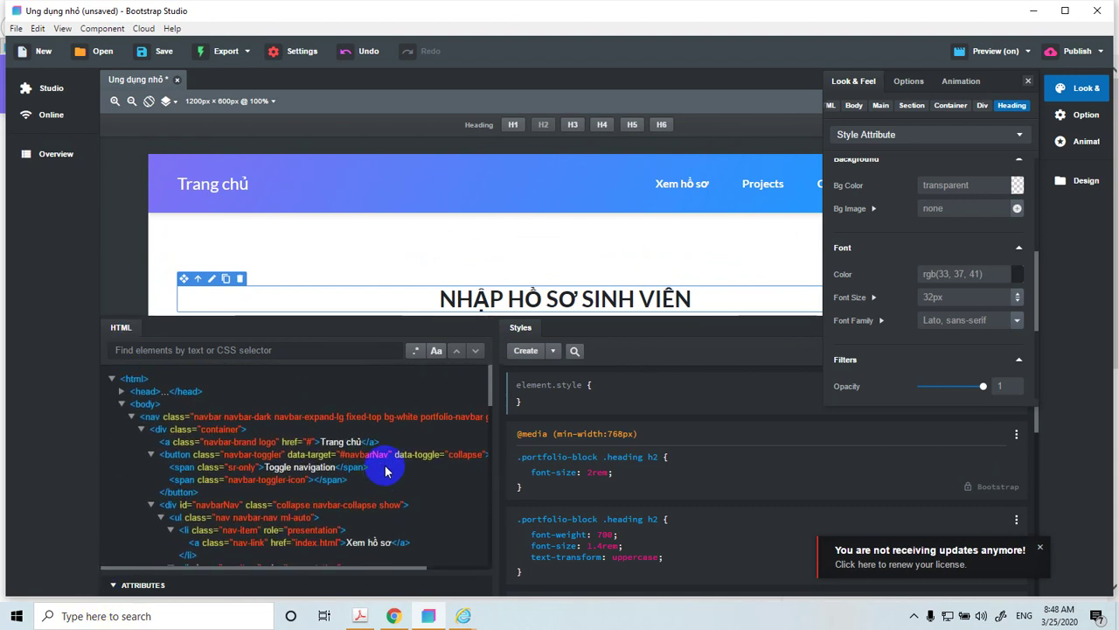
scroll(388, 468, down, 10)
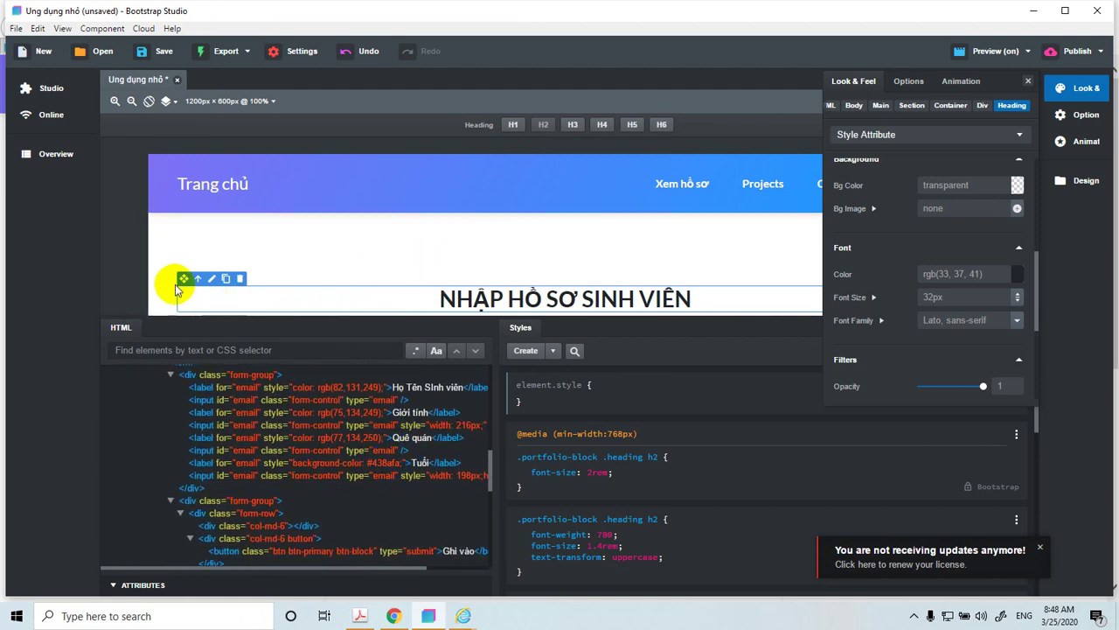
scroll(183, 279, down, 5)
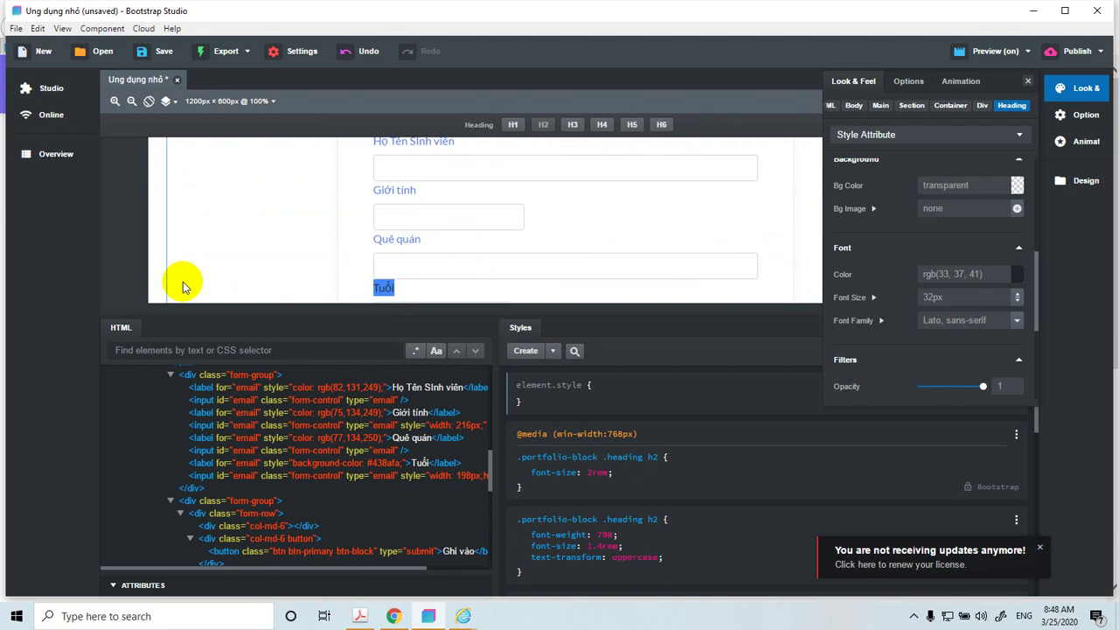
scroll(218, 275, up, 5)
scroll(417, 243, down, 2)
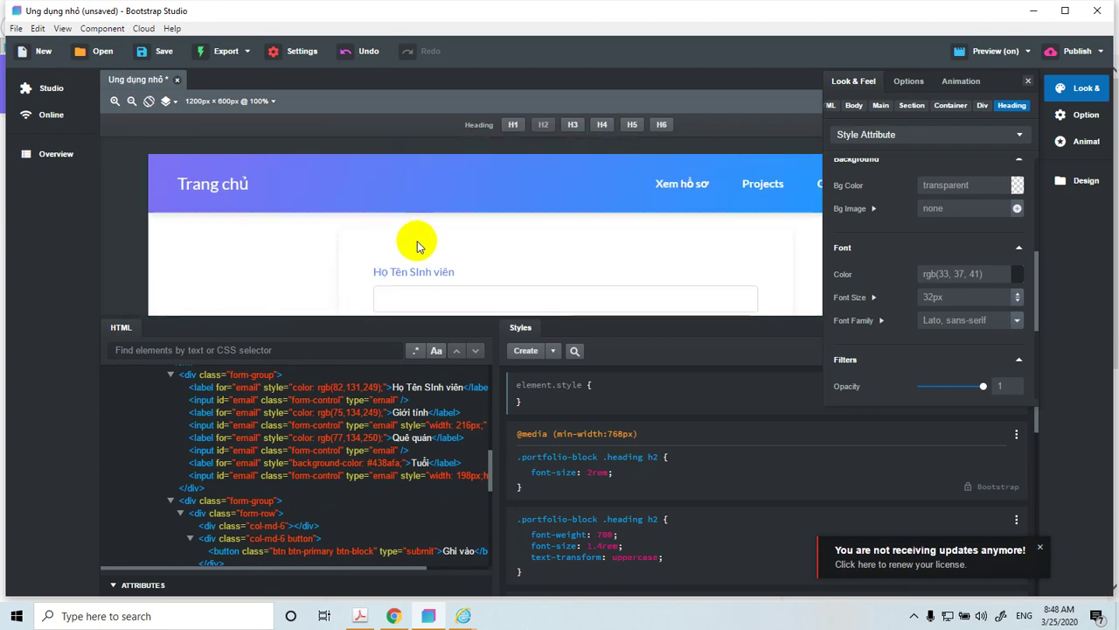
scroll(429, 263, up, 2)
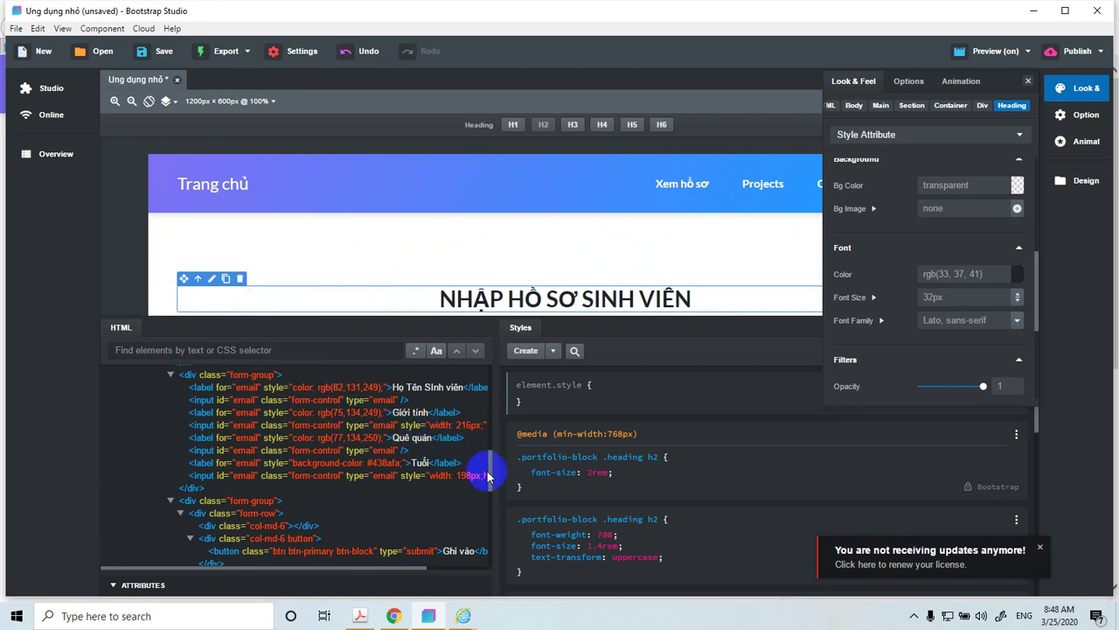
- Show the element attributes and give the "NHẬP HỒ SƠ SINH VIÊN" heading the ID "TIEUDE"
drag(488, 470, 488, 466)
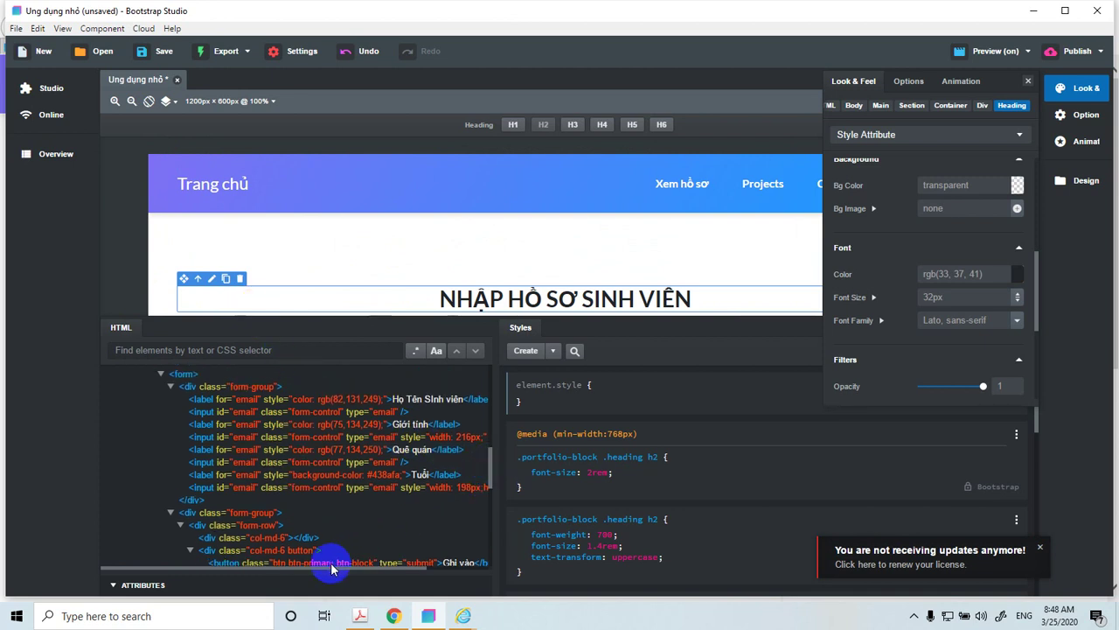
drag(333, 572, 353, 445)
double_click(488, 297)
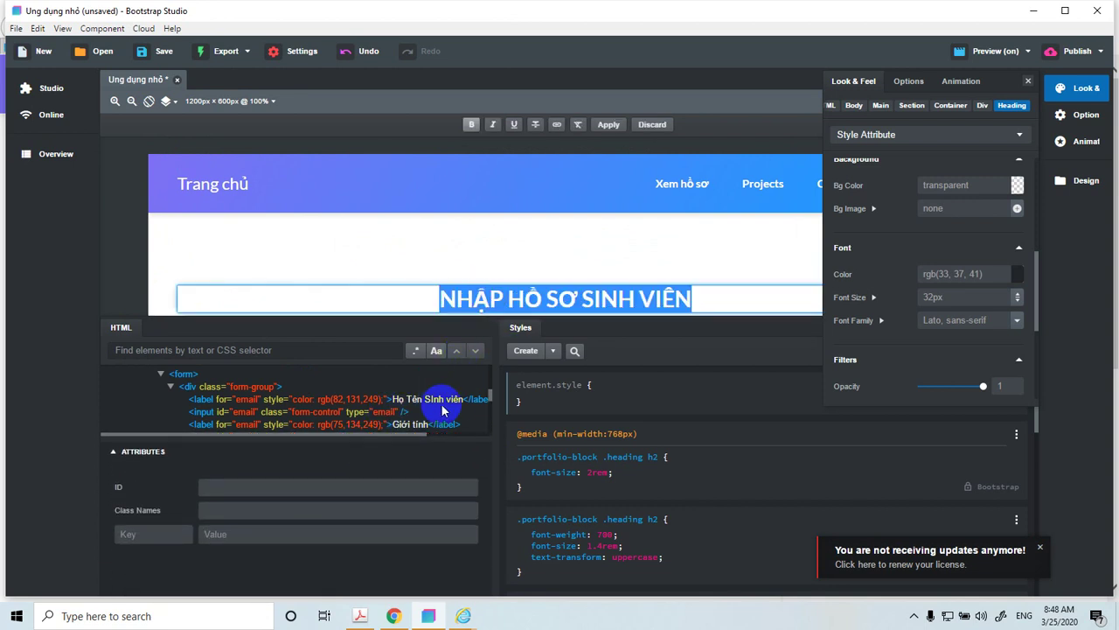
scroll(452, 407, down, 2)
scroll(452, 407, down, 2)
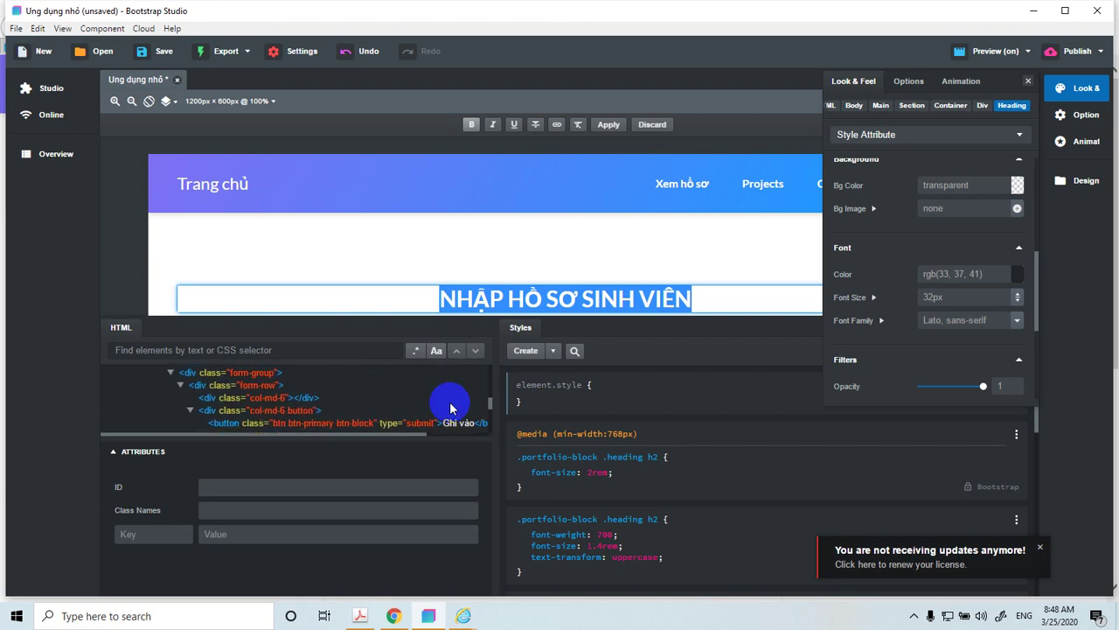
scroll(450, 405, up, 10)
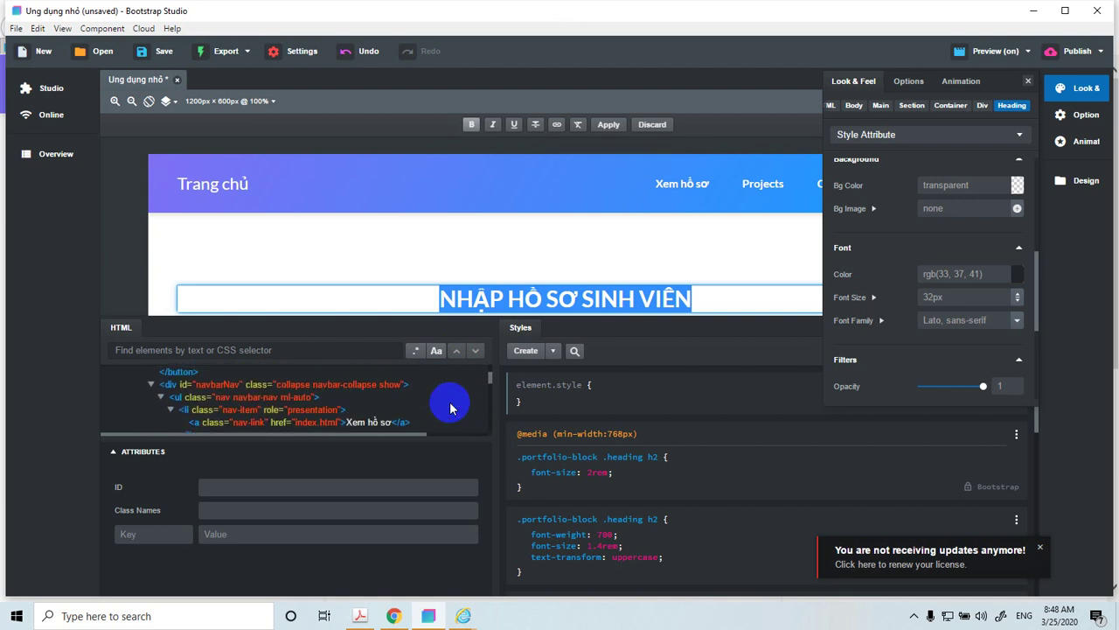
scroll(450, 408, up, 5)
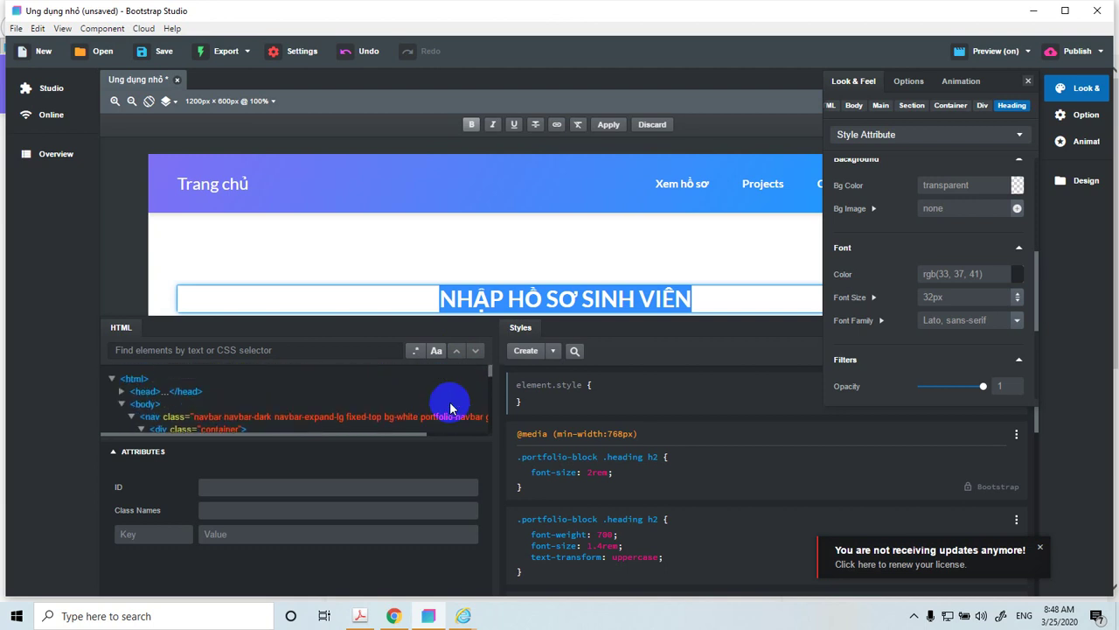
click(48, 100)
text(Ta)
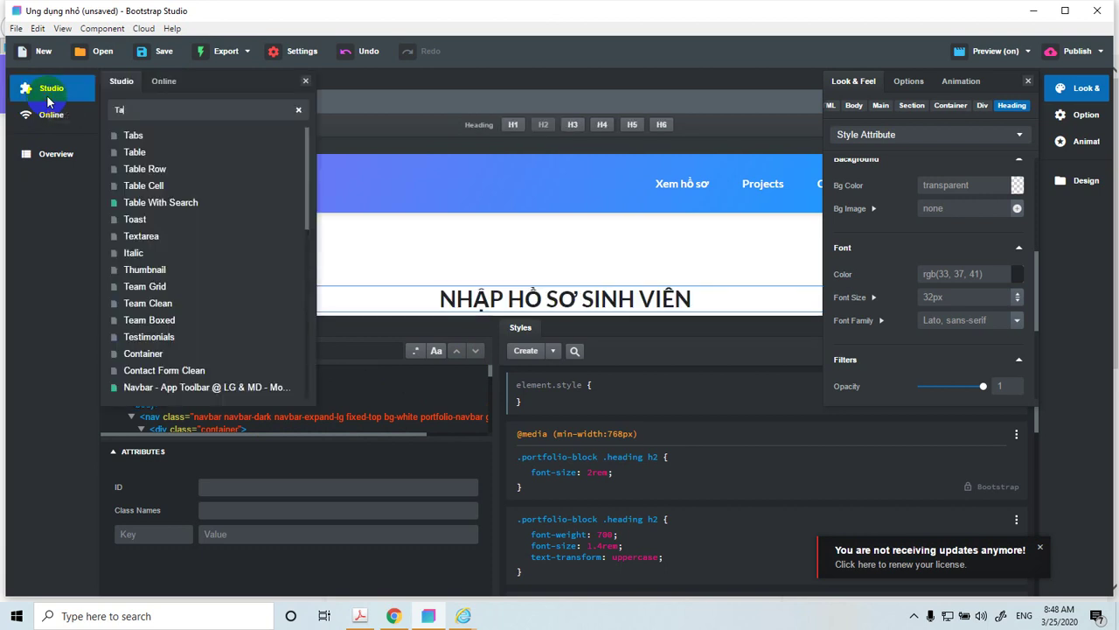
click(51, 156)
click(165, 226)
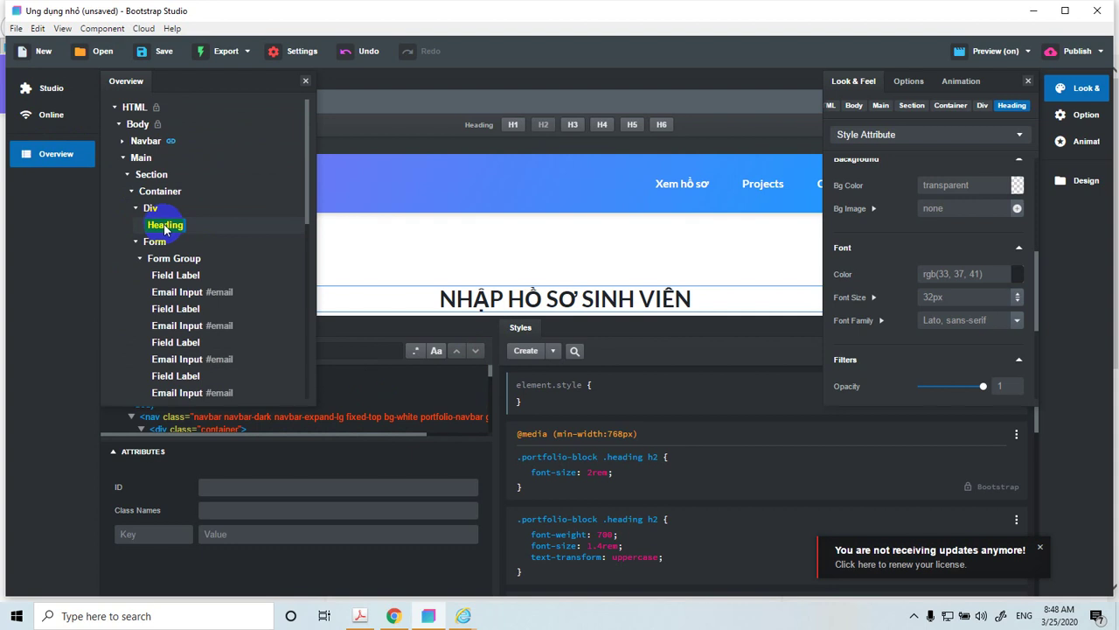
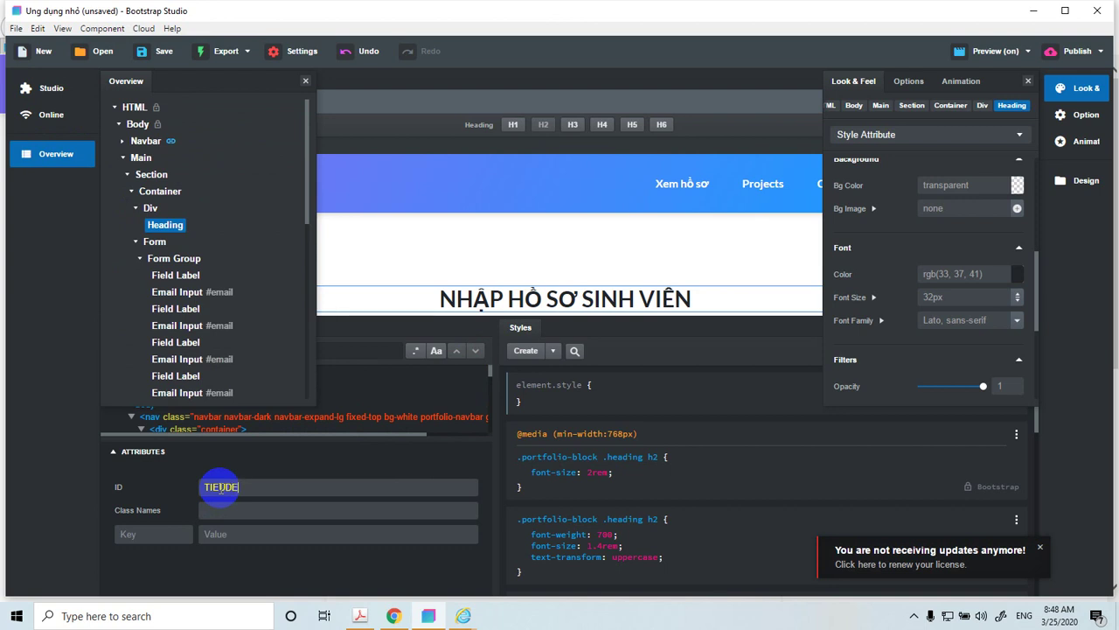
click(318, 549)
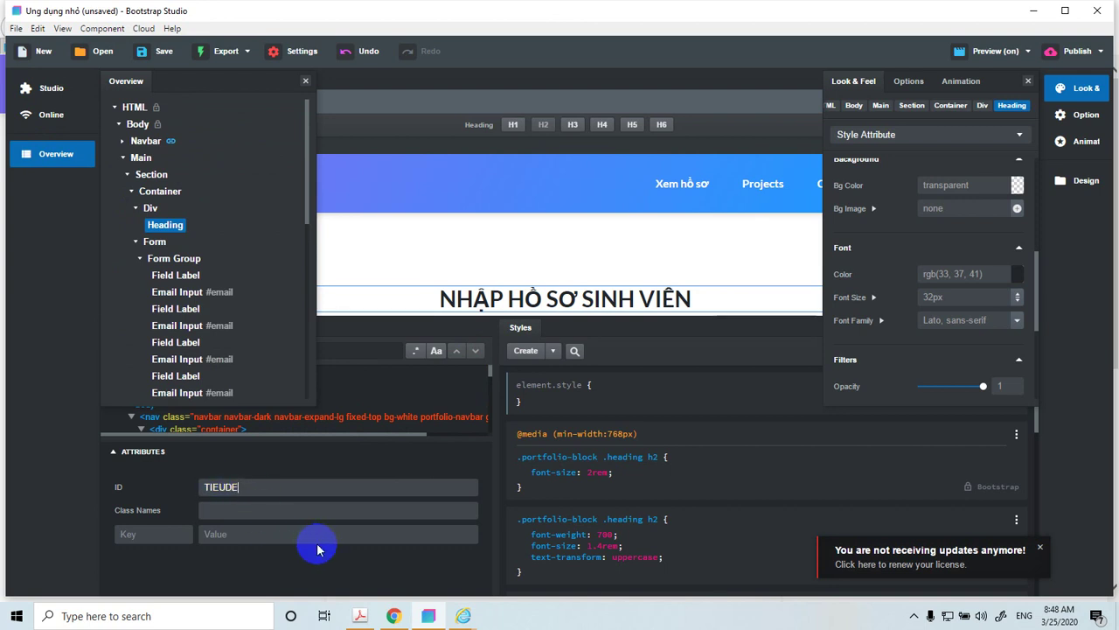
- Create a #TIEUDE CSS rule for the "NHẬP HỒ SƠ SINH VIÊN" heading with padding-bottom set to 0
click(527, 352)
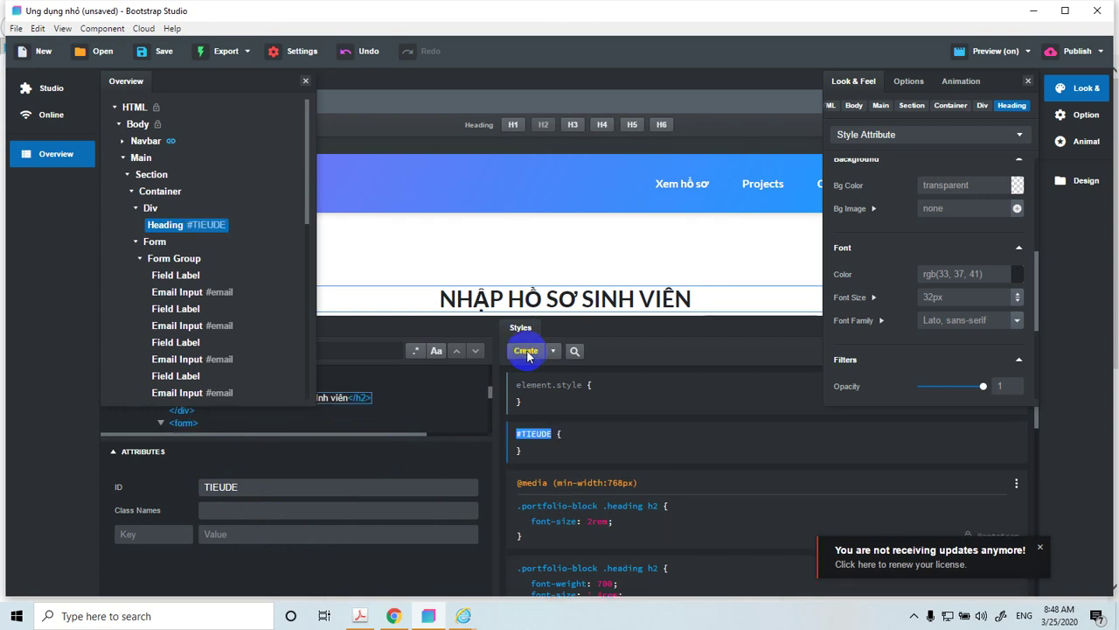
click(567, 444)
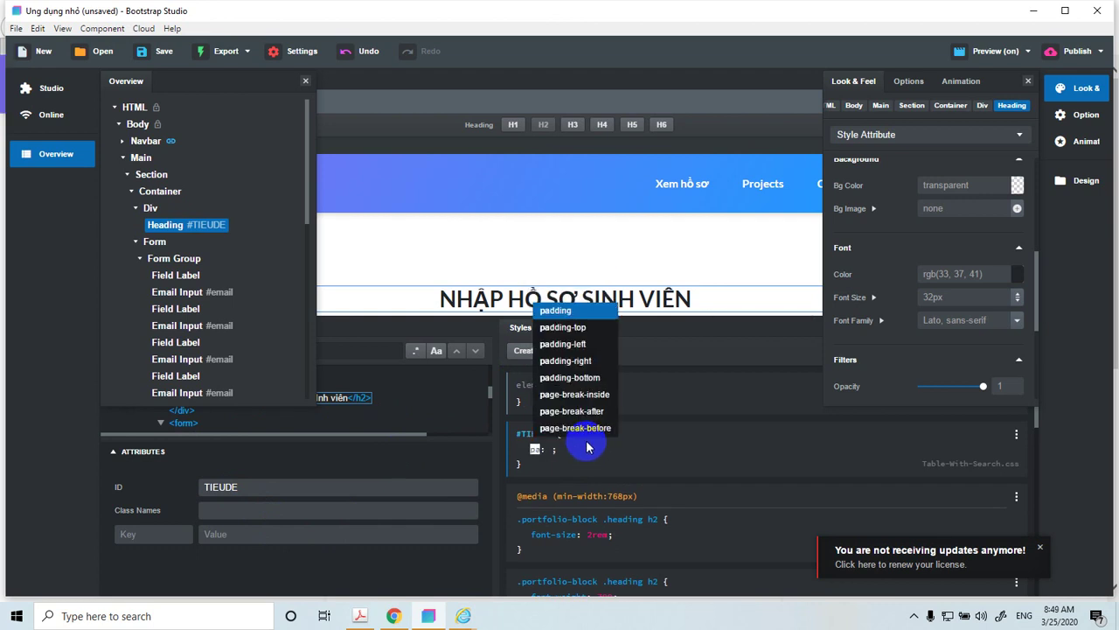
key(Down)
key(Down)
key(Down)
key(Down)
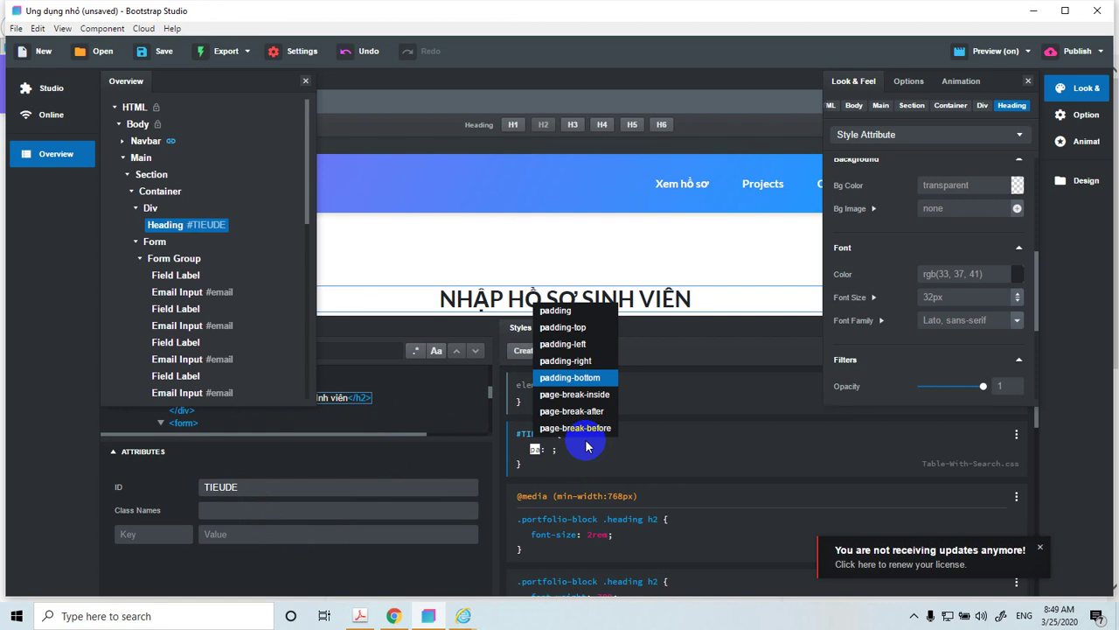
key(Return)
text(0)
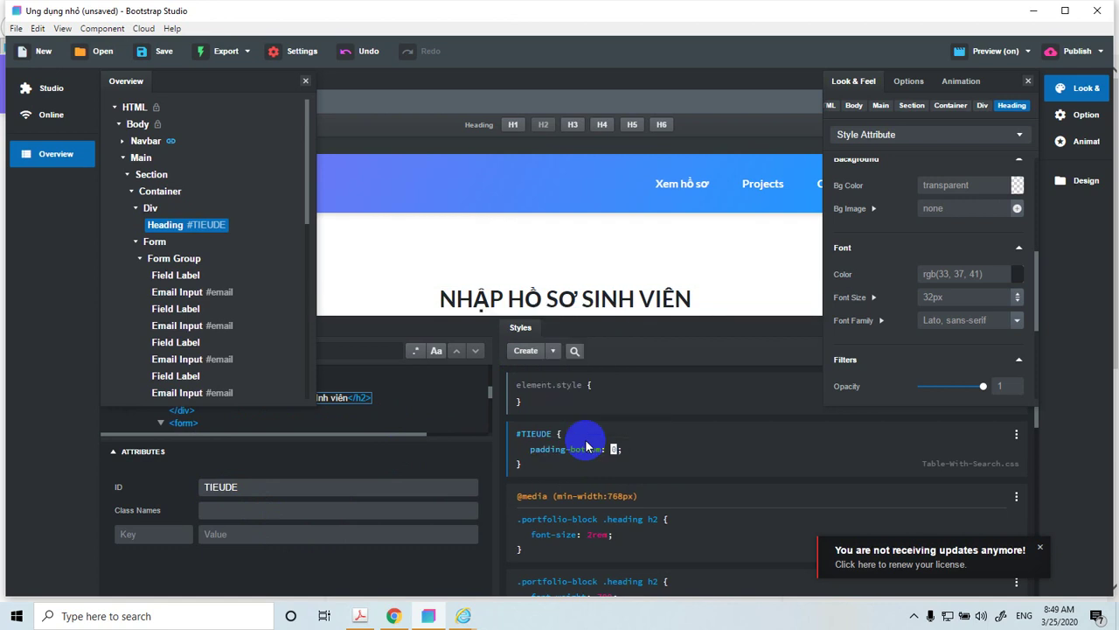
key(Return)
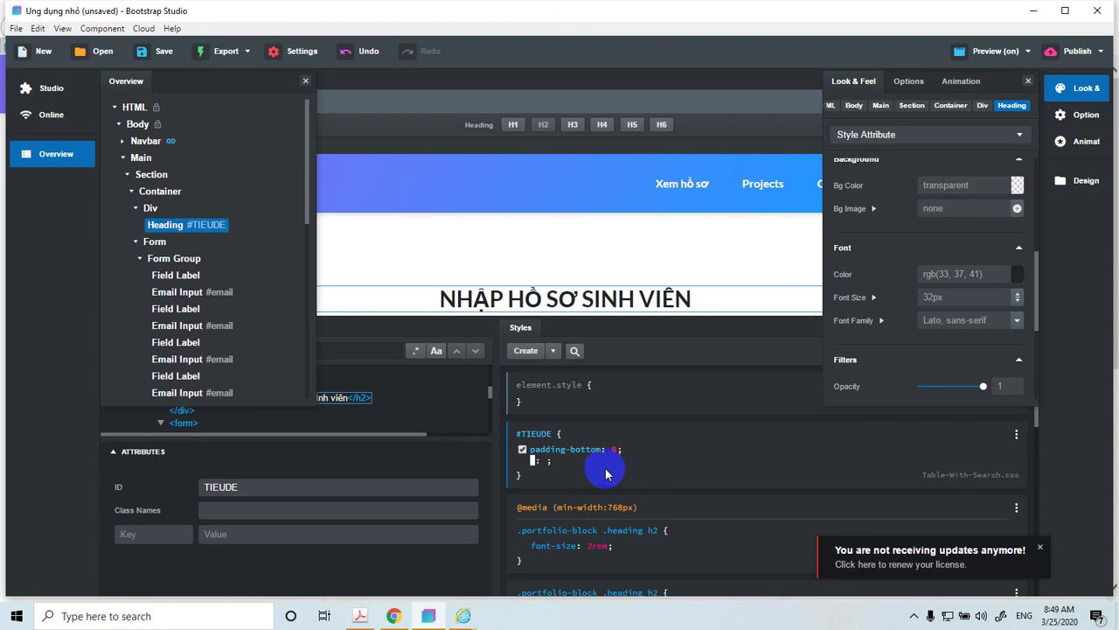
click(630, 449)
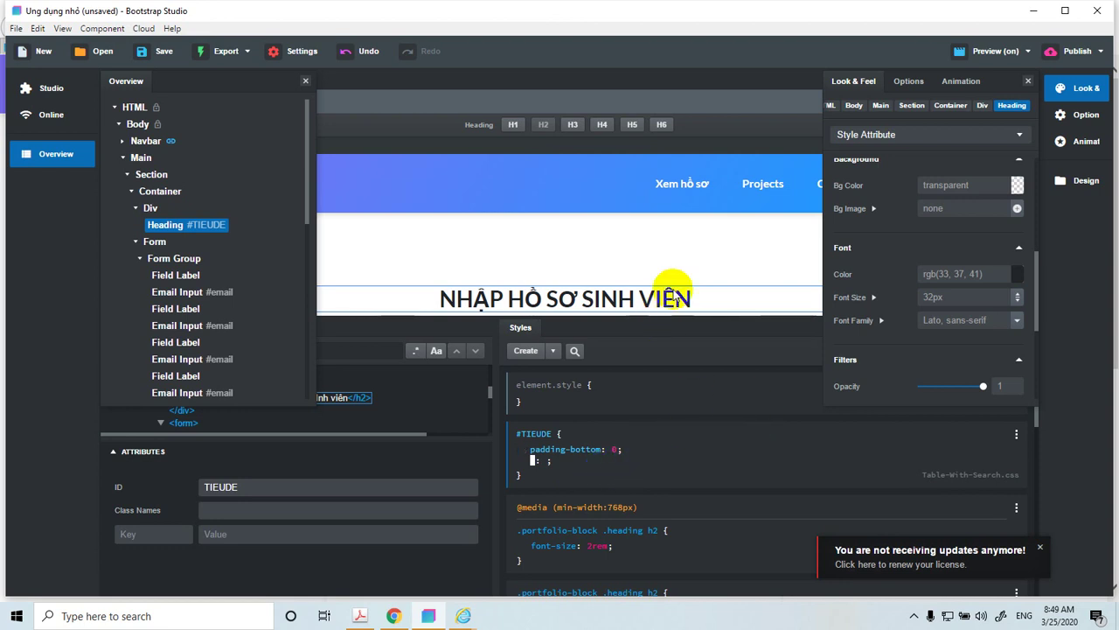
- Select the Navbar Collapse, close the Overview and Look & Feel panes, and set the canvas to the 992px laptop width
click(519, 193)
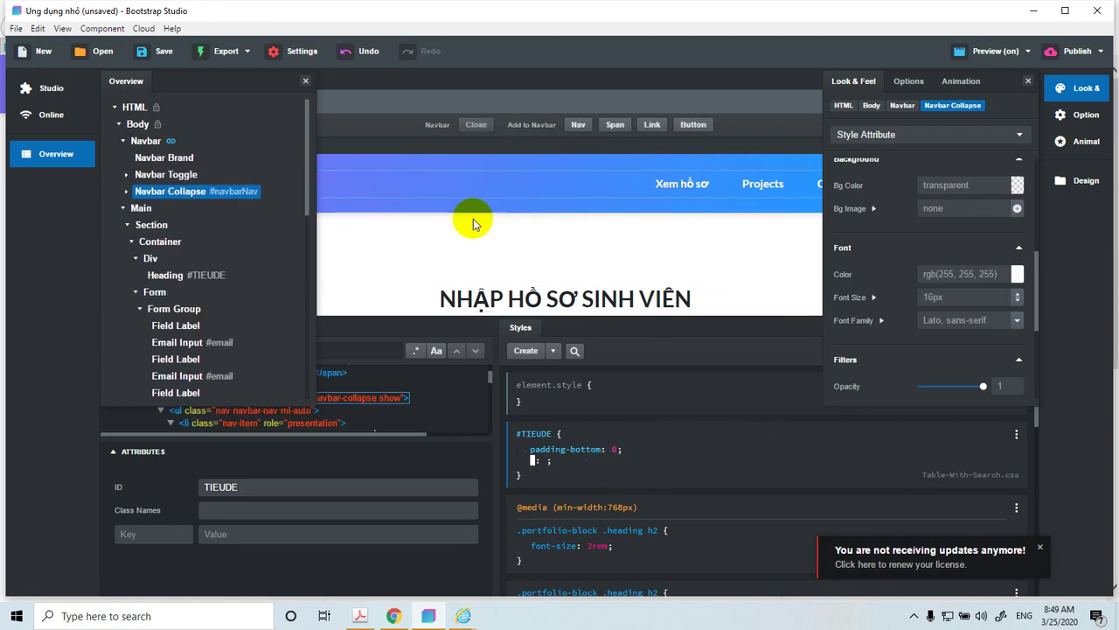
click(305, 80)
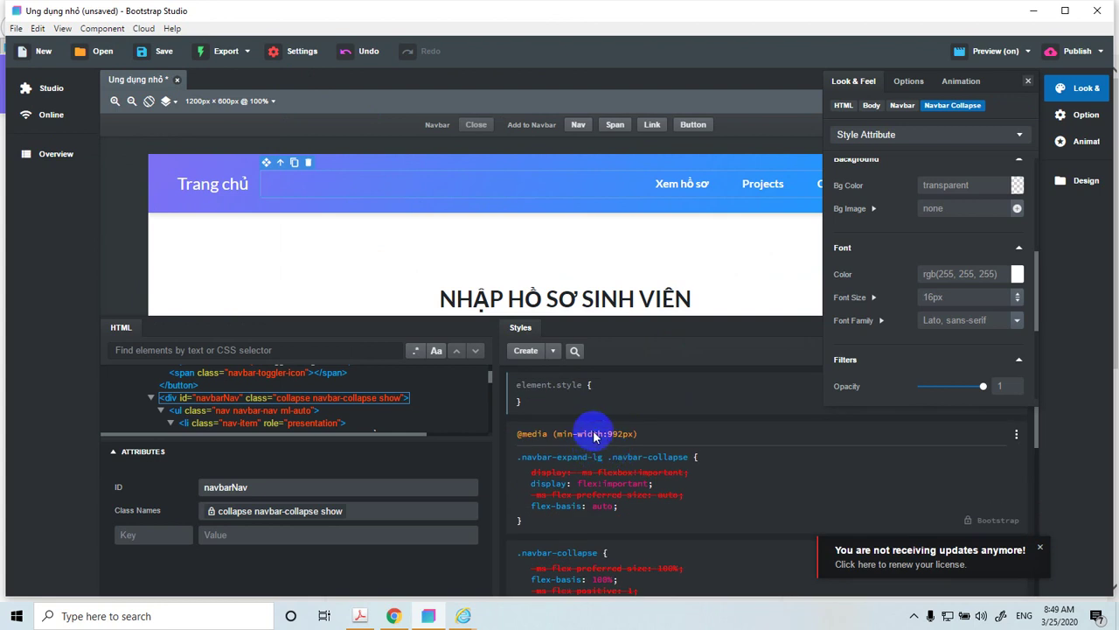
click(1027, 83)
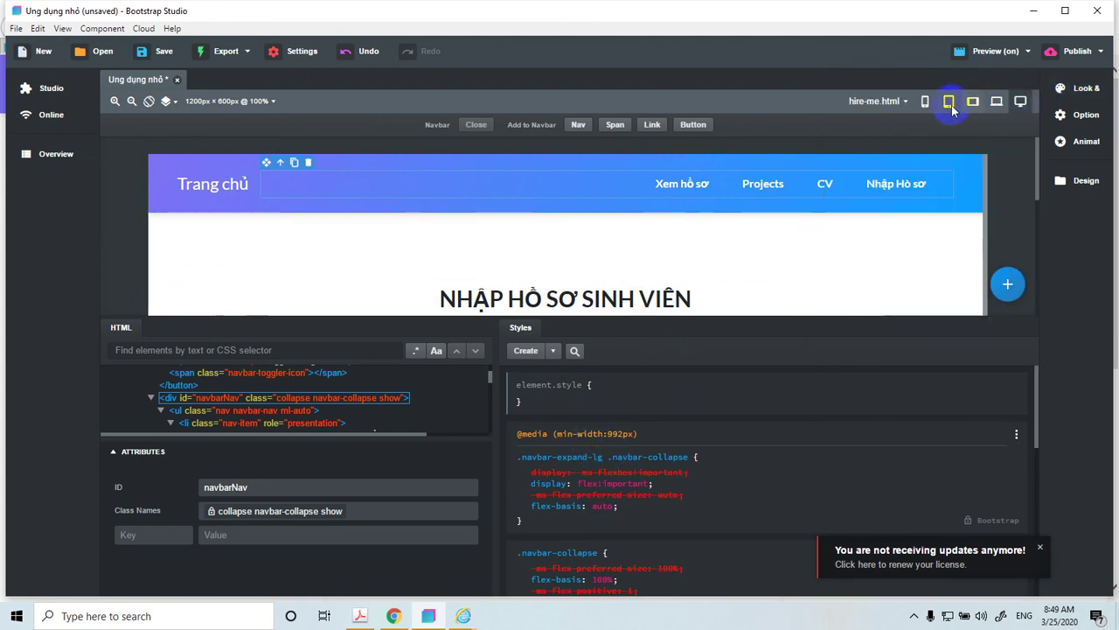
click(997, 101)
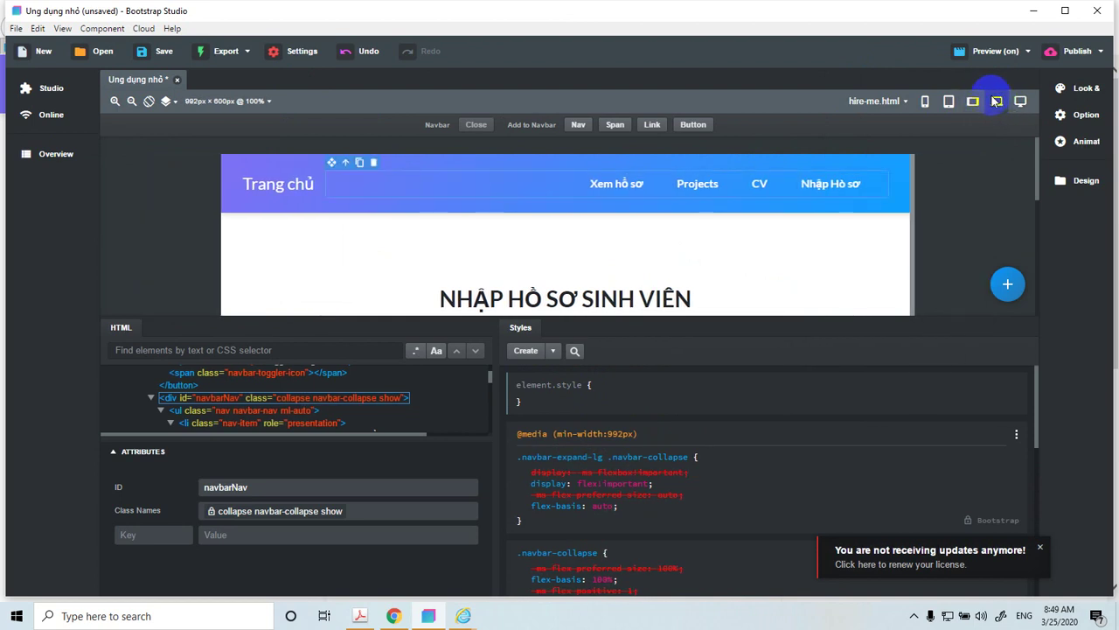
click(1016, 434)
mouse_move(997, 446)
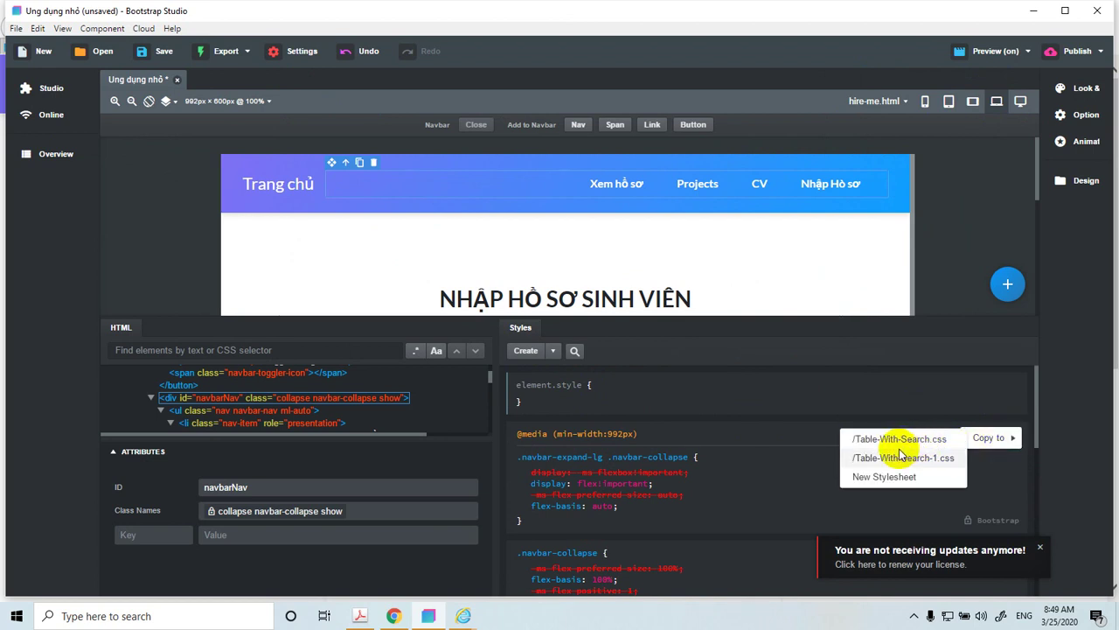
click(870, 482)
click(870, 482)
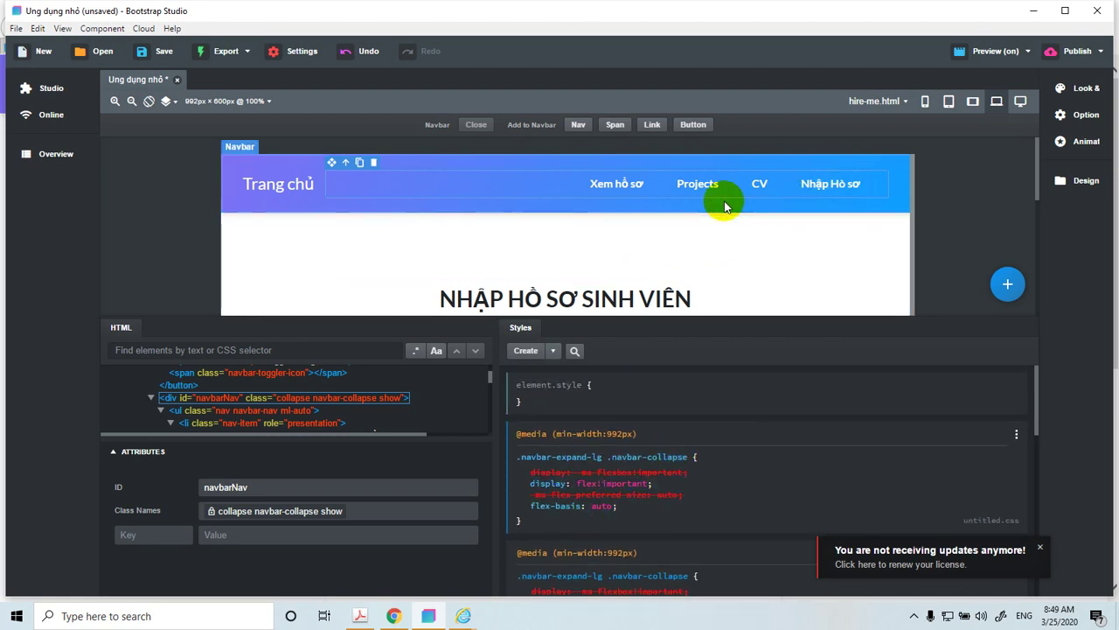
- Preview the page at the 768px tablet width and at the 360px phone width
click(948, 104)
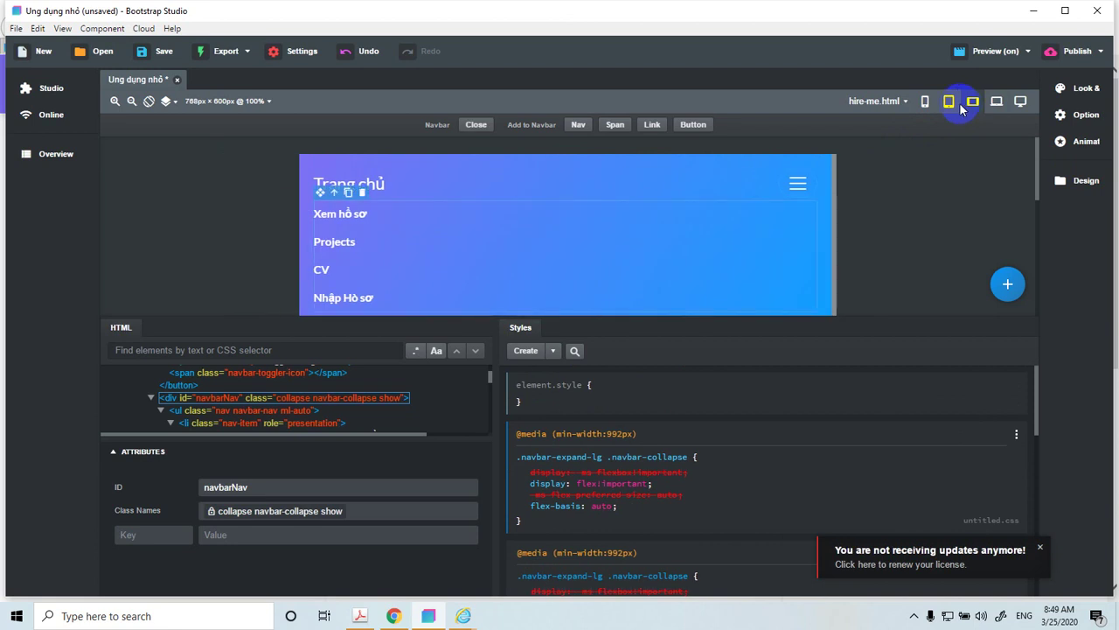
click(926, 101)
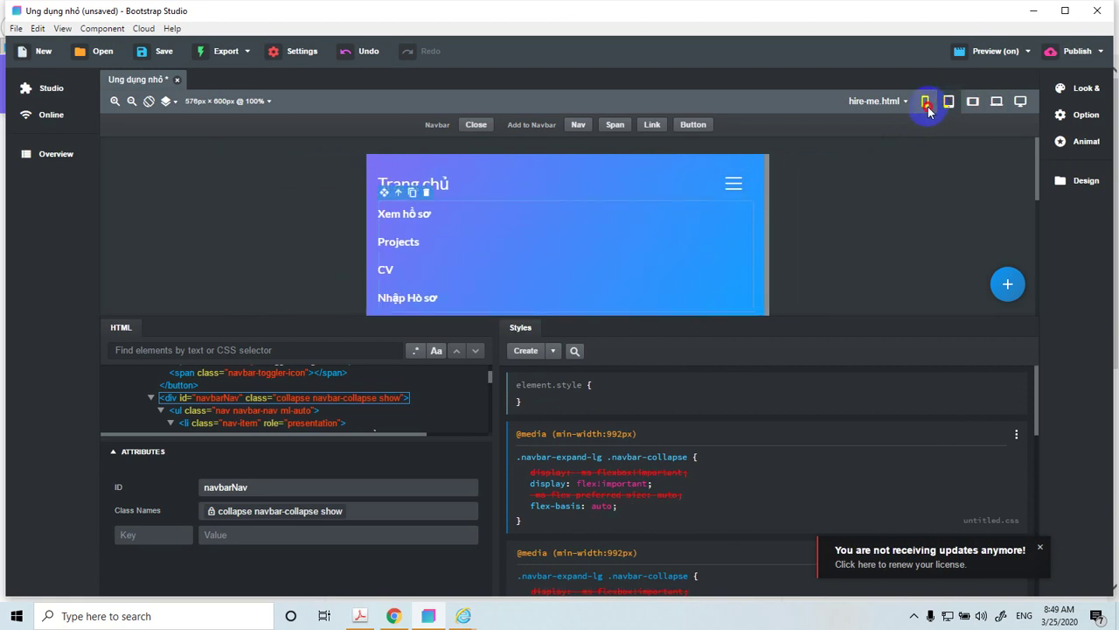
scroll(791, 201, down, 4)
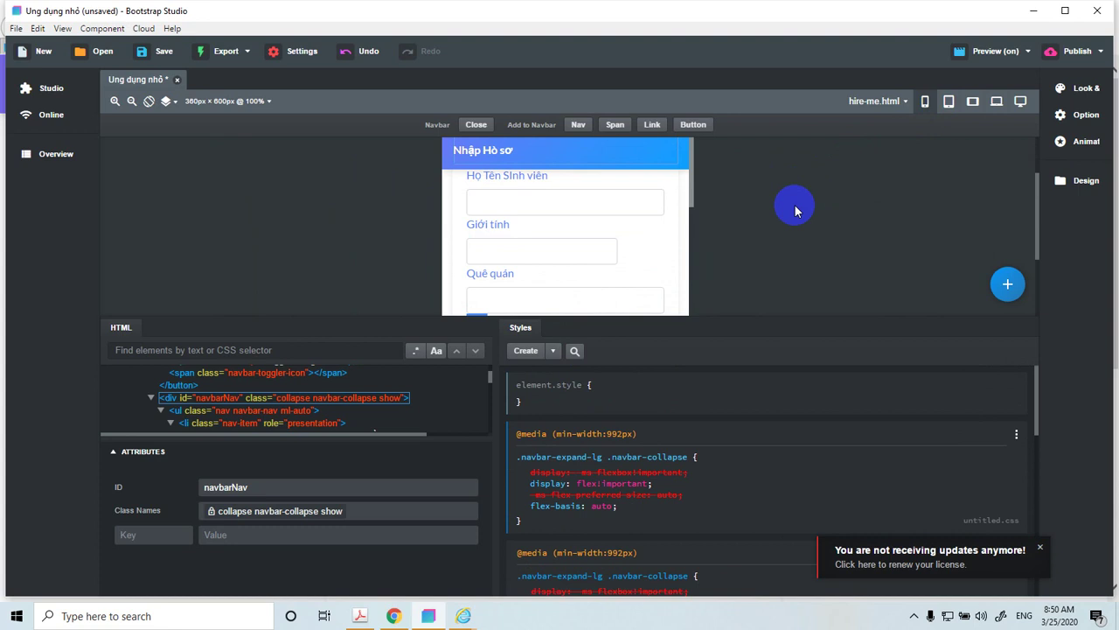
double_click(632, 434)
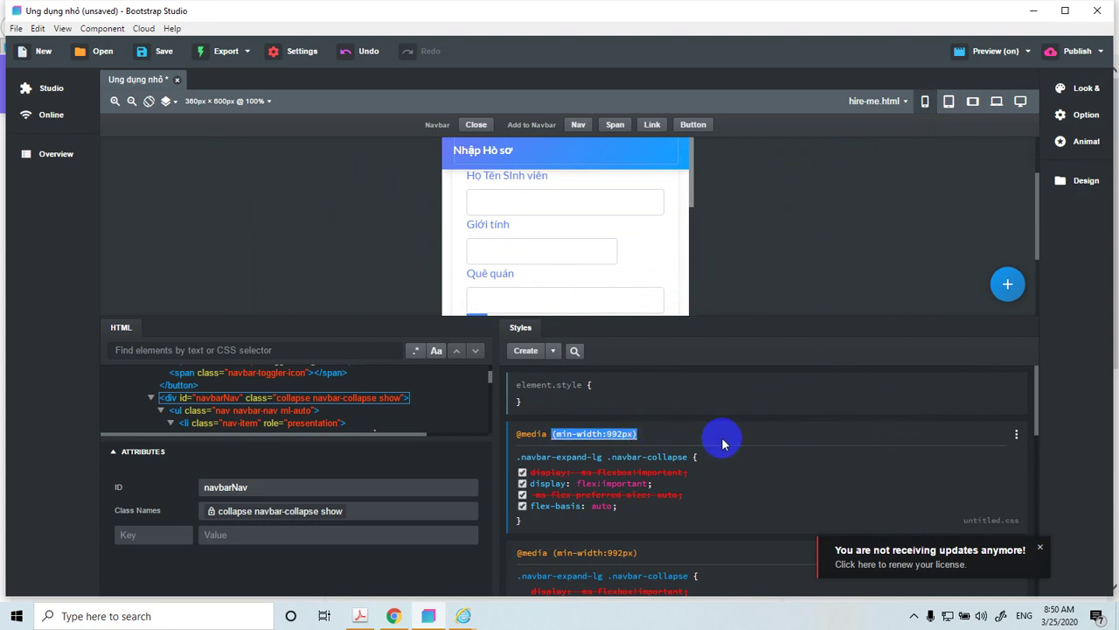
click(1015, 435)
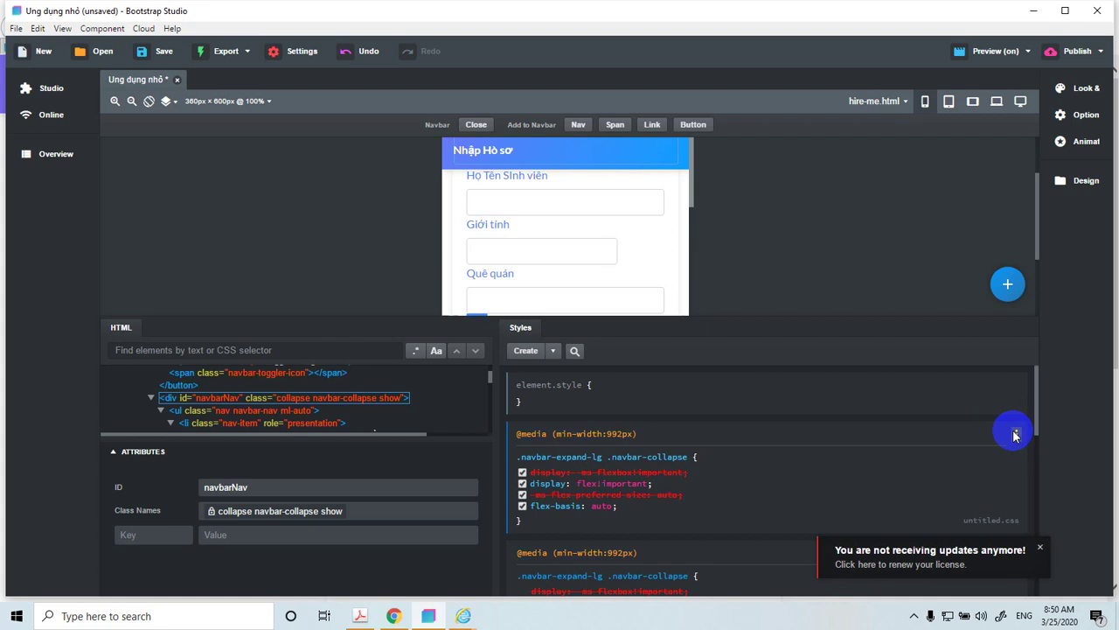
click(708, 511)
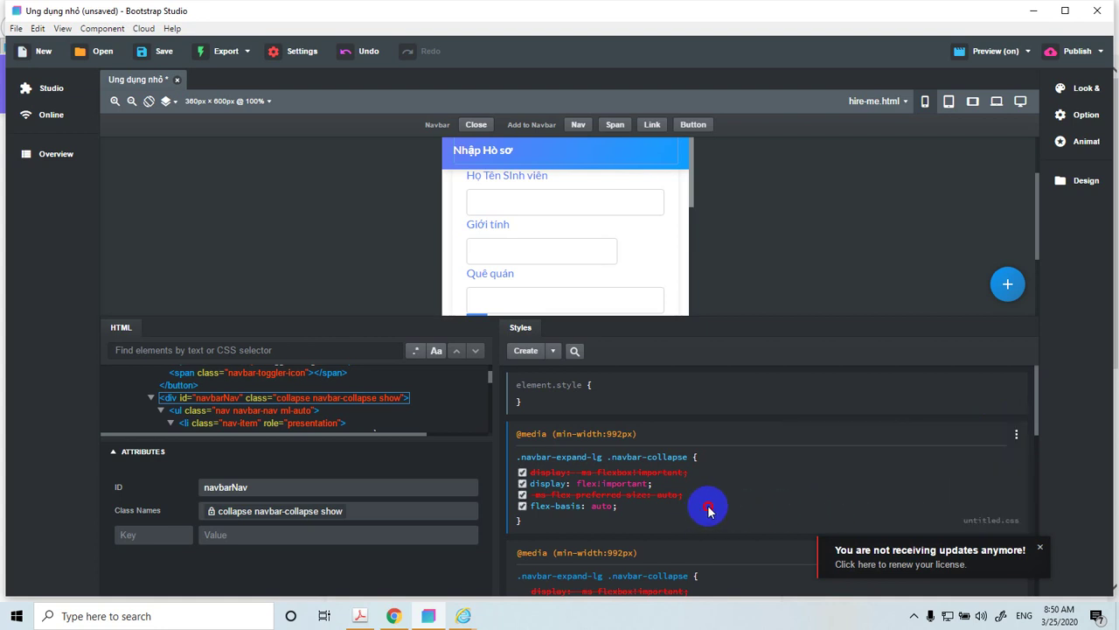
scroll(731, 477, down, 5)
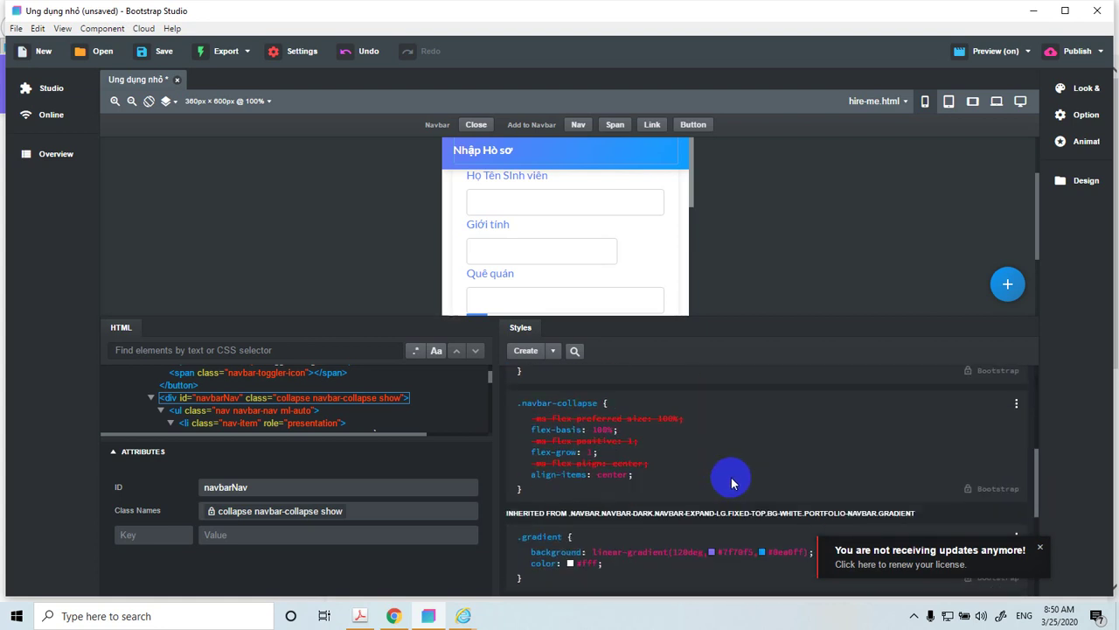
scroll(731, 477, down, 5)
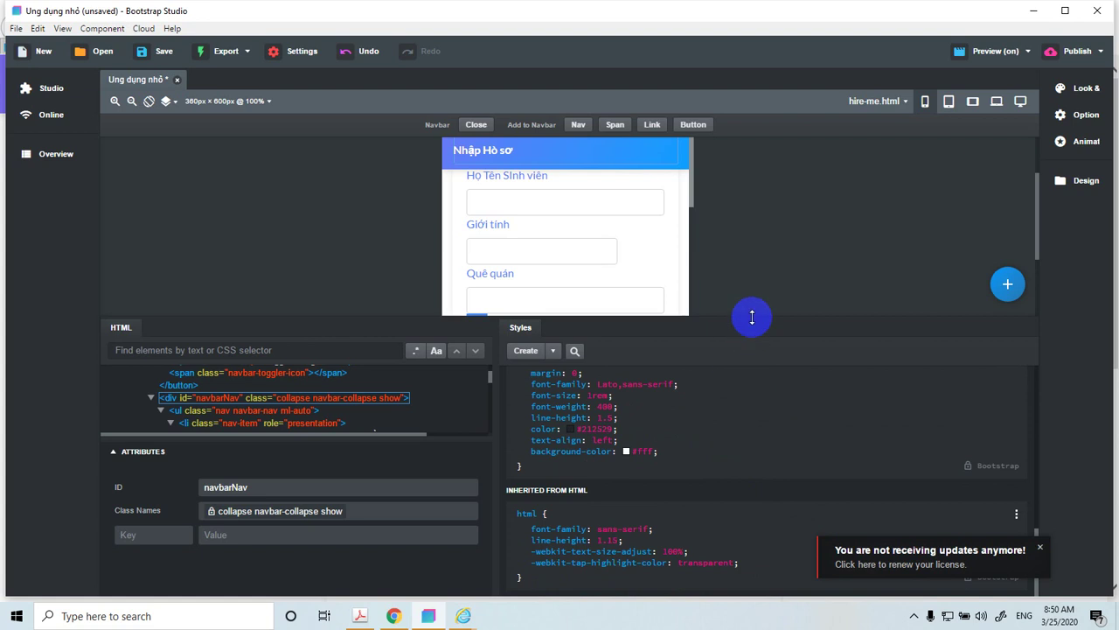
- Enlarge the canvas area and look over the navbar menu, entry form and student table at phone width
drag(752, 317, 778, 490)
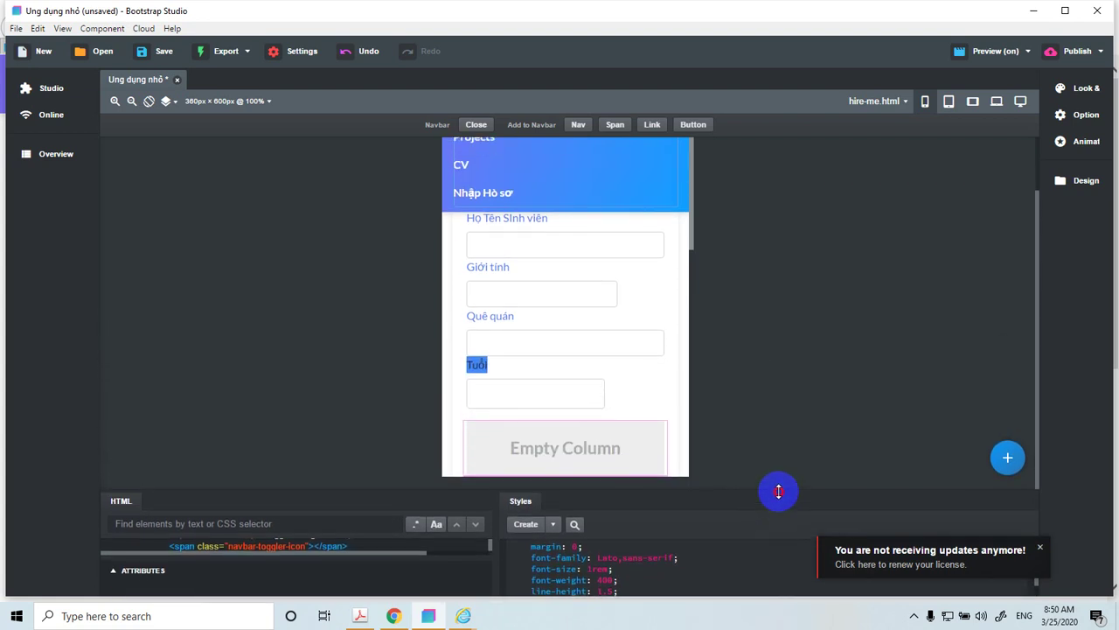
scroll(662, 376, down, 5)
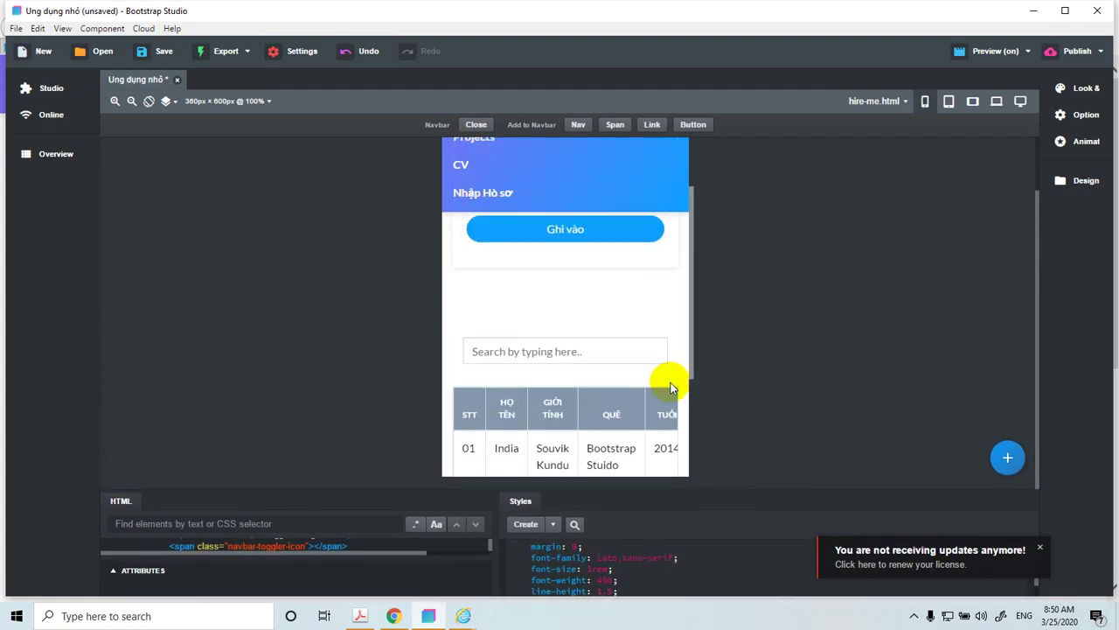
scroll(670, 384, down, 3)
scroll(669, 382, up, 10)
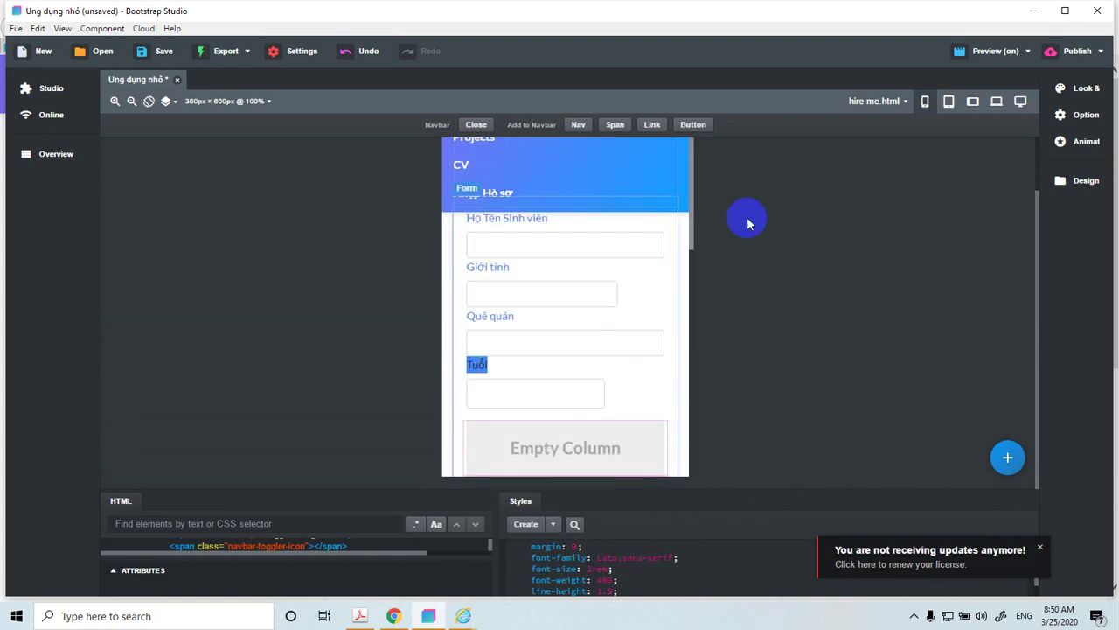
scroll(747, 223, up, 3)
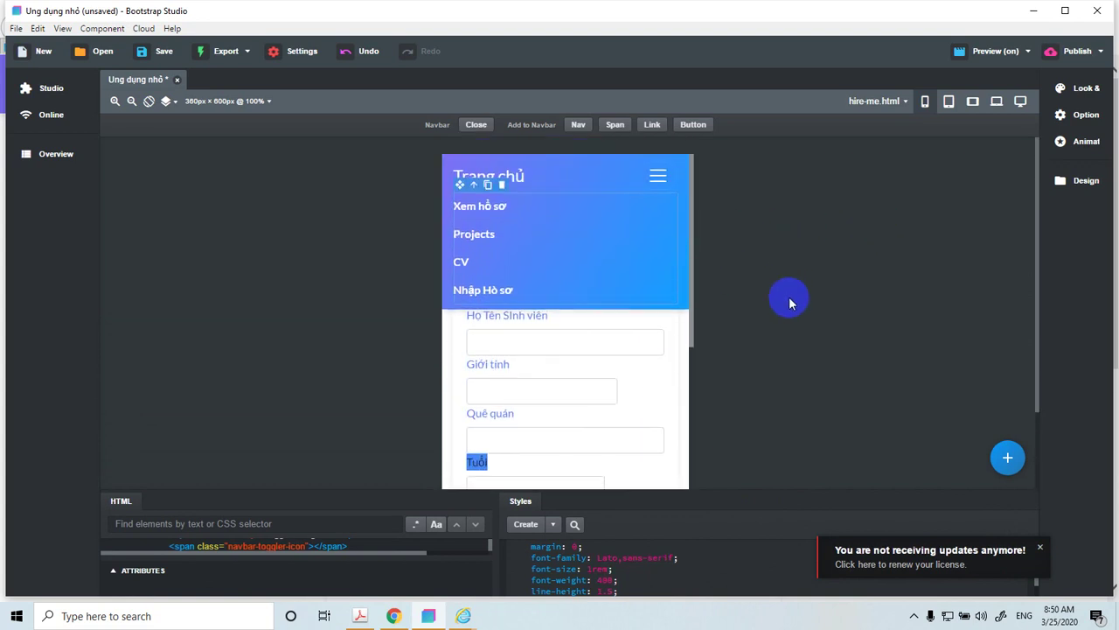
scroll(793, 309, down, 2)
scroll(793, 309, up, 2)
scroll(793, 309, down, 2)
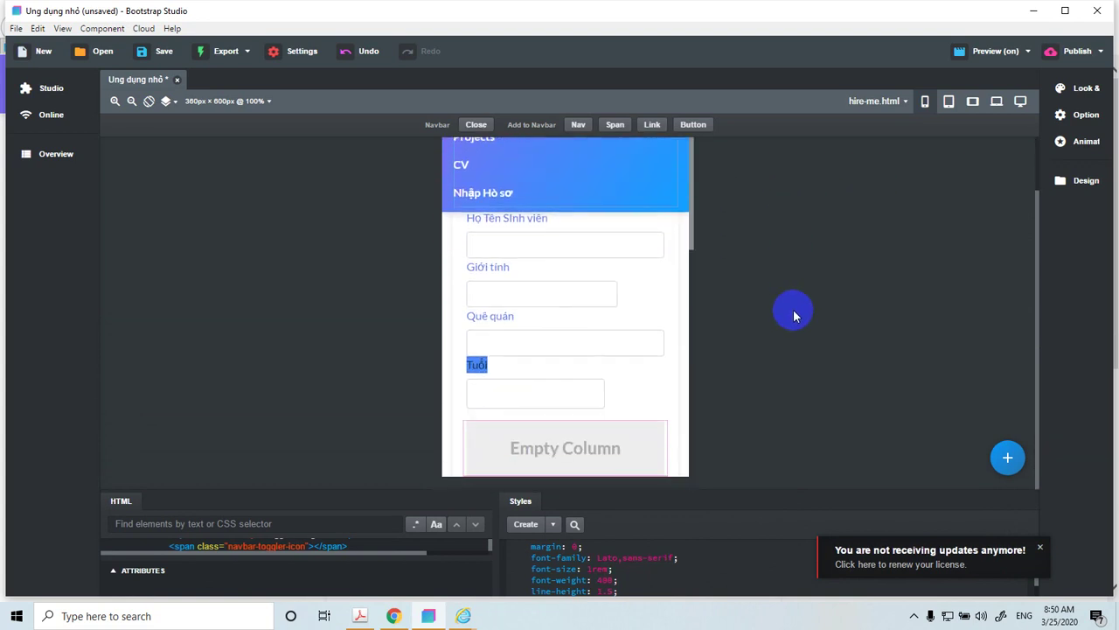
scroll(797, 309, up, 2)
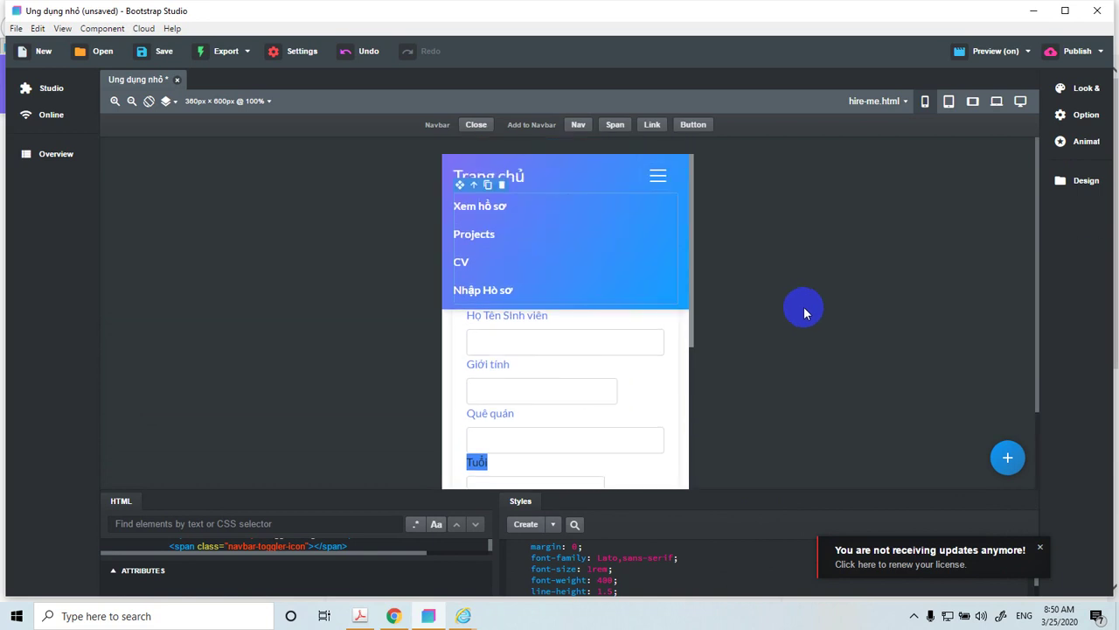
scroll(804, 306, down, 2)
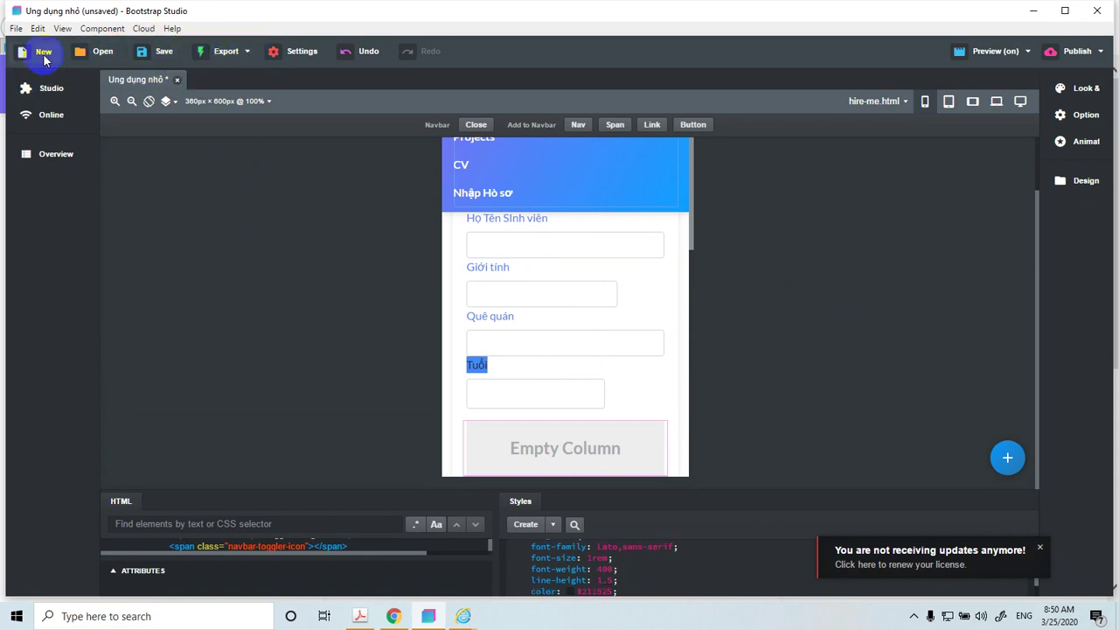
- Dismiss the New Design dialog without creating anything and return the canvas to the 1200px desktop width
click(42, 55)
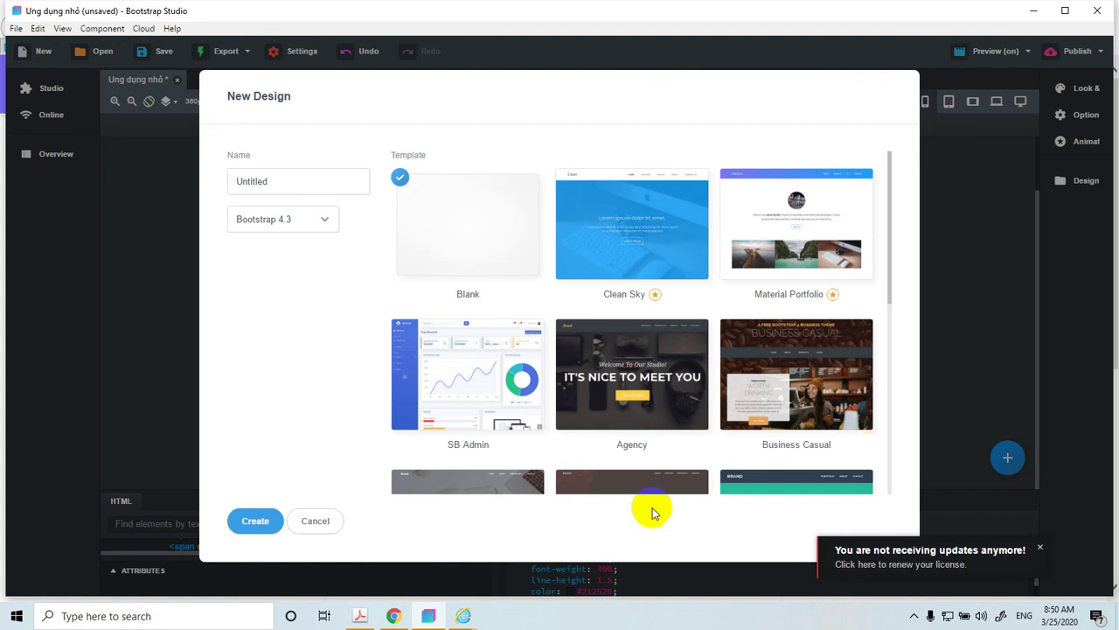
click(315, 520)
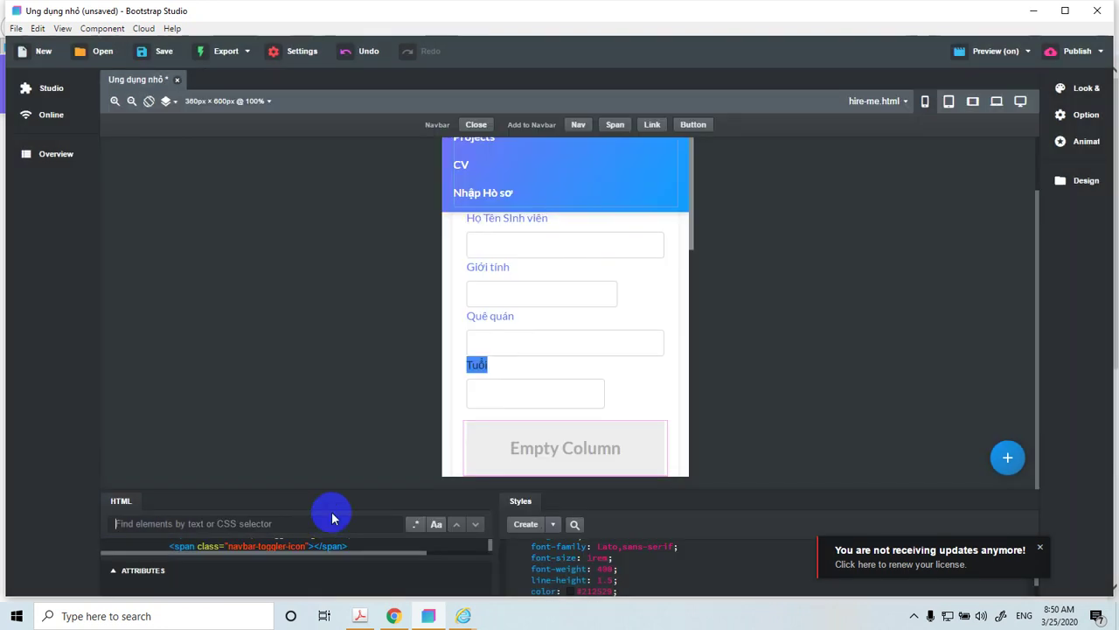
click(1020, 102)
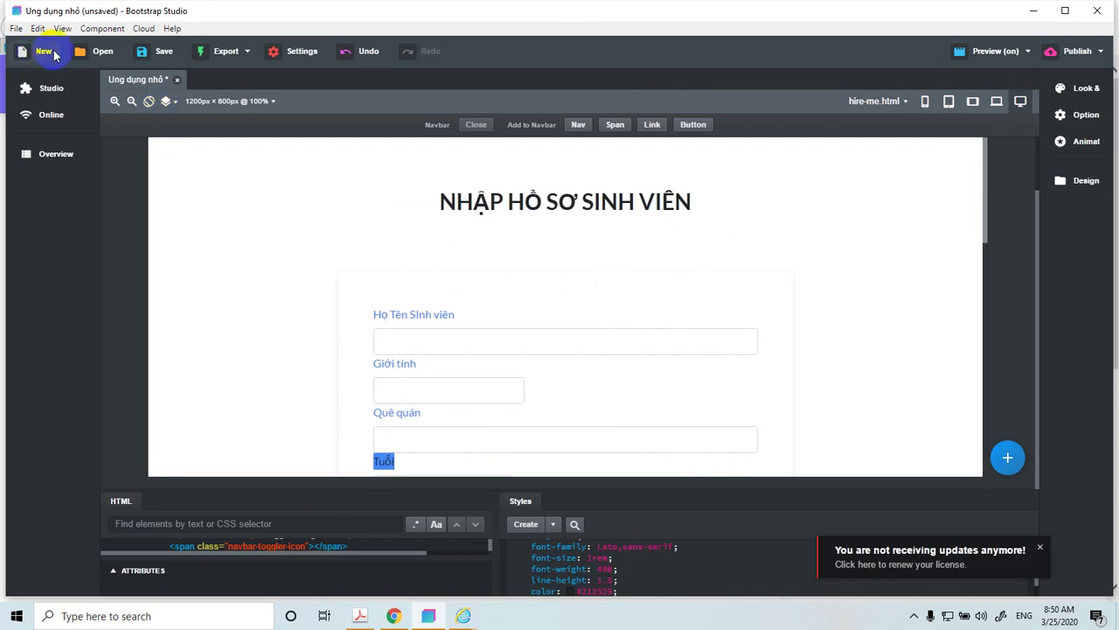
- Open the export settings and create a folder named NHAP DANH SACH inside BAI TAP K64 while choosing the export destination
click(15, 29)
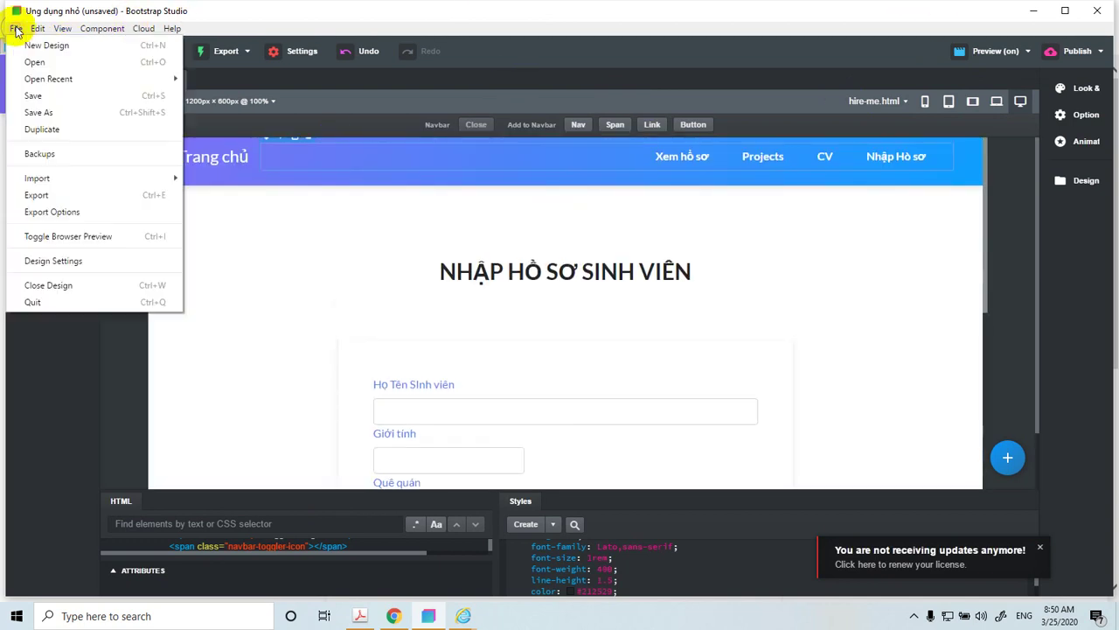
click(60, 200)
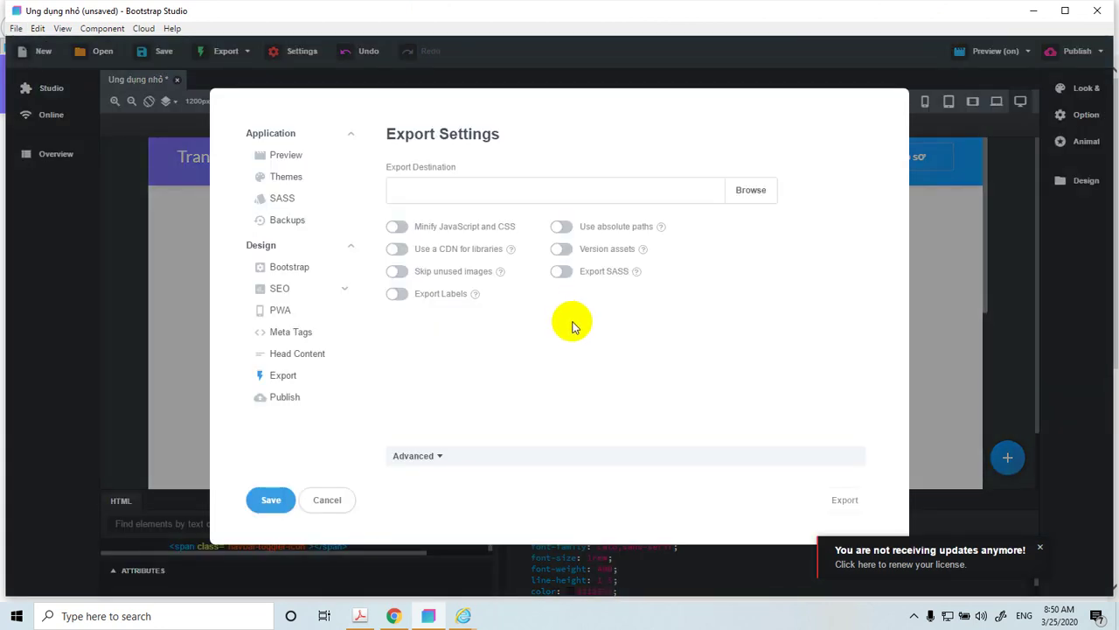
click(754, 194)
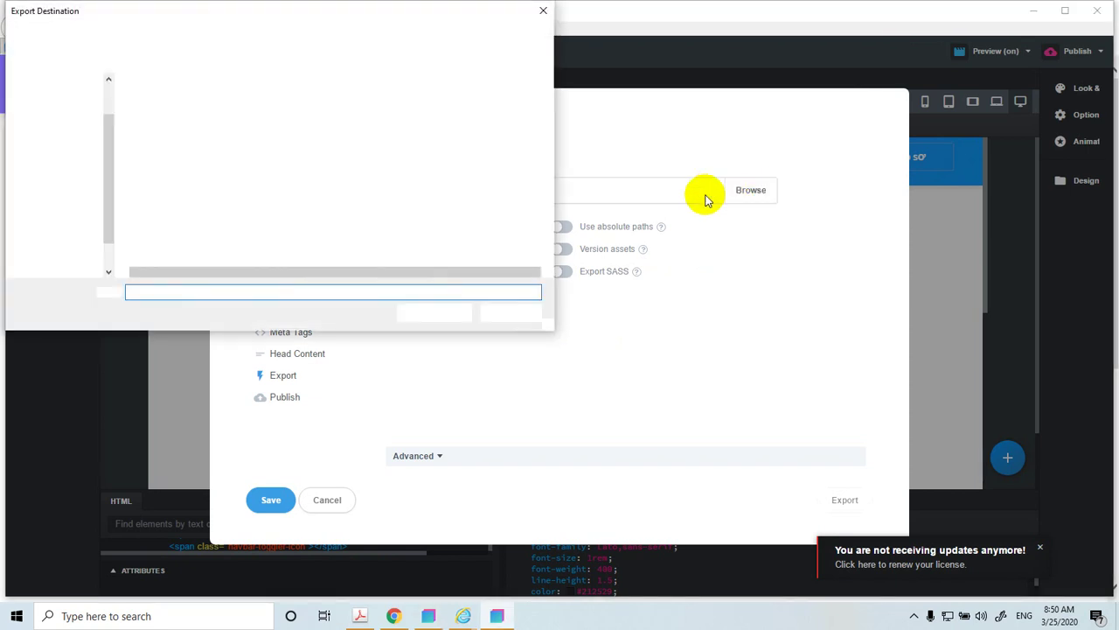
drag(217, 11, 470, 41)
click(320, 165)
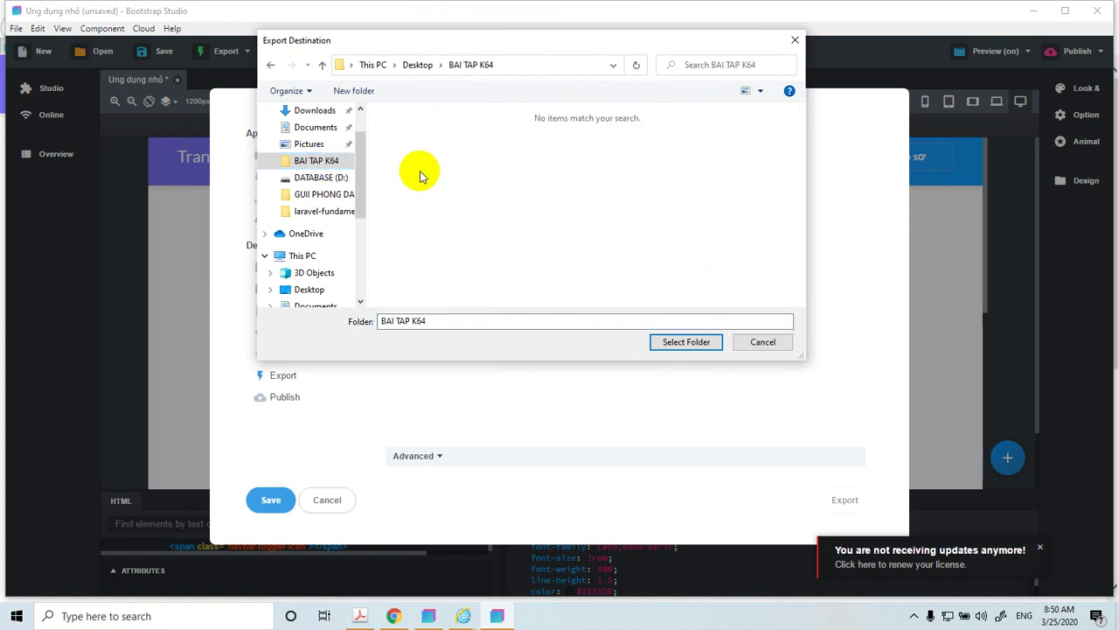
right_click(423, 177)
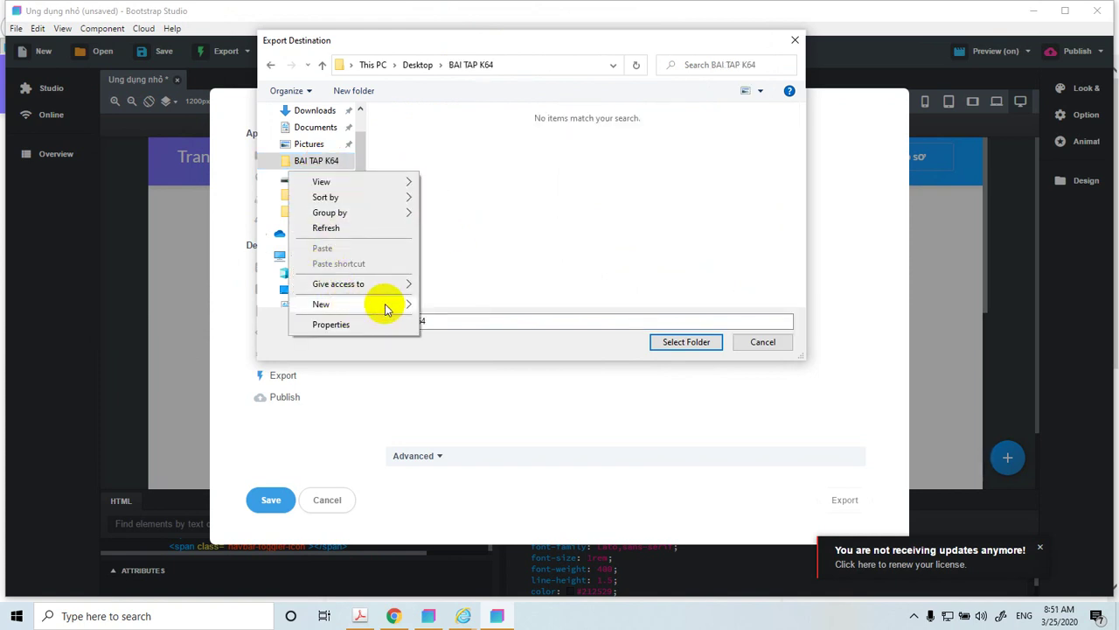
mouse_move(399, 305)
click(452, 306)
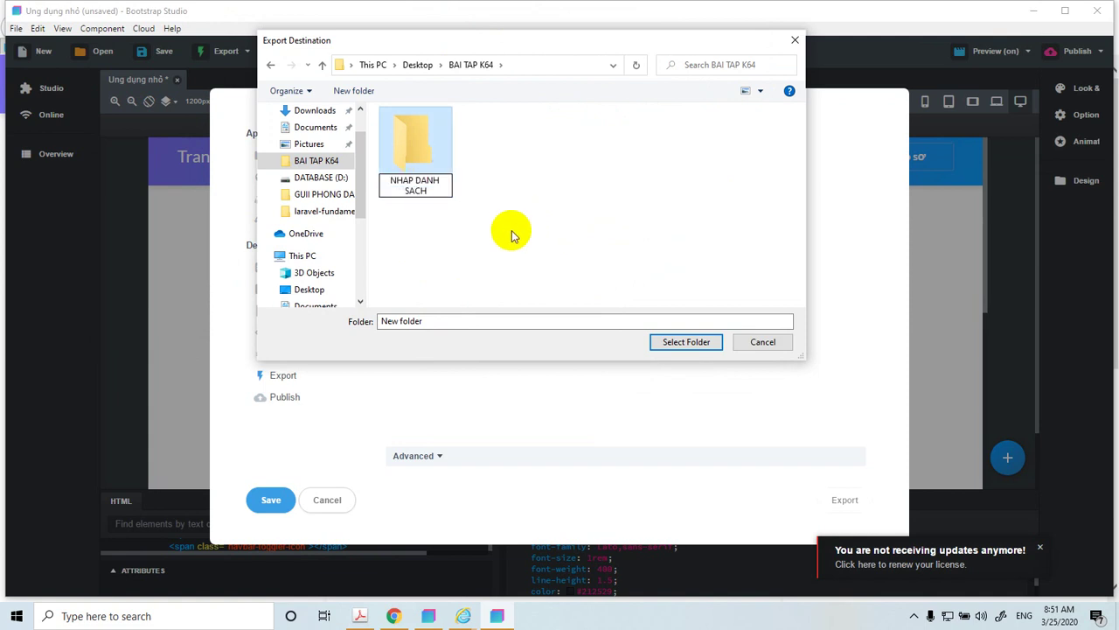
- Rename the new NHAP DANH SACH folder to NHAP
click(410, 188)
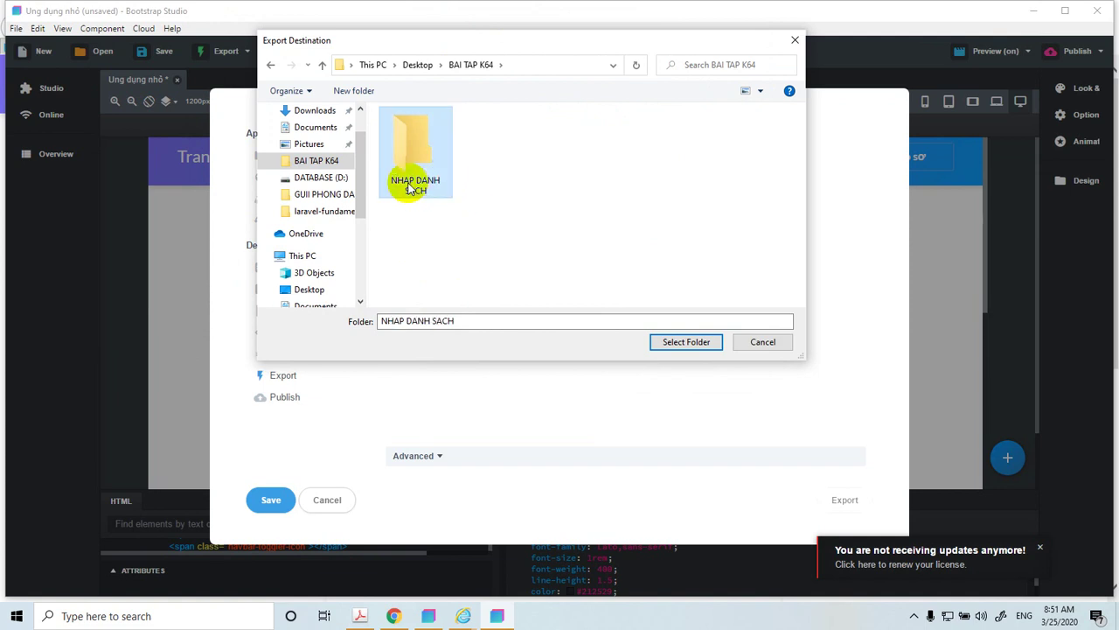
right_click(409, 188)
click(188, 551)
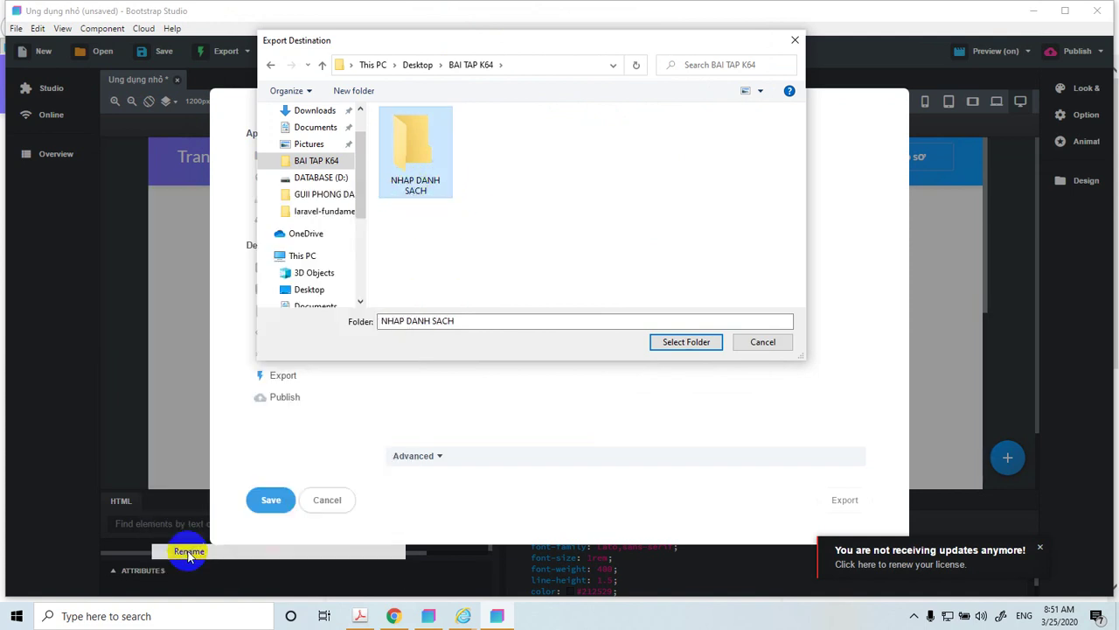
text(N)
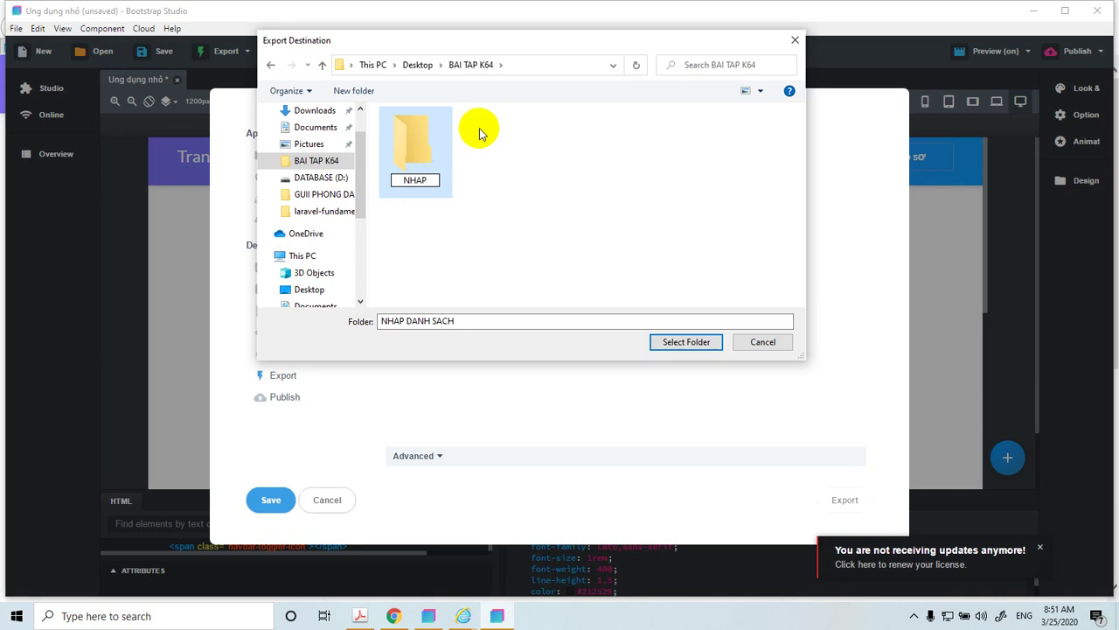
text(HAP)
click(515, 203)
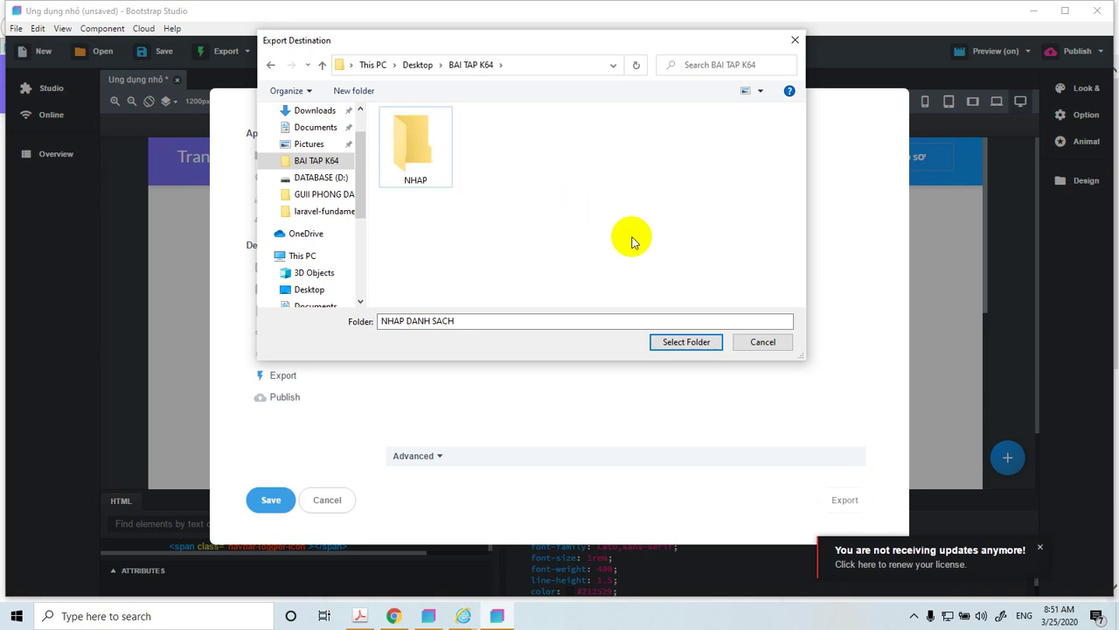
- Try to export the design to BAI TAP K64\NHAP DANH SACH, and save the export settings
click(666, 346)
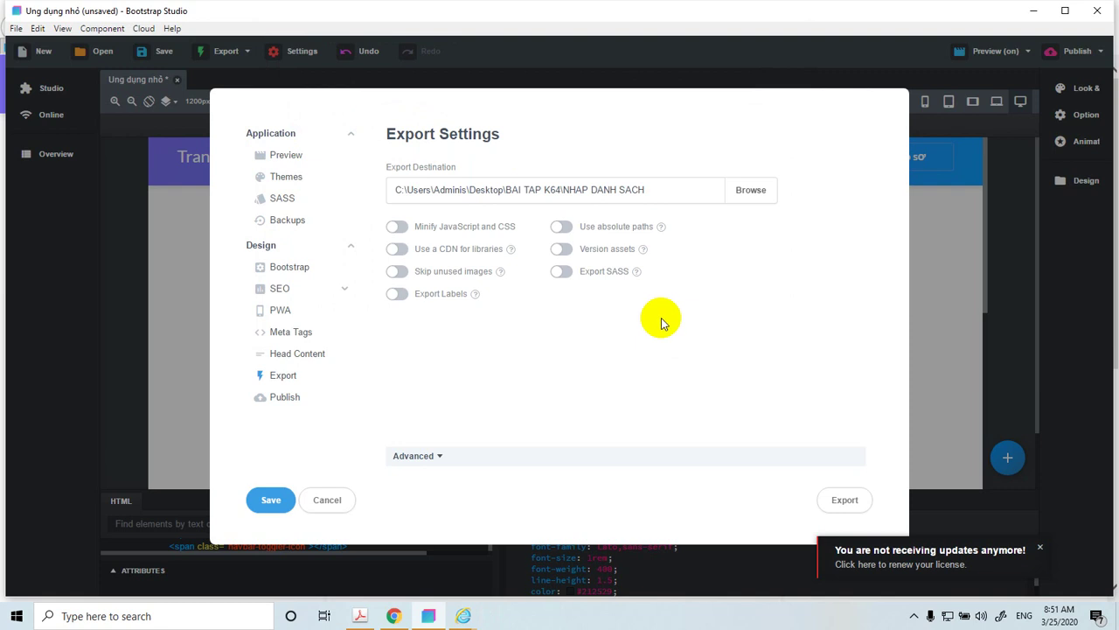
click(836, 505)
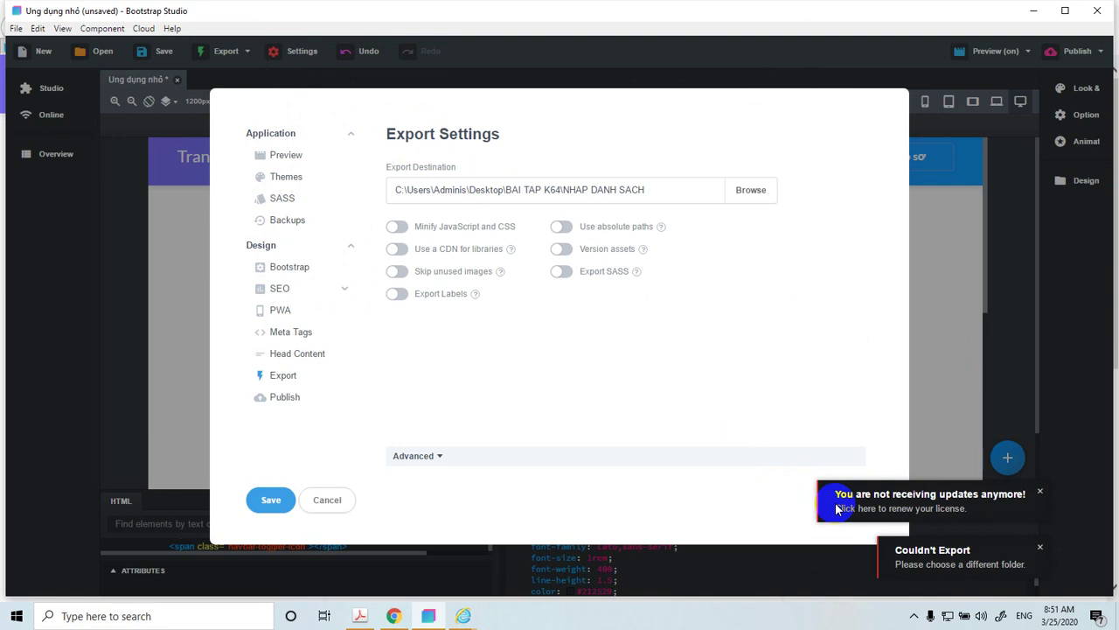
click(273, 506)
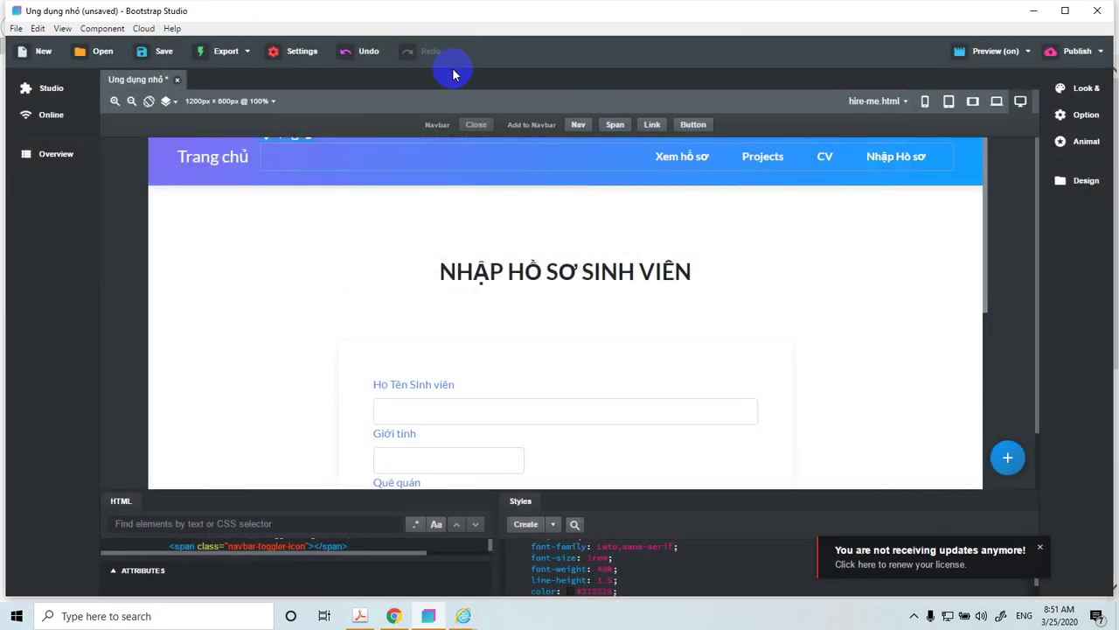
- Set the export destination to the NHAP folder inside BAI TAP K64 and save the export settings
click(15, 28)
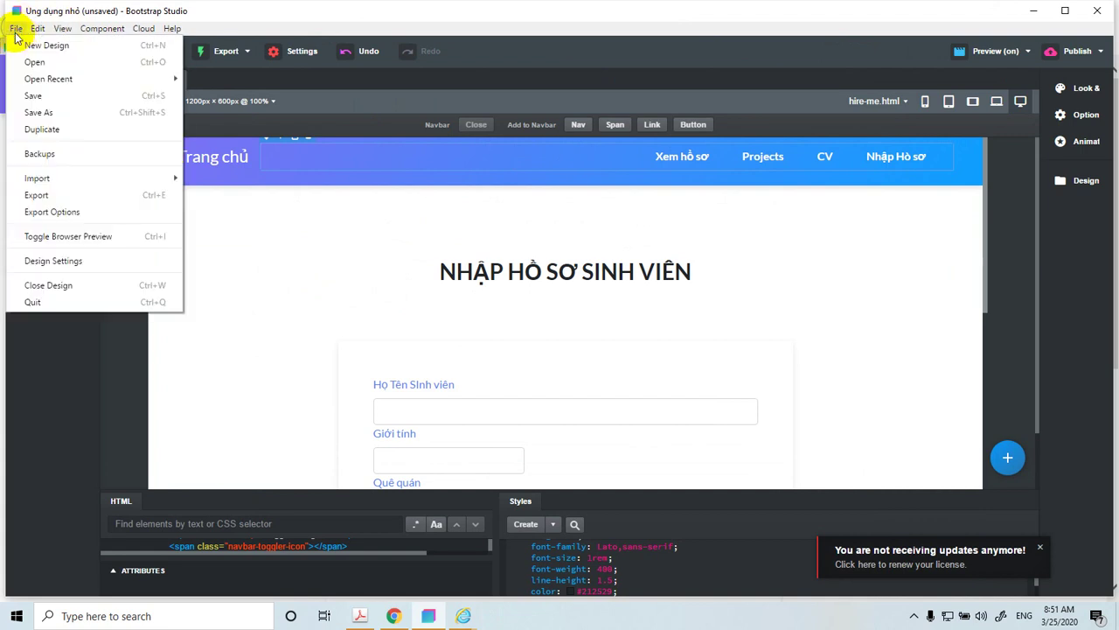
click(50, 208)
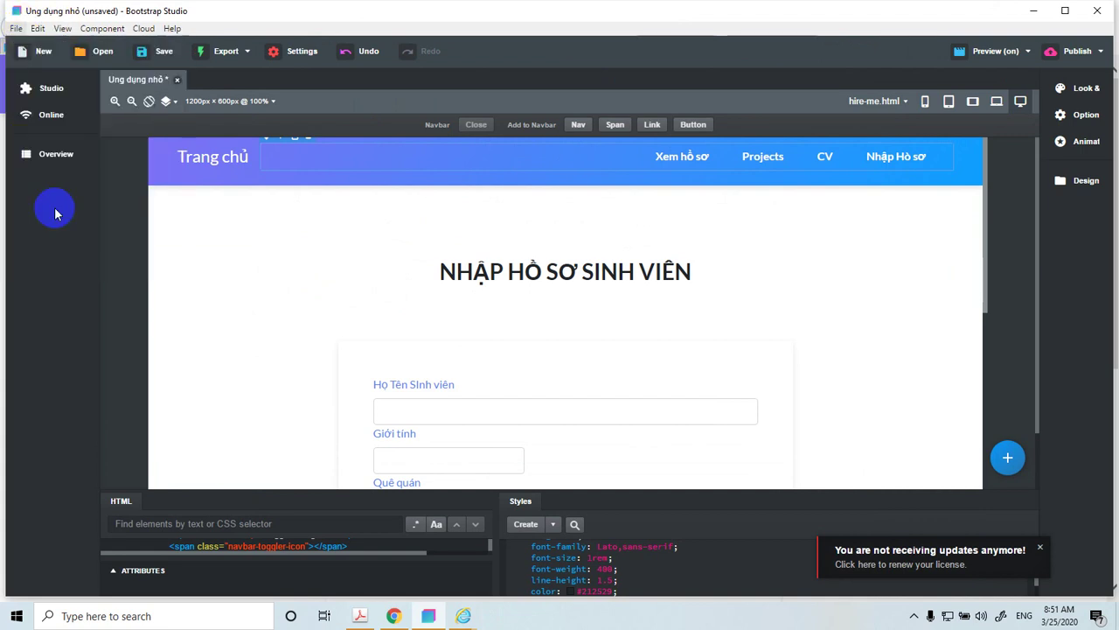
click(768, 192)
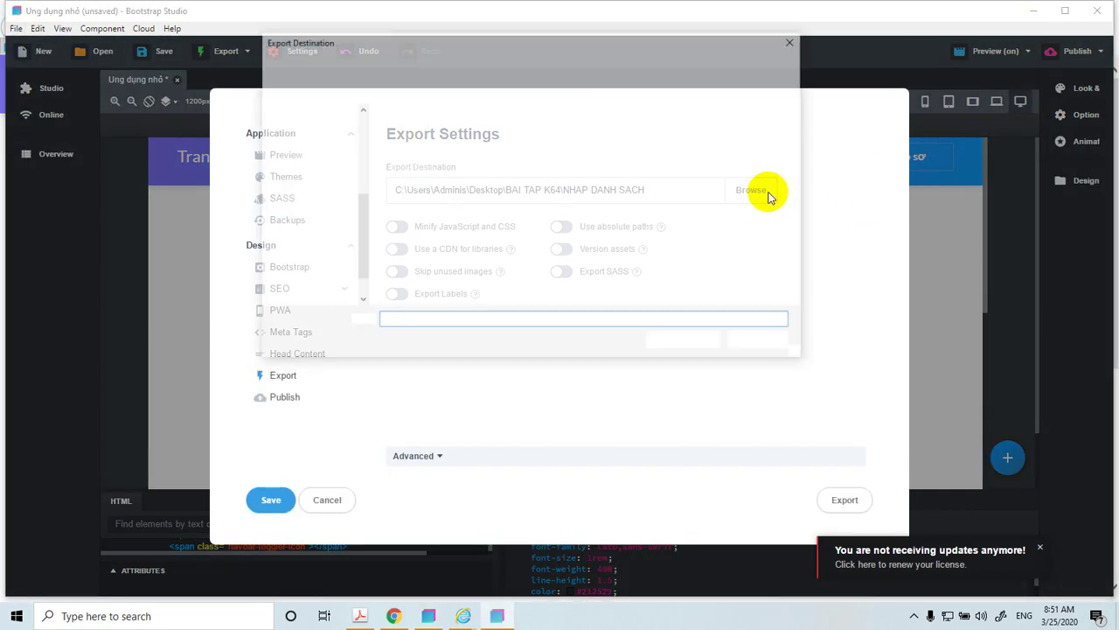
double_click(416, 165)
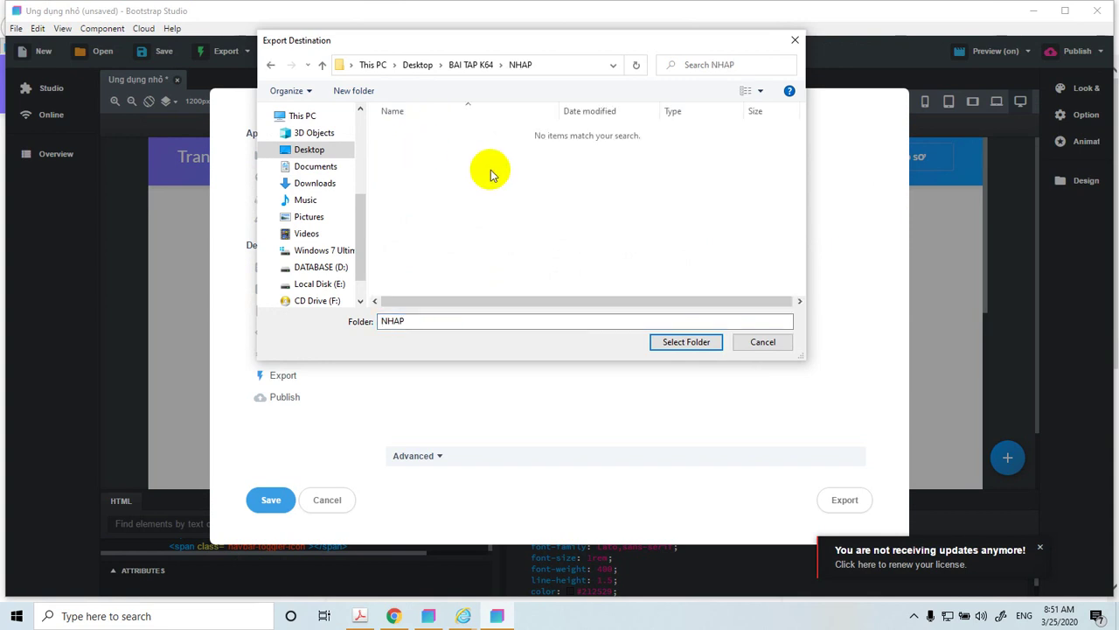
click(674, 341)
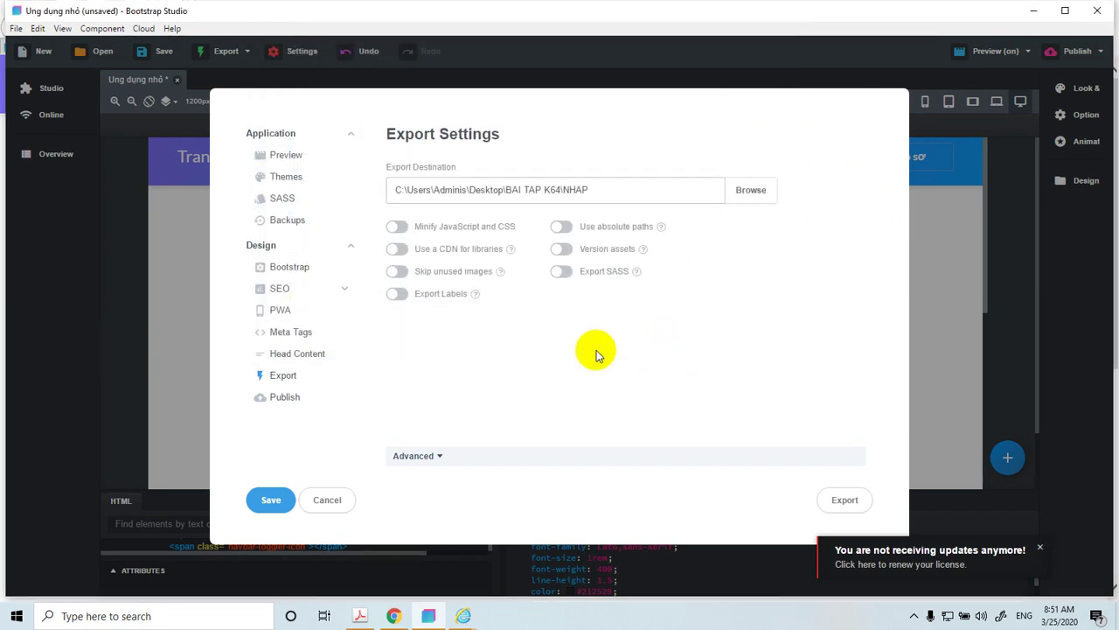
click(271, 503)
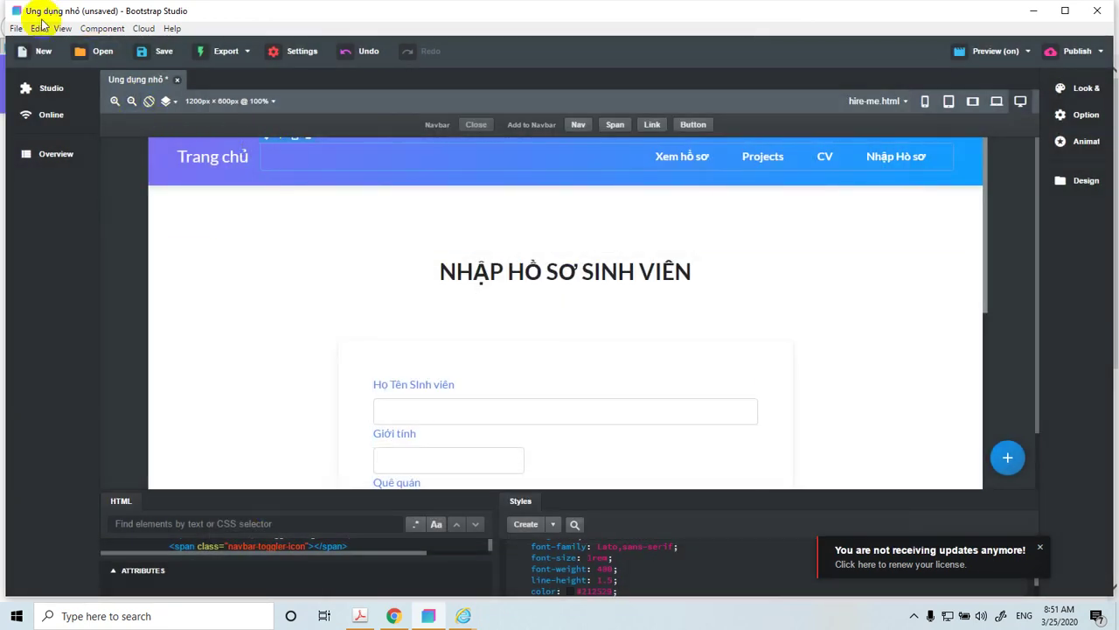
- Export the design to the configured destination folder
click(13, 33)
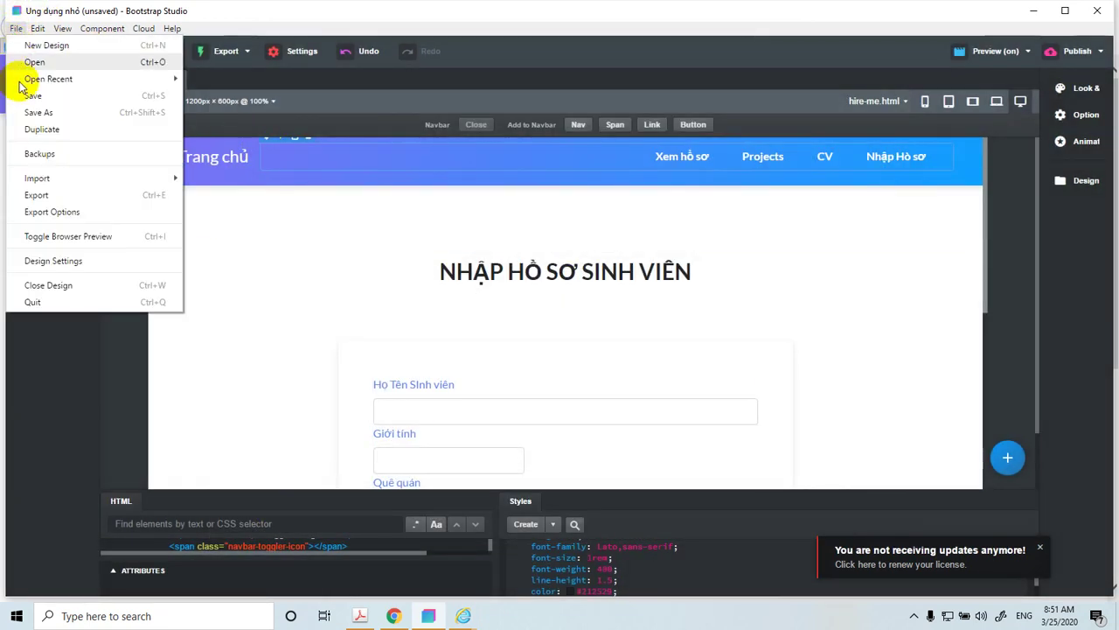
click(71, 197)
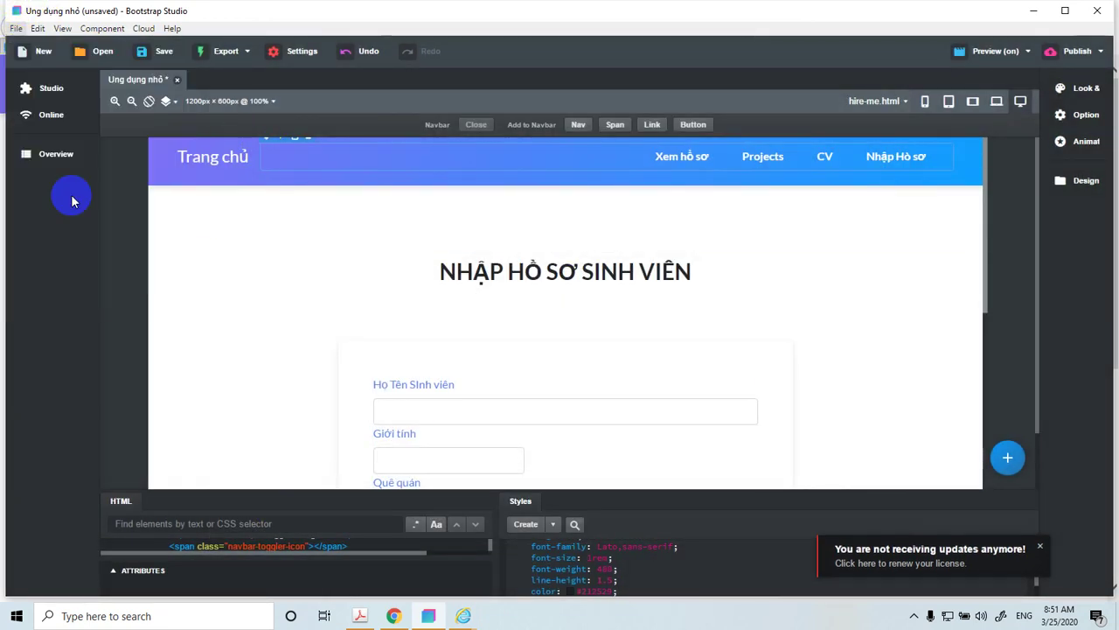
click(922, 566)
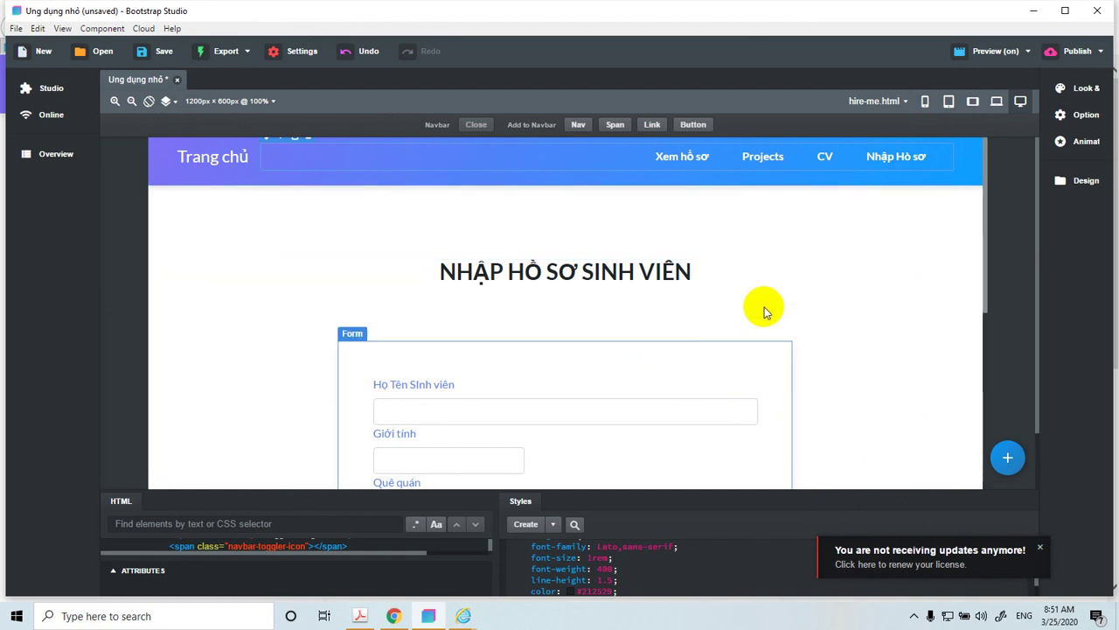
- Minimize the design program and close the Internet Explorer preview with all its tabs
click(1033, 10)
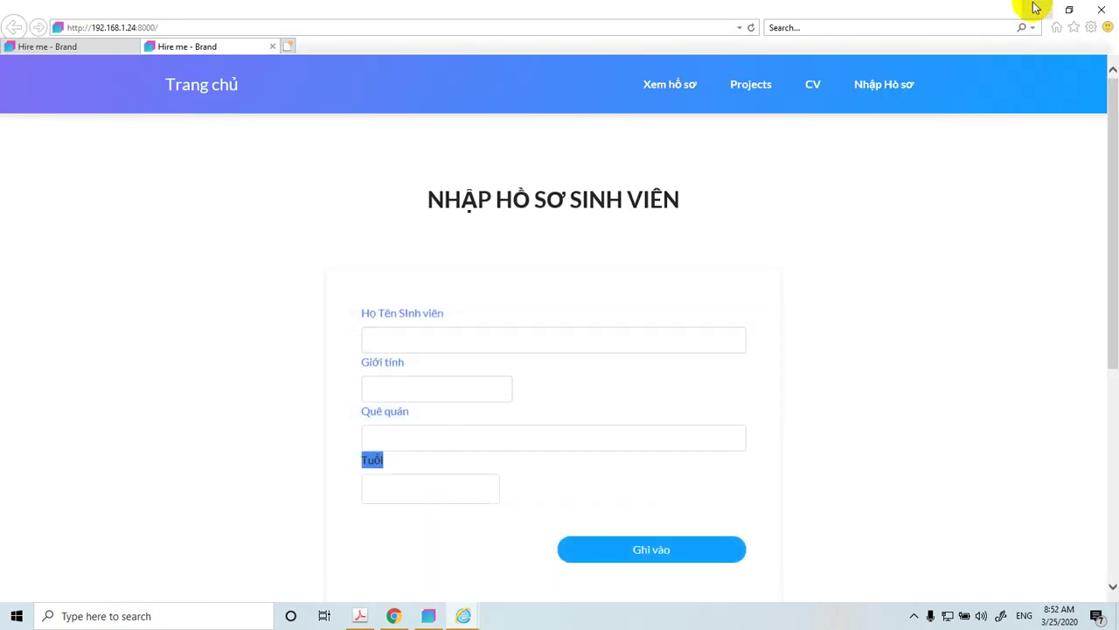
click(1101, 10)
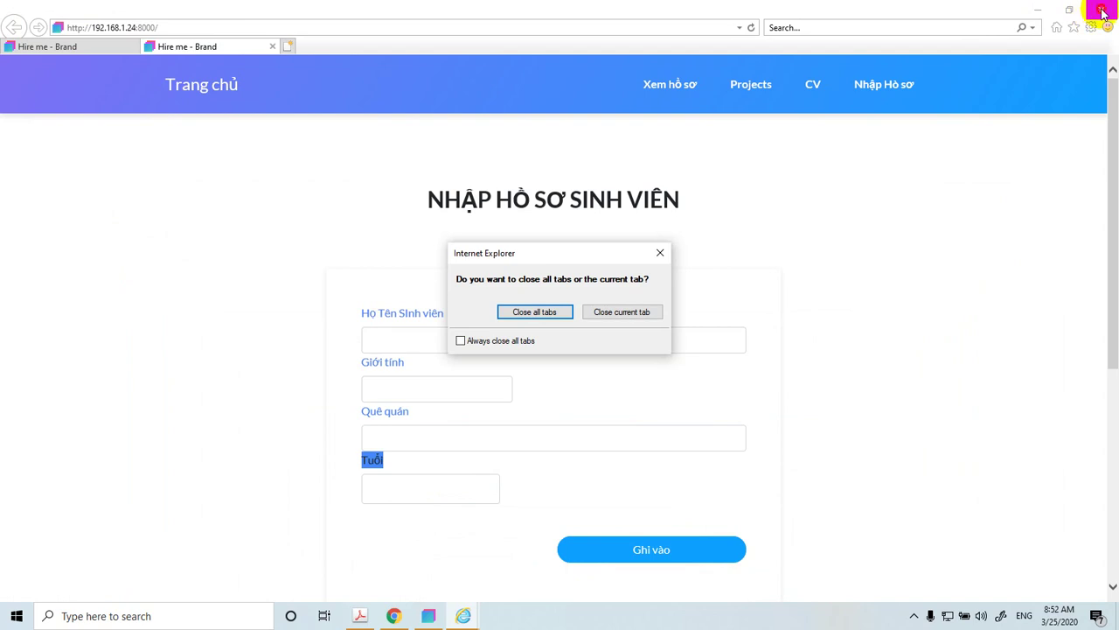
click(535, 312)
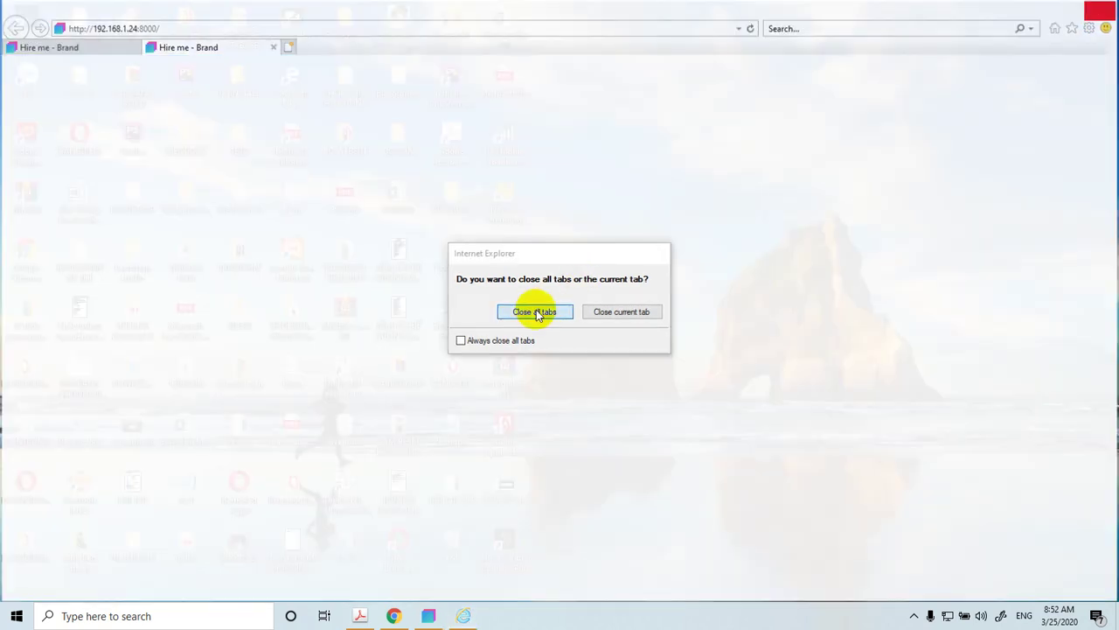
- Open the exported hire-me page in Opera from the NHAP folder inside the desktop folder BAI TAP K64
click(472, 477)
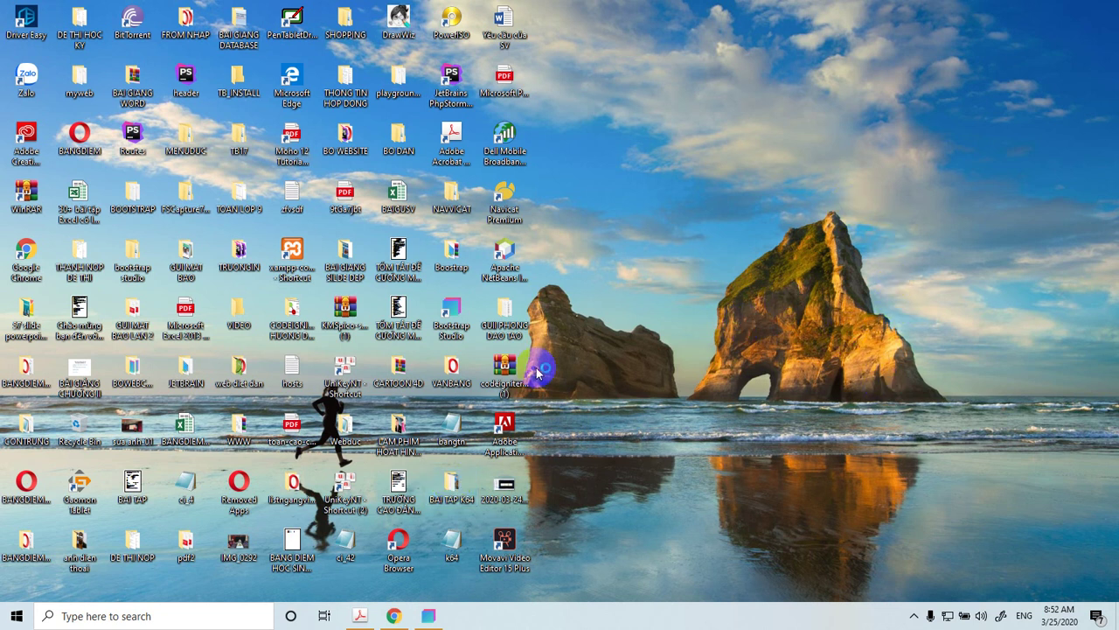
double_click(451, 492)
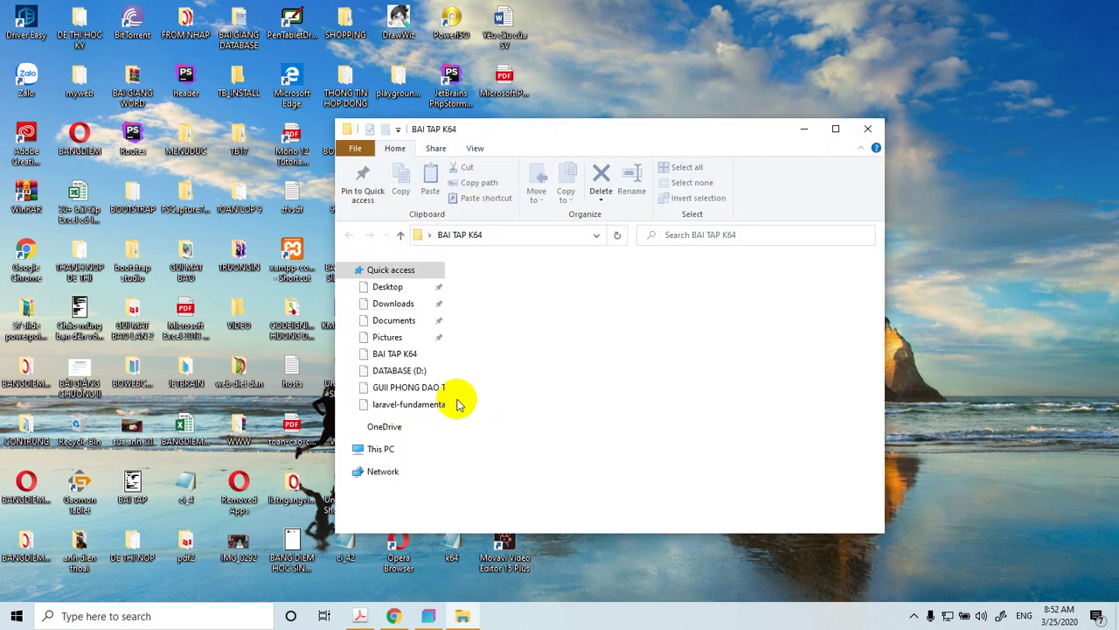
click(836, 128)
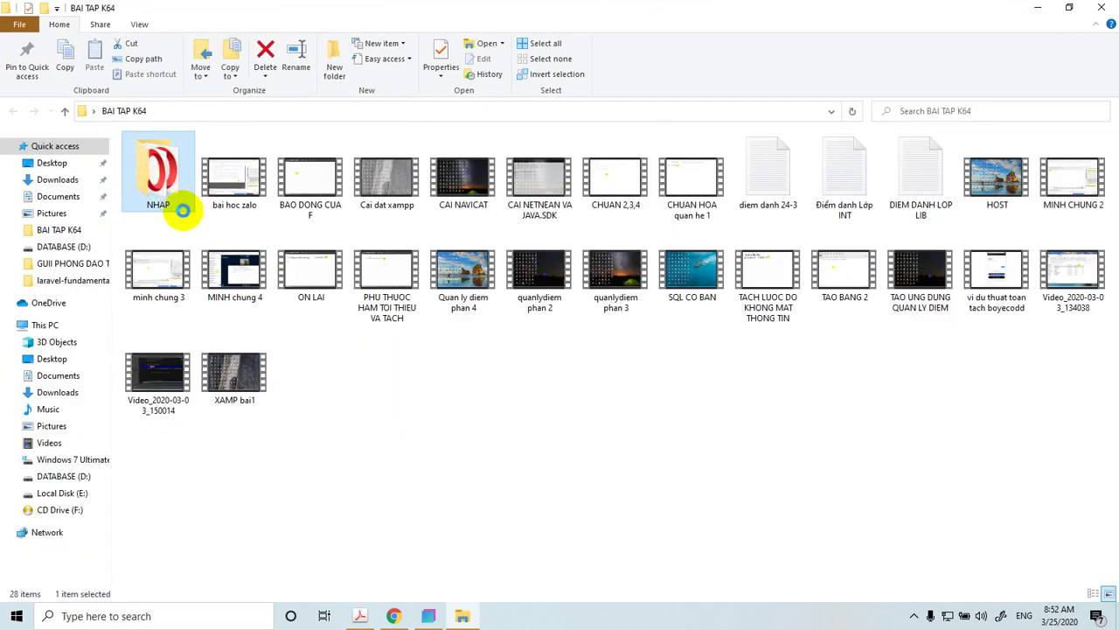
double_click(178, 202)
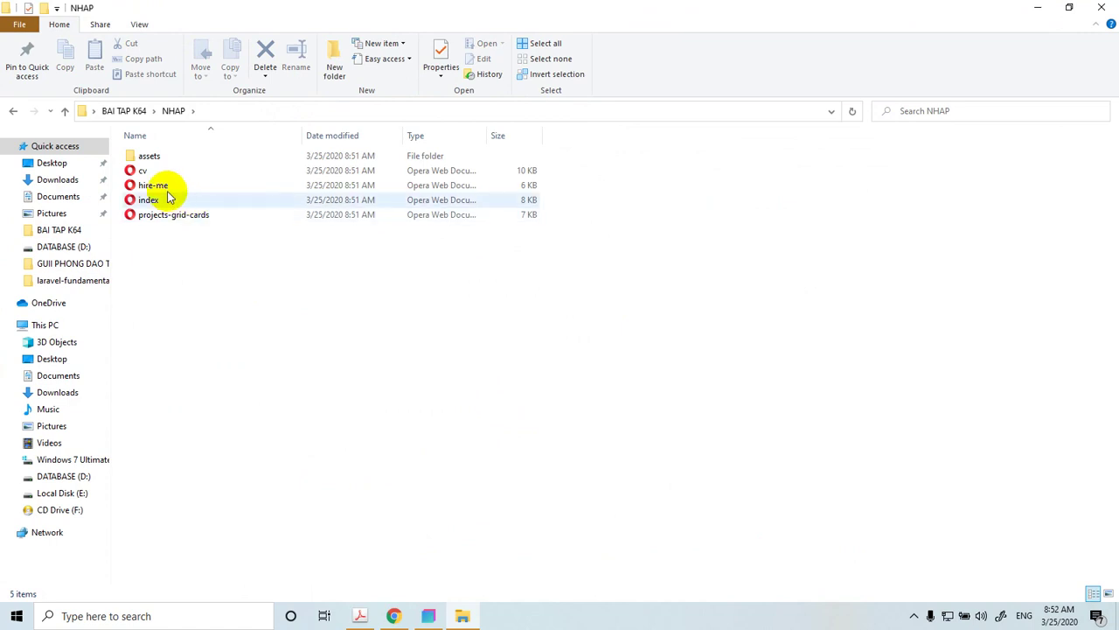
click(153, 193)
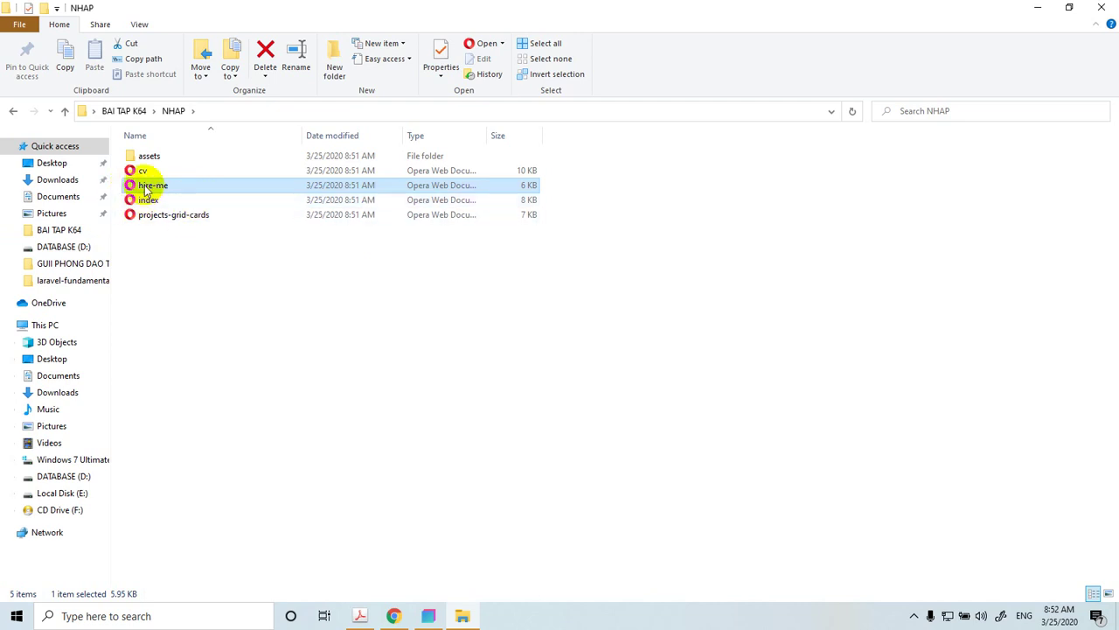
right_click(162, 185)
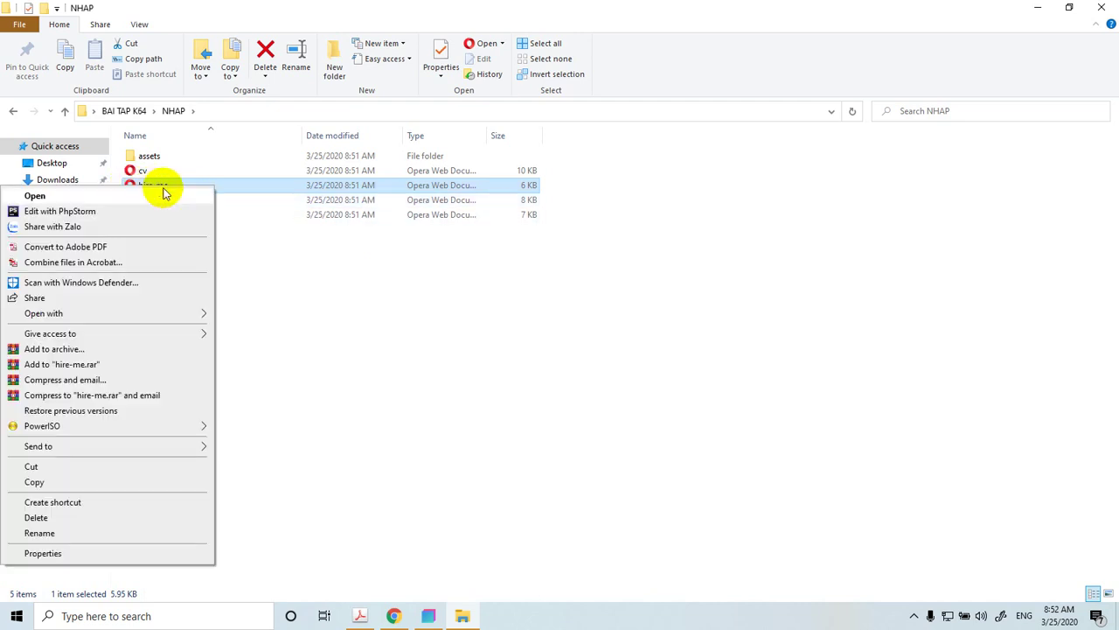
click(101, 197)
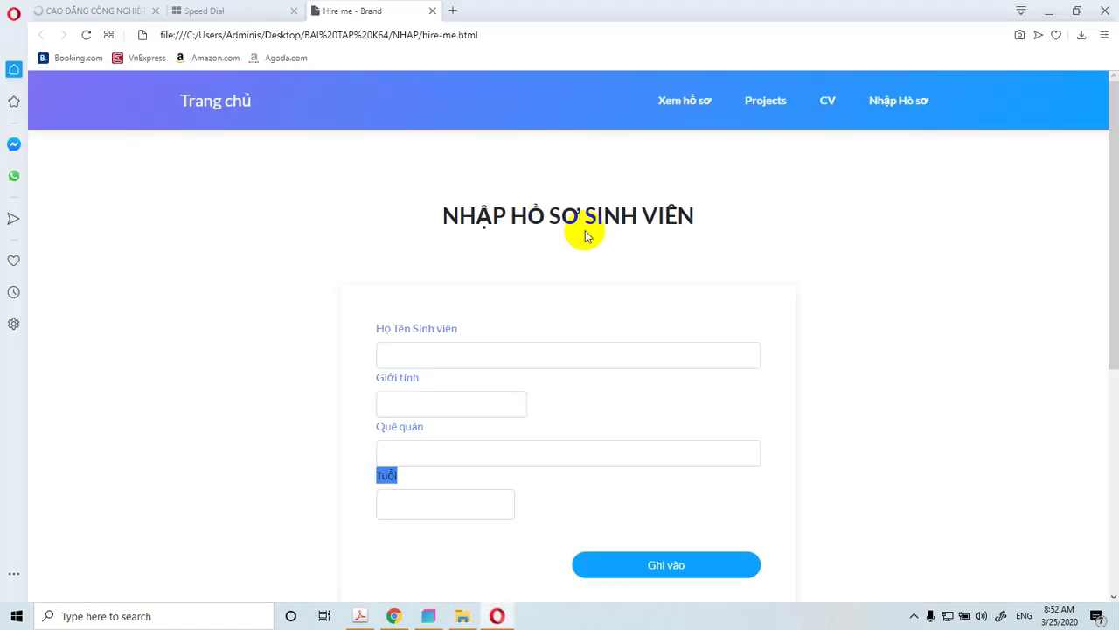
- Check the exported student entry form in the browser, focusing the Tuổi and Quê quán input fields
scroll(612, 262, down, 2)
click(458, 367)
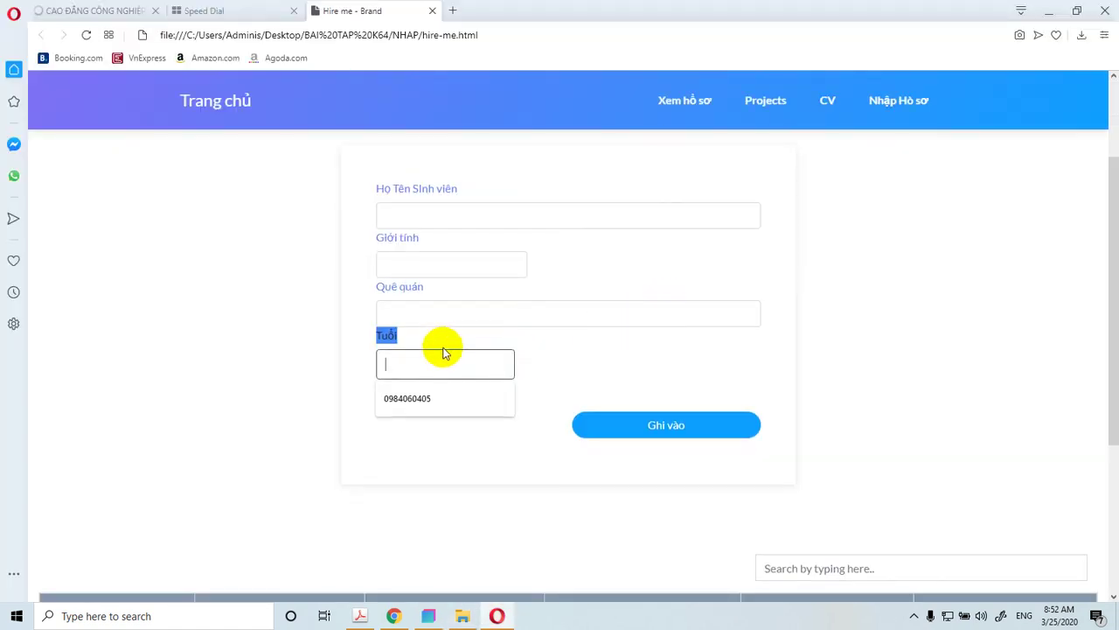
click(421, 362)
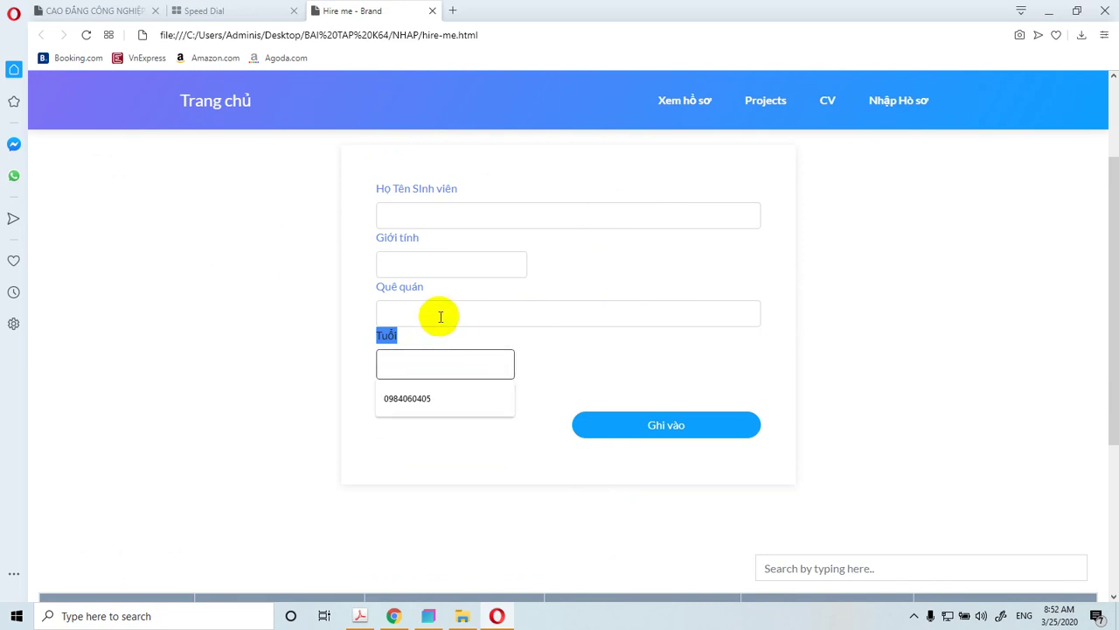
click(472, 312)
click(677, 347)
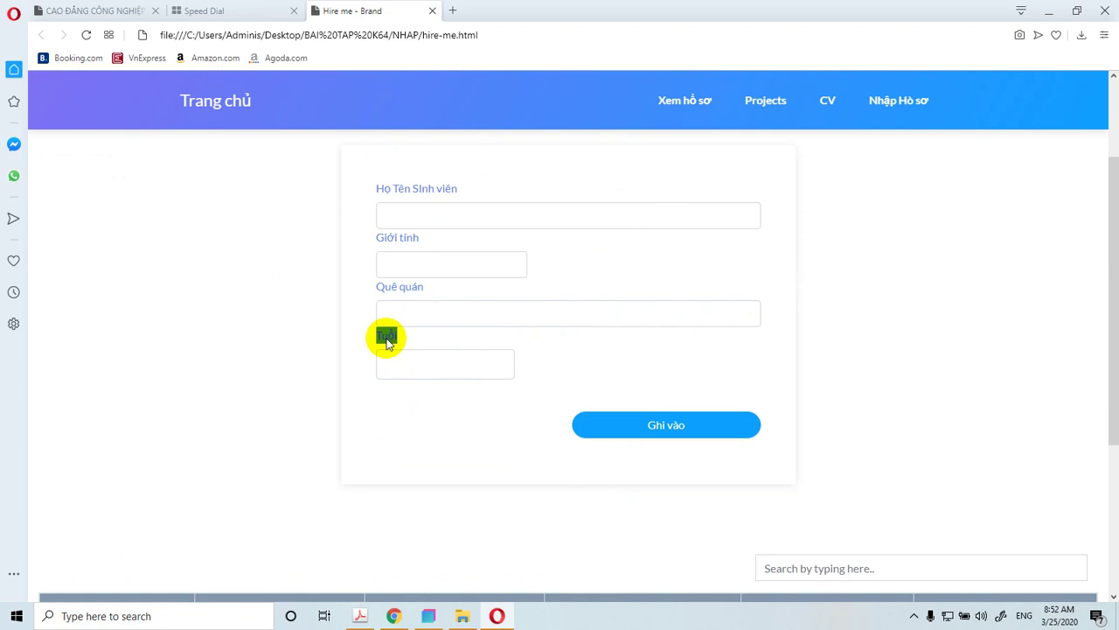
- Switch to Bootstrap Studio and set the background colour of the container around the student entry form to #ffffff
click(429, 616)
scroll(489, 395, down, 4)
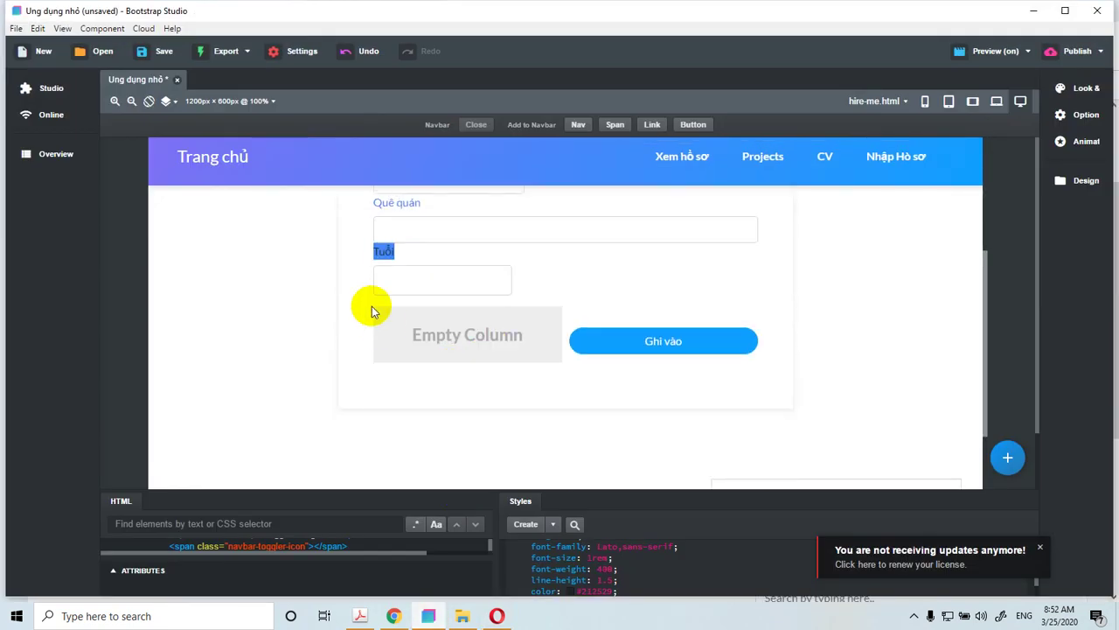
double_click(384, 251)
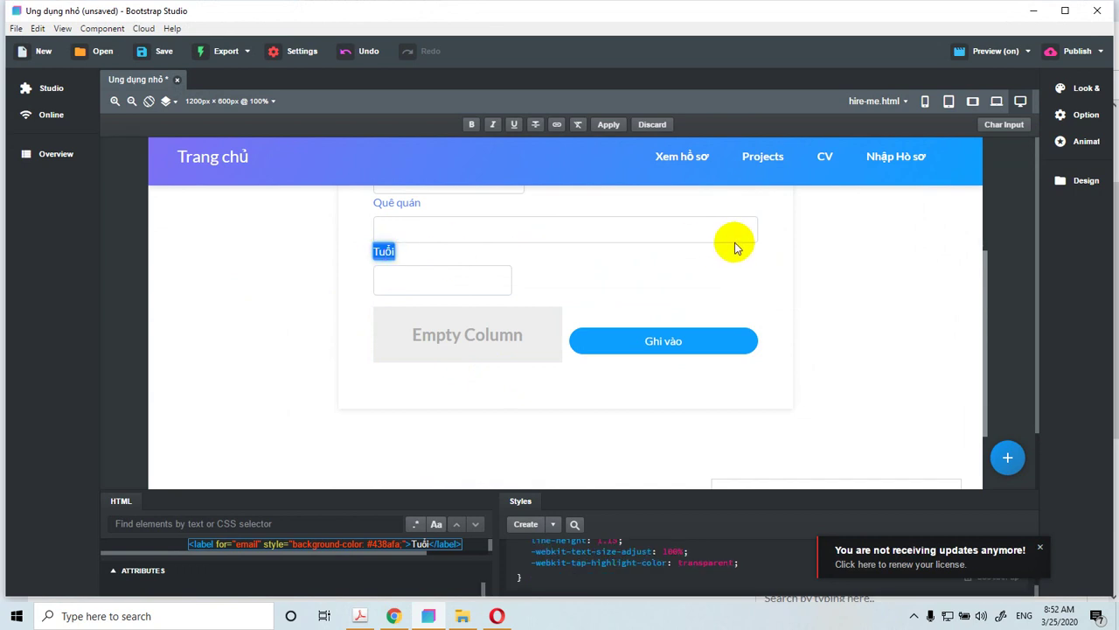
click(800, 261)
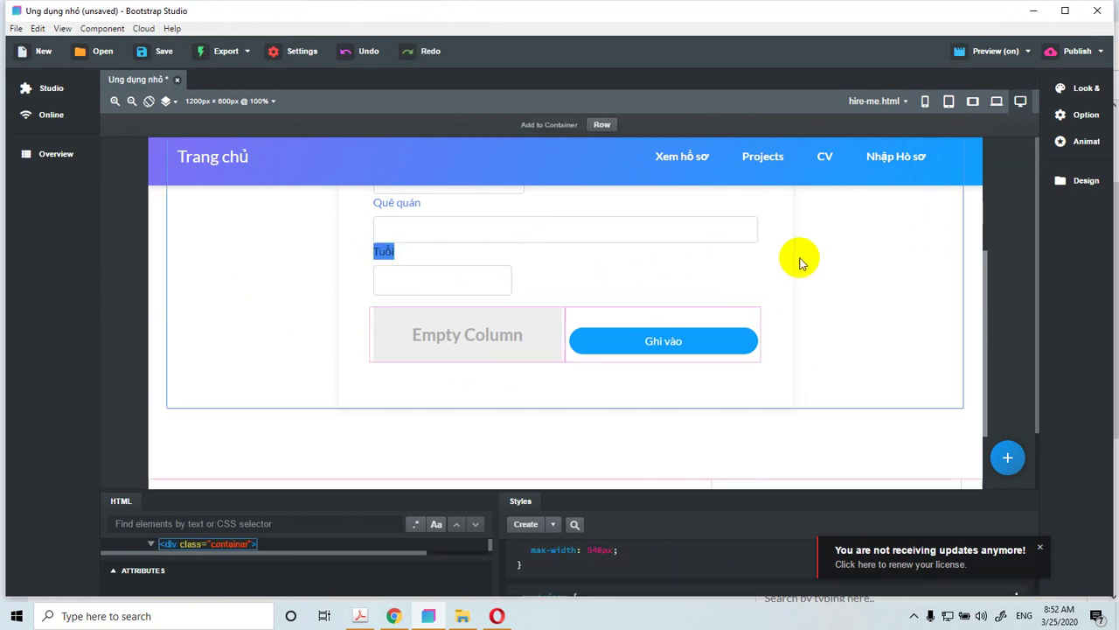
click(1083, 90)
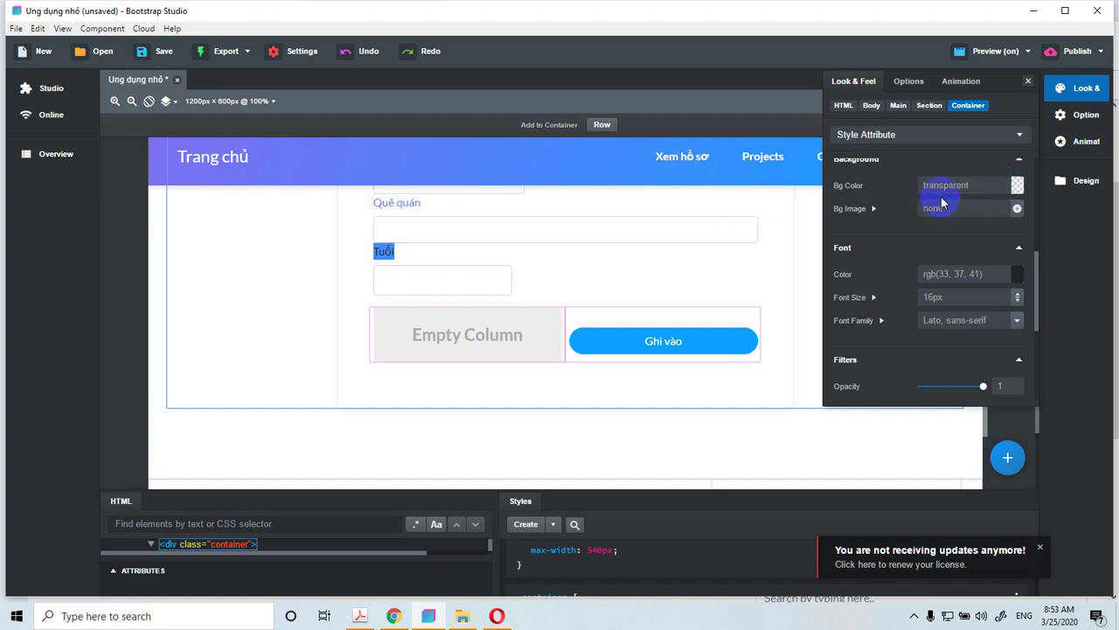
click(1017, 185)
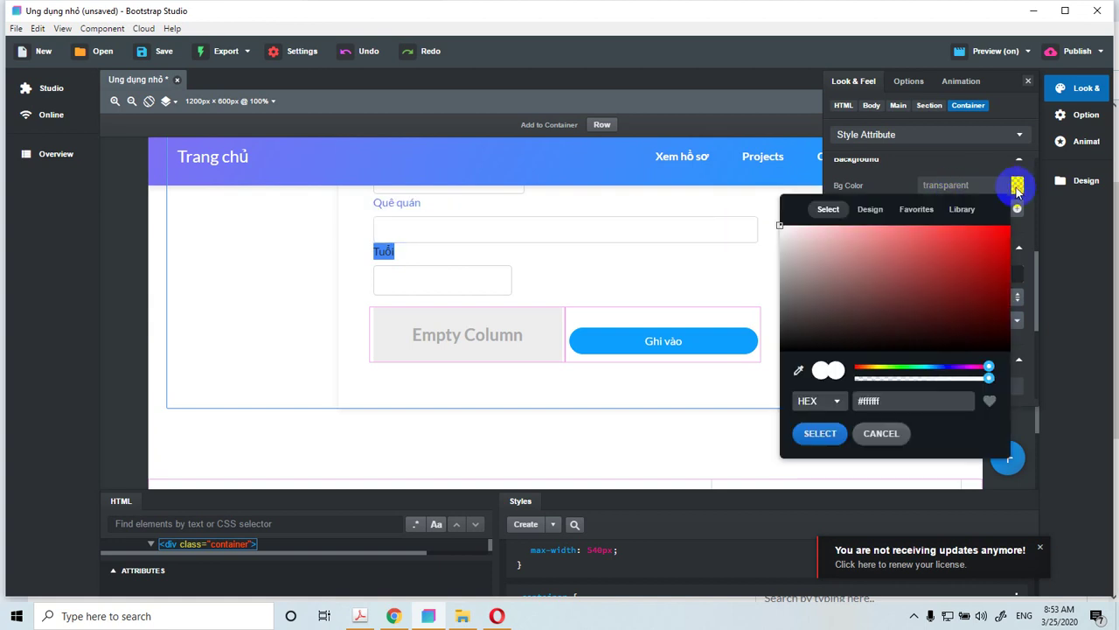
click(798, 371)
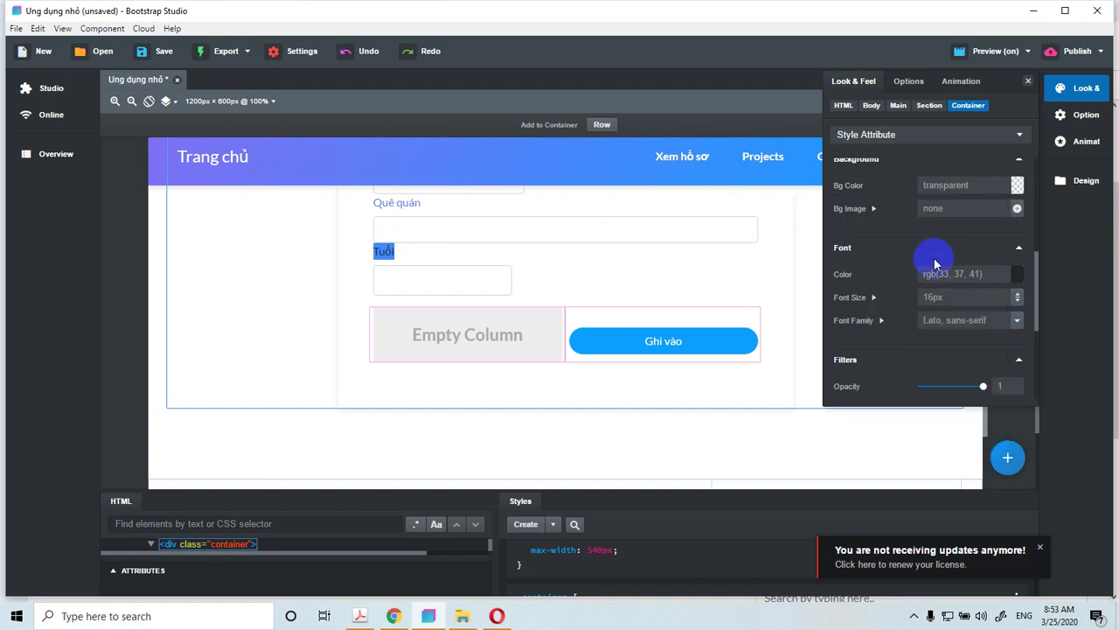
click(1016, 185)
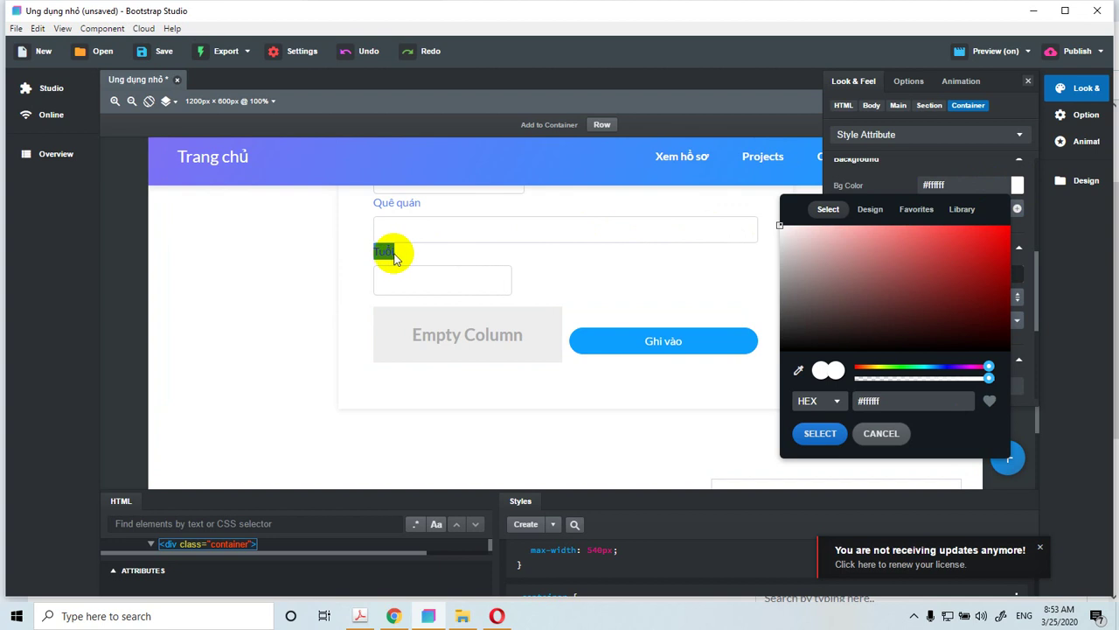
click(637, 260)
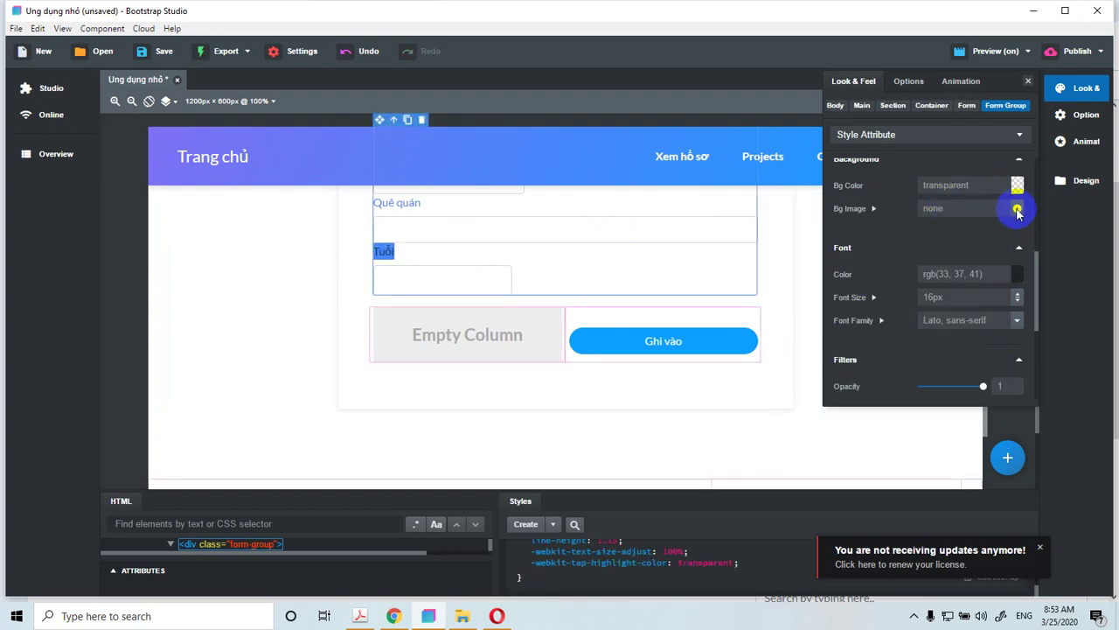
- Delete the blue-highlighted Tuổi label from the form and duplicate the Quê quán label
scroll(1017, 194, up, 3)
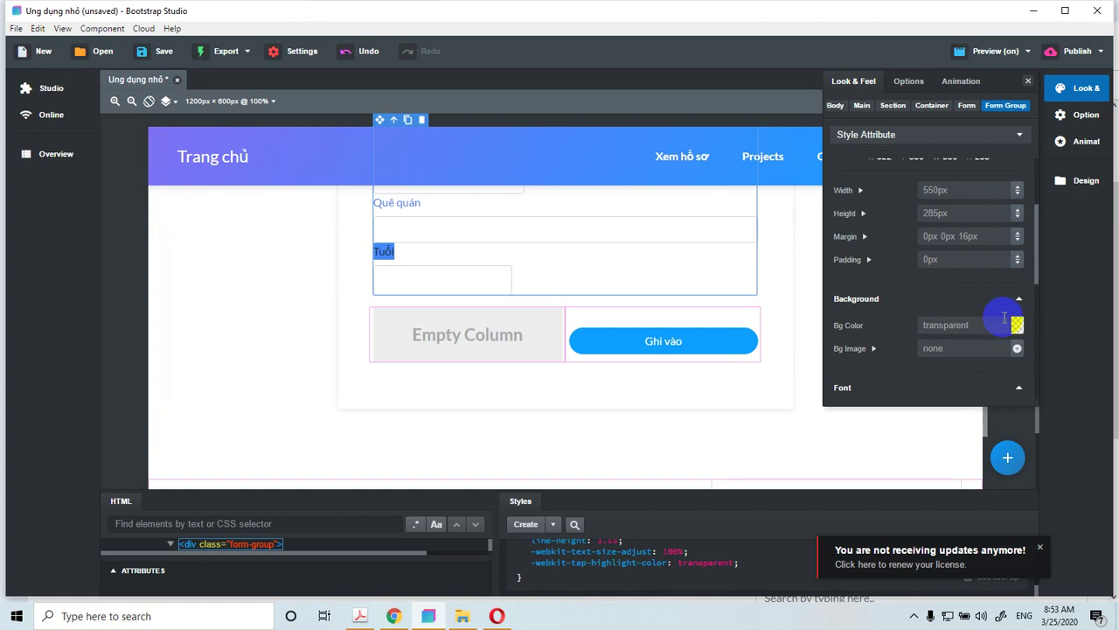
scroll(879, 324, down, 3)
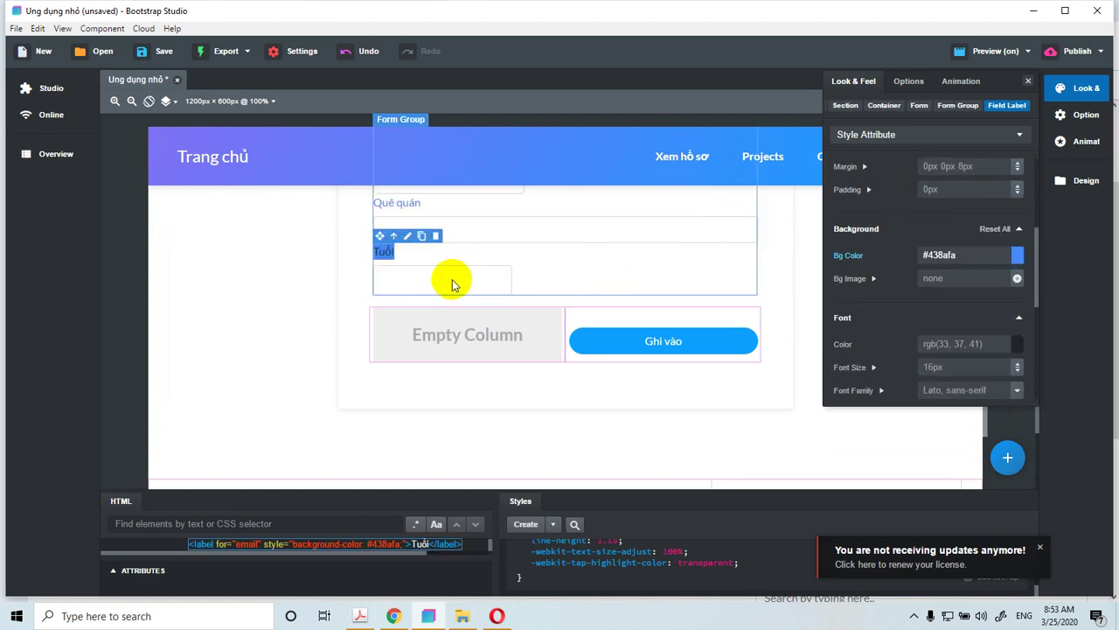
click(449, 280)
click(385, 253)
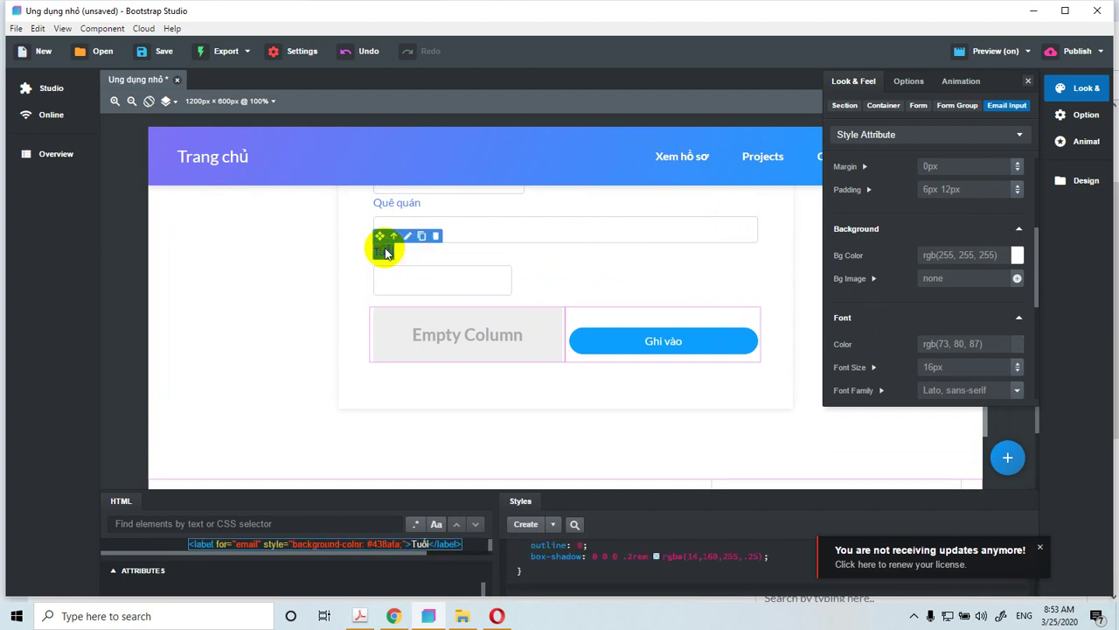
click(436, 237)
click(395, 205)
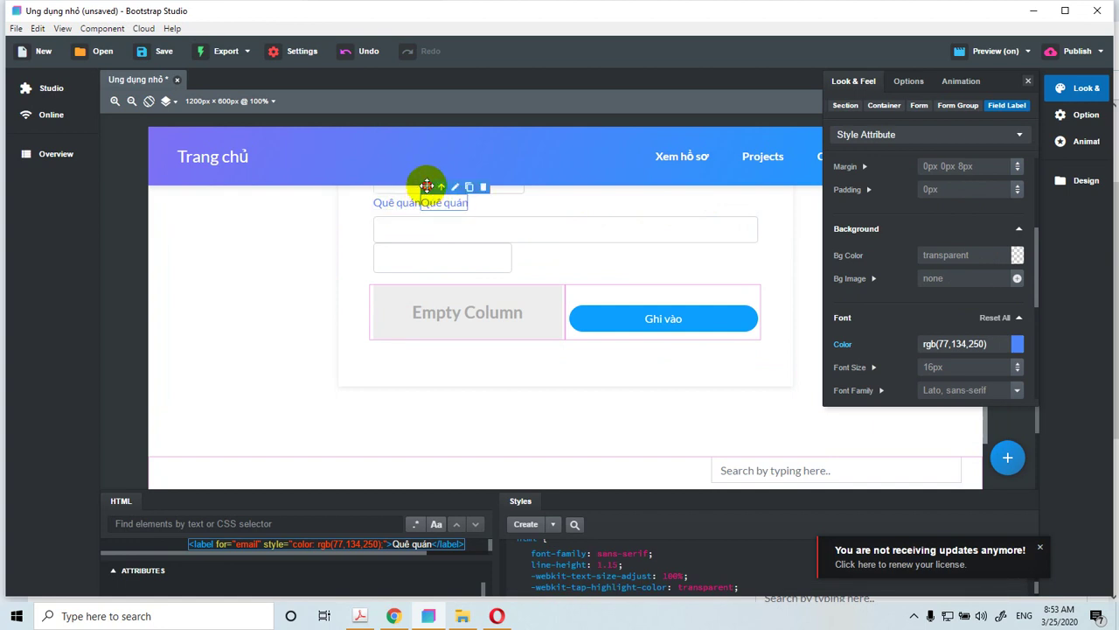
drag(427, 187, 378, 245)
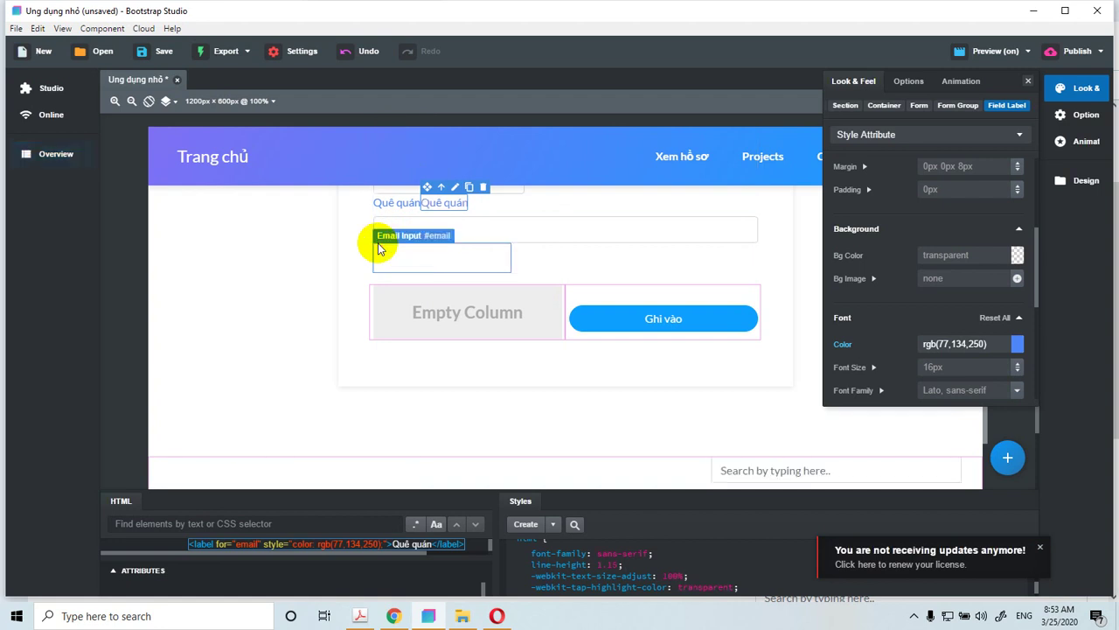
click(402, 240)
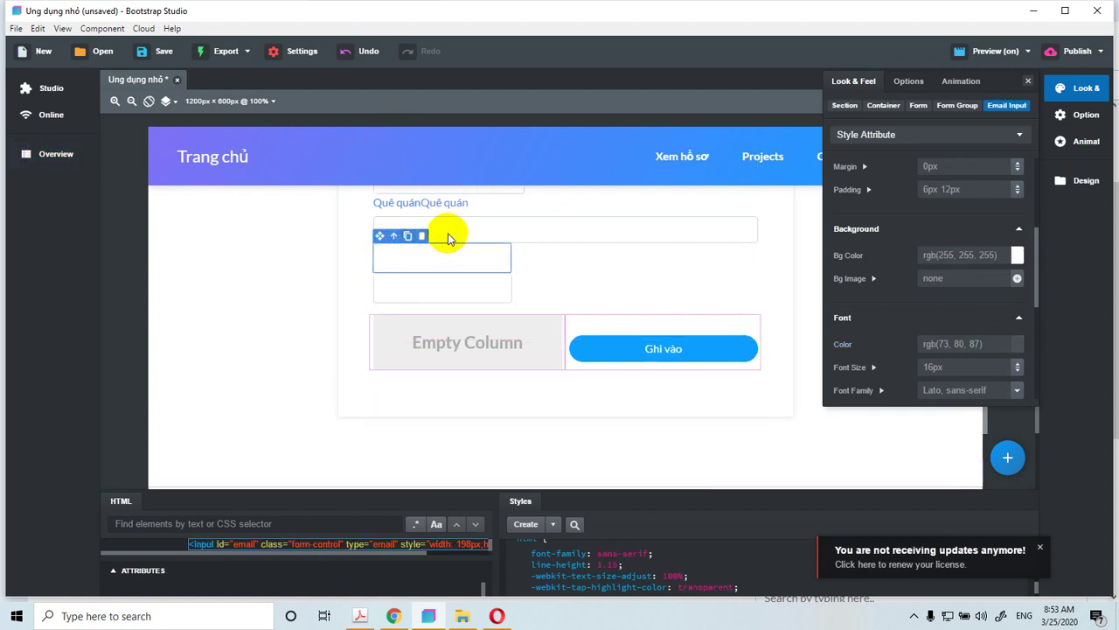
click(544, 255)
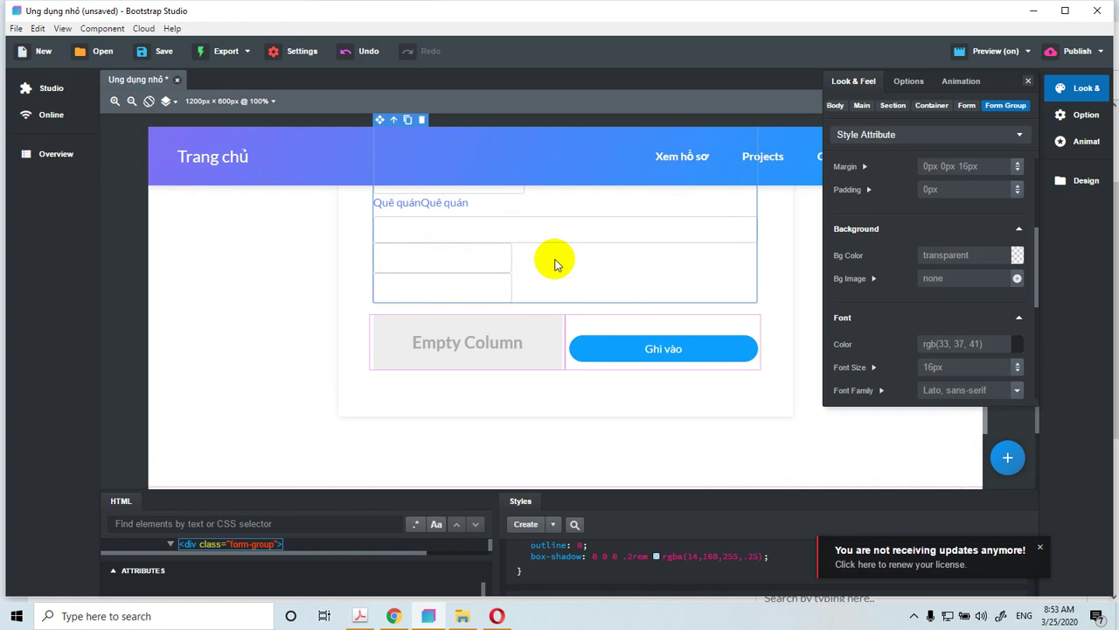
key(ctrl+z)
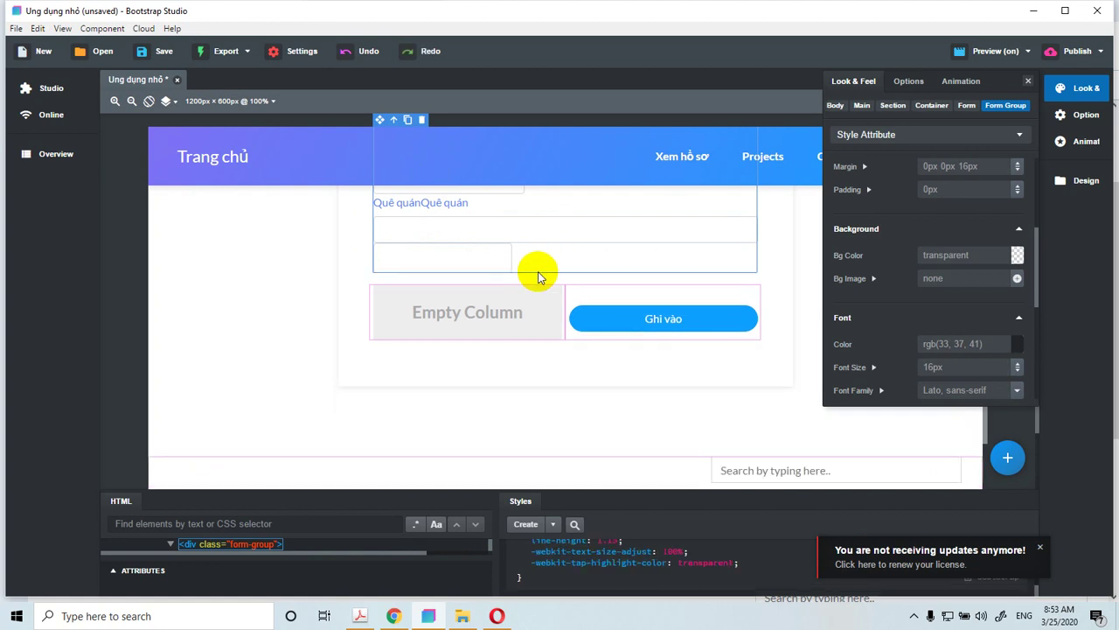
- Move the duplicate Quê quán label directly above the form's last input field and change its text to Tuổi
click(437, 202)
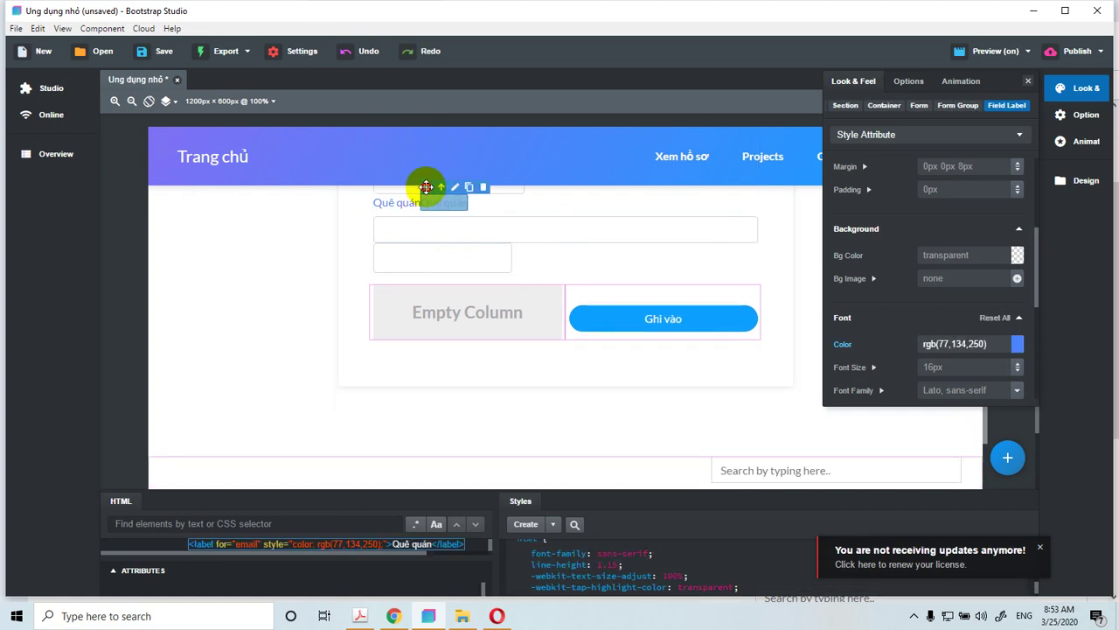
drag(426, 186, 463, 242)
double_click(417, 255)
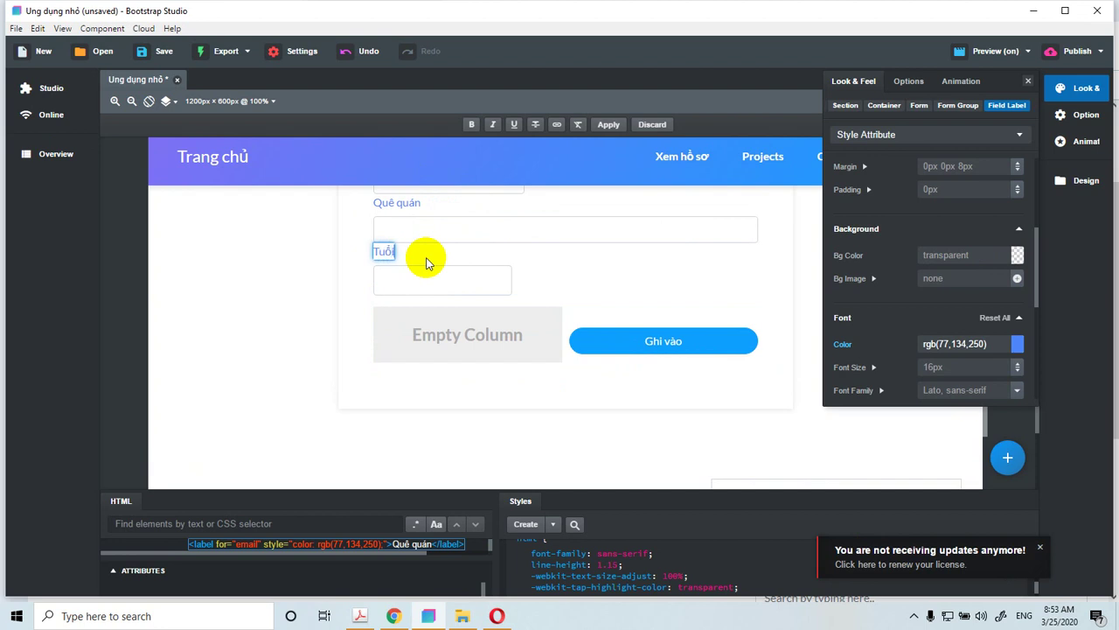
click(313, 344)
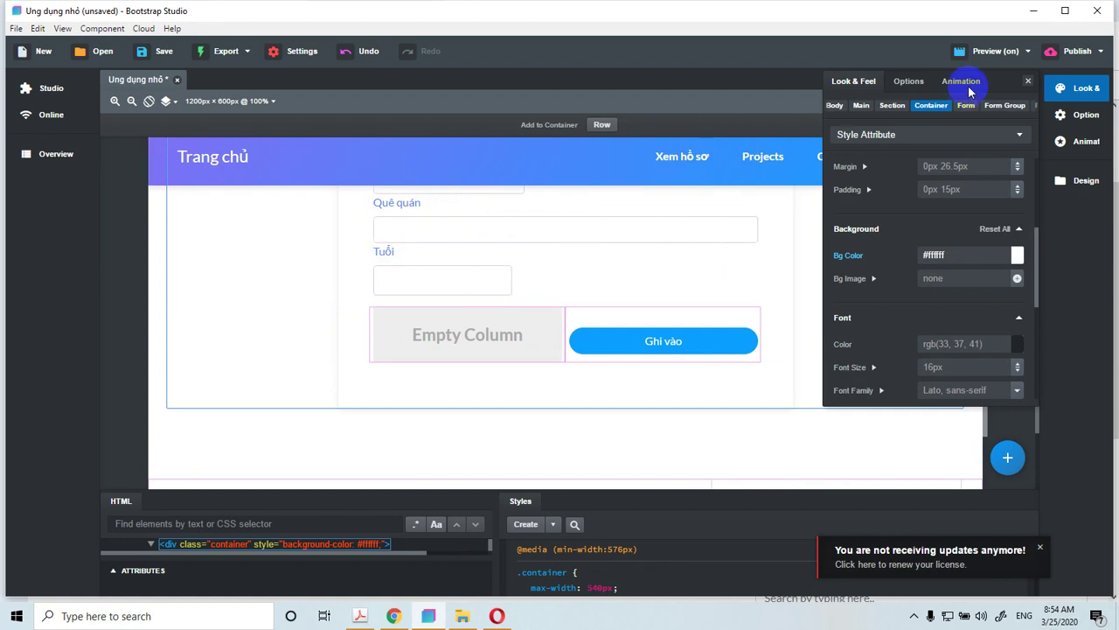
- Export the design to the NHAP folder inside the desktop folder BAI TAP K64, and close the export settings
click(15, 28)
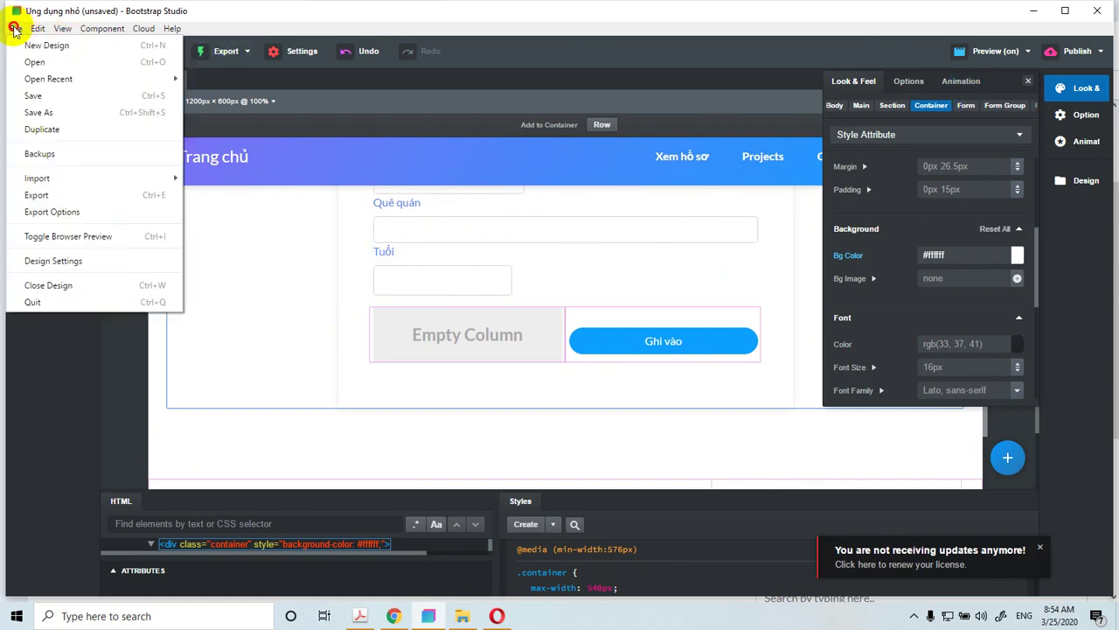
click(37, 192)
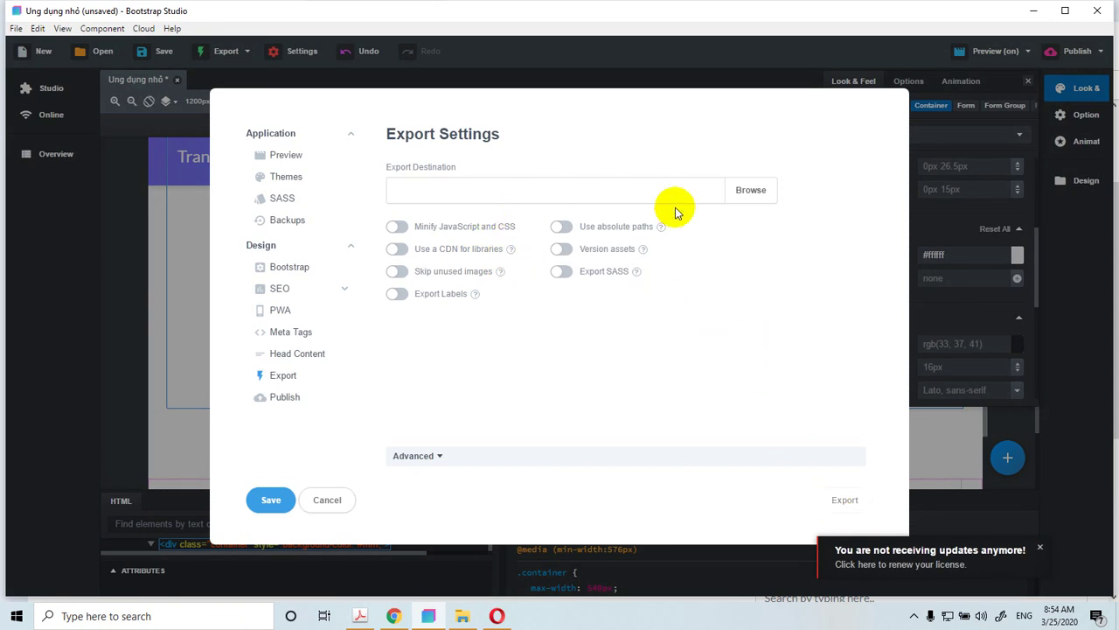
click(740, 194)
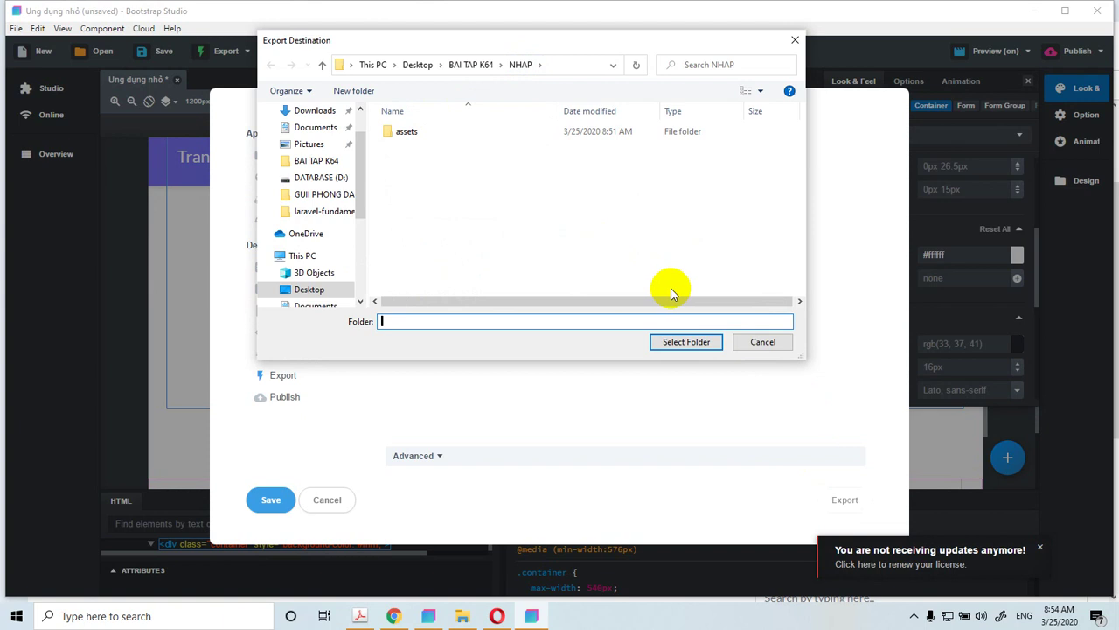
click(482, 66)
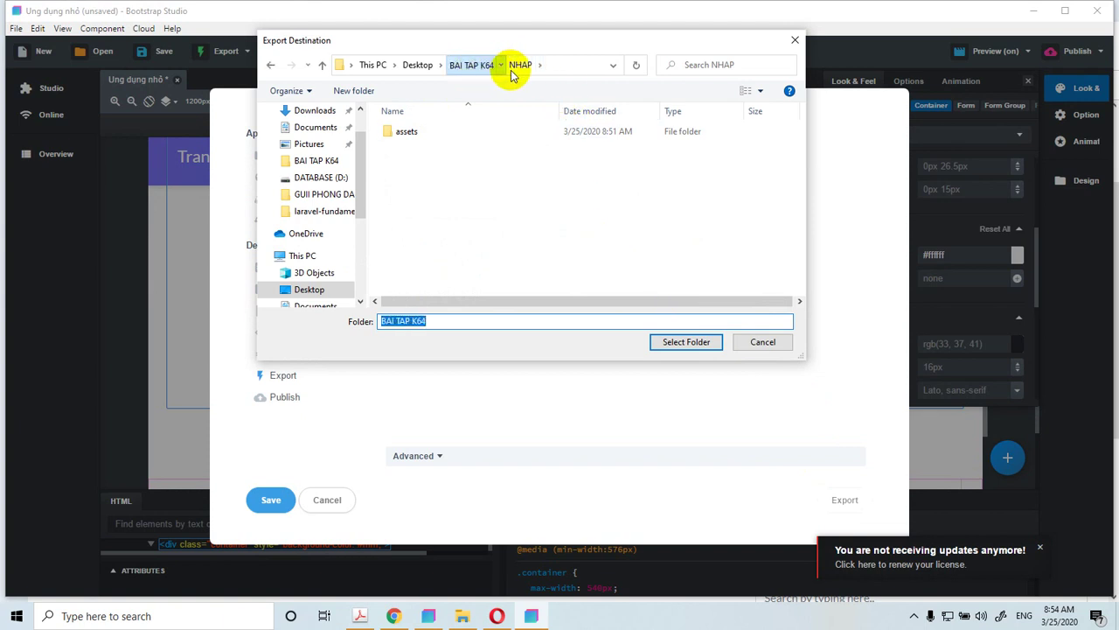
click(426, 157)
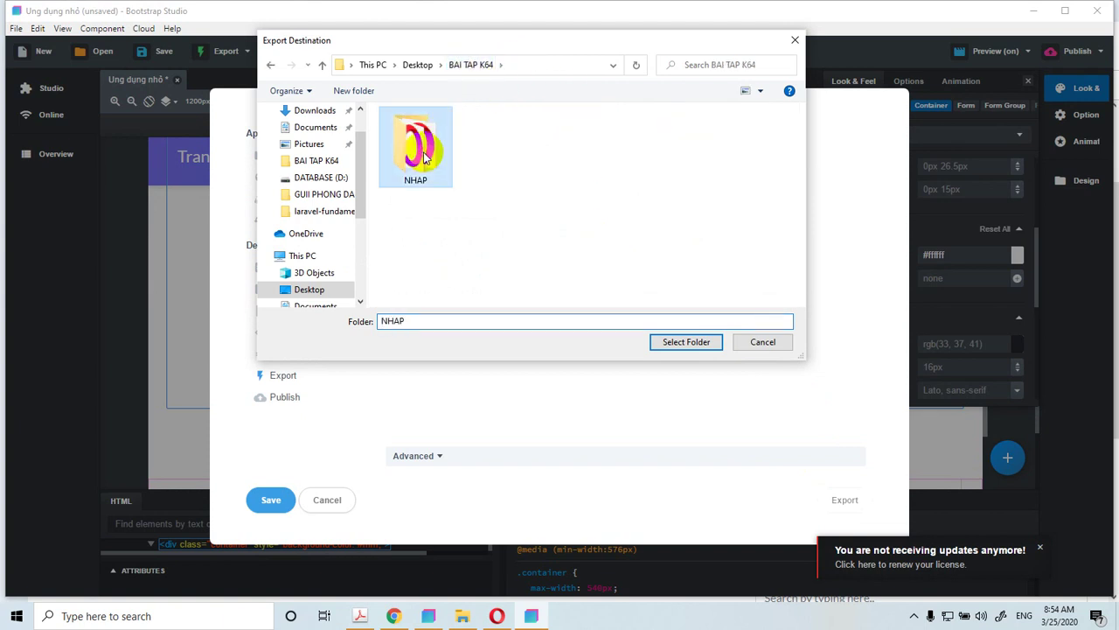
click(679, 342)
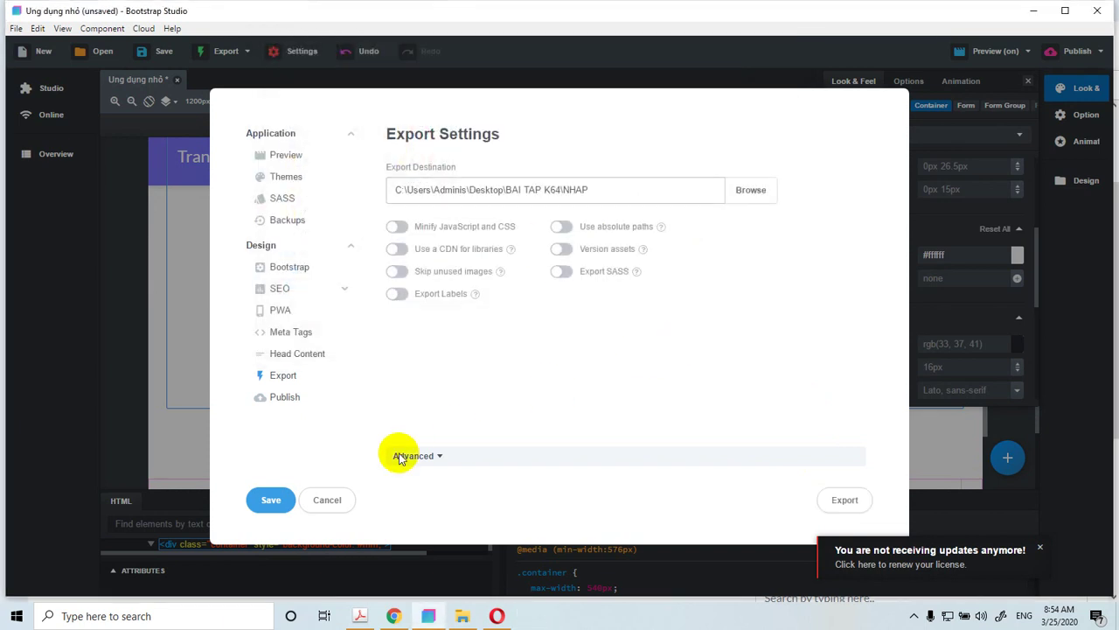
click(846, 500)
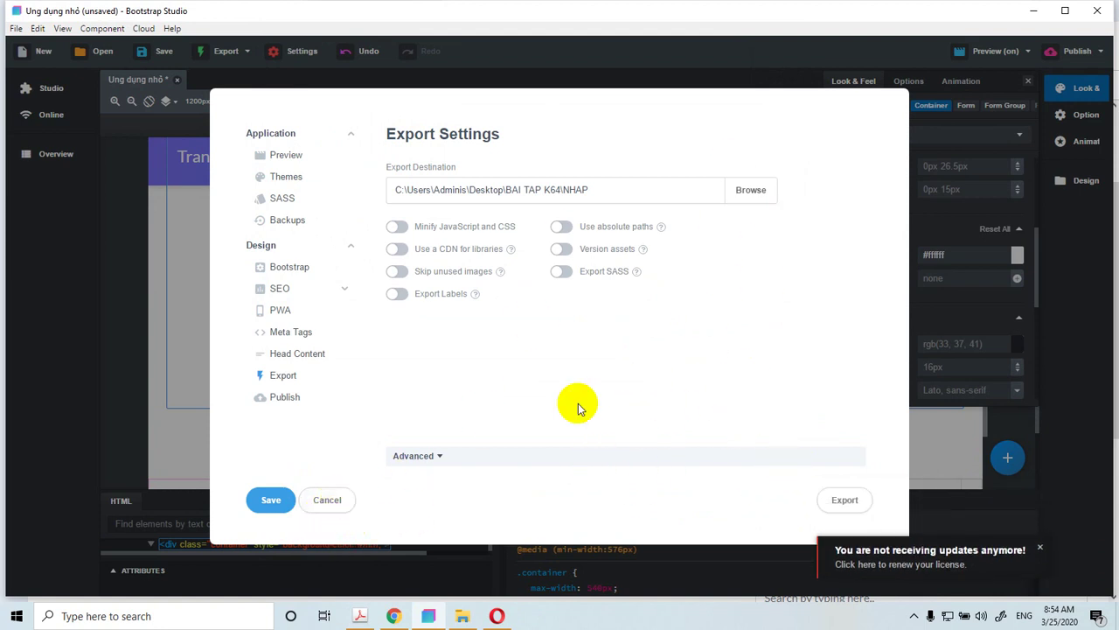
click(327, 503)
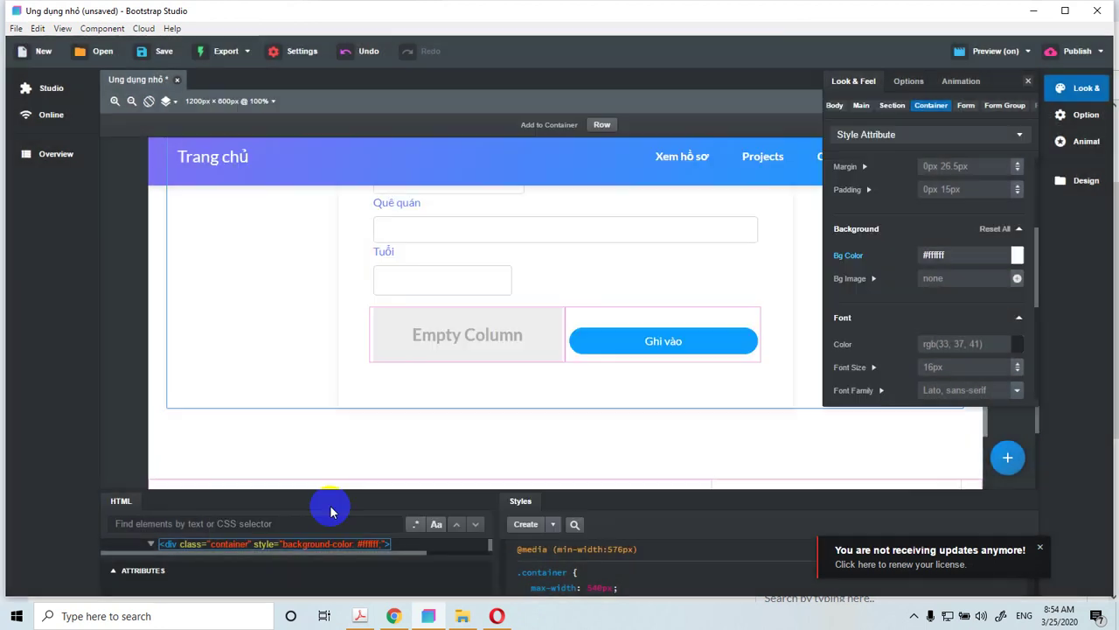
- Switch to Opera, reload the exported hire-me page, and check the student form's labels, the Giới tính field and the navigation links
click(1039, 9)
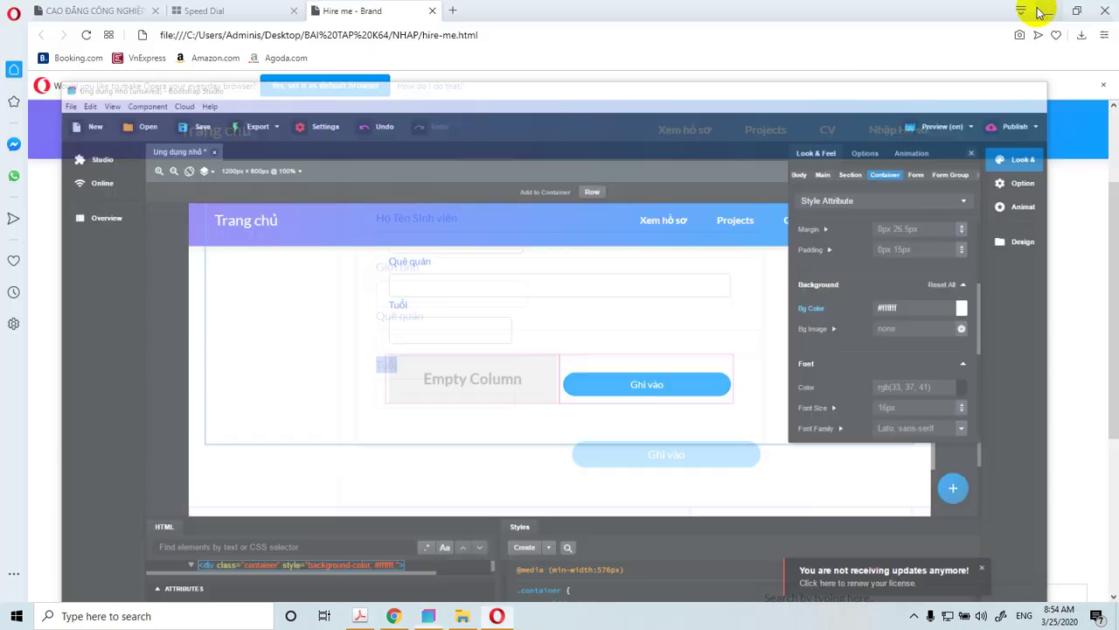
click(83, 35)
scroll(499, 363, up, 2)
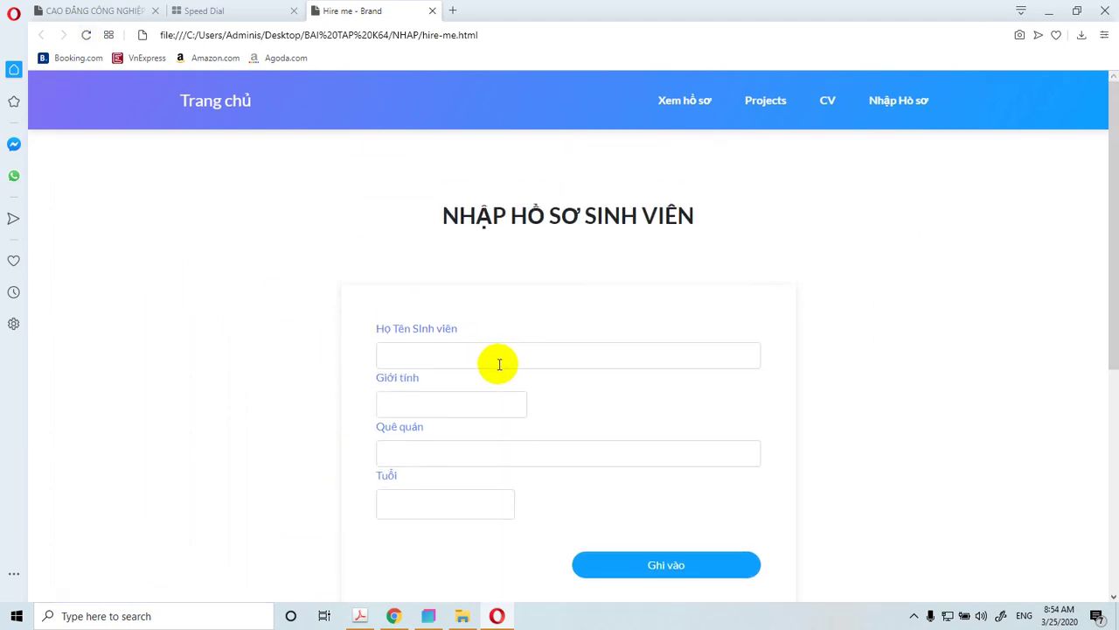
scroll(494, 354, down, 2)
click(453, 268)
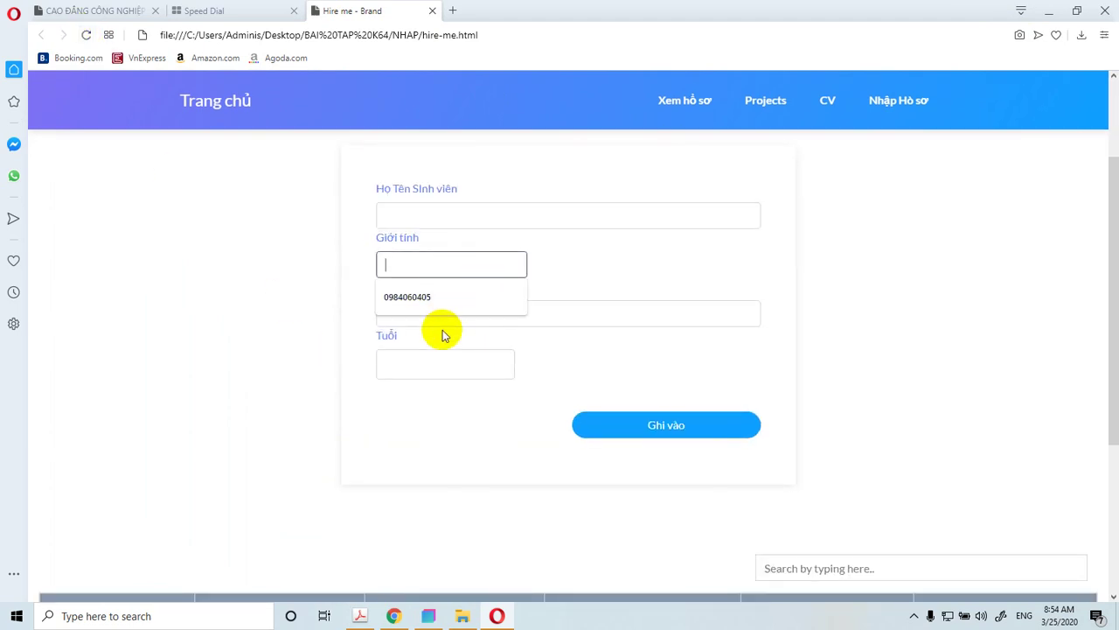
click(443, 330)
scroll(709, 232, up, 1)
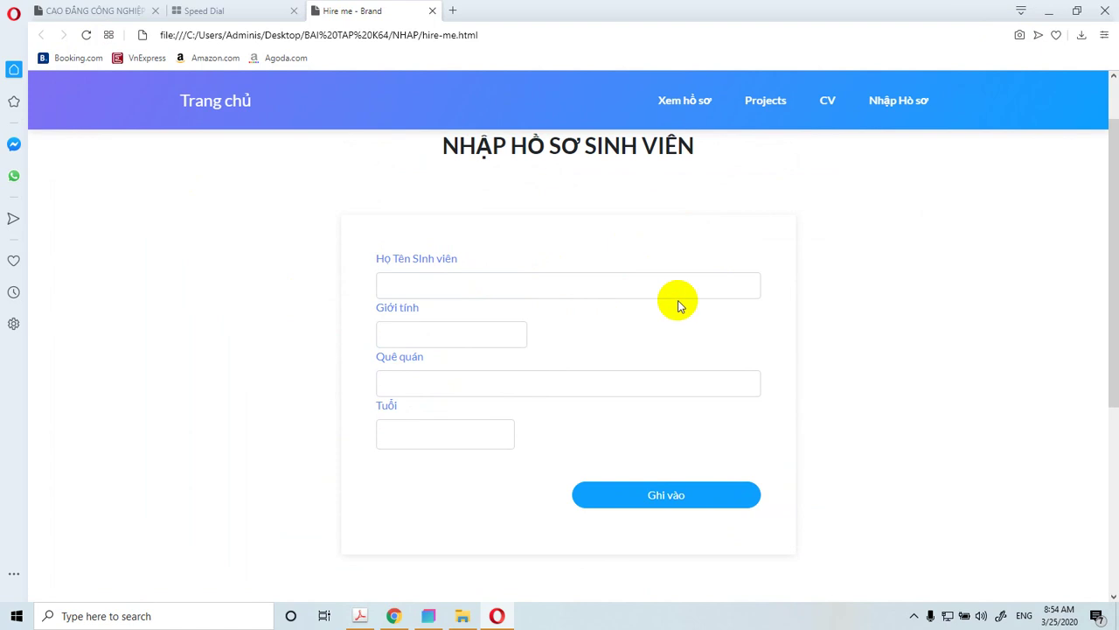
click(686, 110)
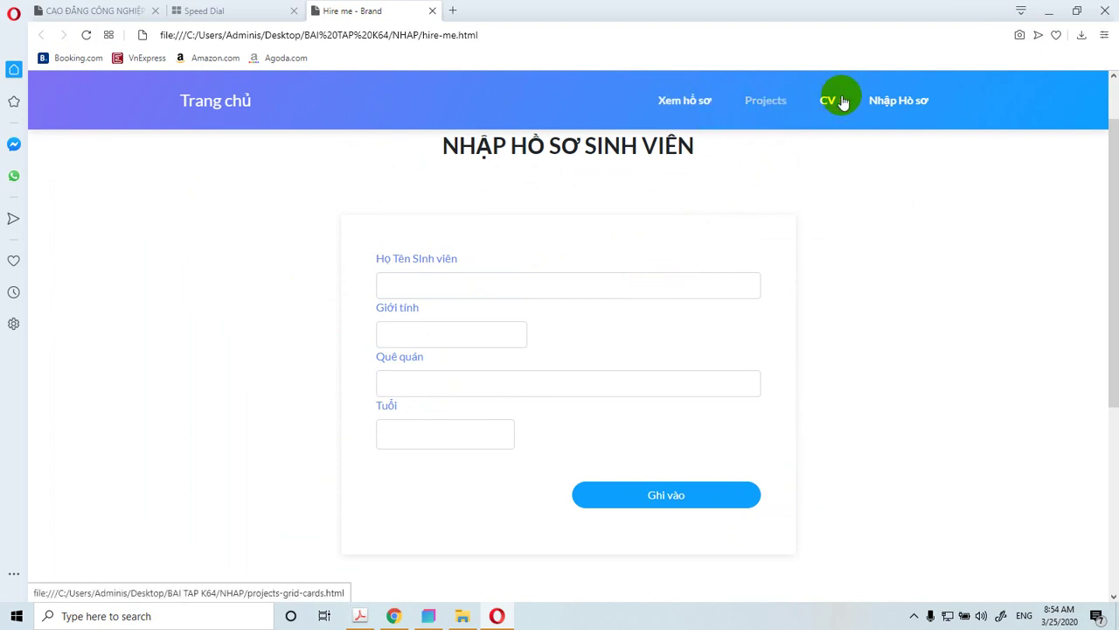
- Switch to File Explorer and delete the projects-grid-cards, cv and index files from the NHAP folder
scroll(445, 284, down, 4)
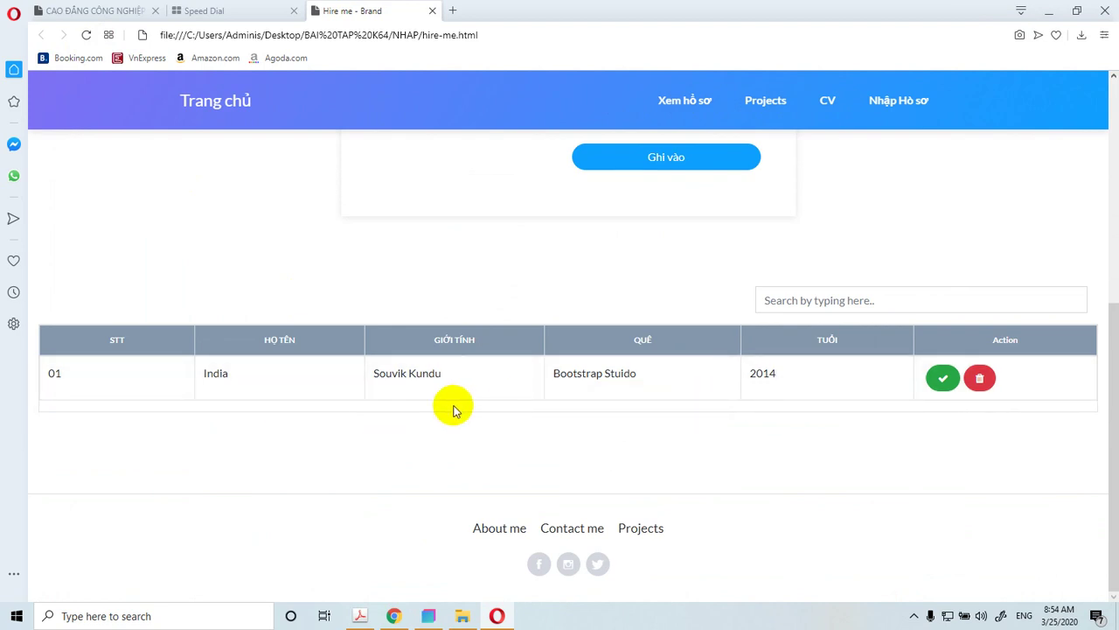
scroll(454, 411, up, 3)
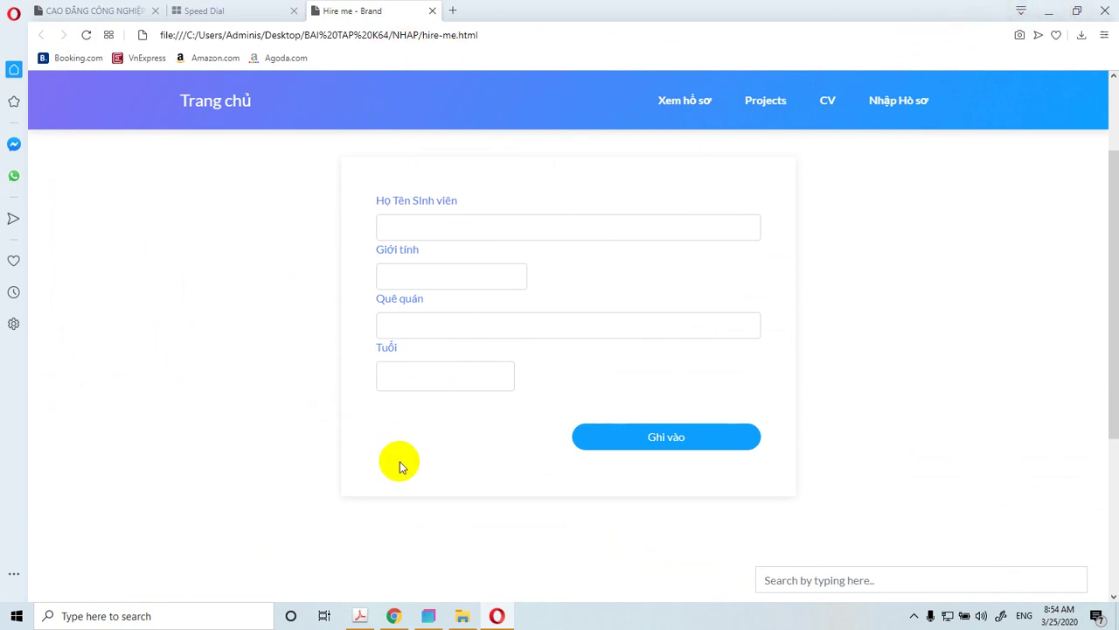
click(1052, 10)
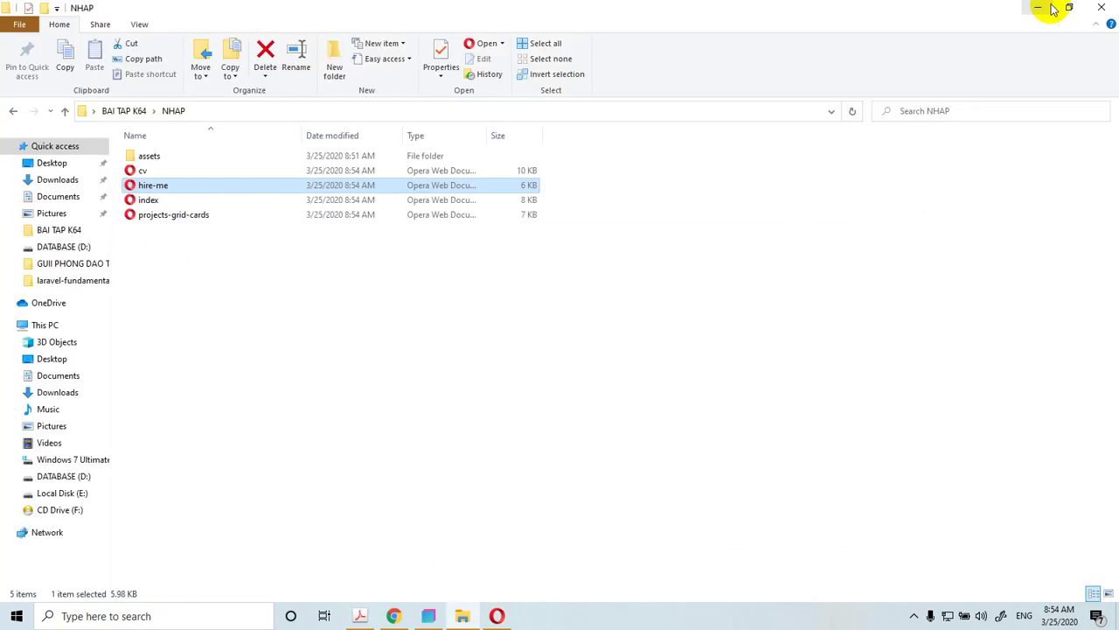
click(150, 219)
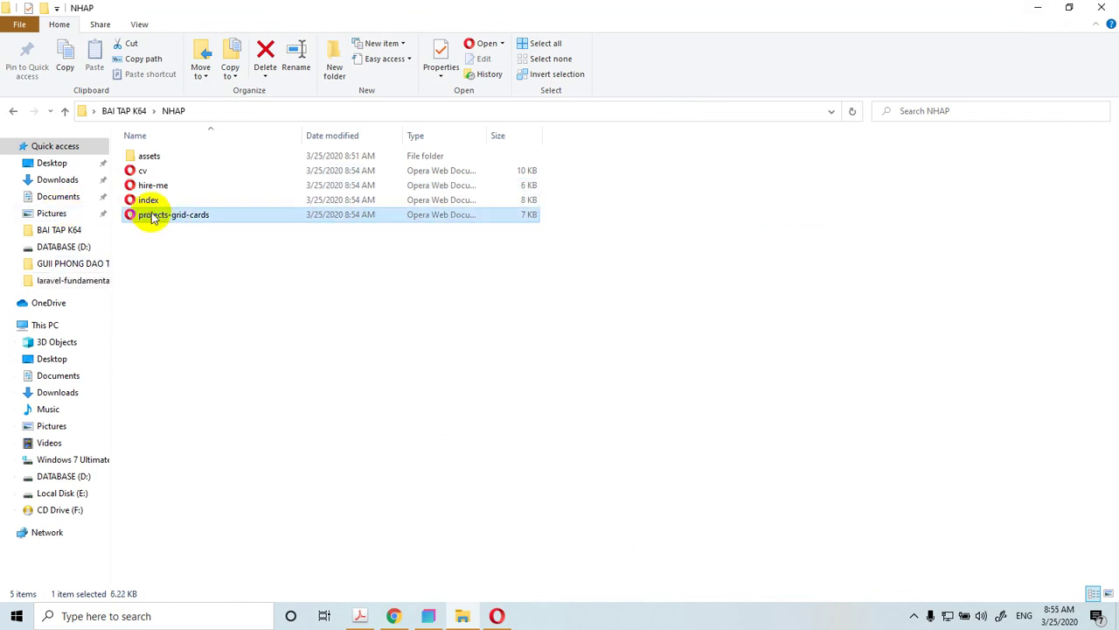
key(Delete)
click(142, 171)
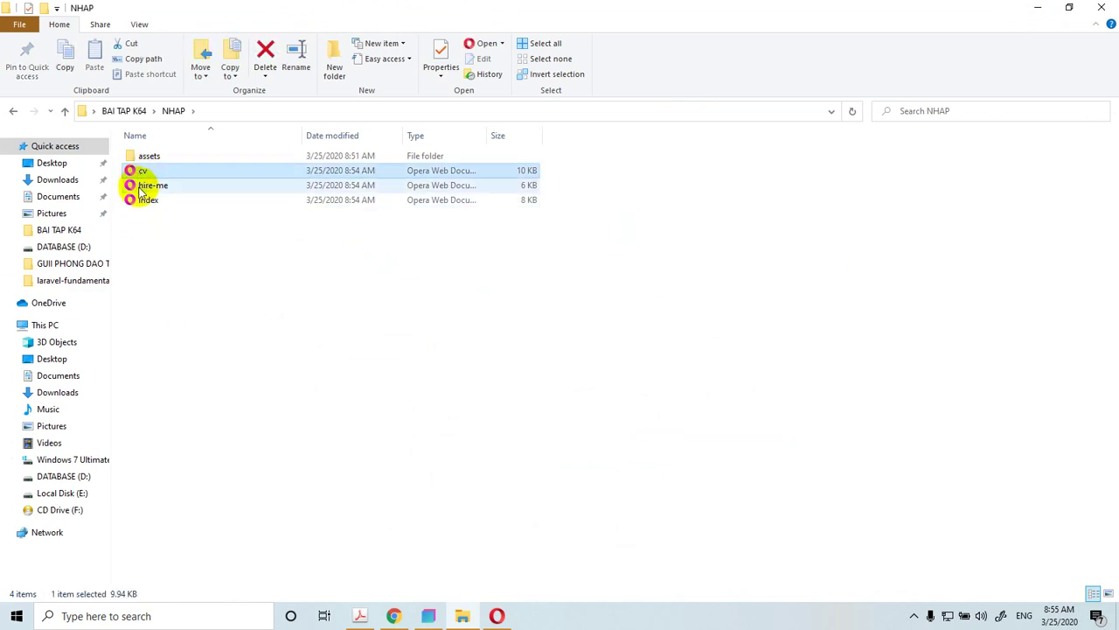
key(Delete)
click(141, 186)
key(Delete)
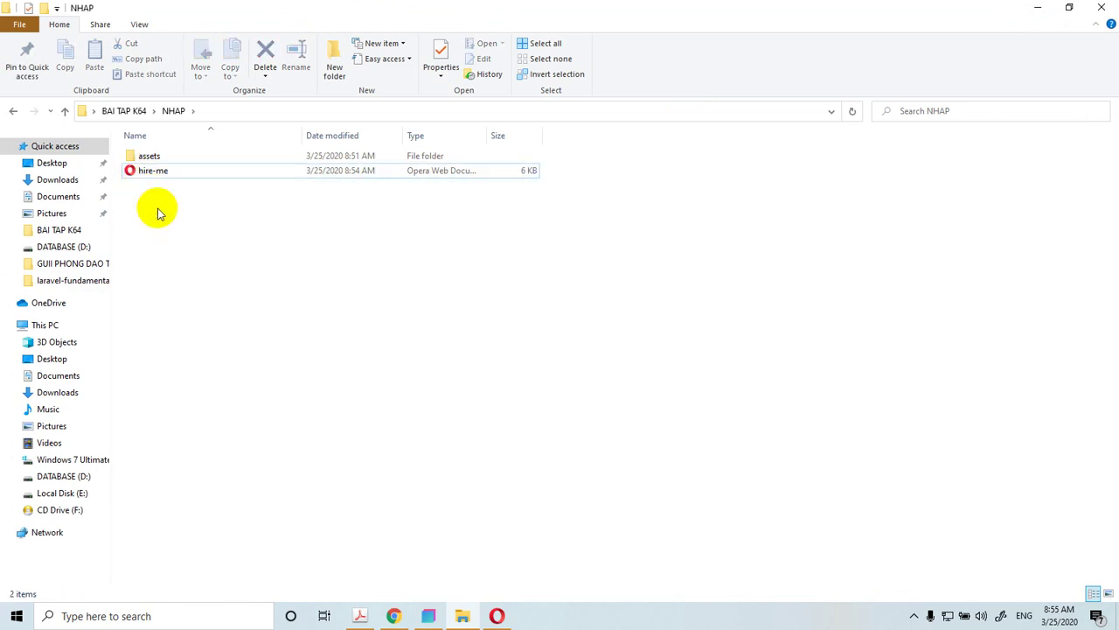
- Copy the NHAP folder from BAI TAP K64
click(137, 113)
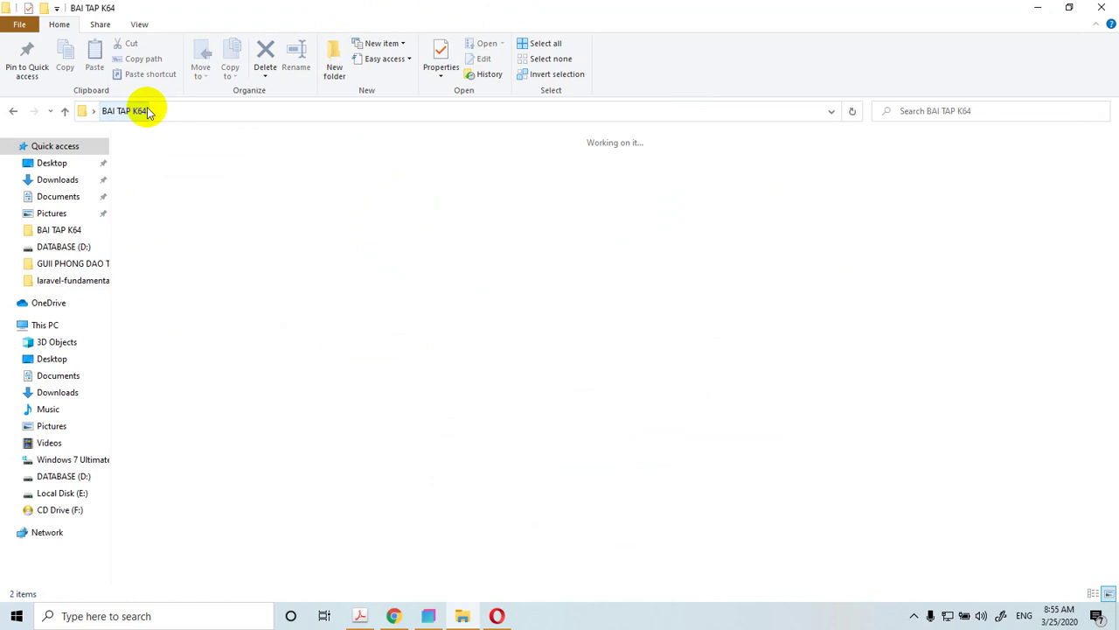
right_click(160, 170)
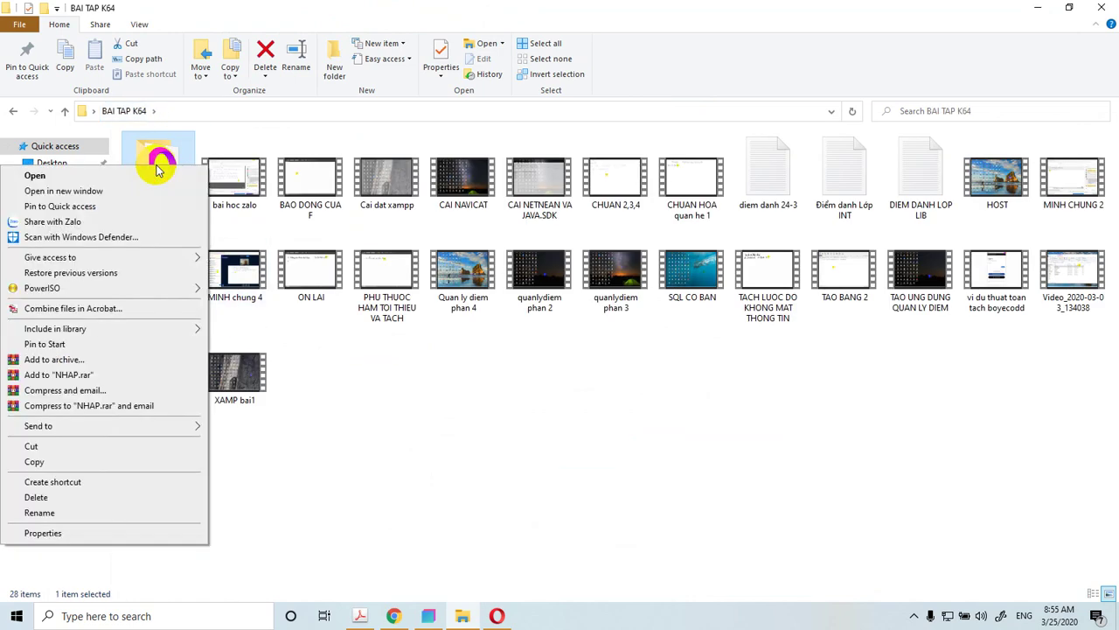
click(66, 465)
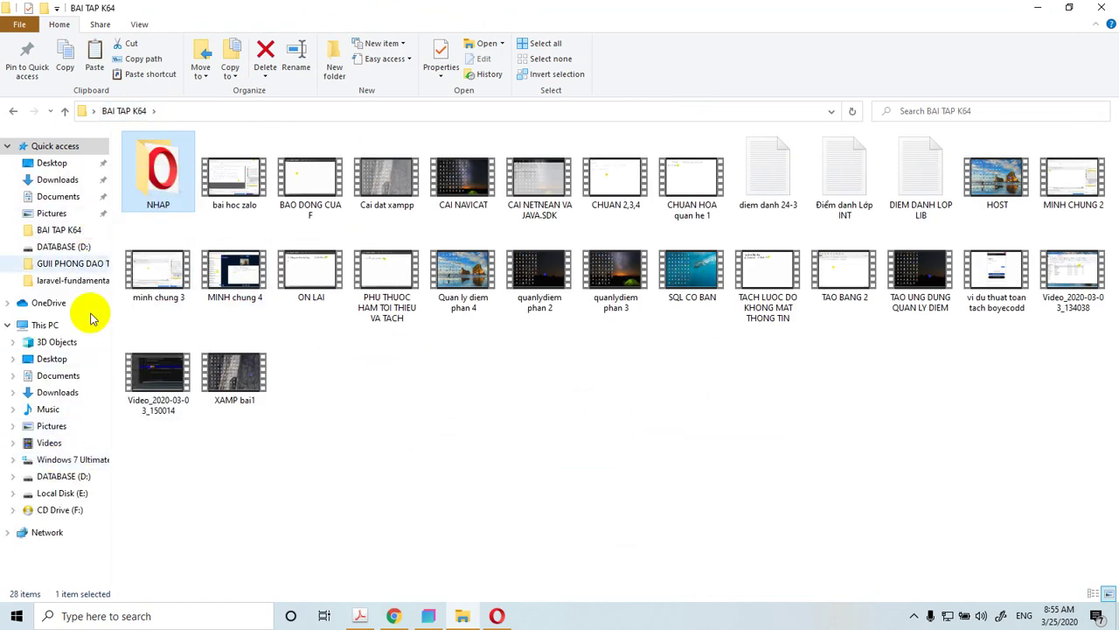
- Open the public folder of the quanlydiem project in xampp\htdocs on drive C
click(82, 463)
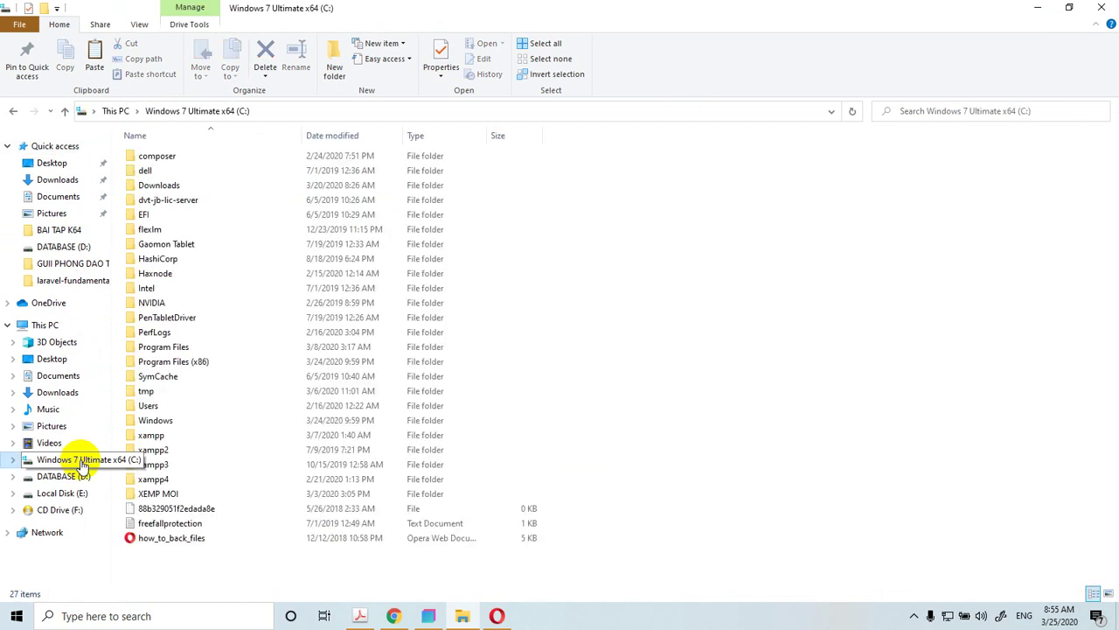
double_click(150, 435)
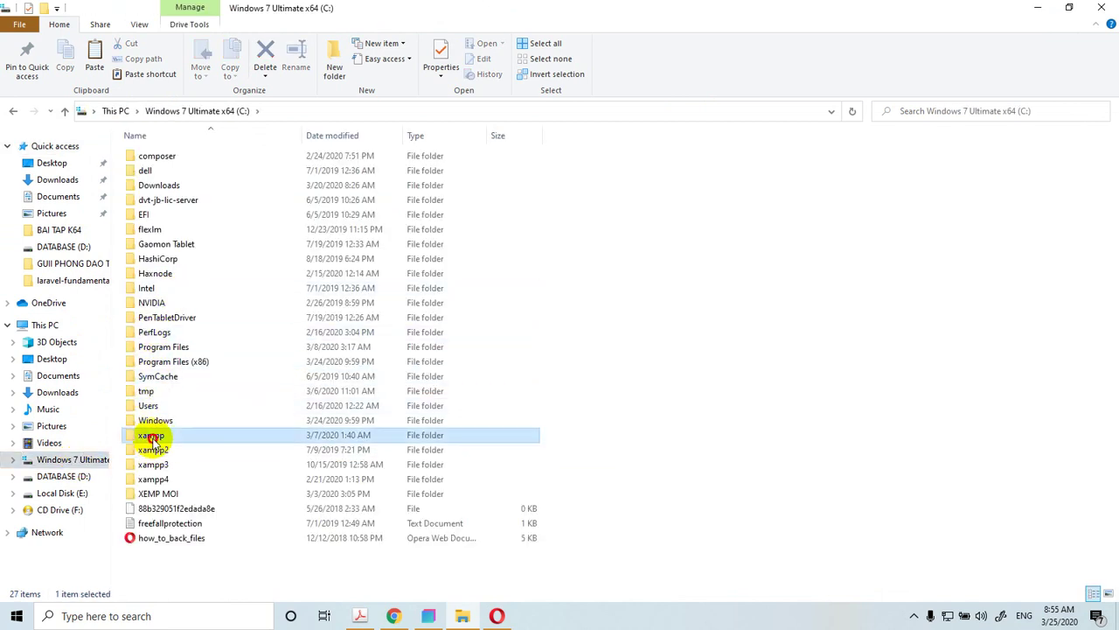
double_click(150, 230)
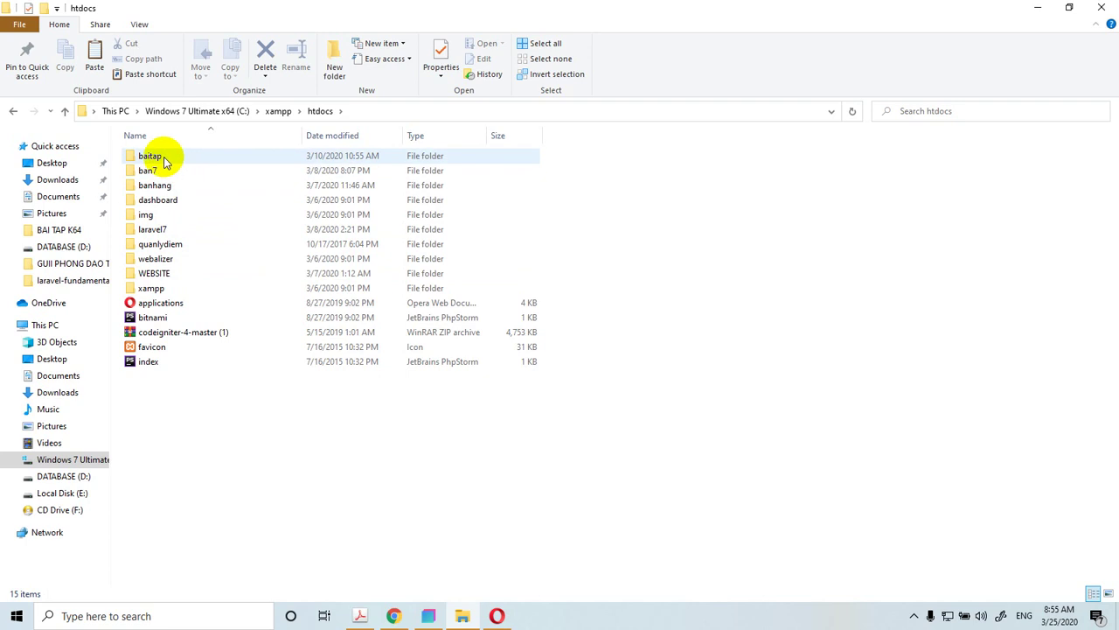
double_click(161, 245)
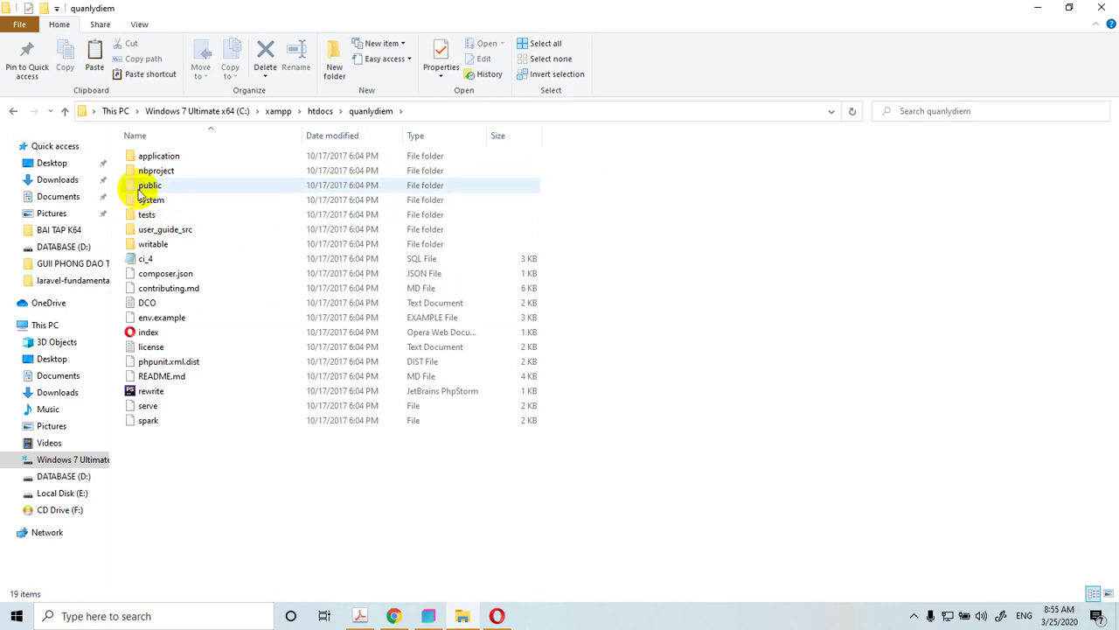
double_click(133, 185)
- Create a new folder named quanlysv inside the public folder
click(189, 377)
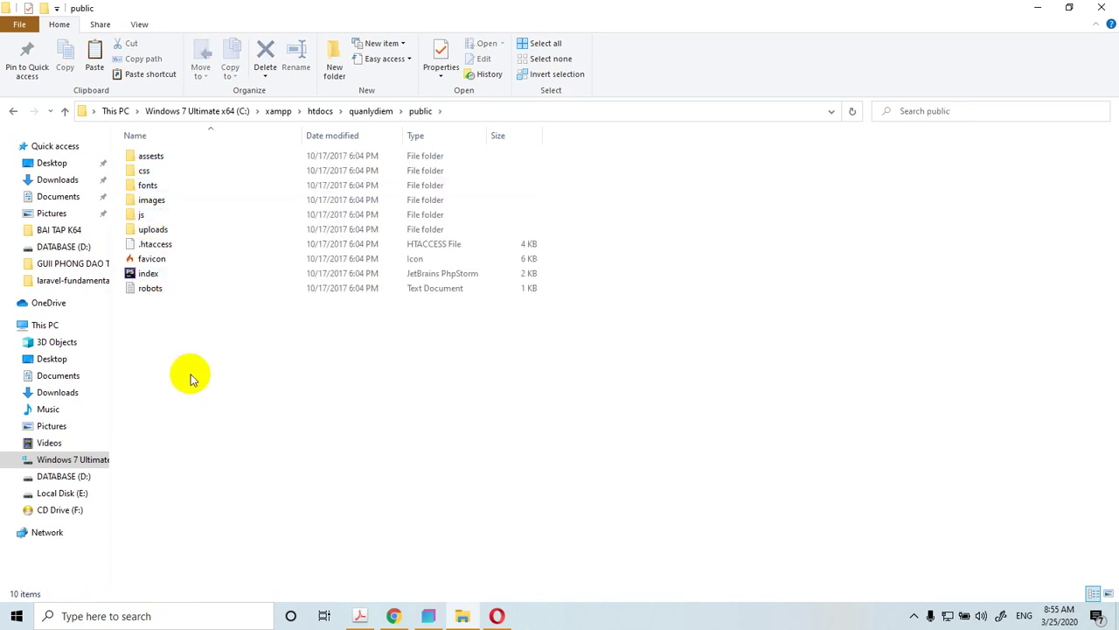
right_click(147, 341)
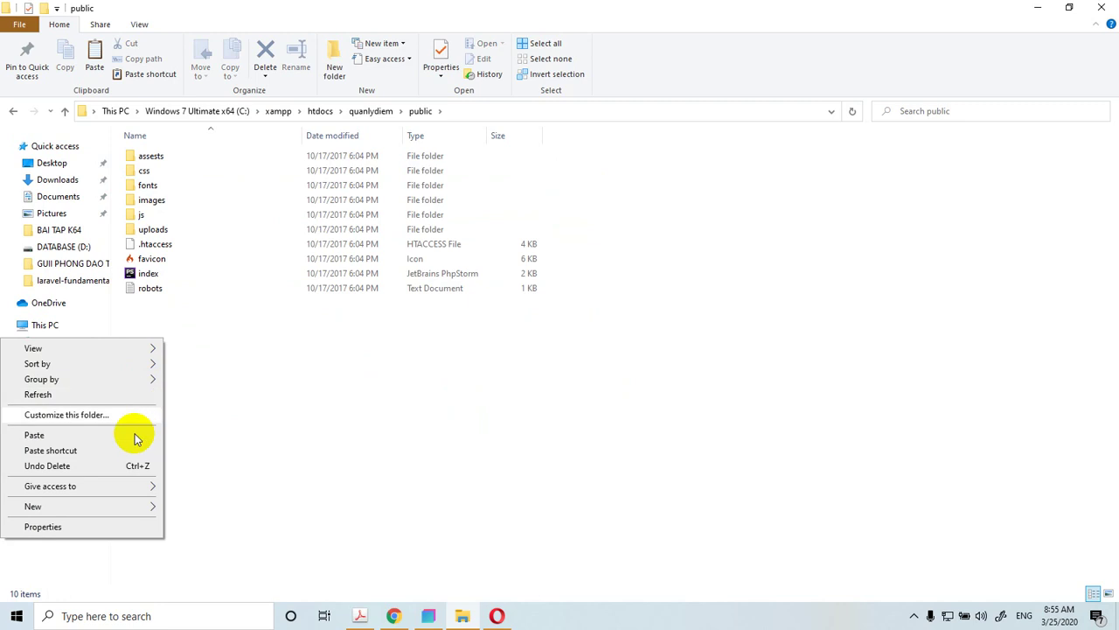
mouse_move(147, 508)
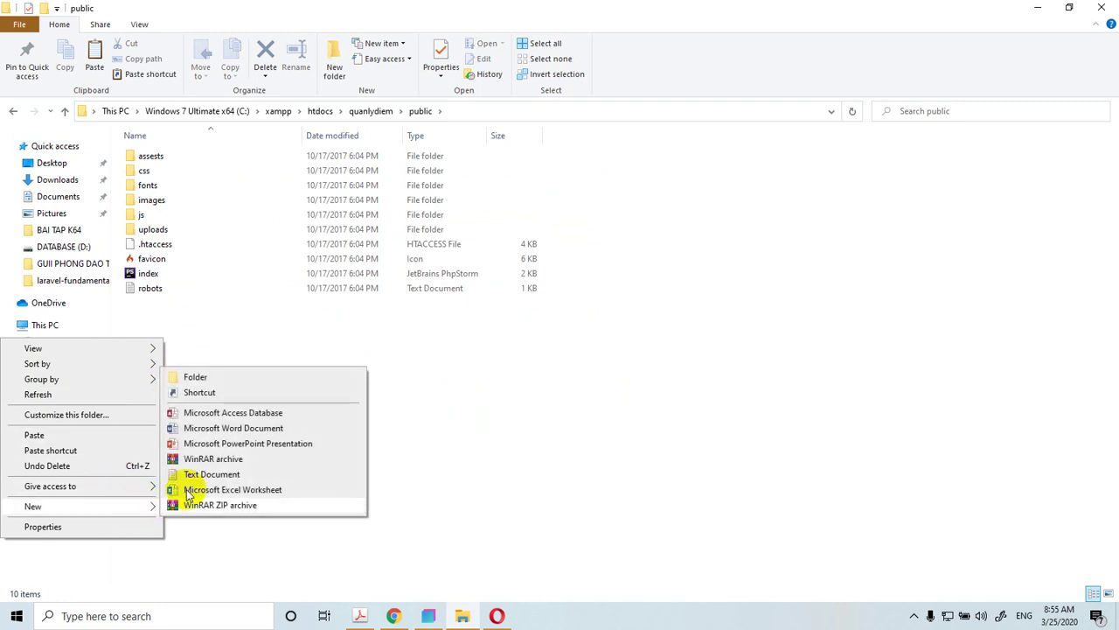
click(209, 375)
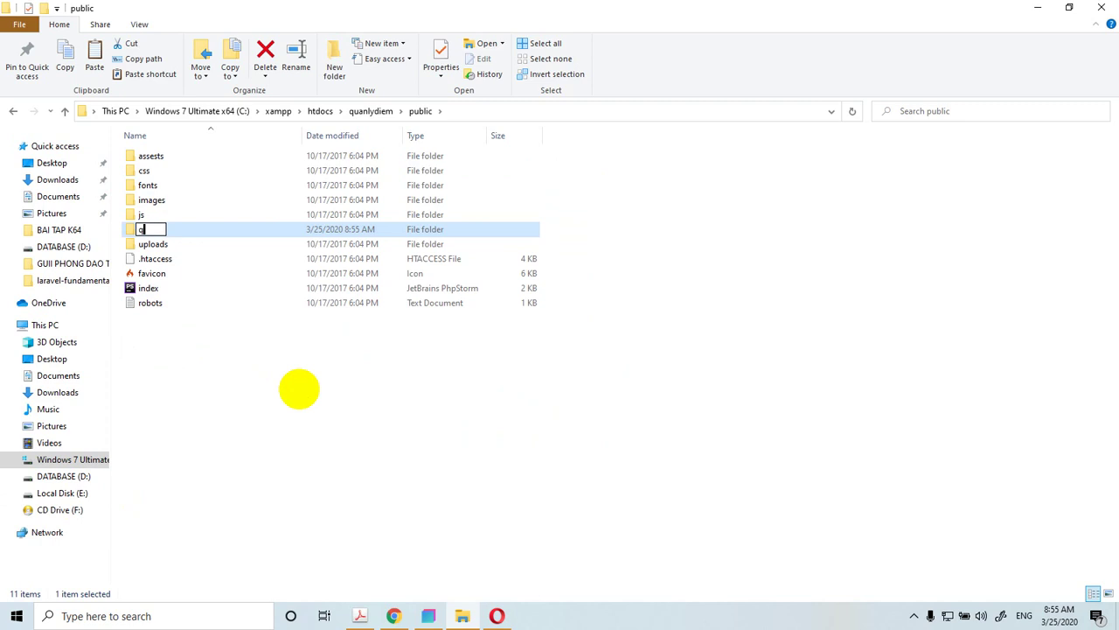
text(uanlysv)
click(213, 411)
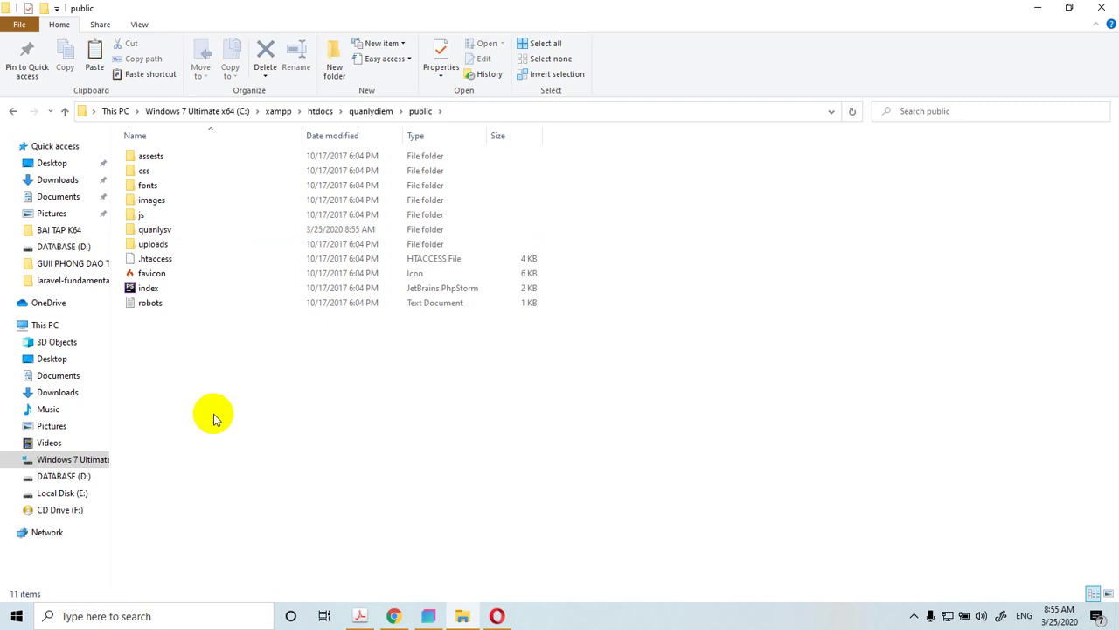
- Paste the copied NHAP folder into quanlysv and select it
double_click(150, 229)
right_click(225, 231)
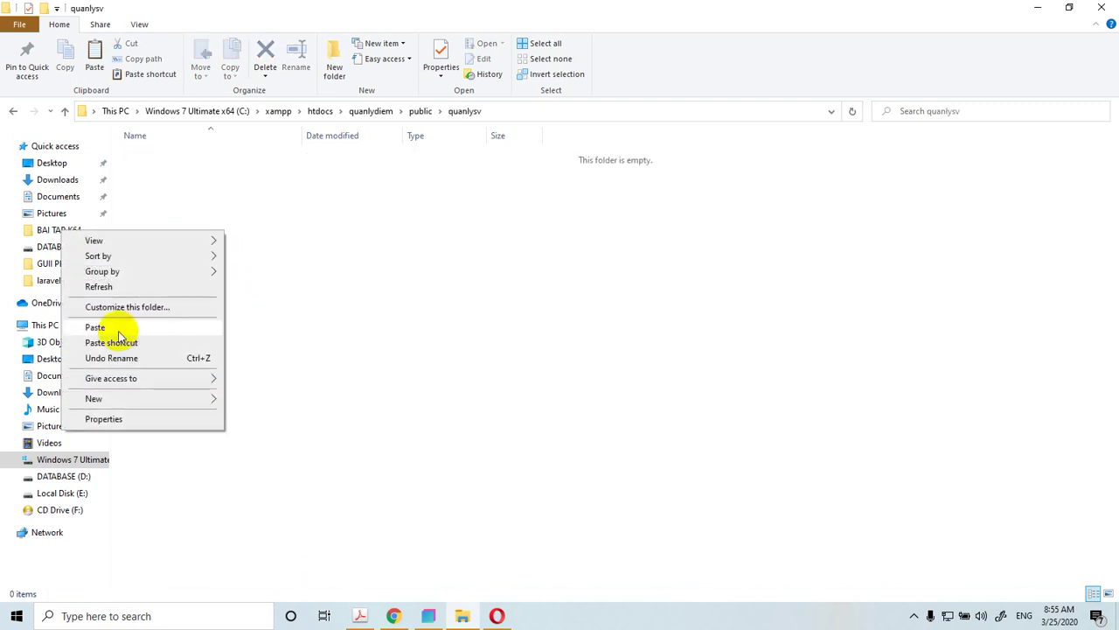
click(109, 329)
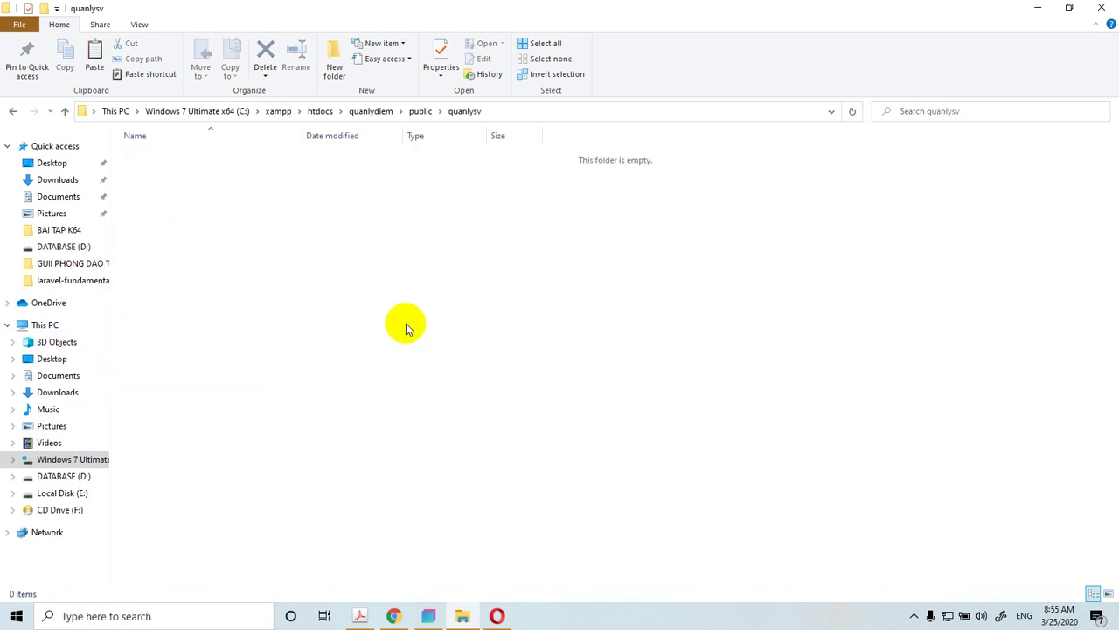
click(437, 325)
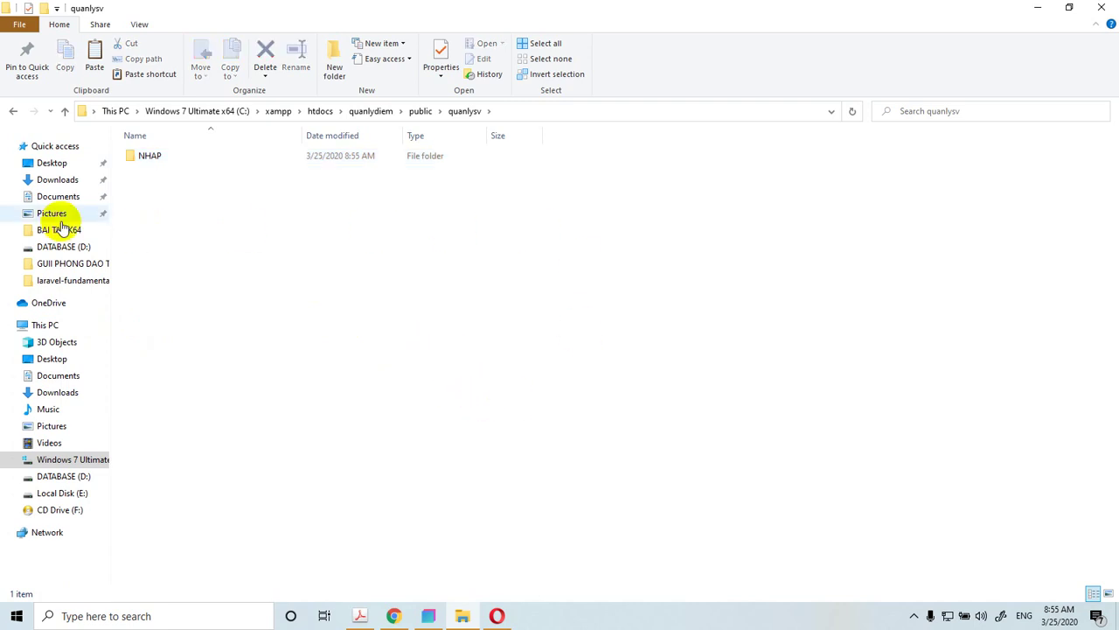
mouse_move(151, 156)
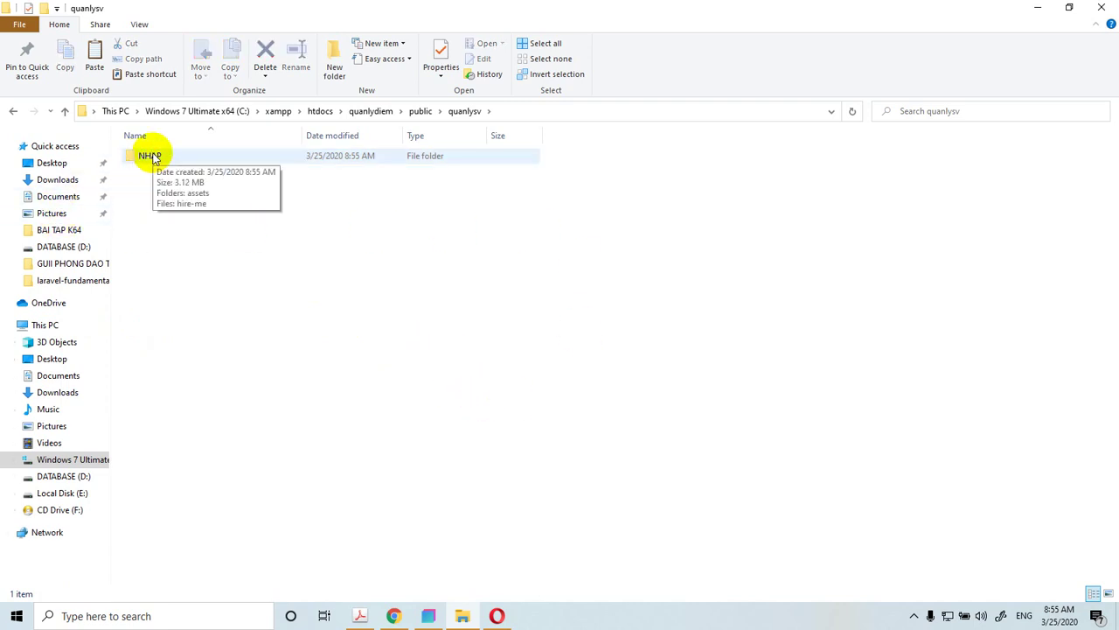
click(143, 162)
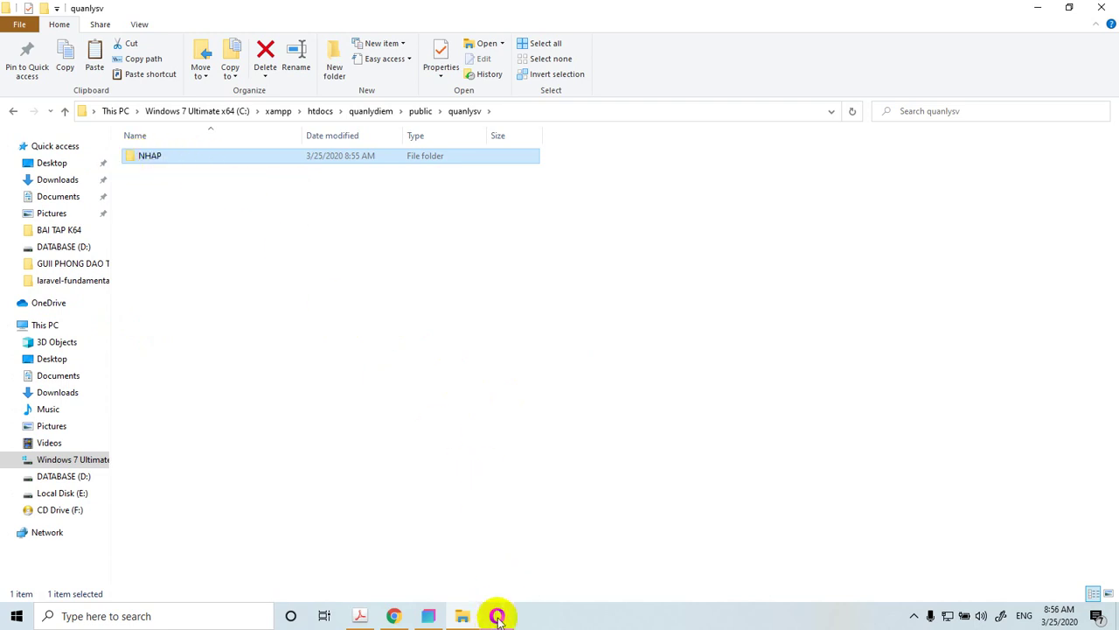
- Switch to NetBeans, expand the ci_4 project's Source Files and widen the project tree
click(1040, 9)
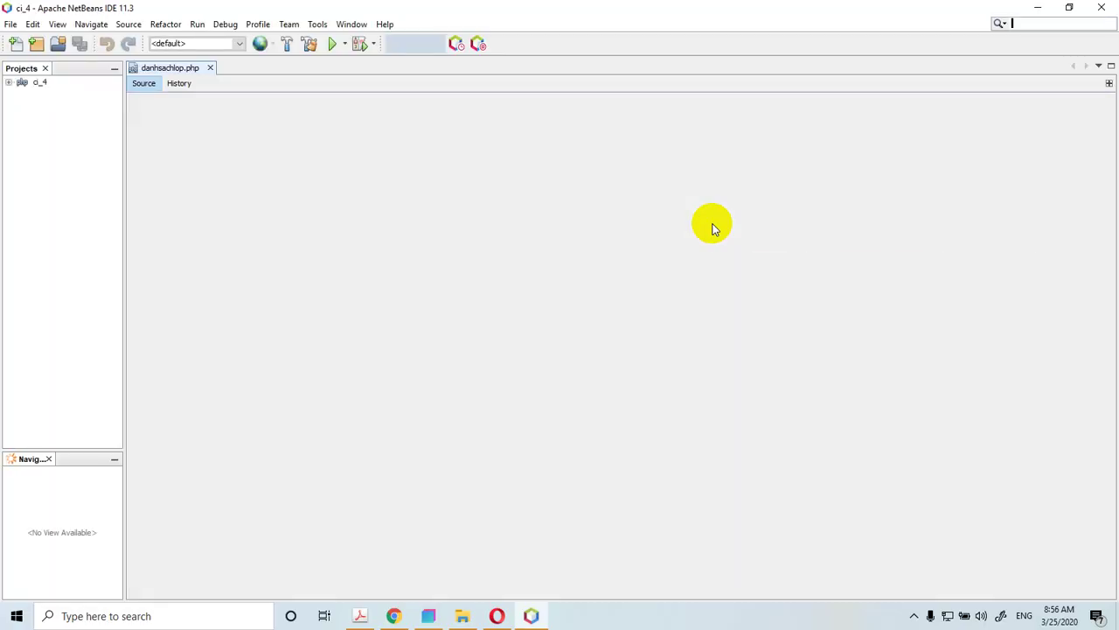
click(9, 83)
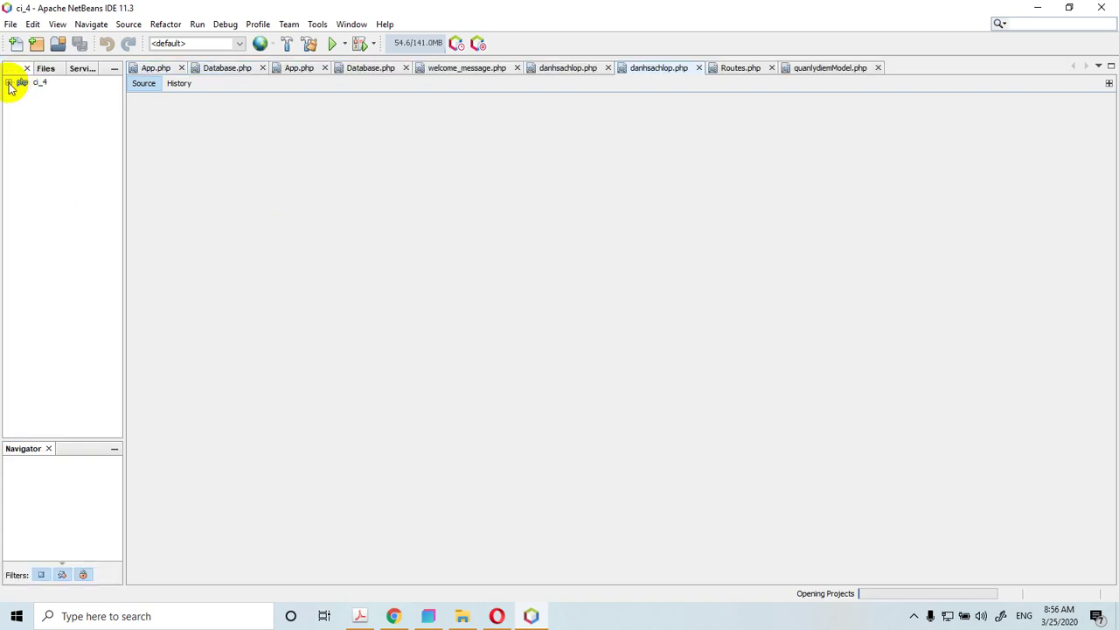
click(9, 83)
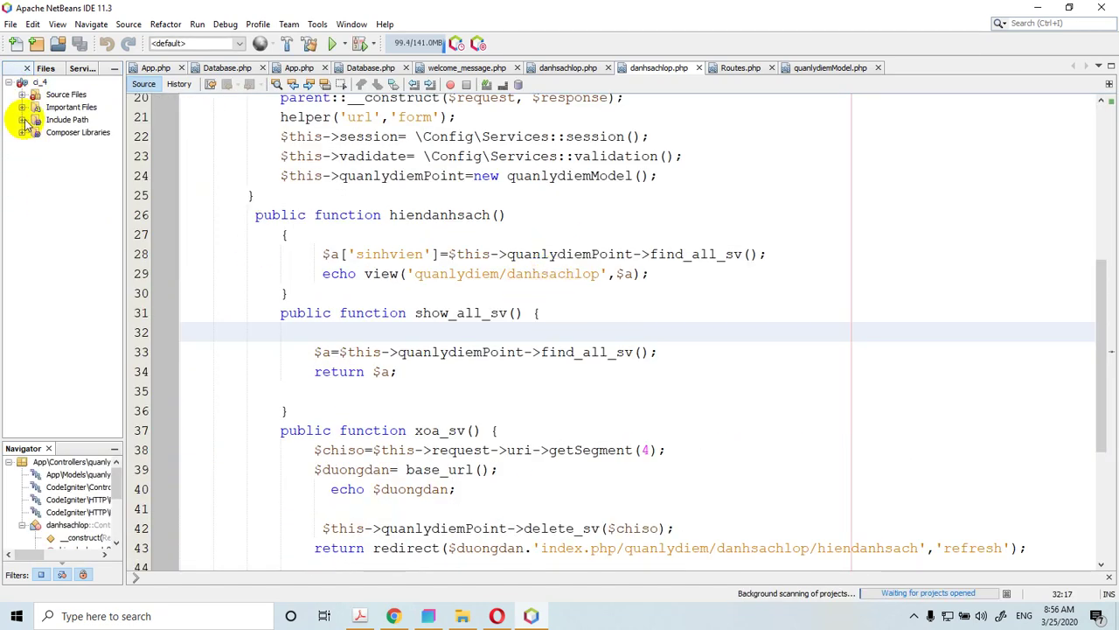
click(22, 96)
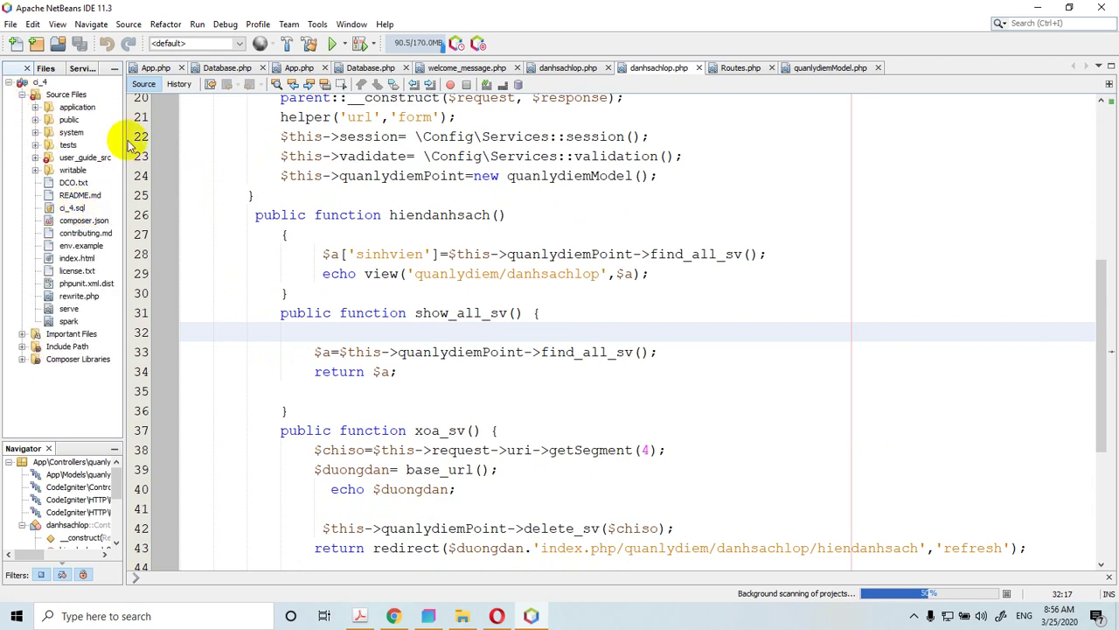
drag(125, 137, 229, 142)
- Expand public, quanlysv and NHAP in the ci_4 project to check the pasted files
double_click(70, 120)
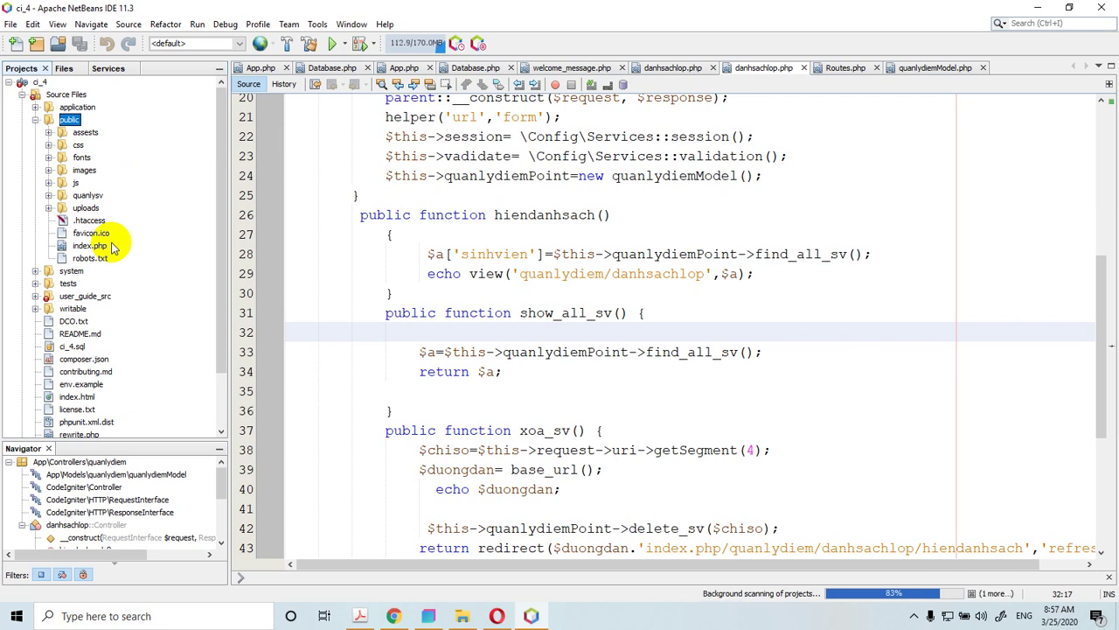
double_click(89, 196)
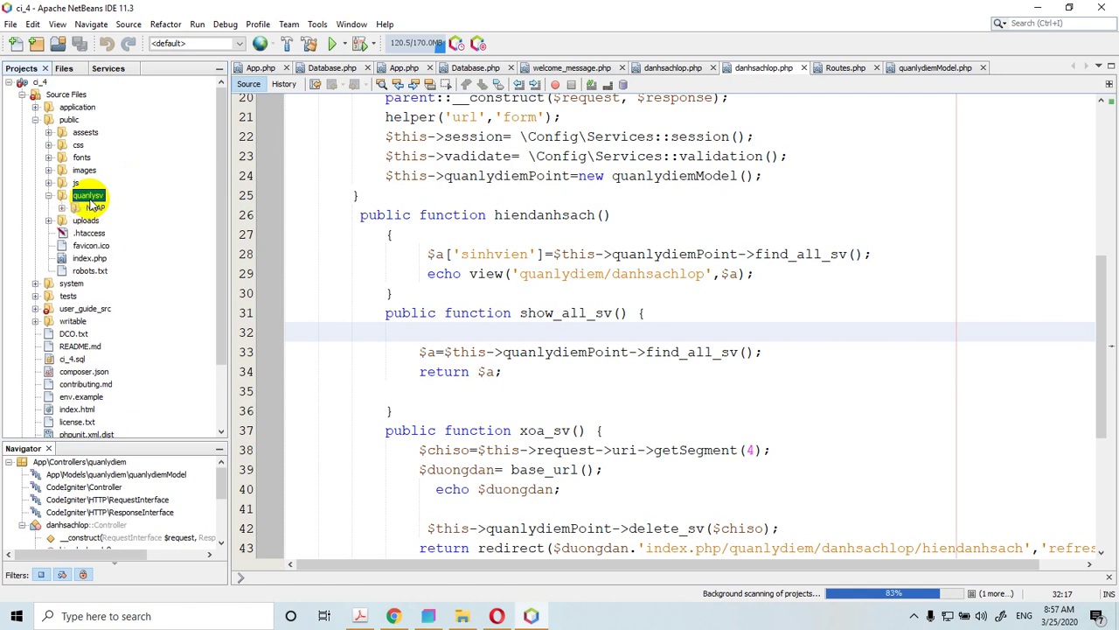
double_click(93, 207)
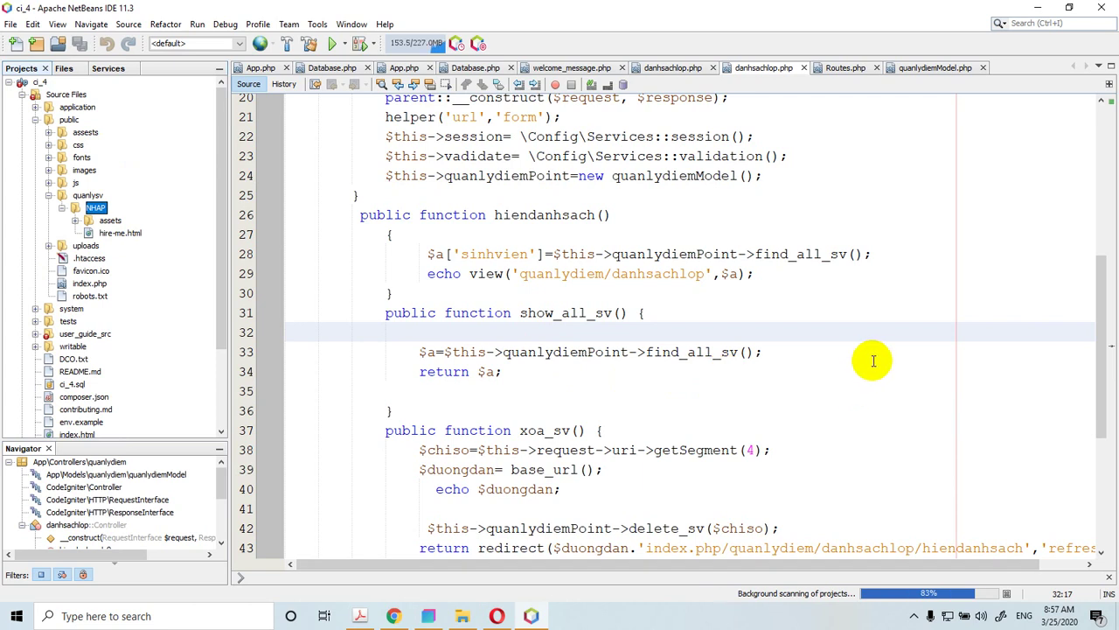
scroll(562, 257, up, 5)
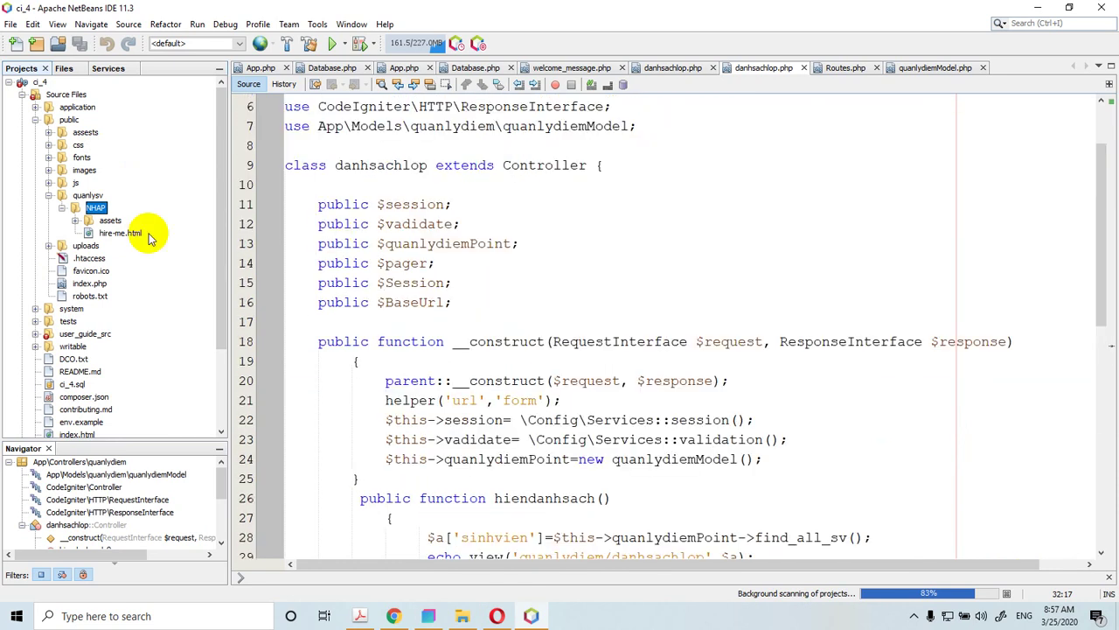
- Expand the application and Views folders in ci_4 and select the quanlydiem view folder
click(77, 108)
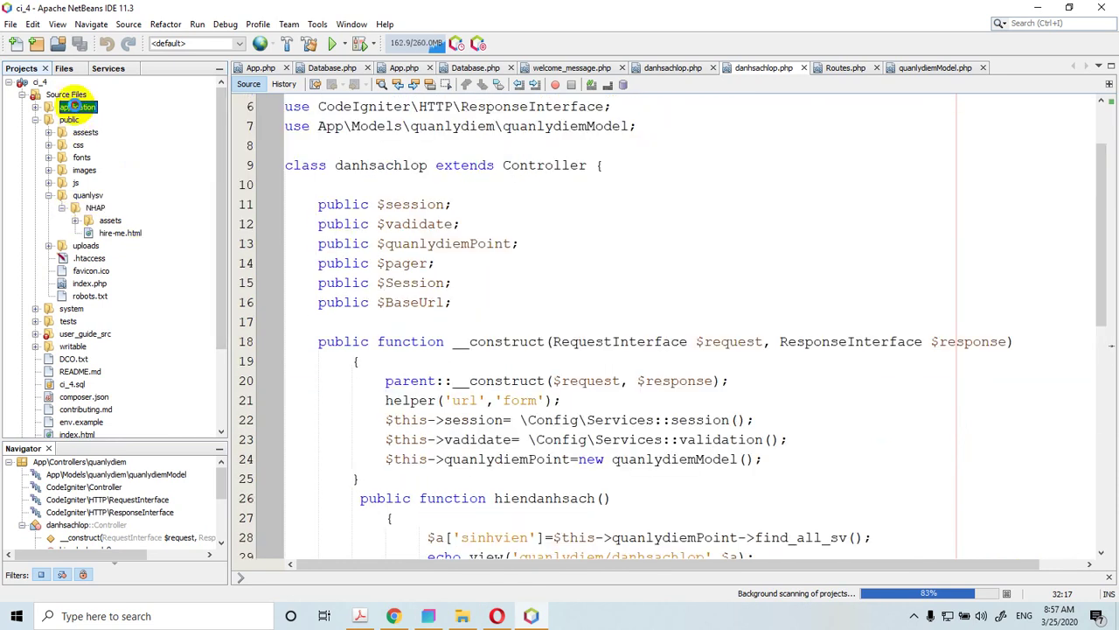
double_click(77, 107)
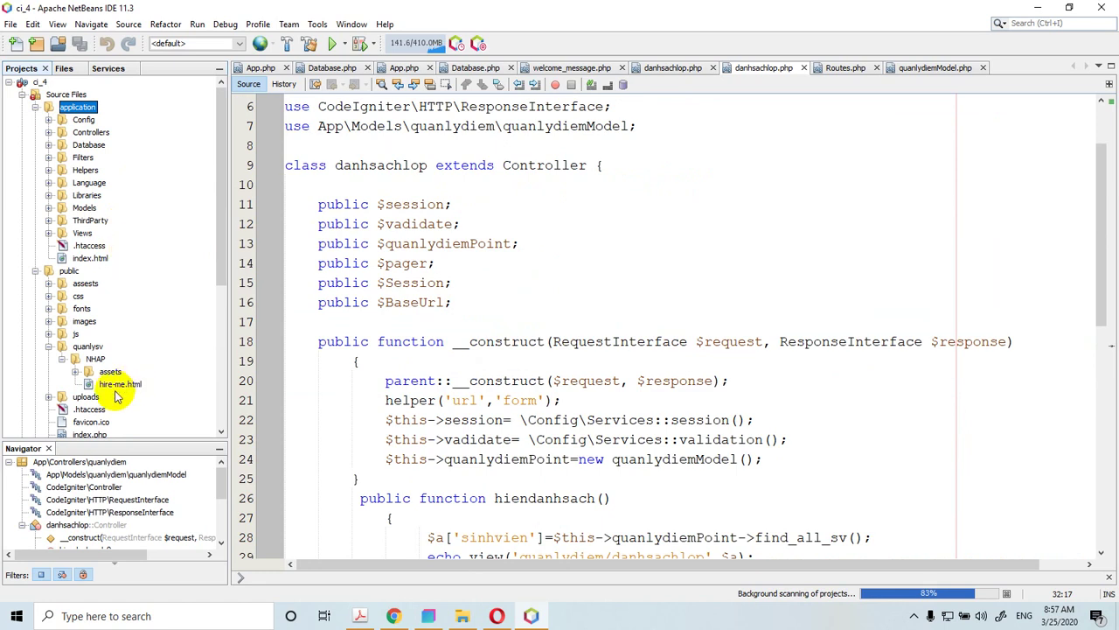
click(82, 234)
double_click(81, 233)
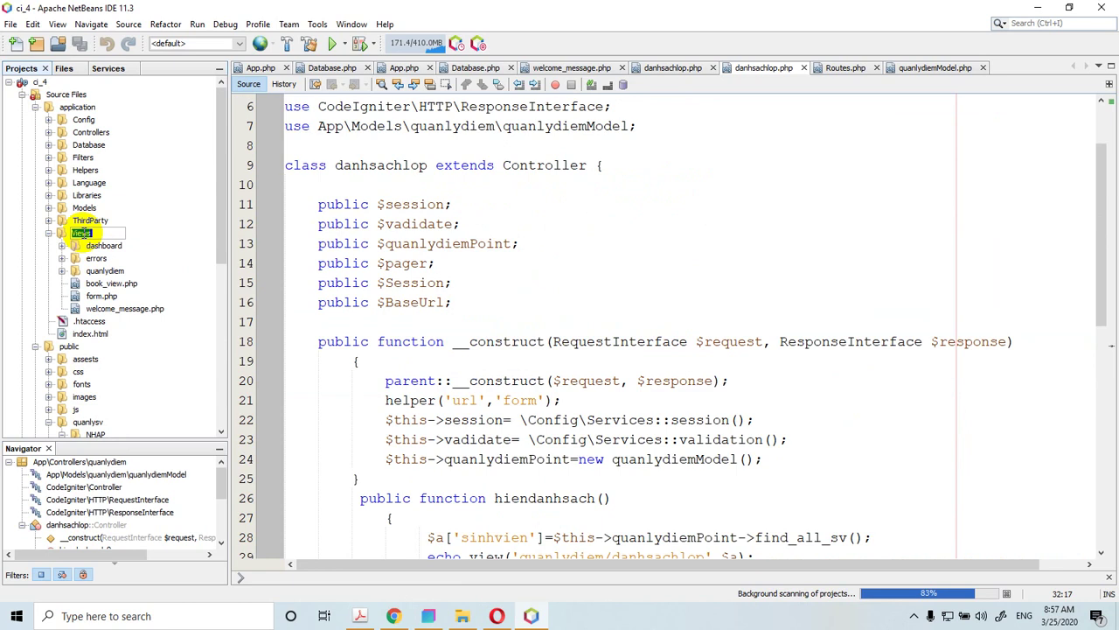
click(105, 270)
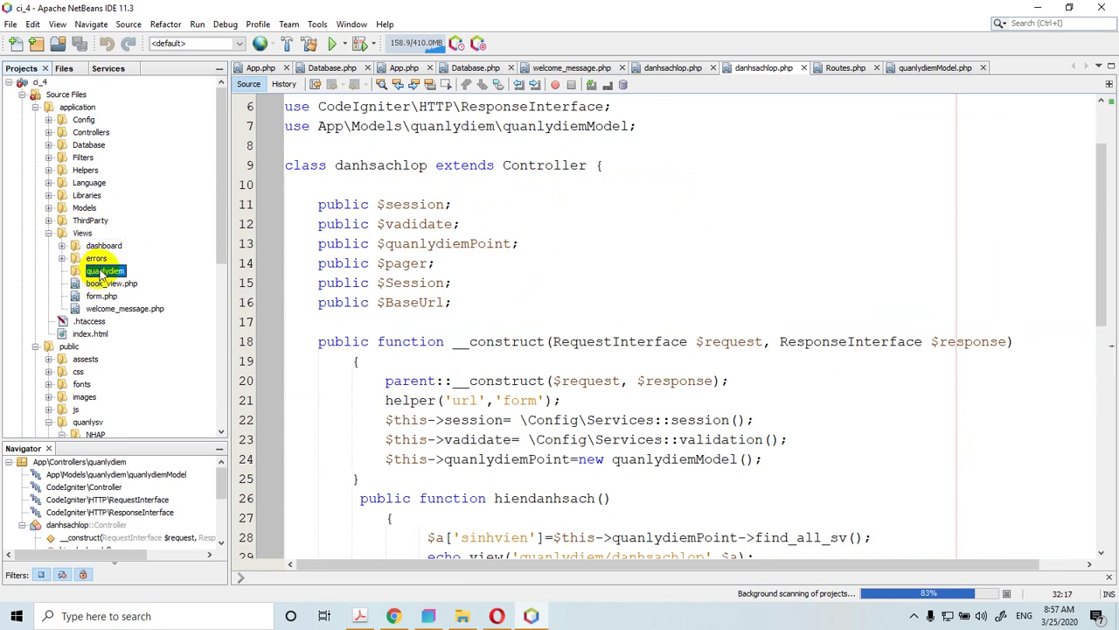
- Move hire-me.html from public/quanlysv/NHAP into the quanlydiem folder under Views
double_click(98, 268)
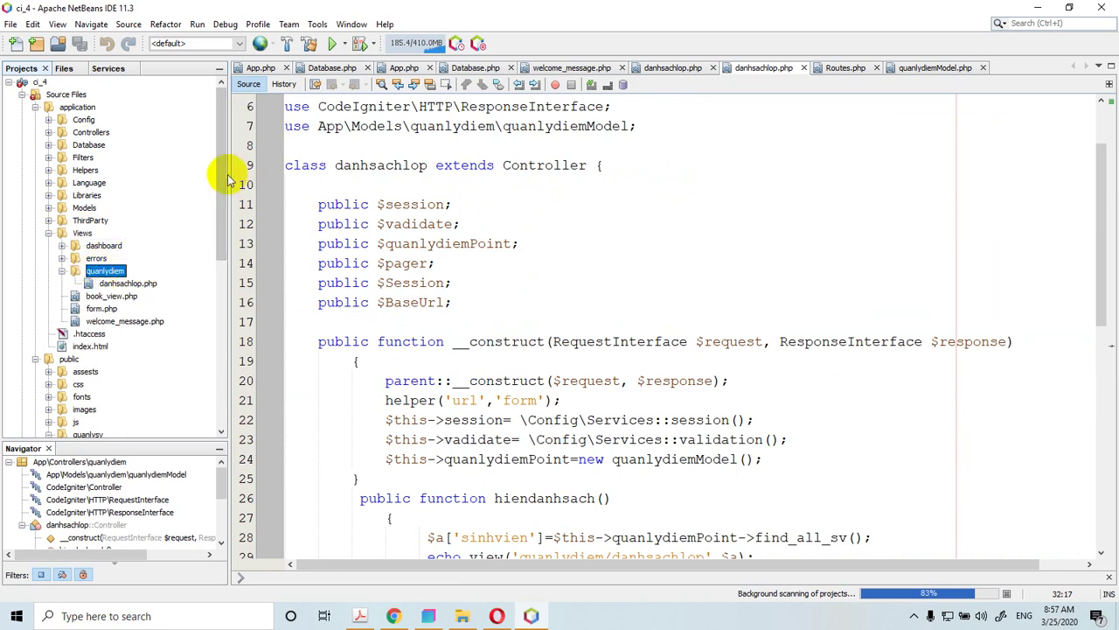
drag(233, 172, 300, 243)
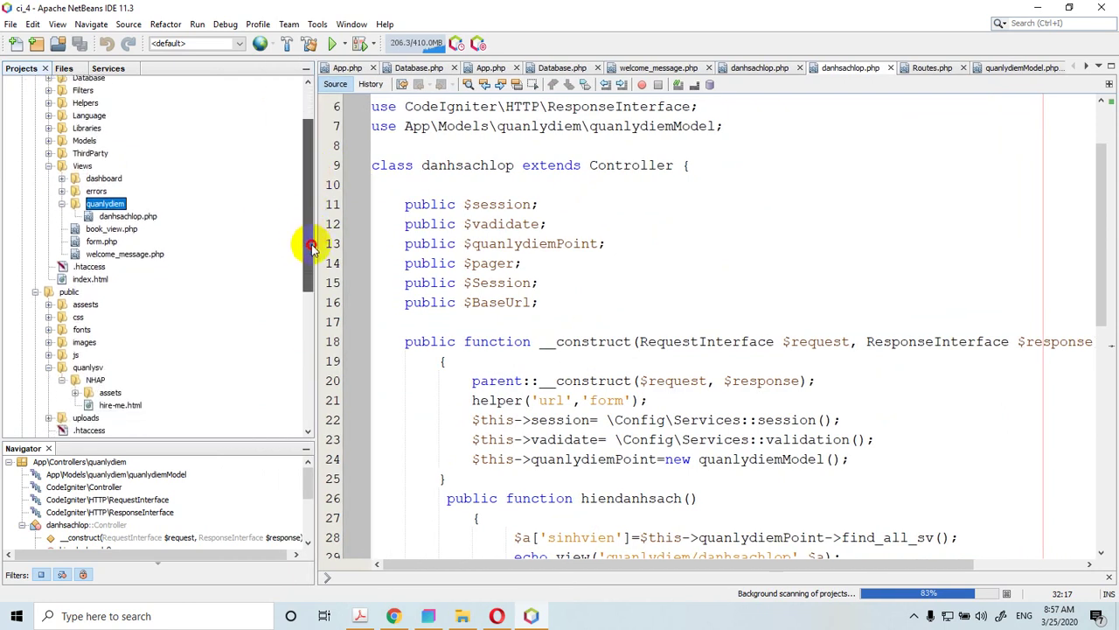
click(106, 378)
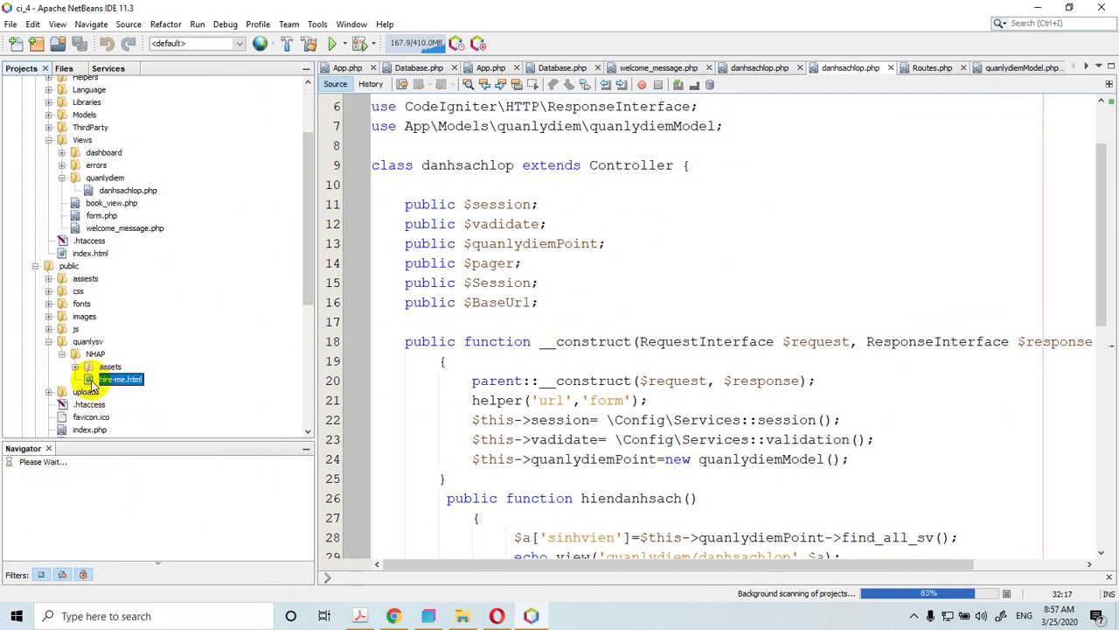
drag(91, 381, 98, 182)
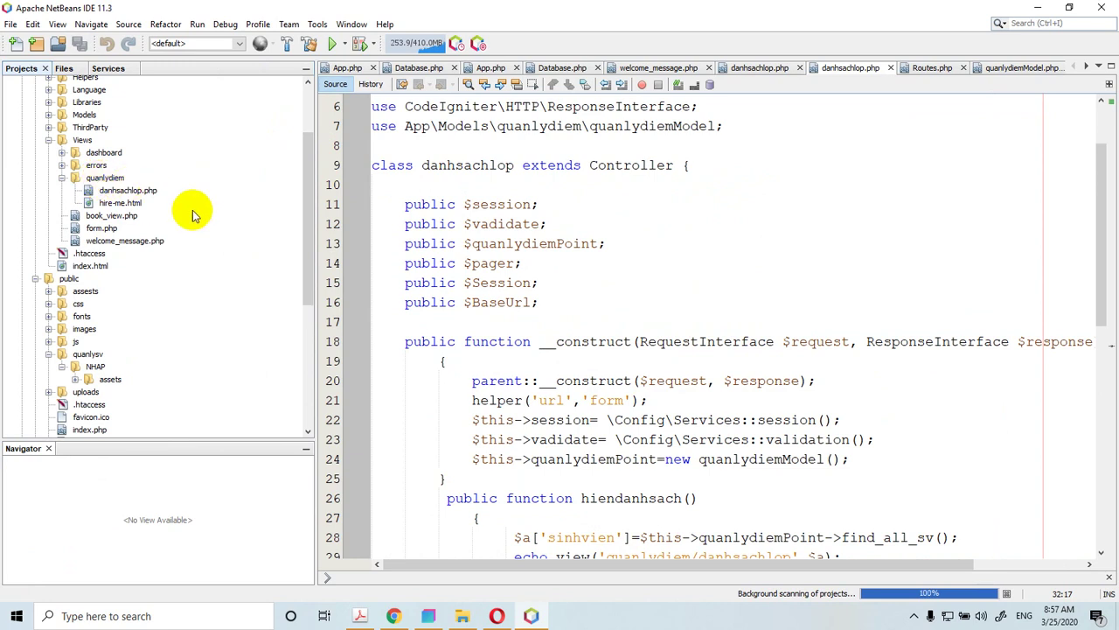
- Open hire-me.html from the quanlydiem view folder and narrow the project tree to give the code more room
double_click(119, 203)
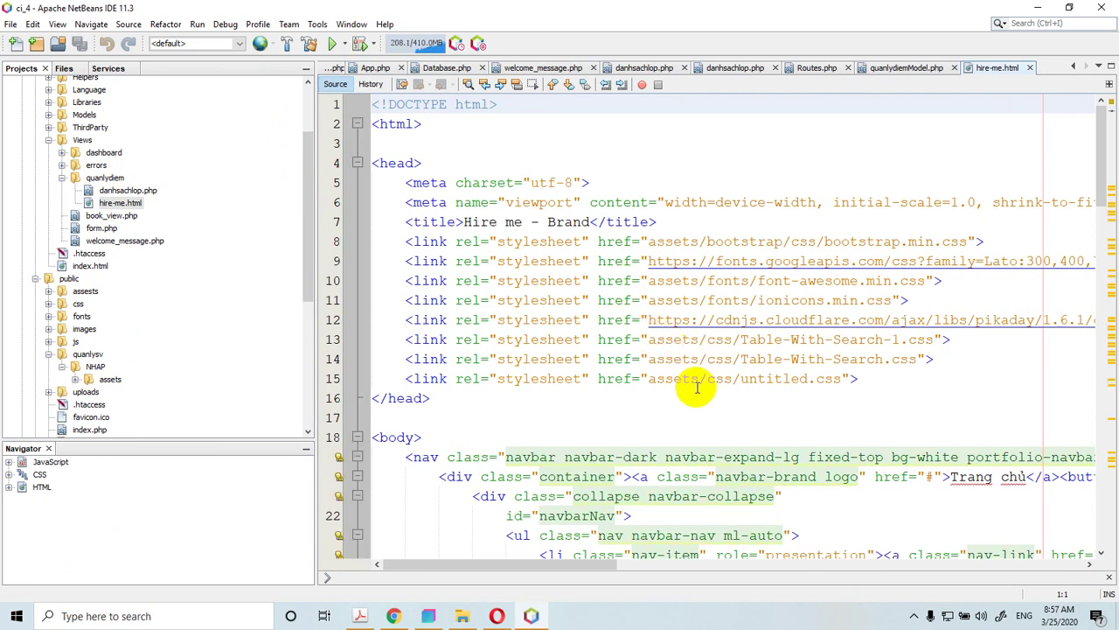
scroll(696, 388, down, 1)
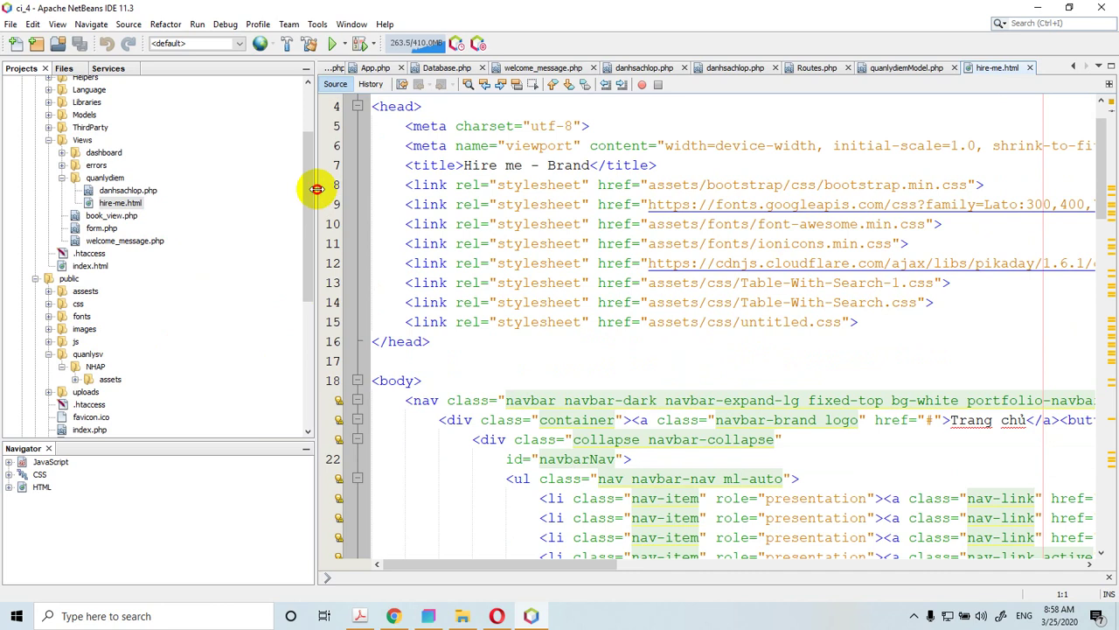
drag(316, 196, 273, 201)
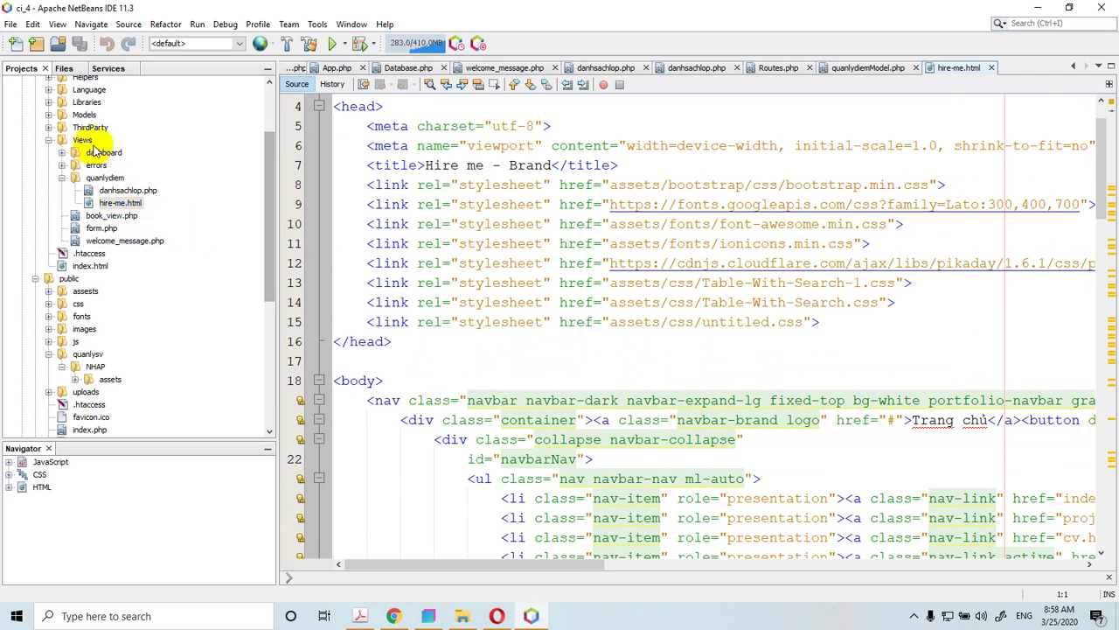
- Save a copy of hire-me.html as nhaphoso.php in the quanlydiem view folder
click(9, 25)
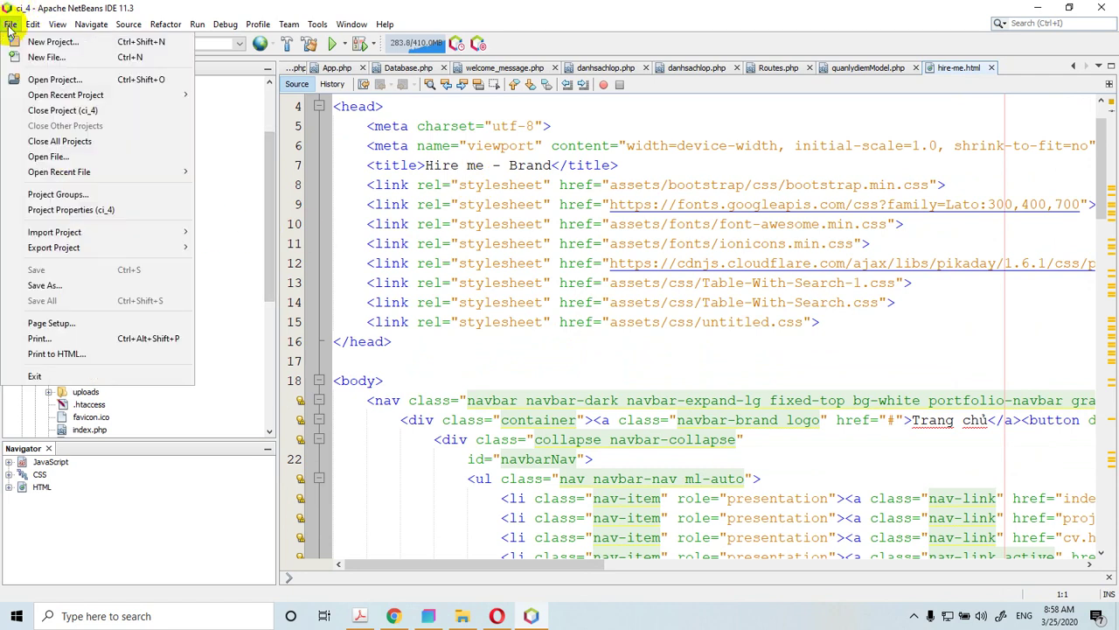
click(46, 285)
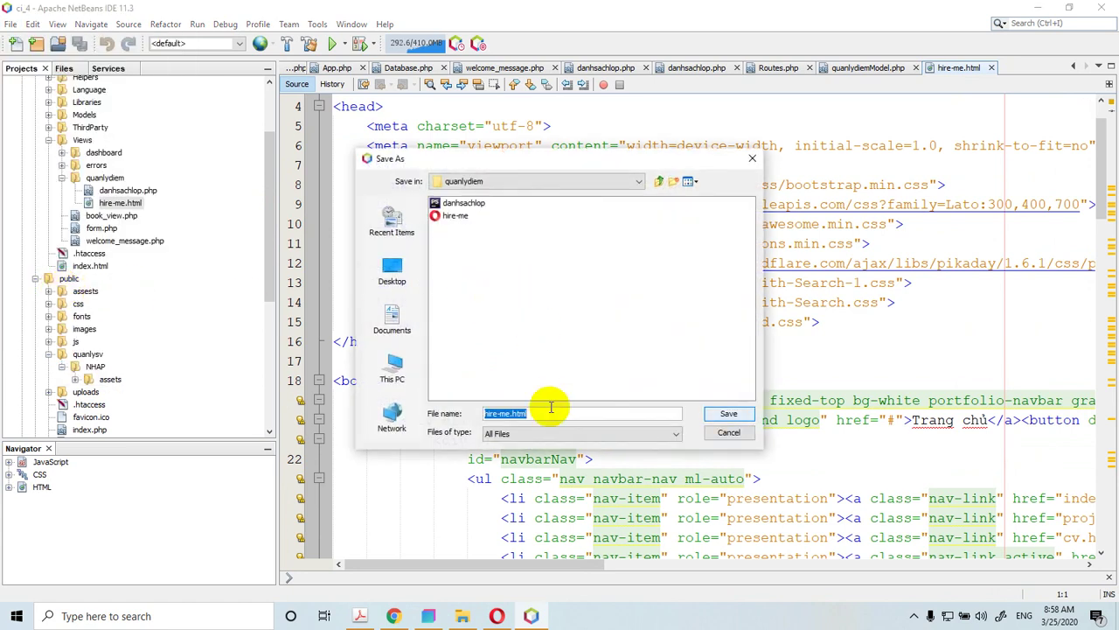
key(BackSpace)
text(r)
text(haphos)
text(o.)
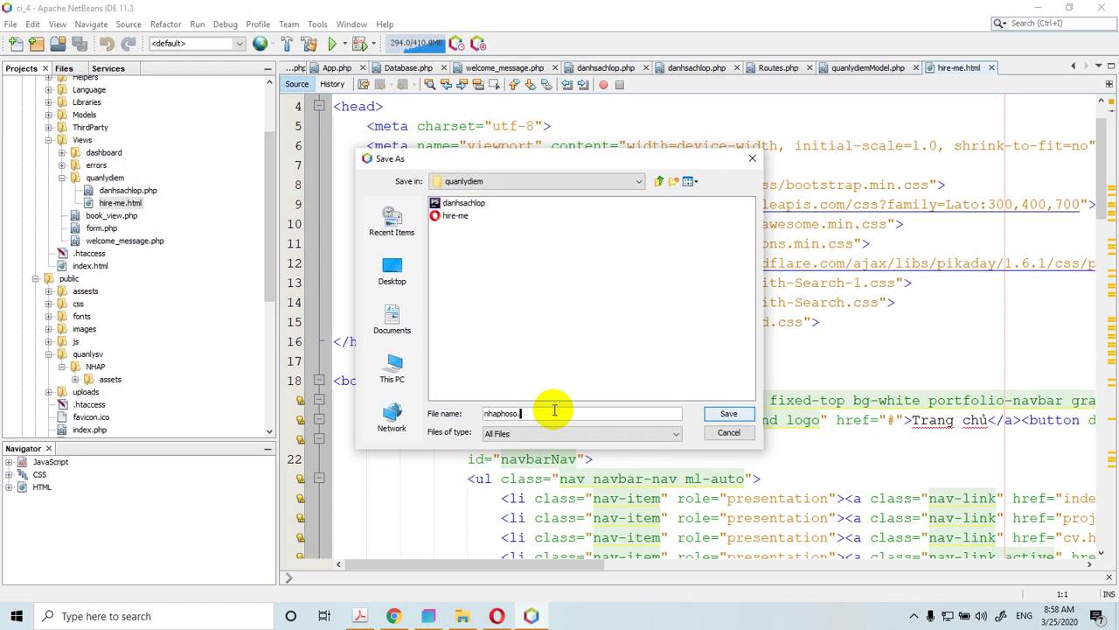
text(php)
click(734, 415)
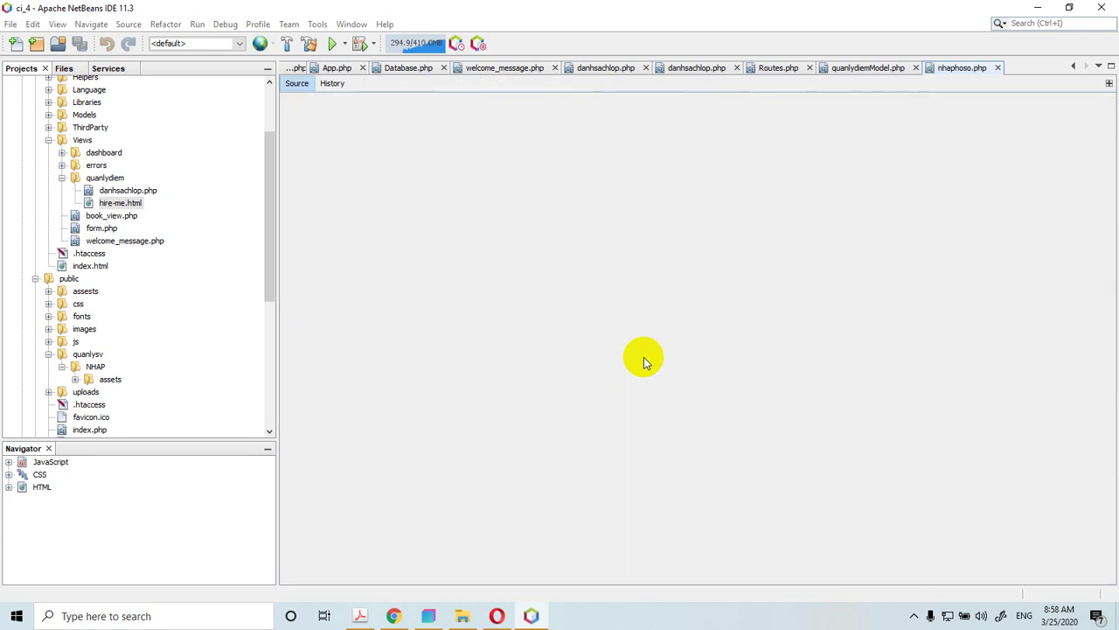
- Look through the nhaphoso.php markup from the head links to the closing scripts, and narrow the project tree
click(123, 215)
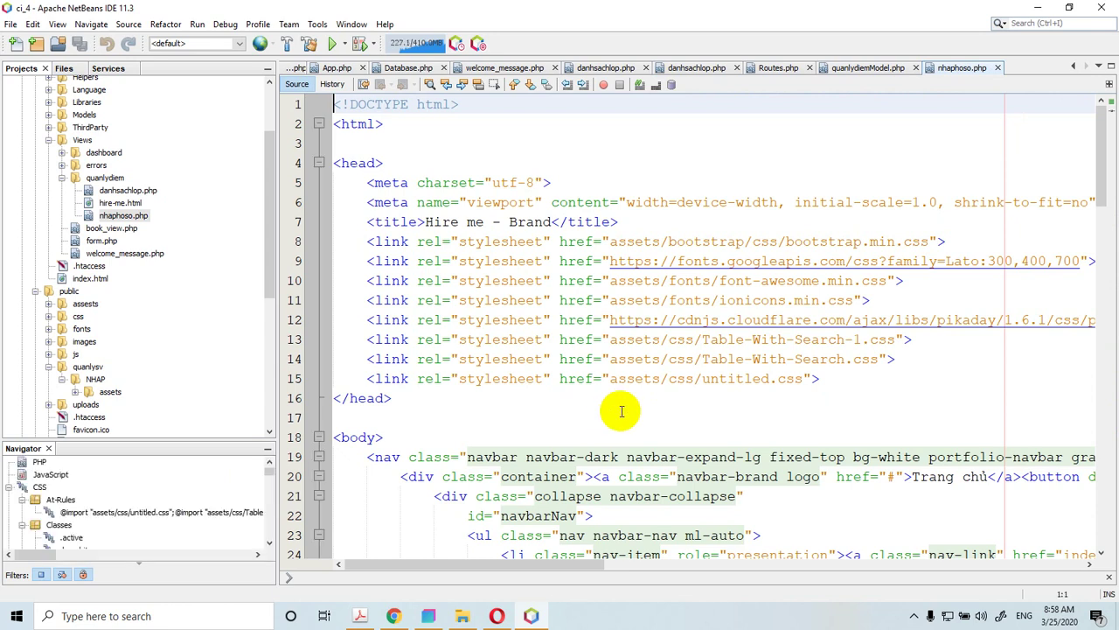
scroll(622, 402, down, 4)
scroll(626, 391, down, 16)
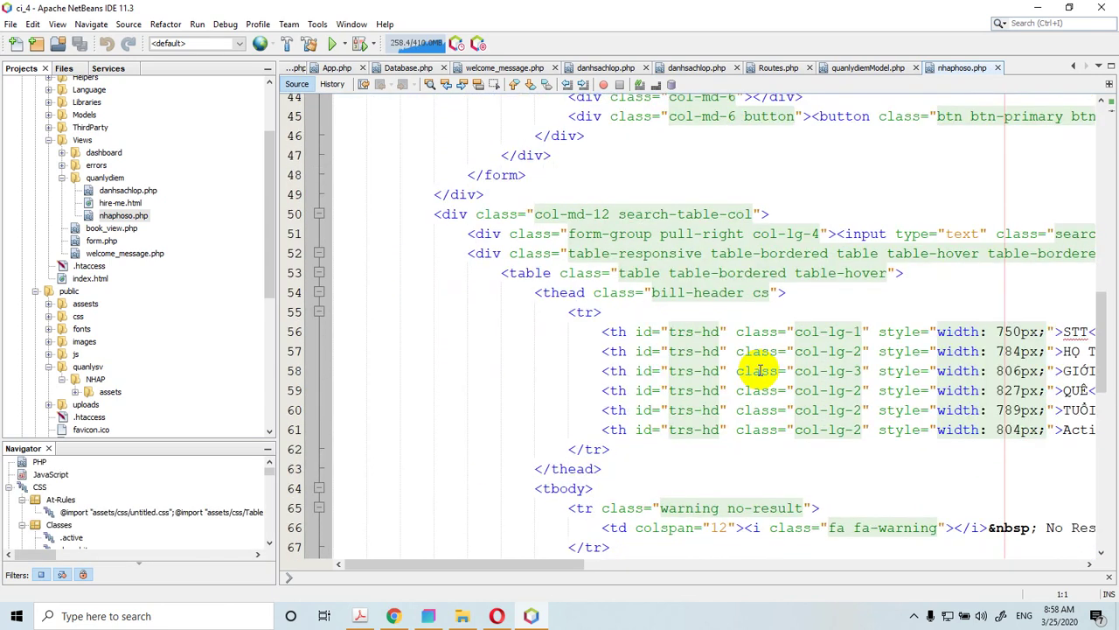
scroll(760, 371, down, 6)
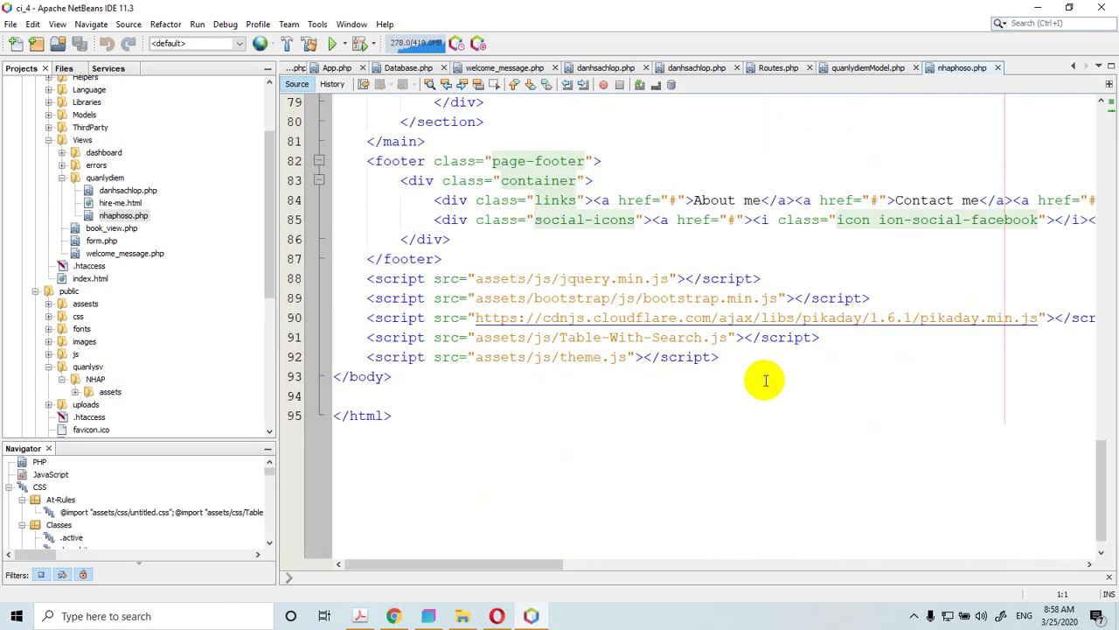
scroll(765, 380, up, 17)
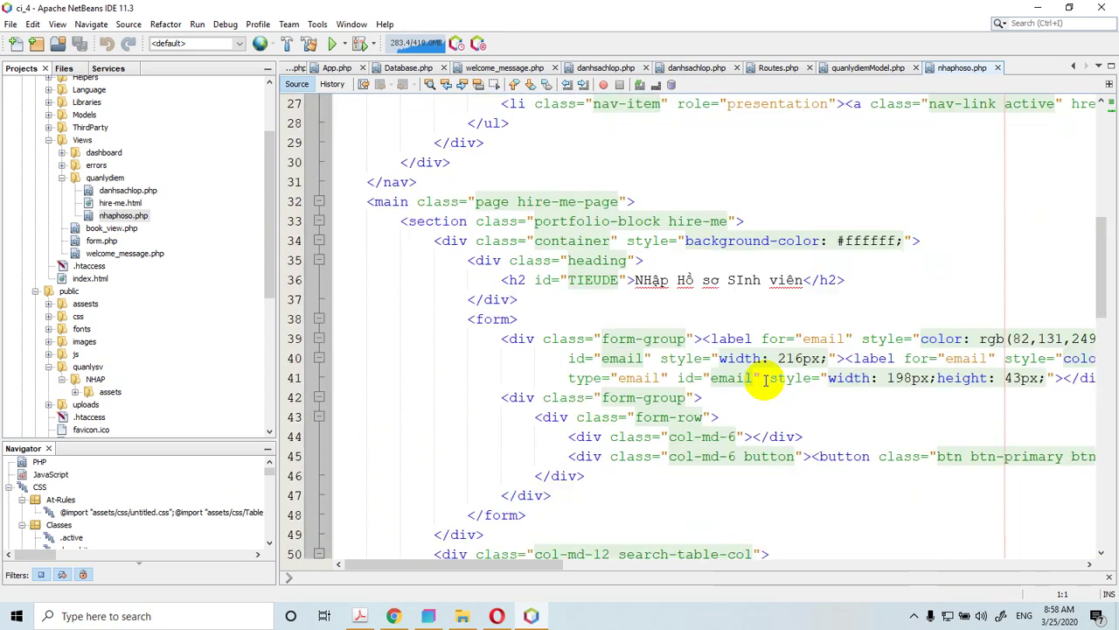
scroll(765, 380, up, 9)
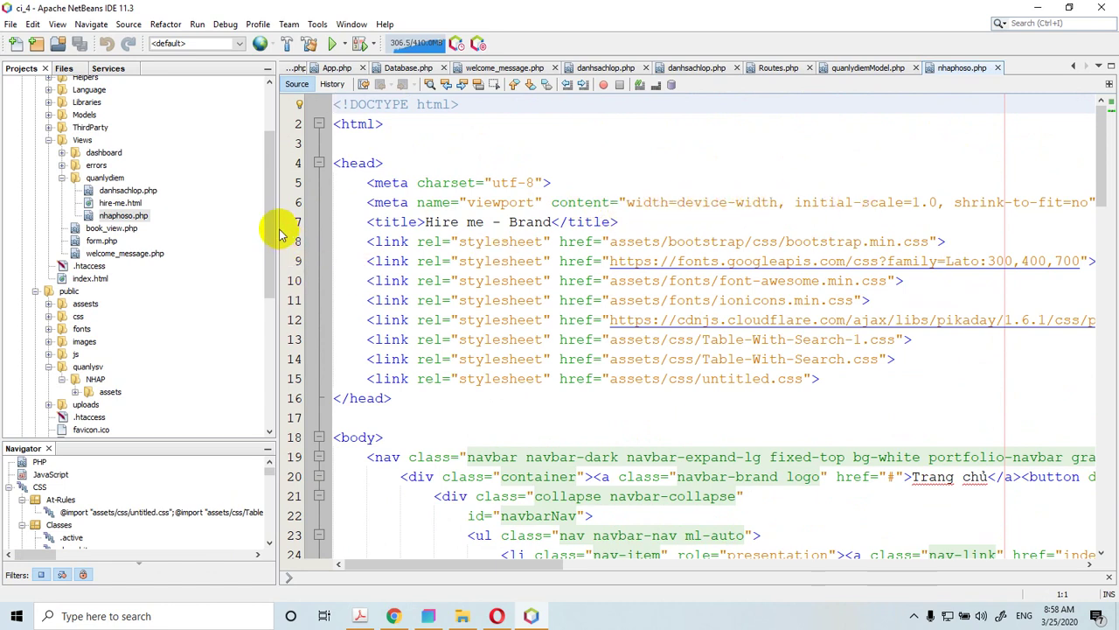
drag(275, 225, 210, 225)
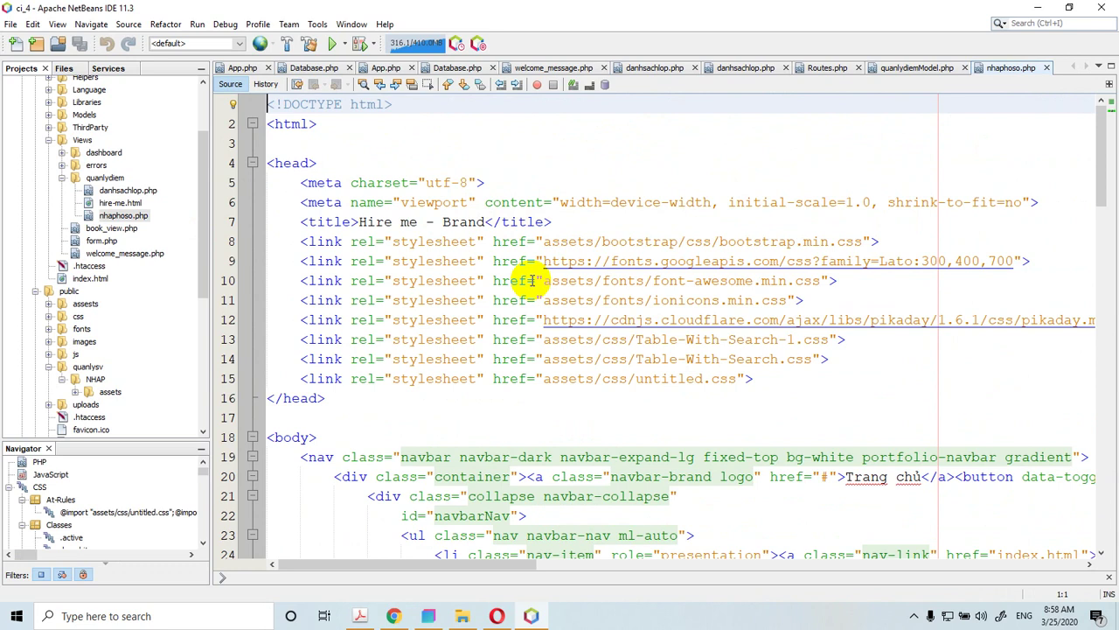
- Replace the page title text in nhaphoso.php with "NHẠP HỒ SƠ SINH VIÊN"
click(487, 221)
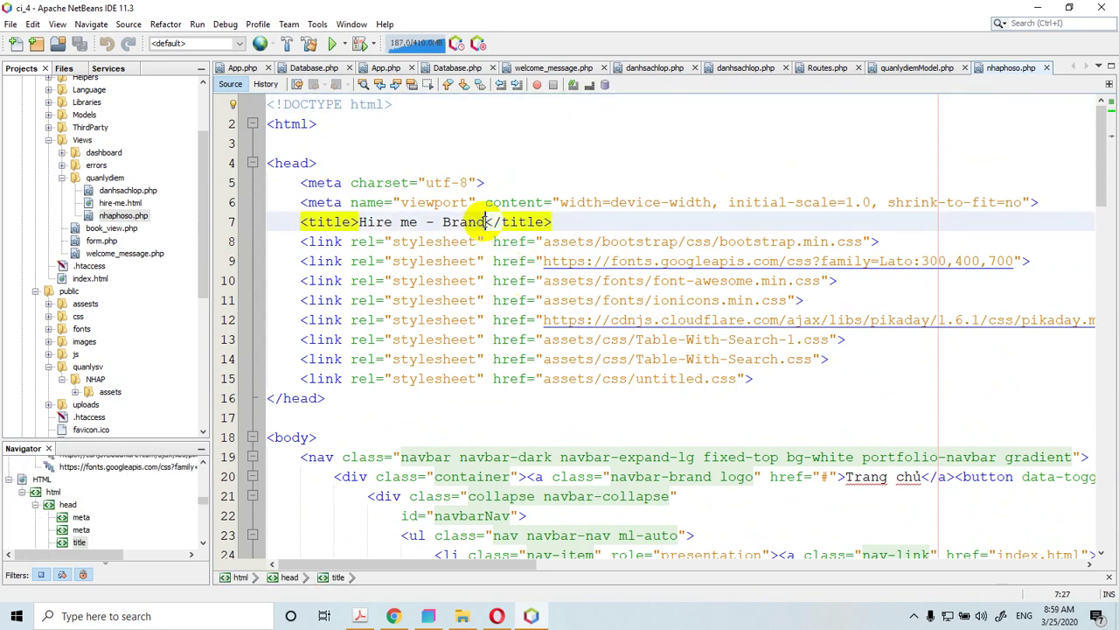
key(BackSpace)
key(BackSpace)
key(BackSpace)
key(BackSpace)
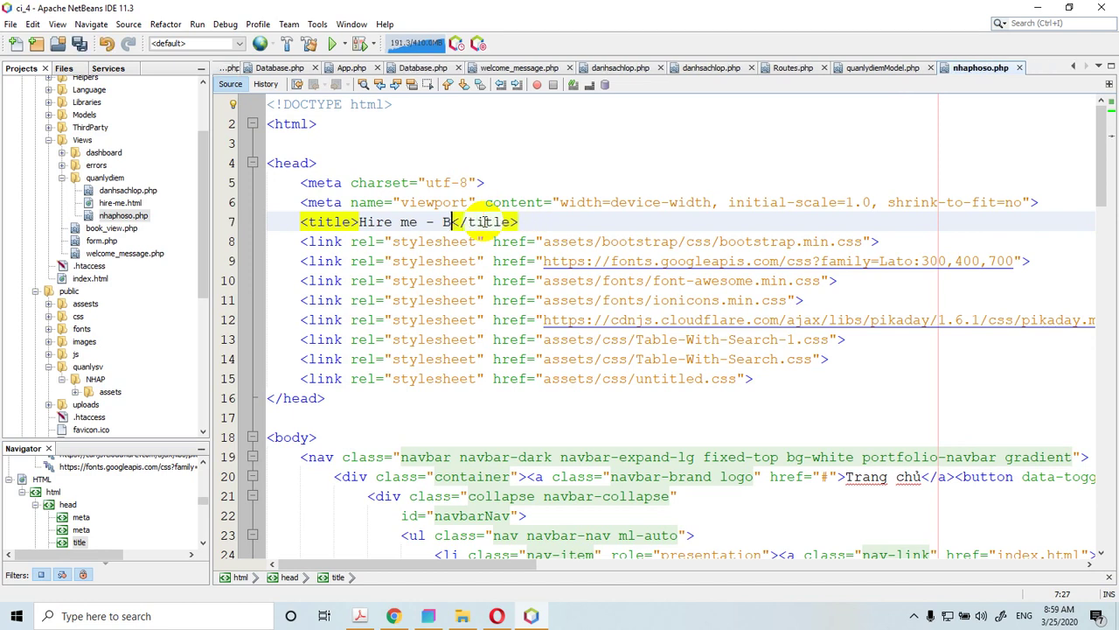
key(BackSpace)
key(BackSpace)
key(BackSpace)
key(BackSpace)
key(BackSpace)
key(BackSpace)
key(BackSpace)
key(BackSpace)
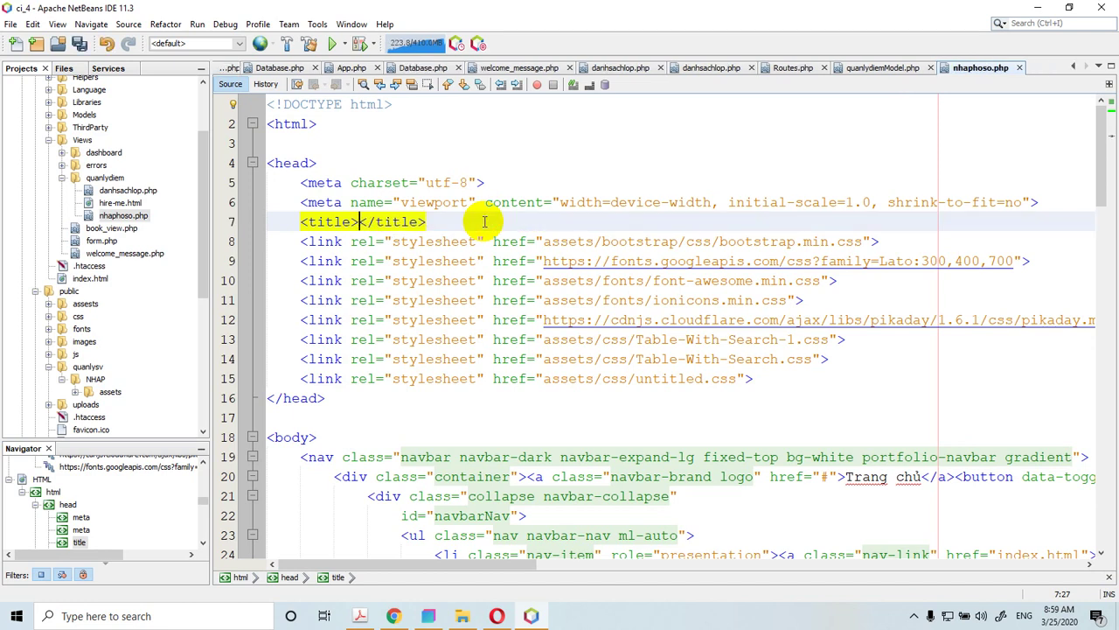
text(NHAP)
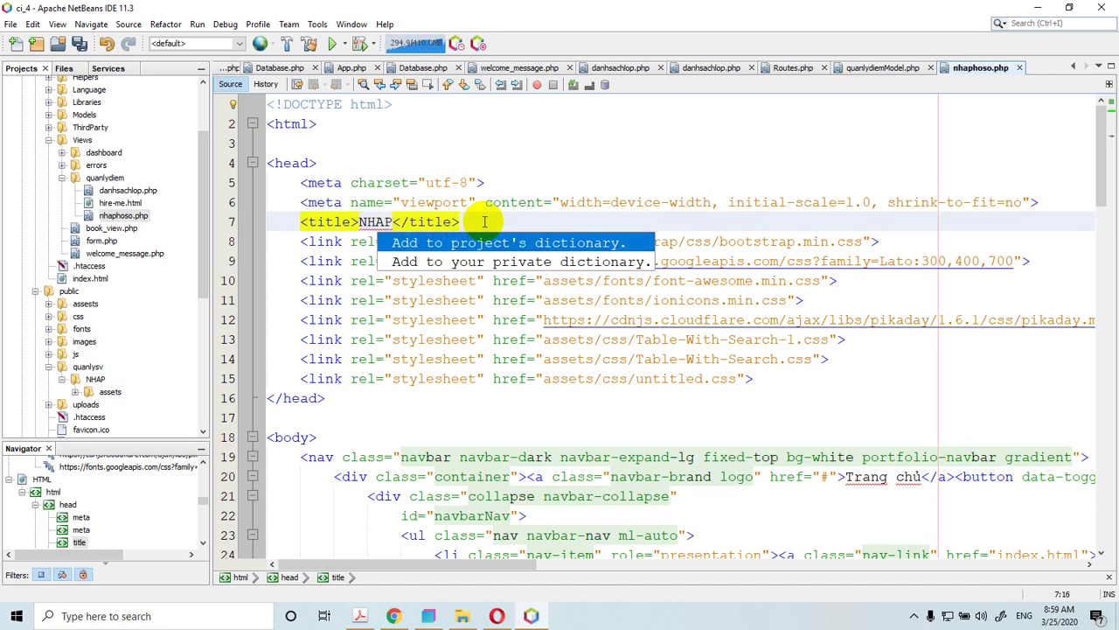
text( HỒ)
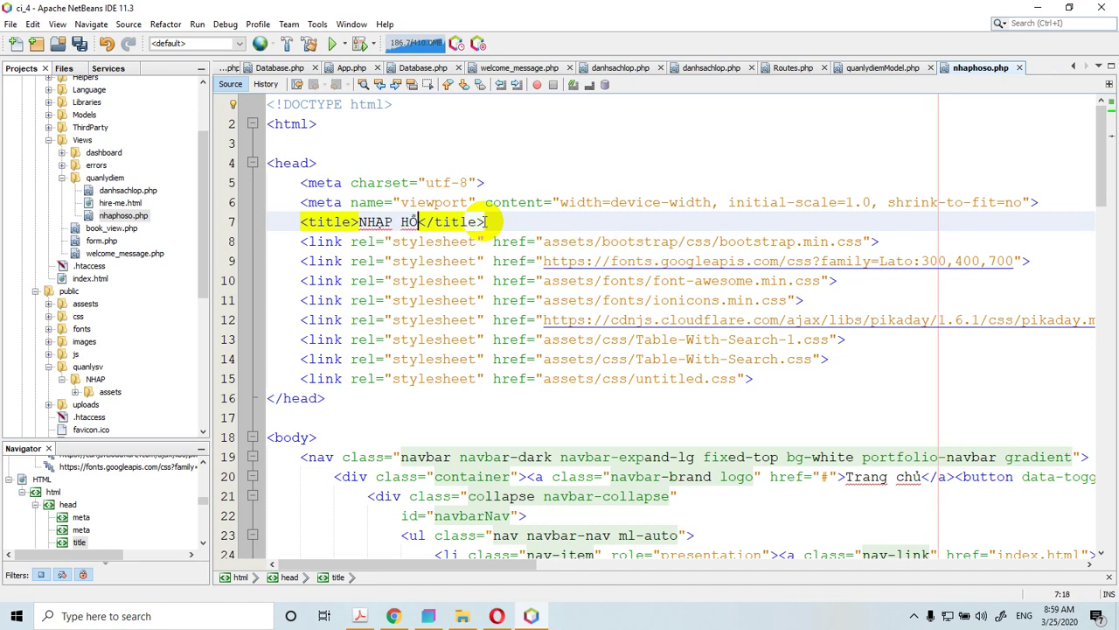
text( SƠ SIN)
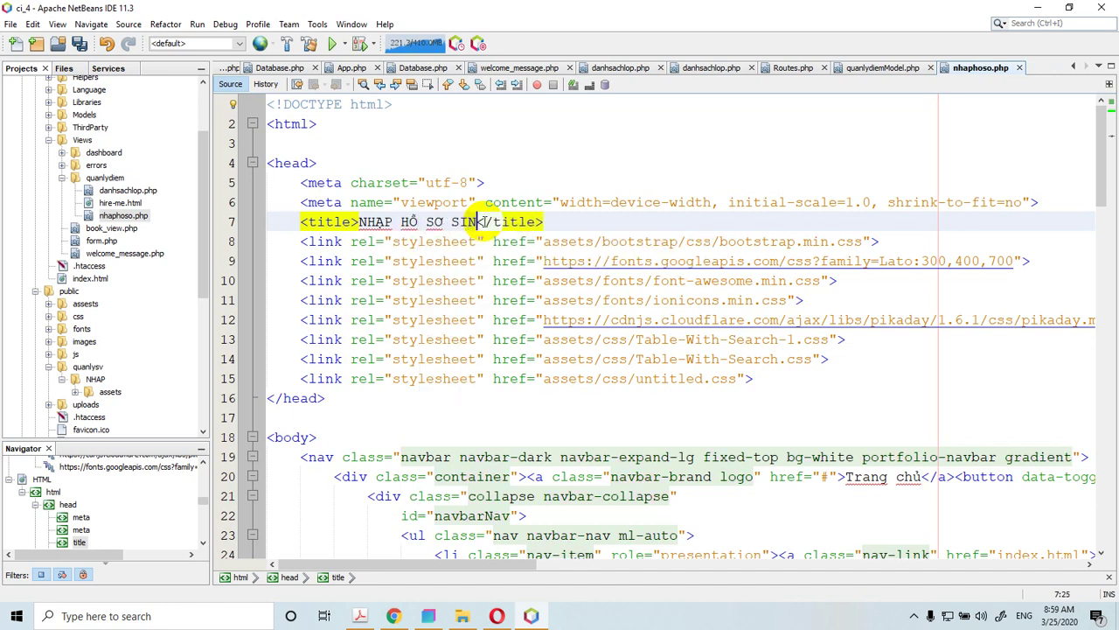
text(H VIEEN)
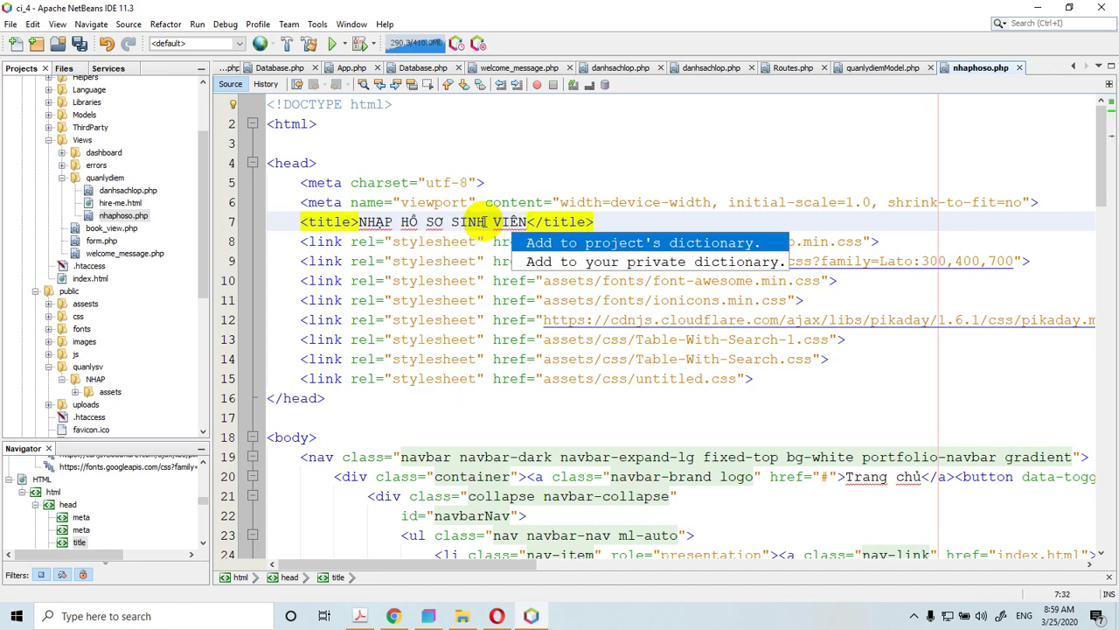
click(440, 399)
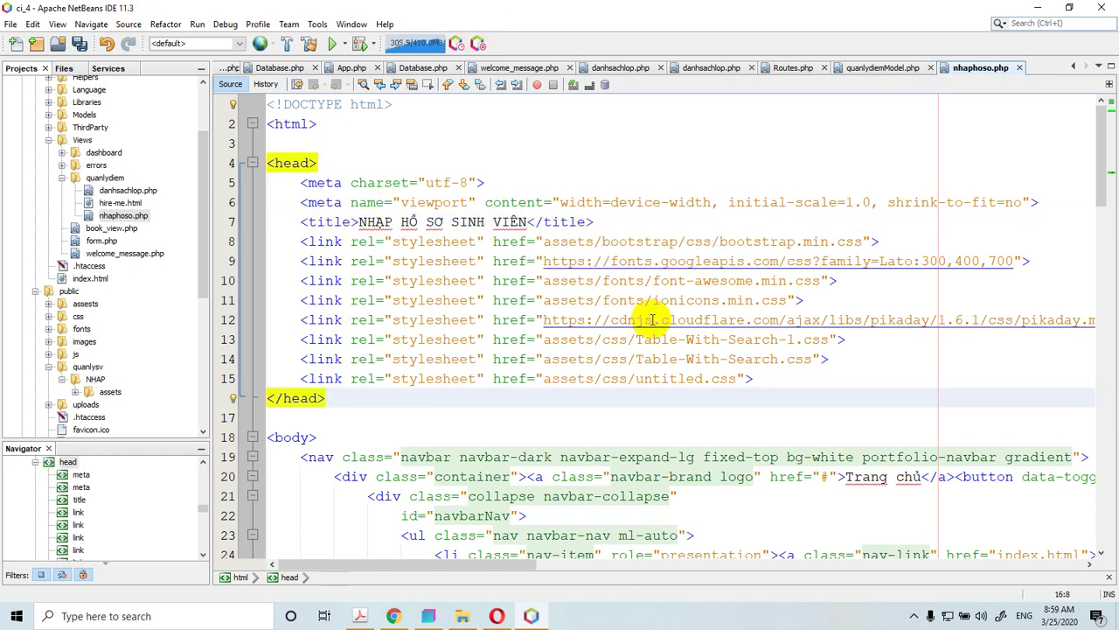
- Check the assets paths in the head stylesheet links of nhaphoso.php and the table markup below
scroll(502, 293, down, 1)
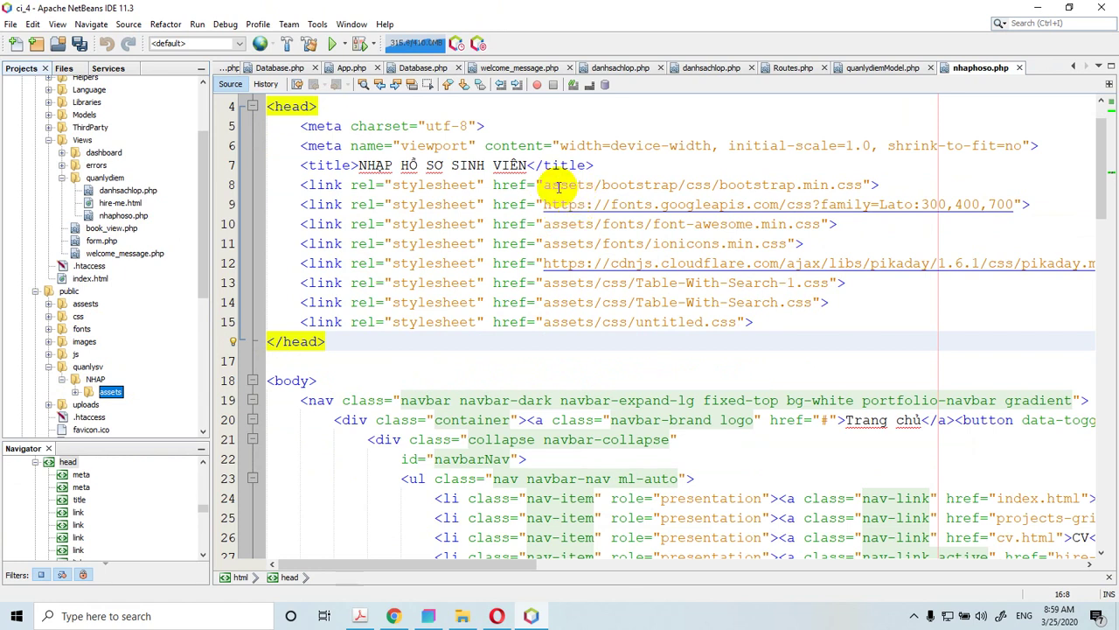
click(542, 186)
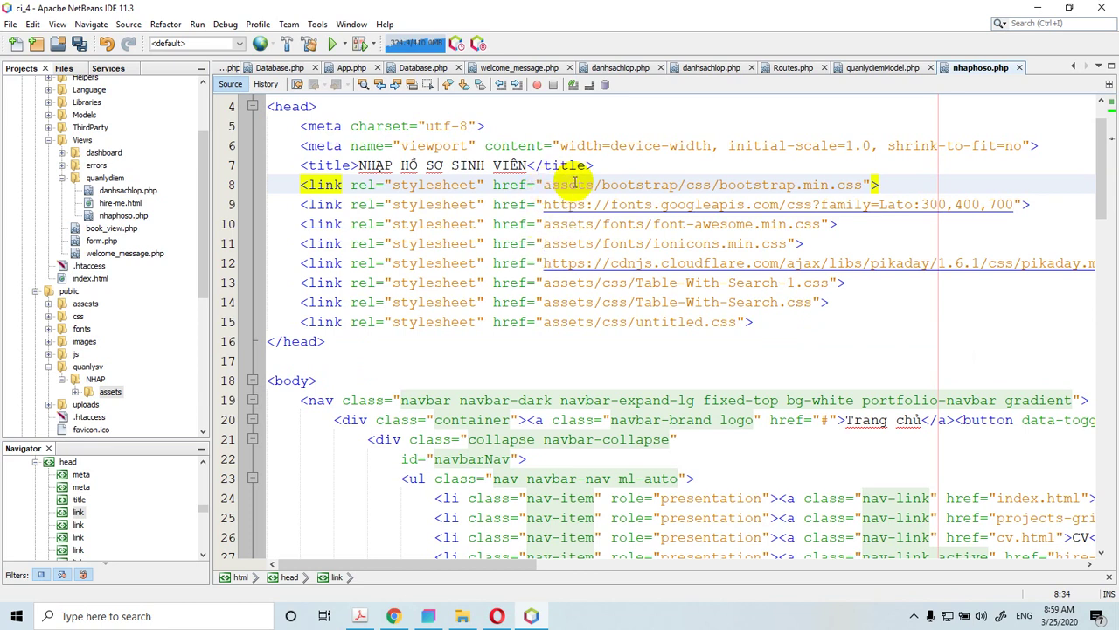
scroll(572, 299, down, 15)
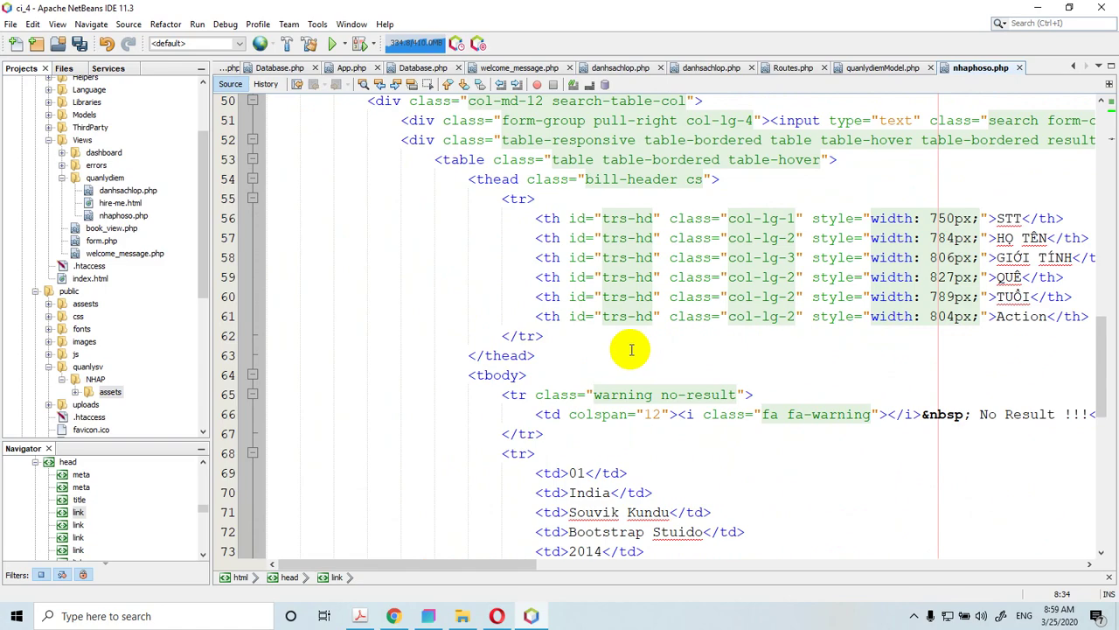
scroll(631, 349, up, 3)
click(1038, 7)
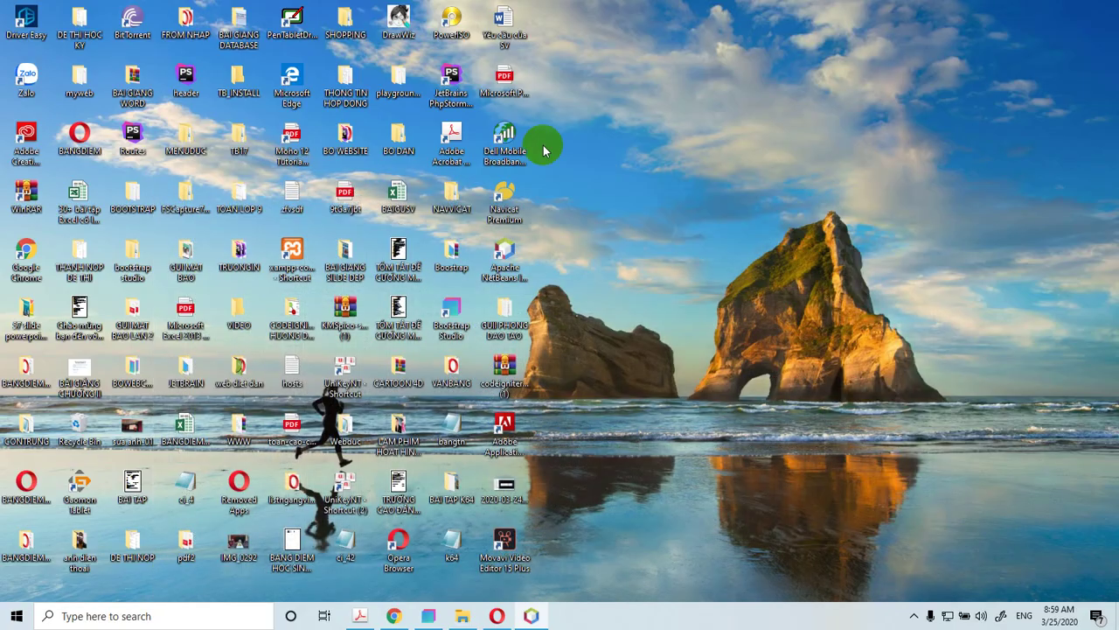
click(451, 81)
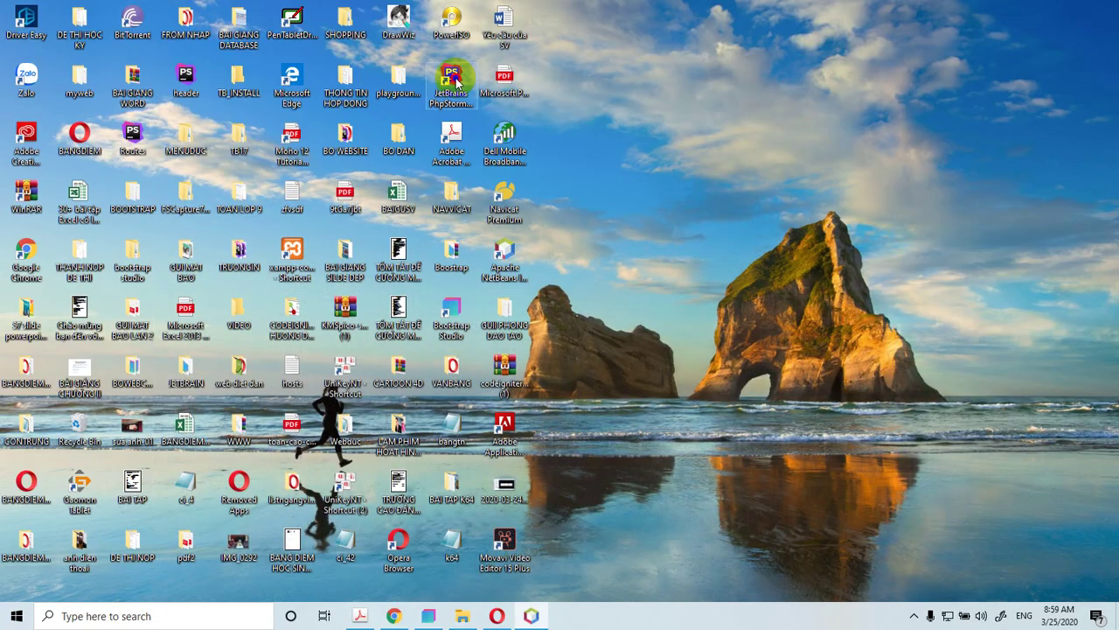
click(531, 615)
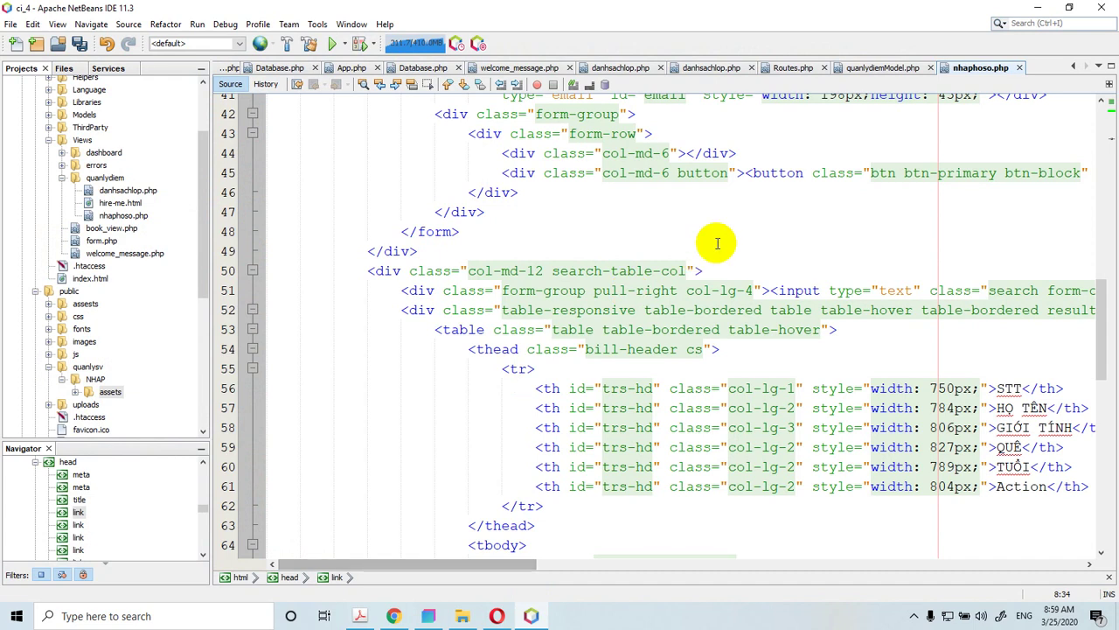
- Examine the form end, student table rows, footer and script references in nhaphoso.php
click(729, 231)
scroll(725, 237, up, 1)
scroll(717, 399, down, 5)
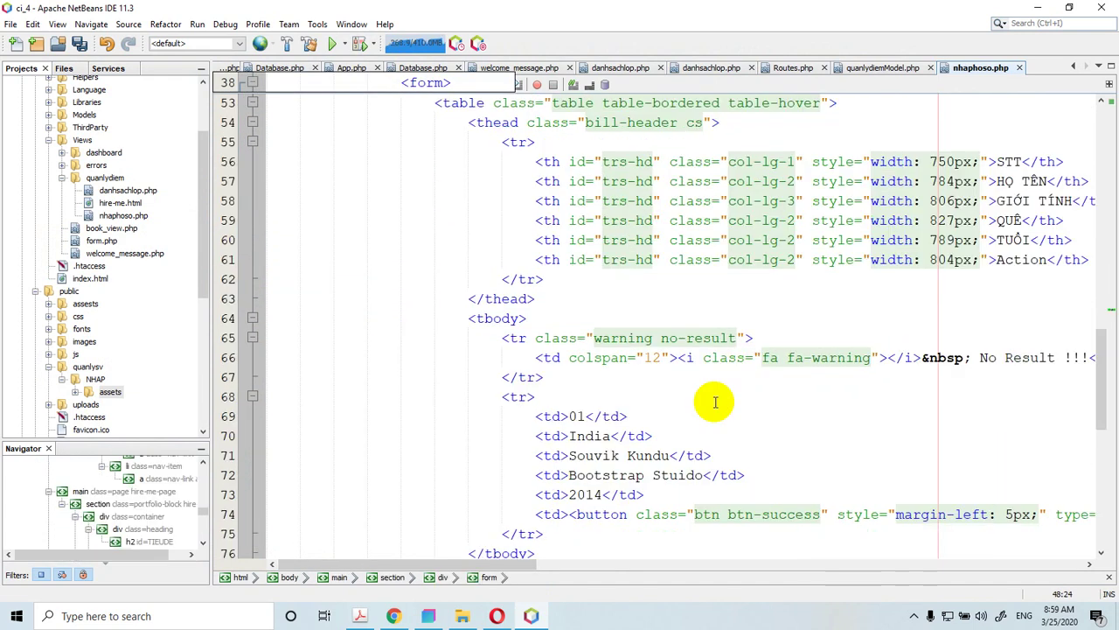
scroll(892, 320, down, 3)
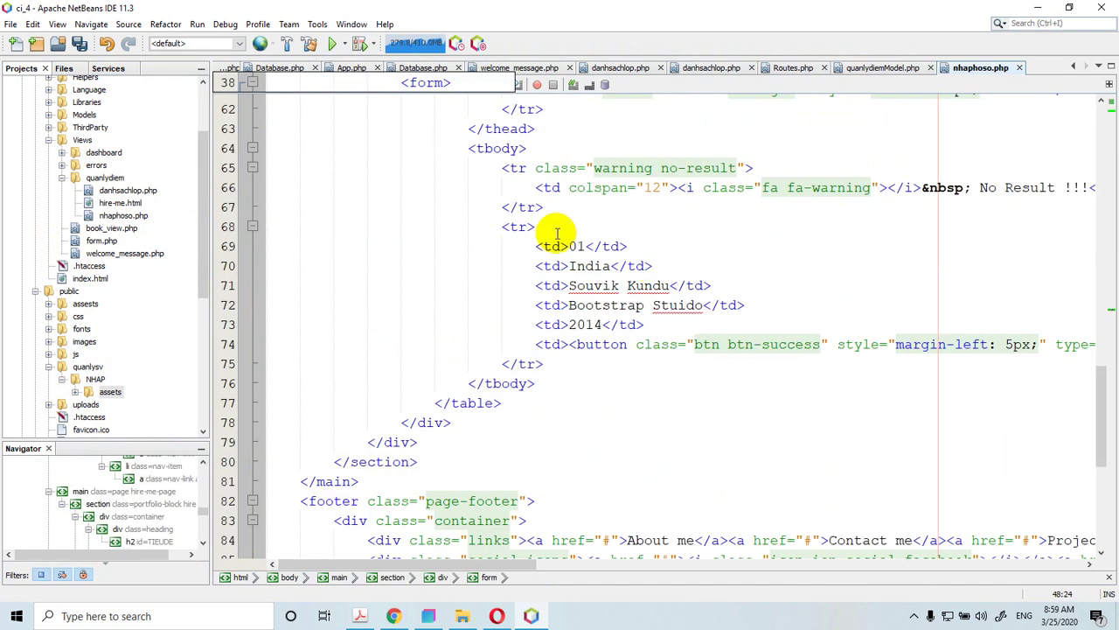
scroll(687, 288, down, 5)
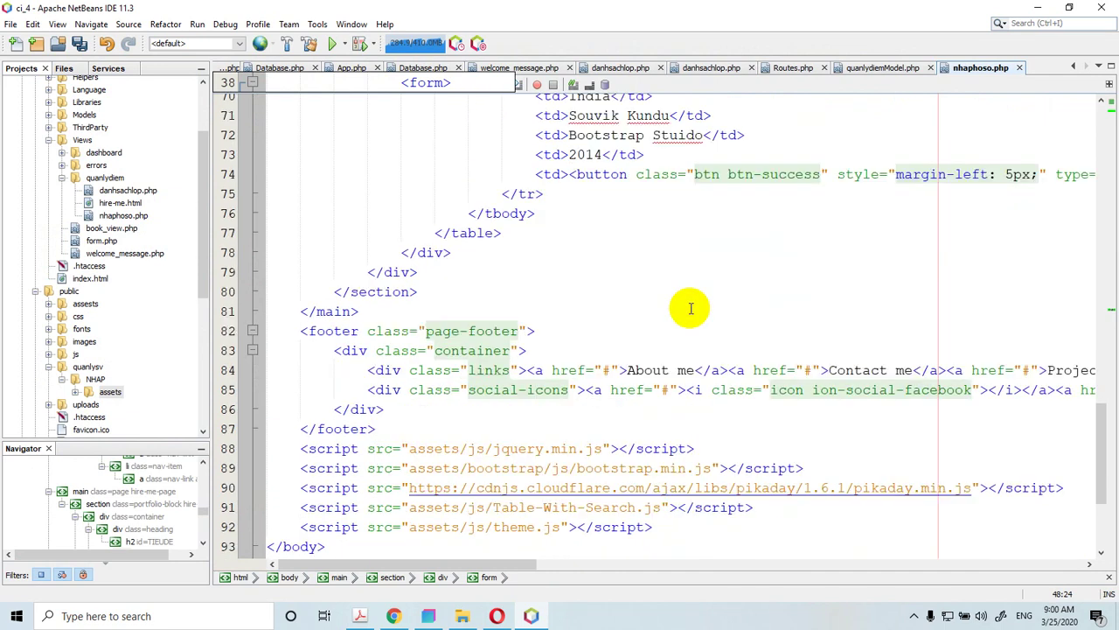
scroll(680, 253, up, 6)
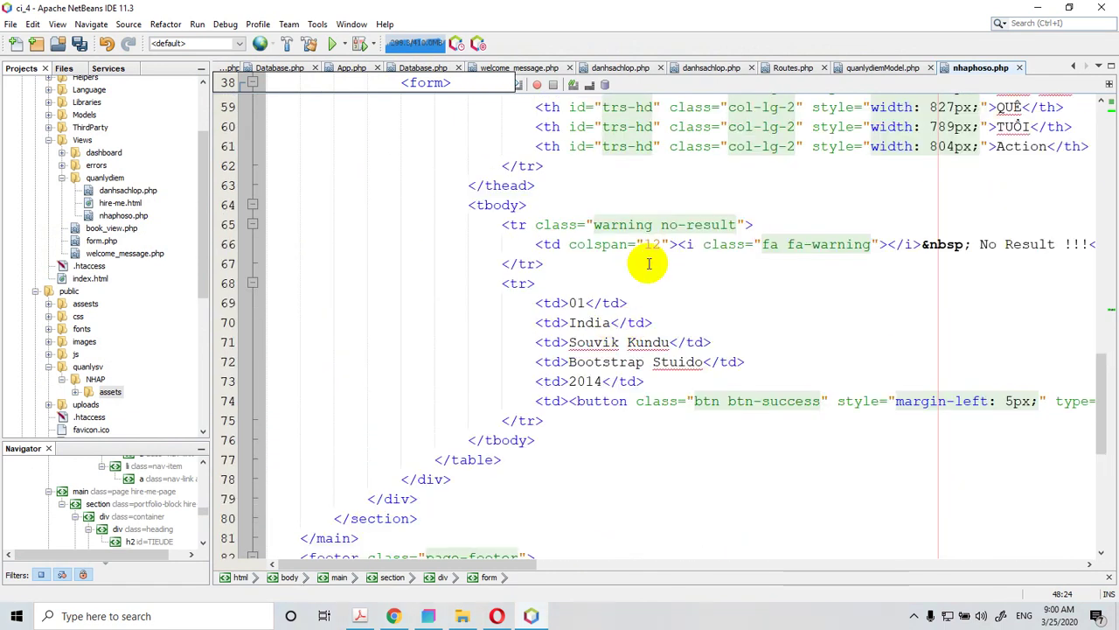
- Review the bootstrap, Google Fonts, font-awesome and ionicons stylesheet links in the head of nhaphoso.php
scroll(725, 280, up, 3)
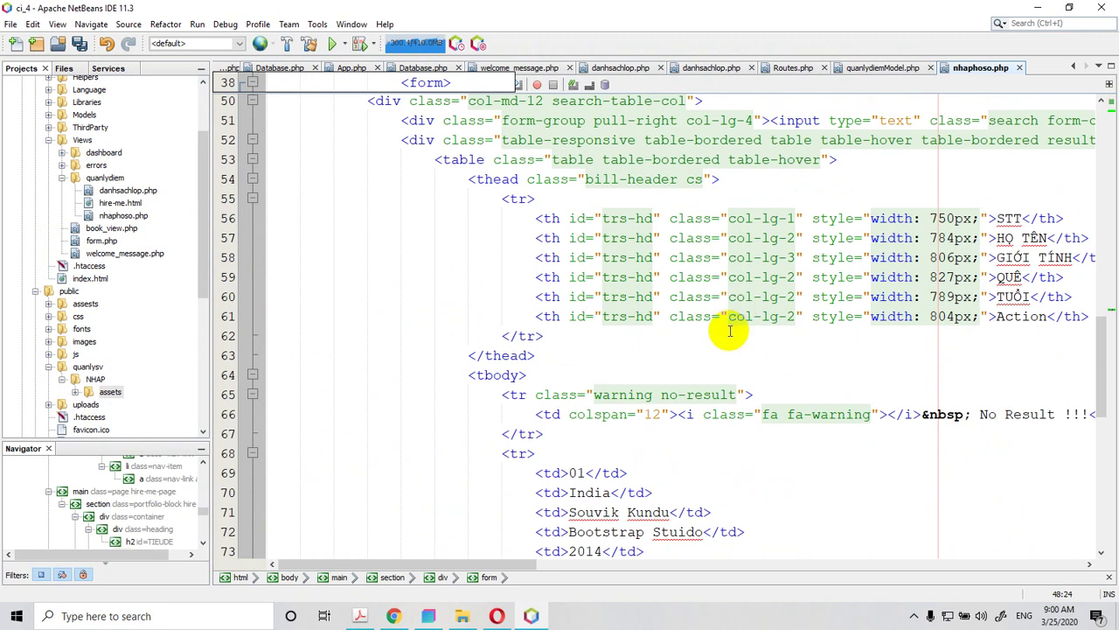
scroll(451, 254, up, 1)
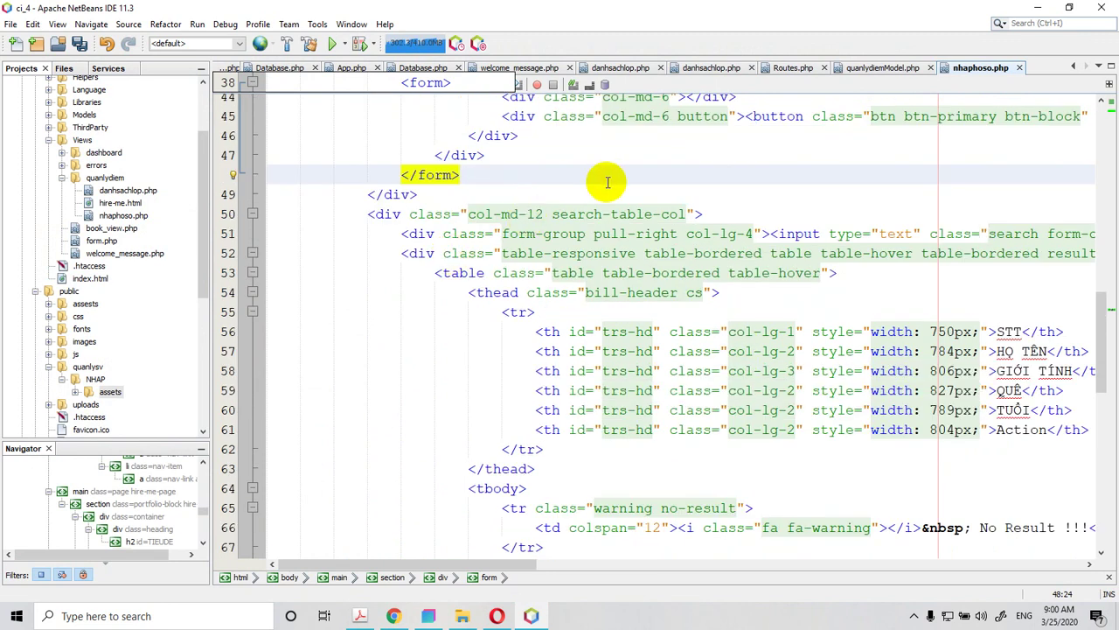
scroll(622, 210, up, 4)
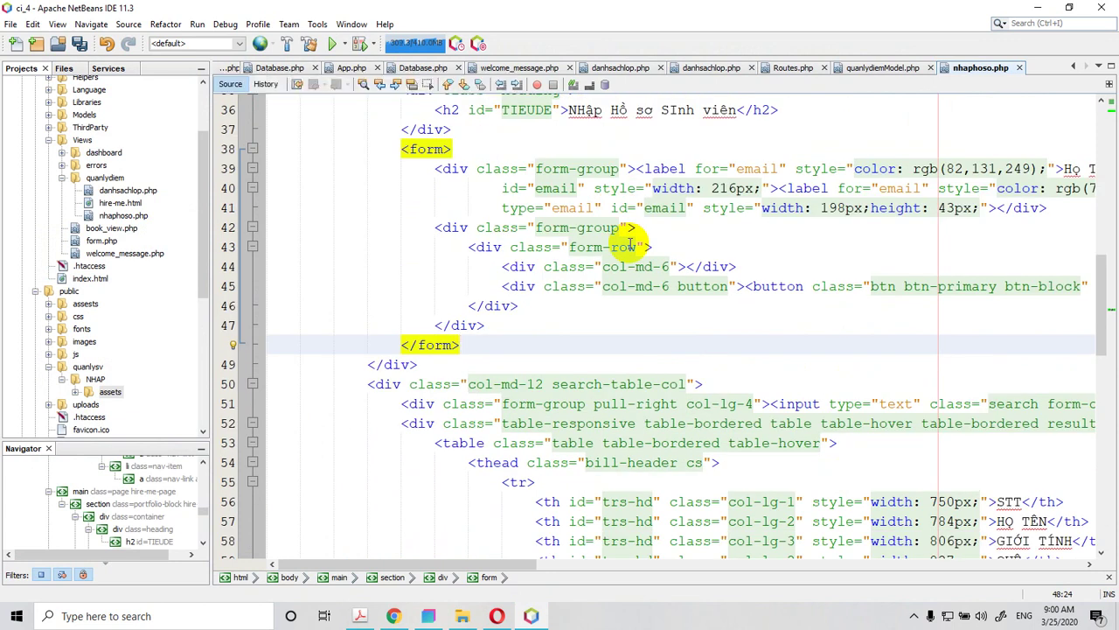
scroll(630, 244, up, 6)
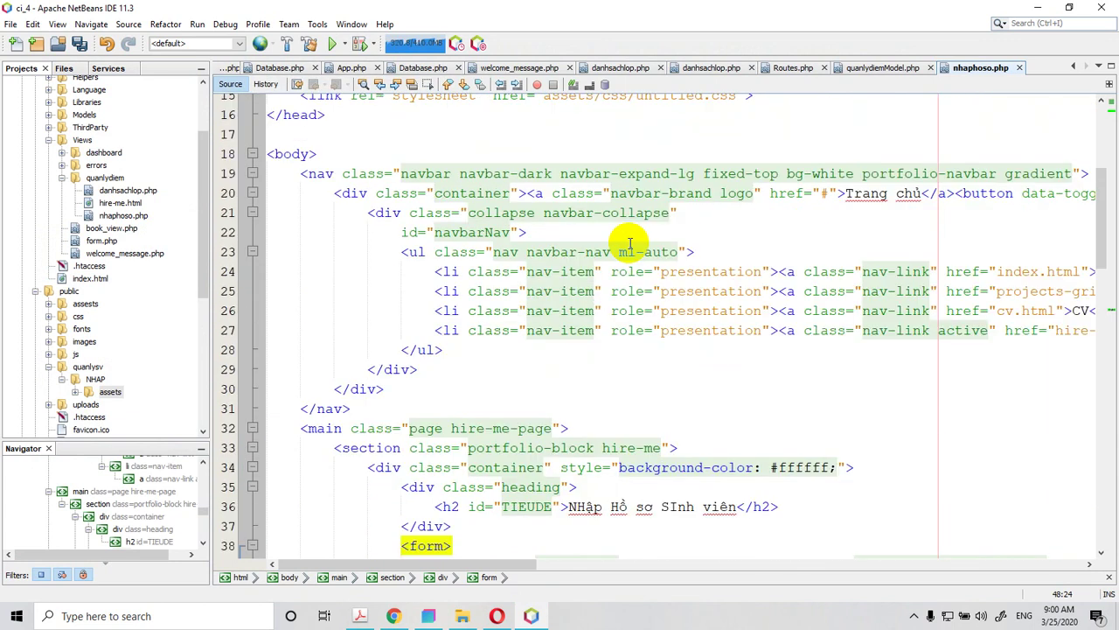
scroll(630, 245, up, 3)
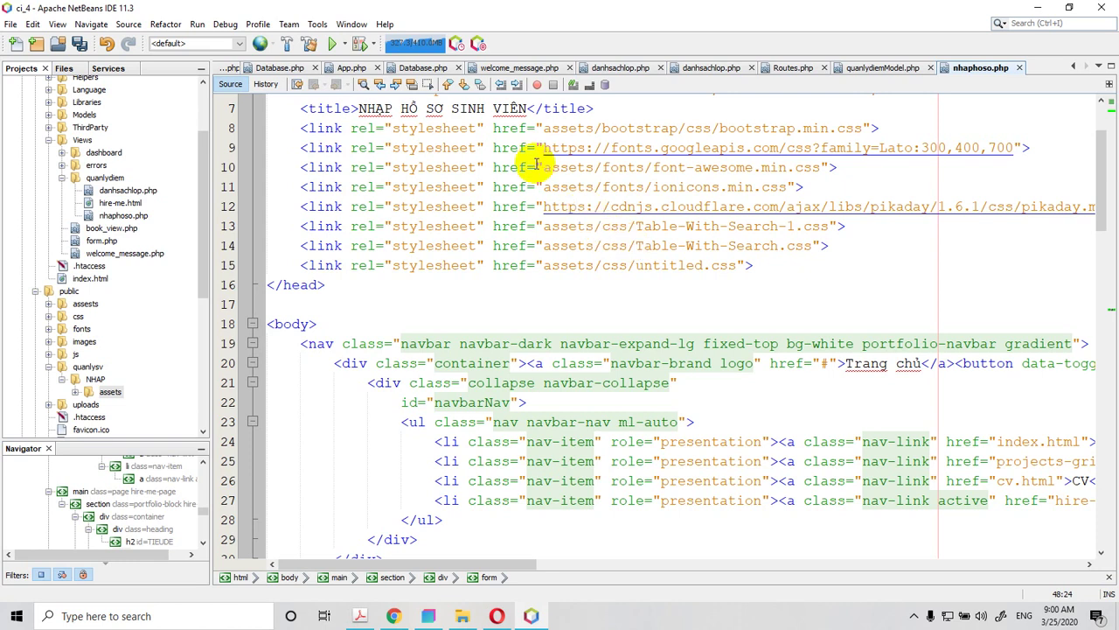
scroll(411, 208, up, 1)
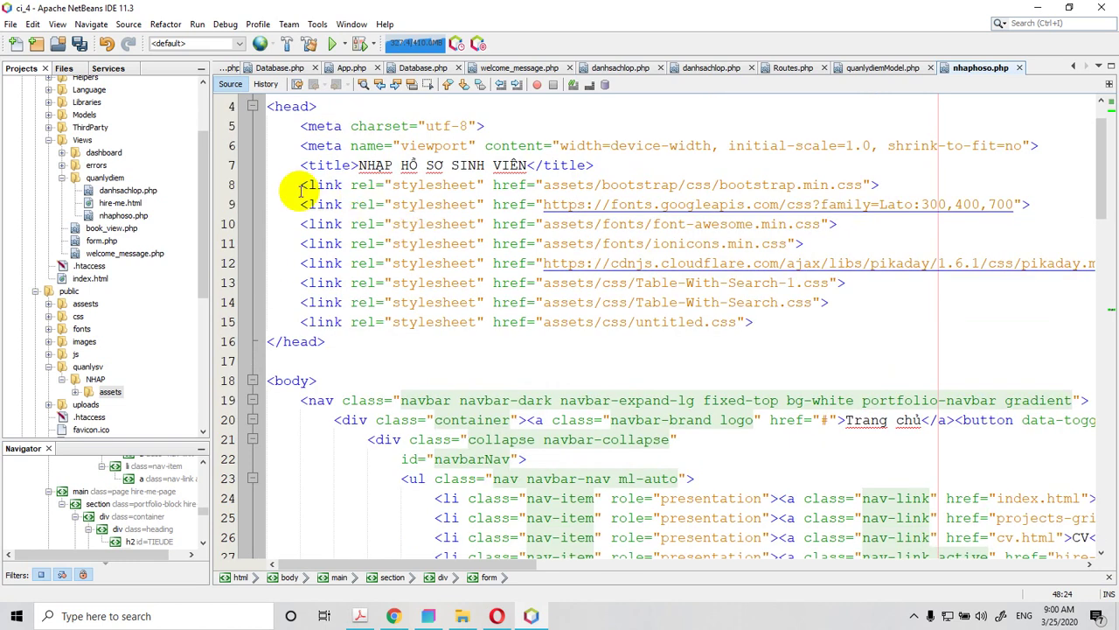
drag(298, 185, 881, 184)
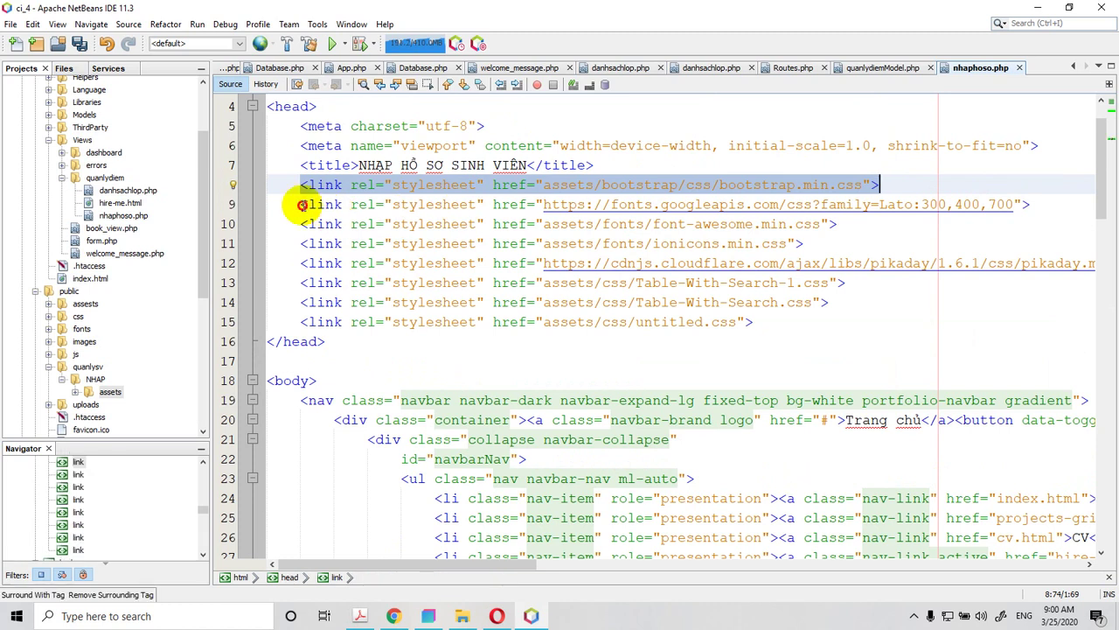
drag(301, 205, 1023, 205)
click(472, 224)
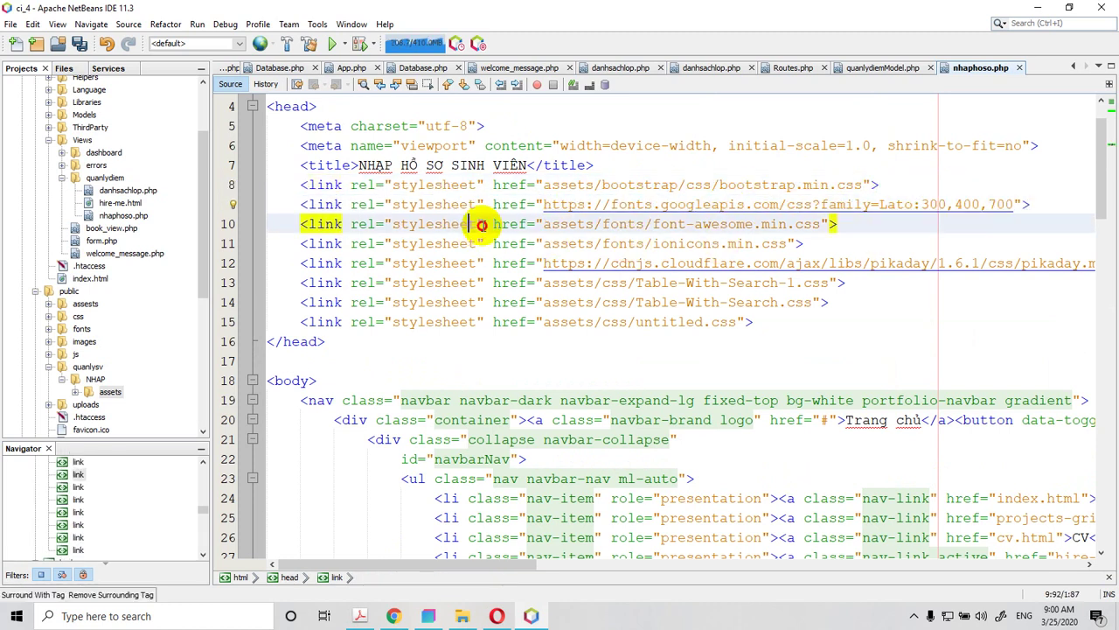
drag(481, 224, 837, 225)
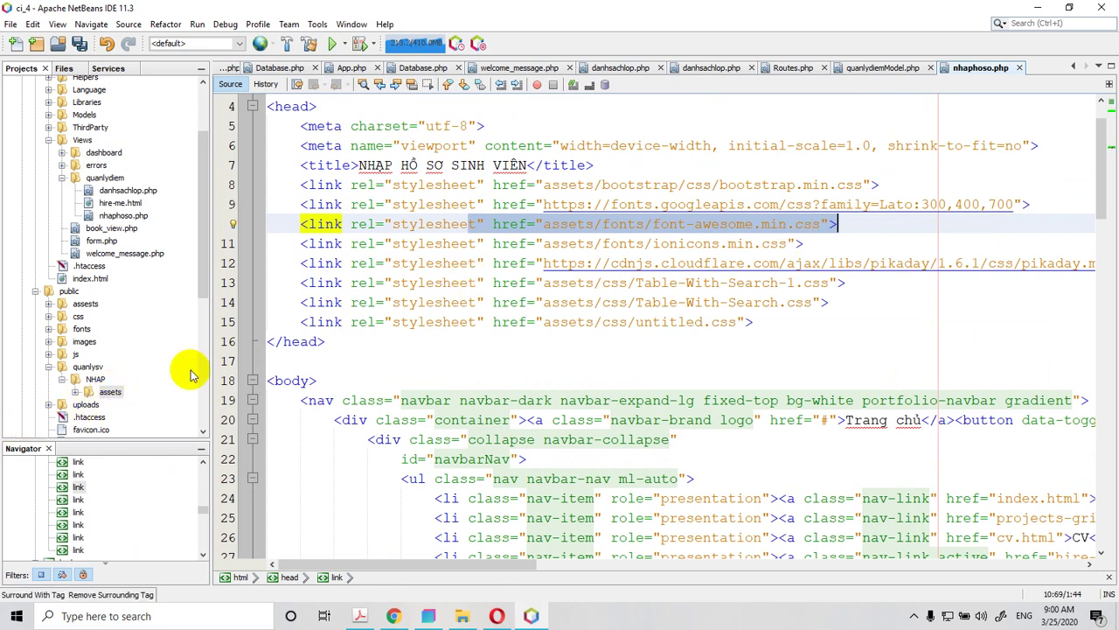
drag(494, 244, 804, 243)
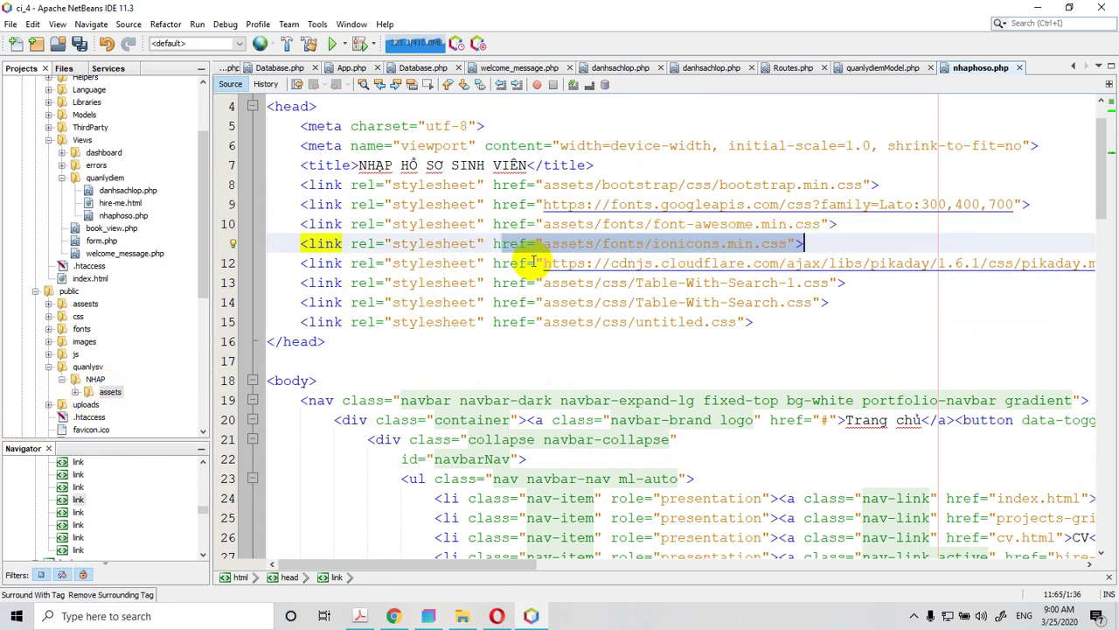
- Compare the external Google Fonts and Pikaday URLs with the local assets paths in the head's stylesheet links
drag(543, 205, 626, 204)
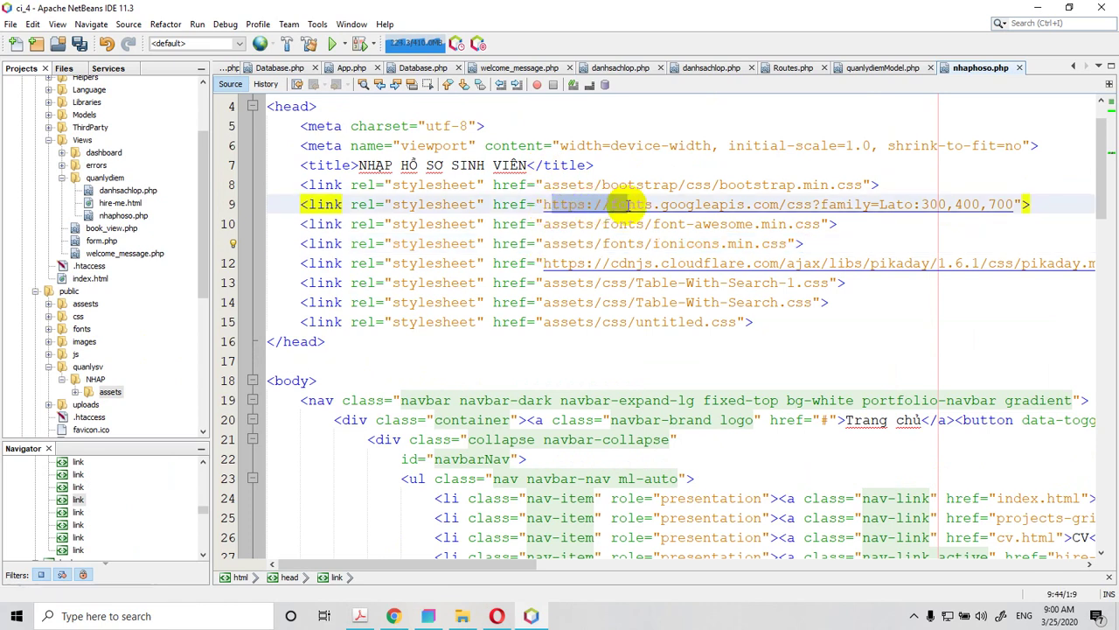
click(541, 205)
drag(540, 206, 1031, 201)
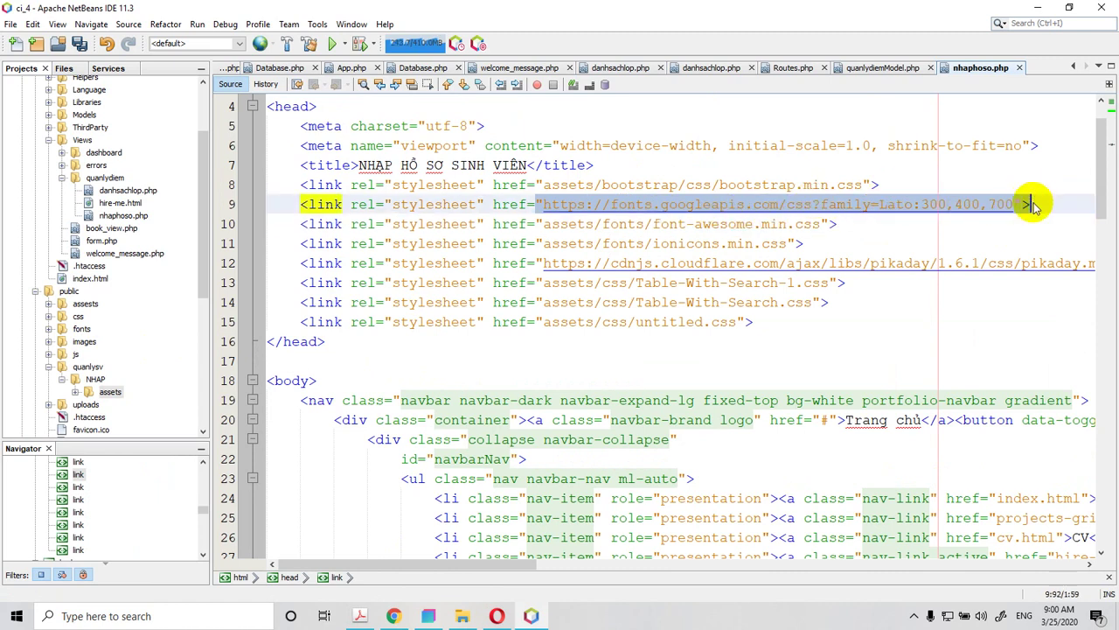
triple_click(617, 264)
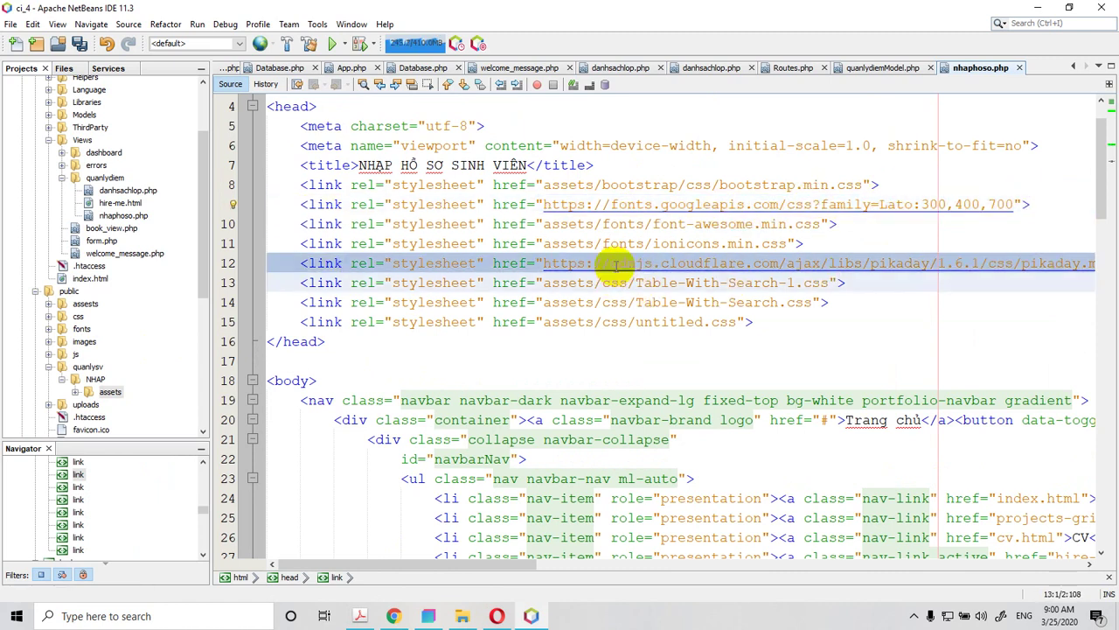
click(890, 284)
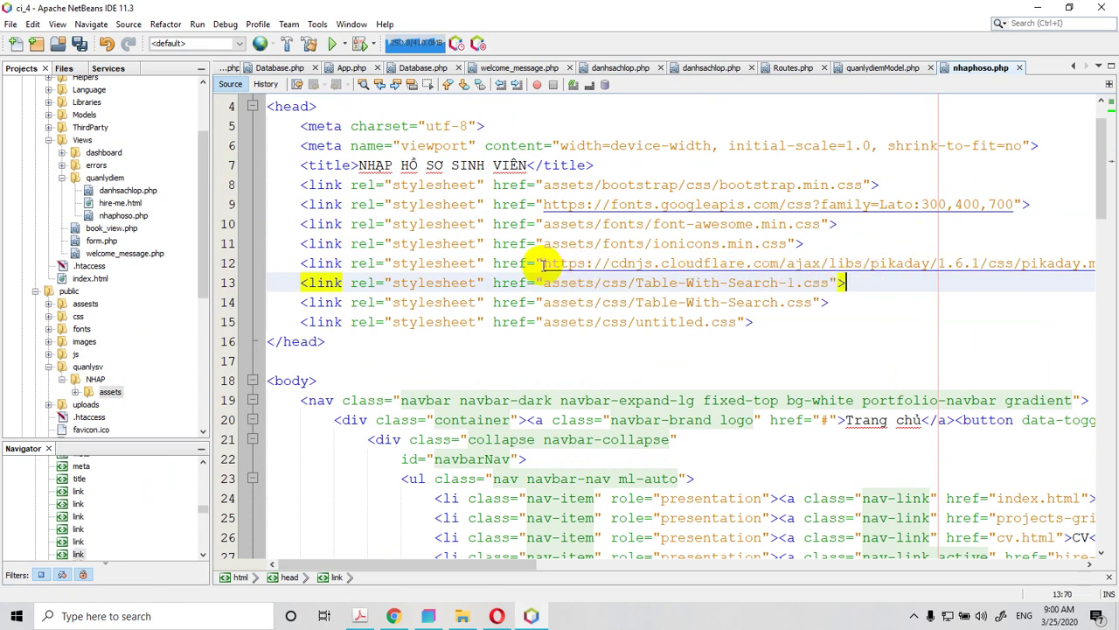
drag(543, 264, 1056, 267)
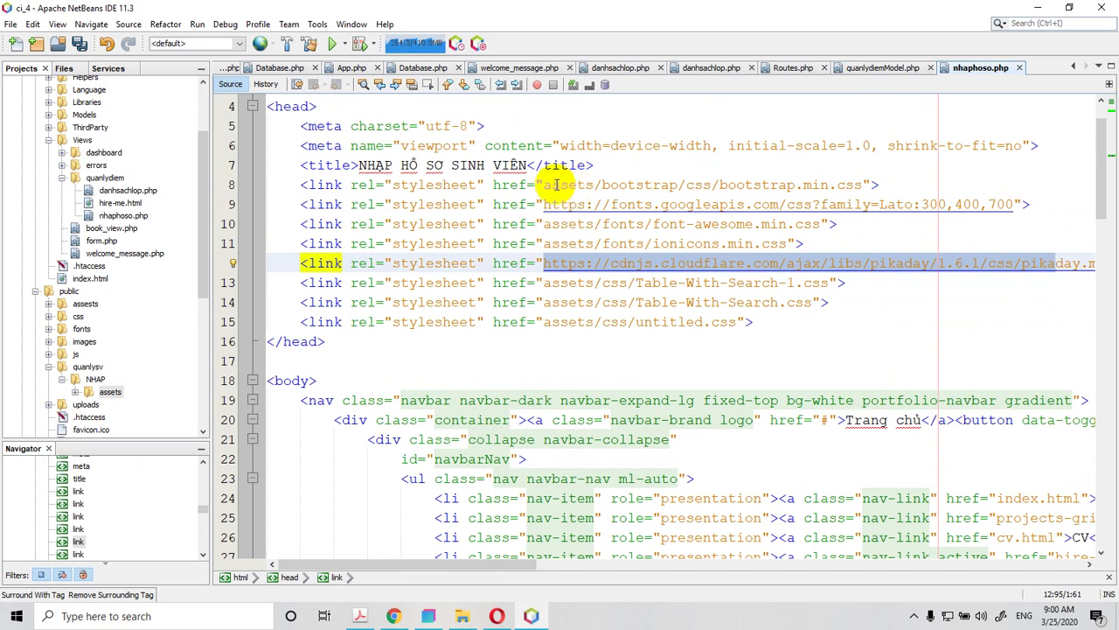
- Insert an opening PHP echo tag with base_url(' before the assets path in the bootstrap.min.css link
click(547, 185)
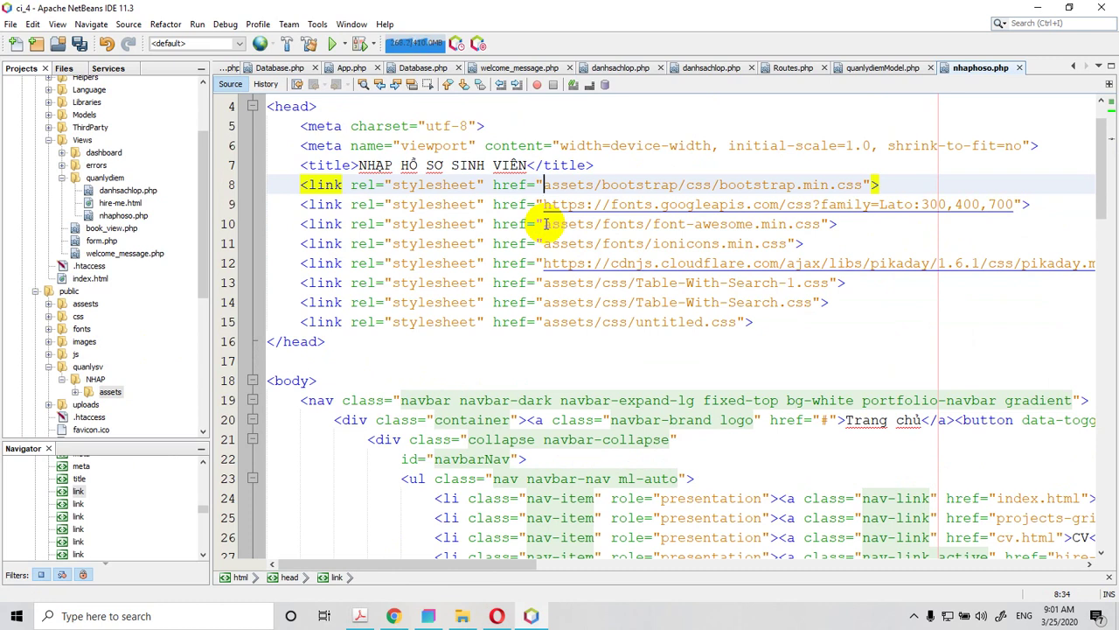
text(<)
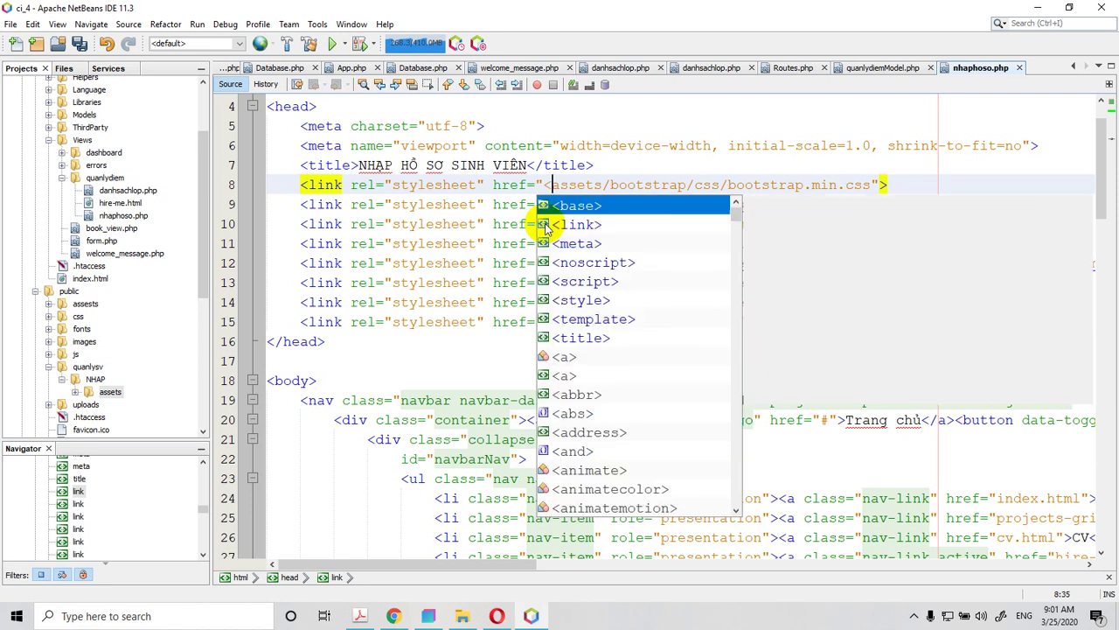
text(?=)
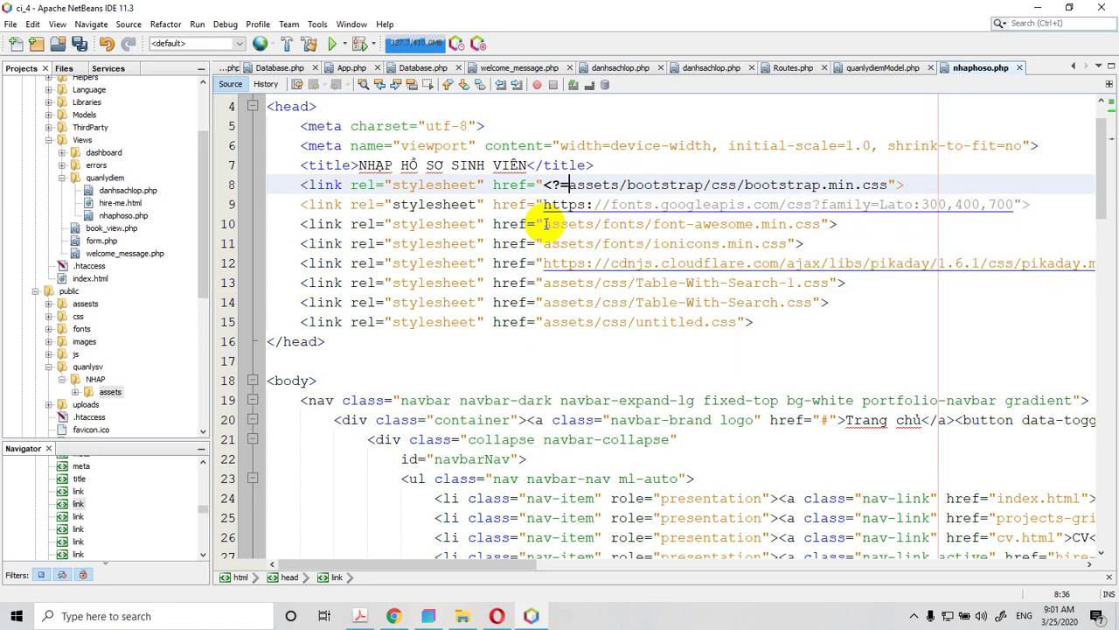
text(ba)
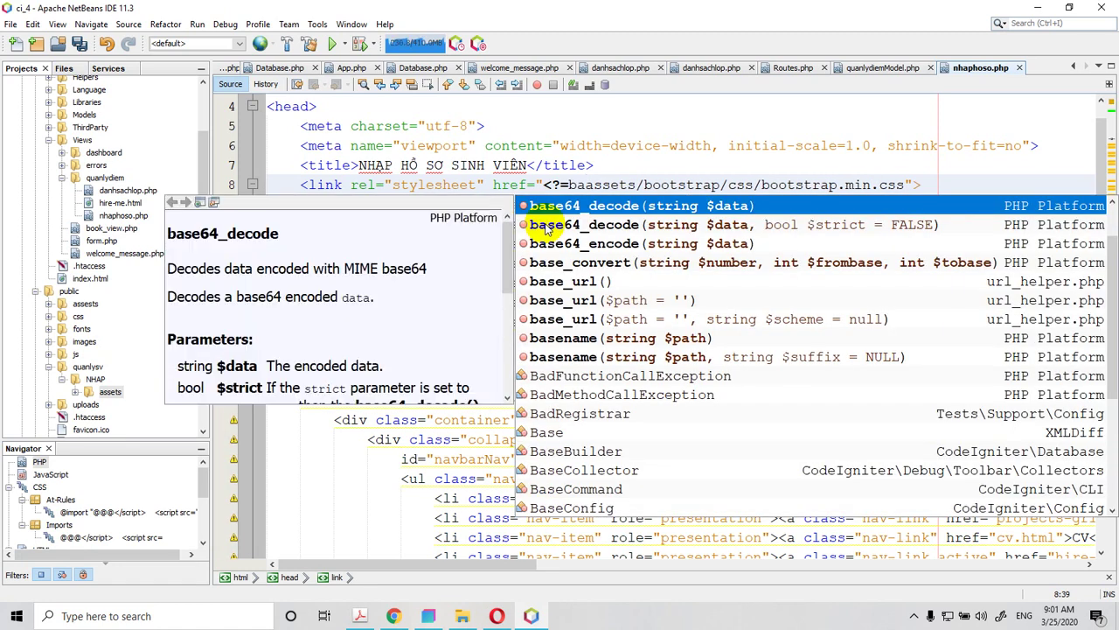
key(Down)
key(Down)
key(Down)
key(Down)
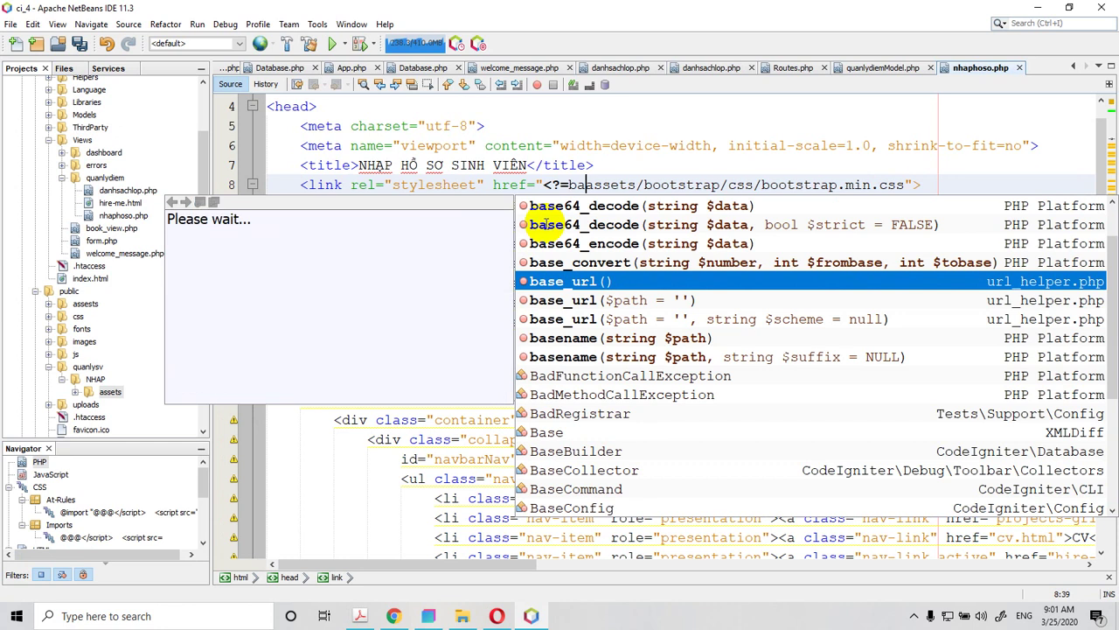
key(Return)
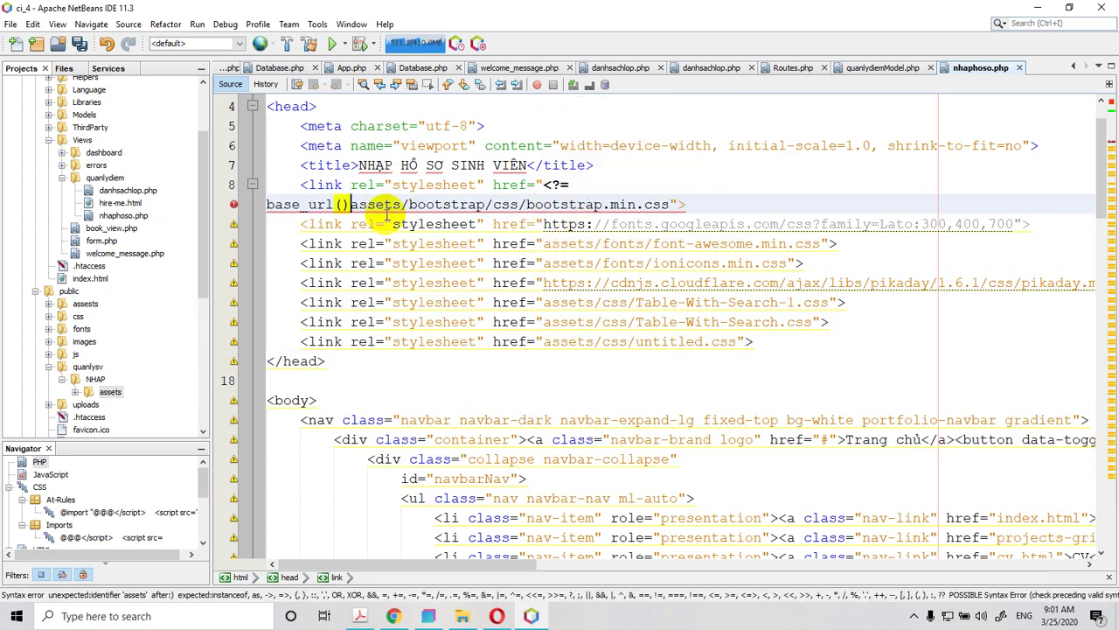
click(348, 204)
key(BackSpace)
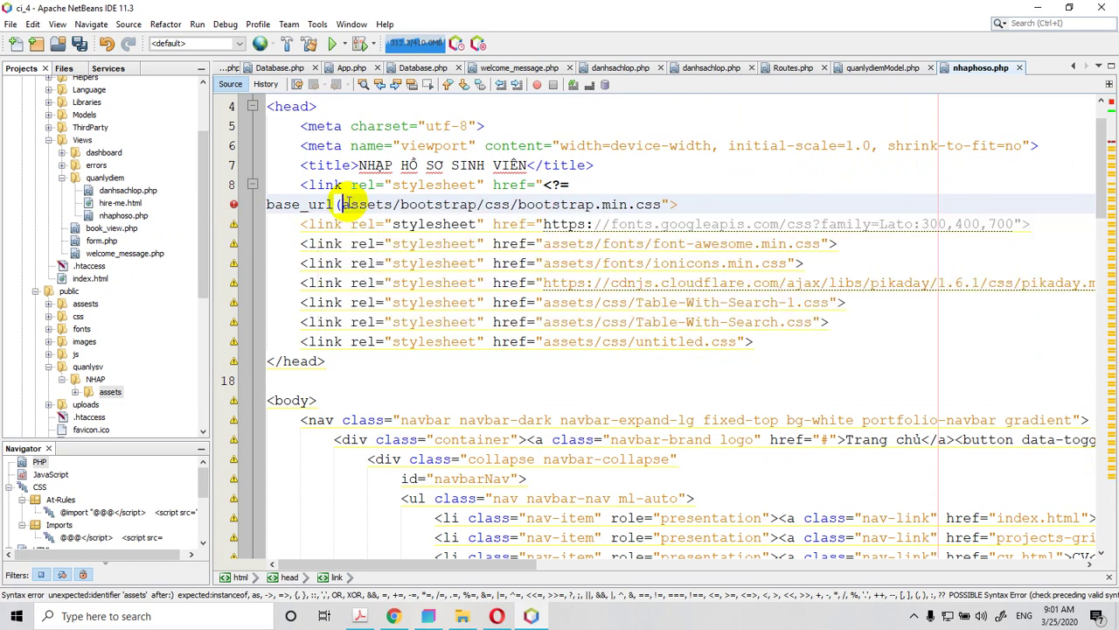
text(')
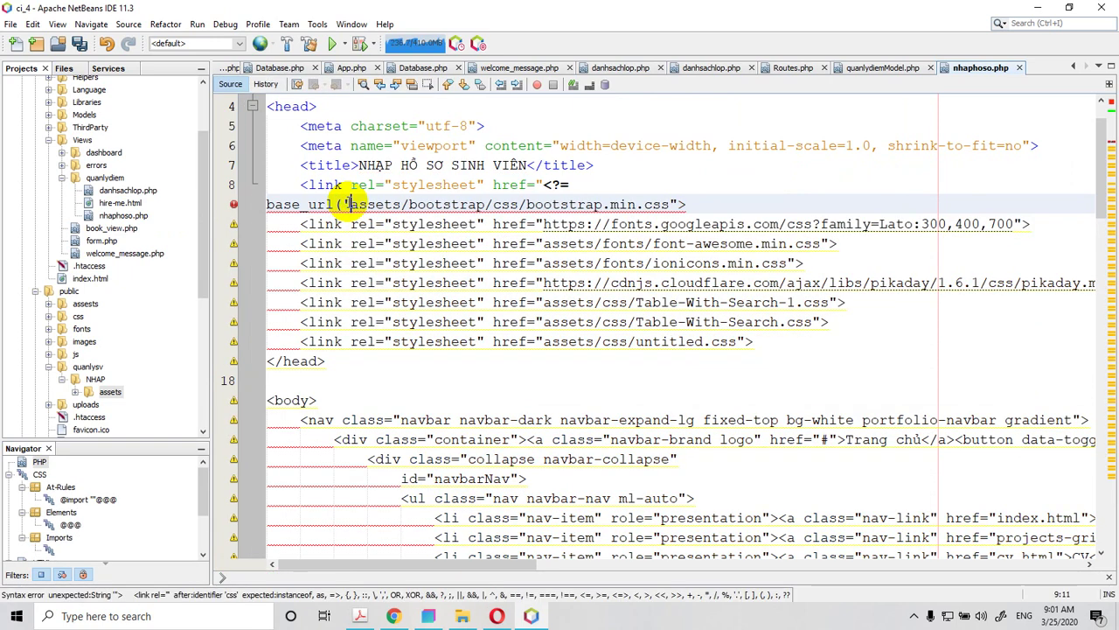
click(1039, 8)
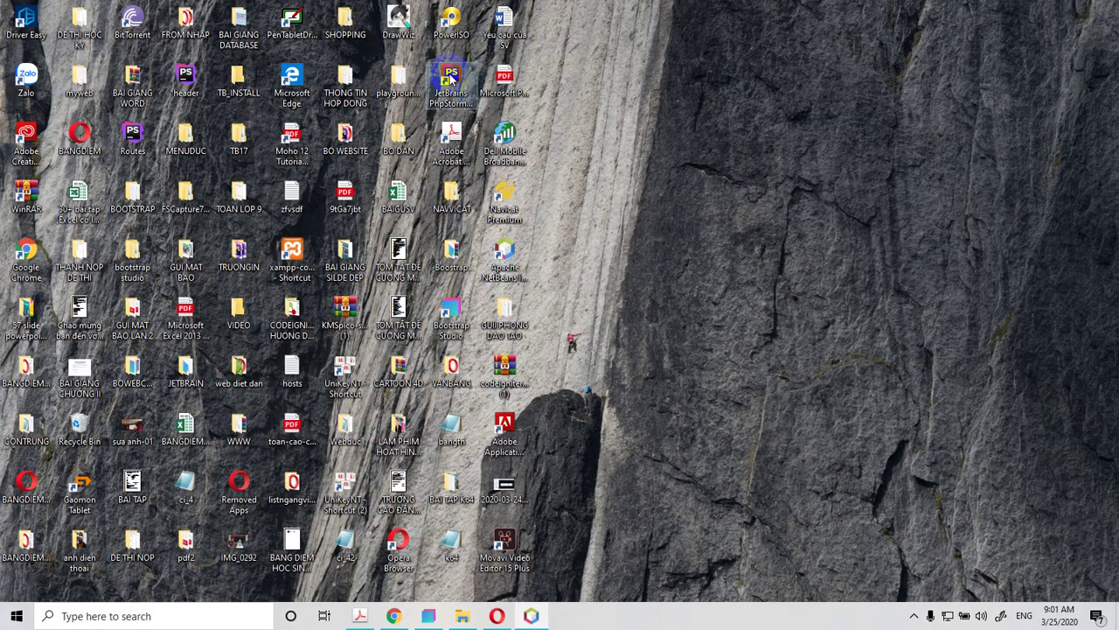
click(530, 616)
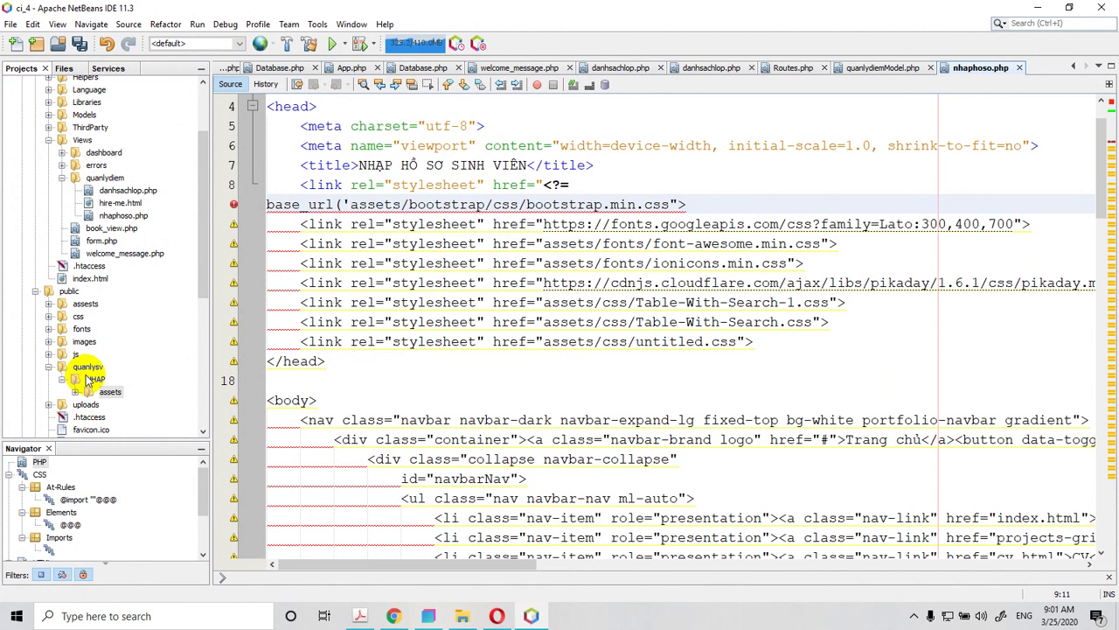
- Add the folder prefix quanlysinhvien/nhap before assets in the bootstrap.min.css path
text(quan)
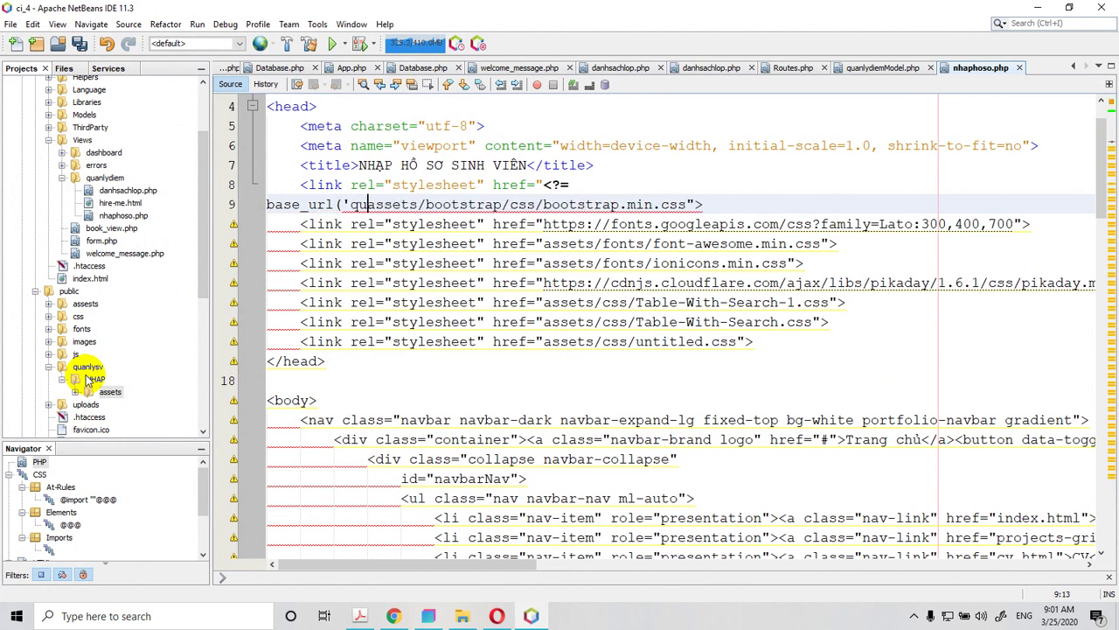
text(lysin)
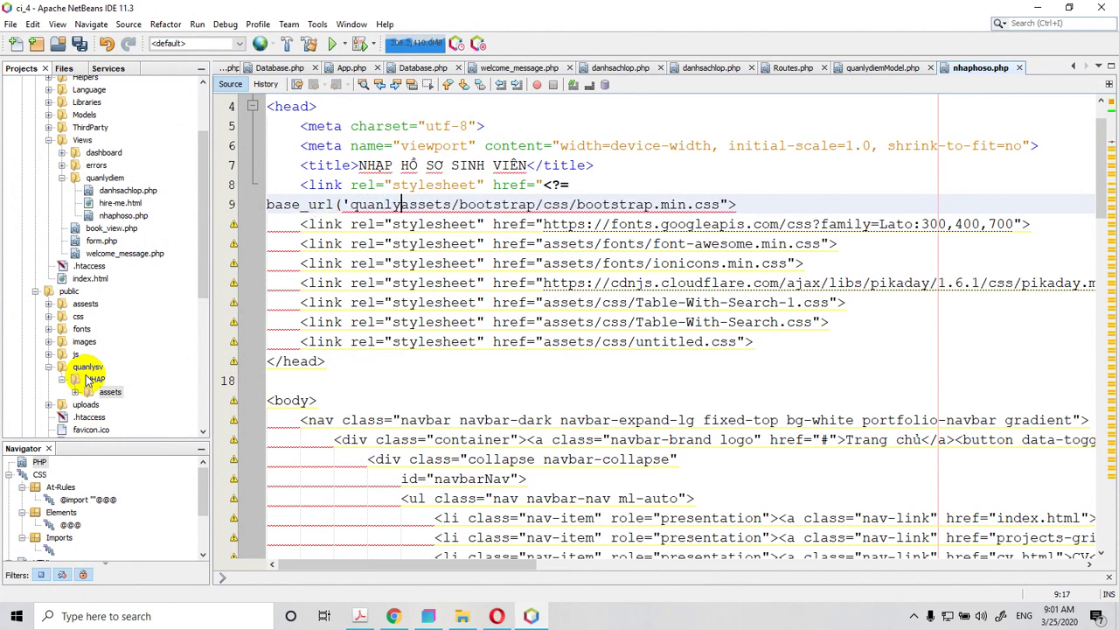
text(hvien)
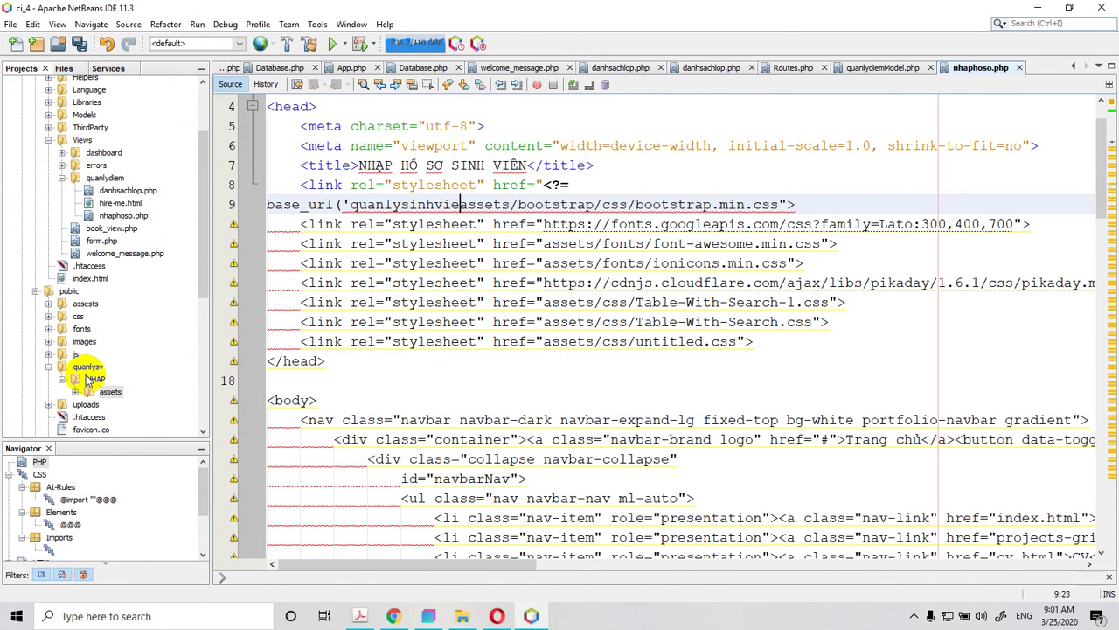
text(/)
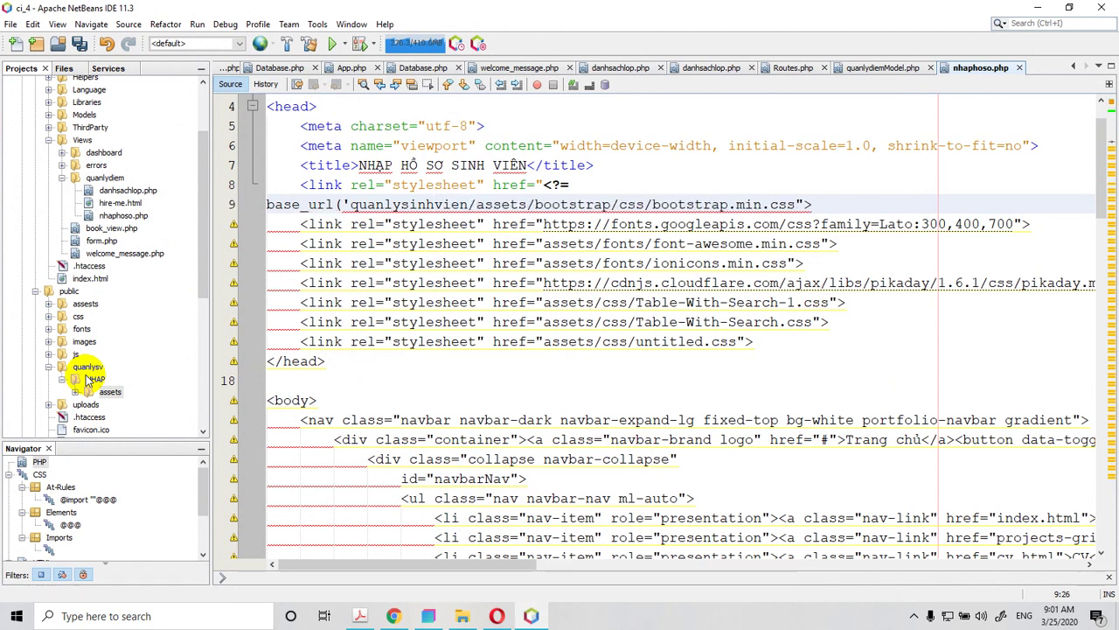
text(nha)
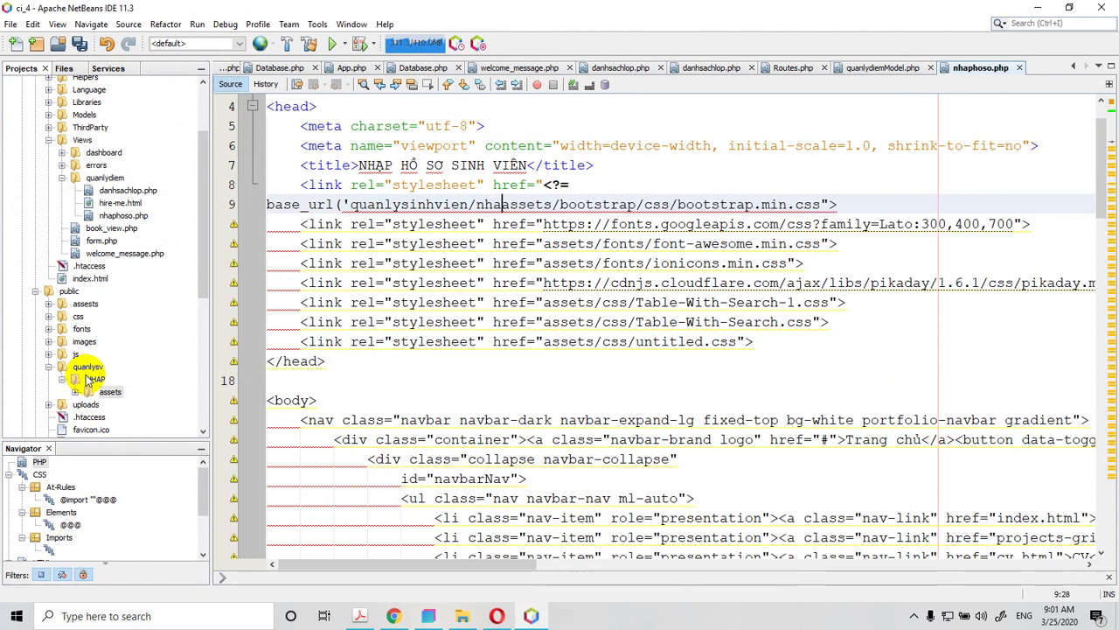
text(p)
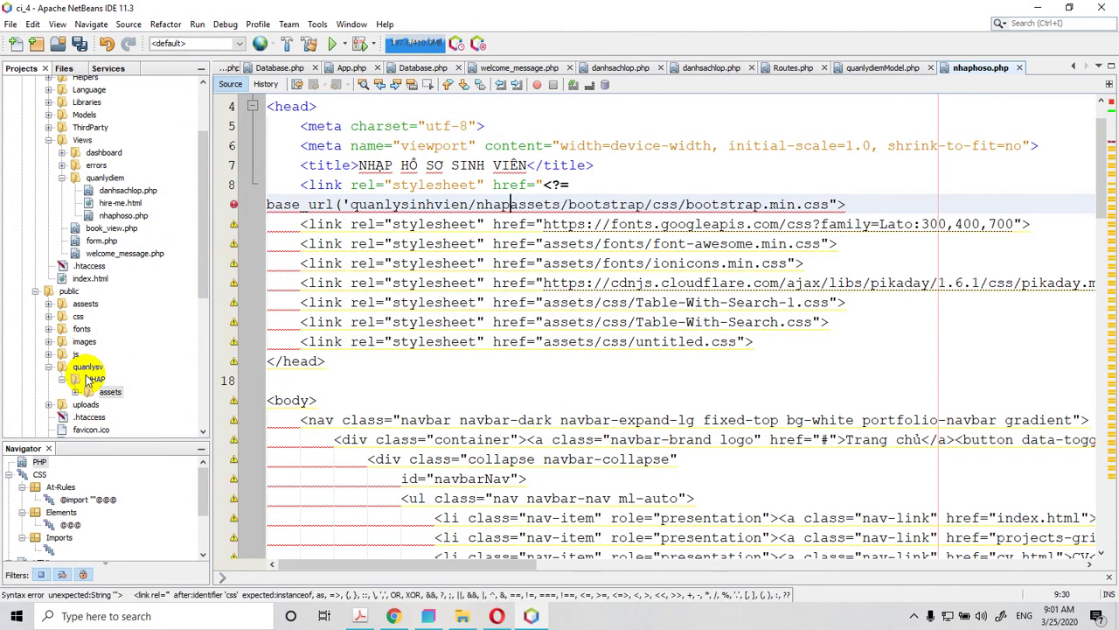
- Close the base_url call and the PHP tag with ')?> after bootstrap.min.css
click(830, 205)
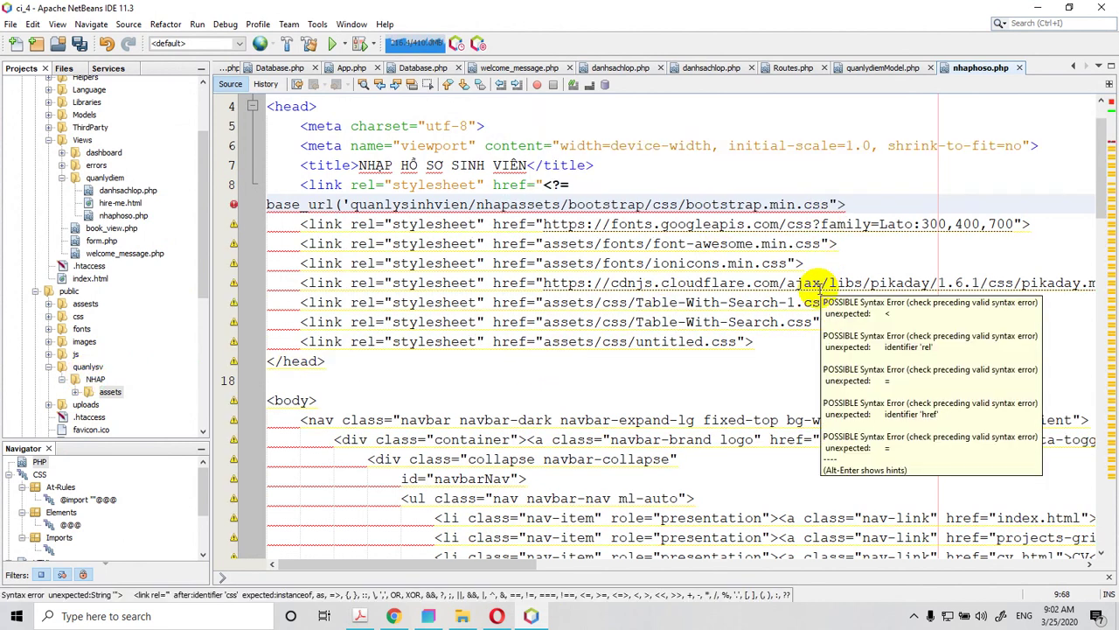
text('))
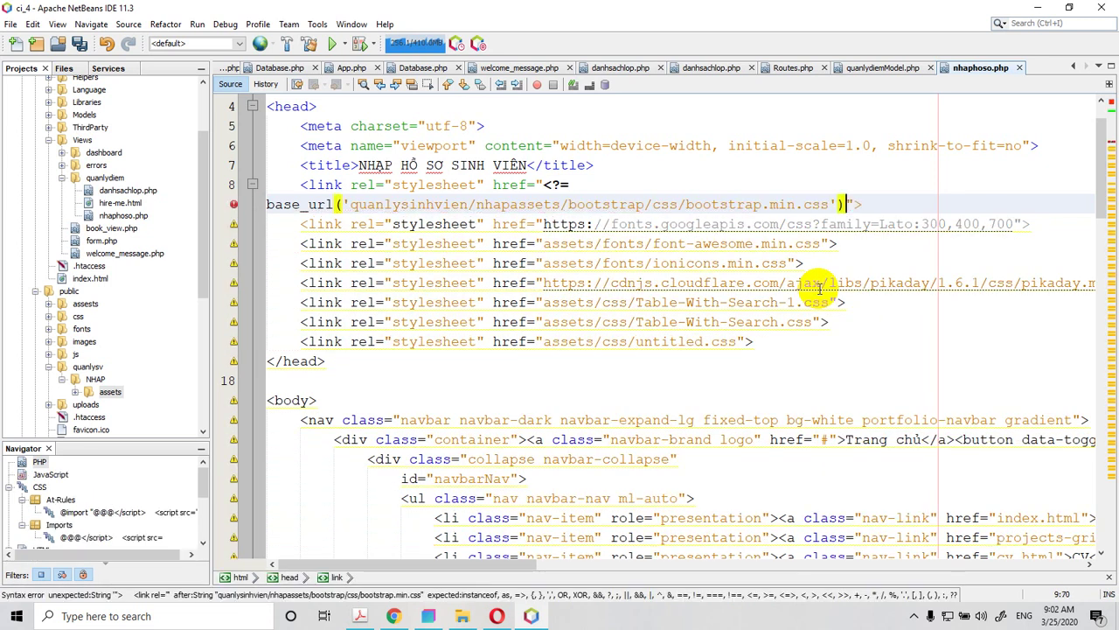
text(?>)
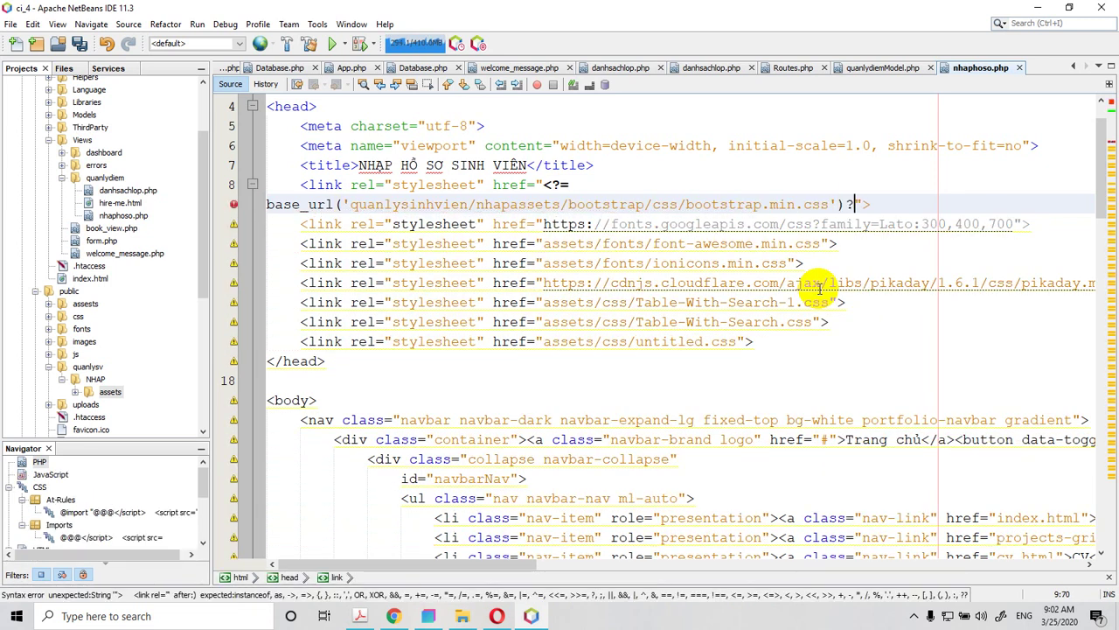
key(Right)
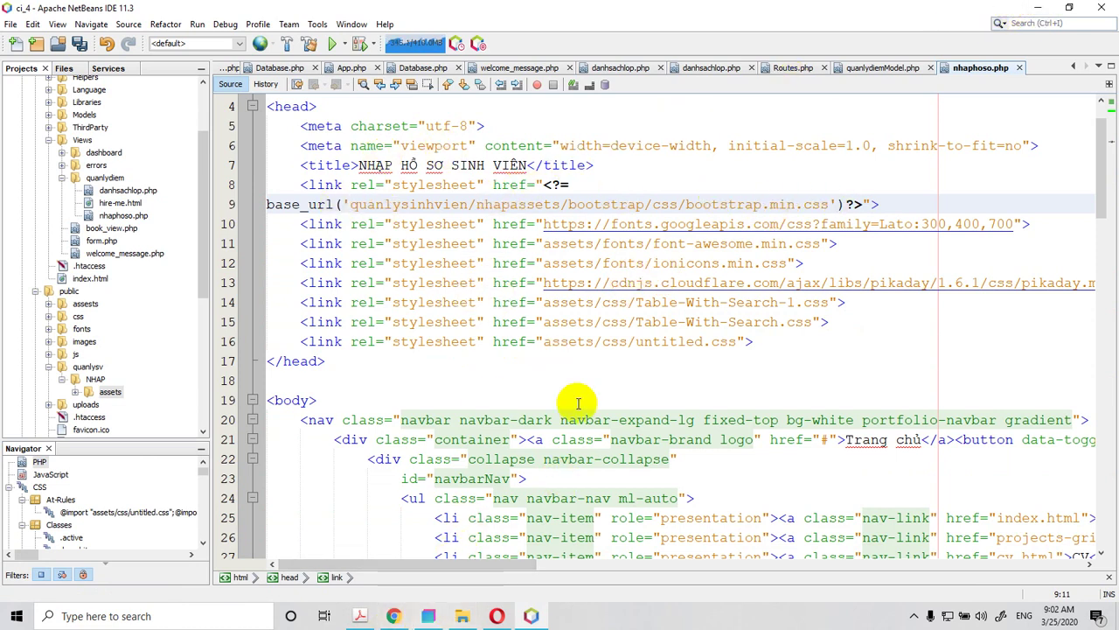
- Switch to Bootstrap Studio and quit it, discarding the unsaved design changes
click(429, 616)
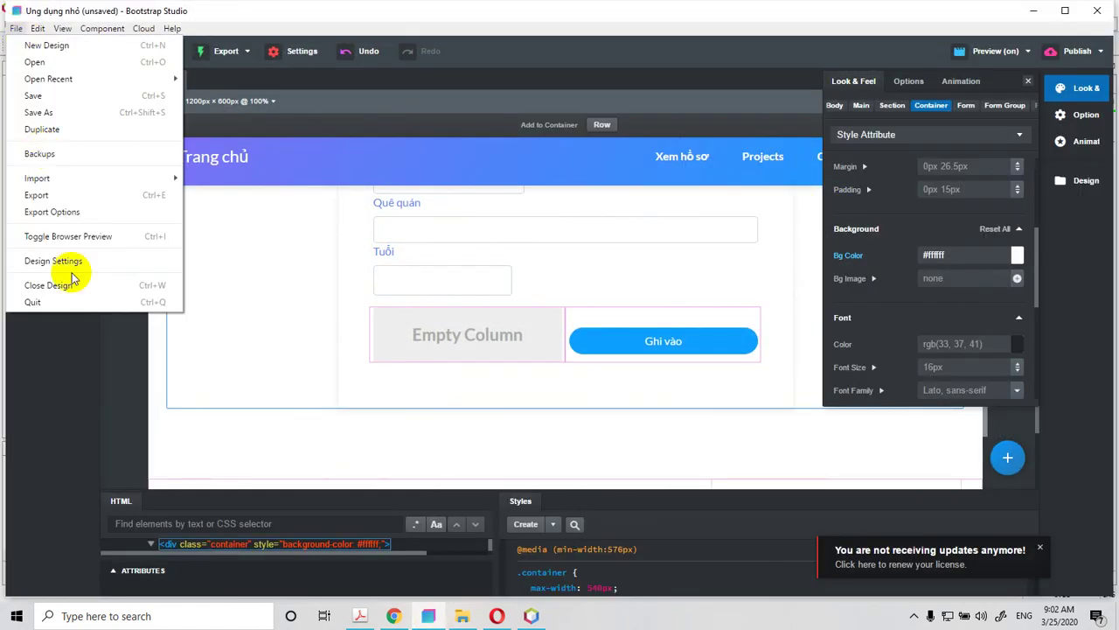
click(70, 301)
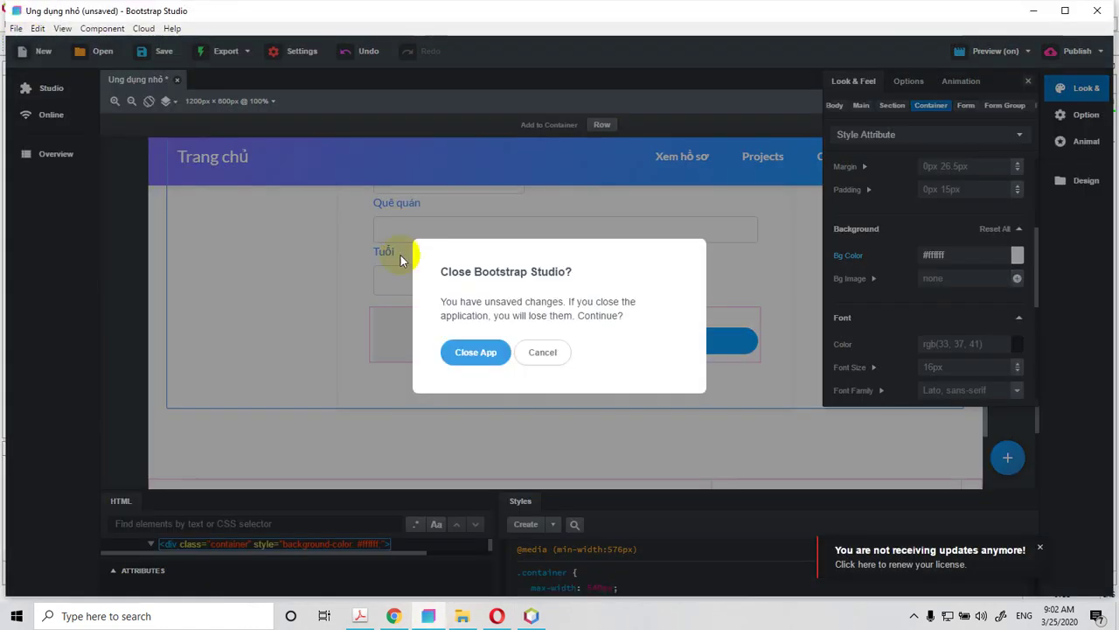
click(475, 353)
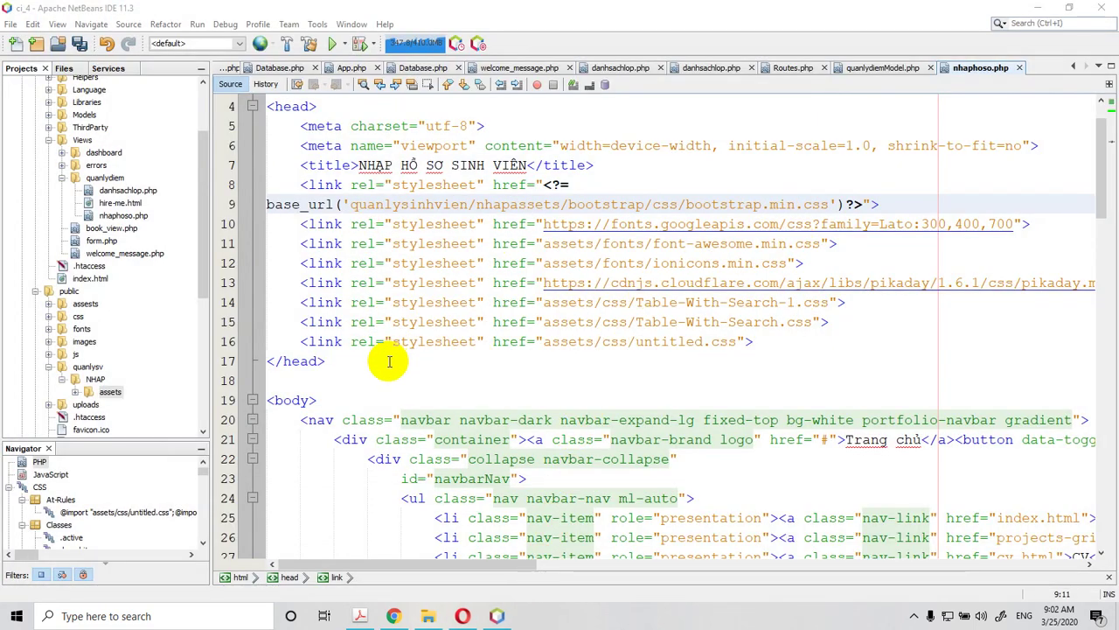
- Insert an opening PHP echo tag with base_url(' before the assets path in the font-awesome.min.css link
click(542, 245)
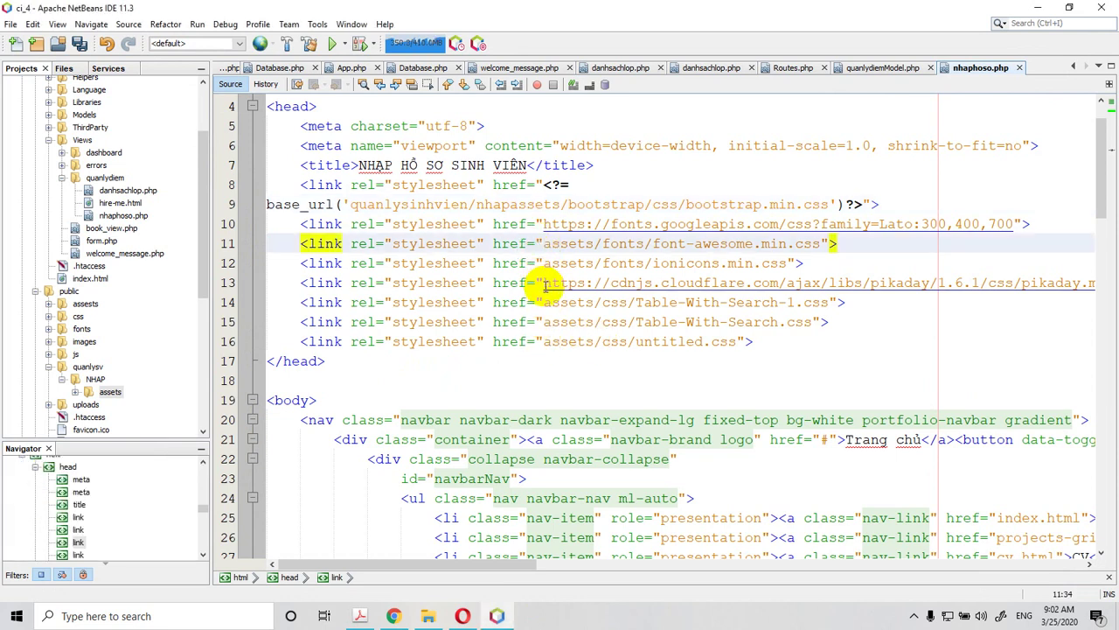
text(<?)
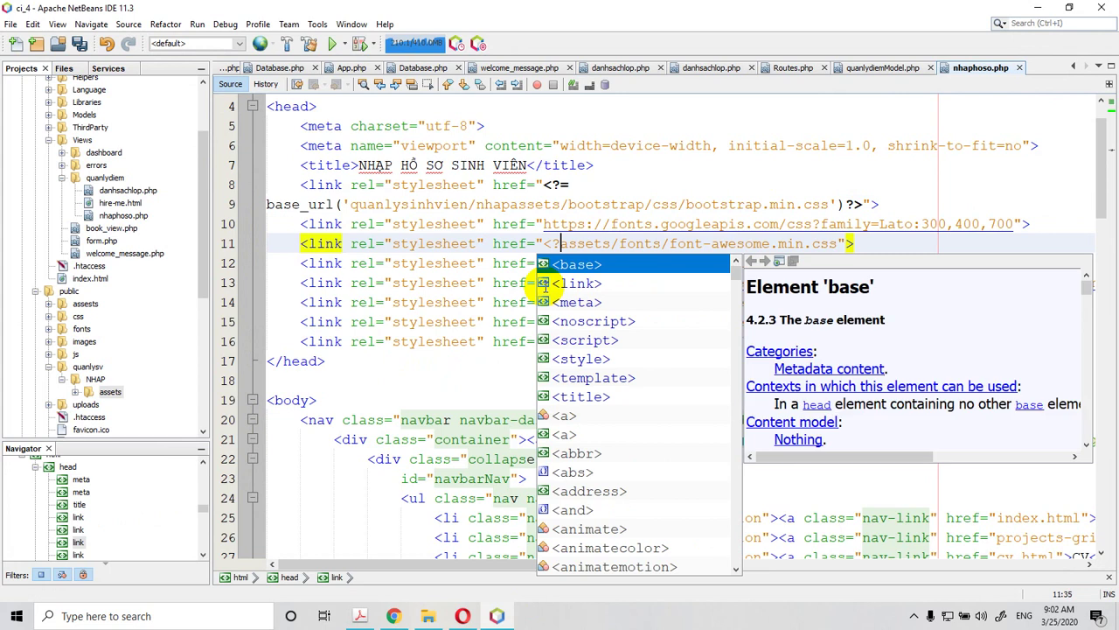
text(=bas)
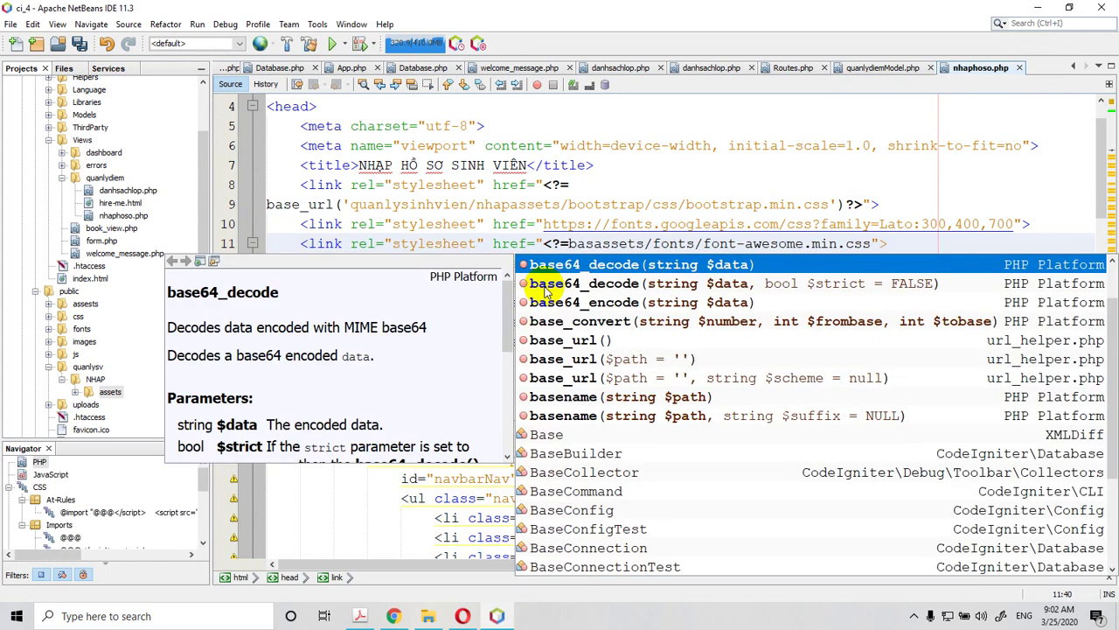
key(Down)
key(Down)
key(Down)
key(Down)
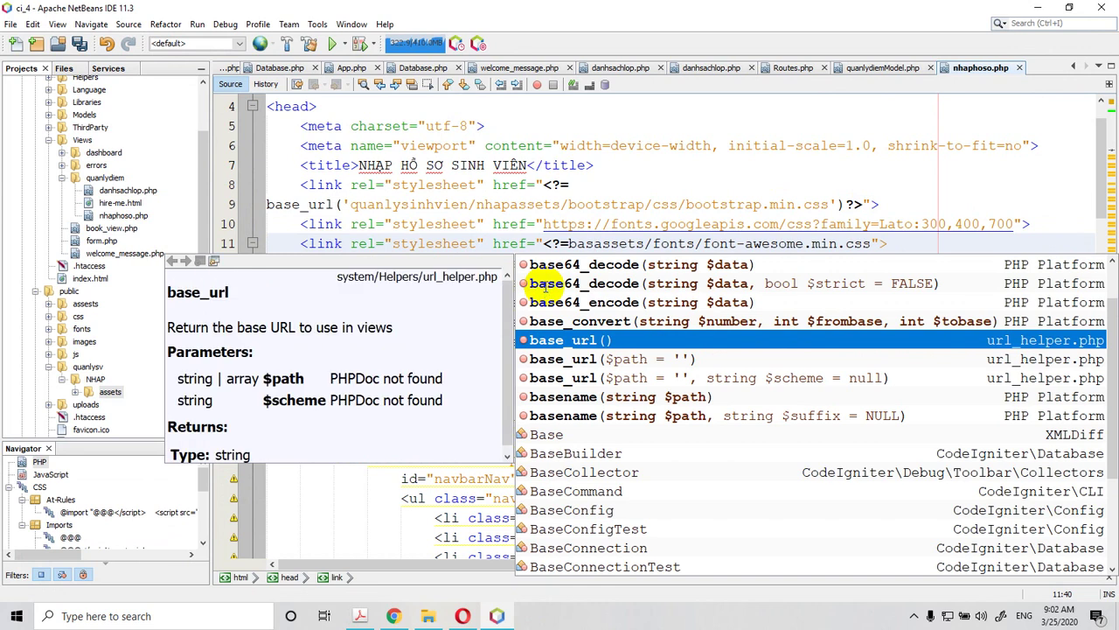
key(Return)
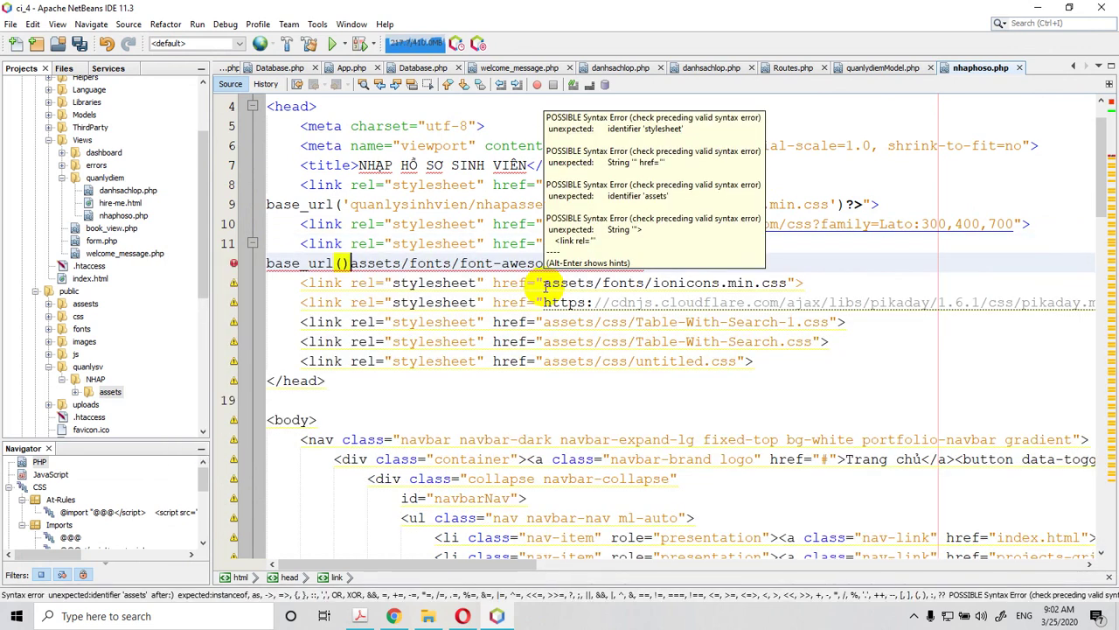
key(Delete)
text(')
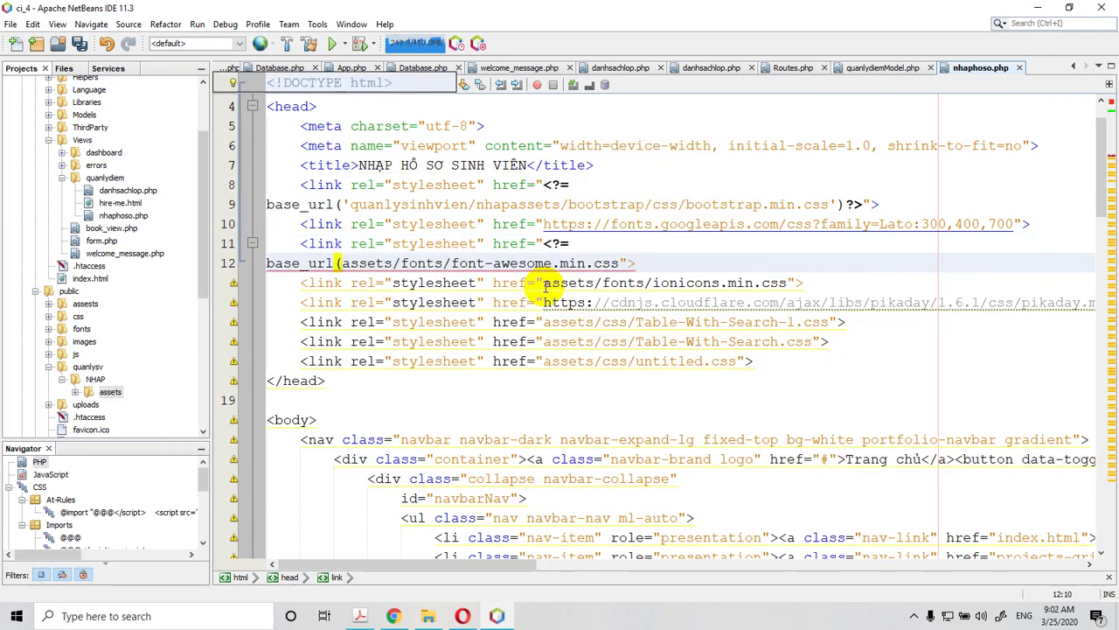
- Add the folder prefix quanlysinhvien/nhap/ before assets in the font-awesome.min.css path
text(tr)
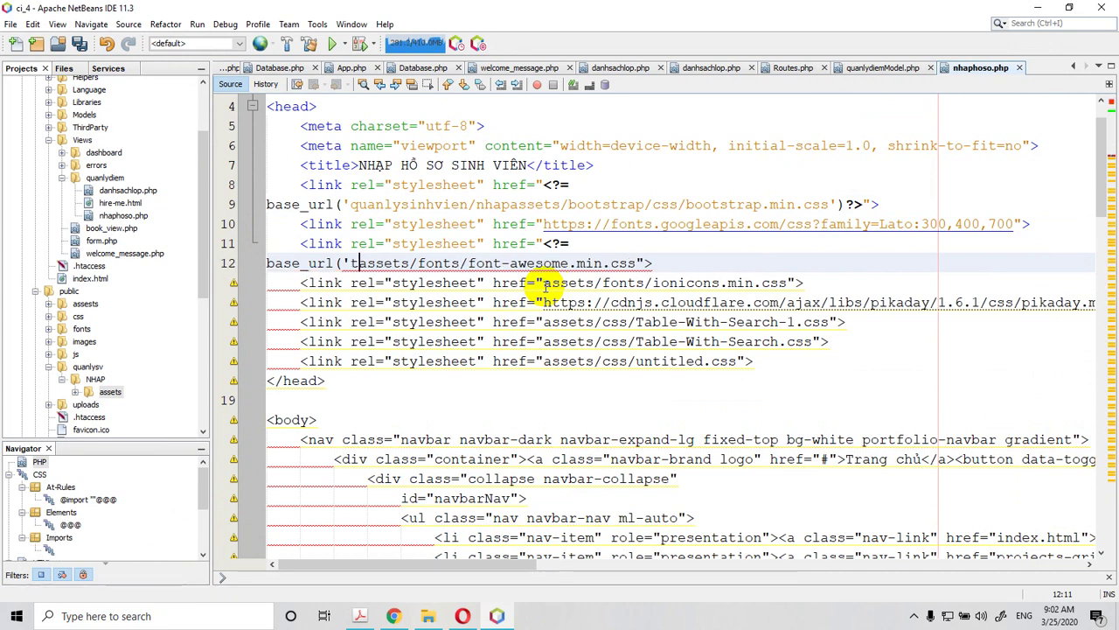
key(BackSpace)
key(BackSpace)
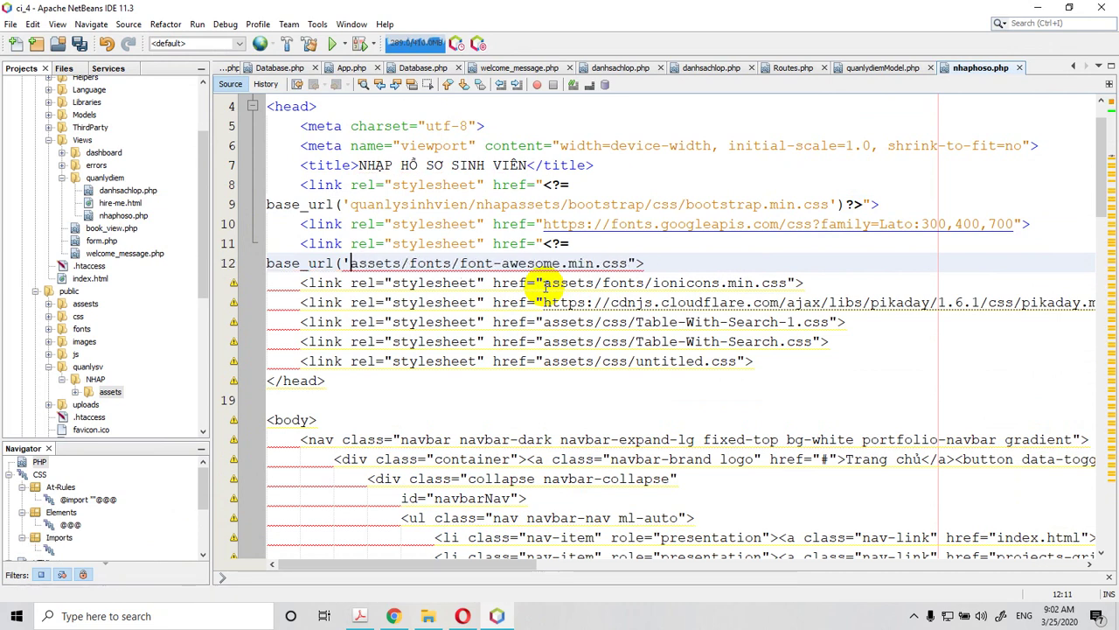
text(quanl)
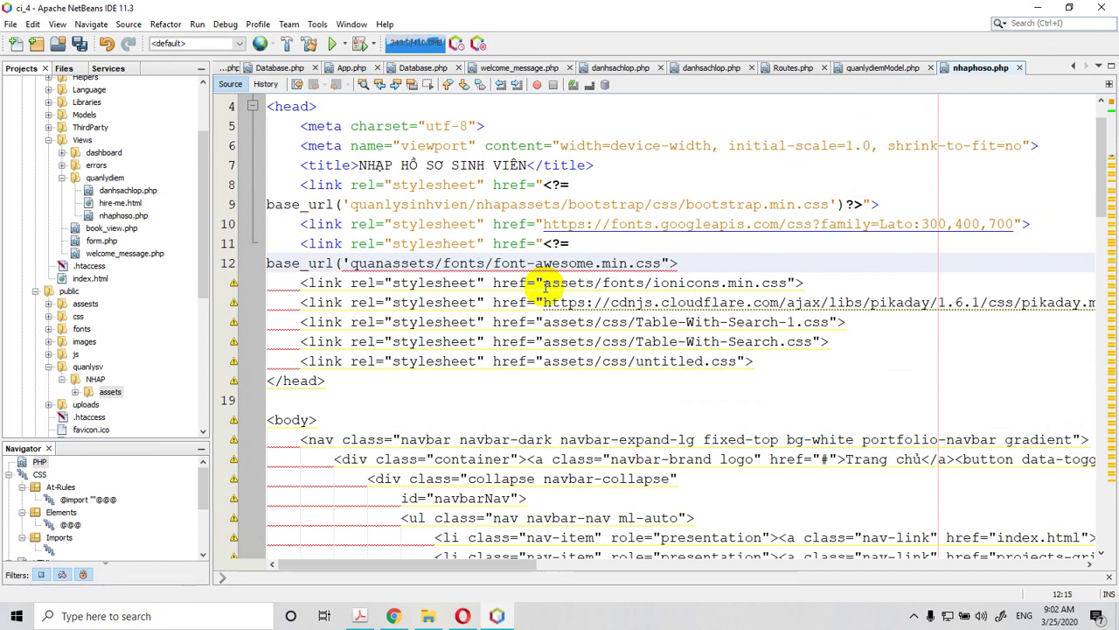
text(ysinhvien)
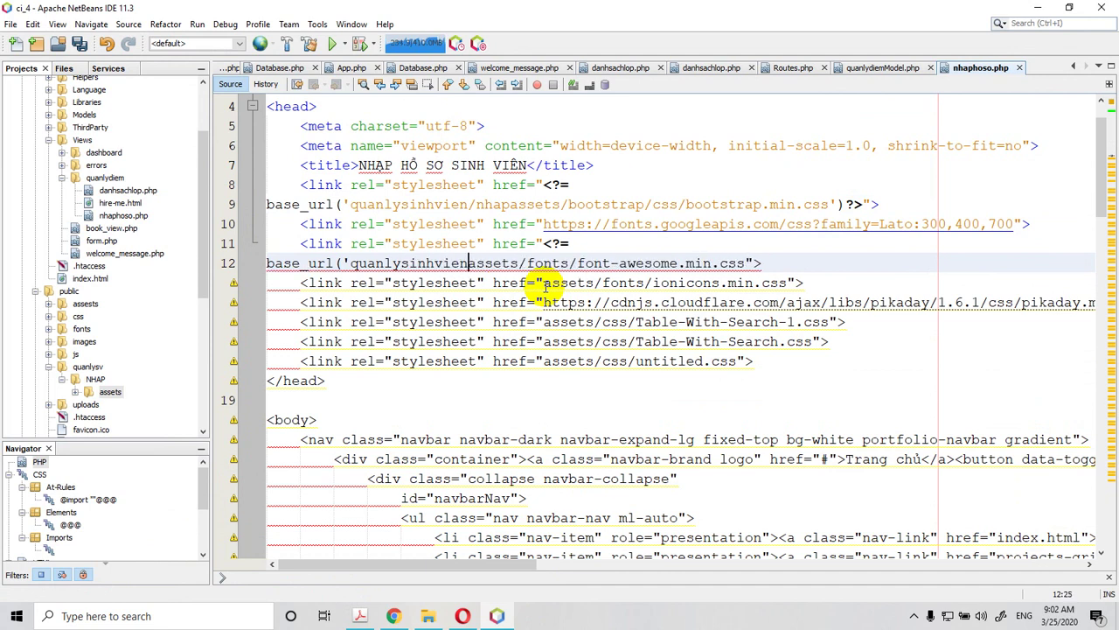
text(/)
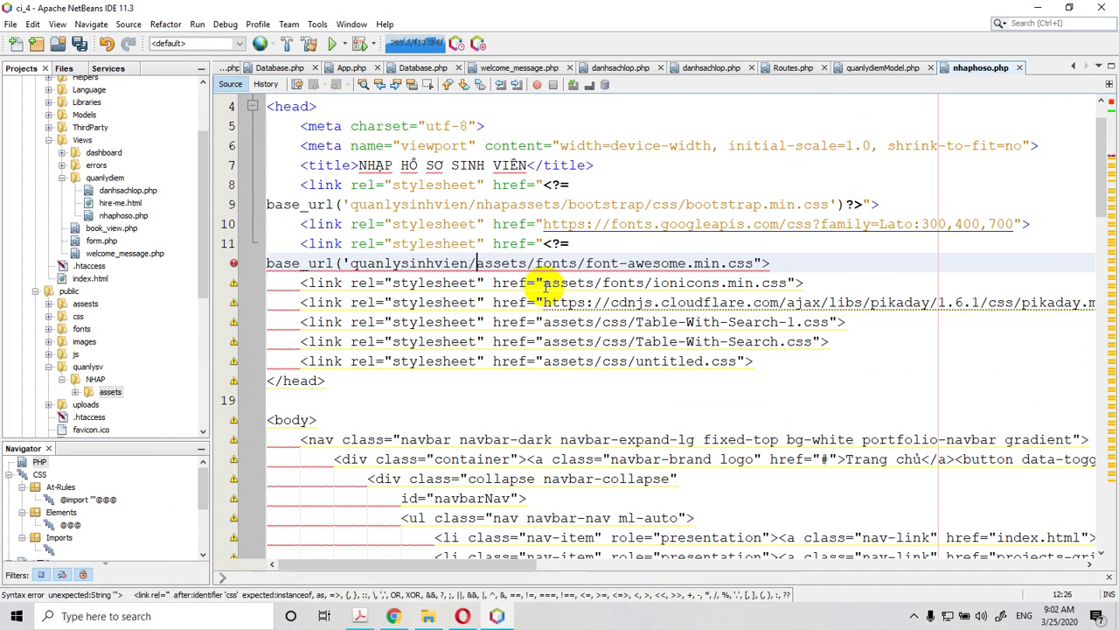
text(nhap)
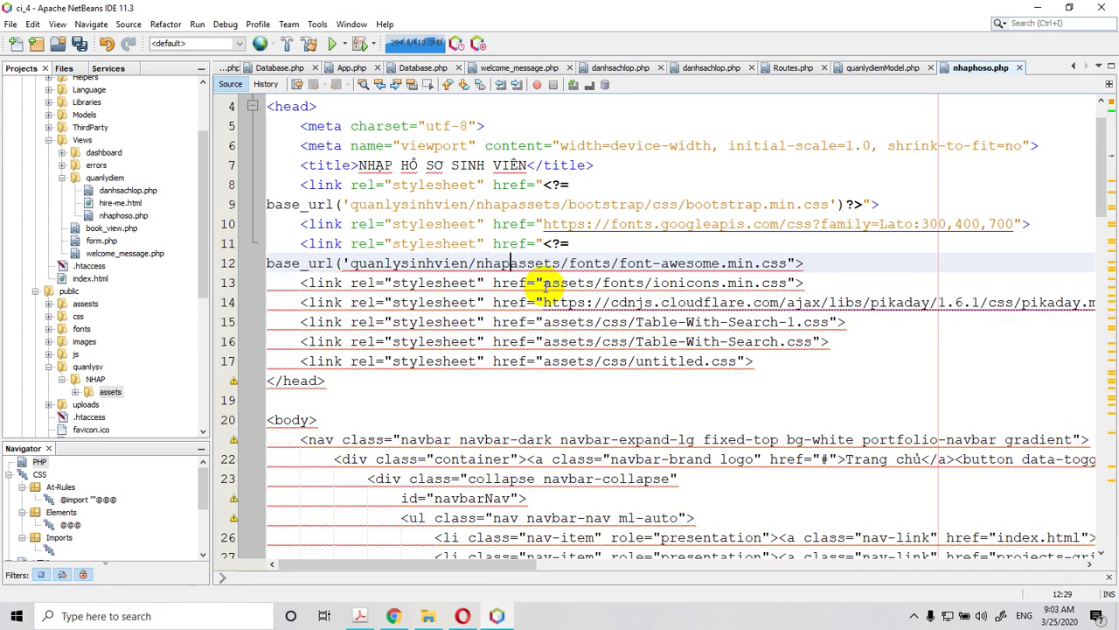
text(/)
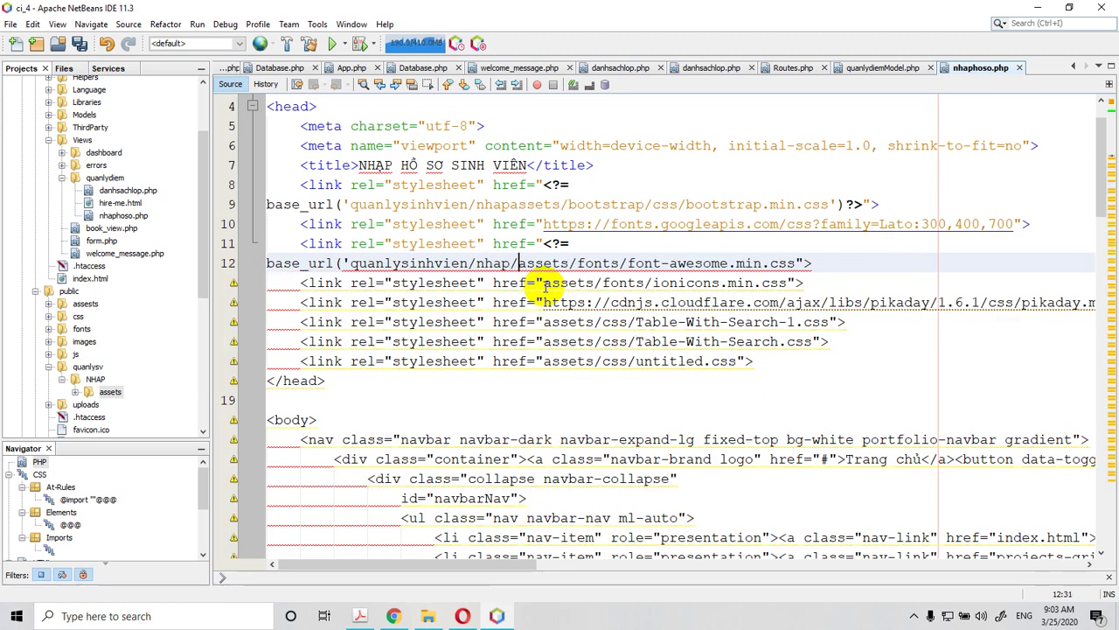
- Close the base_url call and the PHP tag with ')?> after font-awesome.min.css
click(795, 262)
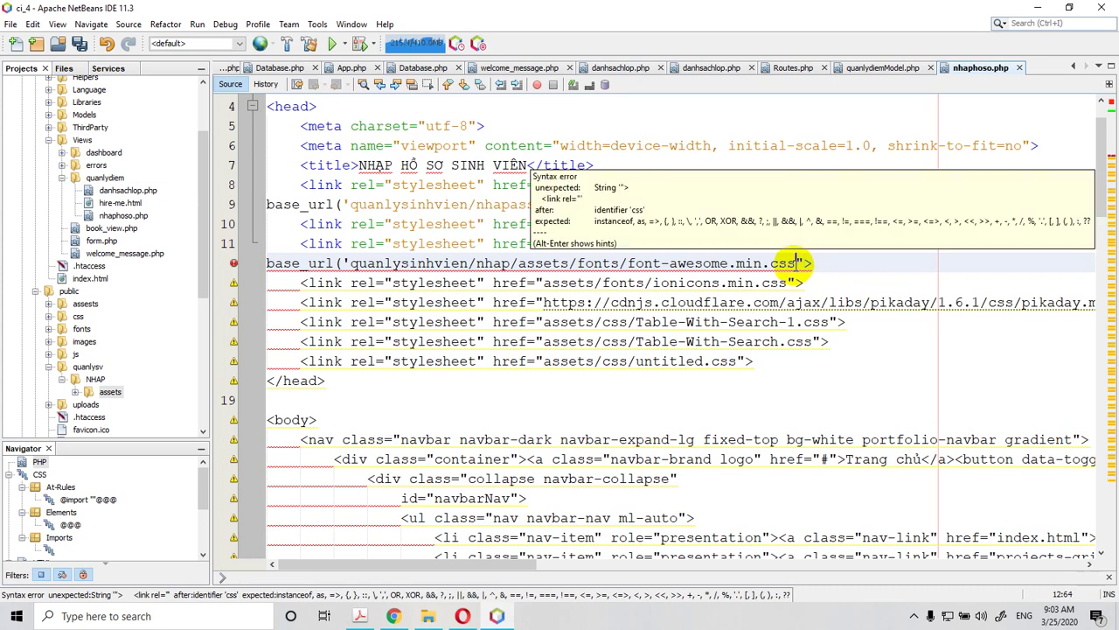
text('))
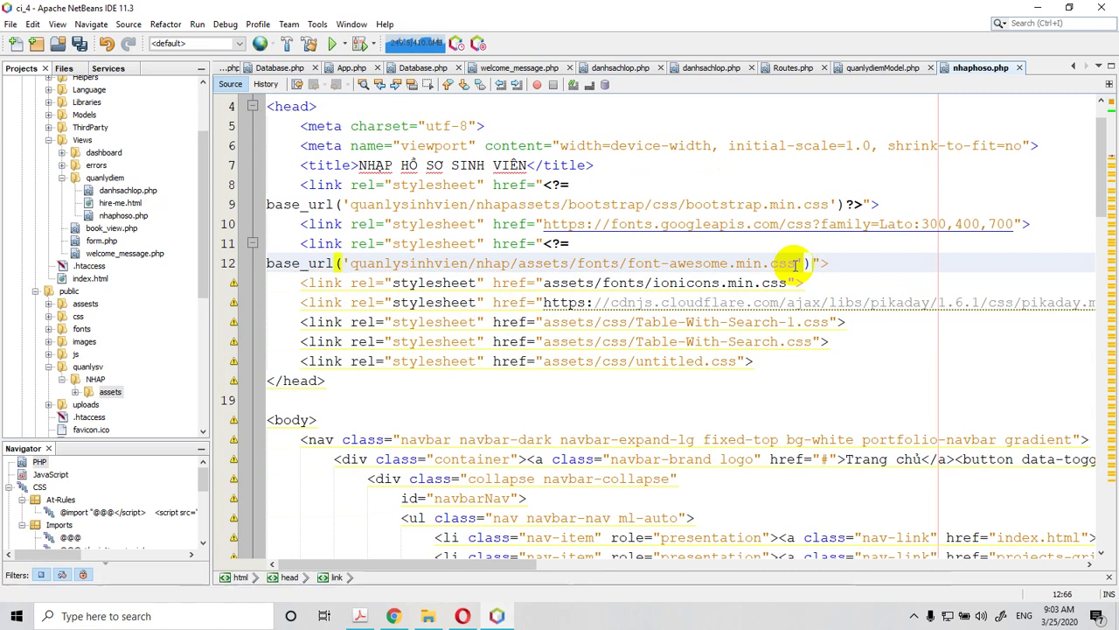
text(?>)
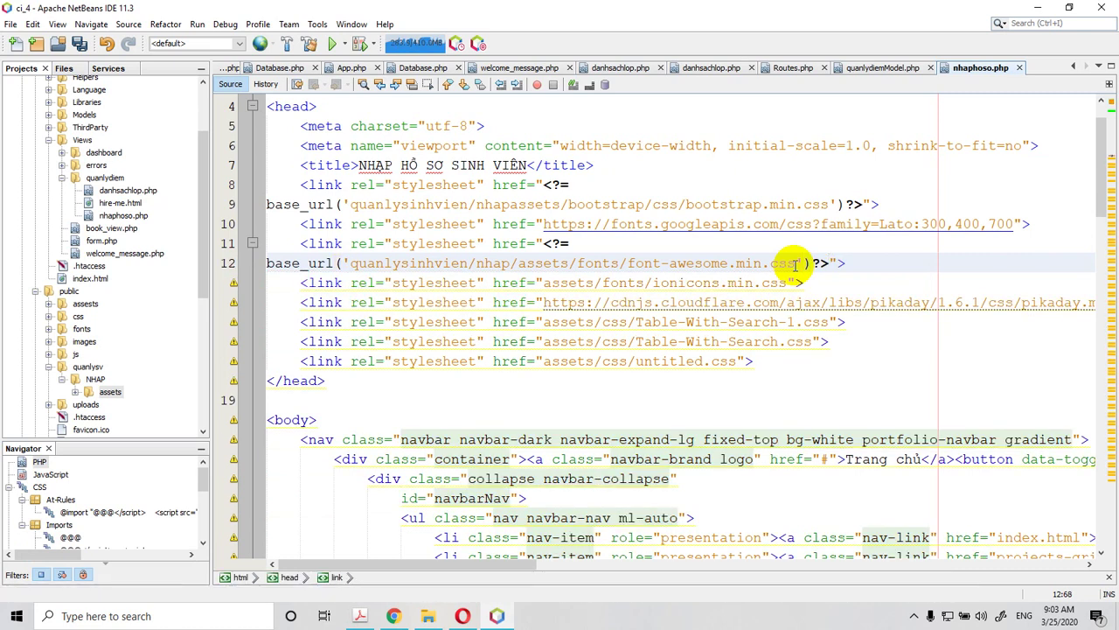
- Insert an opening PHP echo tag with base_url(' before the assets path in the ionicons.min.css link
click(538, 282)
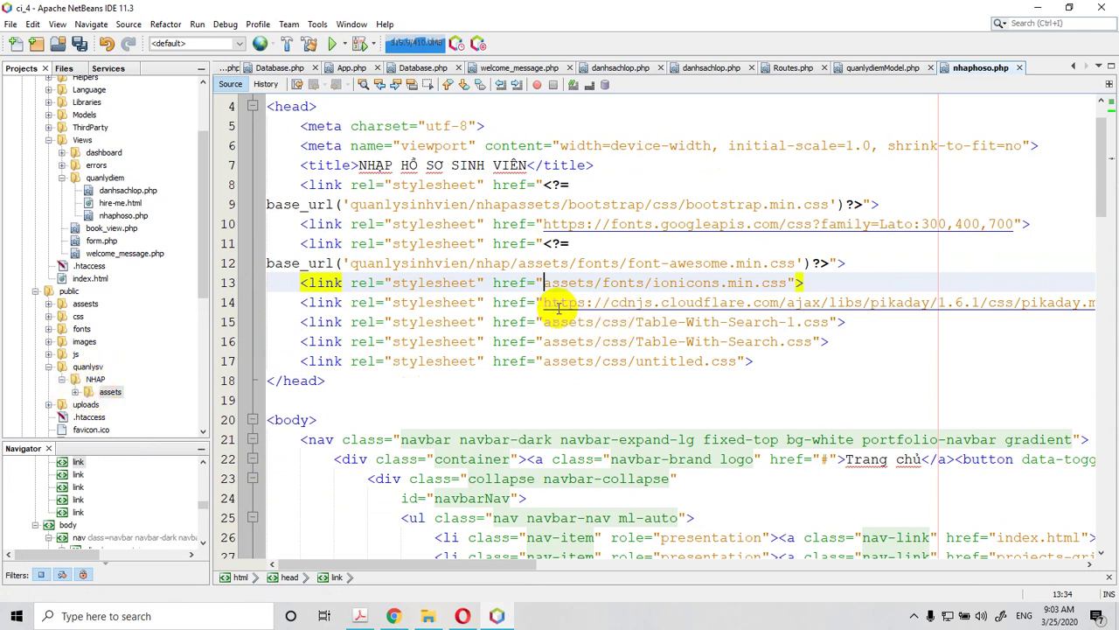
drag(544, 303, 1013, 297)
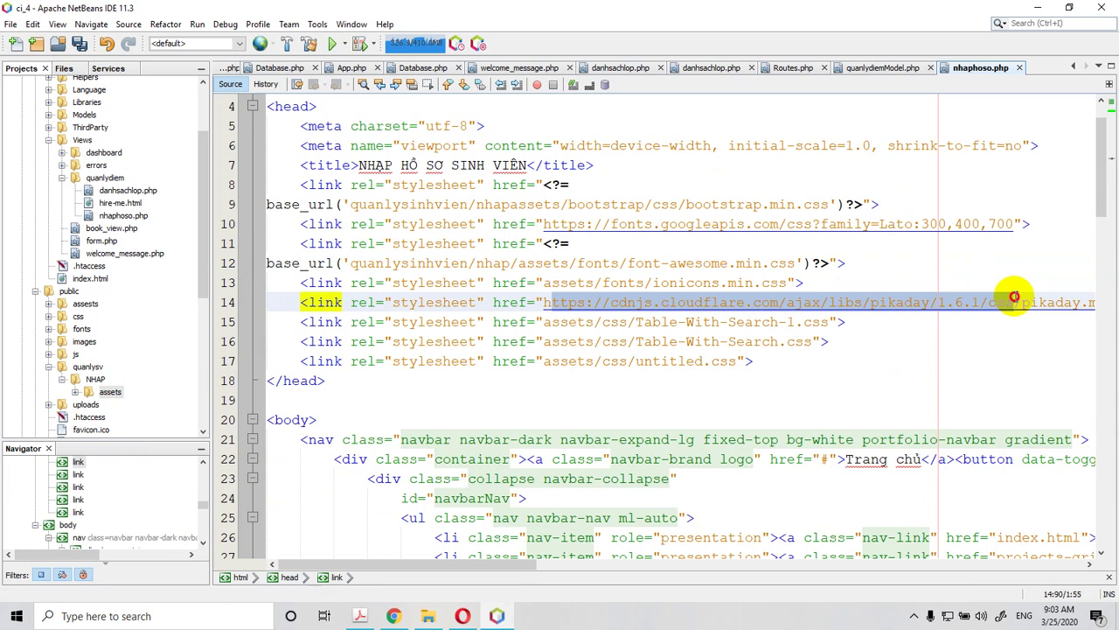
click(542, 282)
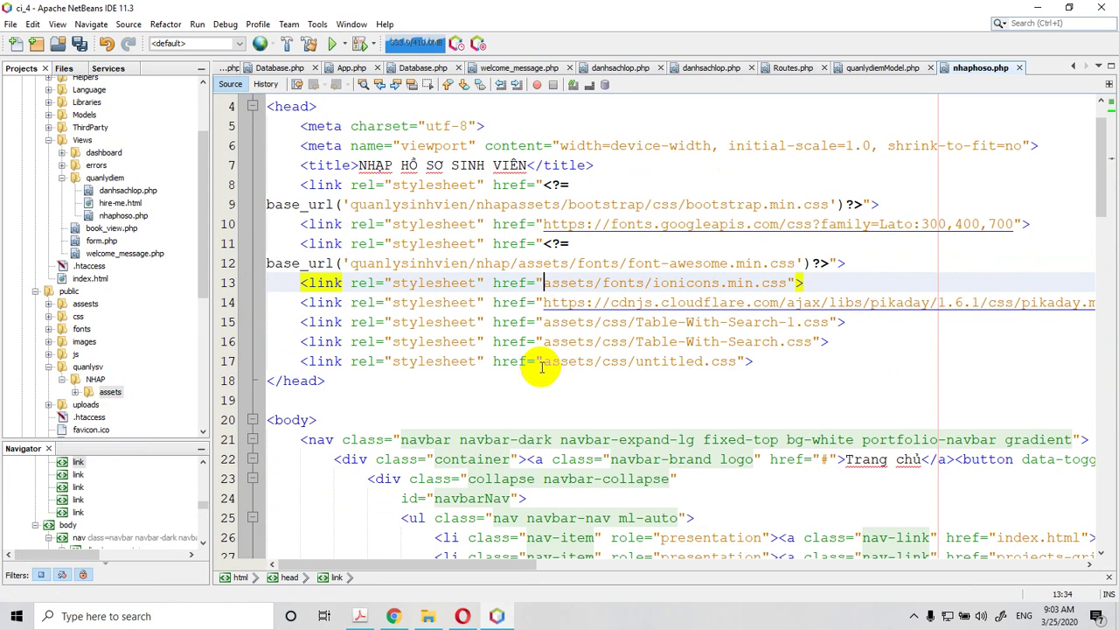
text(<?=)
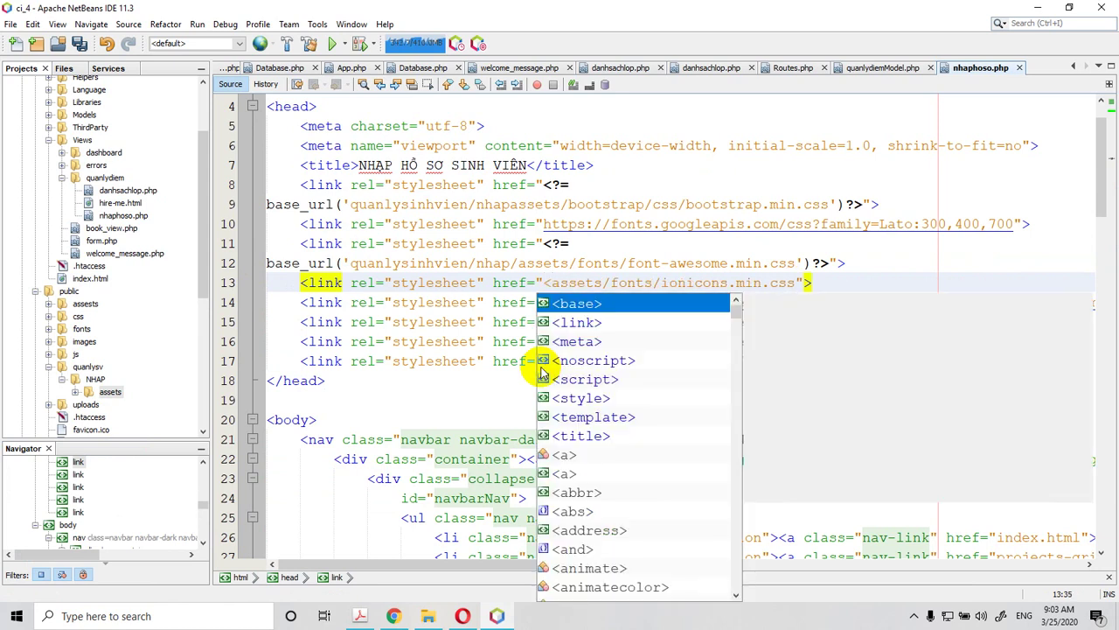
text(bas)
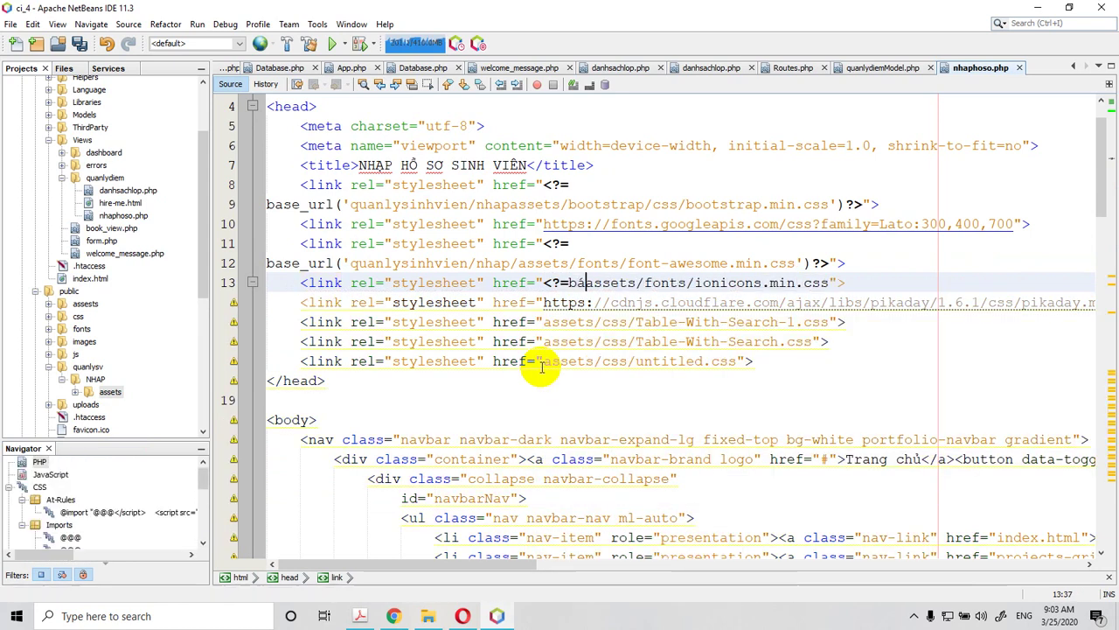
text(e)
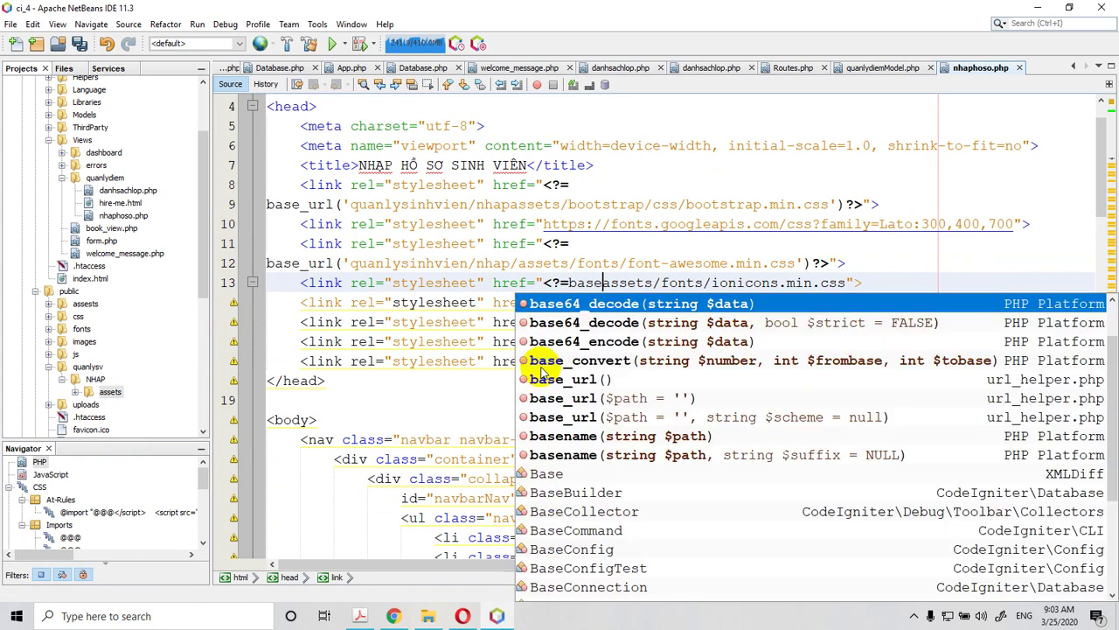
key(Down)
key(Down)
key(Down)
key(Down)
key(Return)
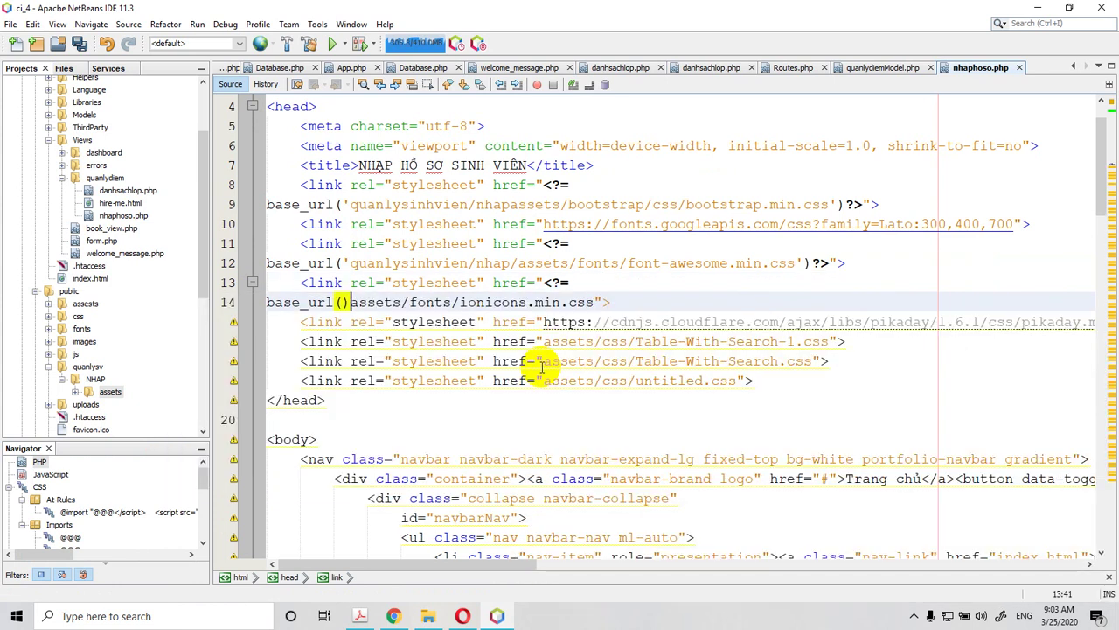
key(Left)
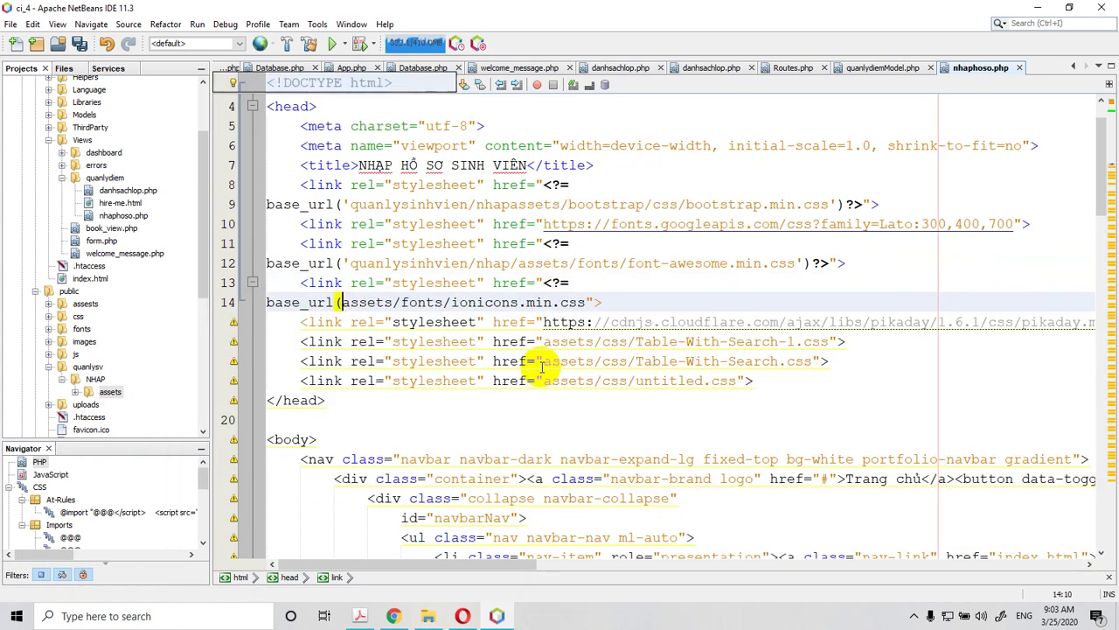
key(Delete)
text(')
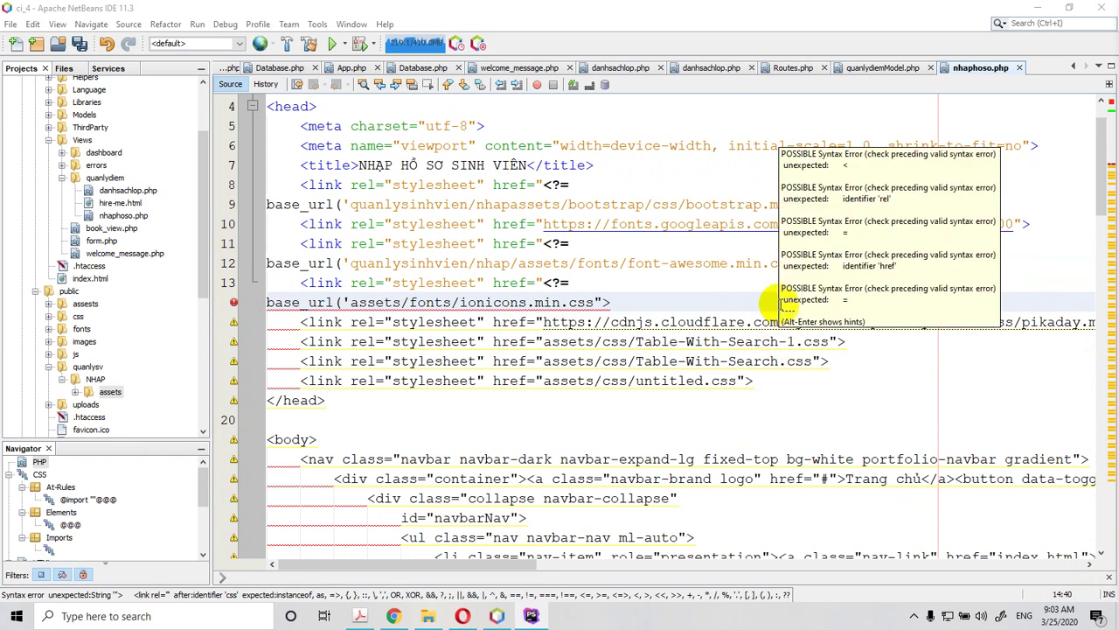
- Close the ionicons.min.css link's PHP call with ')?> and begin its folder prefix before assets with quanl
click(605, 301)
click(594, 301)
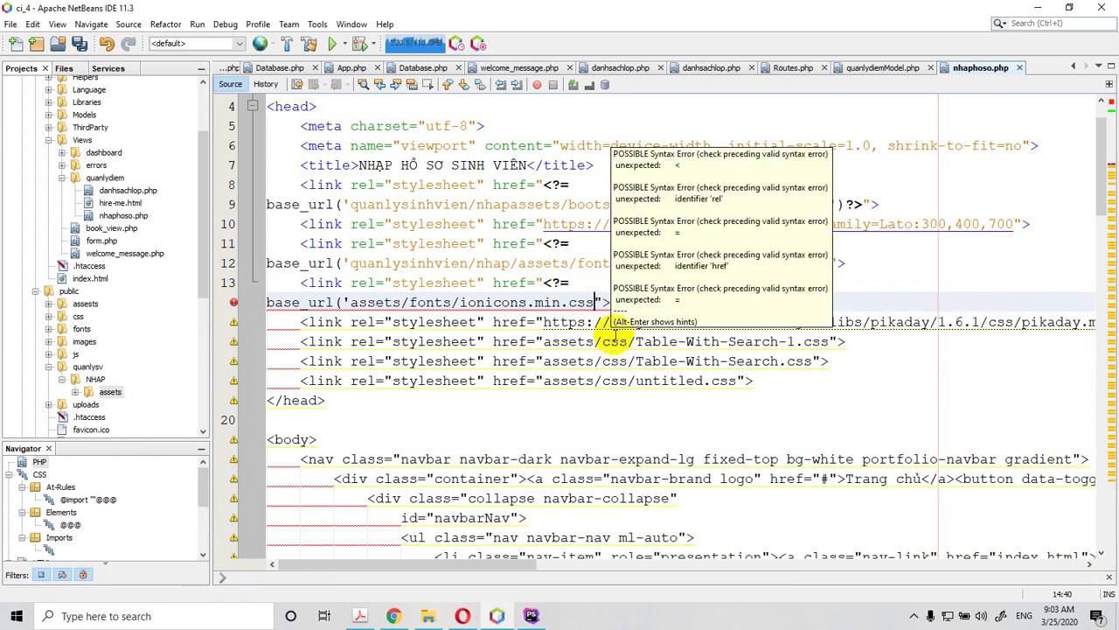
text())
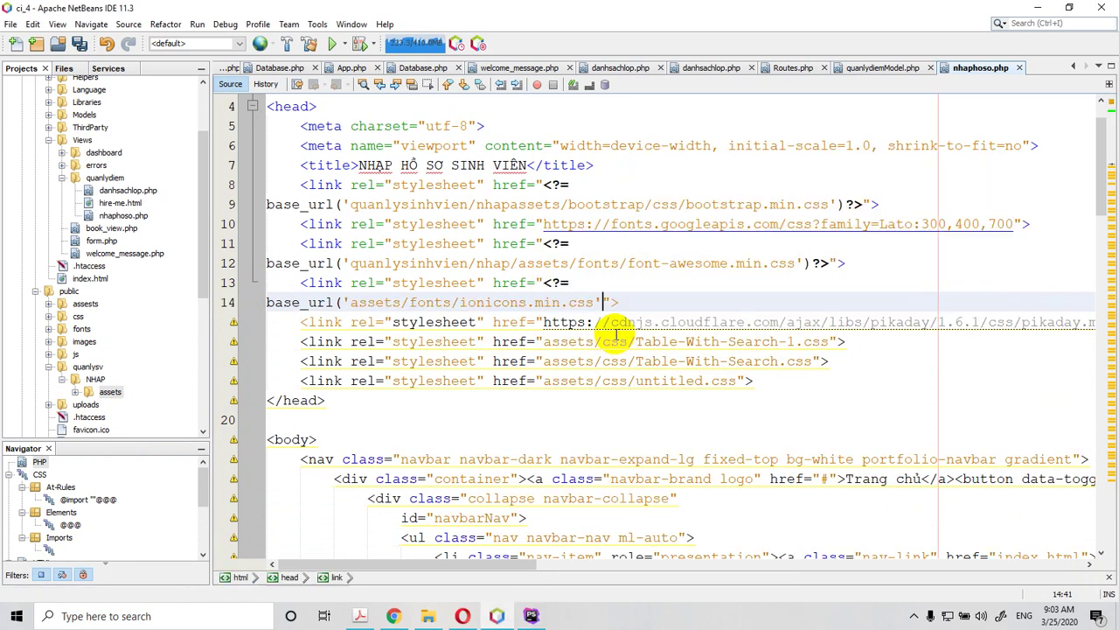
text(?>)
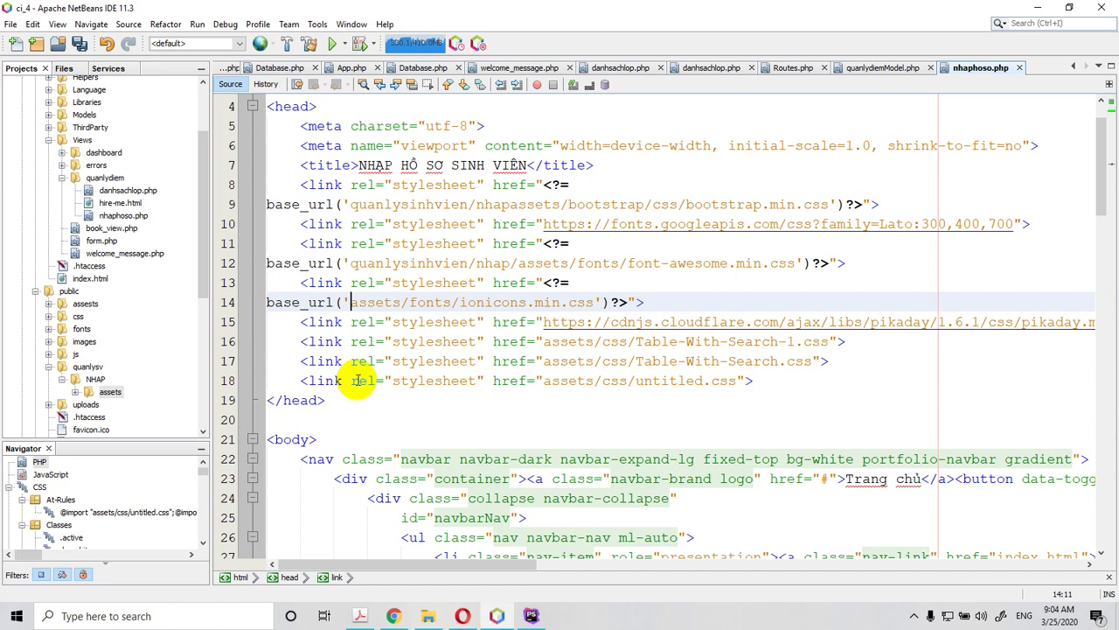
text(quanl)
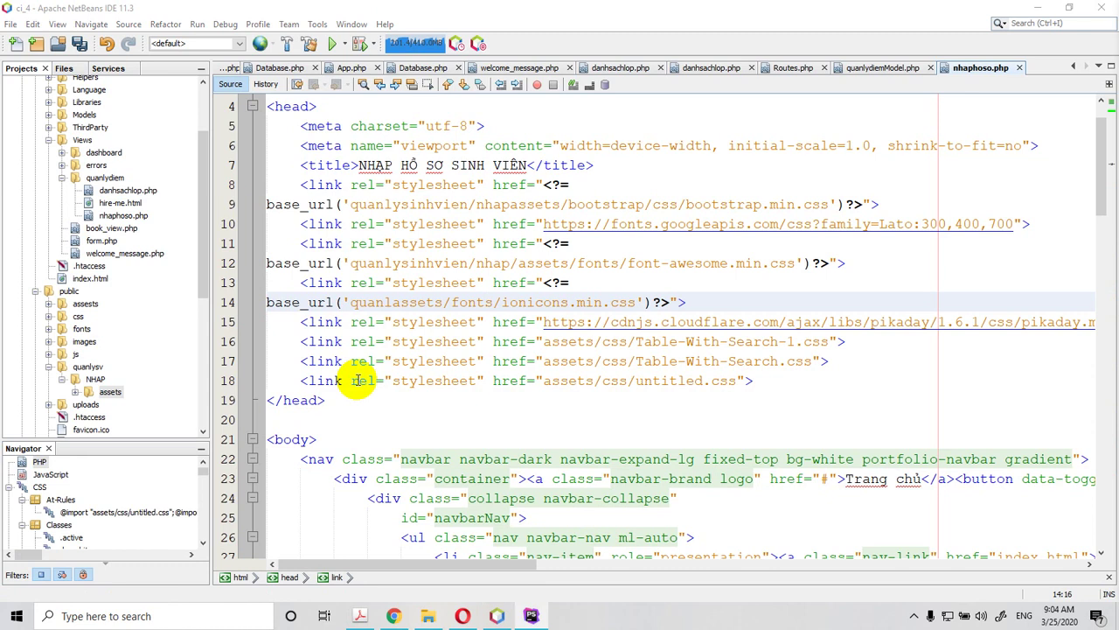
- Change the first folder in the font-awesome.min.css path to quanlysv
click(468, 263)
key(BackSpace)
key(BackSpace)
key(BackSpace)
key(BackSpace)
key(BackSpace)
key(BackSpace)
key(BackSpace)
key(BackSpace)
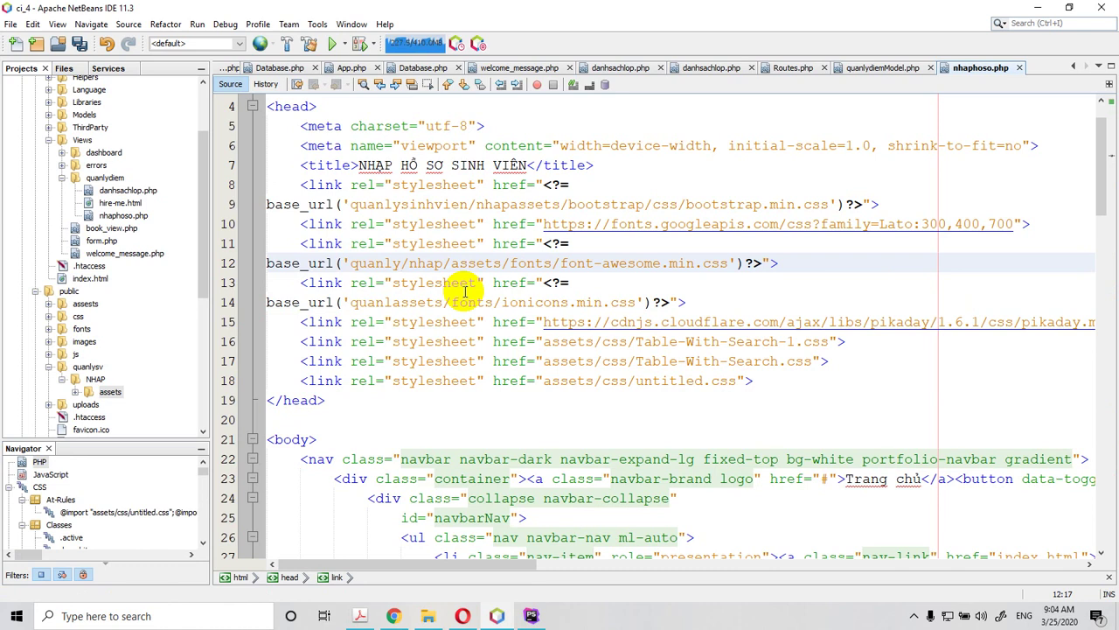
text(sv)
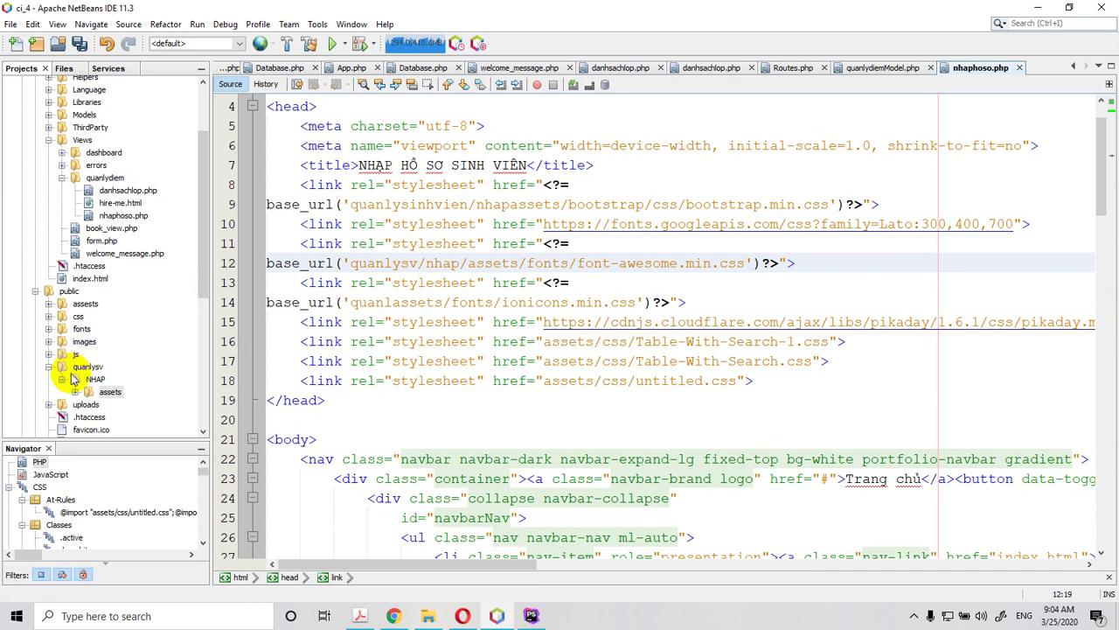
- Change the first folder in the bootstrap.min.css path to quanlysv
click(467, 204)
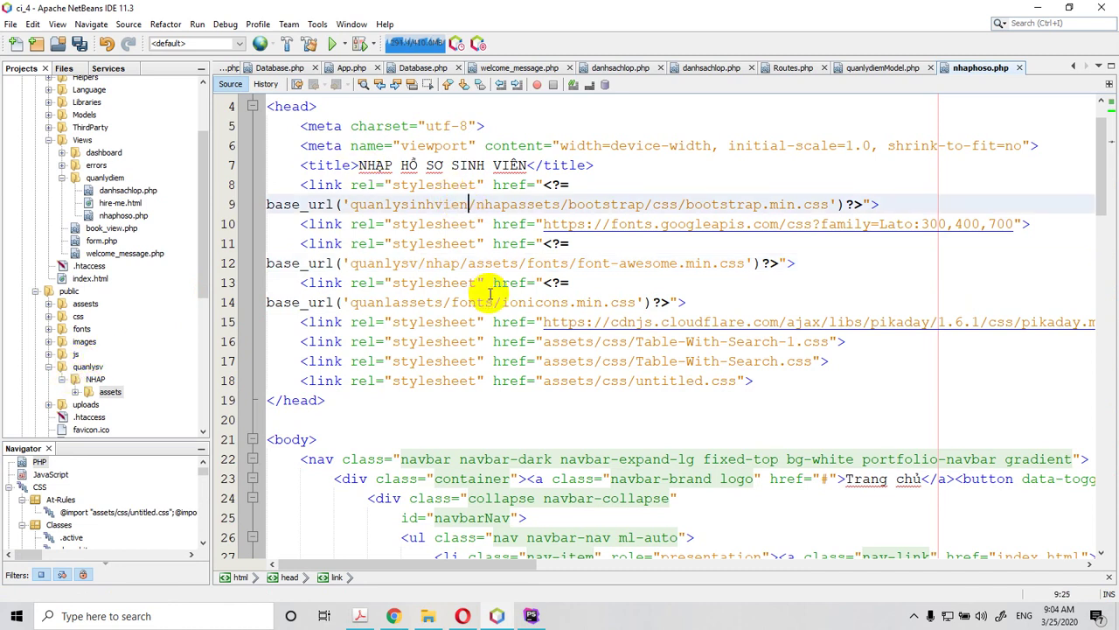
key(BackSpace)
key(BackSpace)
key(BackSpace)
key(BackSpace)
key(BackSpace)
key(BackSpace)
key(BackSpace)
key(BackSpace)
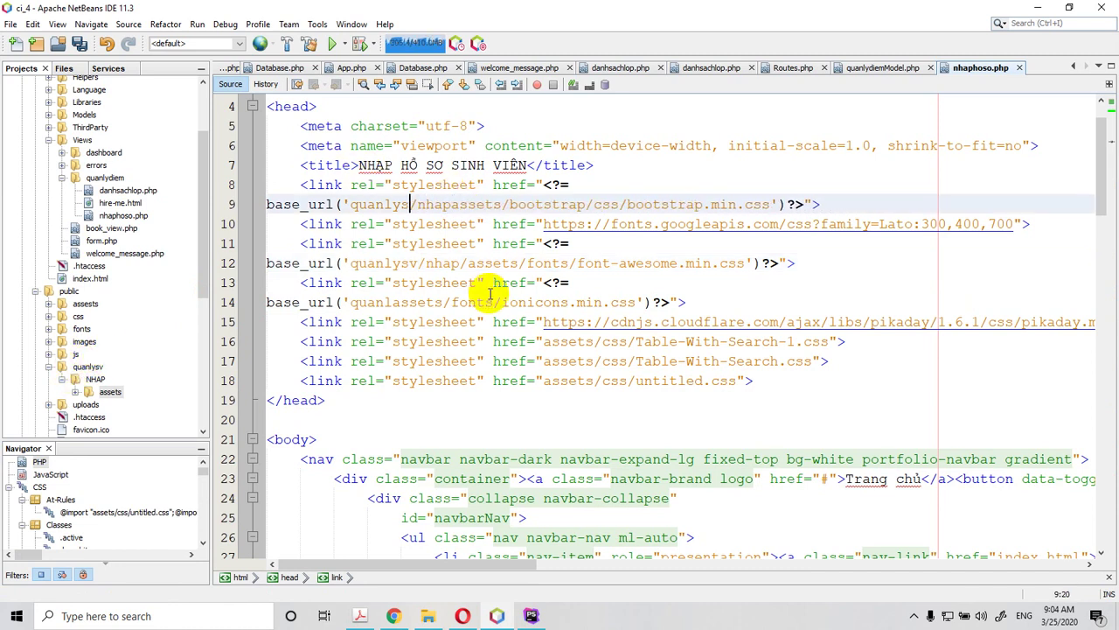
text(sv)
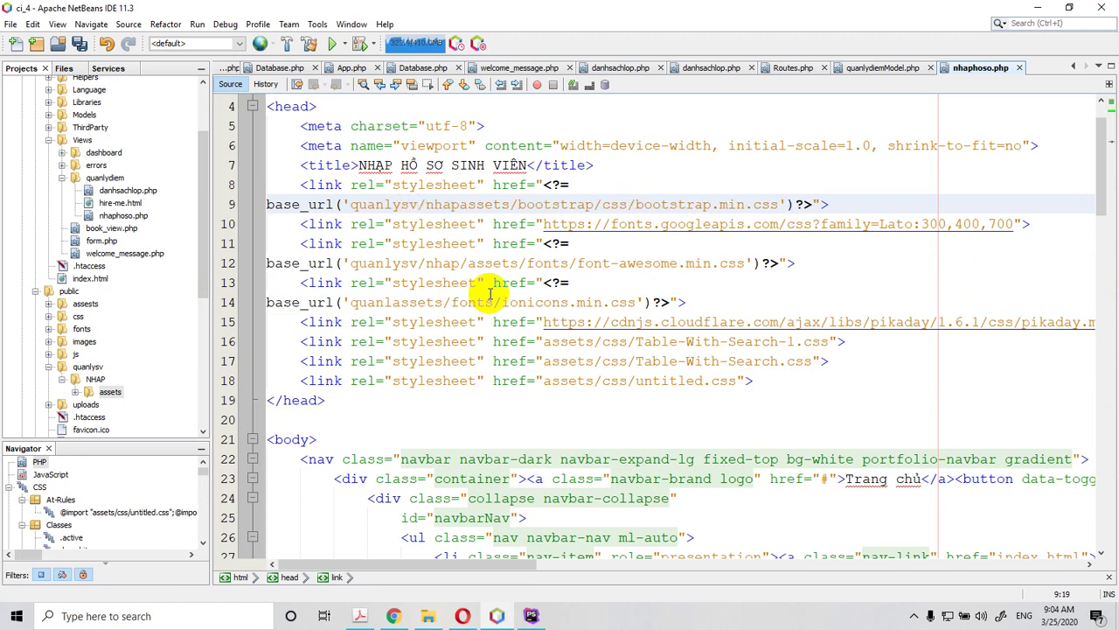
- Complete the folder prefix before assets in the ionicons.min.css path as quanlysv/nhap/
click(393, 302)
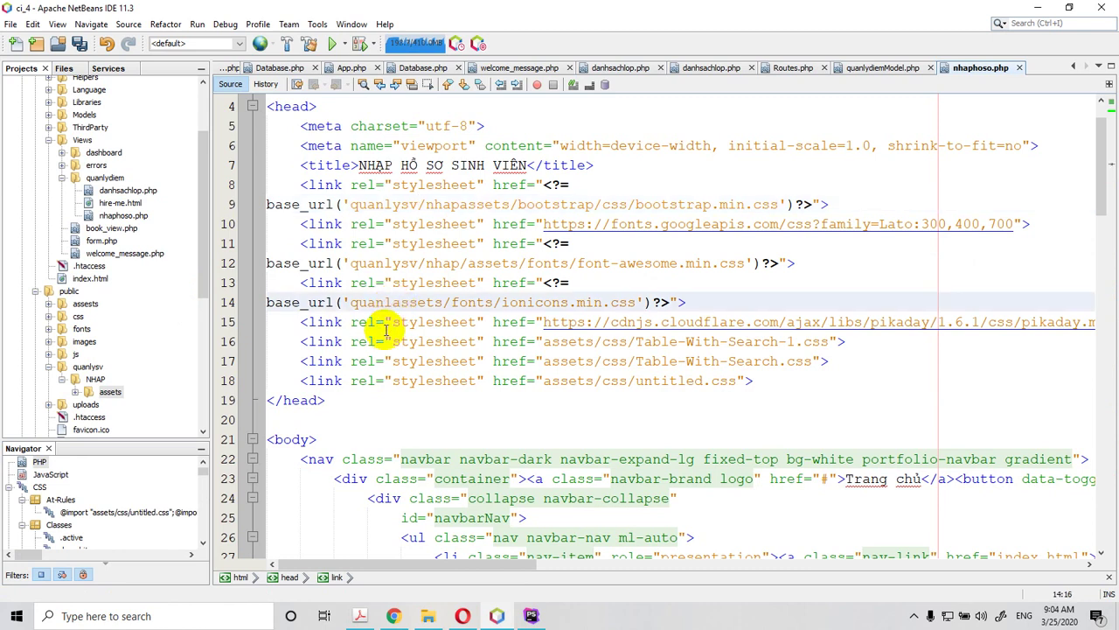
text(ya)
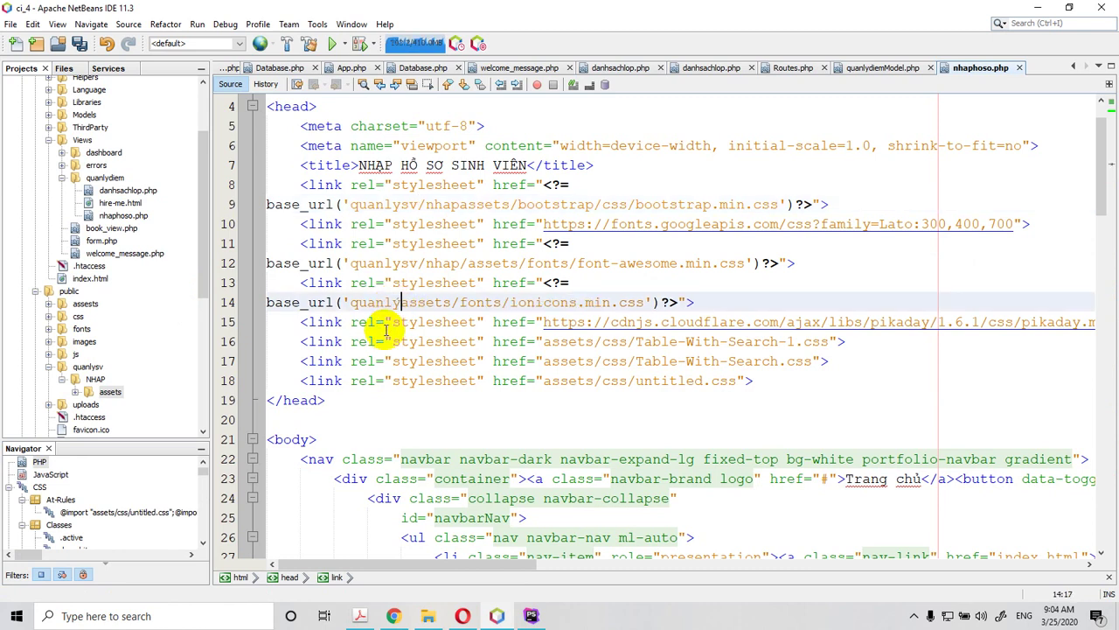
text(s)
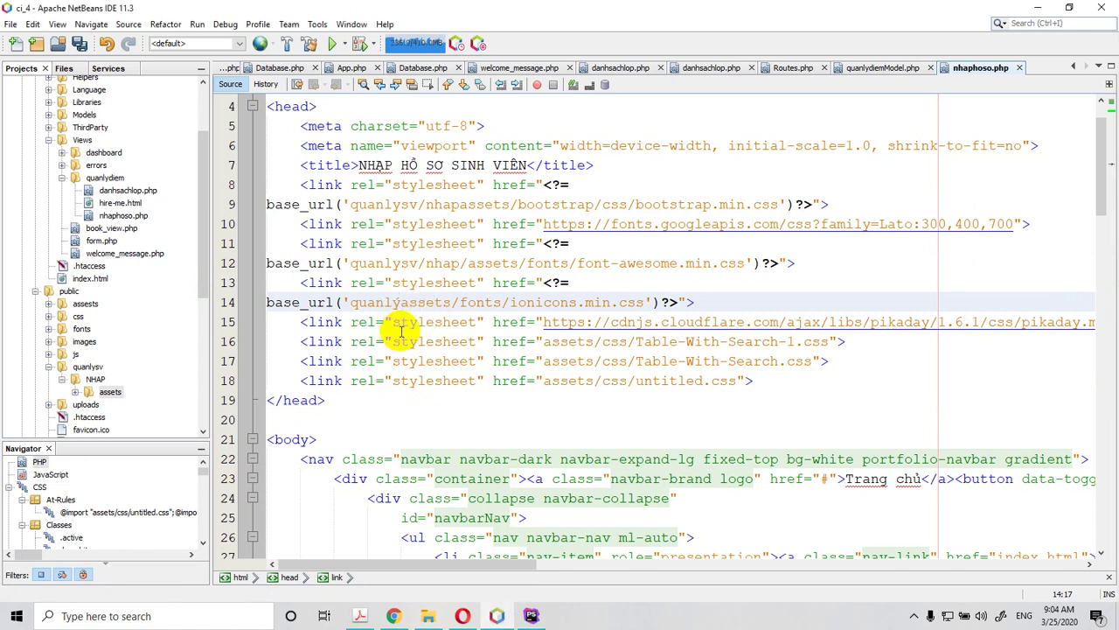
text(s)
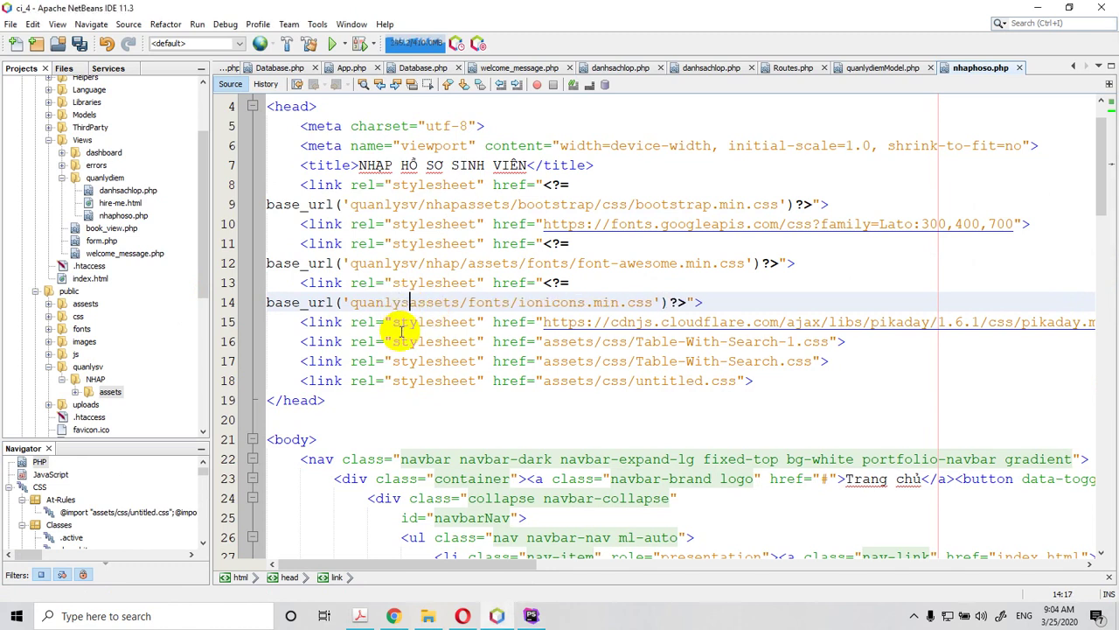
text(v/)
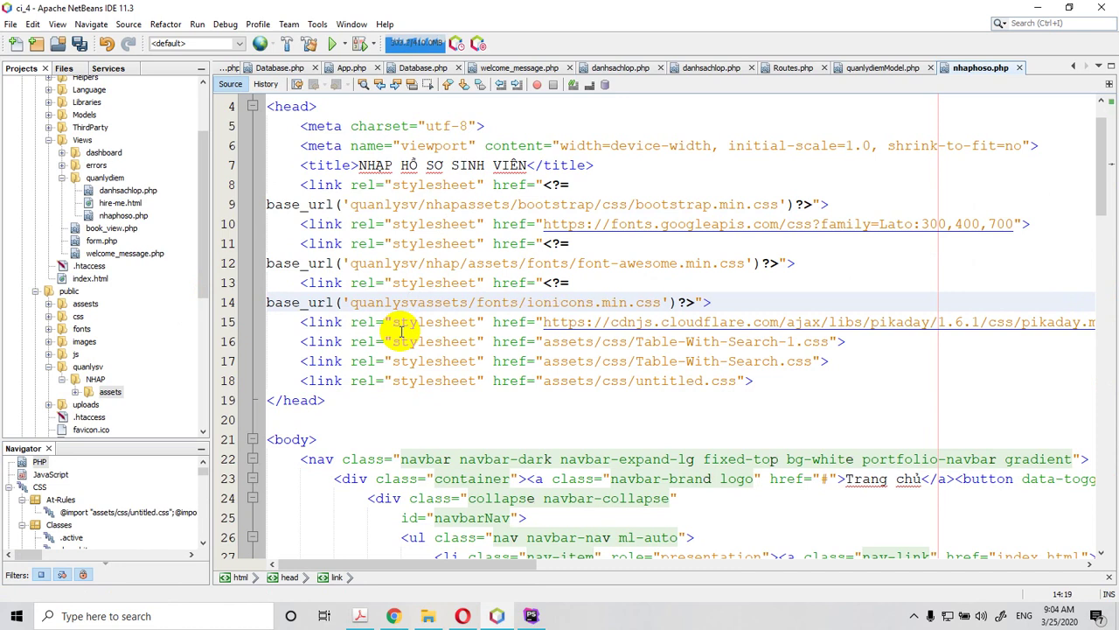
text(nhap)
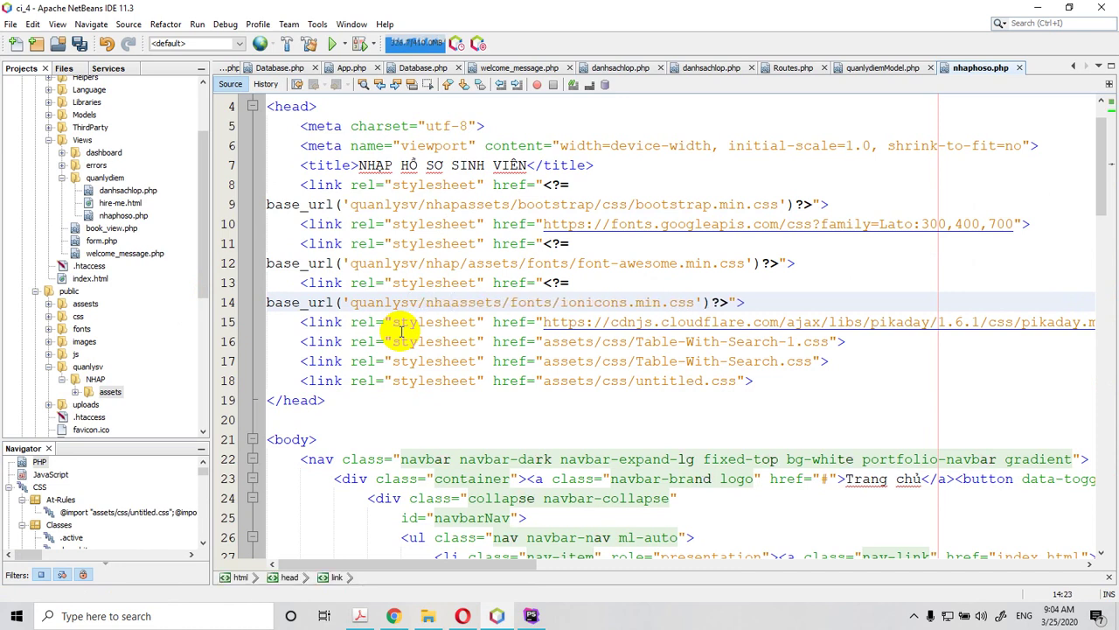
text(/)
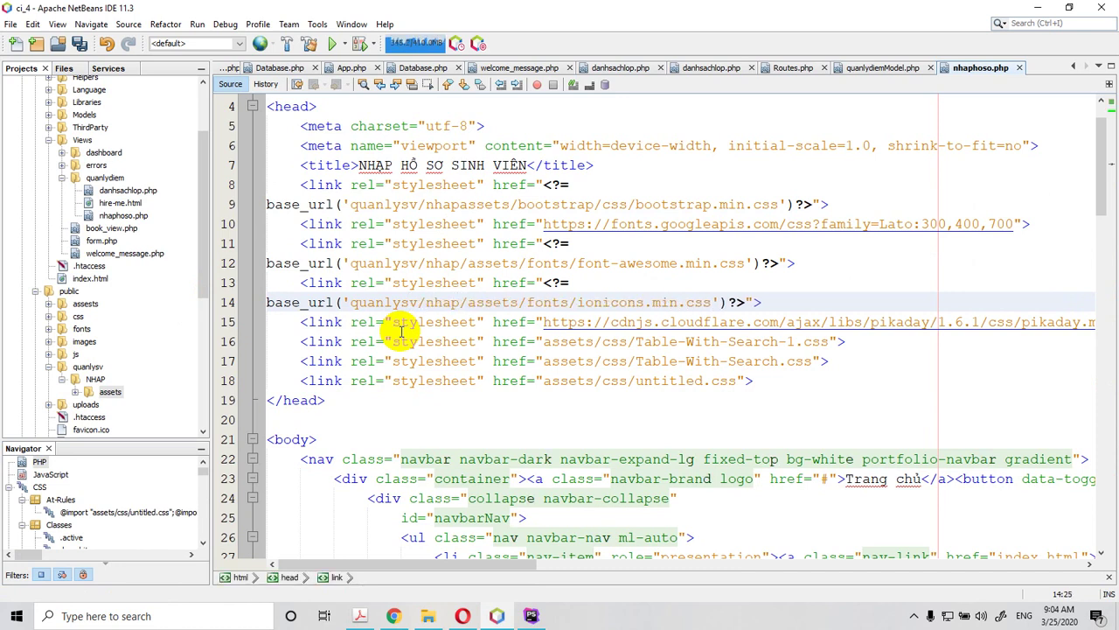
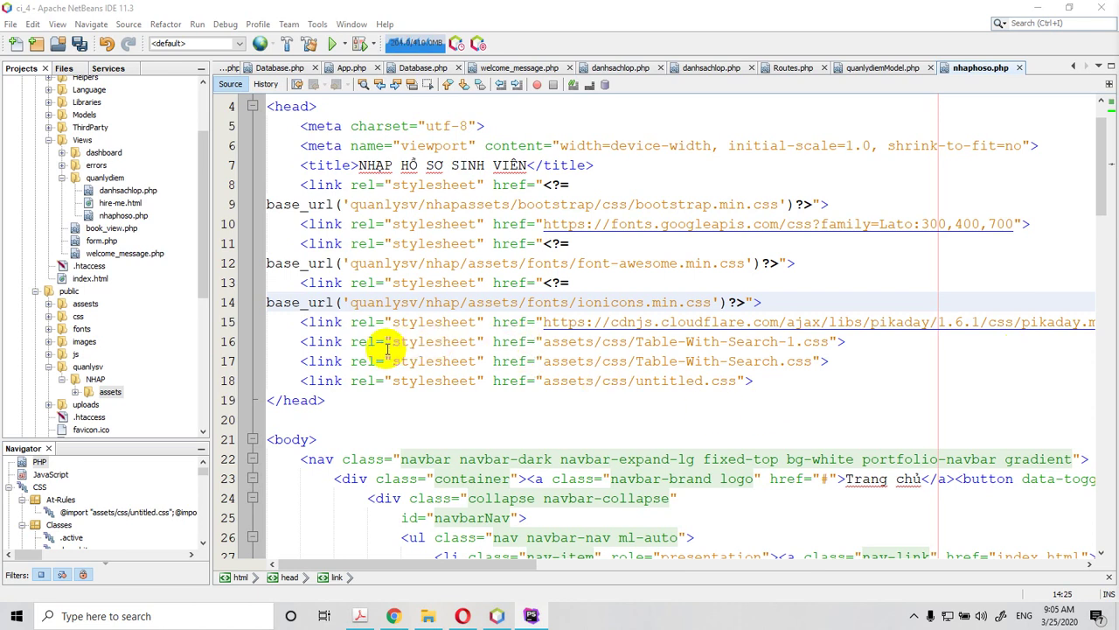
- Insert an opening PHP echo tag with base_url(' before the assets path in the Table-With-Search-1.css link
click(542, 341)
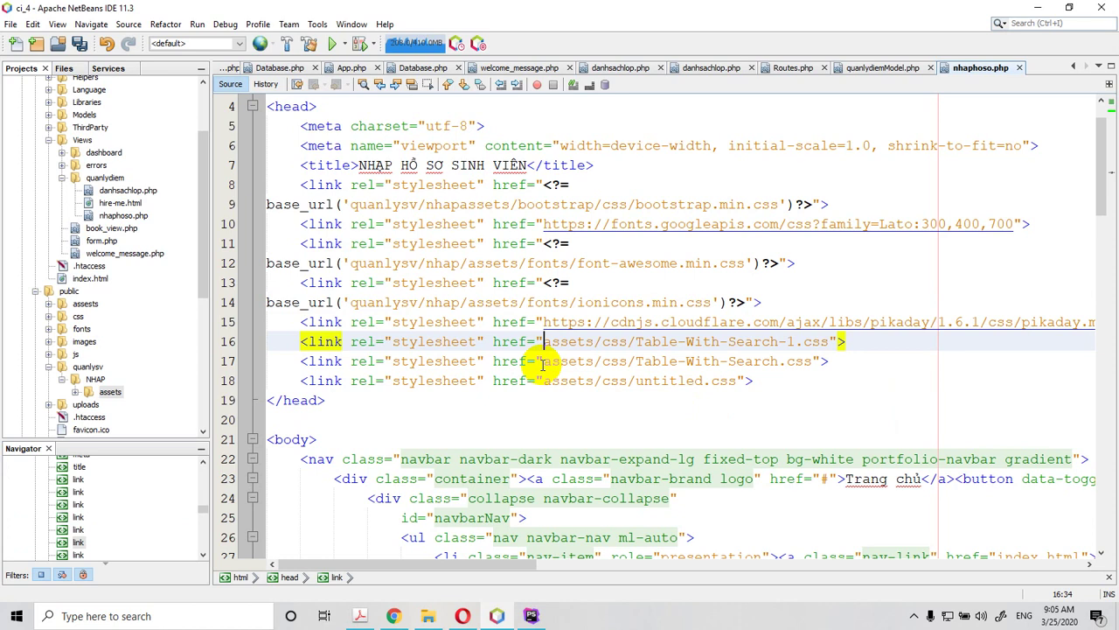
text(<?=)
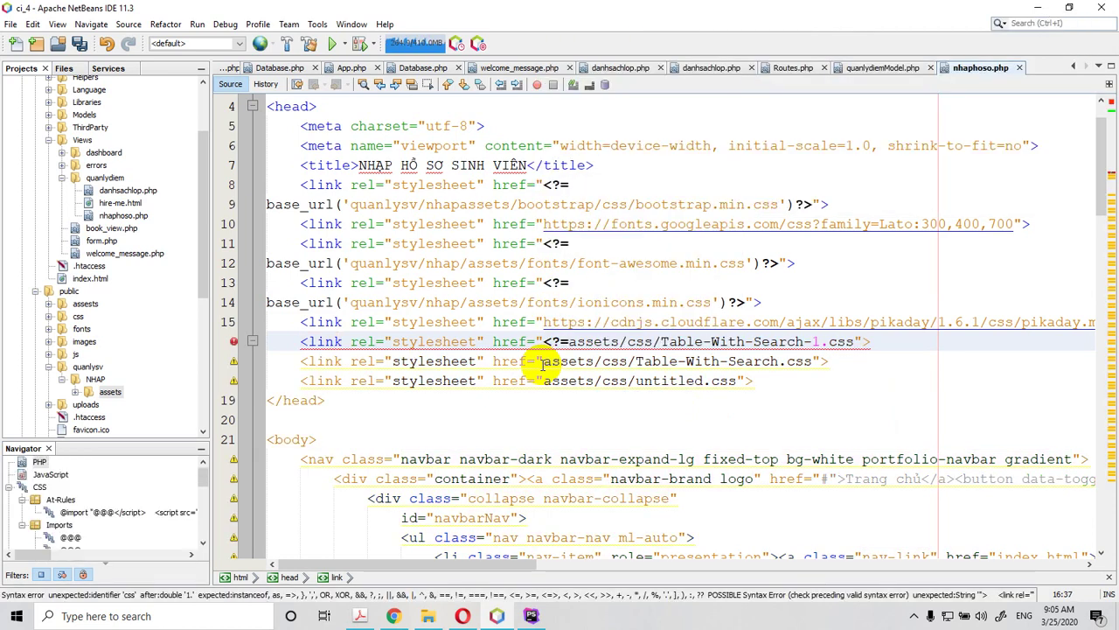
text(báa)
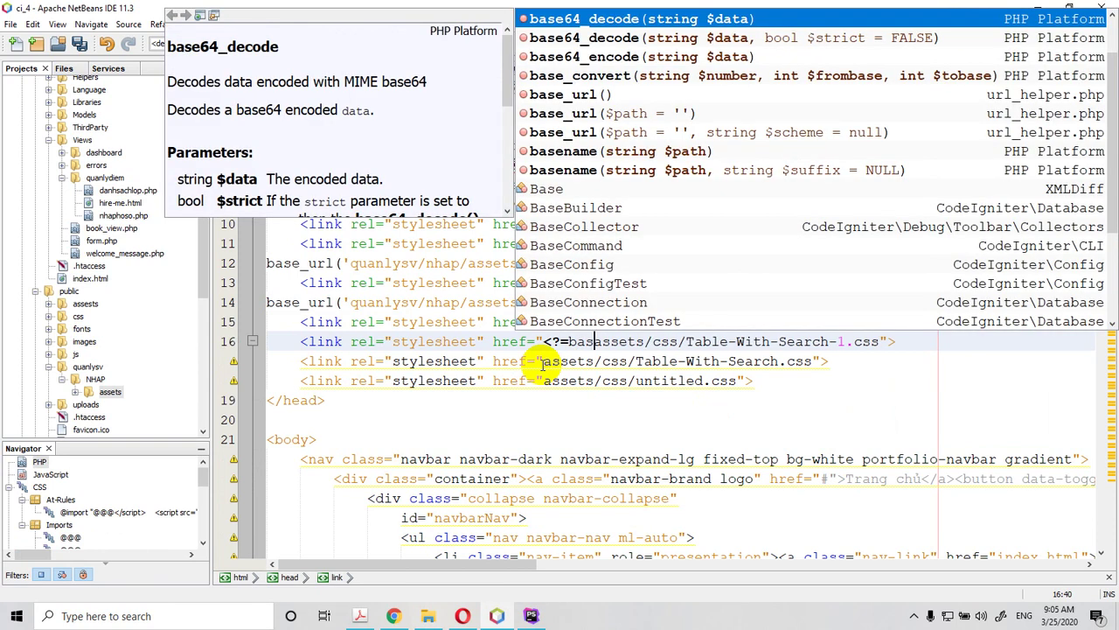
key(Down)
key(Down)
key(Down)
key(Down)
key(Down)
key(Escape)
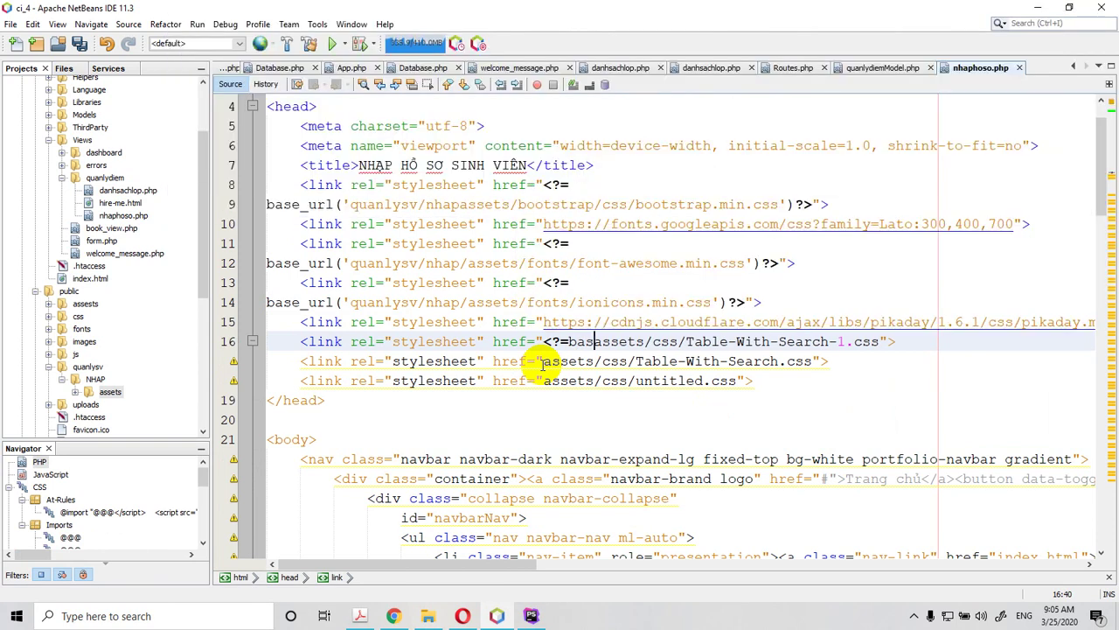
key(ctrl+space)
key(Return)
key(BackSpace)
key(BackSpace)
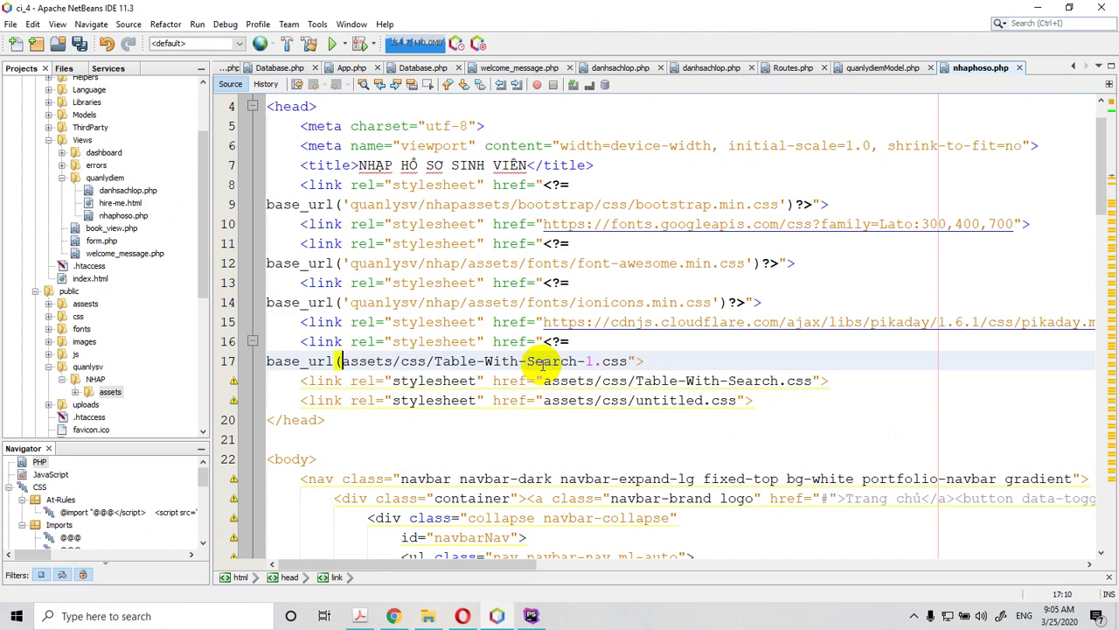
text(')
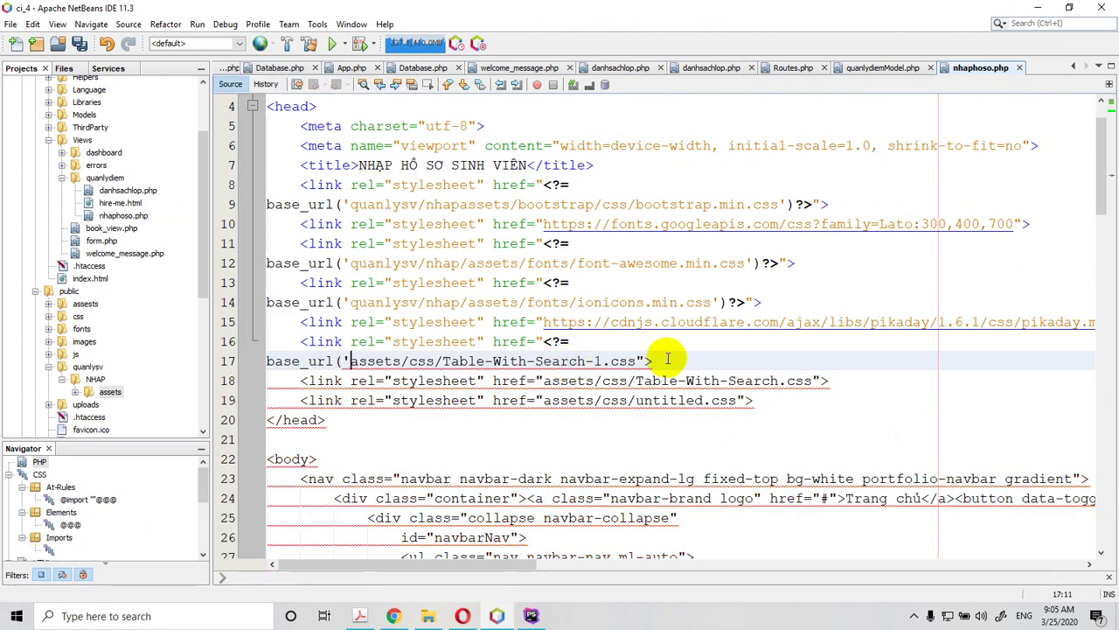
- Close the base_url call and the PHP tag with ')?> after Table-With-Search-1.css
click(636, 360)
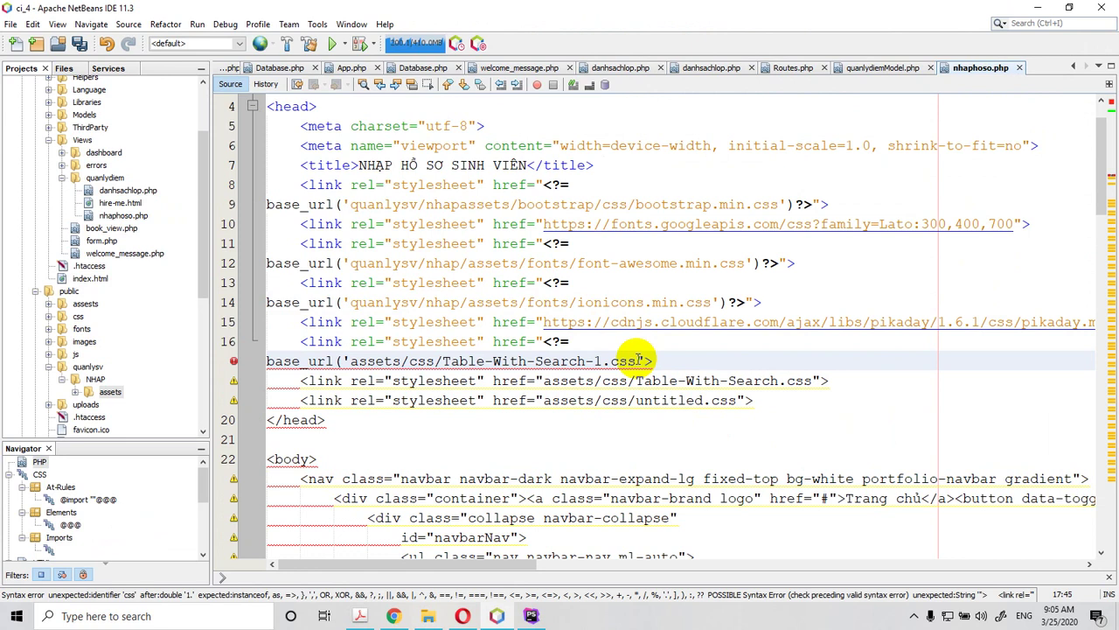
text('))
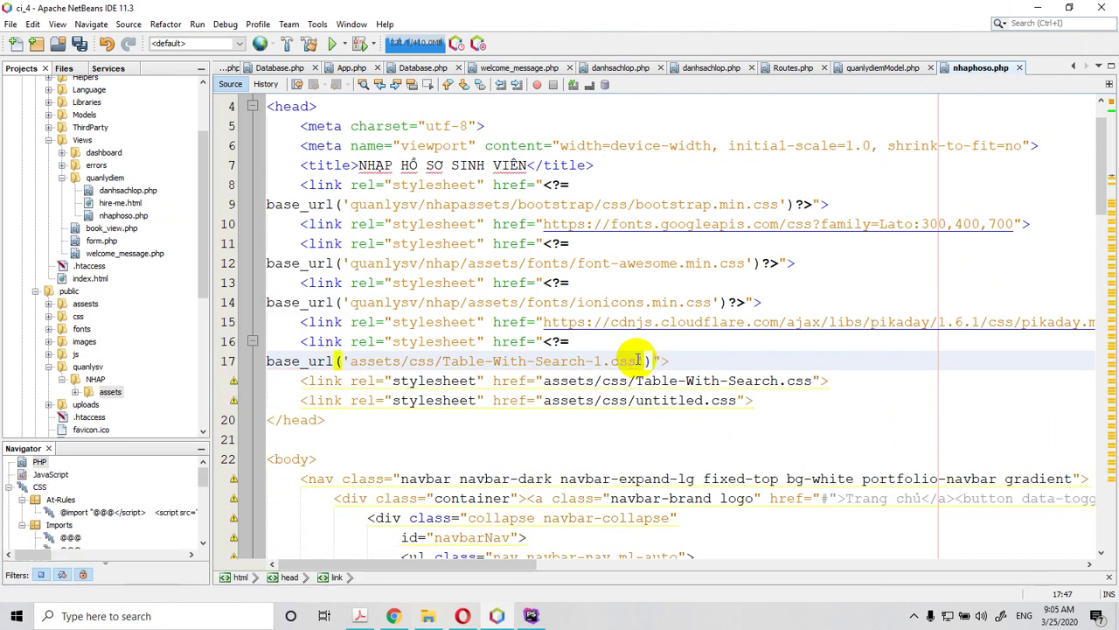
text(?>)
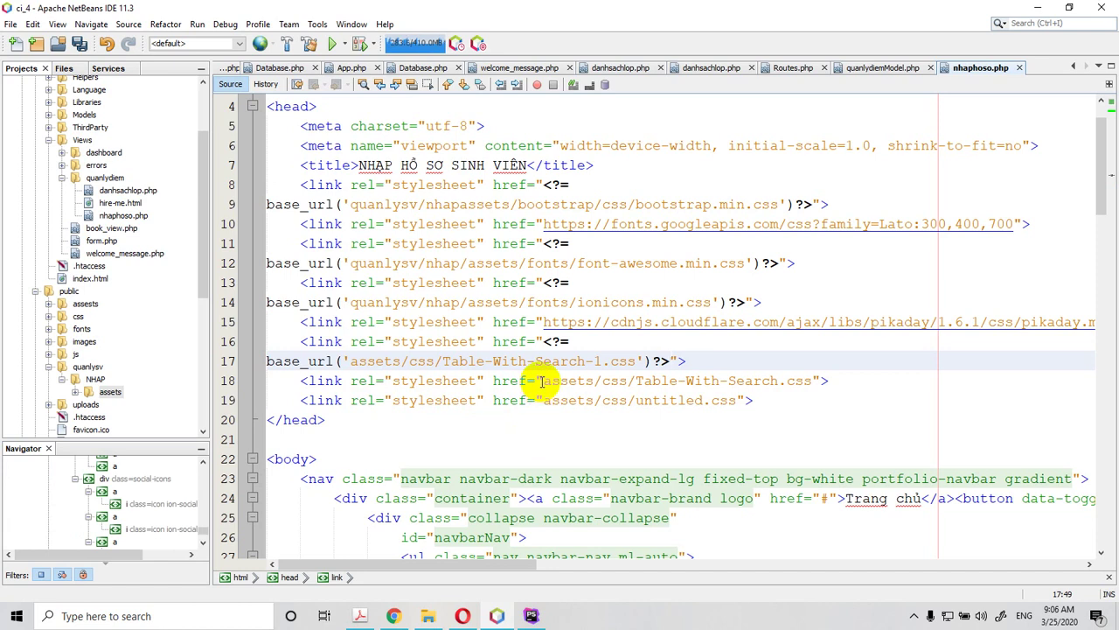
- Add the folder prefix quanlysv/nhap/ before assets in the Table-With-Search-1.css path
click(351, 361)
text(quan)
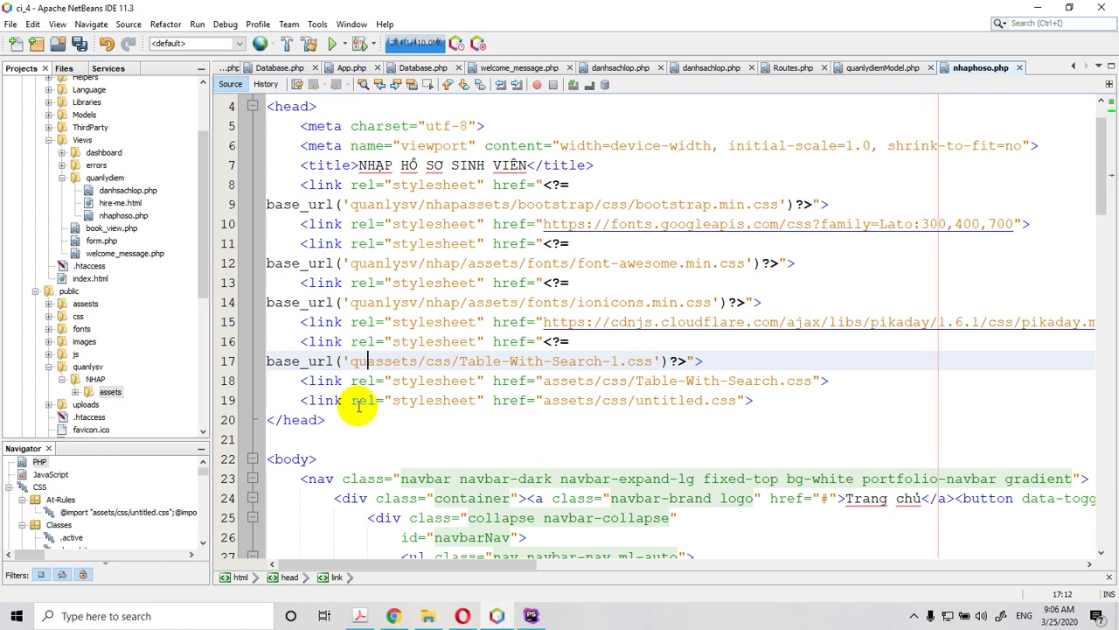
text(lys)
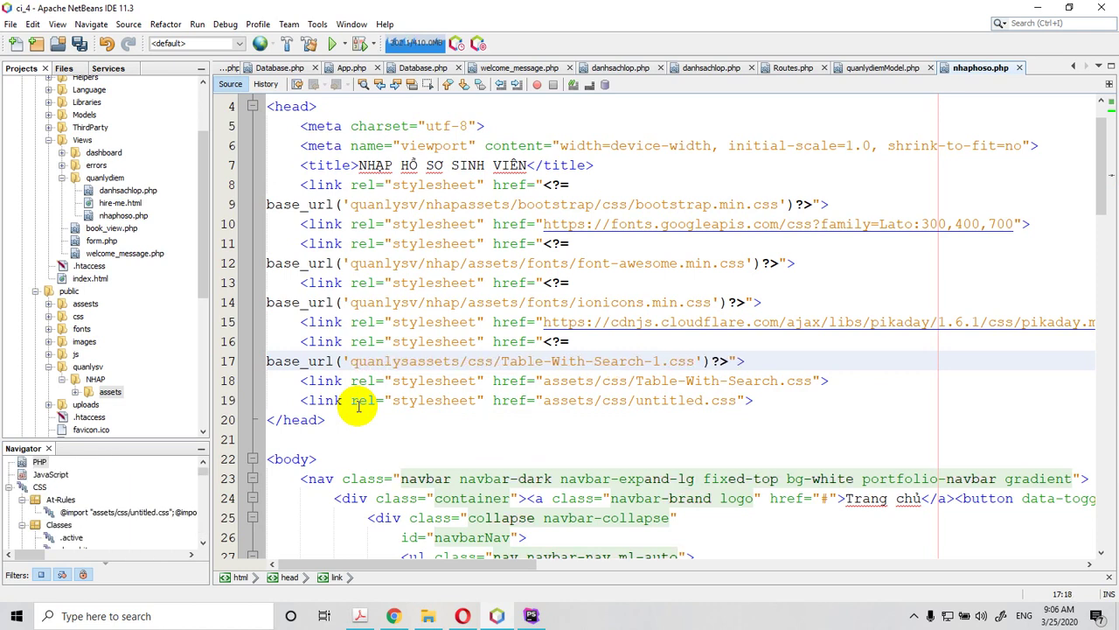
text(v)
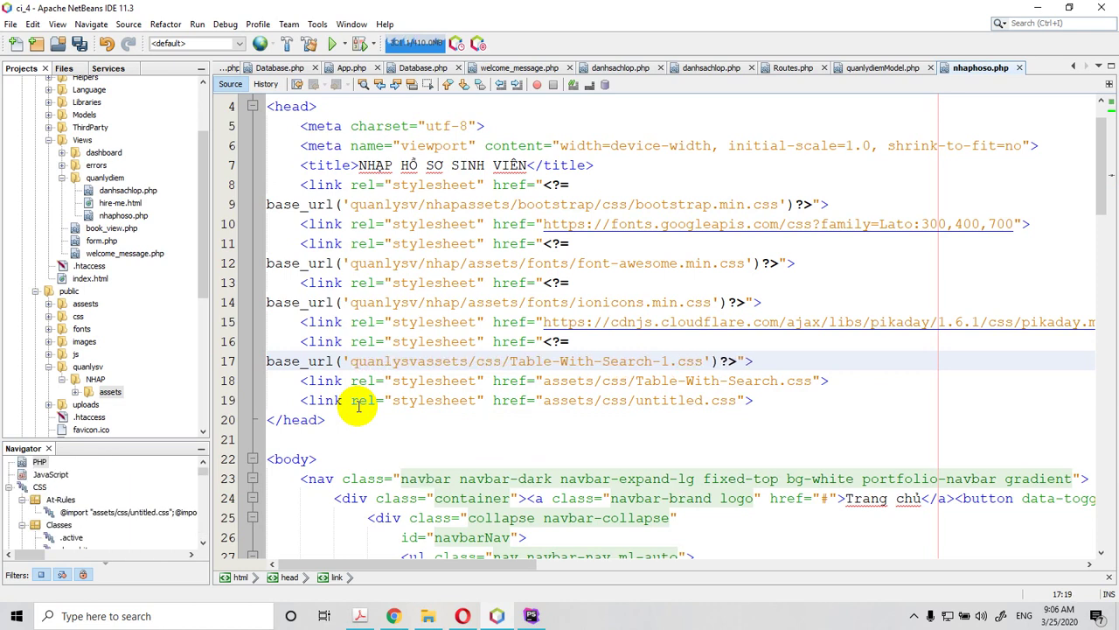
text(/)
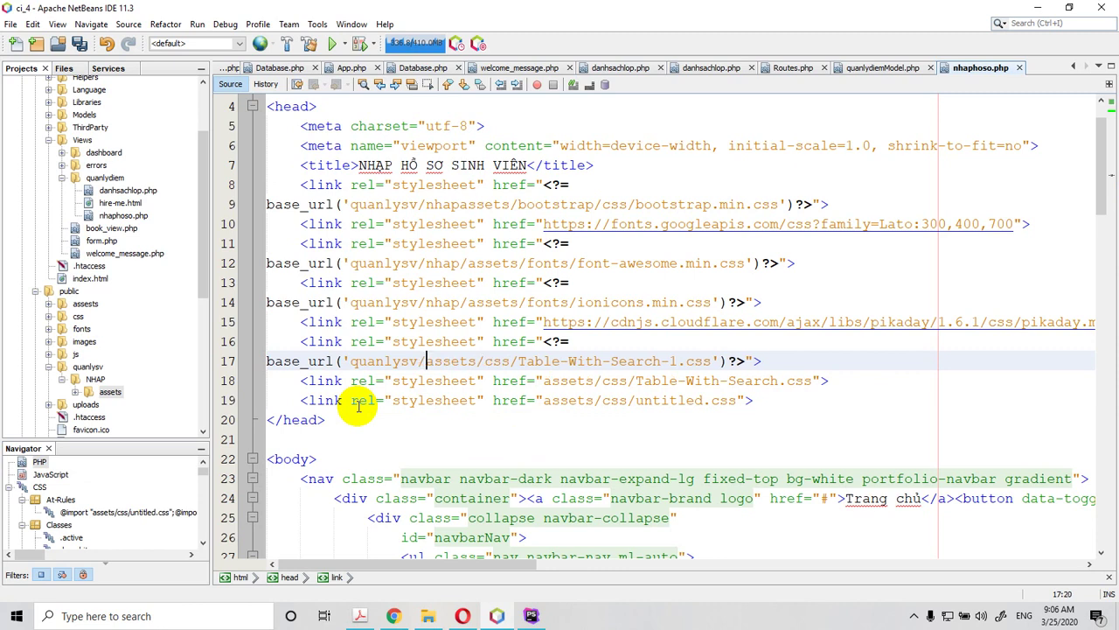
text(nhap)
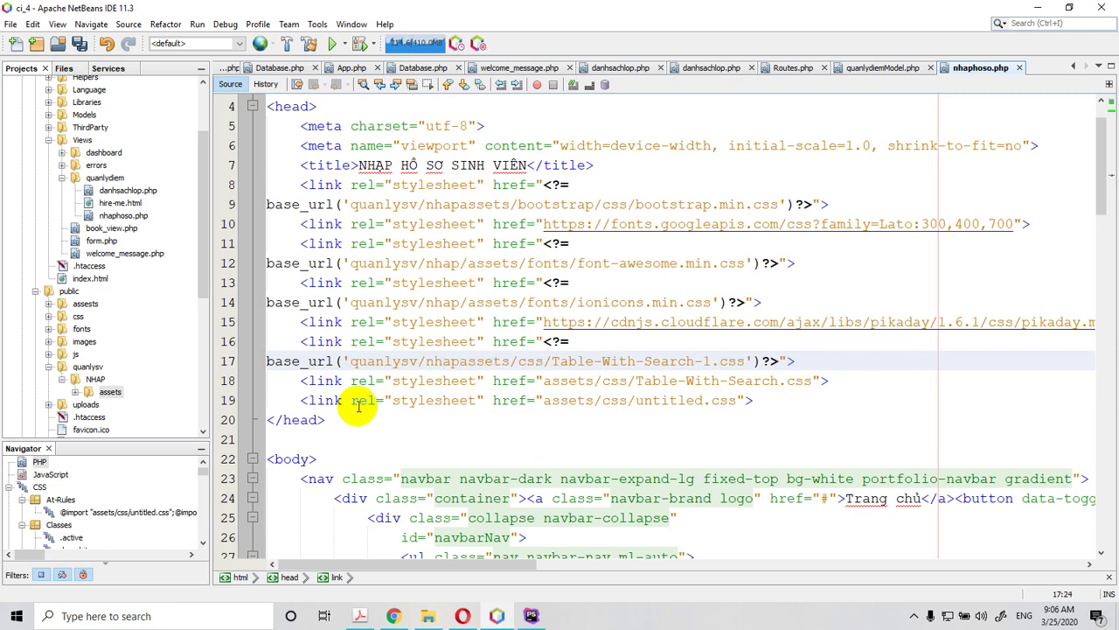
text(/)
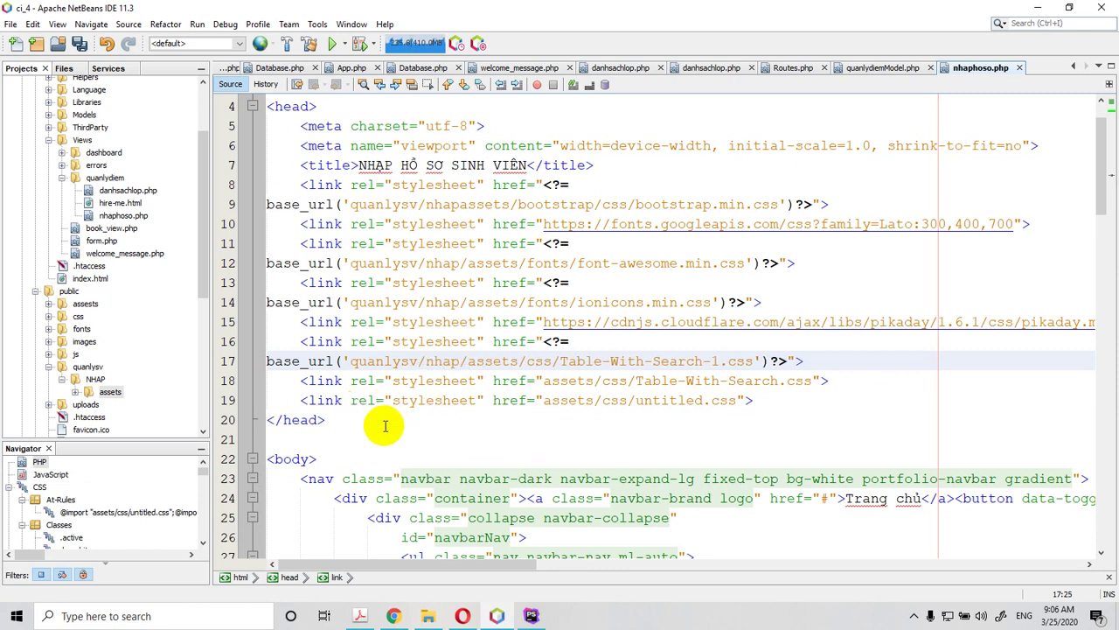
- Insert an opening PHP echo tag with base_url(' before the assets path in the Table-With-Search.css link
click(541, 380)
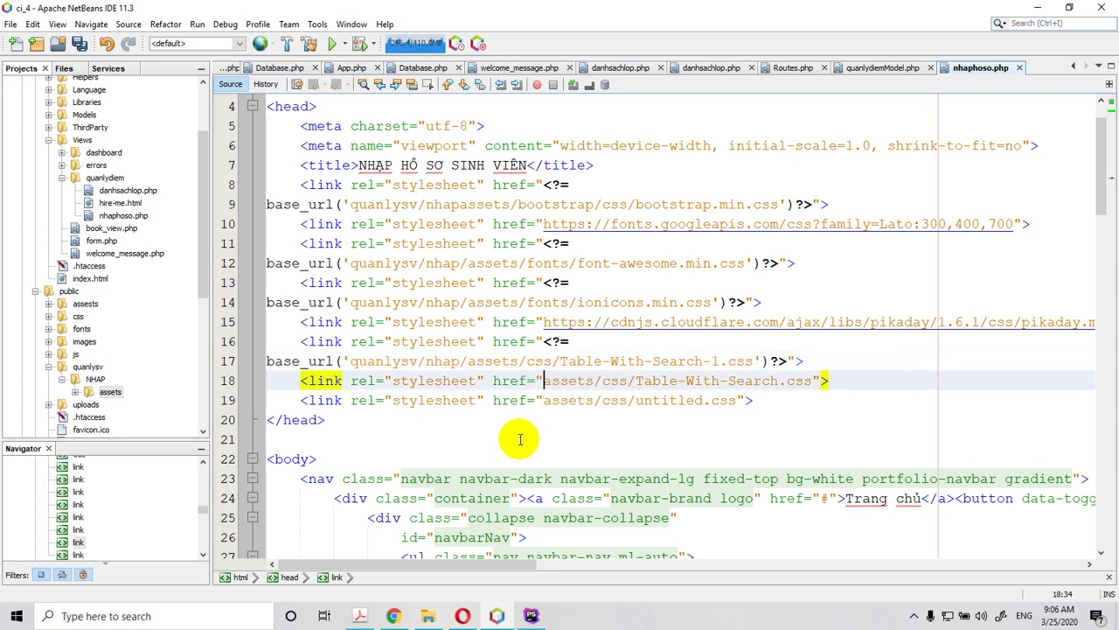
text(<?=)
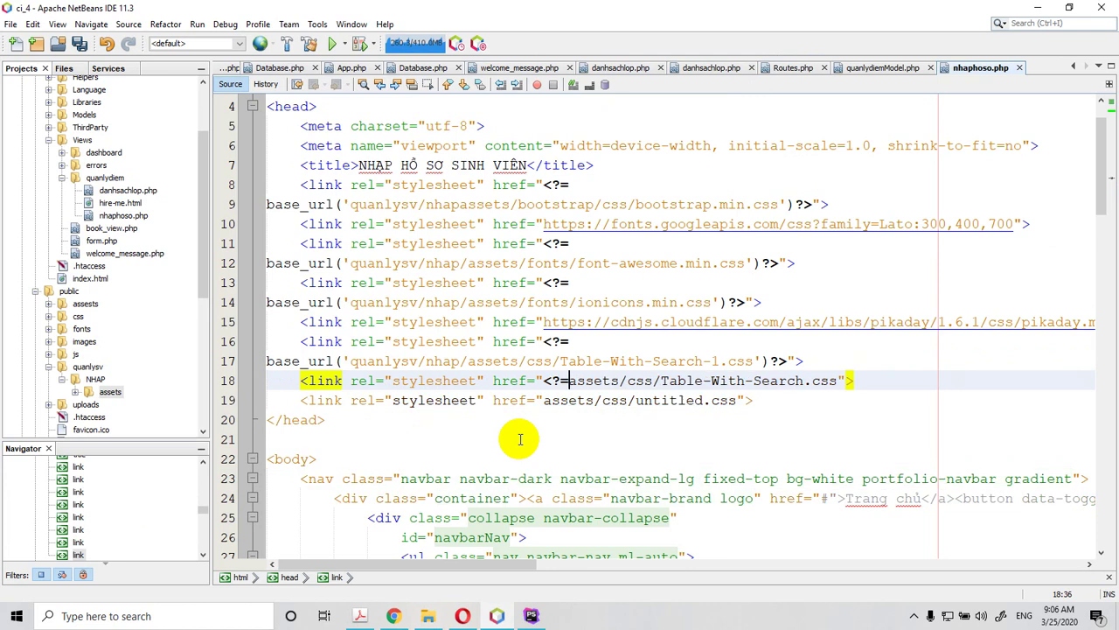
text(bas)
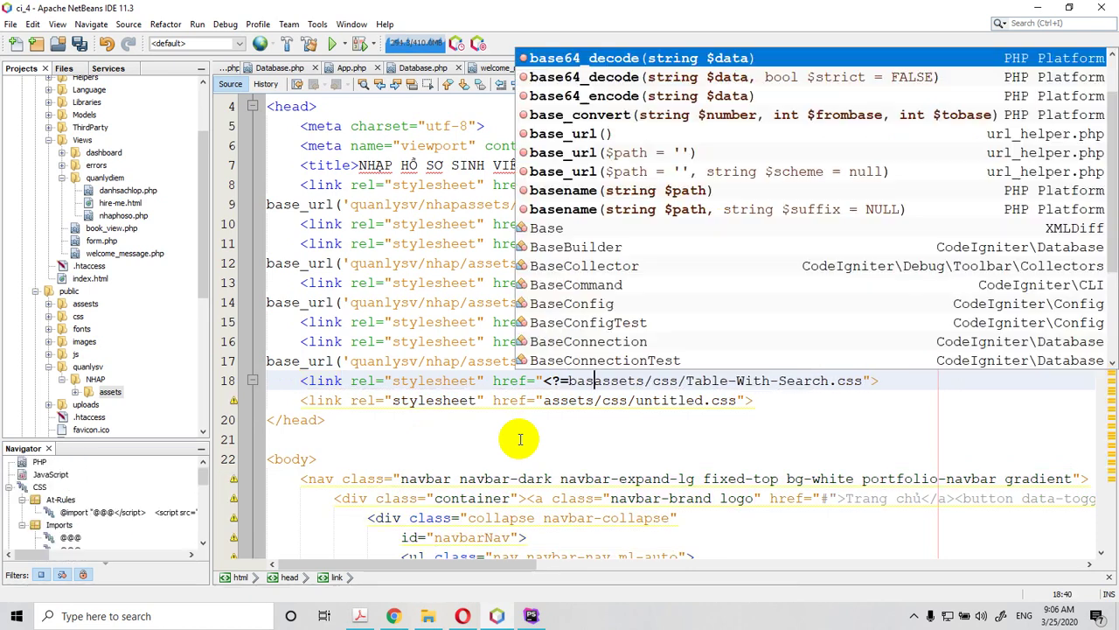
key(Down)
key(Down)
key(Down)
key(Down)
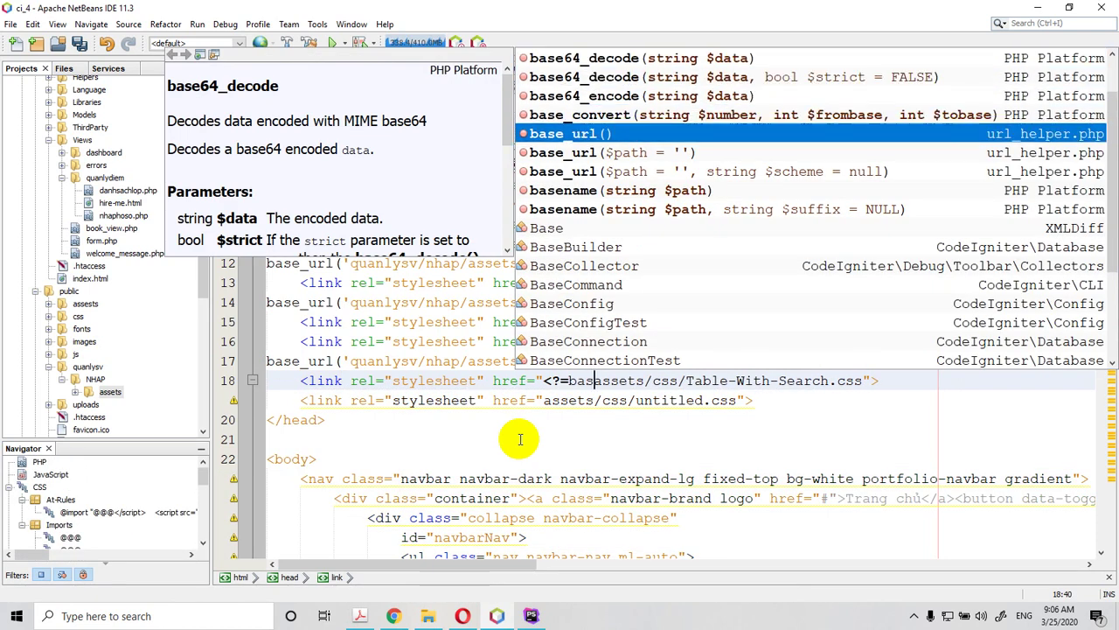
key(Return)
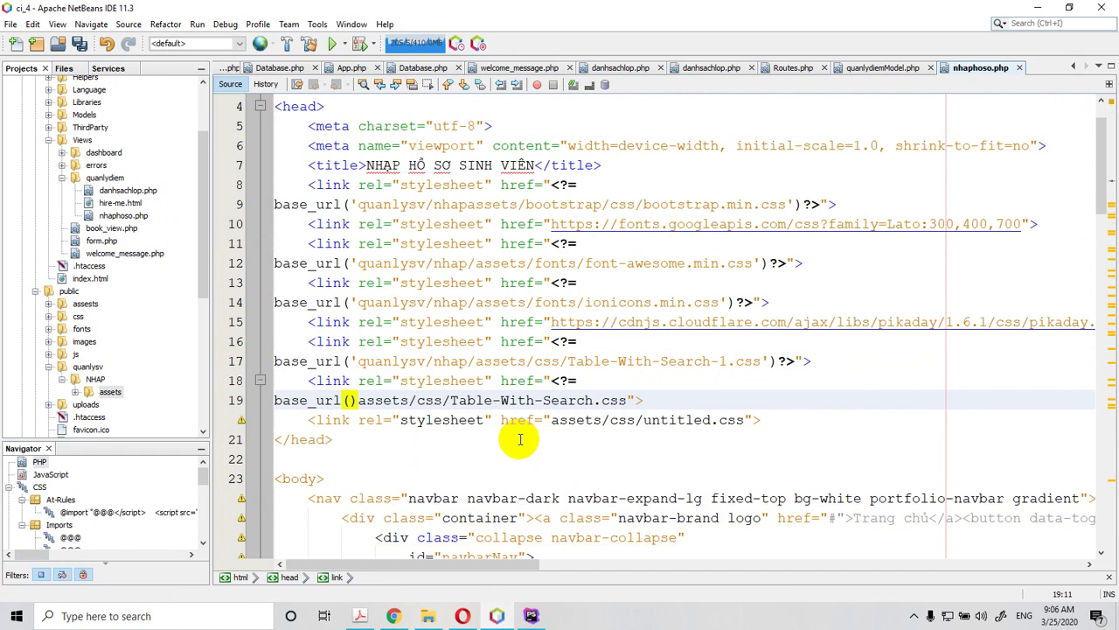
text(')
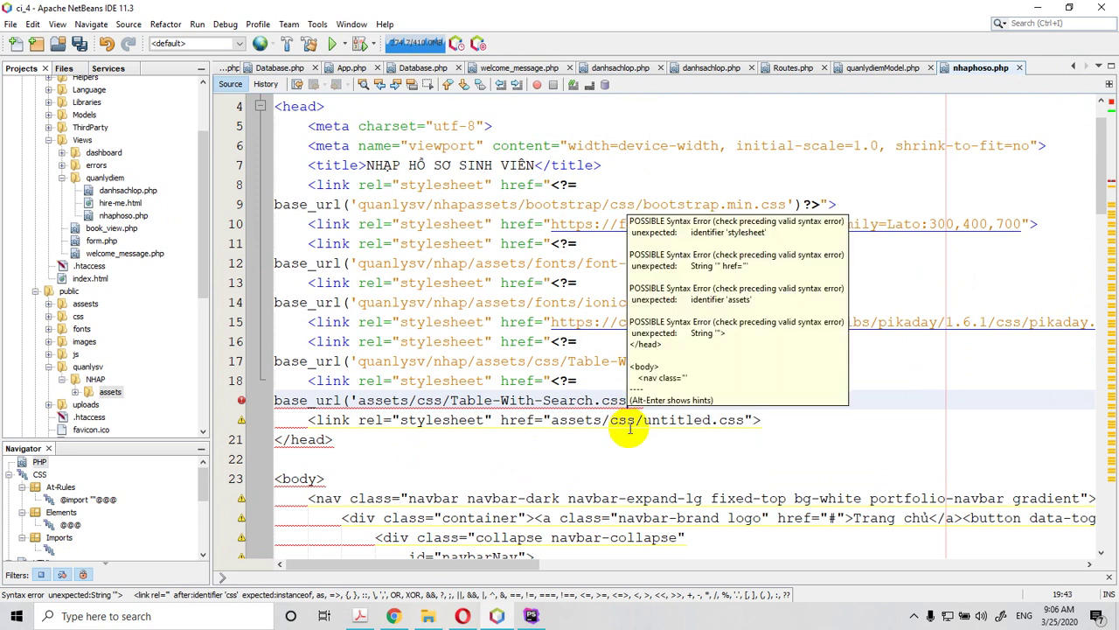
- Close the Table-With-Search.css link's PHP call with ')?> and place the text cursor just before assets in its path
text('))
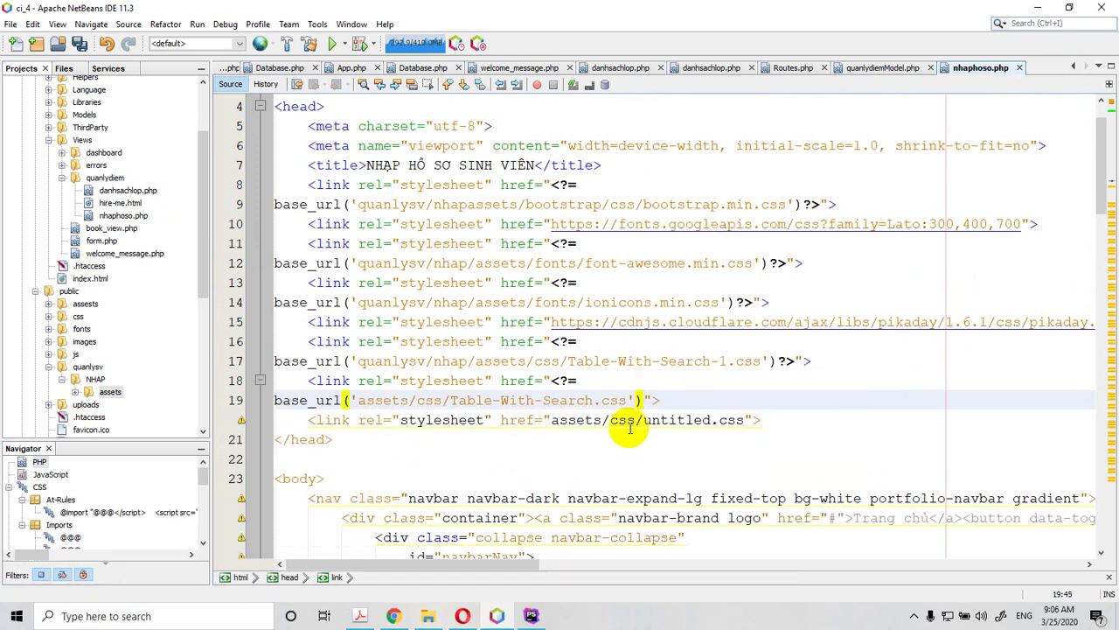
text(?>)
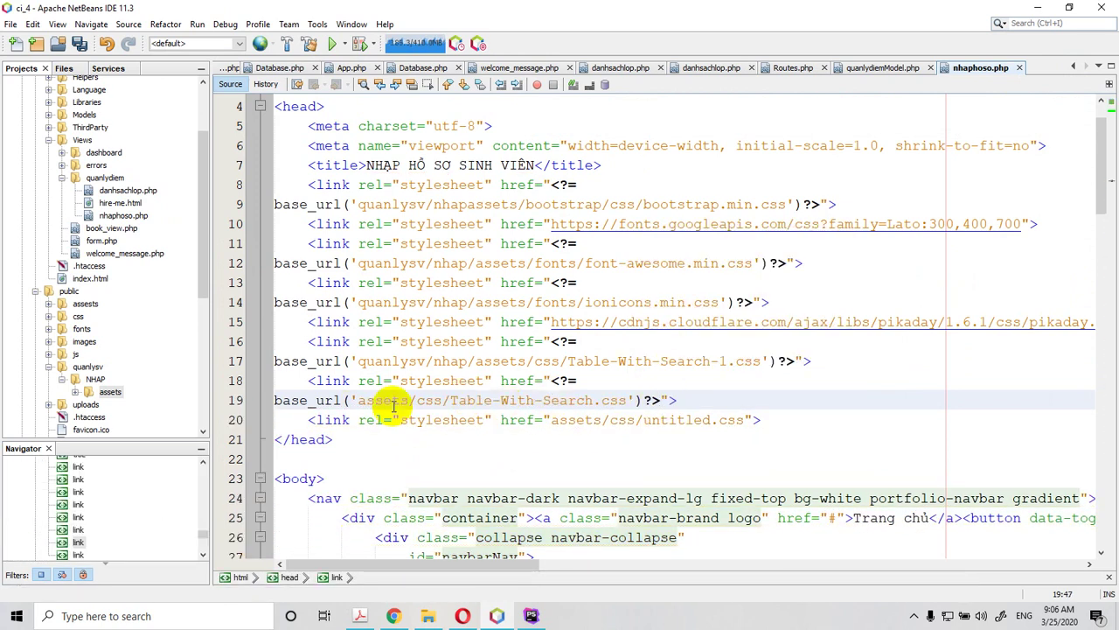
click(358, 400)
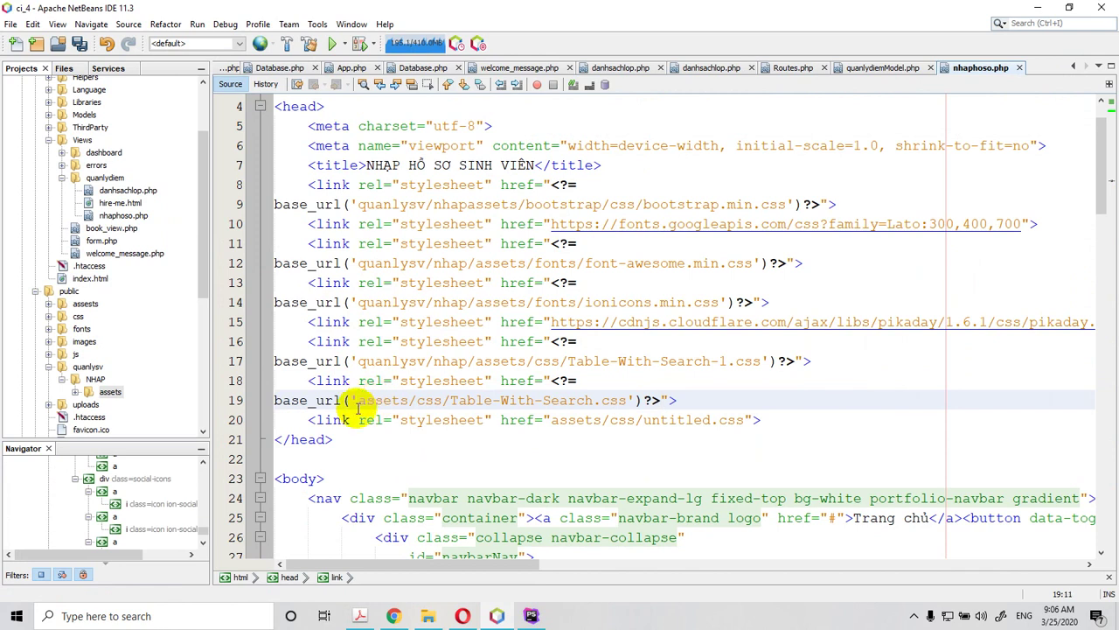
- Add the folder prefix quanlysv/nhap/ before assets in the Table-With-Search.css path
text(quan)
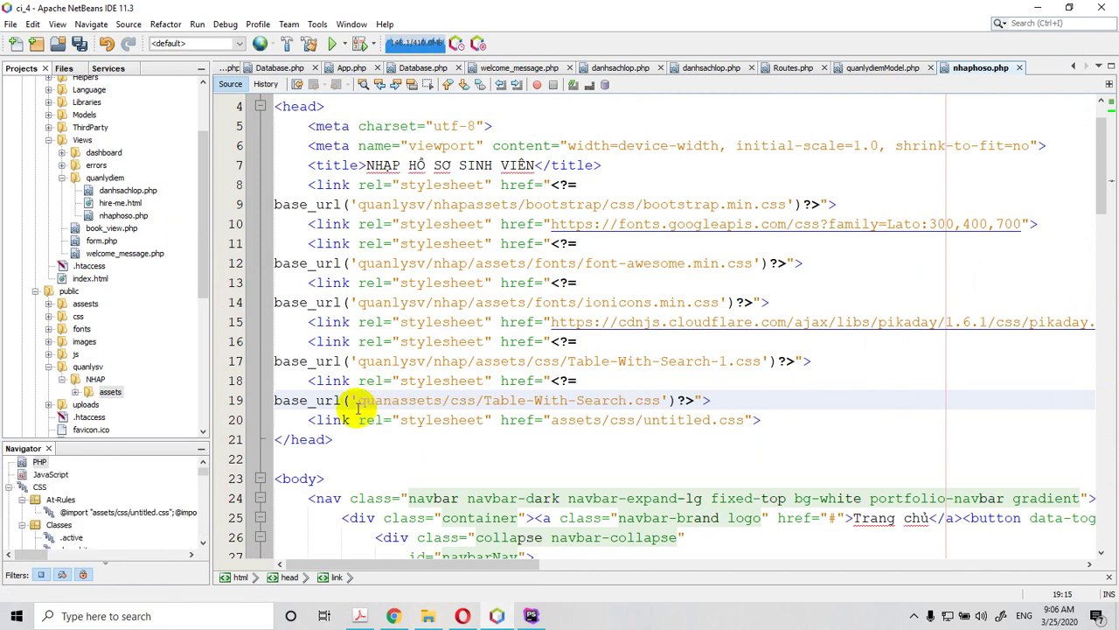
text(lysv)
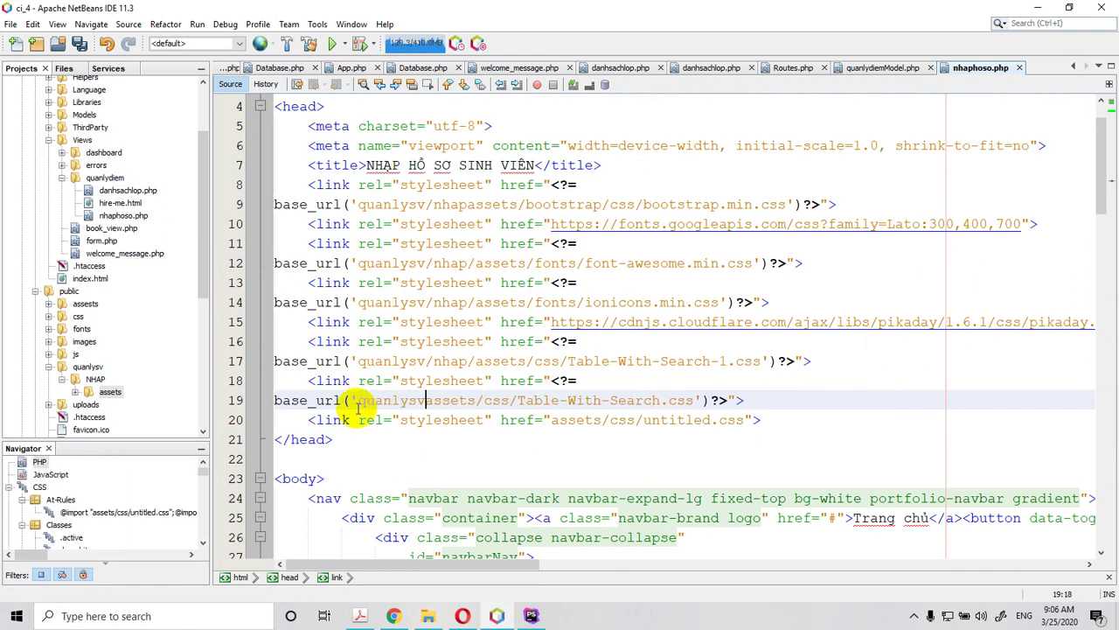
text(/nha)
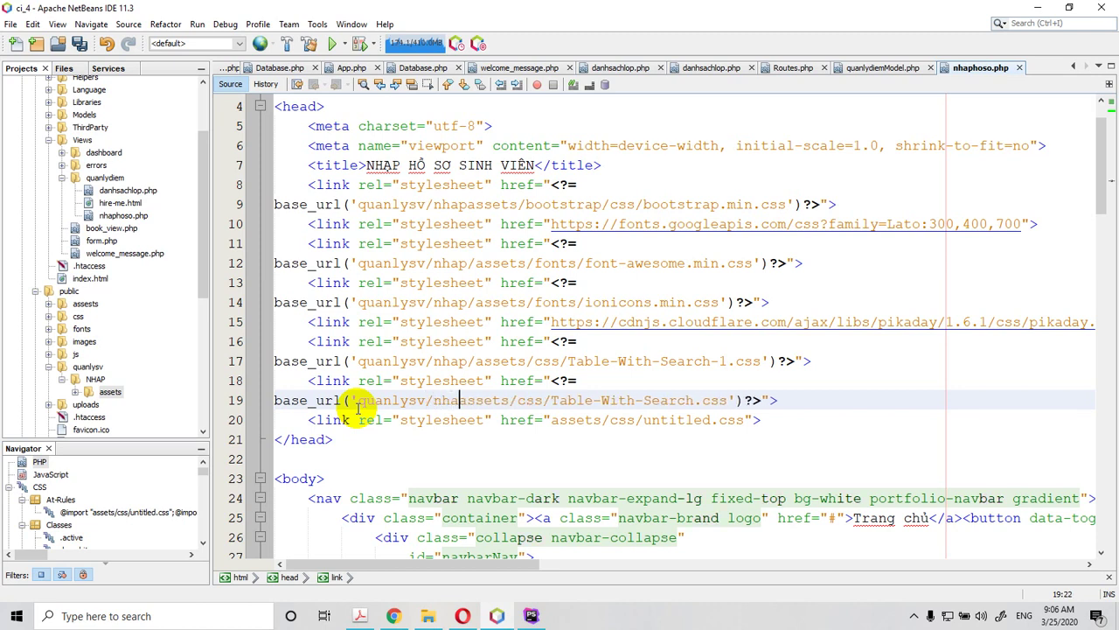
text(p/)
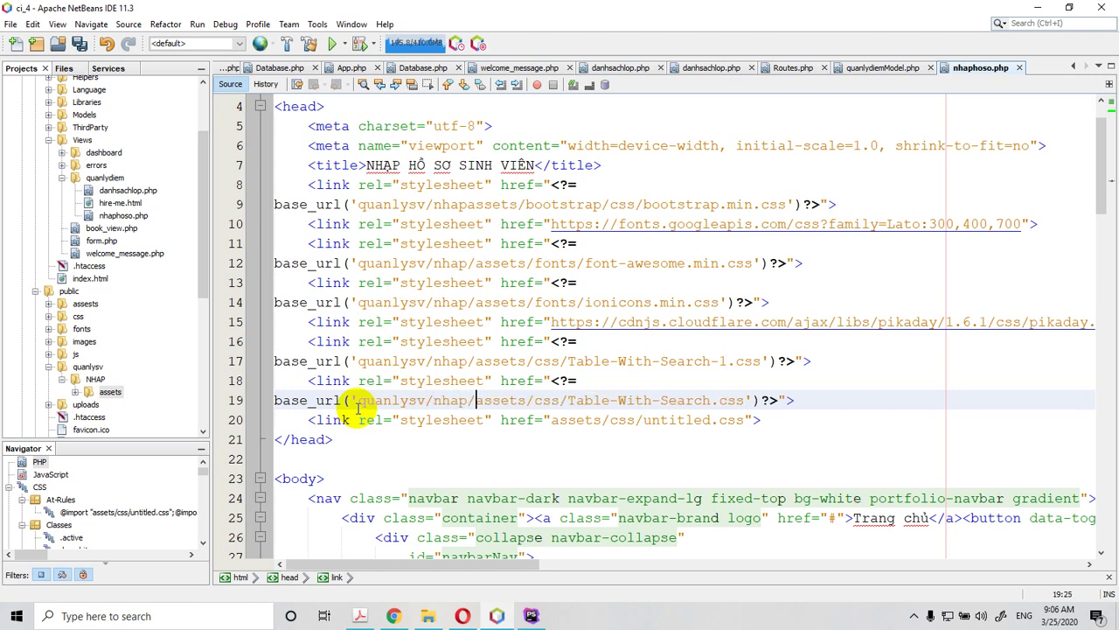
- Insert an opening PHP echo tag with base_url(' before the assets path in the untitled.css link
click(549, 419)
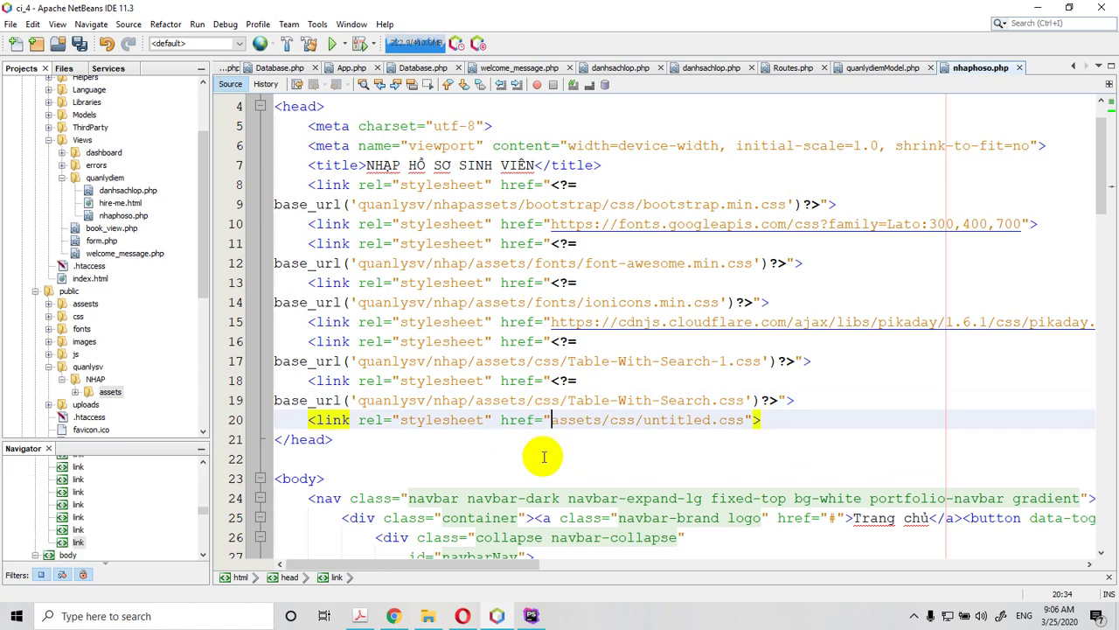
text(<?=)
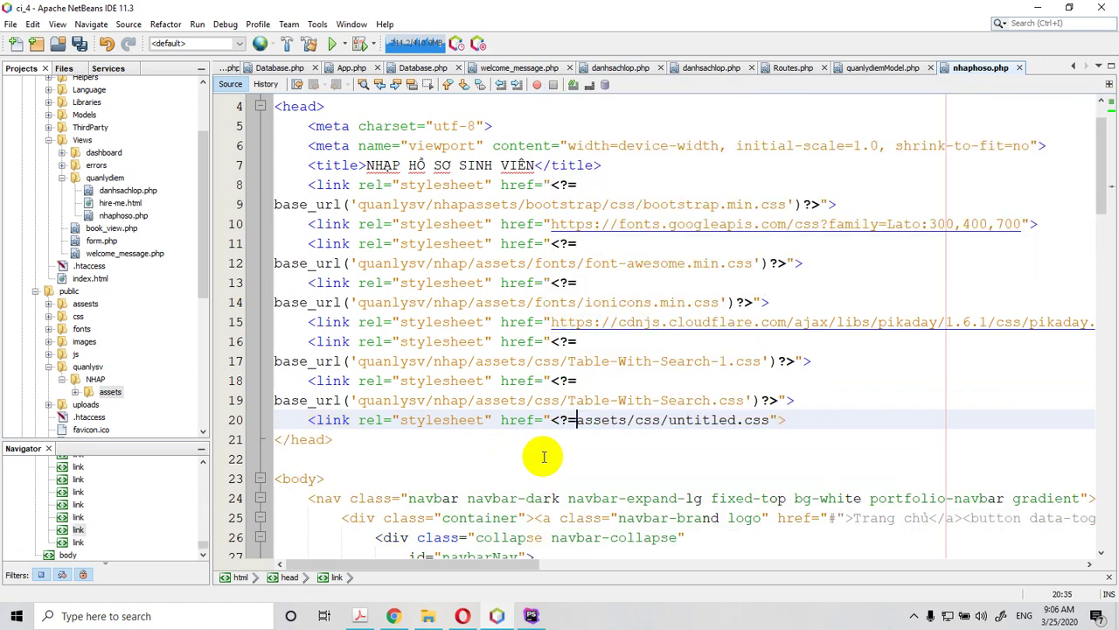
text(bas)
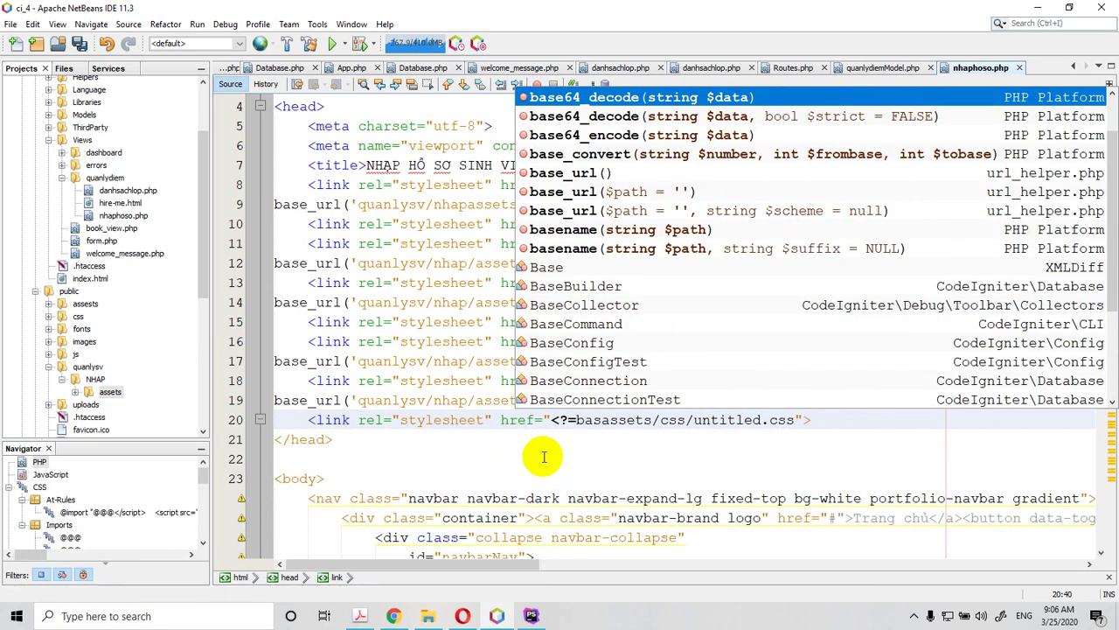
key(Down)
key(Down)
key(Down)
key(Down)
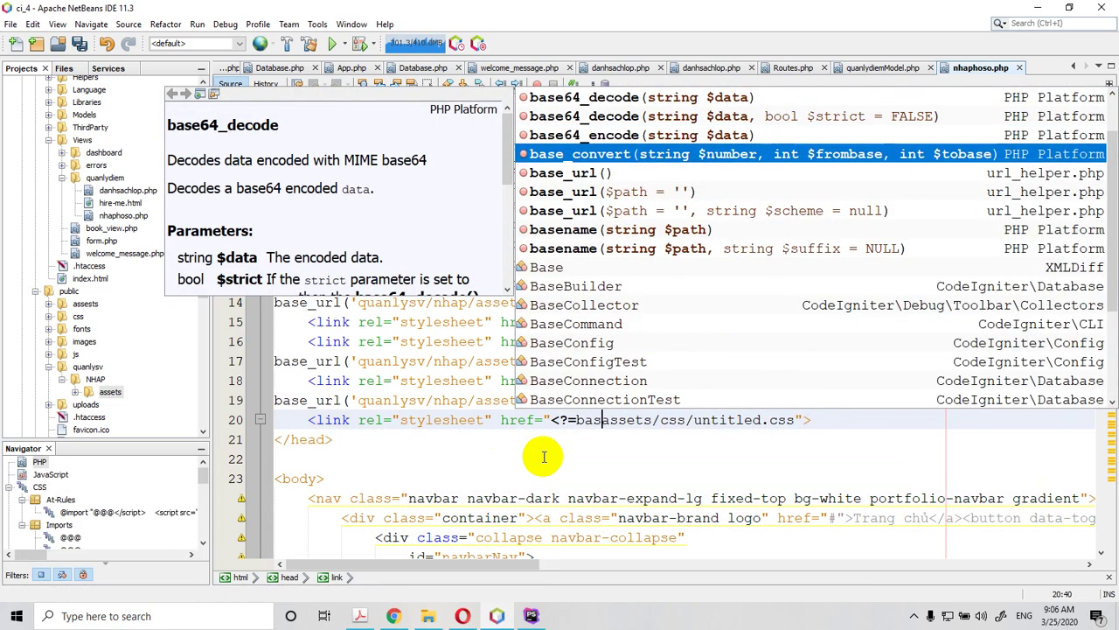
key(Return)
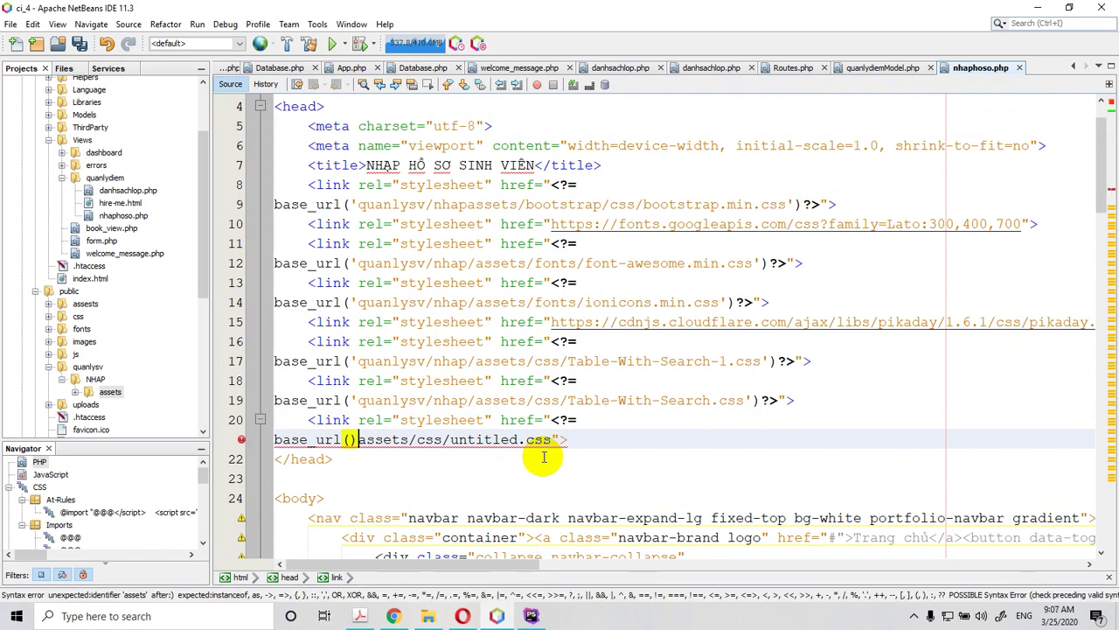
key(Delete)
text(')
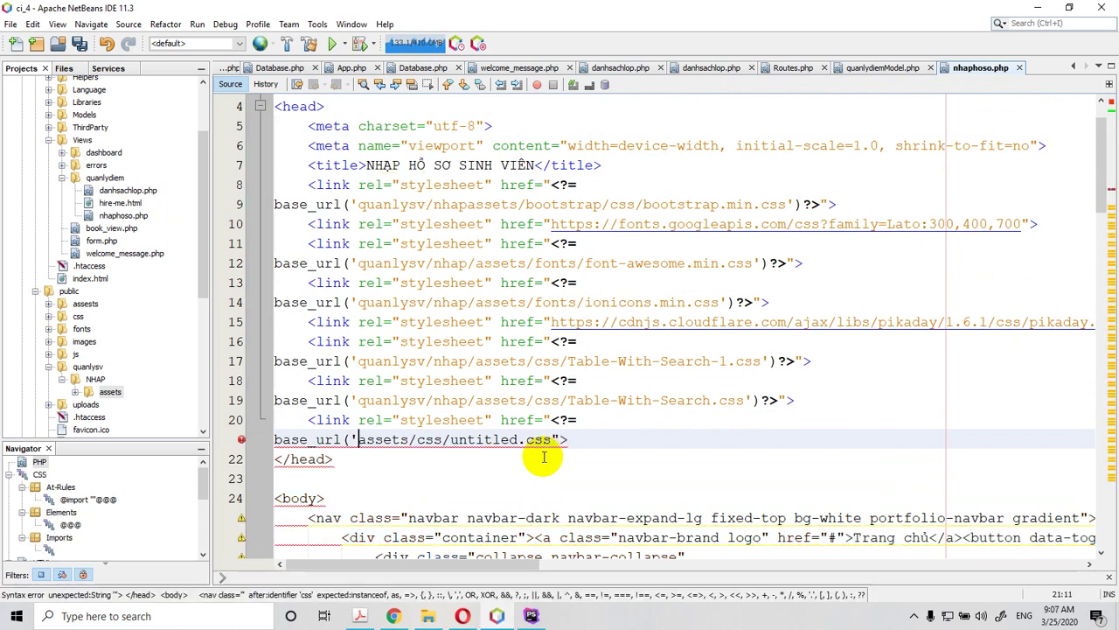
- Add the folder prefix quanlysv/nhap/ before assets in the untitled.css path
text(nha)
key(BackSpace)
key(BackSpace)
key(BackSpace)
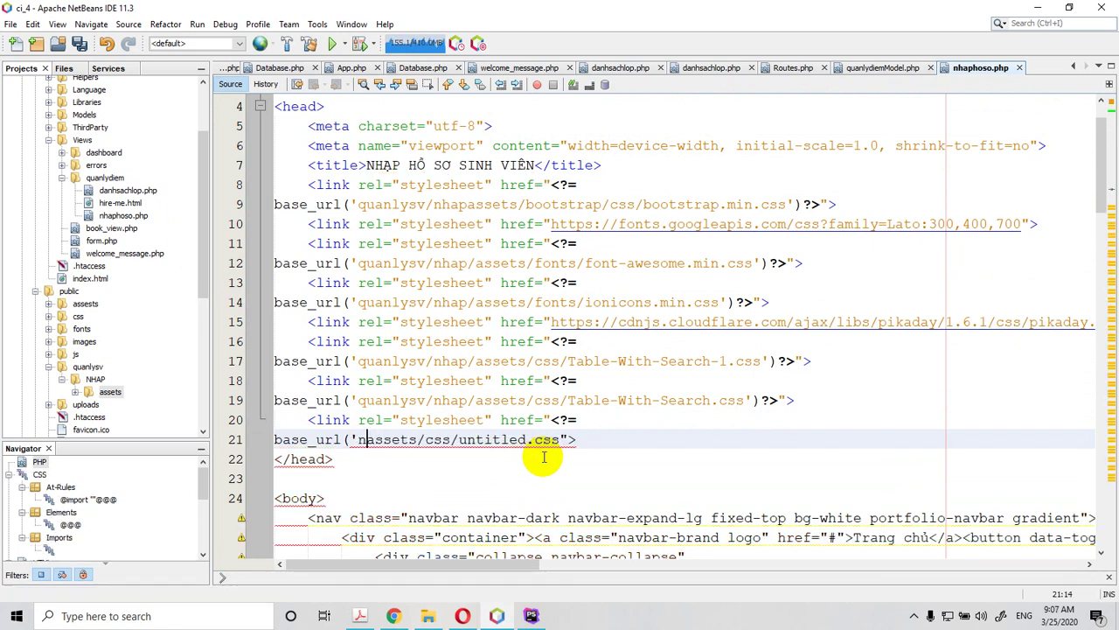
text(quanlys)
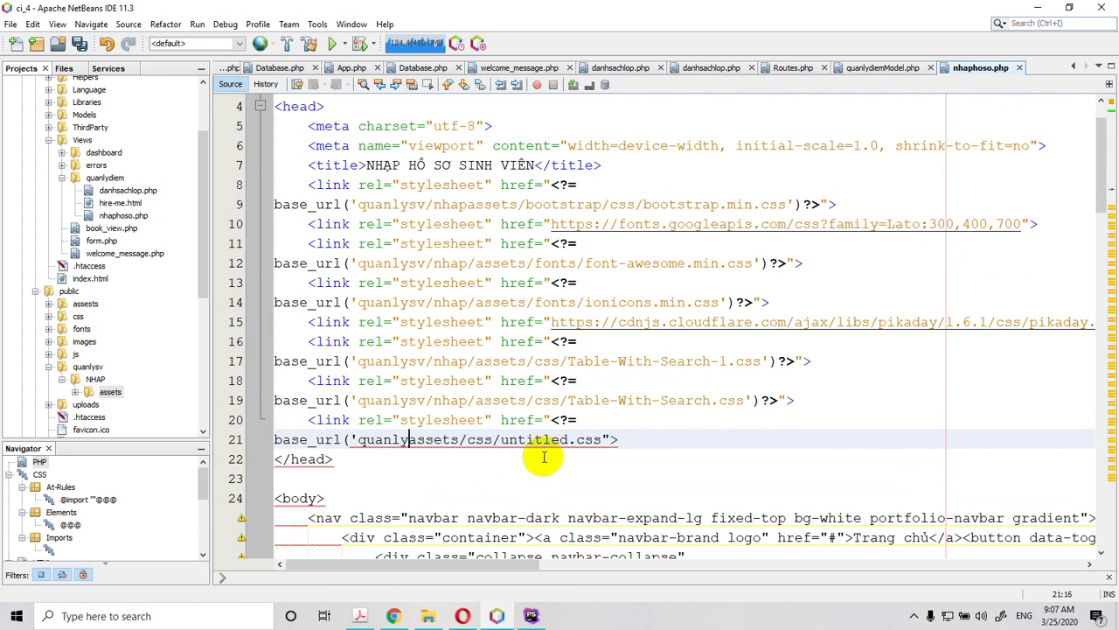
text(v)
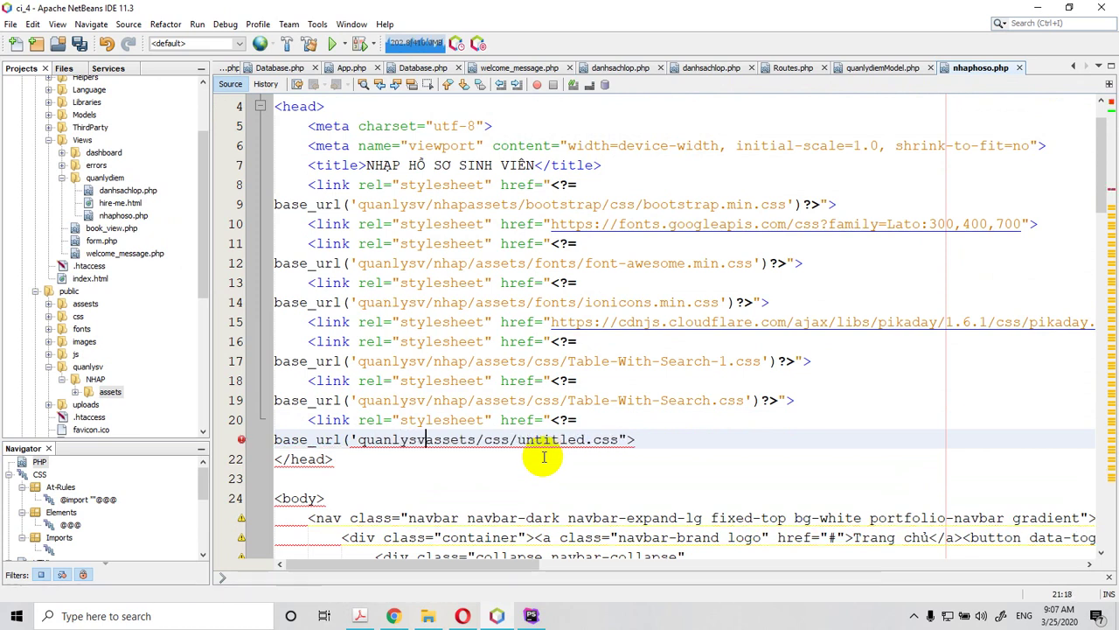
text(/n)
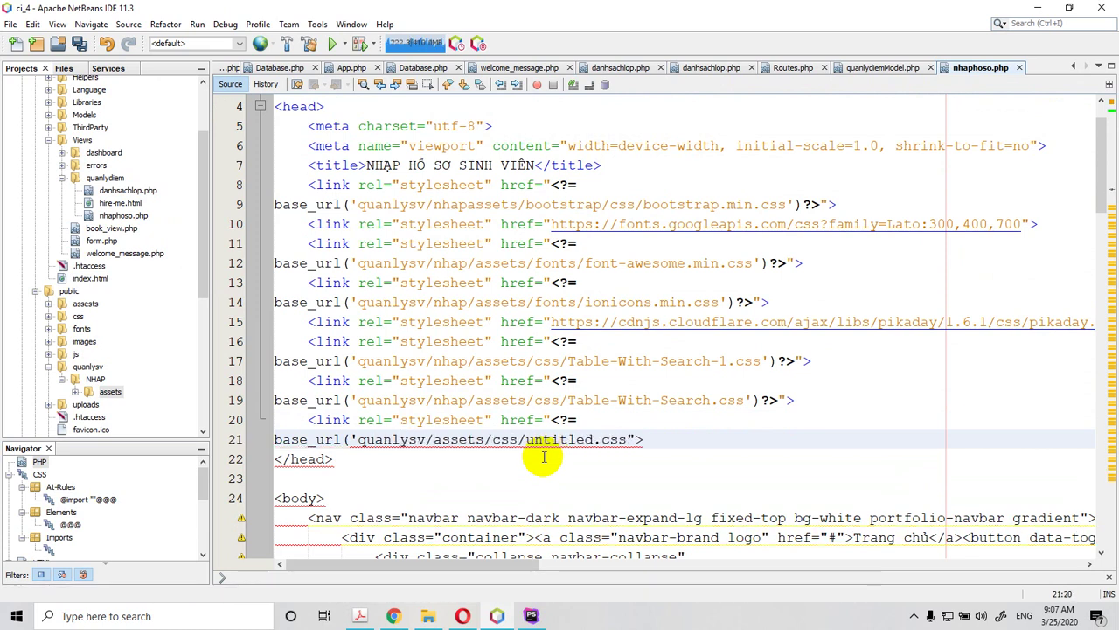
text(hap/)
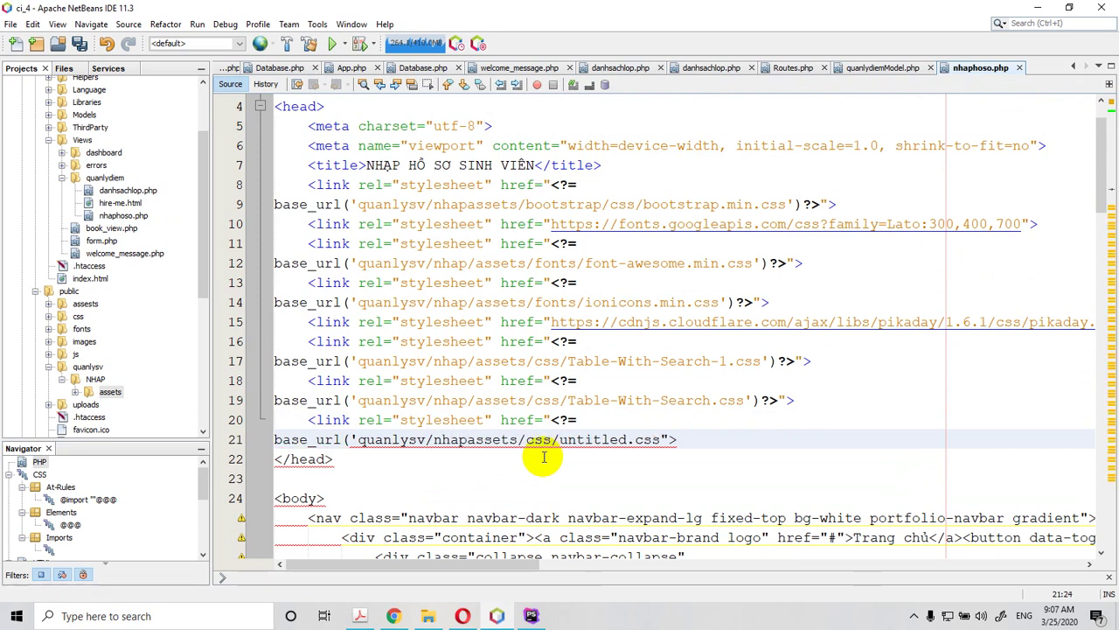
- Close the untitled.css link's PHP call with ')?> and save nhaphoso.php
click(671, 437)
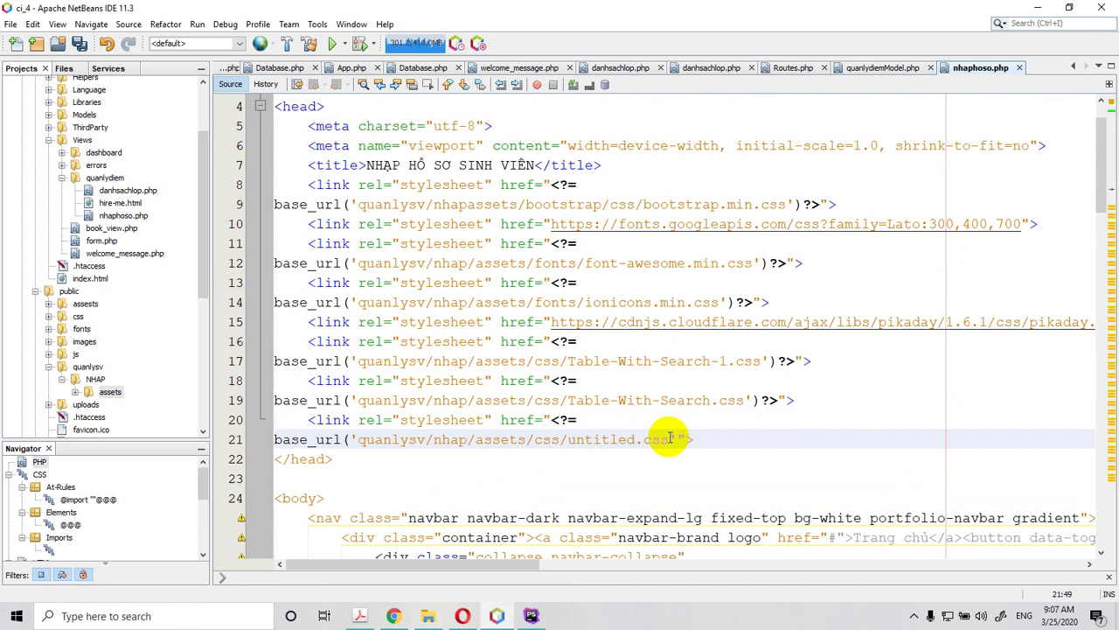
text('))
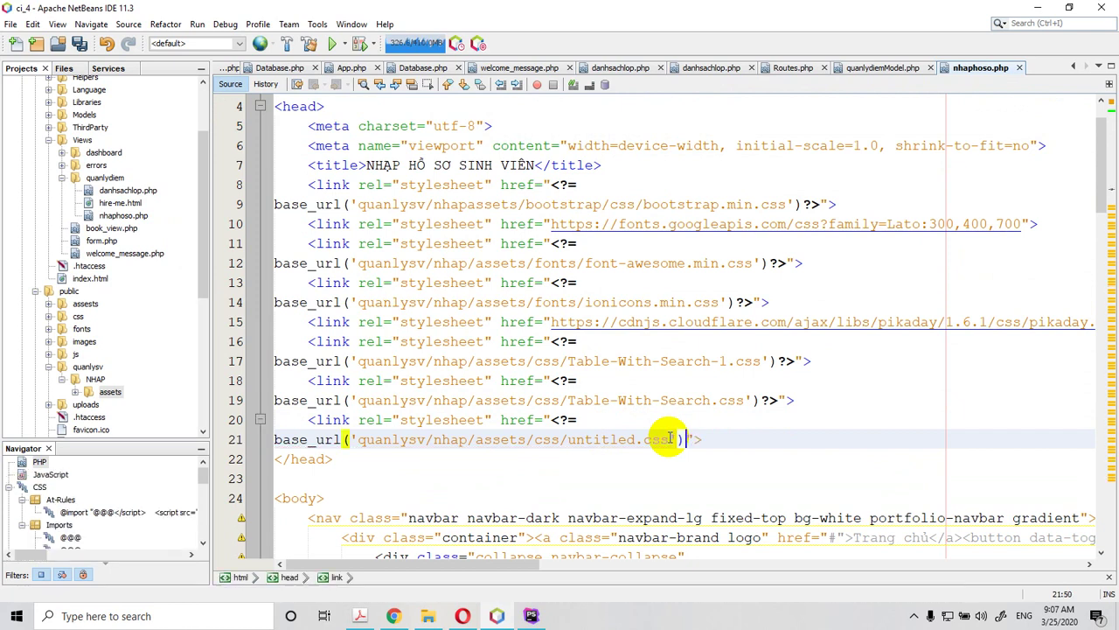
text(?)
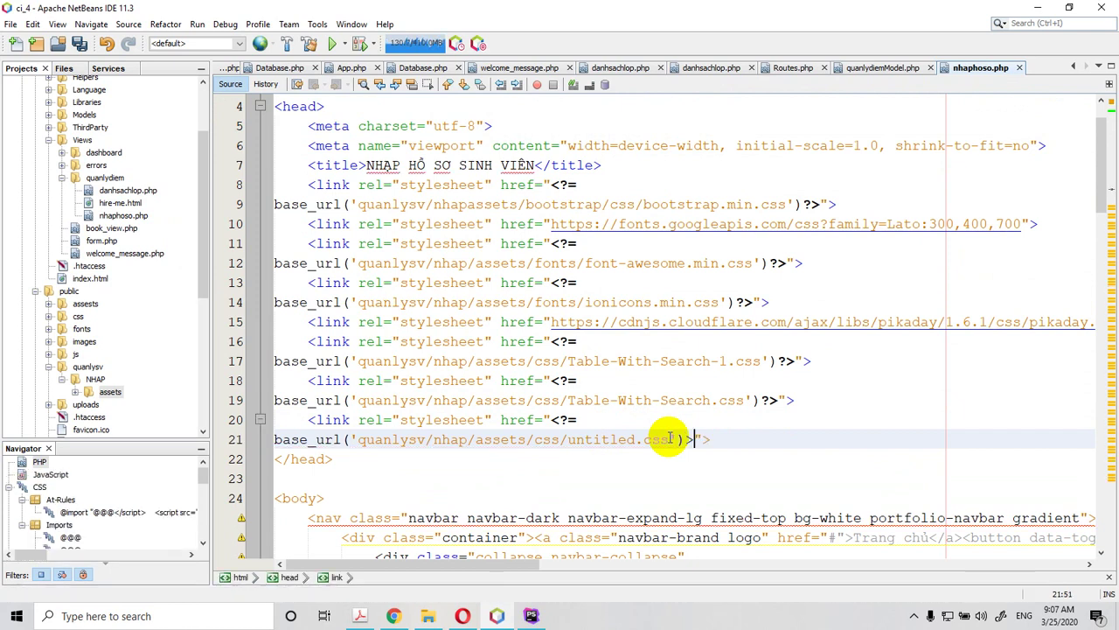
text(>)
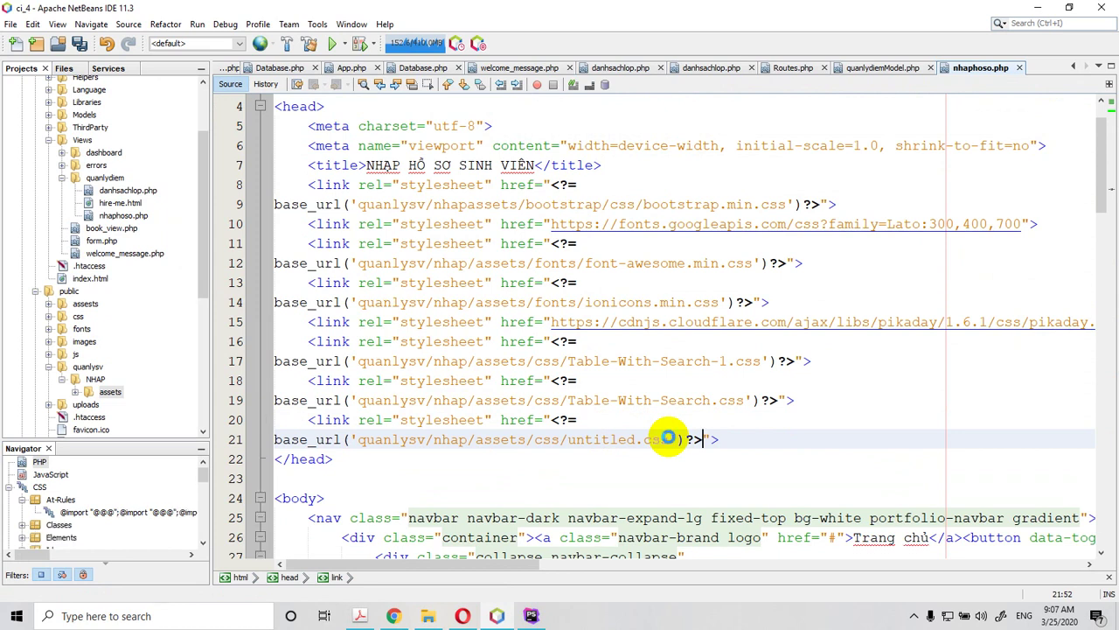
key(ctrl+s)
- Insert an opening PHP echo tag with base_url(' before the assets path in the jquery.min.js script source at the end of the body
scroll(624, 373, down, 10)
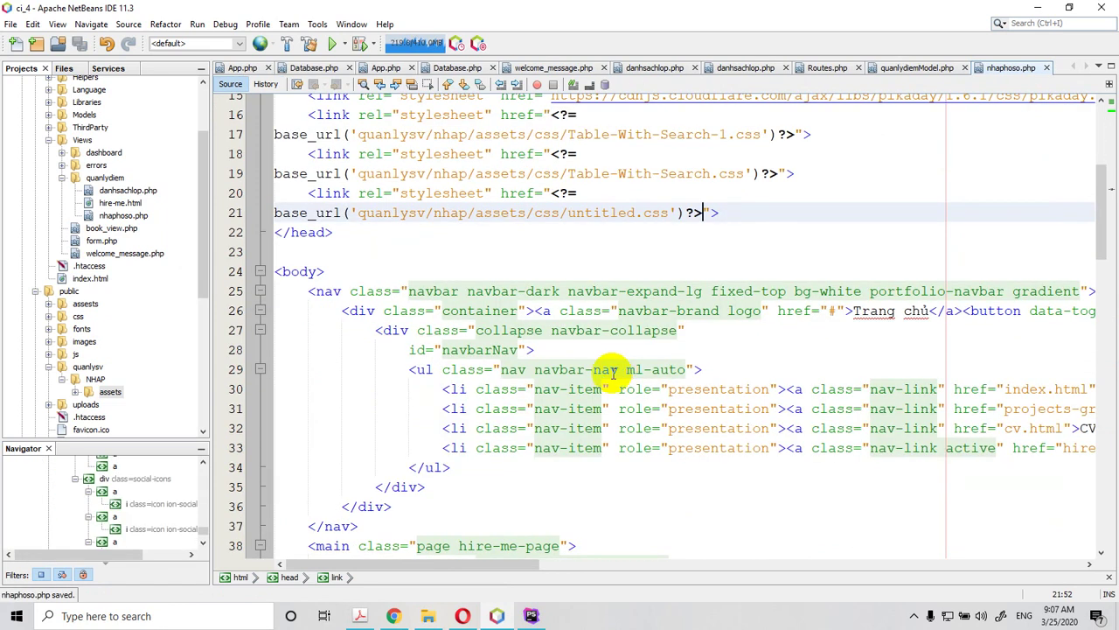
scroll(624, 373, down, 17)
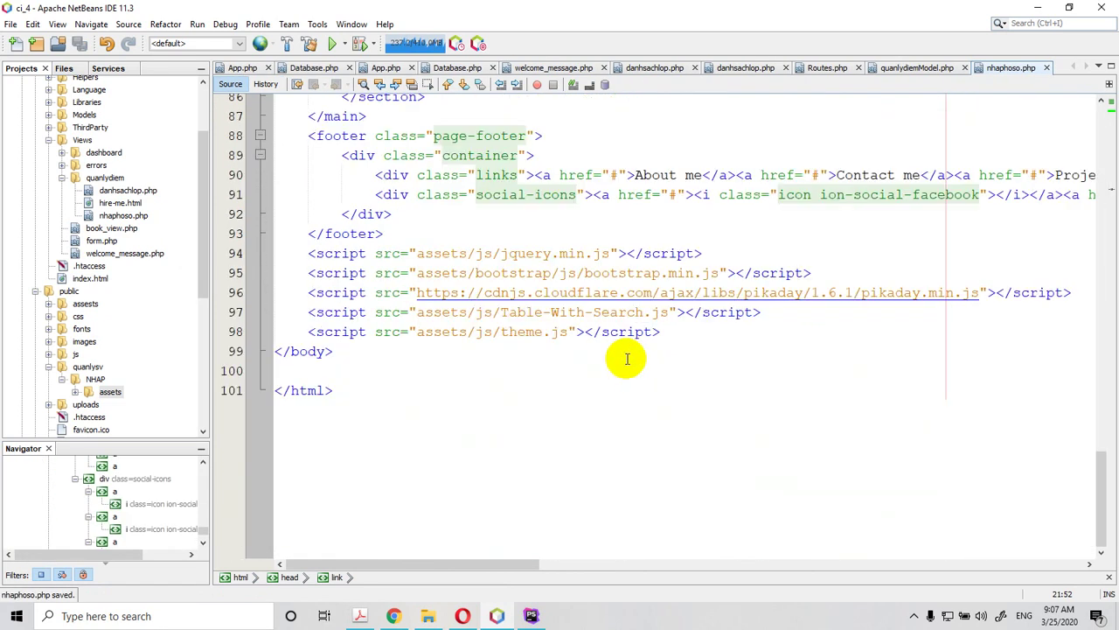
click(418, 254)
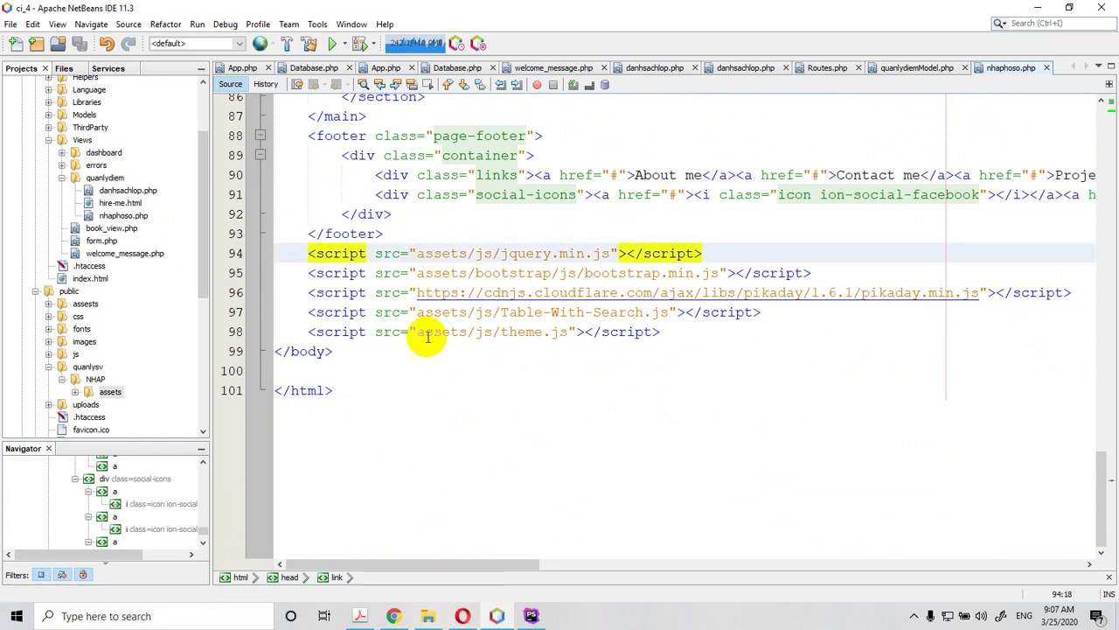
text(<?)
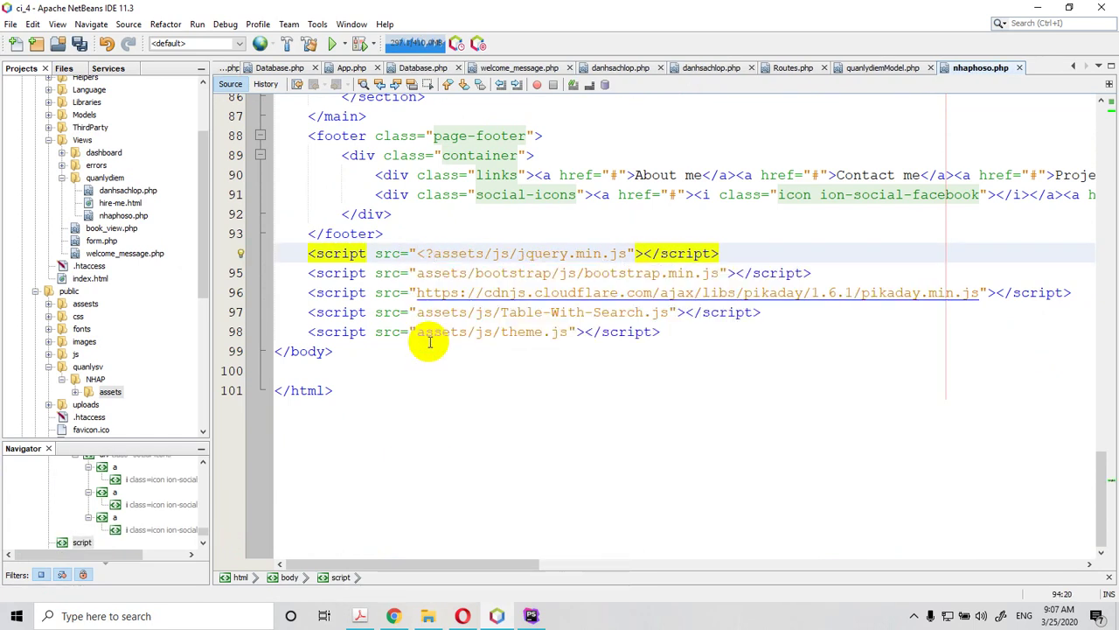
text(=)
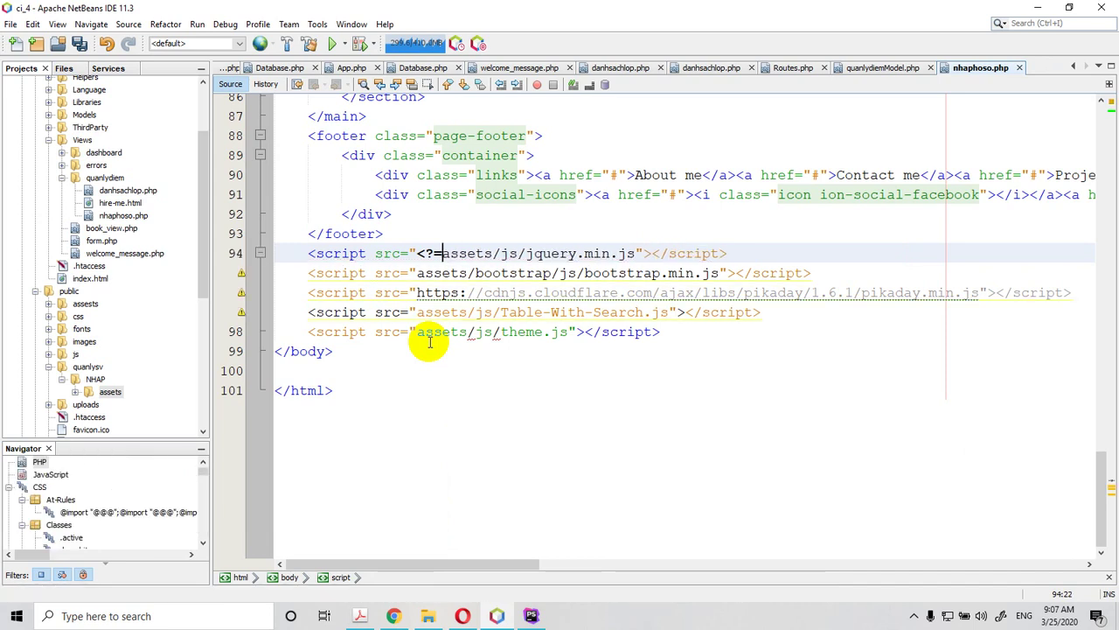
text(bas)
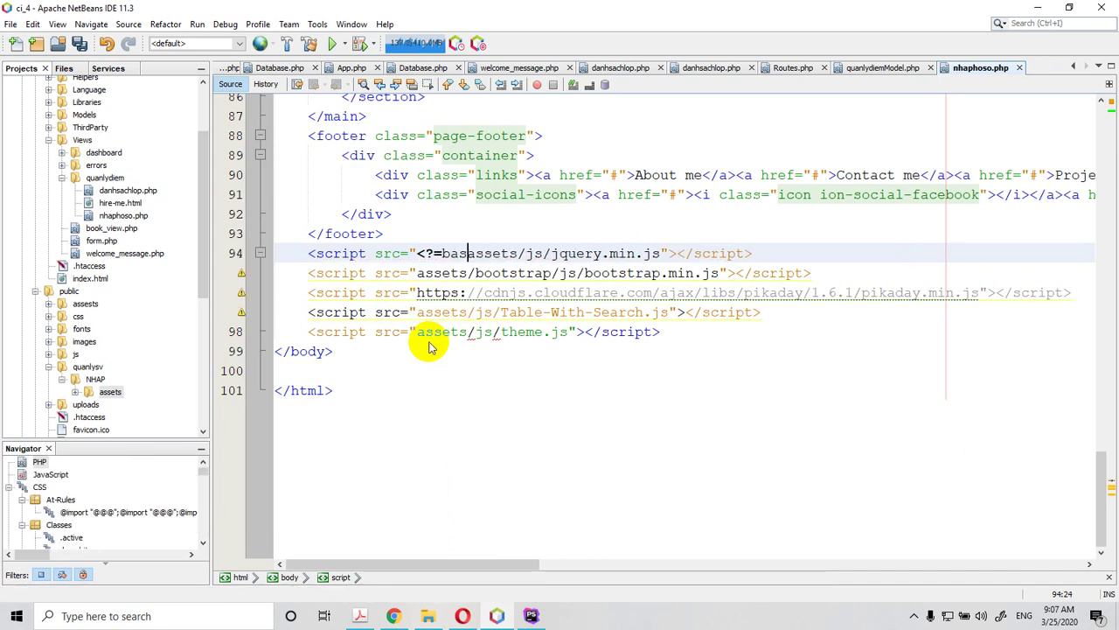
key(Down)
key(Down)
key(Down)
key(Down)
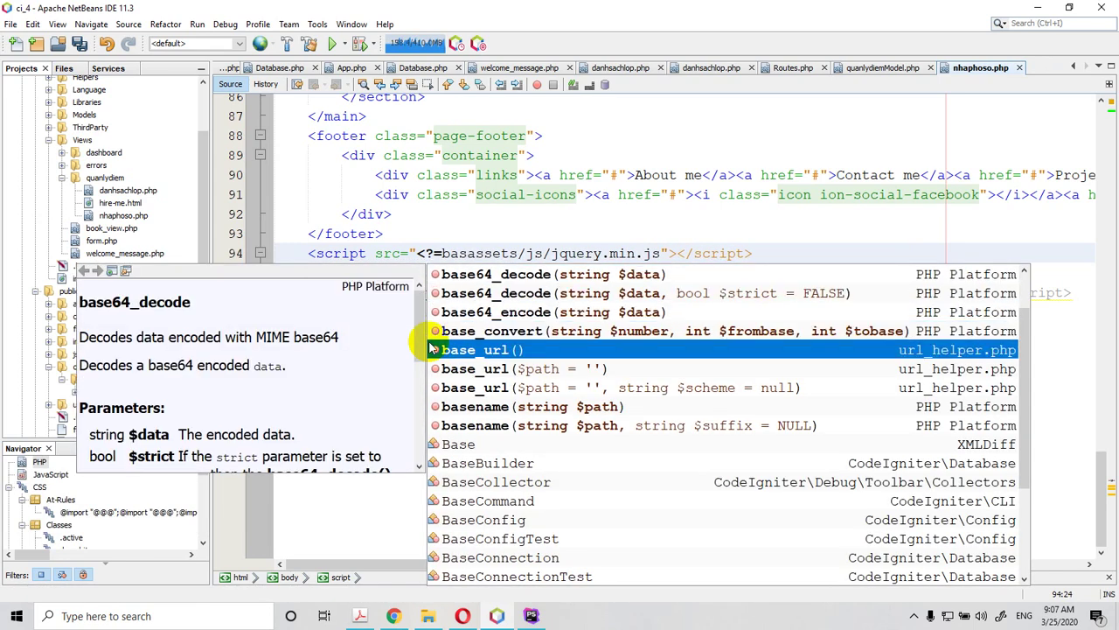
key(Return)
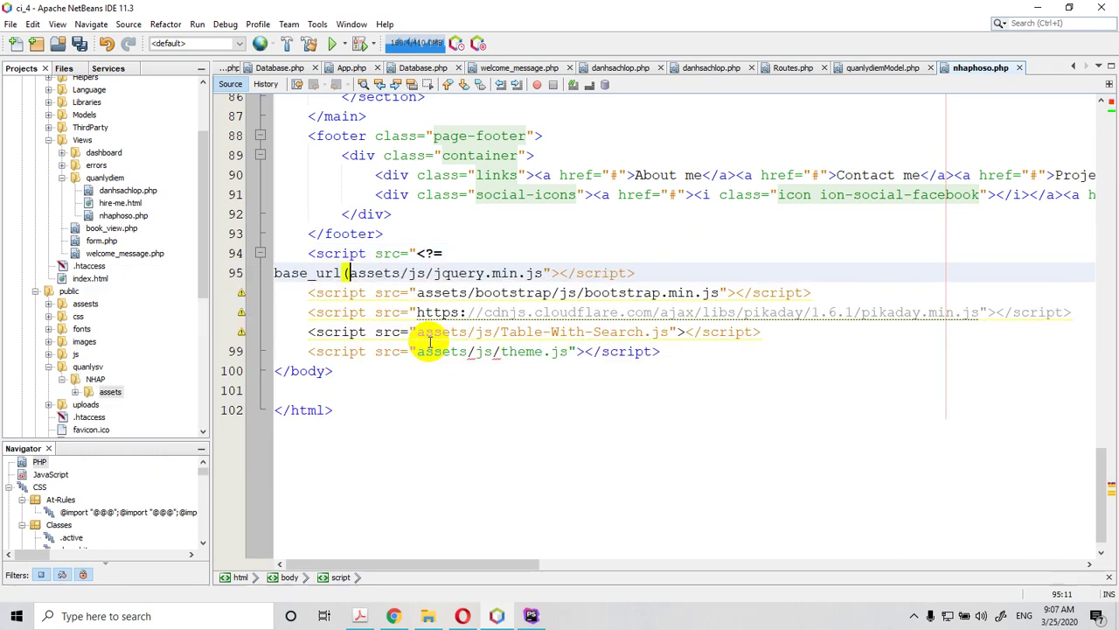
text(')
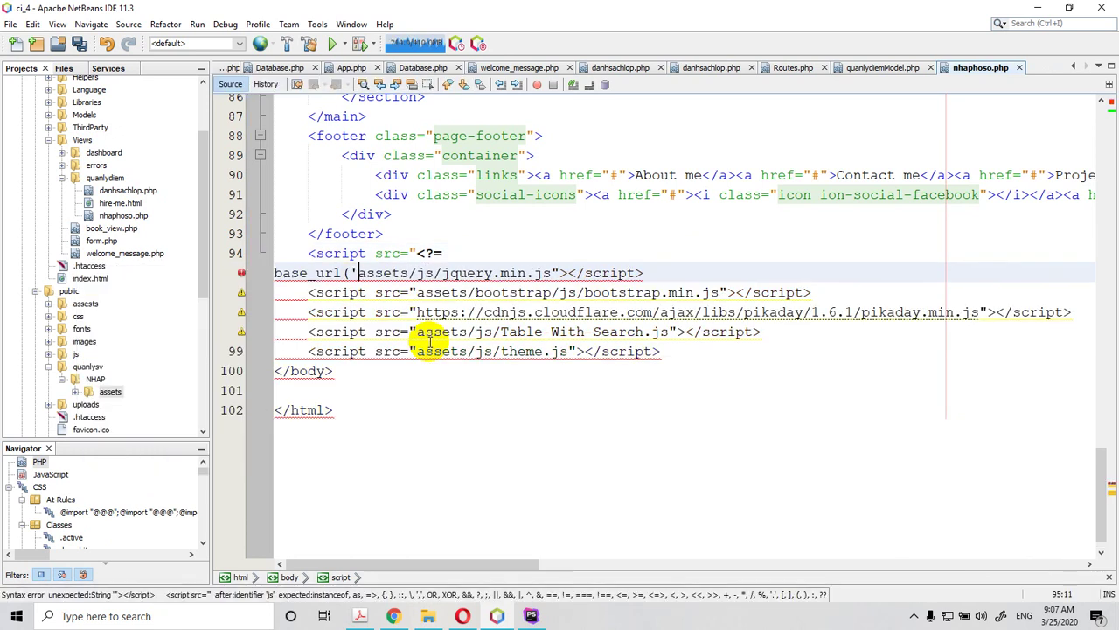
- Add the folder prefix quanlysv/nhap/ before assets in the jquery.min.js path
text(quanl)
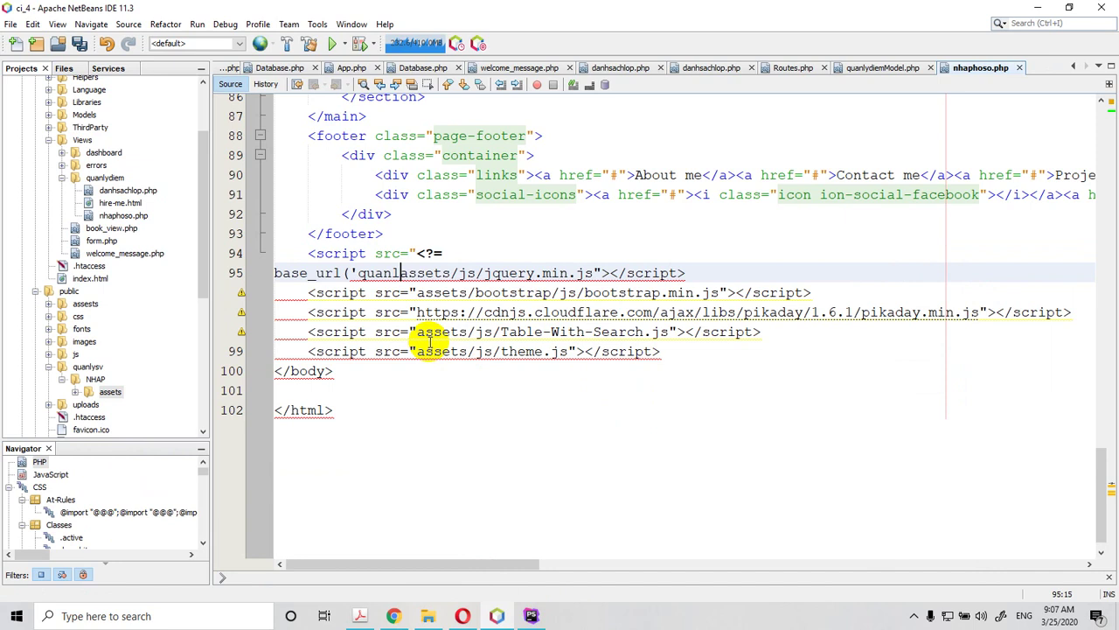
text(ysv/)
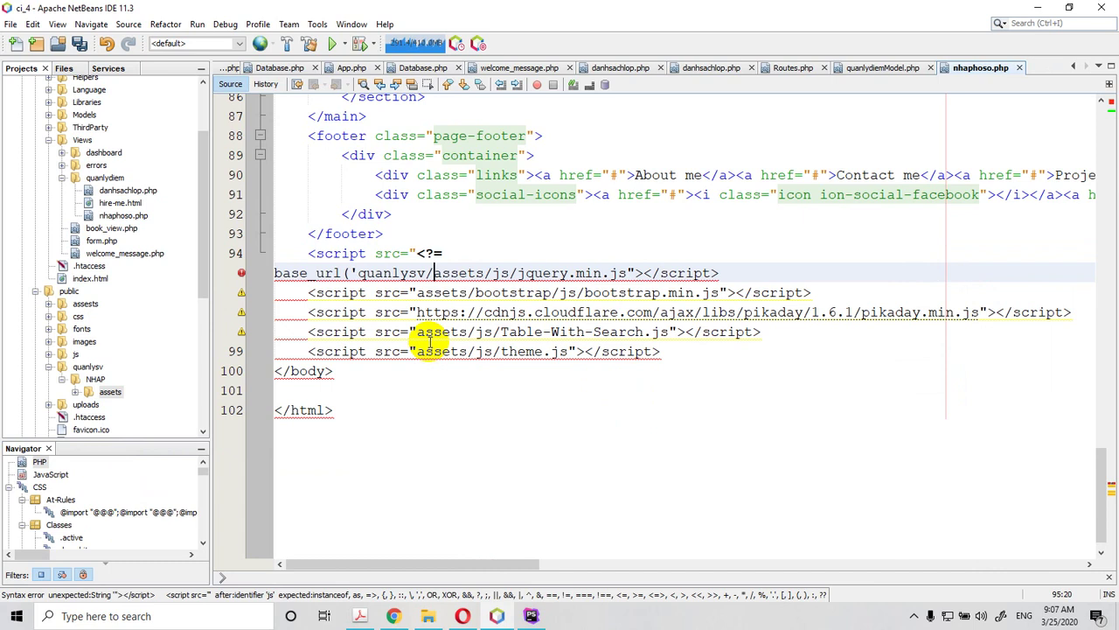
text(nhap)
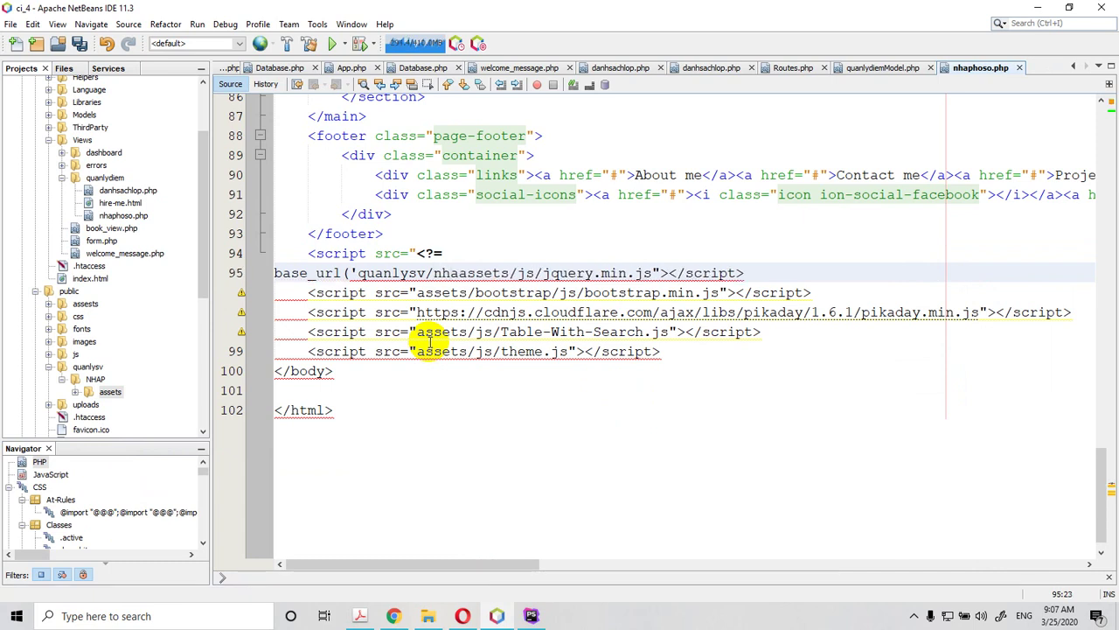
text(/)
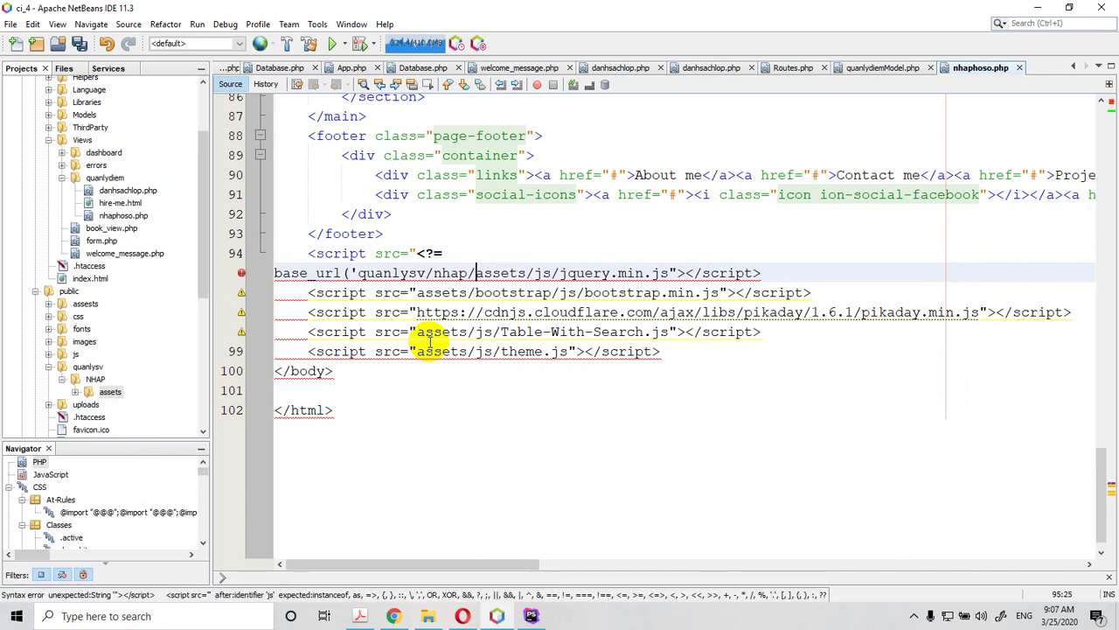
- Close the jquery.min.js script's PHP call with ')?> and place the text cursor just before assets in the bootstrap.min.js path
click(670, 273)
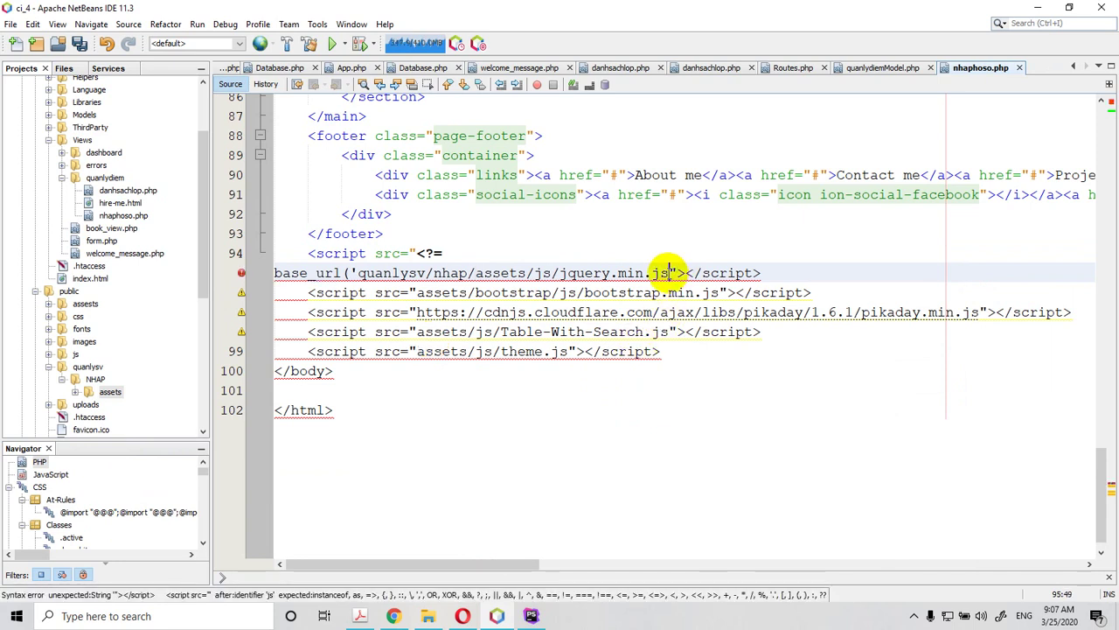
text(')?>)
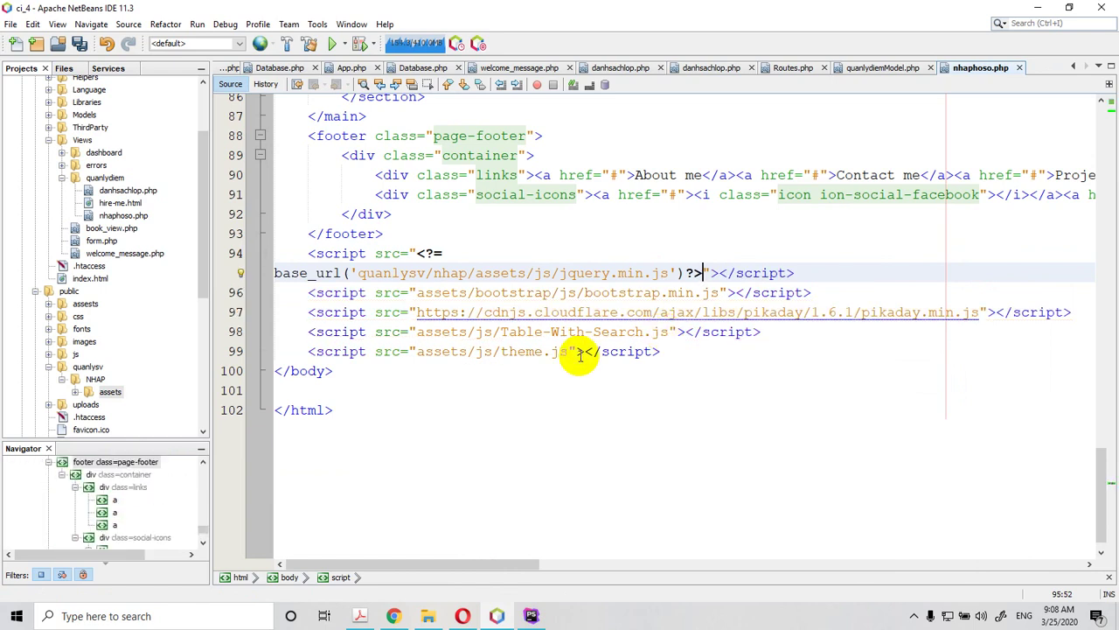
click(420, 294)
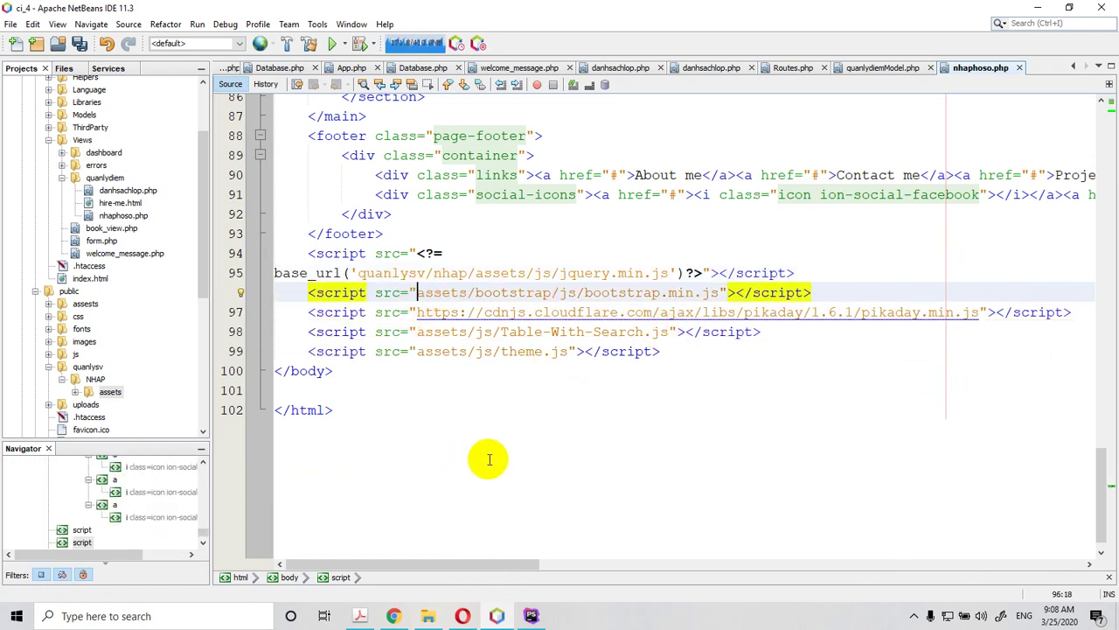
- Insert an opening PHP echo tag with base_url(' before the assets path in the bootstrap.min.js script source
text(<?=)
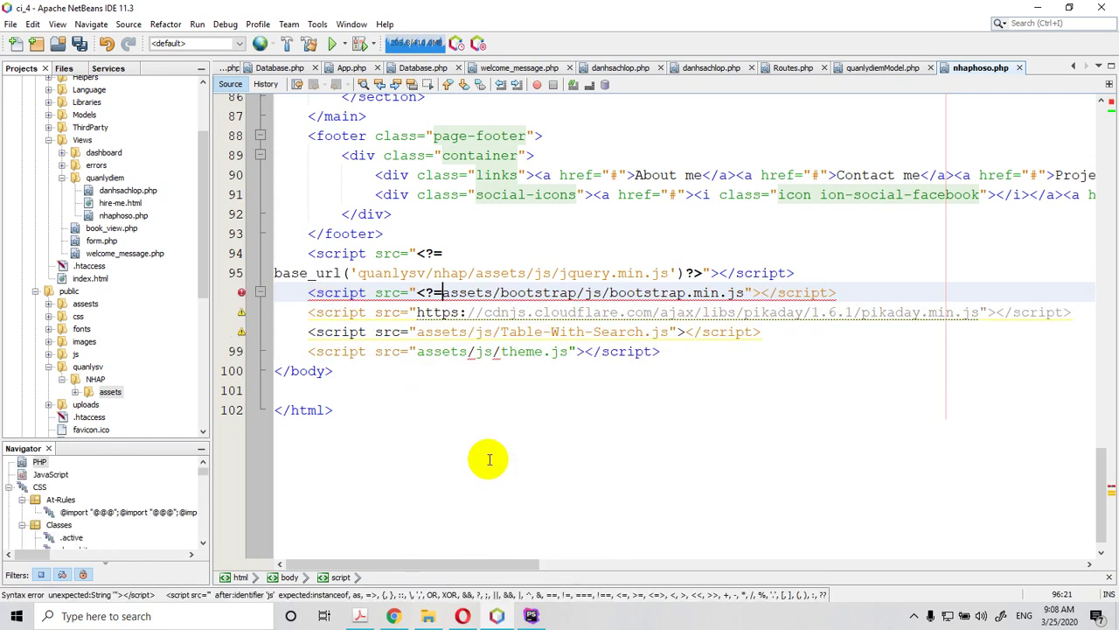
text(bas)
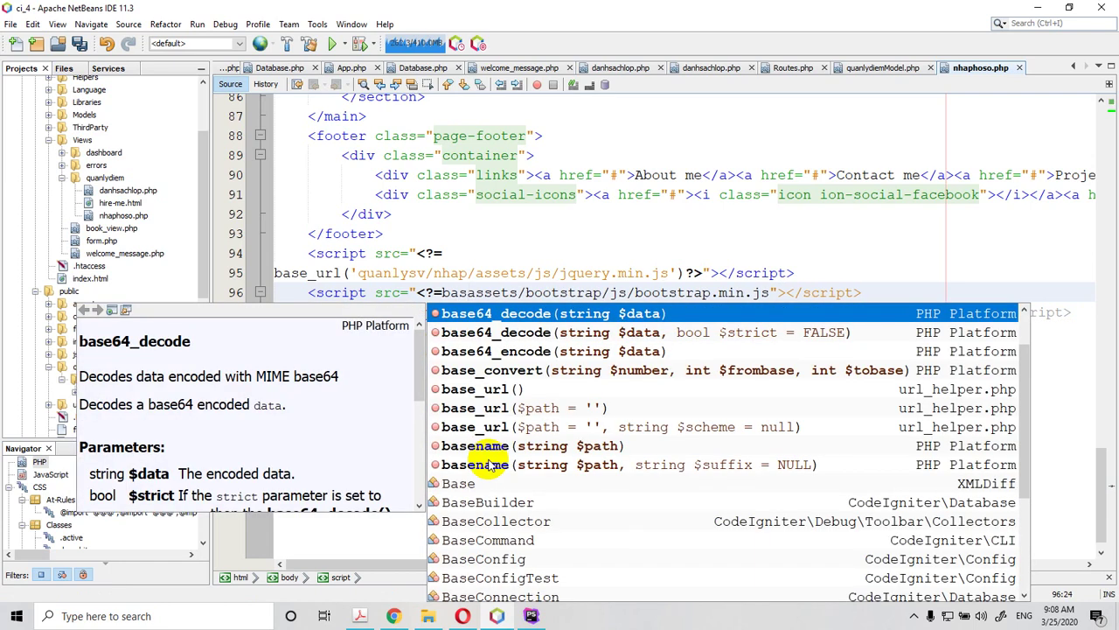
key(Down)
key(Down)
key(Down)
key(Down)
key(Return)
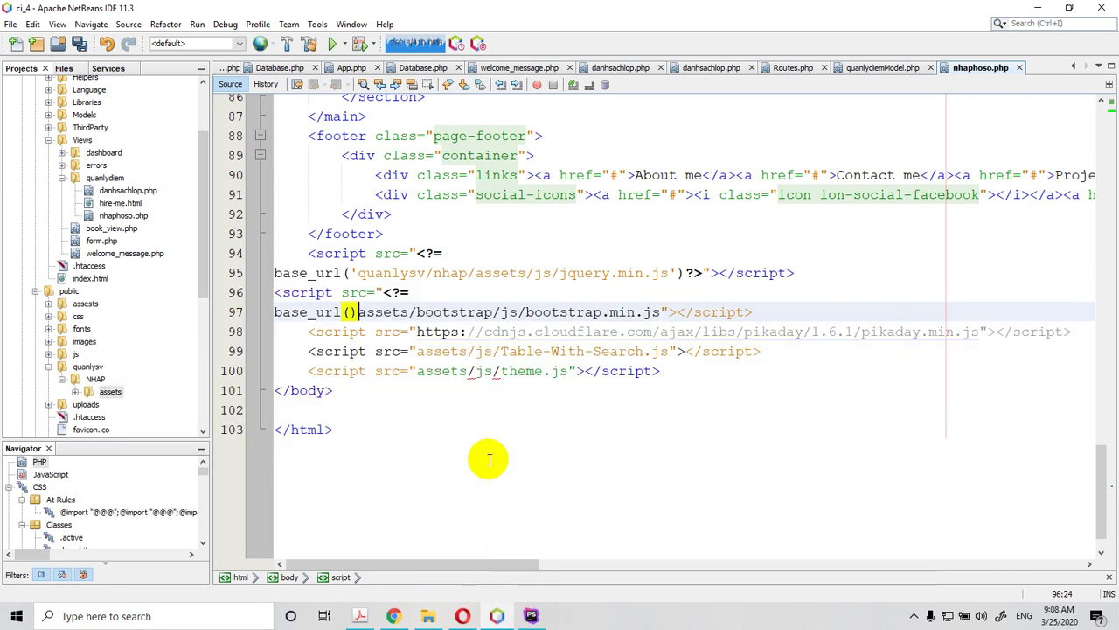
key(BackSpace)
text(')
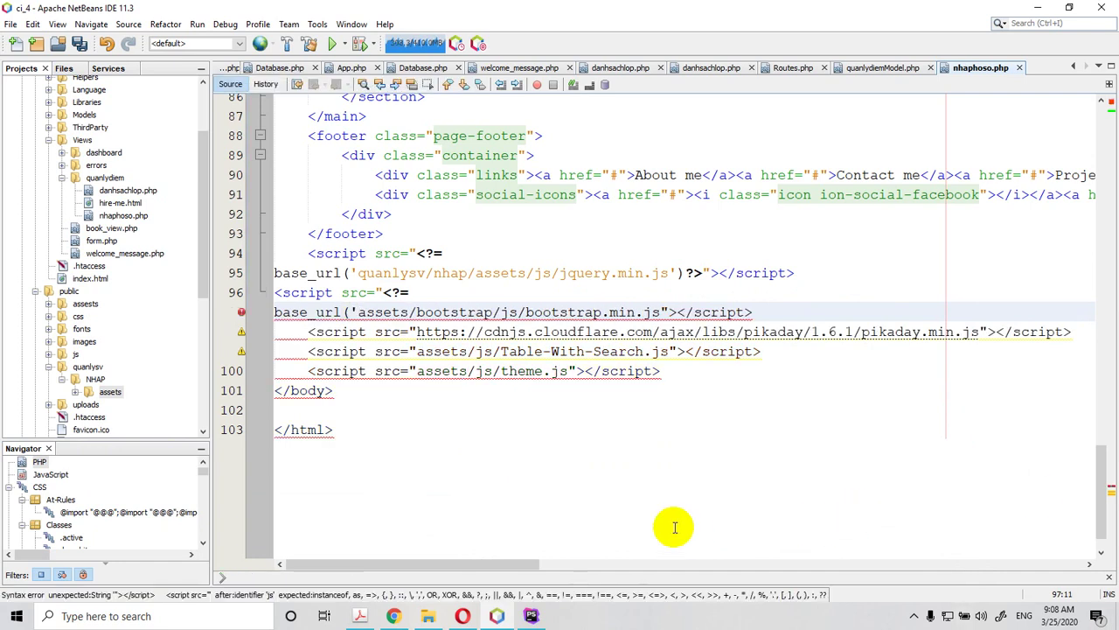
- Close the bootstrap.min.js script's PHP call with ')?> right after the file path
key(ctrl+Right)
key(ctrl+Right)
key(ctrl+Right)
key(ctrl+Right)
key(ctrl+Right)
key(ctrl+Right)
key(ctrl+Right)
key(ctrl+Right)
key(ctrl+Right)
key(ctrl+Right)
key(ctrl+Right)
key(ctrl+Right)
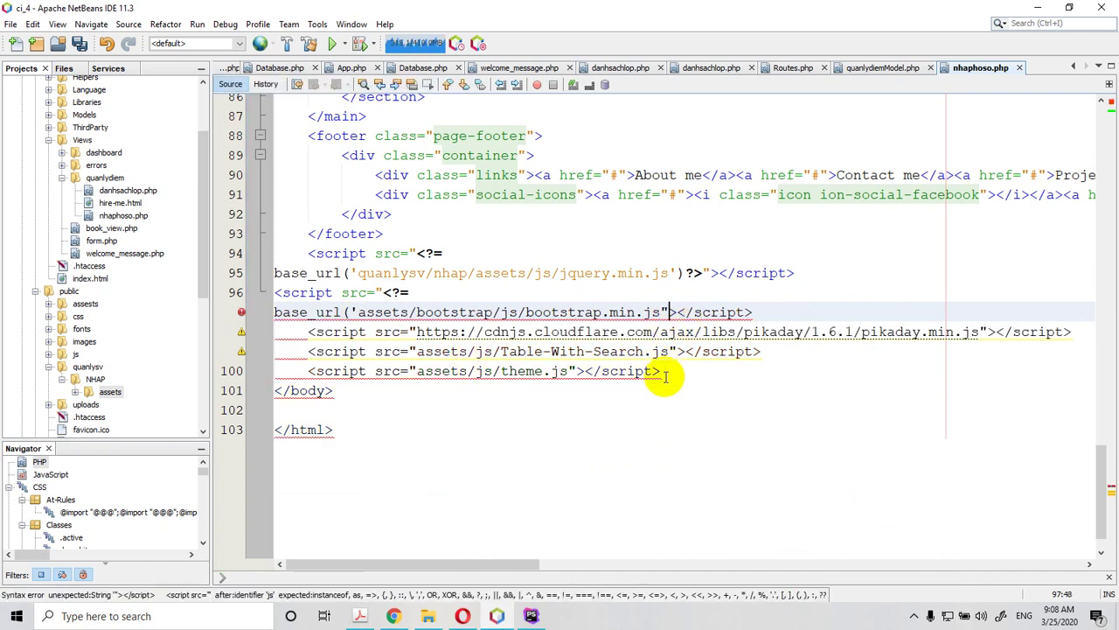
text(')
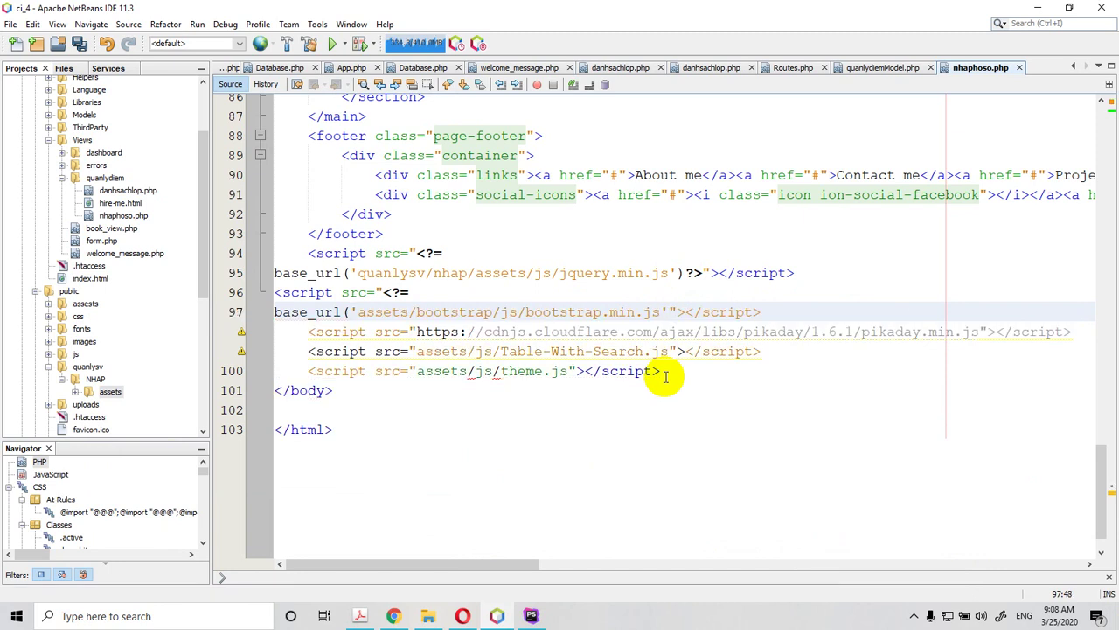
text()?>)
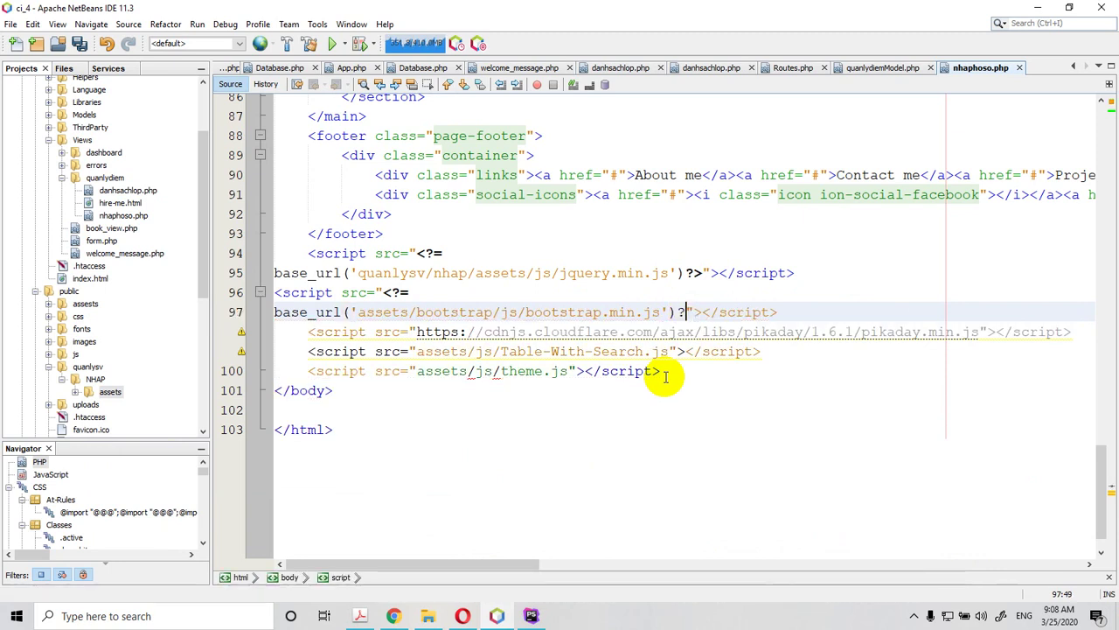
- Insert an opening PHP echo tag with base_url(' before the assets path in the Table-With-Search.js script source
click(417, 350)
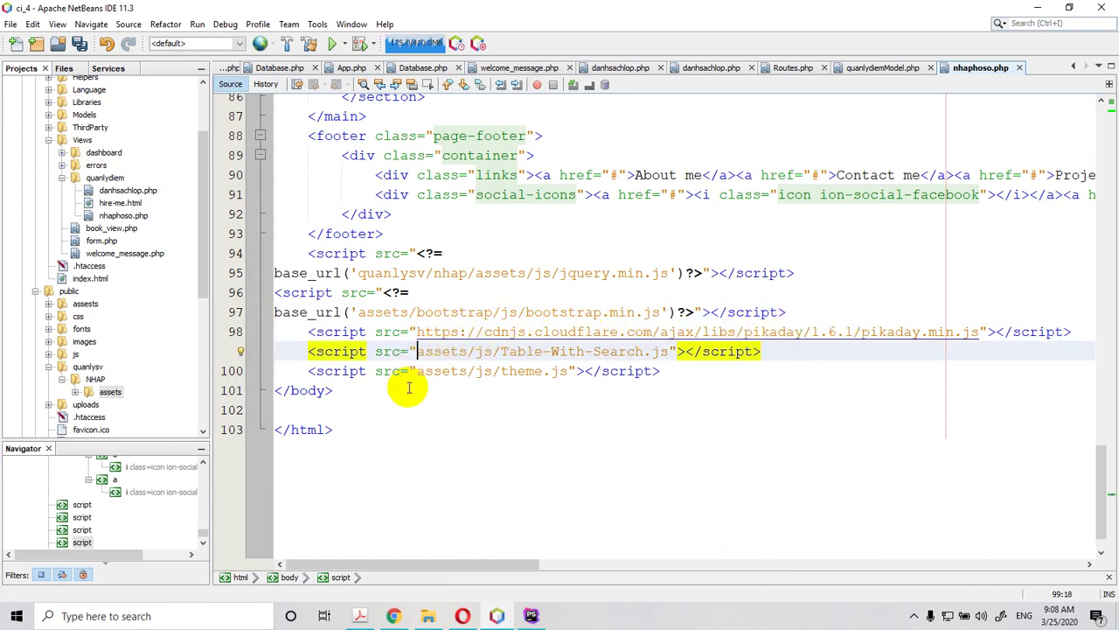
text(<?=ba)
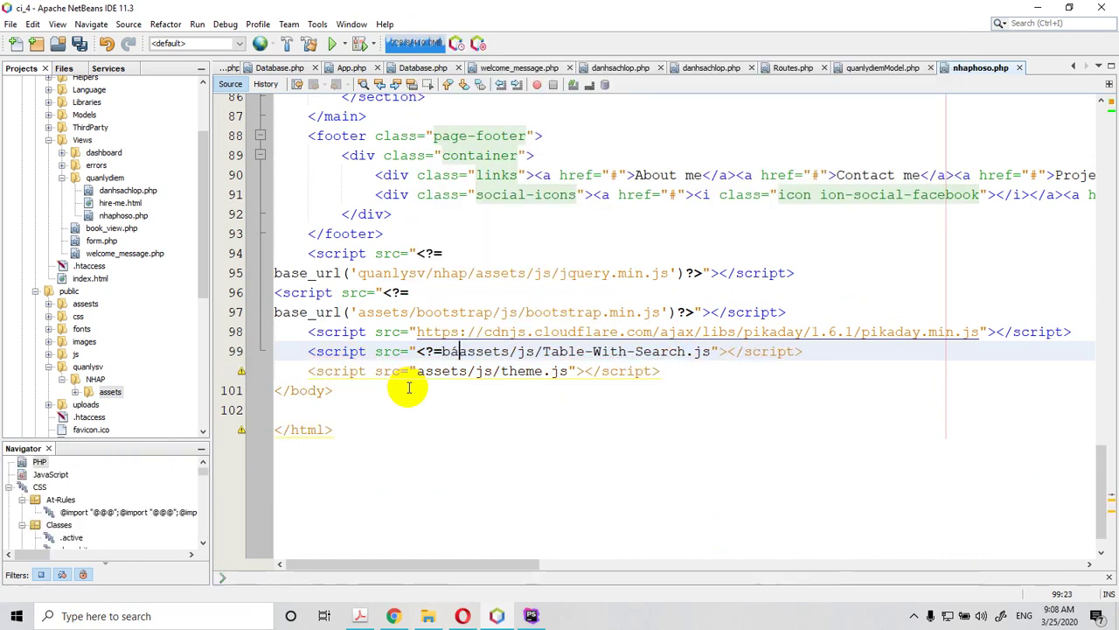
text(s)
key(Down)
key(Down)
key(Down)
key(Down)
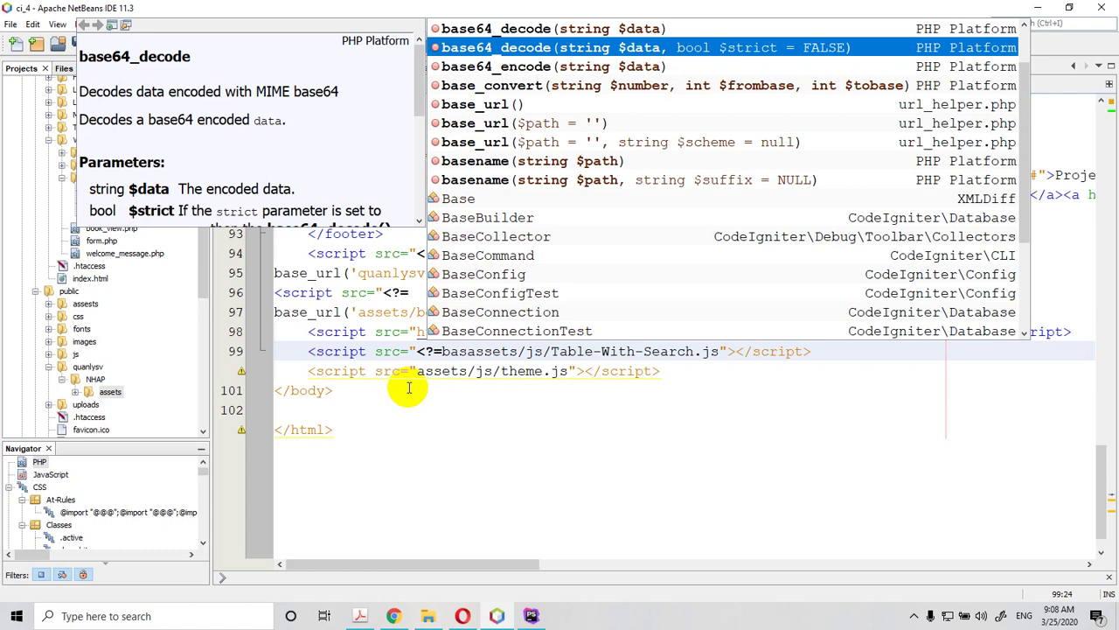
key(Return)
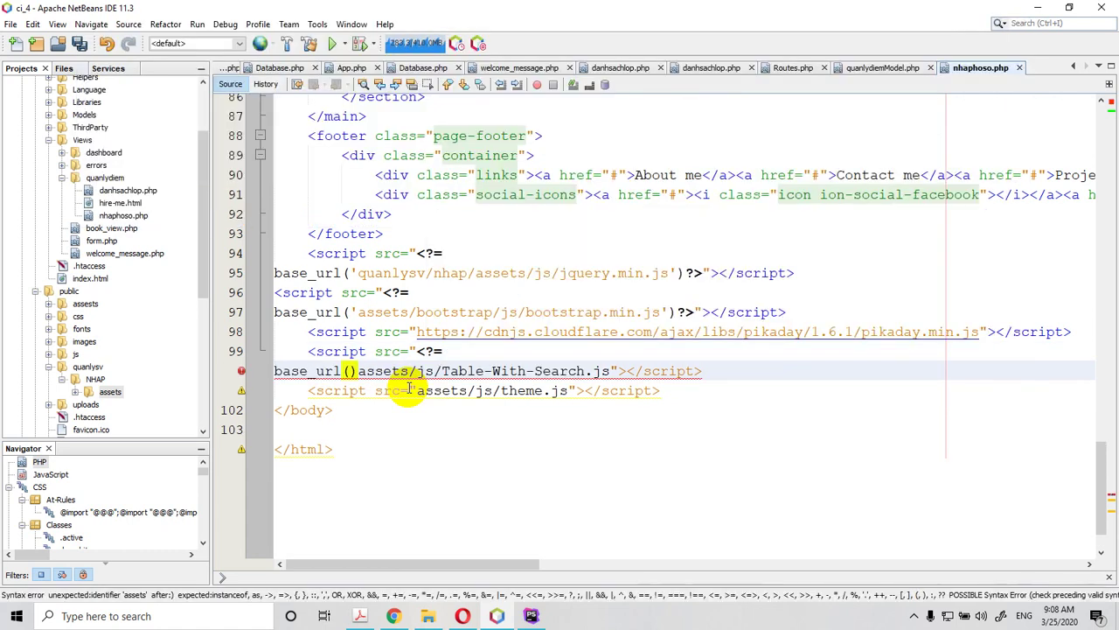
key(BackSpace)
text(')
- Close the Table-With-Search.js script's PHP call with ')?> right after the file path
key(Right)
key(Right)
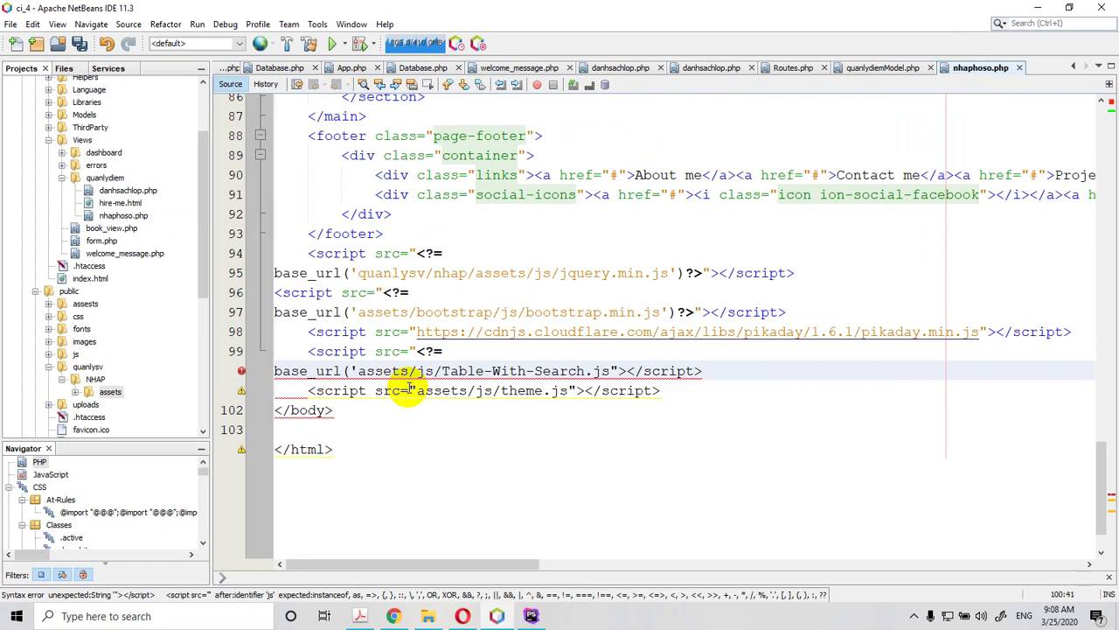
text(')?>)
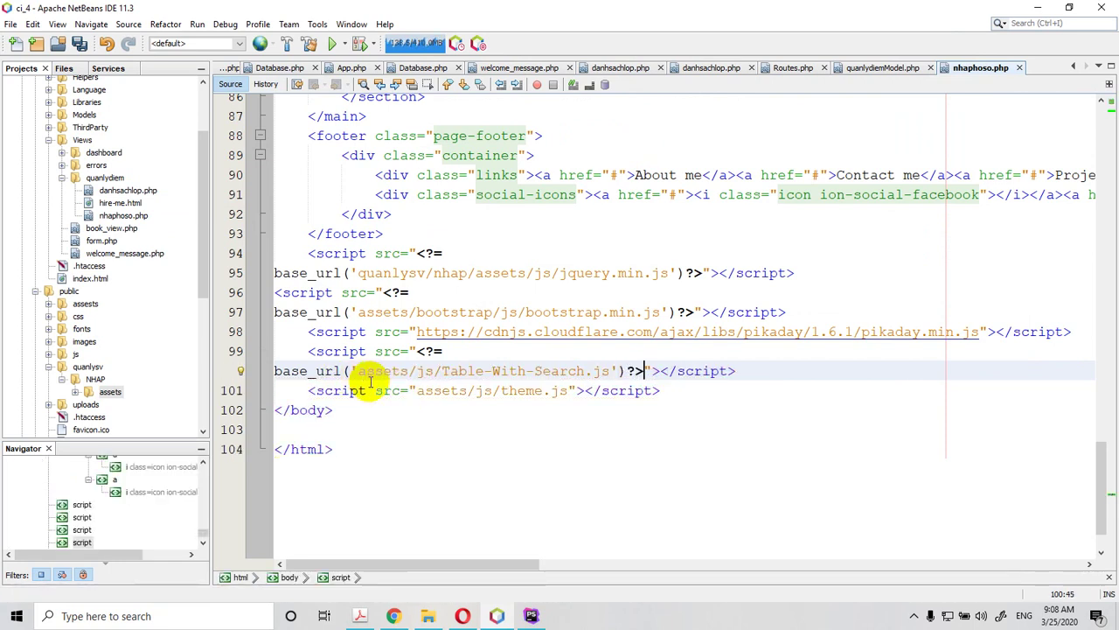
- Open a PHP echo tag <?= before the assets path in the theme.js script source
click(416, 390)
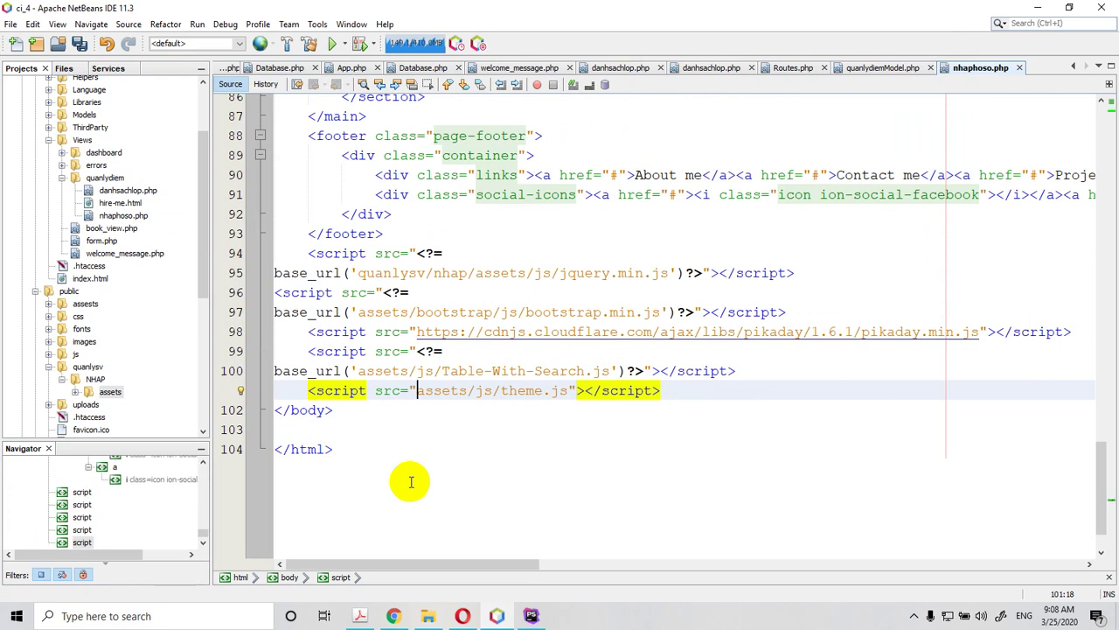
text(<)
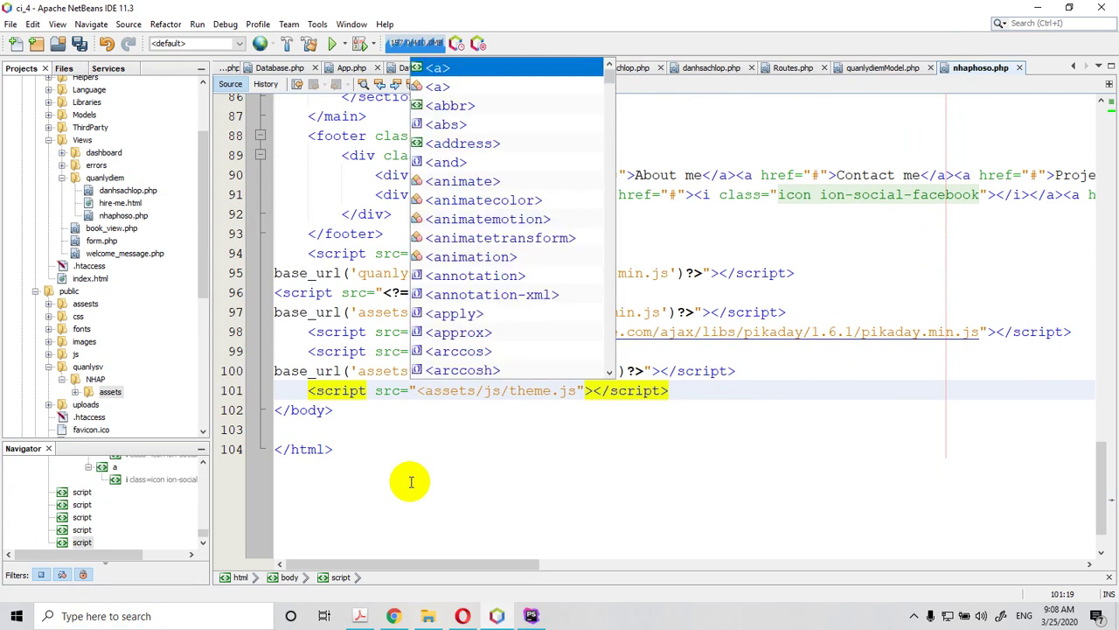
key(Escape)
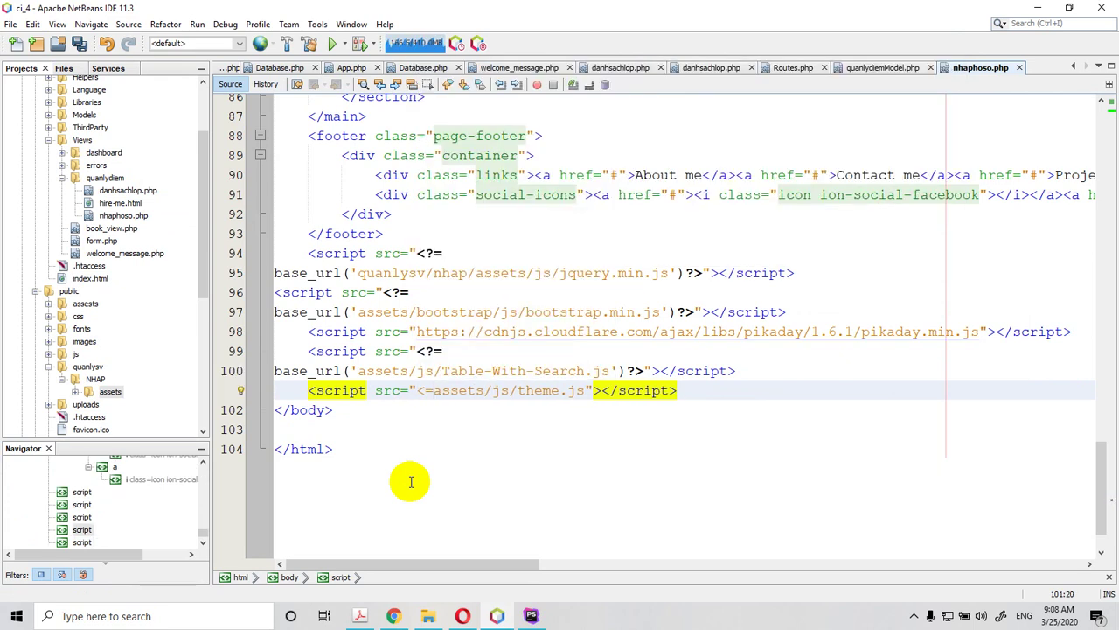
text(?=ba)
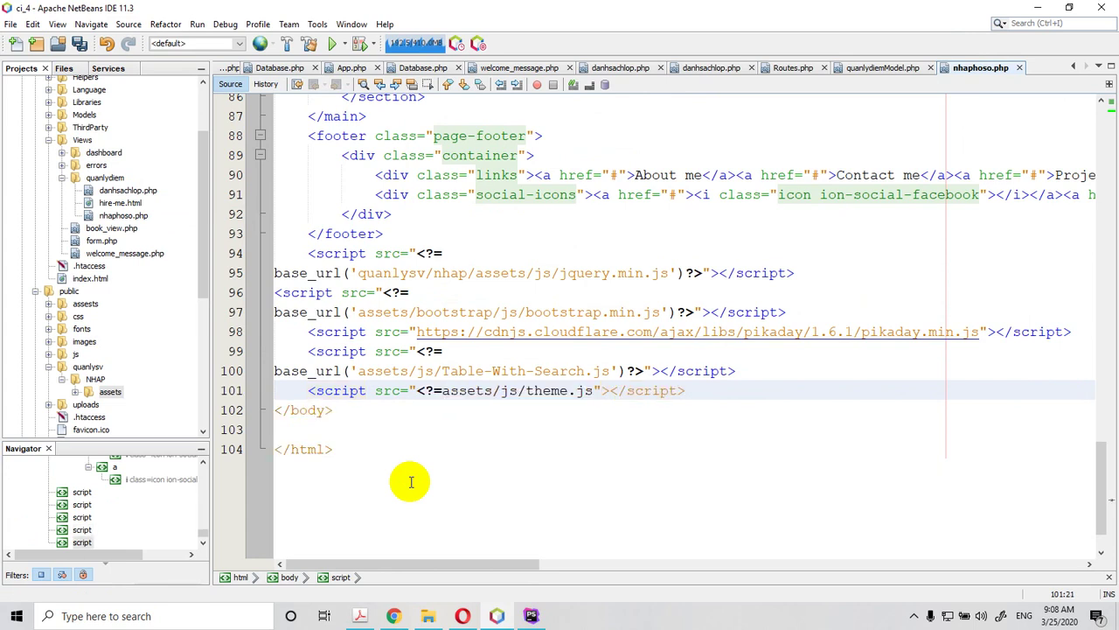
text(se)
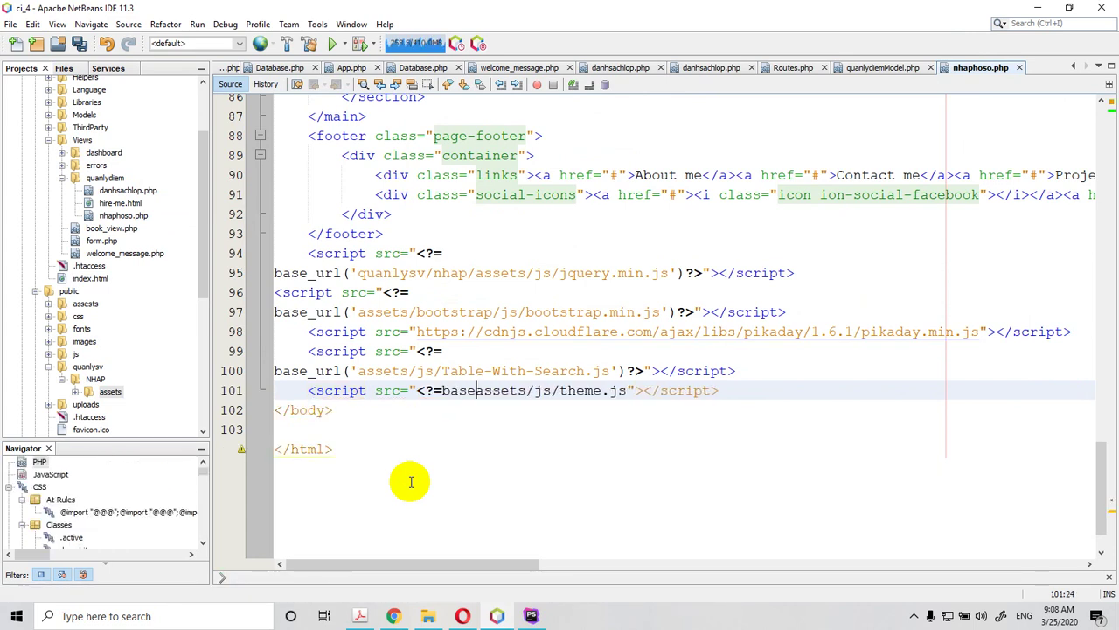
key(ctrl+space)
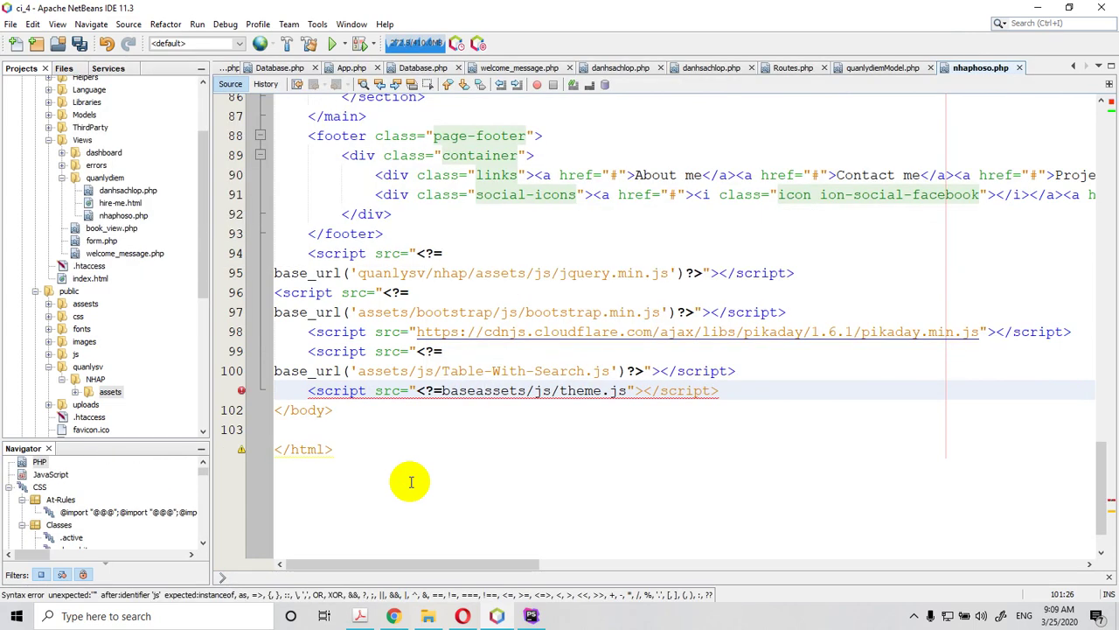
key(BackSpace)
key(BackSpace)
key(BackSpace)
key(BackSpace)
key(BackSpace)
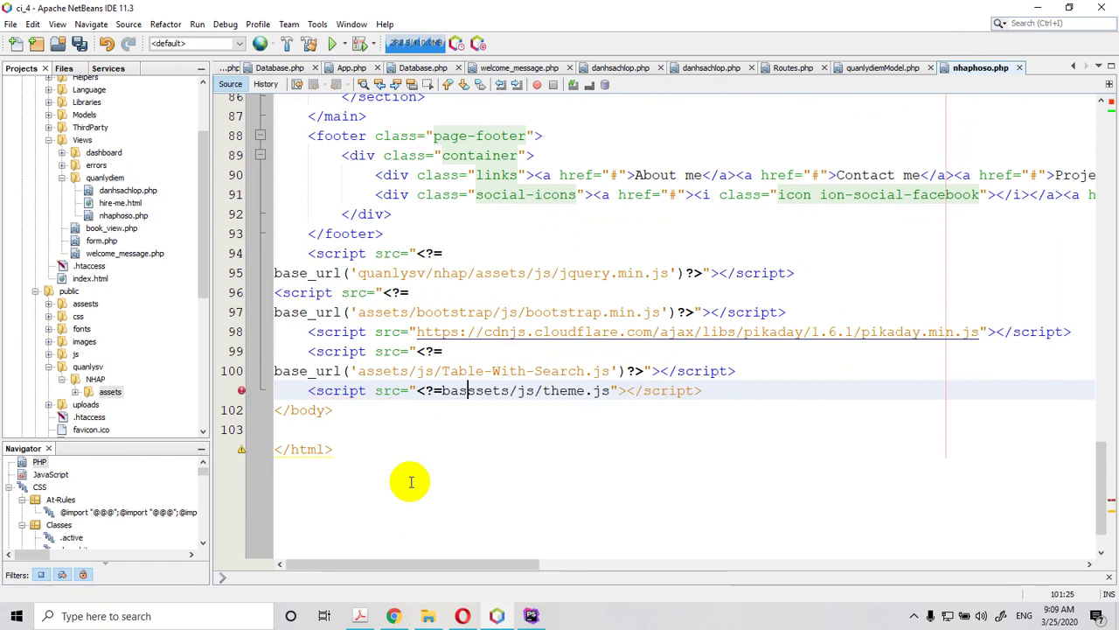
- Wrap the theme.js path in a base_url('...') call inside its PHP echo tag and close the tag with ?>
text(ba)
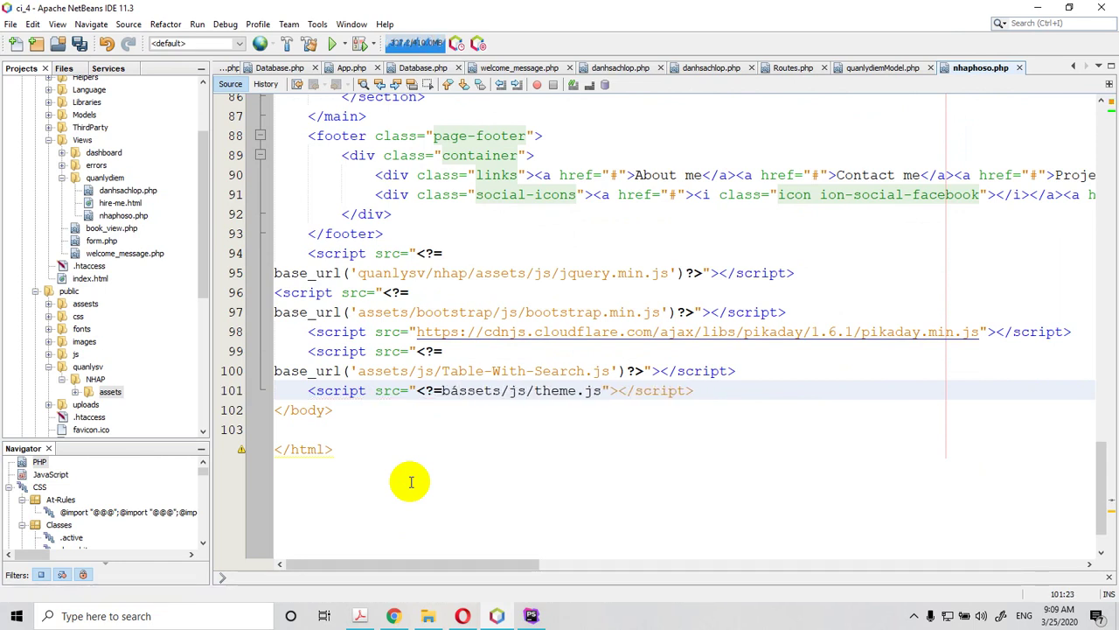
text(s)
key(Down)
key(Down)
key(Down)
key(Down)
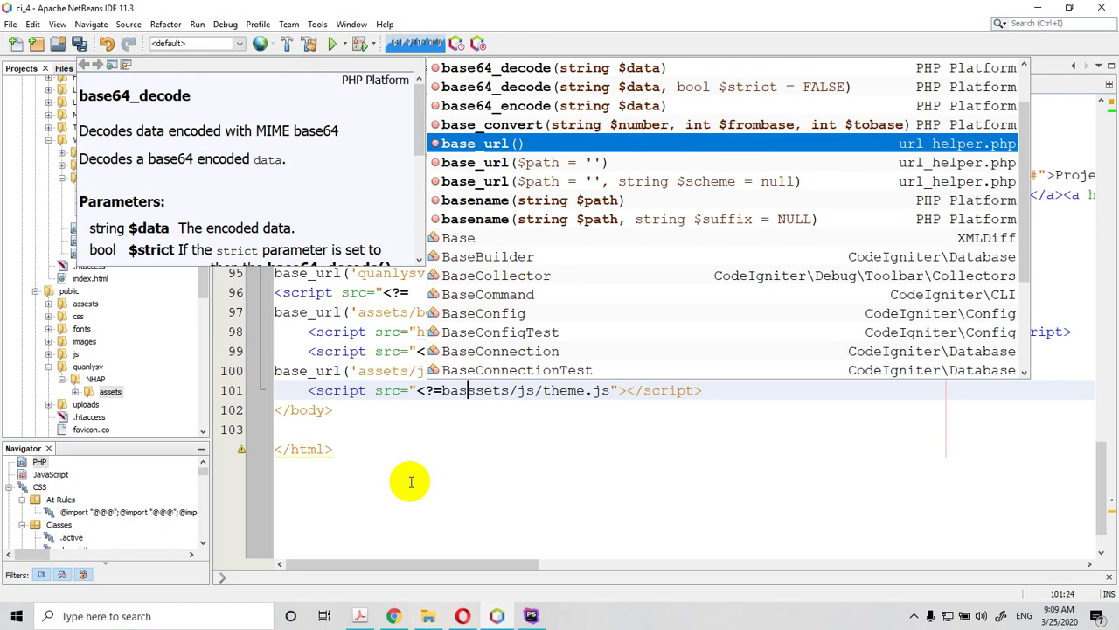
key(Down)
key(Up)
key(Return)
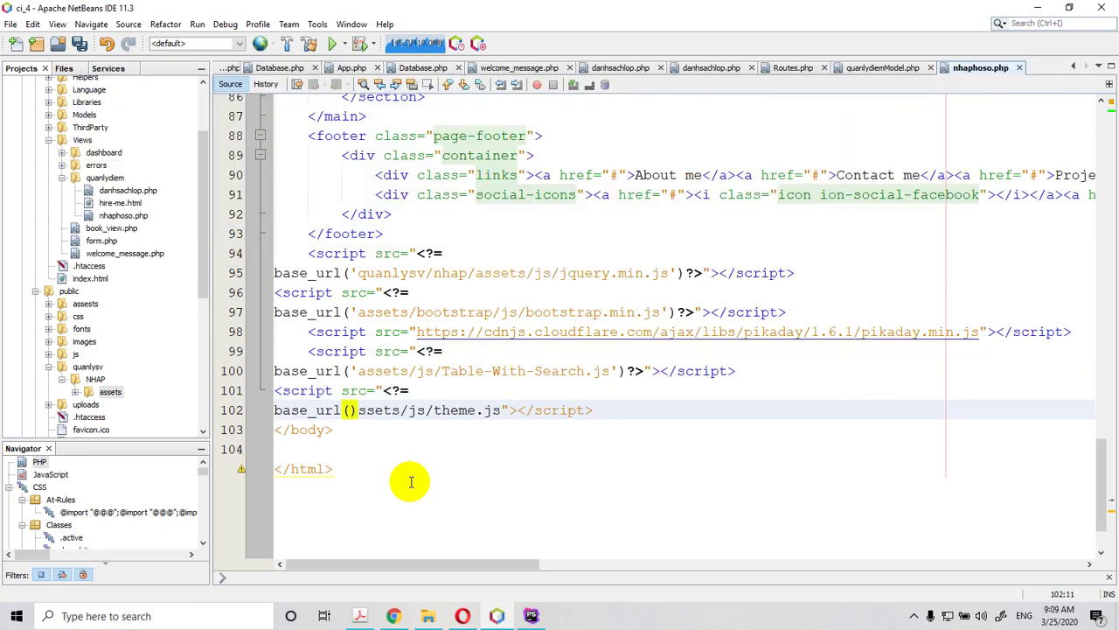
key(BackSpace)
text(')
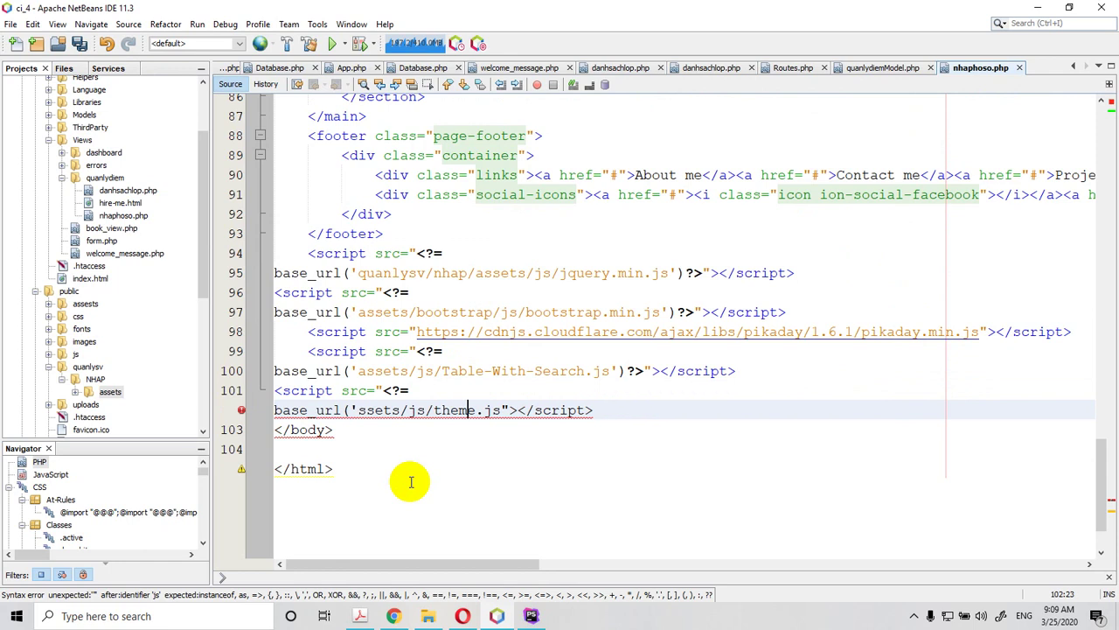
text(')?>)
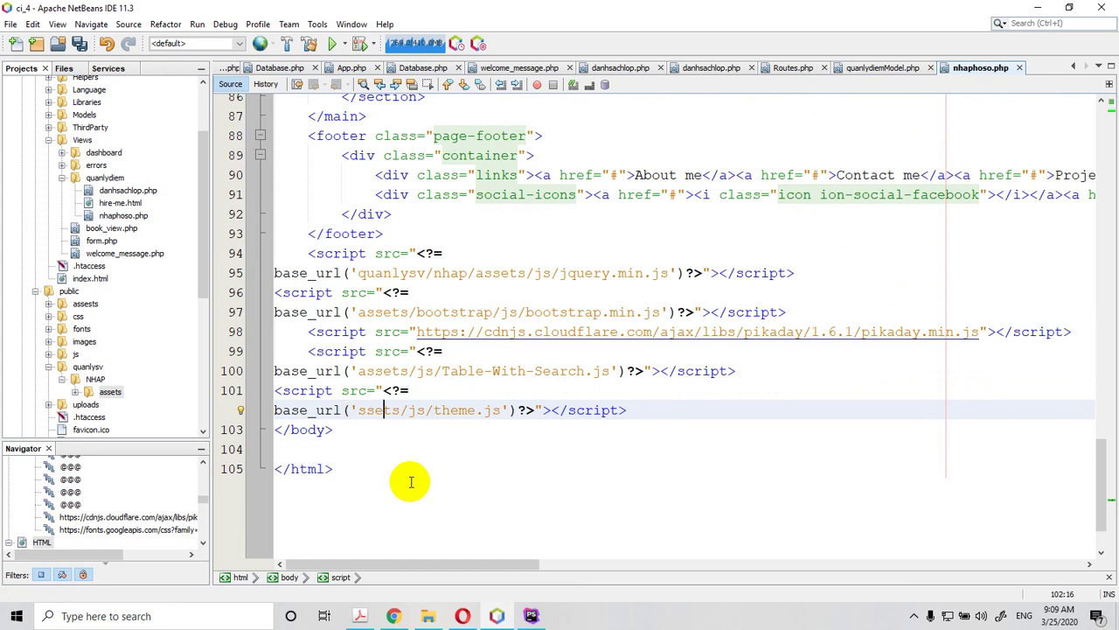
- Add the folder prefix quanlysv/nhap/ at the start of the theme.js path inside base_url
key(Left)
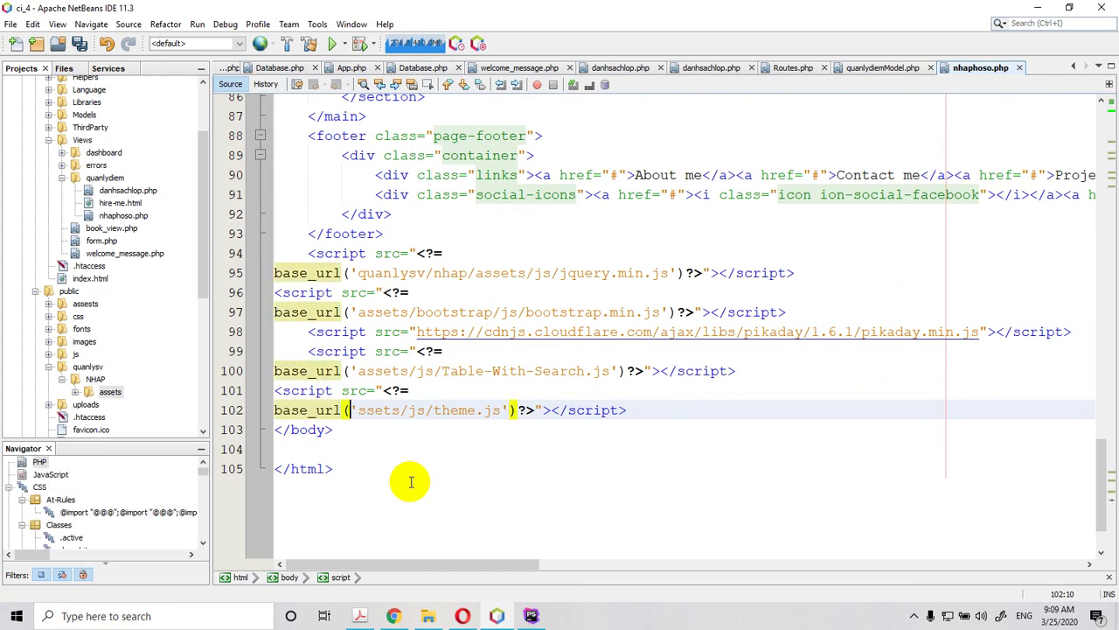
text(quanl)
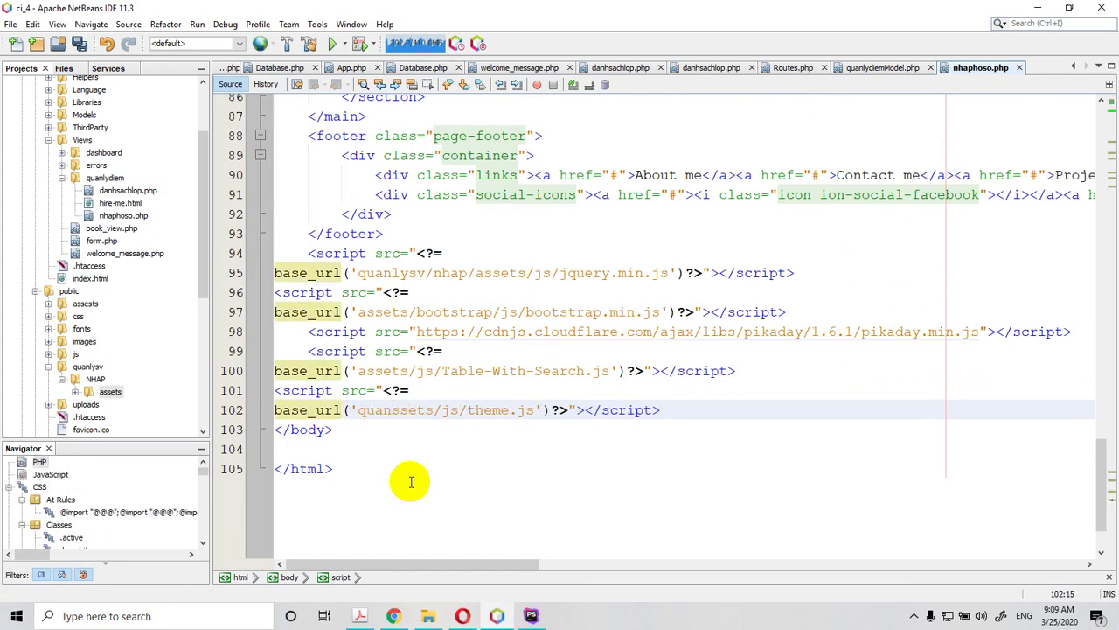
text(ysv)
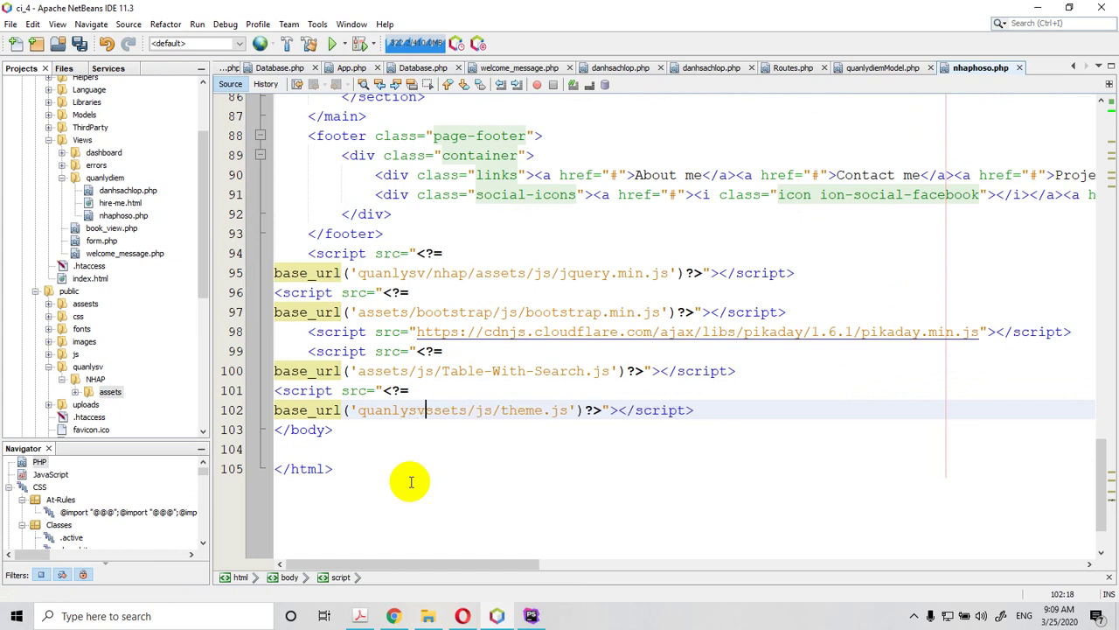
text(/nhap)
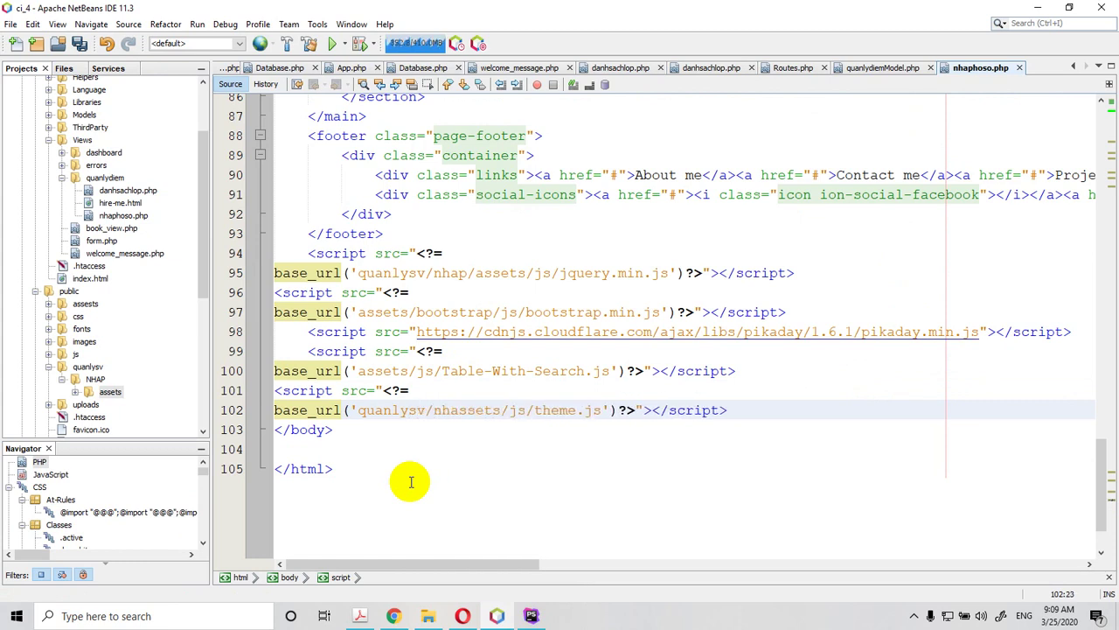
text(/)
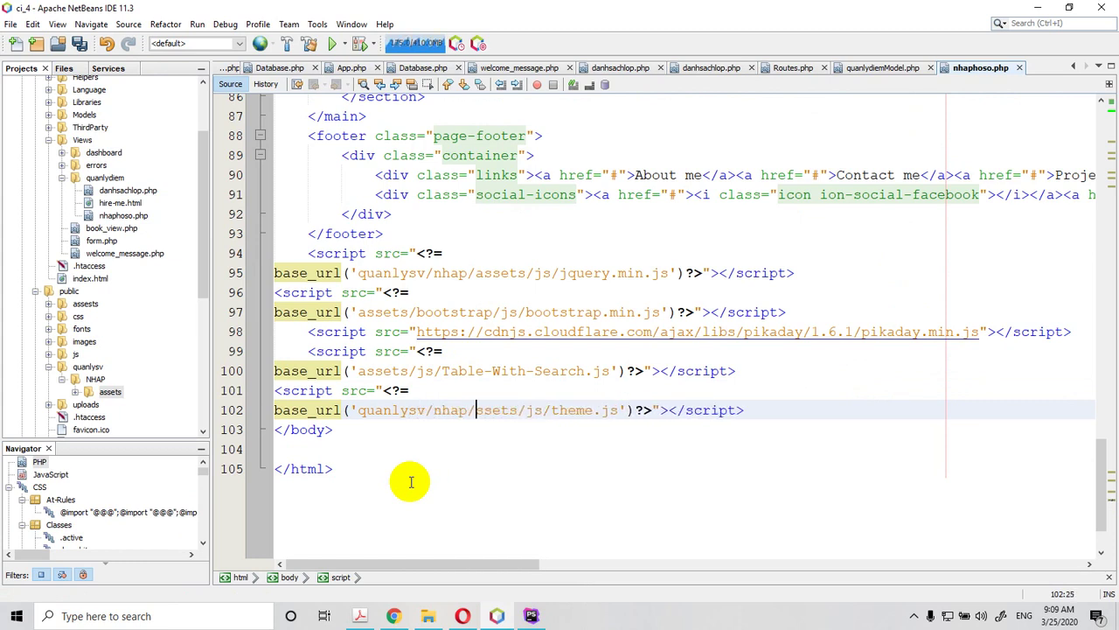
- Add the folder prefix quanlysv/nhap/ before assets in the Table-With-Search.js path and save nhaphoso.php
click(358, 371)
text(quan)
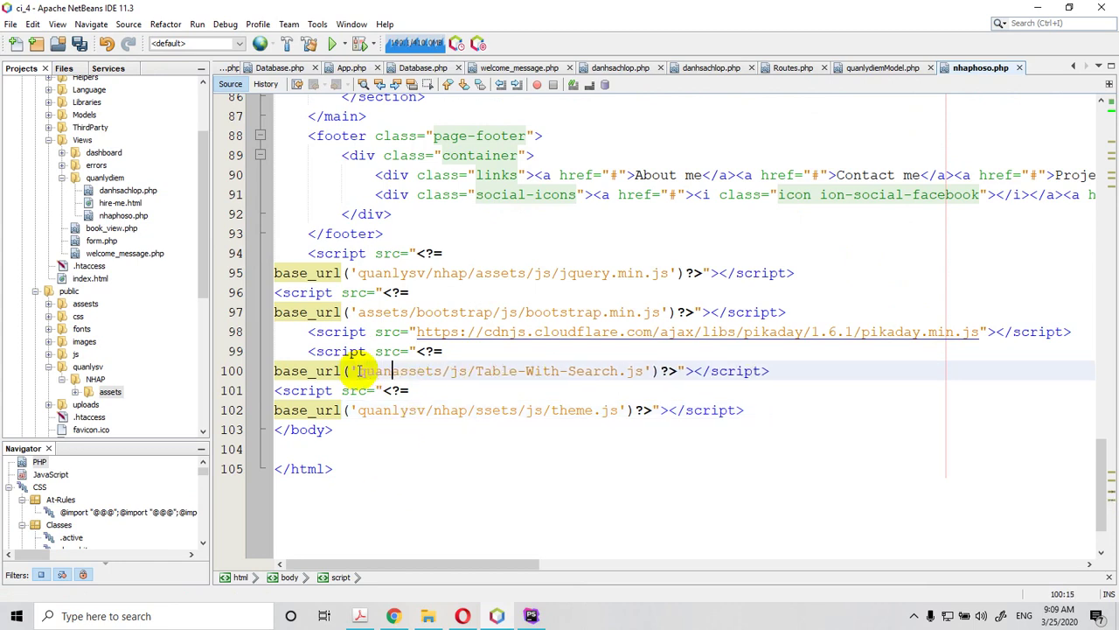
text(lys)
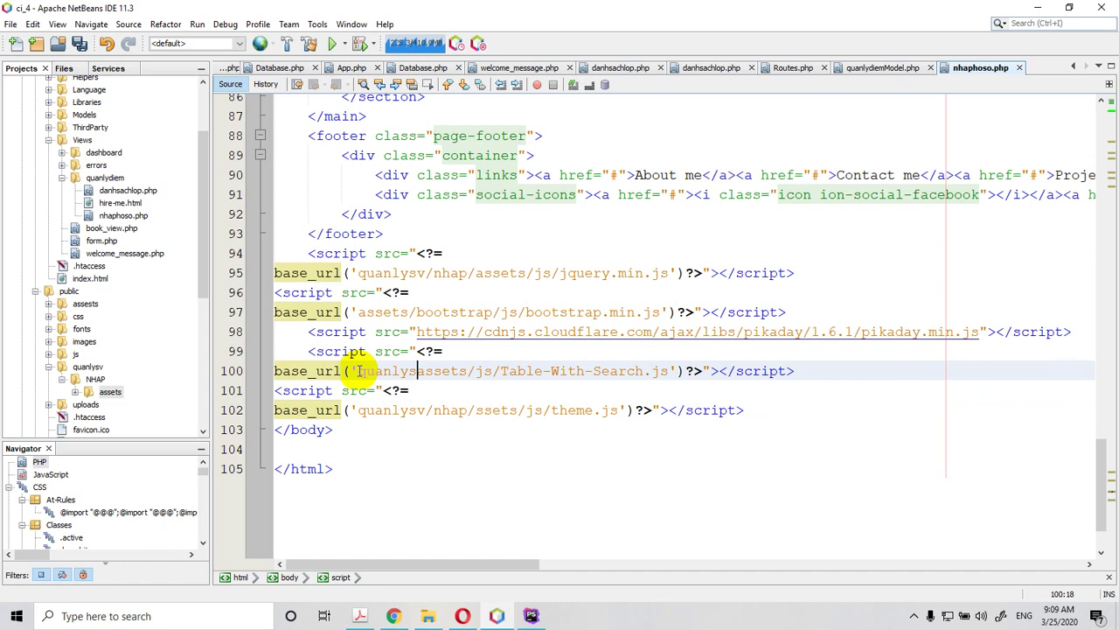
text(v/)
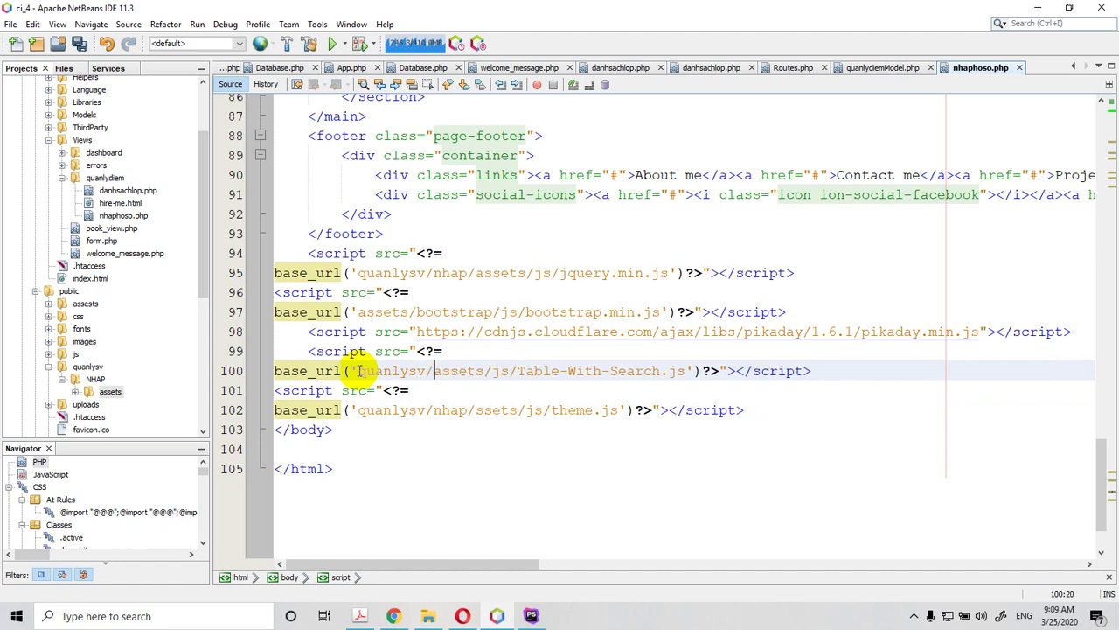
text(nhap/)
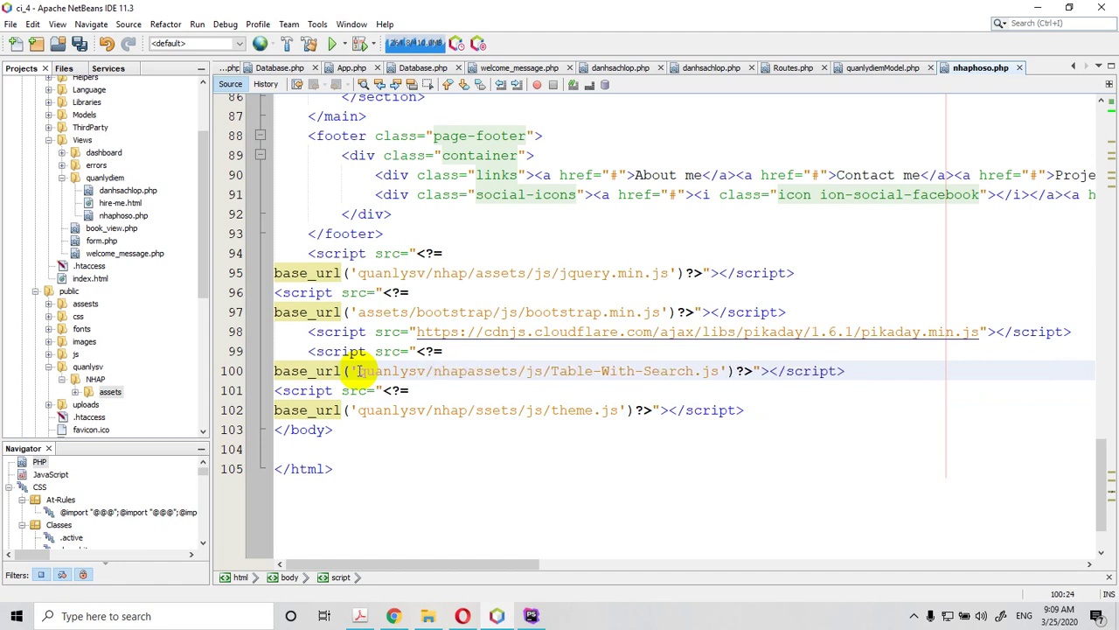
key(ctrl+s)
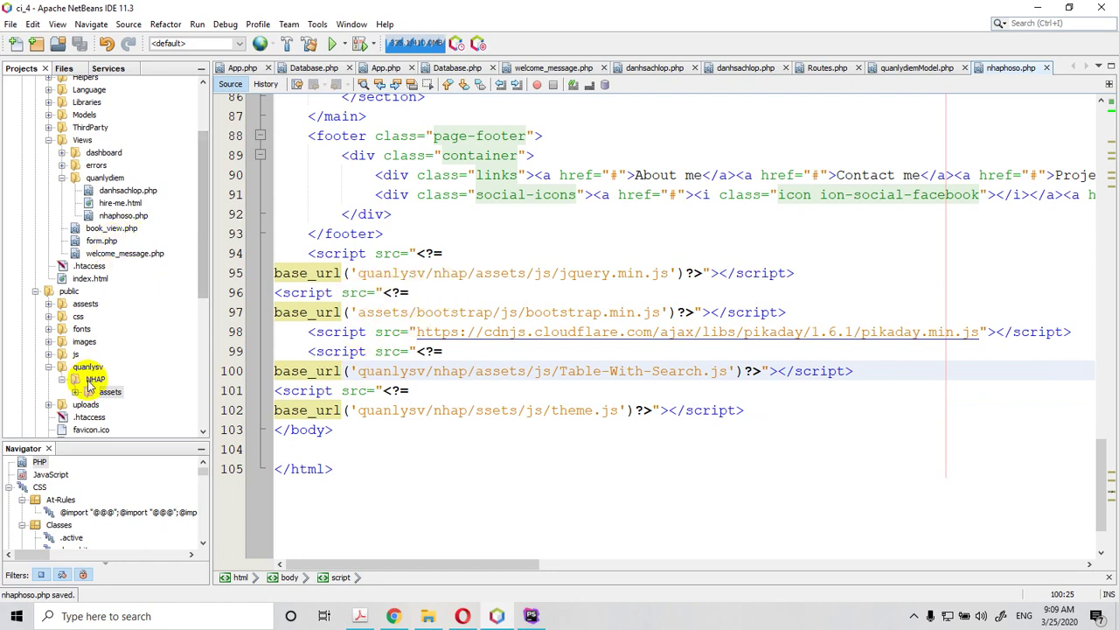
- Open the danhsachlop.php controller from the quanlydiem folder under Controllers in the ci_4 project
scroll(82, 376, down, 1)
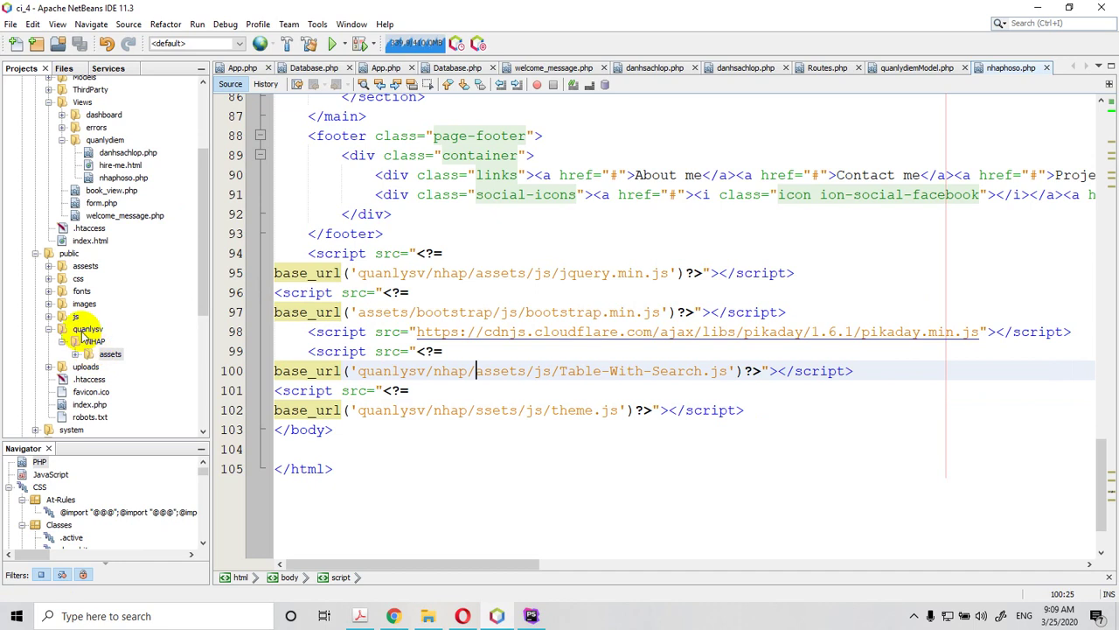
click(546, 450)
scroll(559, 442, up, 6)
scroll(568, 433, up, 20)
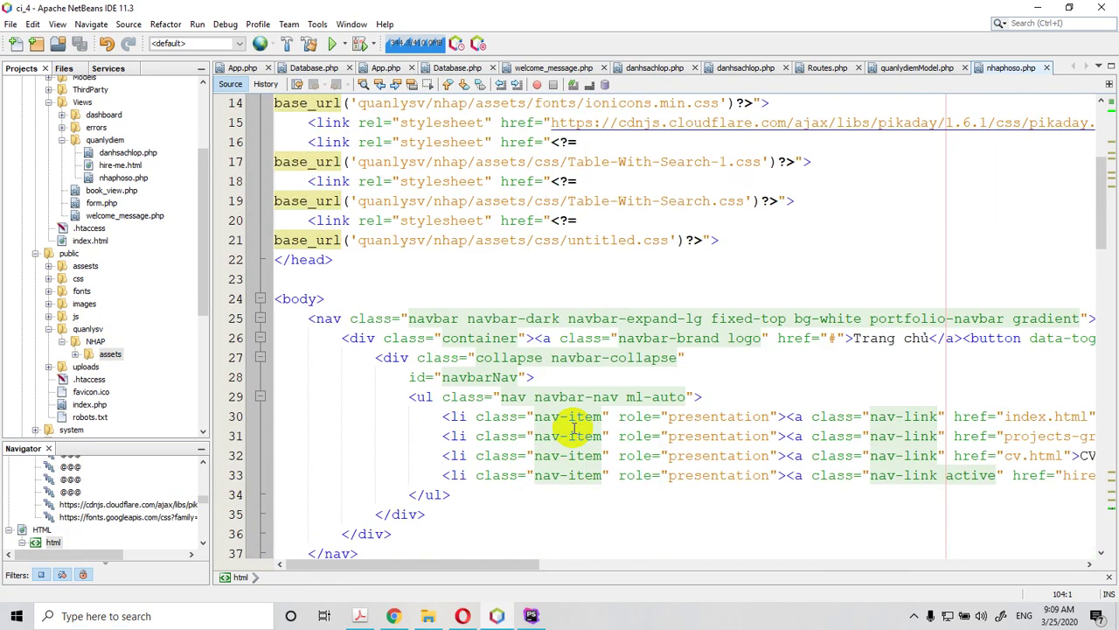
scroll(574, 427, down, 2)
scroll(573, 427, down, 3)
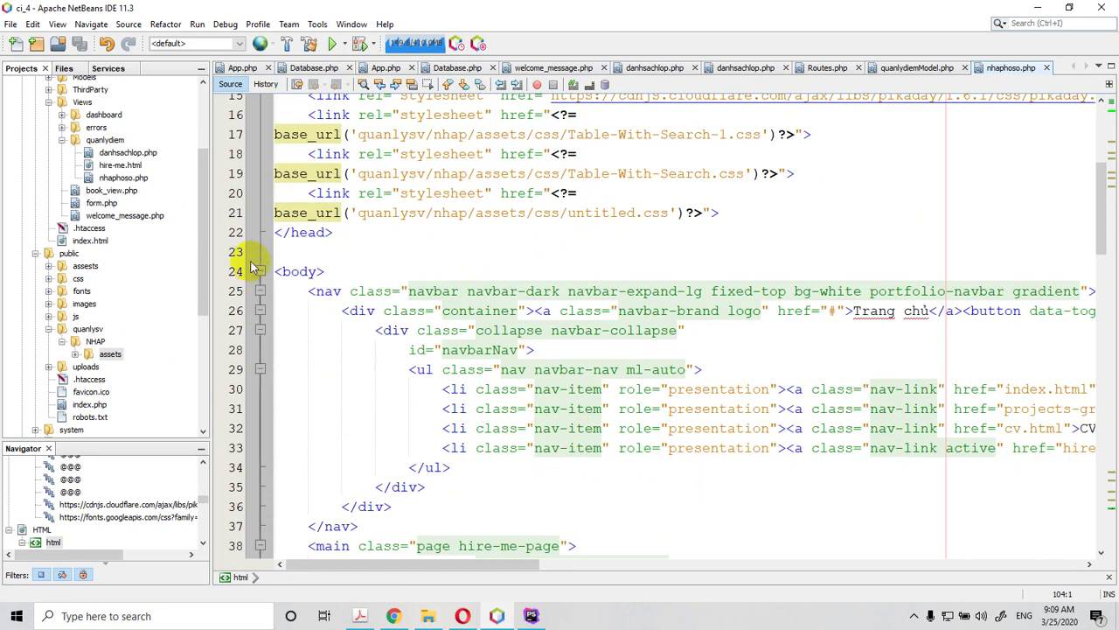
drag(202, 210, 194, 140)
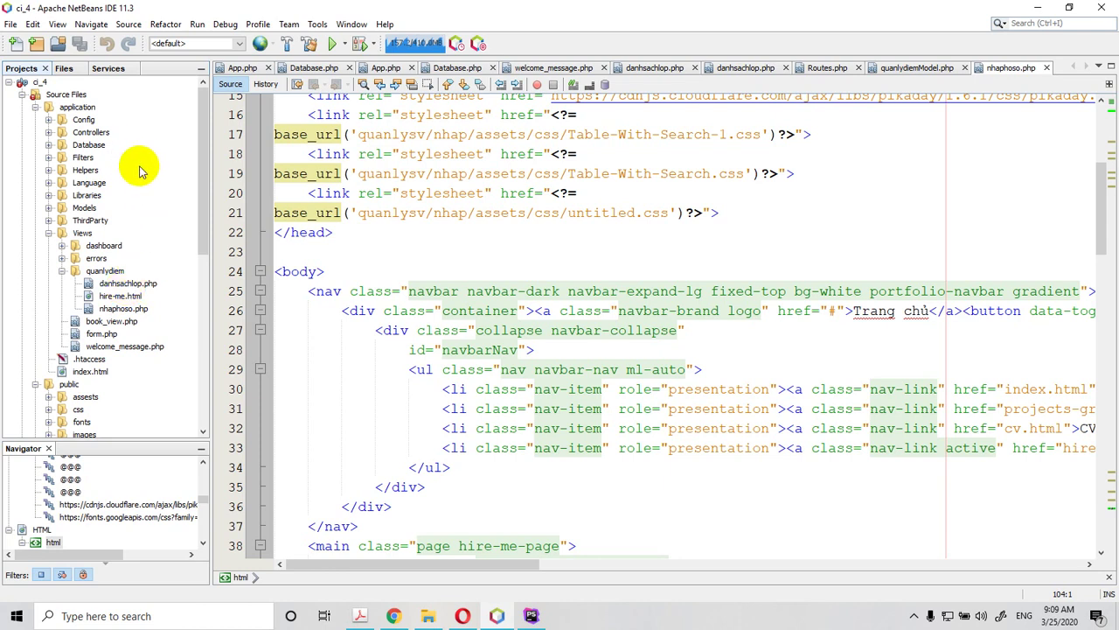
double_click(88, 133)
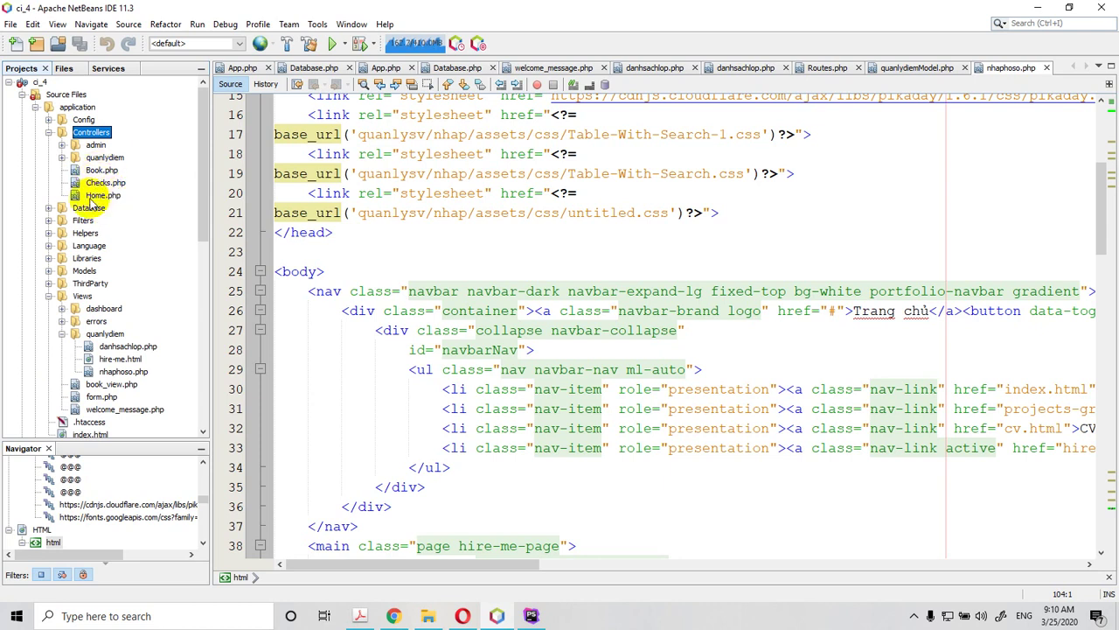
double_click(101, 157)
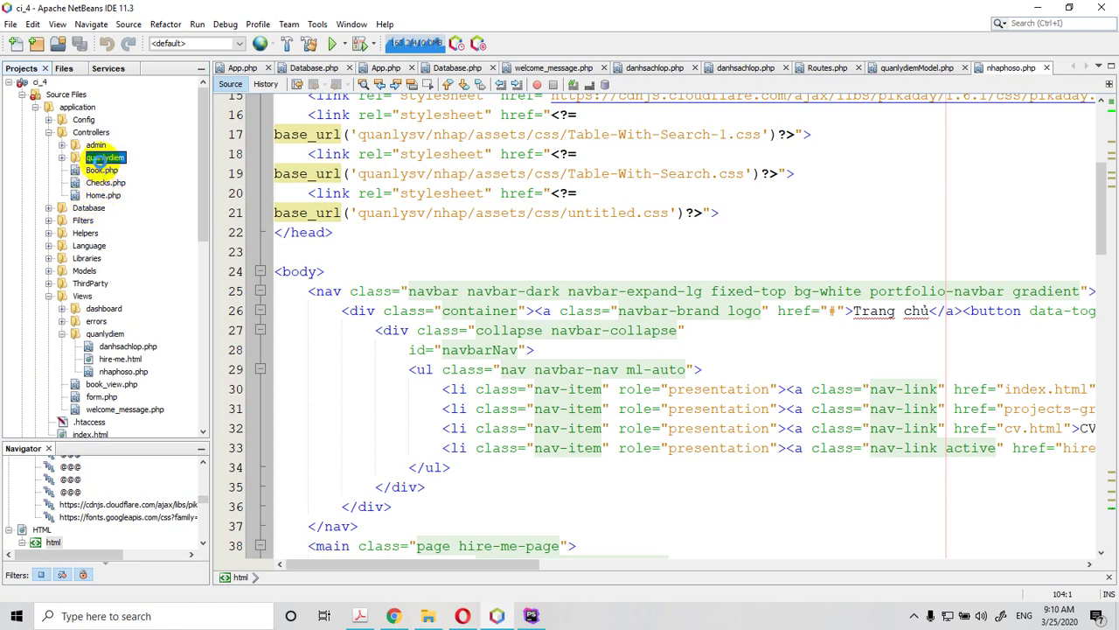
double_click(128, 169)
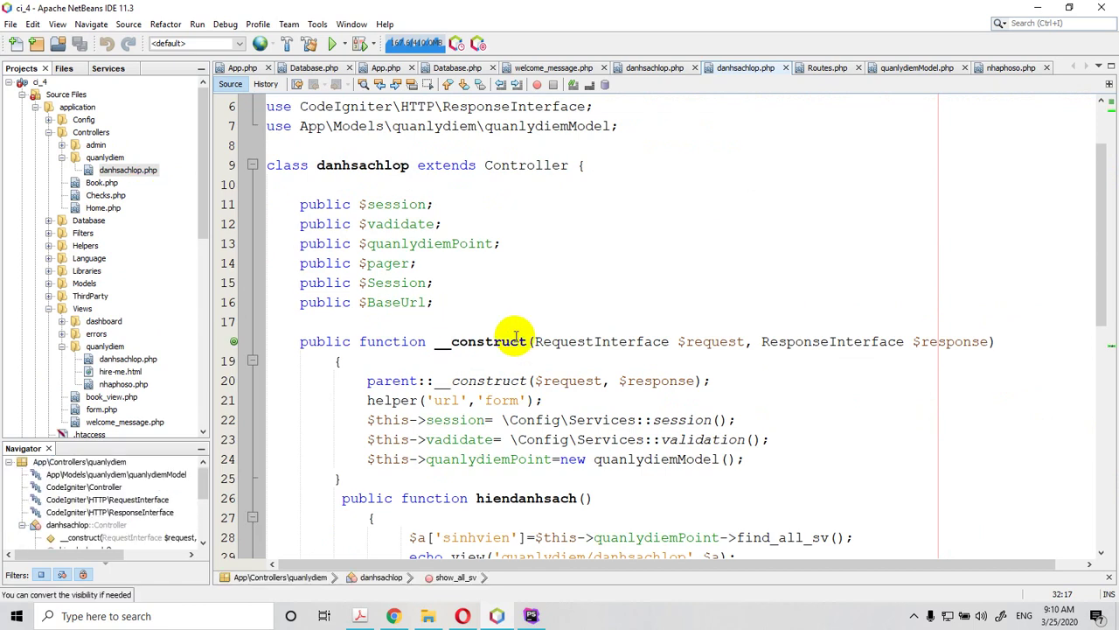
- Change the view loaded by hiendanhsach() to 'quanlydiem/nhaphoso' and save the controller
scroll(748, 363, down, 5)
scroll(751, 358, down, 3)
scroll(757, 354, up, 3)
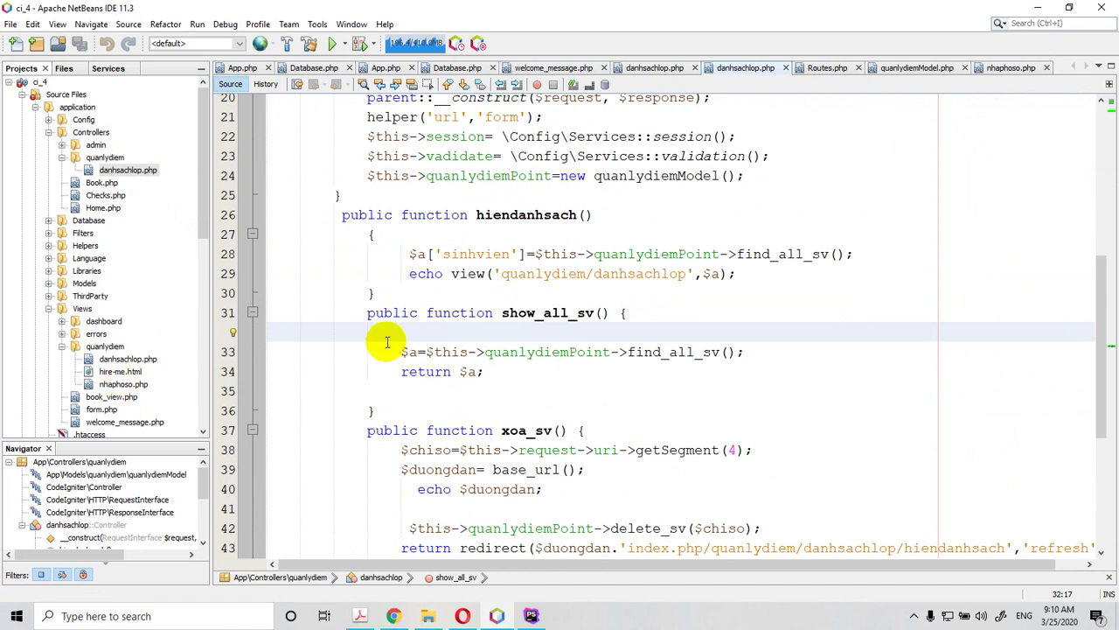
click(686, 273)
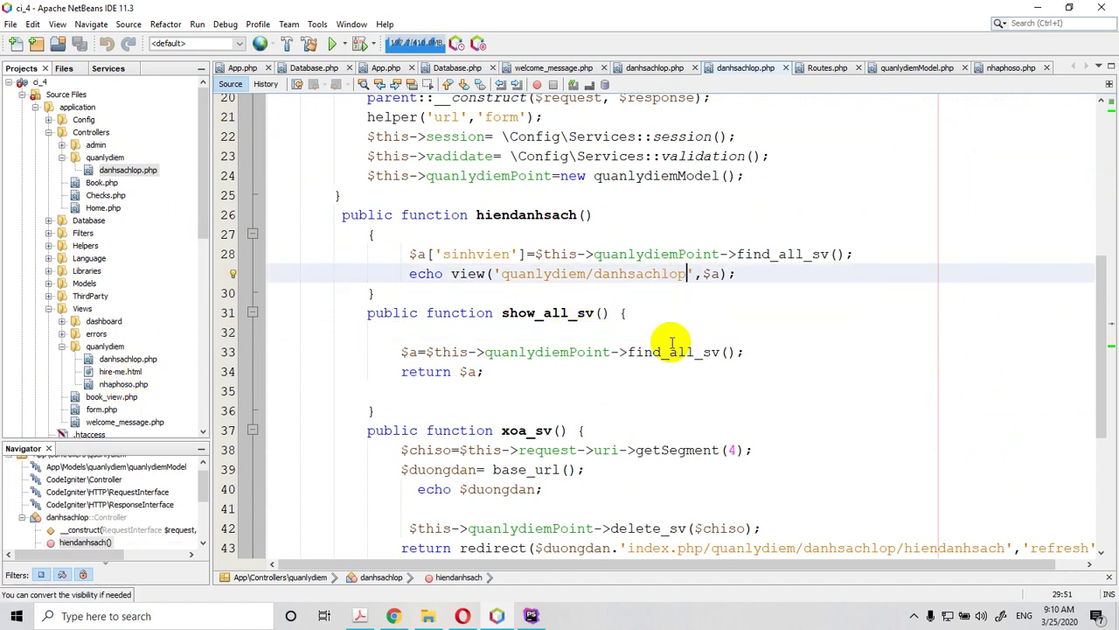
key(BackSpace)
key(BackSpace)
key(BackSpace)
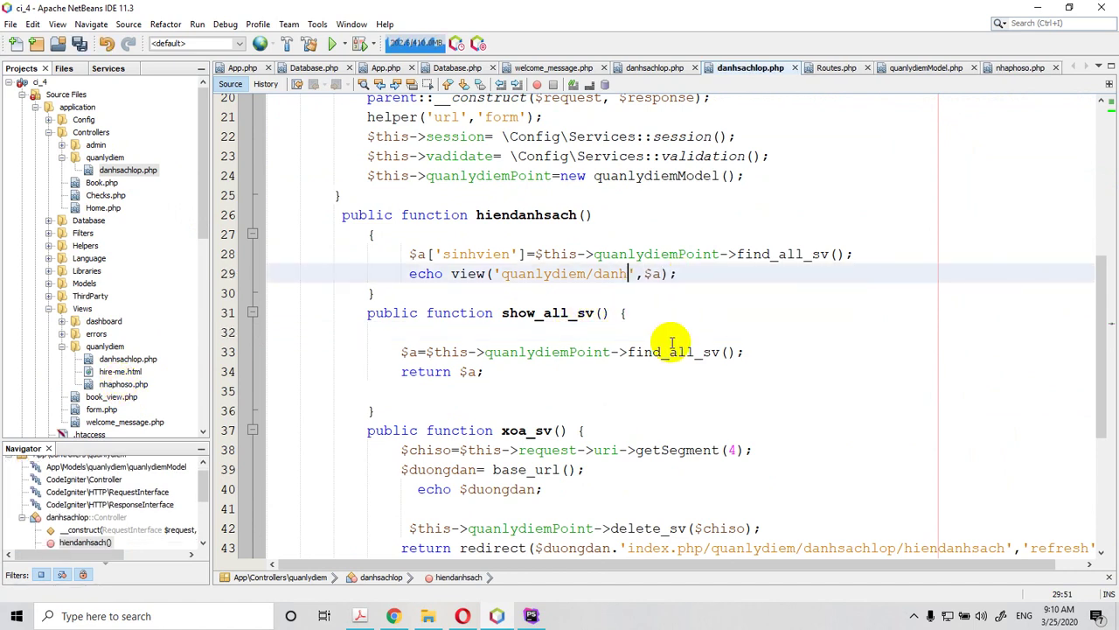
text(nhaphos)
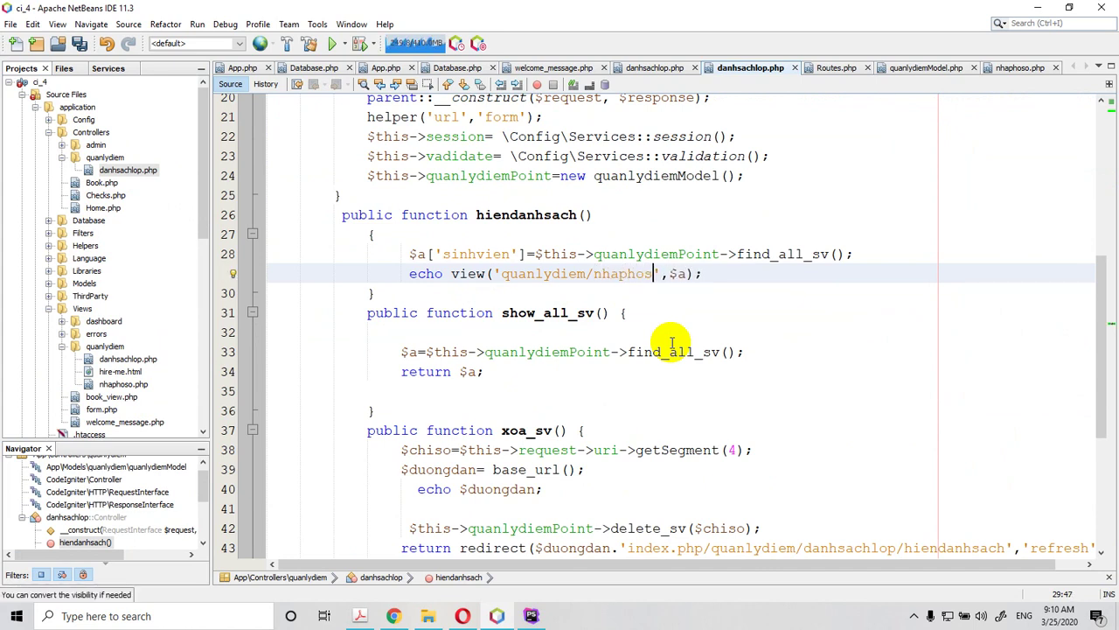
key(BackSpace)
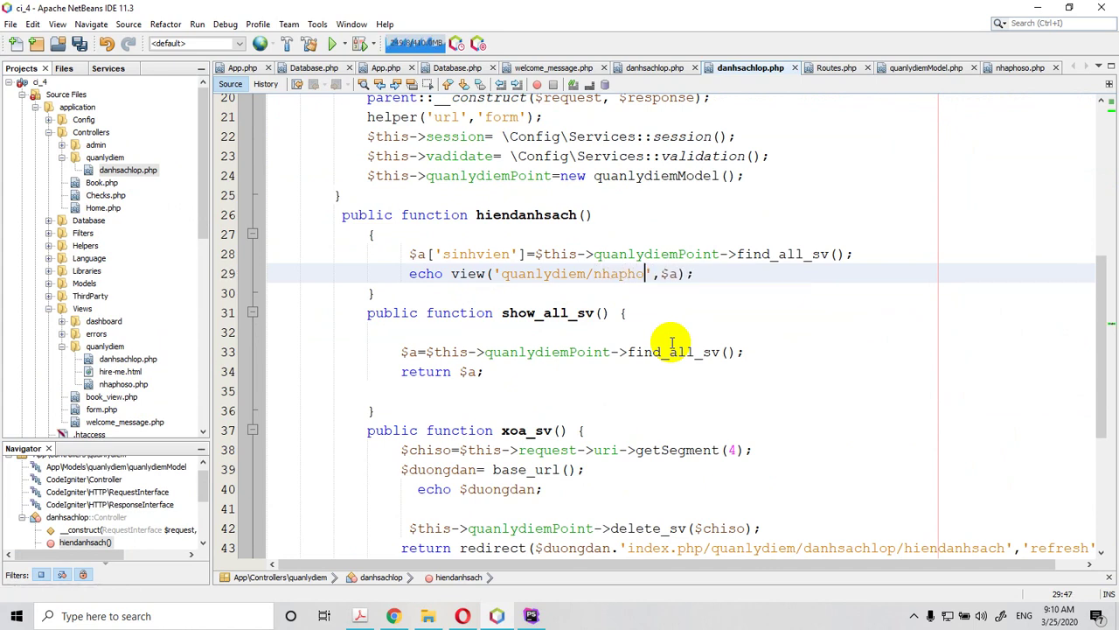
text(so)
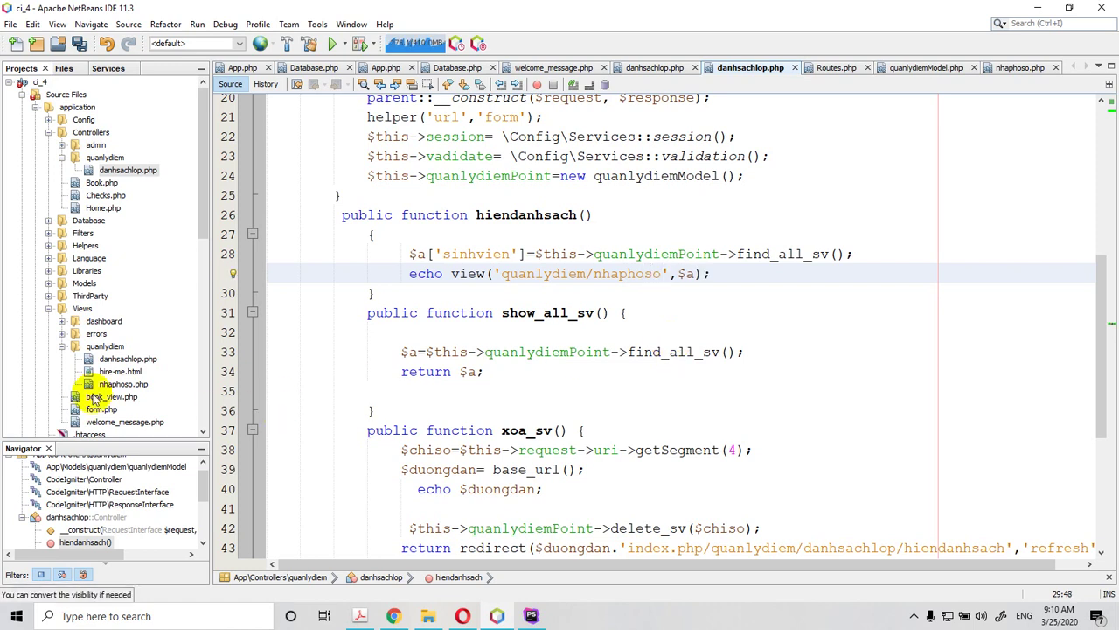
click(682, 302)
key(ctrl+s)
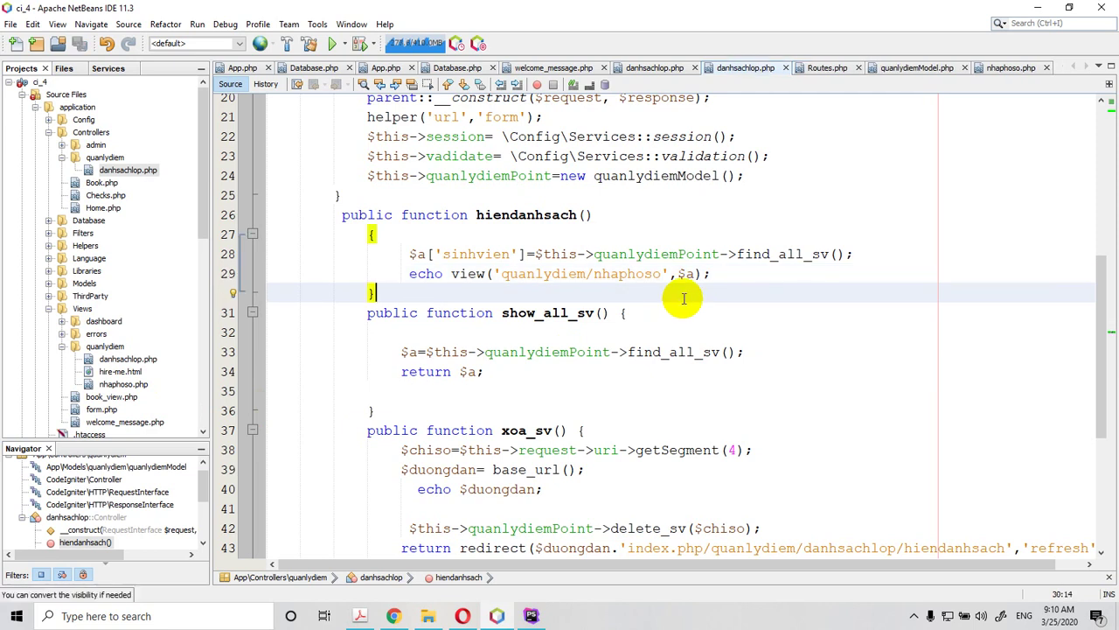
scroll(684, 299, down, 2)
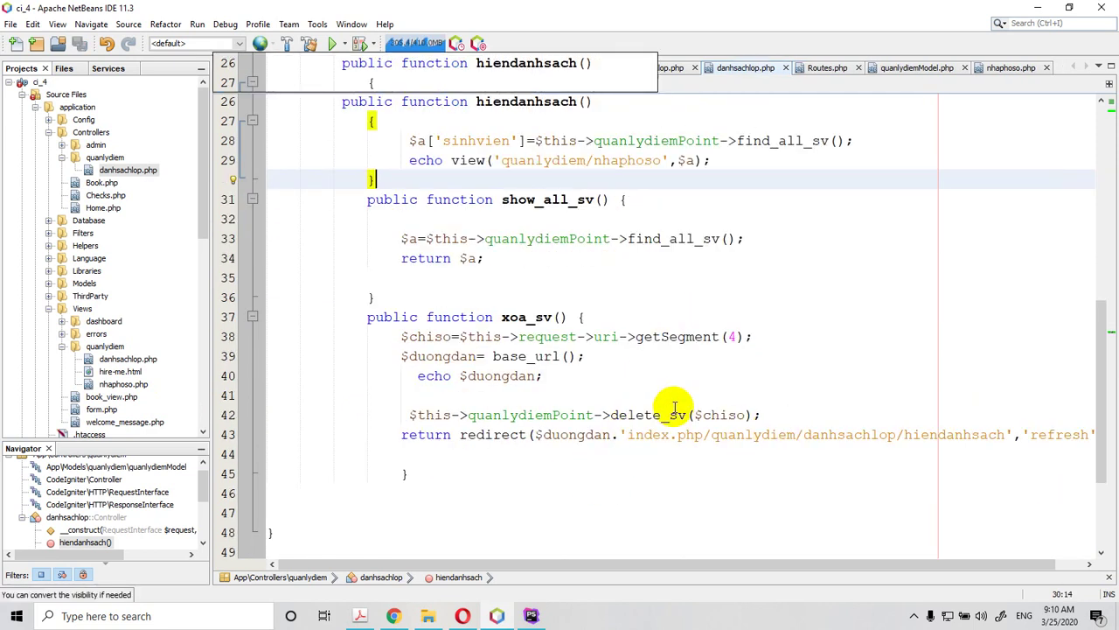
scroll(612, 363, up, 2)
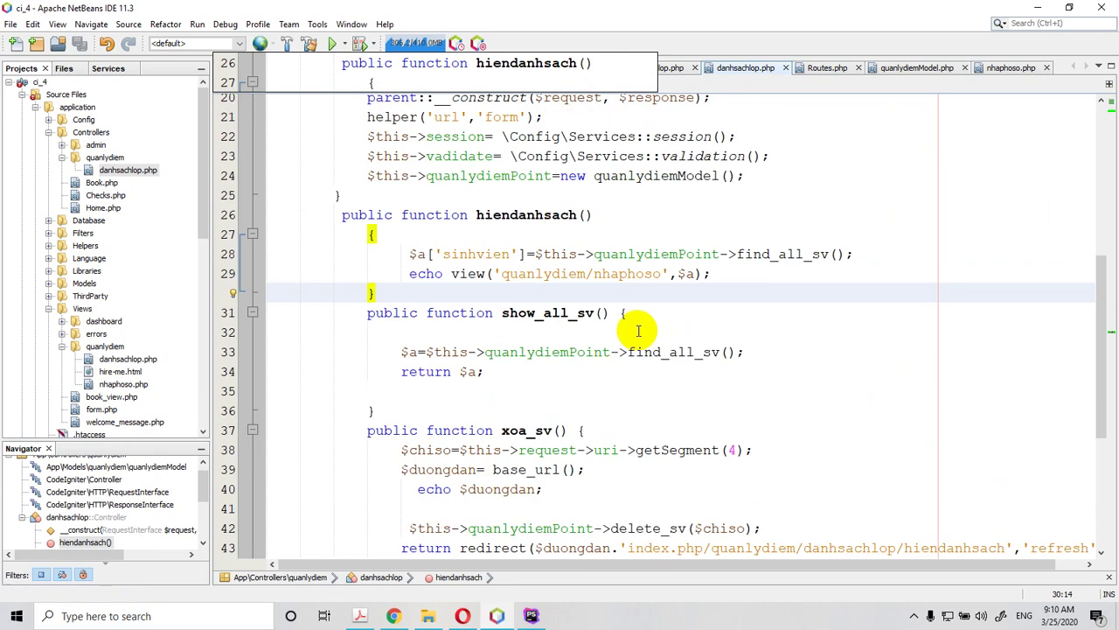
click(636, 281)
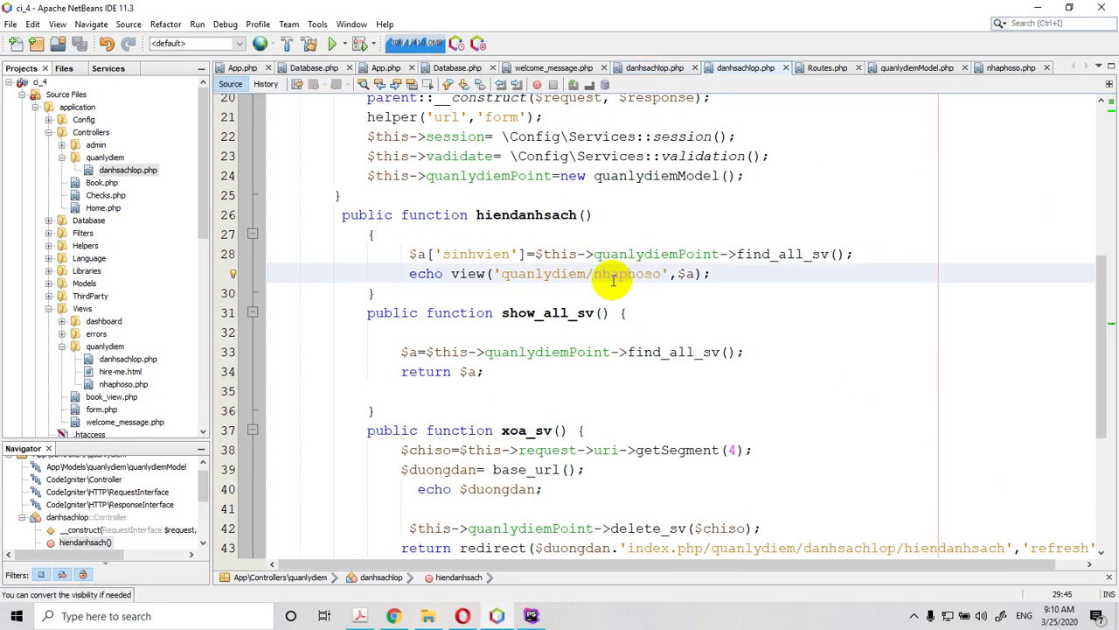
scroll(616, 298, down, 1)
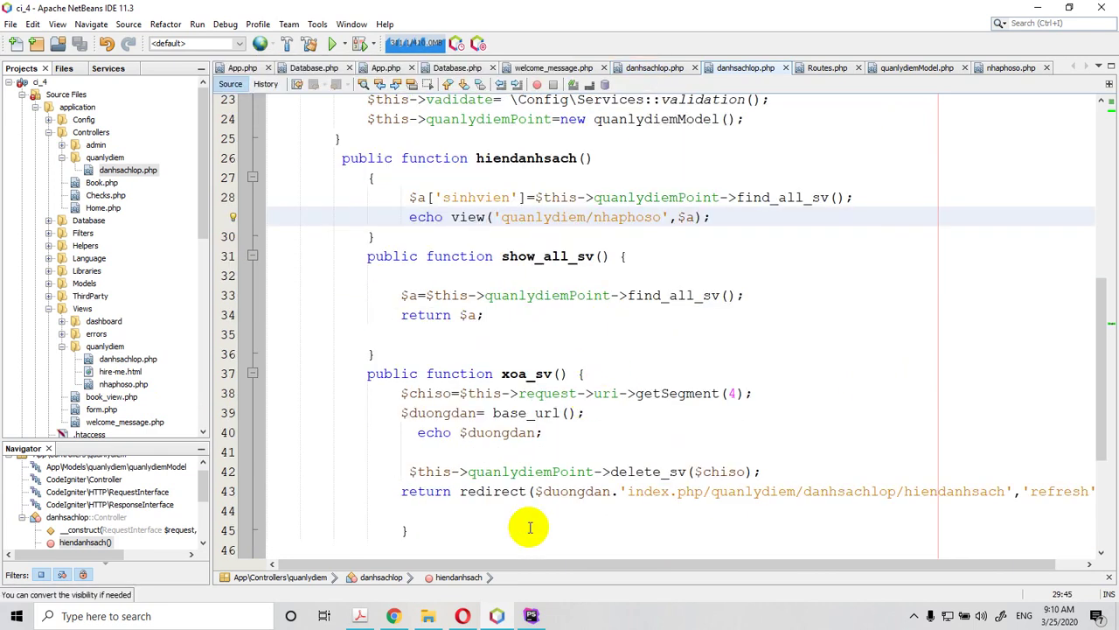
- Switch to Chrome and load localhost/quanlydiem/public/index.php/quanlydiem/danhsachlop/hiendanhsach in the YouTube tab
click(392, 615)
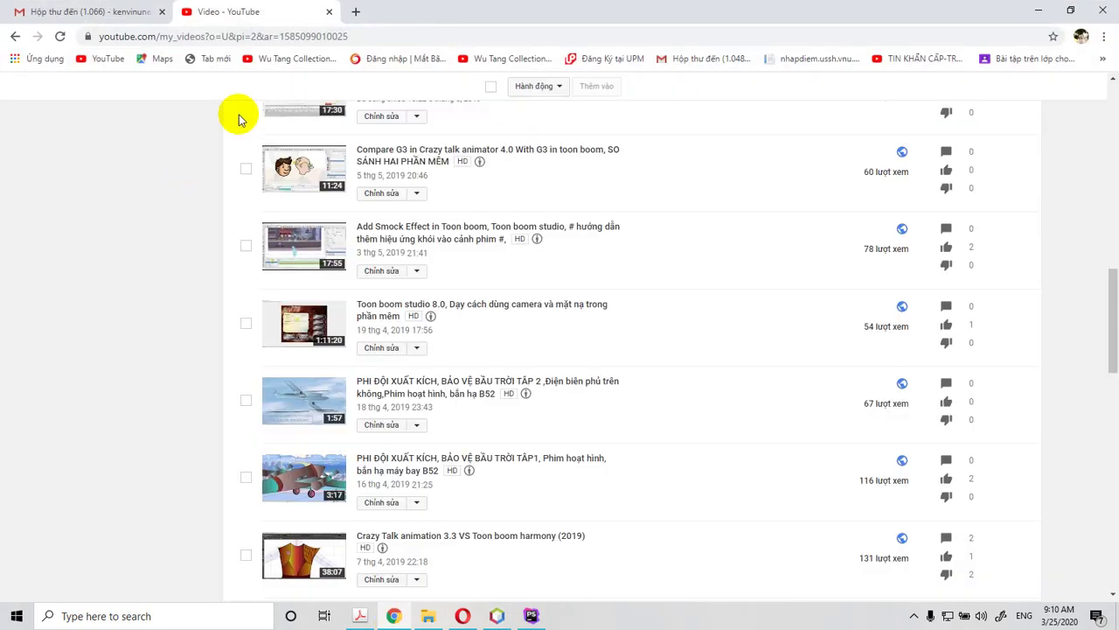
click(296, 36)
key(BackSpace)
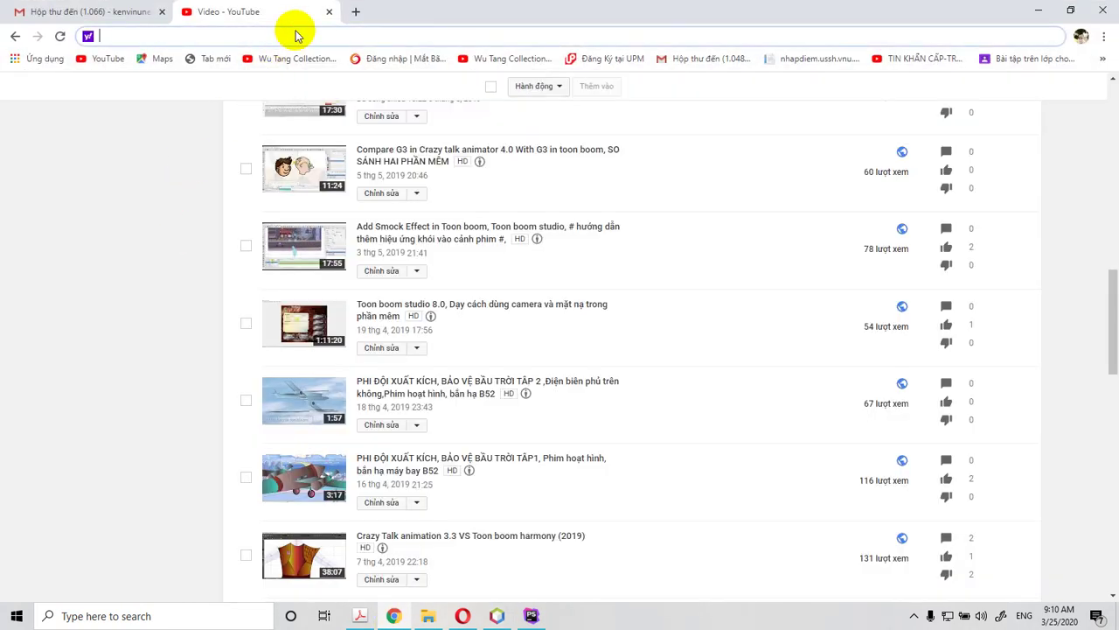
text(localhost/website/public/)
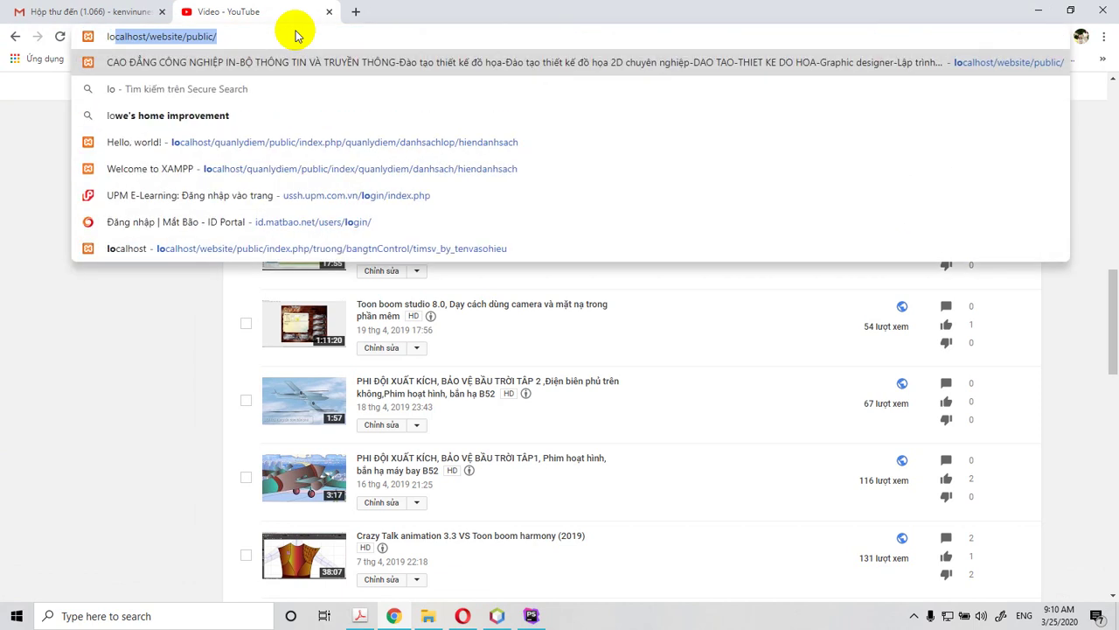
click(312, 148)
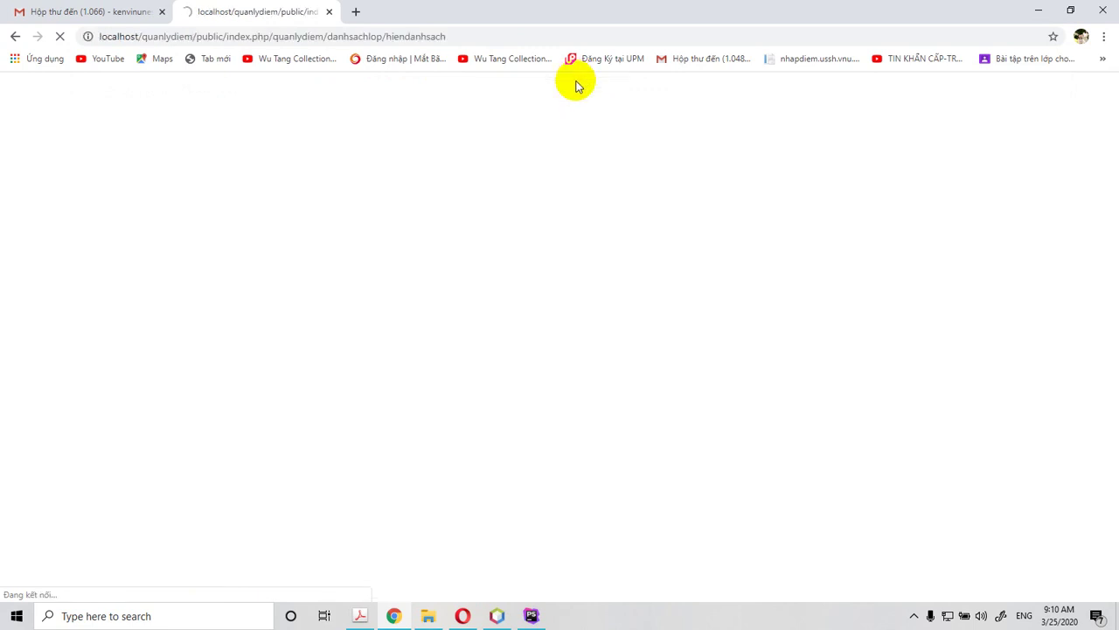
- Launch the XAMPP Control Panel from the desktop and start the Apache and MySQL modules
click(1039, 10)
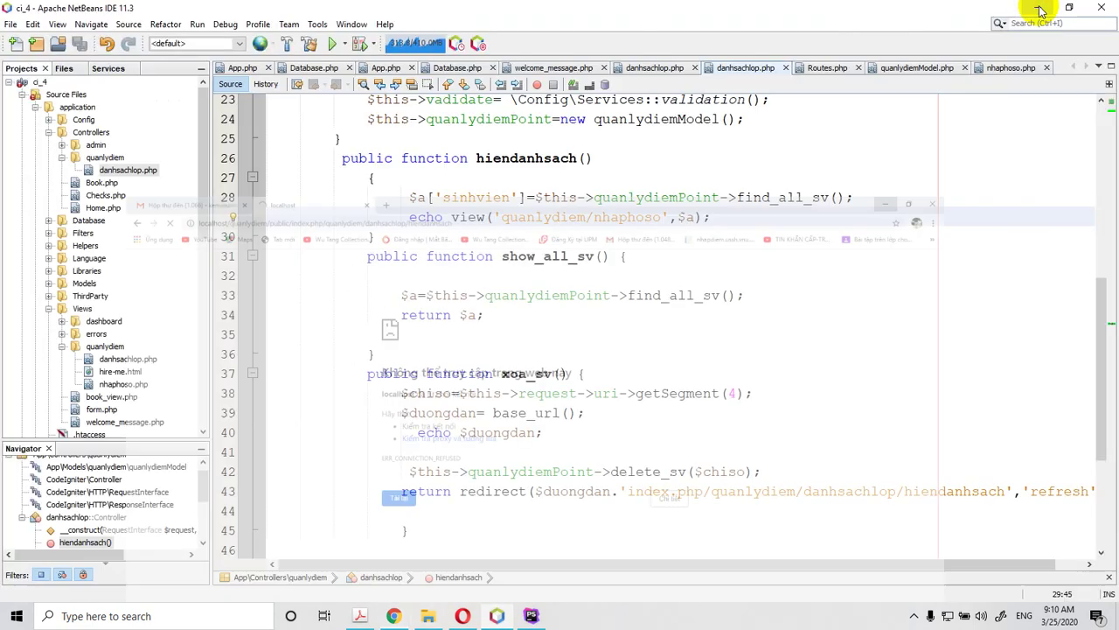
click(1029, 8)
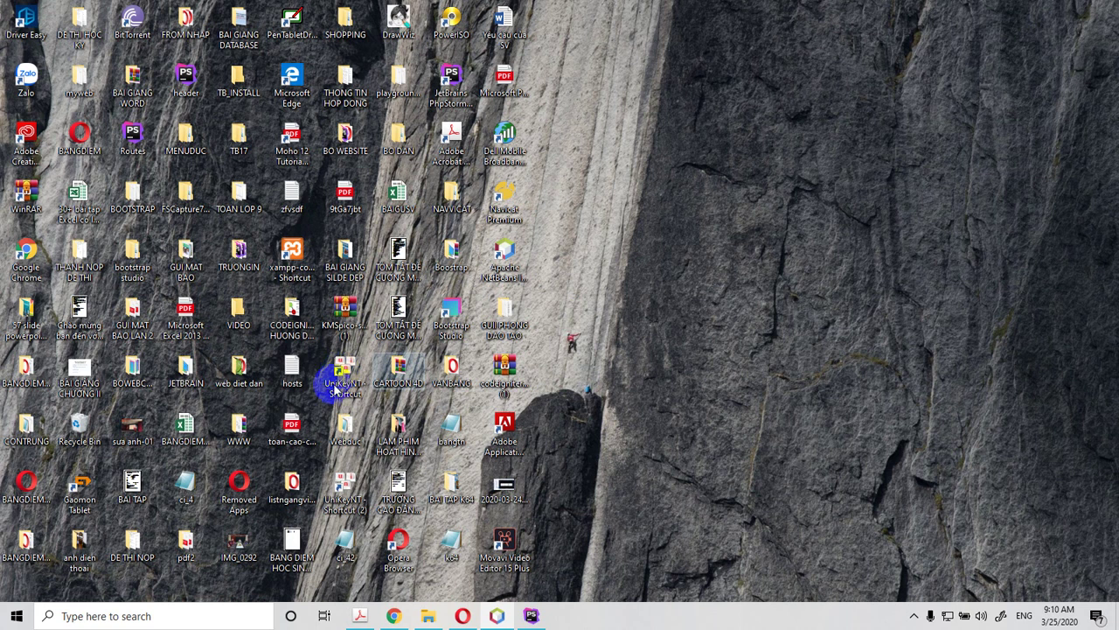
click(295, 249)
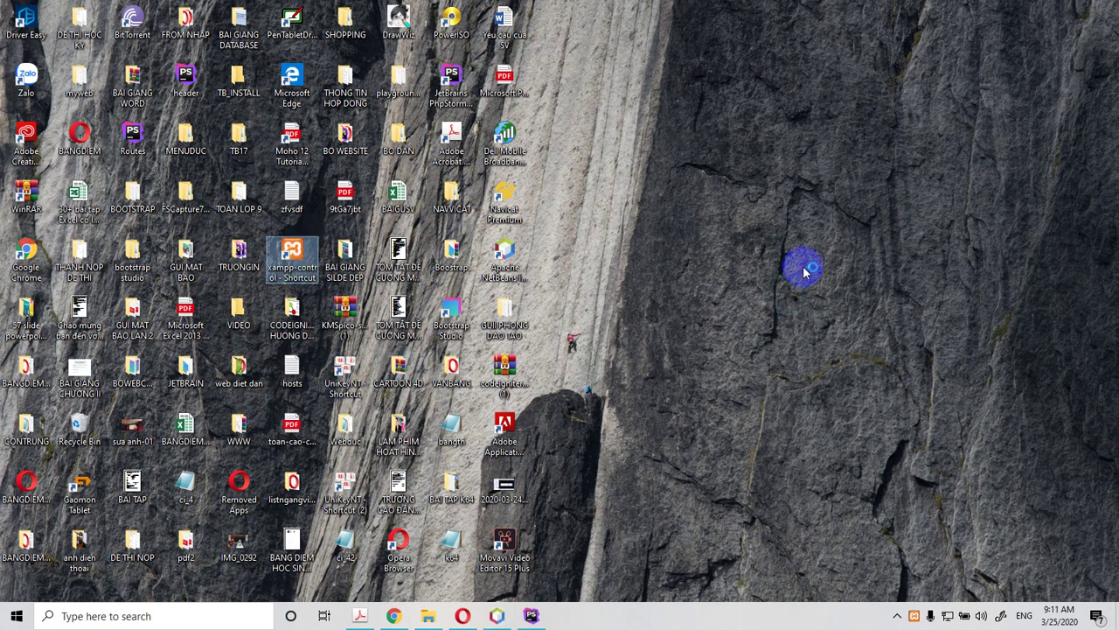
click(818, 181)
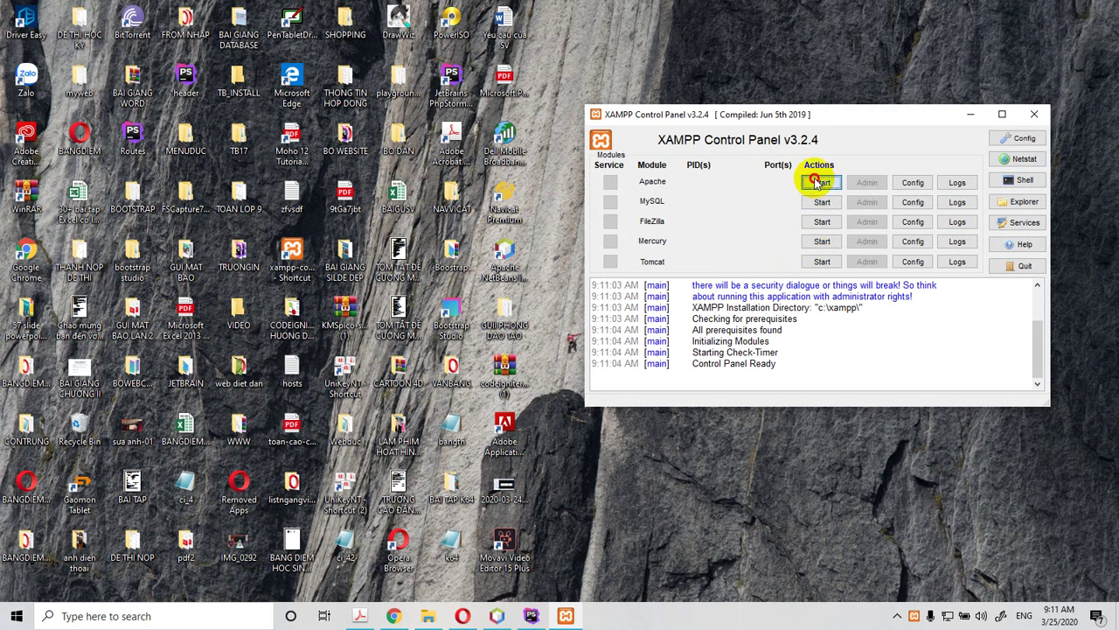
click(822, 201)
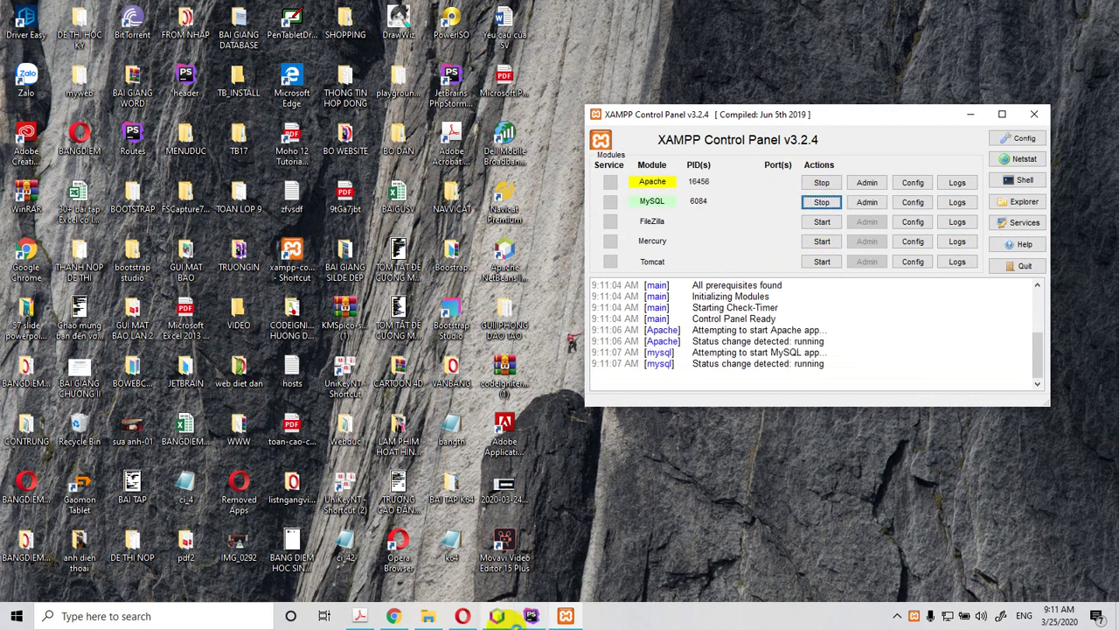
click(465, 616)
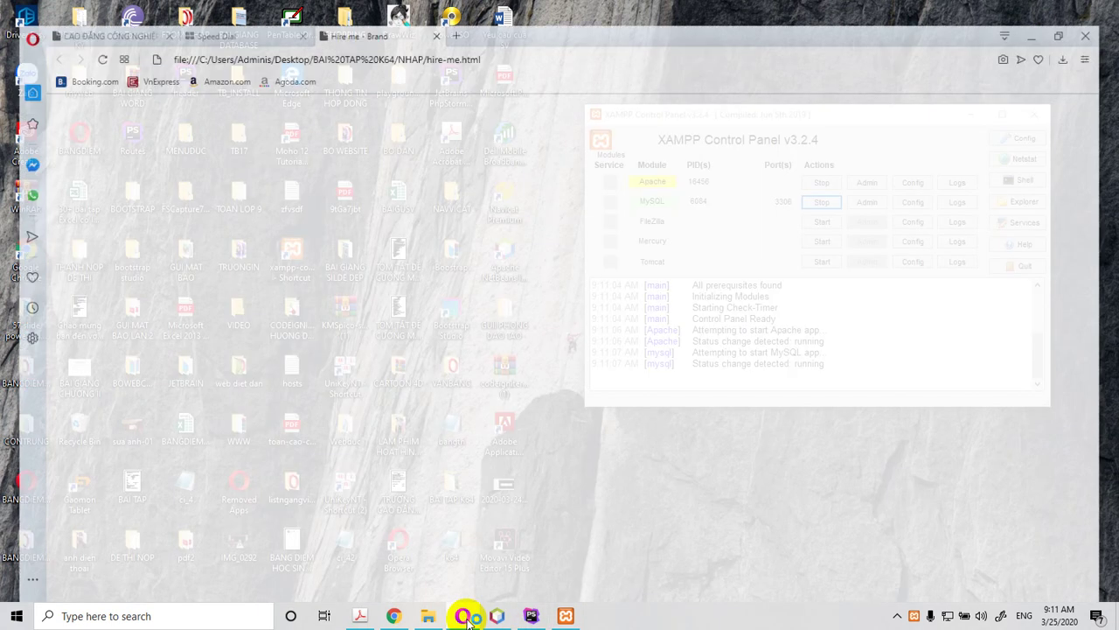
click(320, 38)
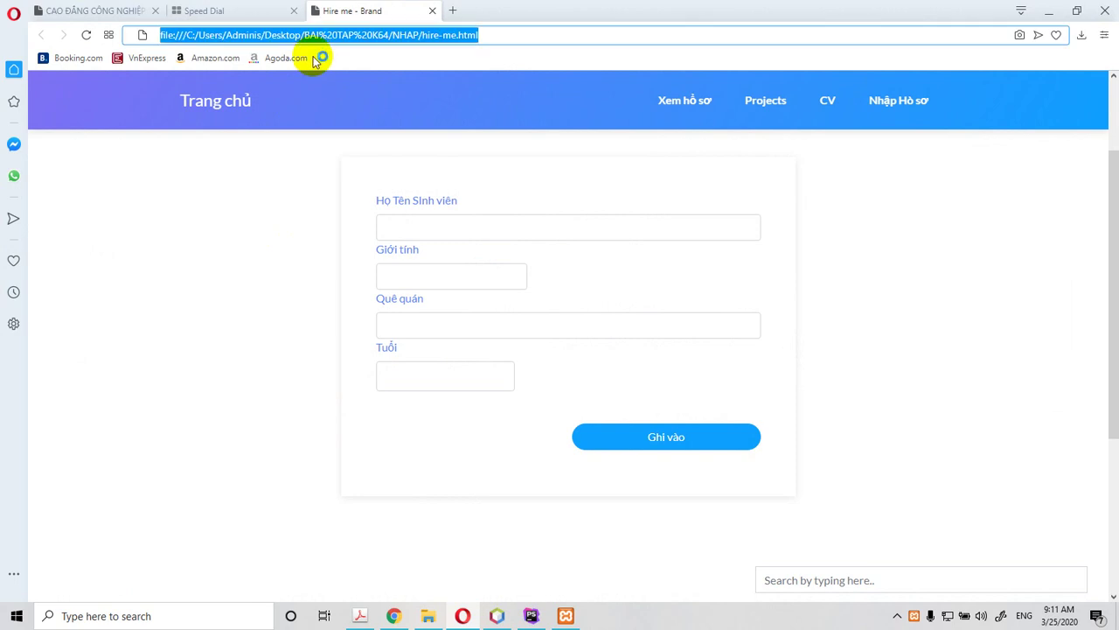
key(BackSpace)
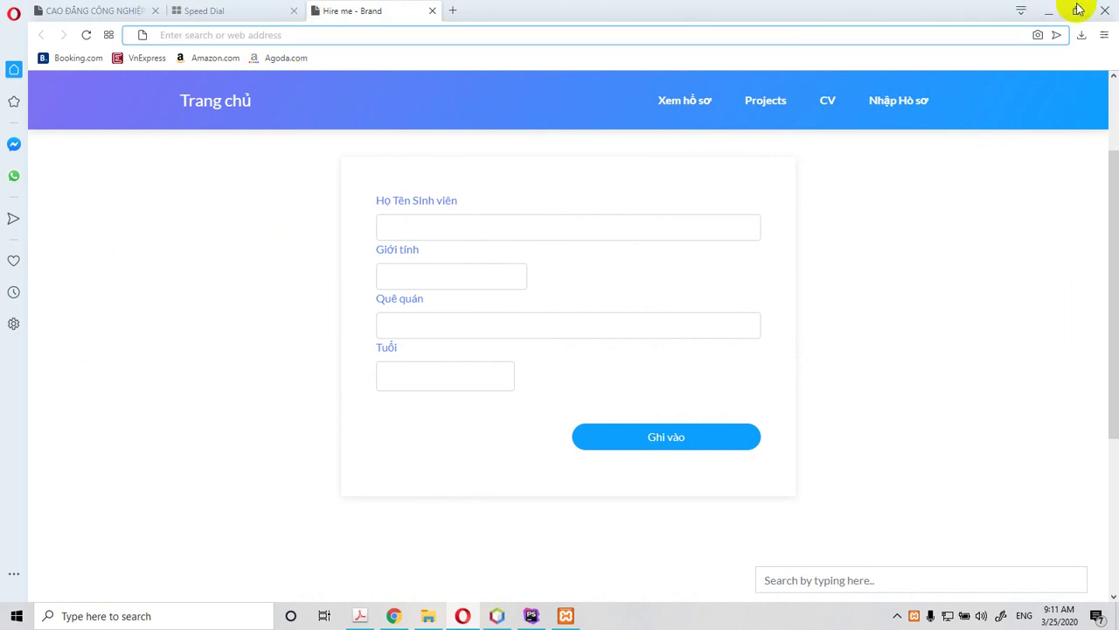
text(lo)
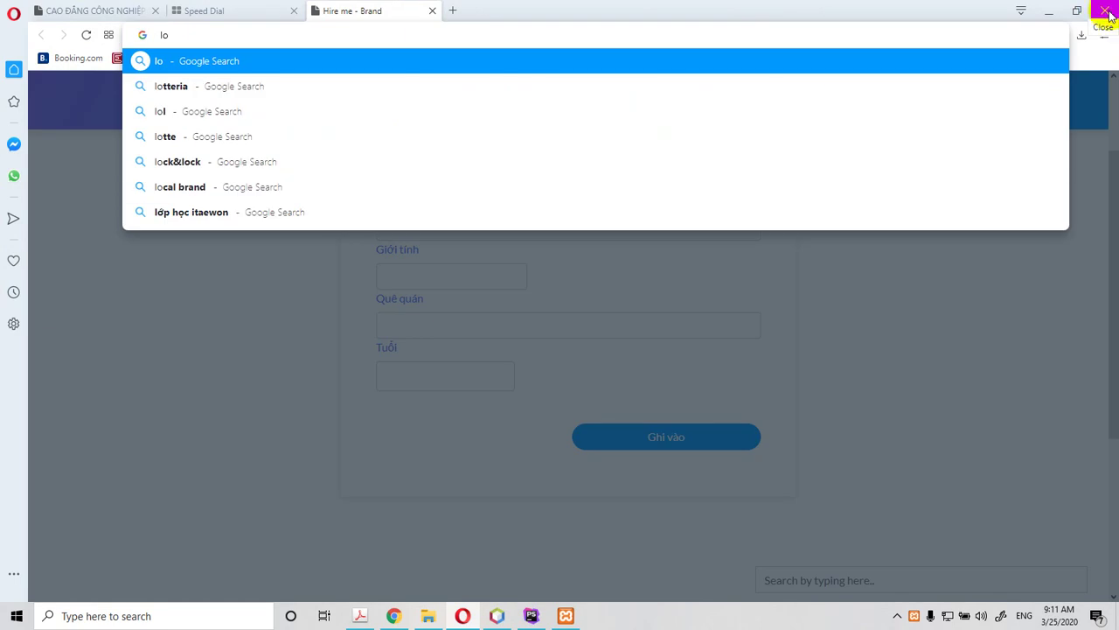
click(1109, 13)
click(636, 341)
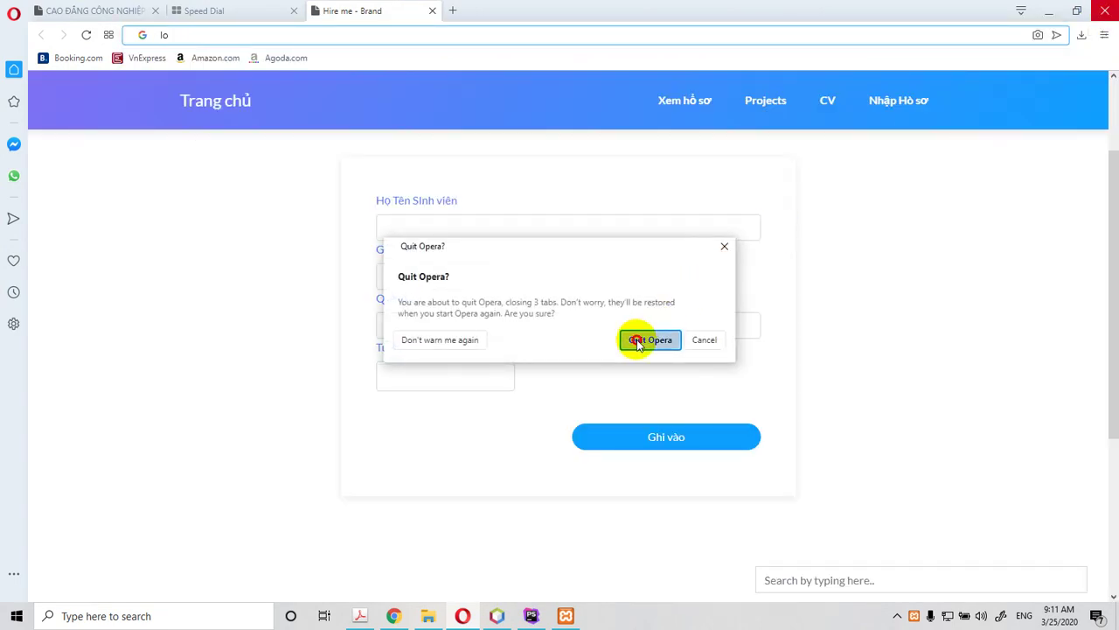
- Switch back to Chrome and load the quanlydiem/danhsachlop/hiendanhsach address again
click(386, 617)
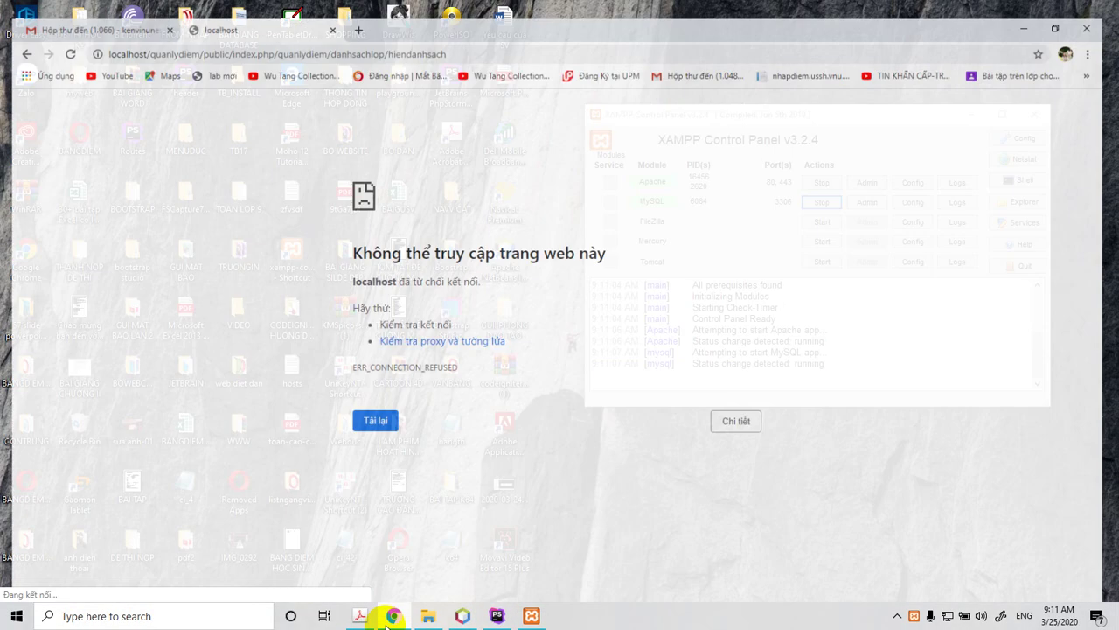
click(488, 36)
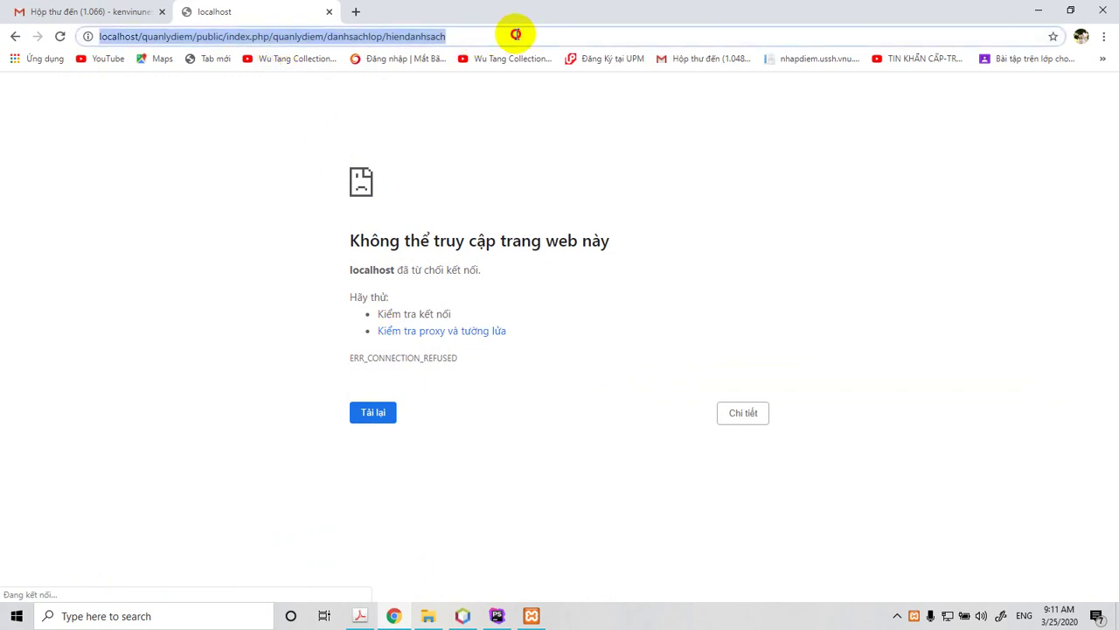
click(516, 34)
key(Return)
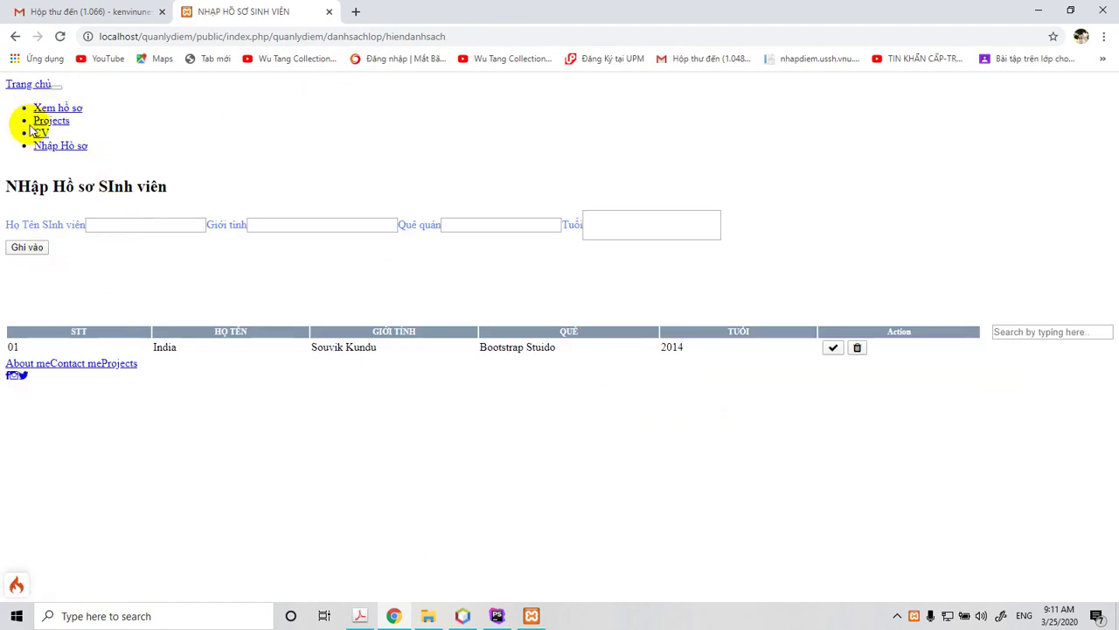
- Check the Họ Tên, Giới tính, Quê quán and Tuổi fields on the loaded student form
click(451, 414)
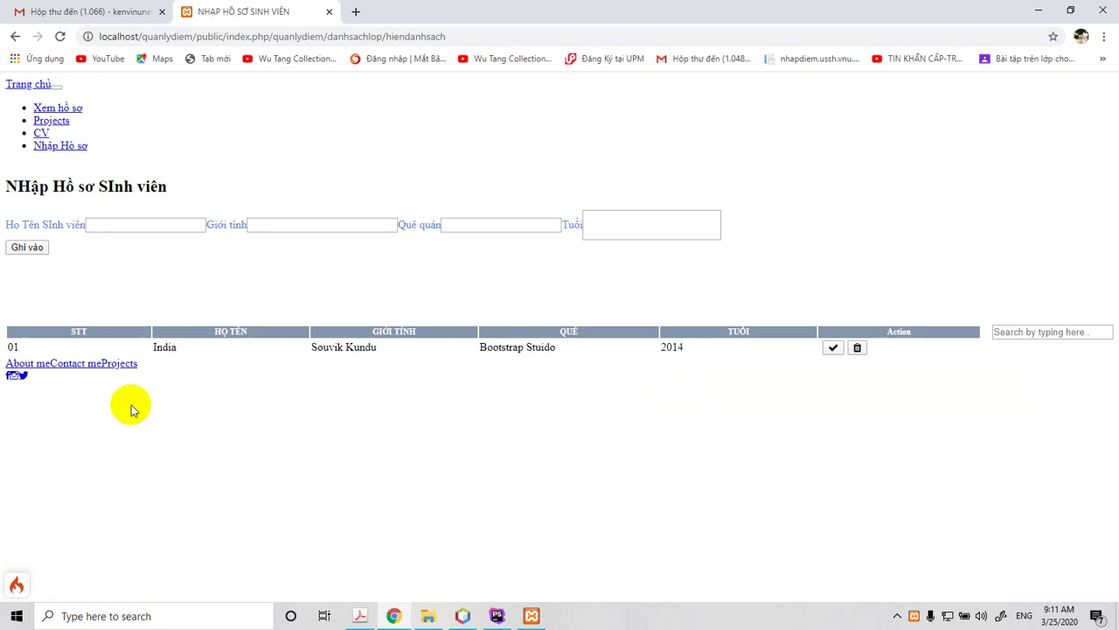
click(118, 231)
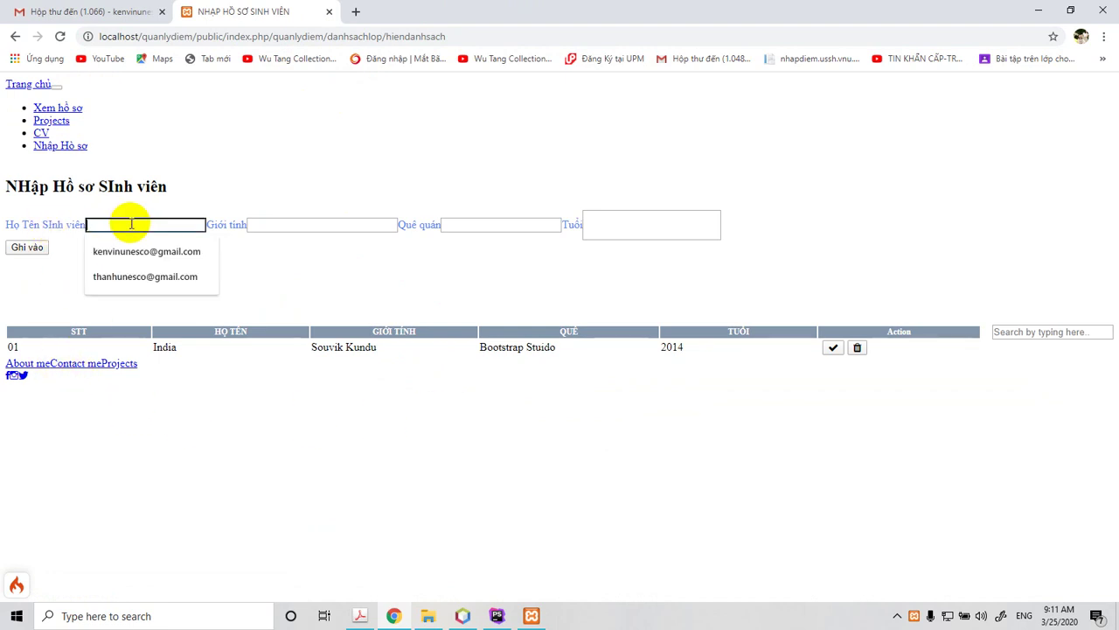
click(280, 224)
click(470, 220)
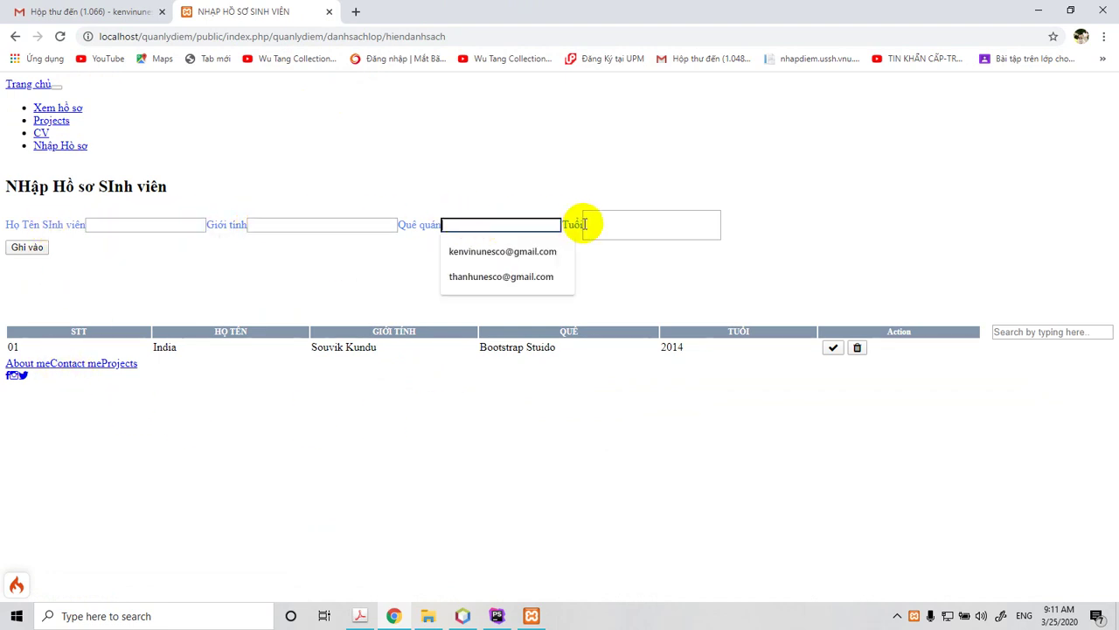
click(629, 223)
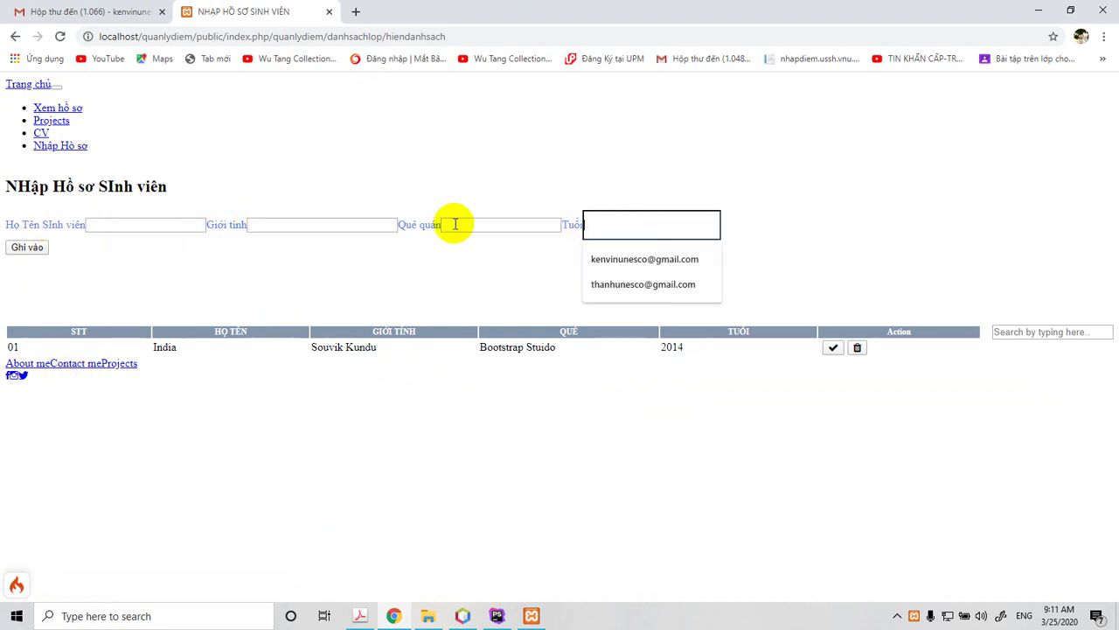
- Switch to NetBeans and open the nhaphoso.php view at the stylesheet links in its head section
click(495, 616)
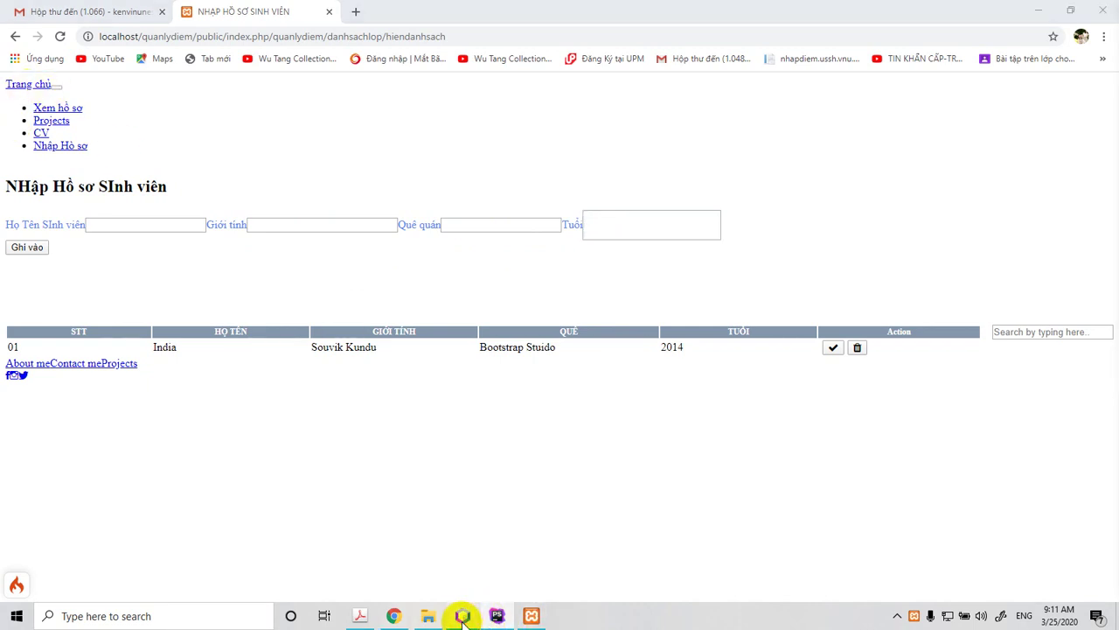
click(463, 616)
scroll(612, 339, up, 4)
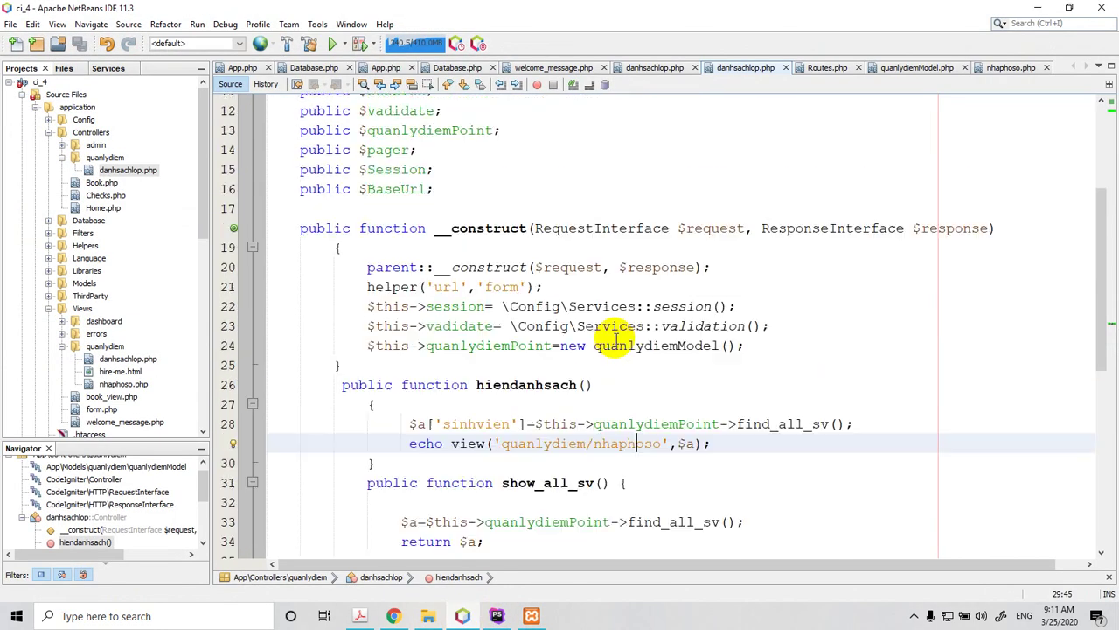
double_click(122, 384)
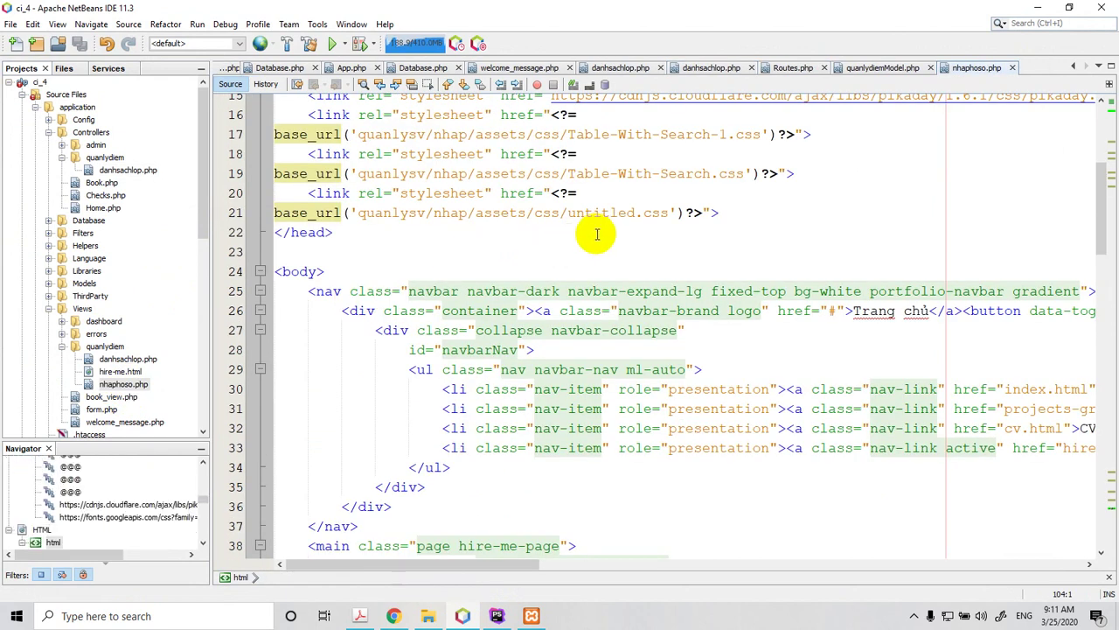
click(670, 232)
scroll(674, 244, up, 4)
scroll(674, 244, up, 1)
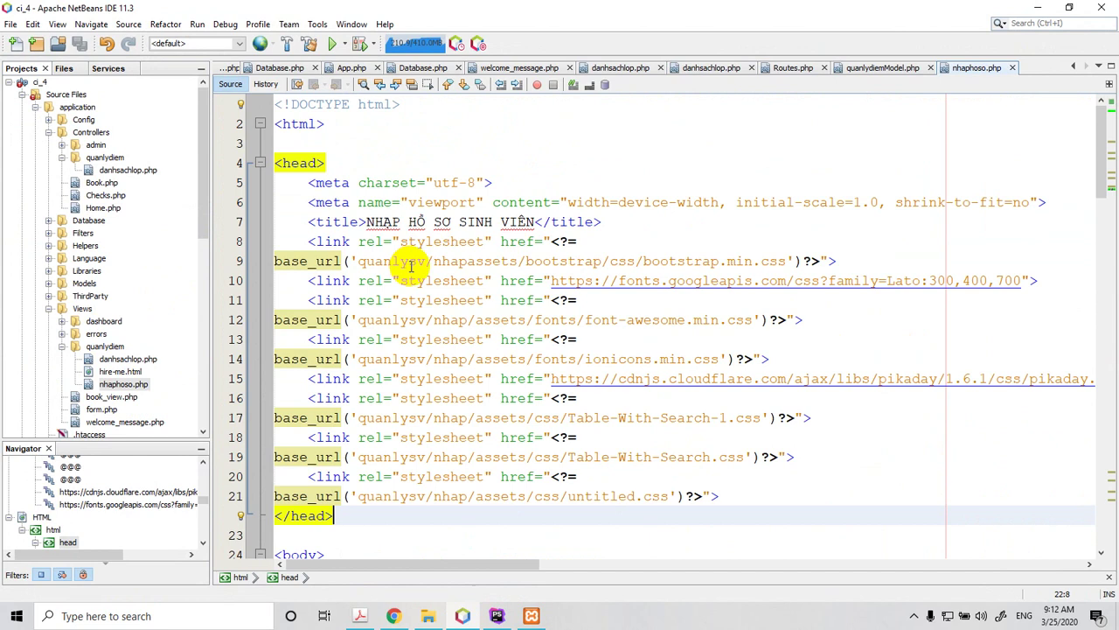
- Check the public/quanlysv folder, correct the Bootstrap stylesheet path to 'quanlysv/nhap/assets/bootstrap/css/bootstrap.min.css' and save nhaphoso.php
drag(200, 212, 202, 339)
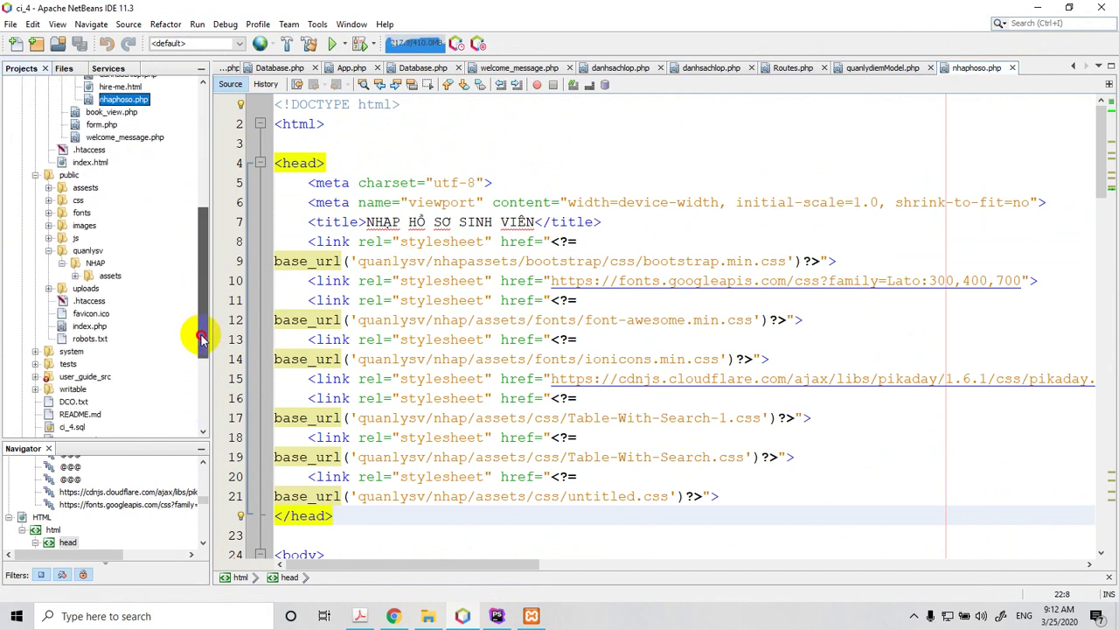
click(88, 251)
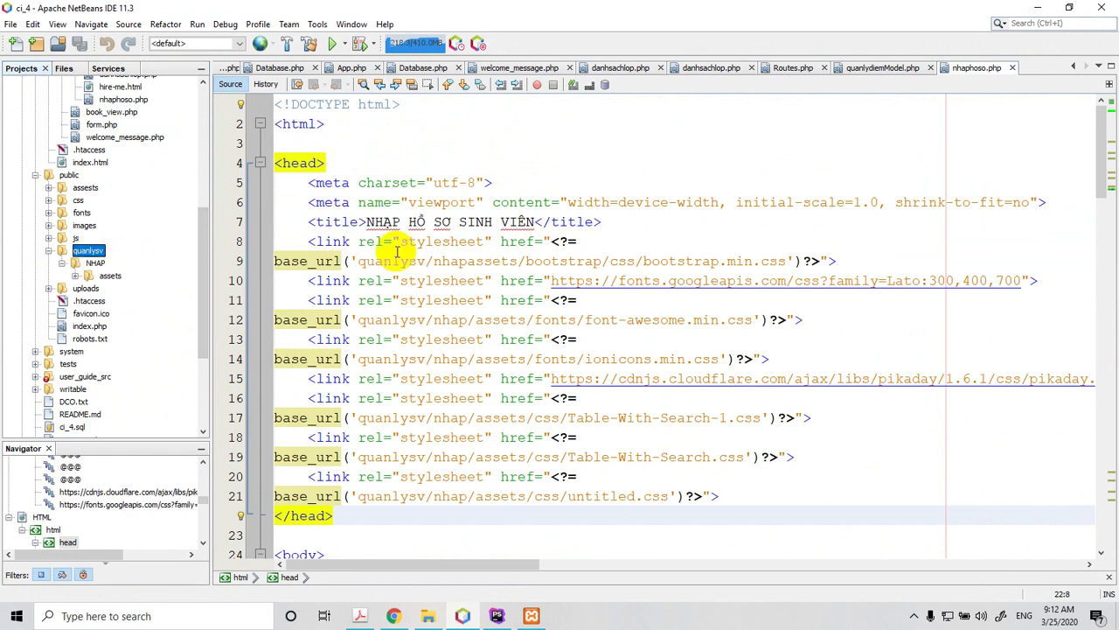
click(469, 261)
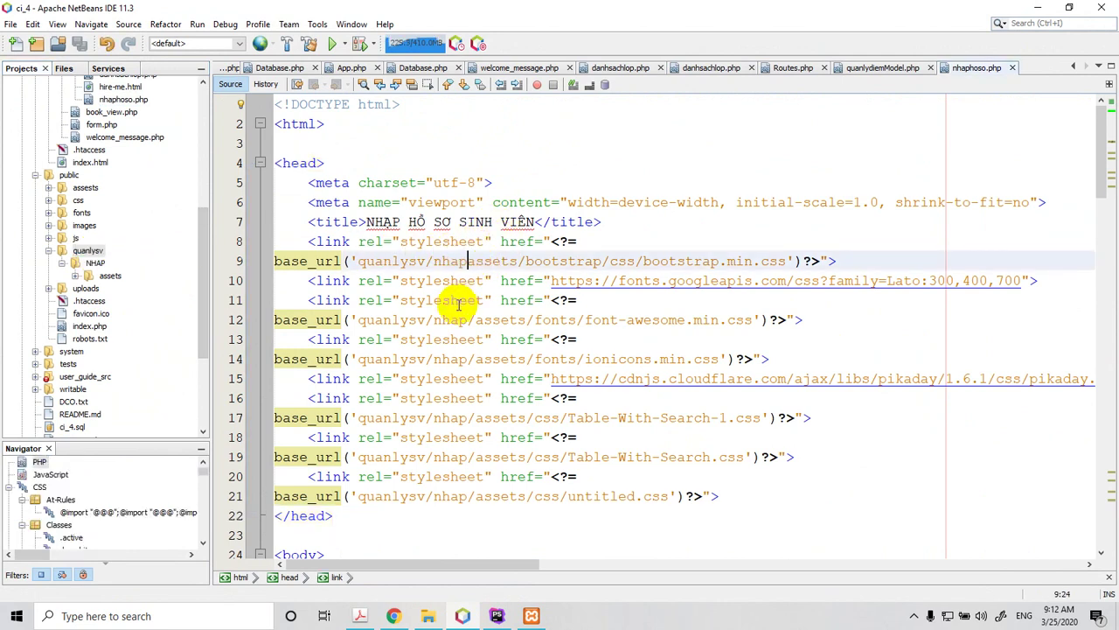
text(/)
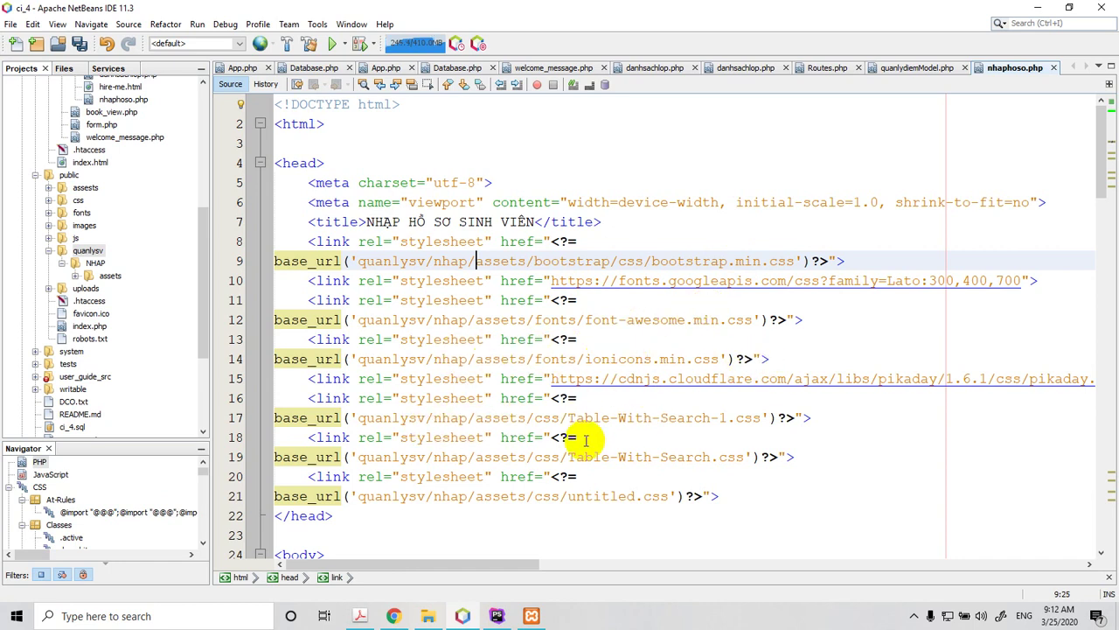
click(790, 496)
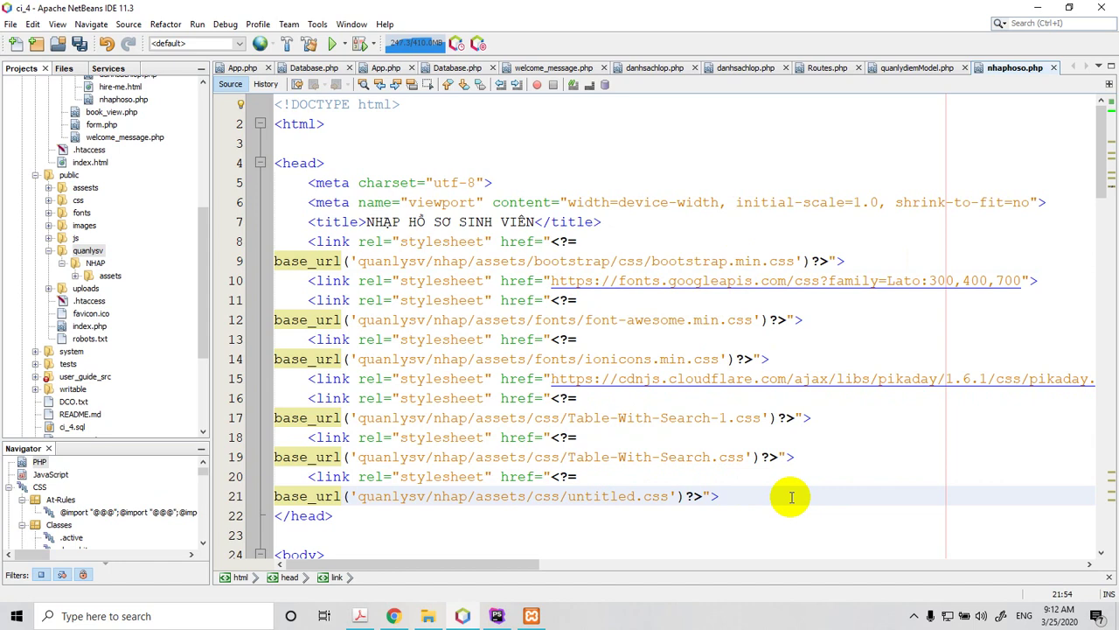
key(ctrl+s)
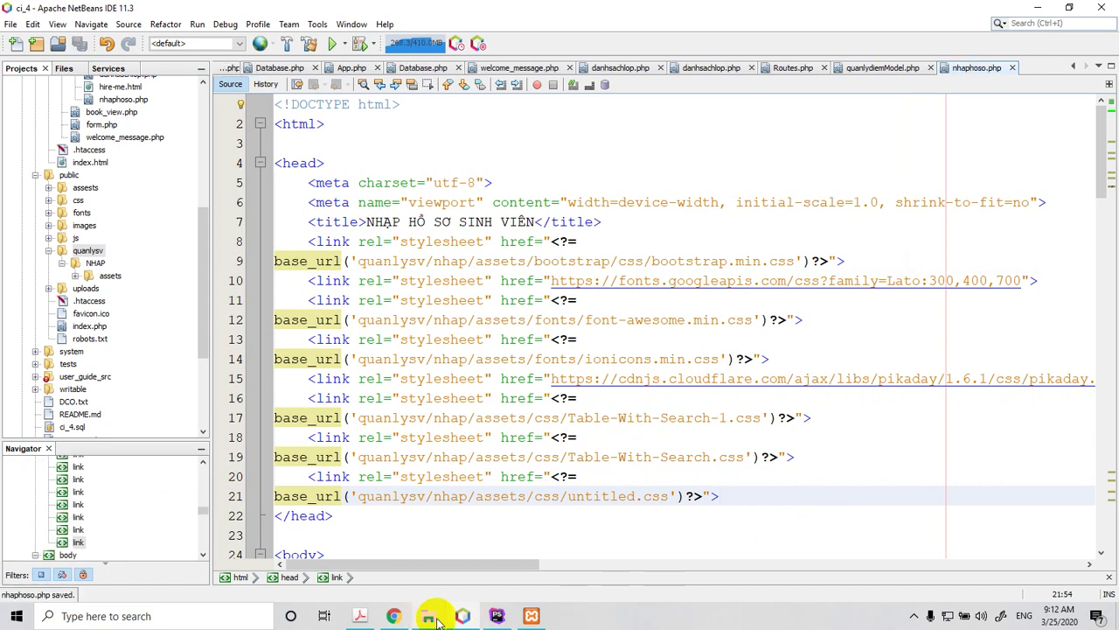
- Switch to Chrome, reload the hiendanhsach page and review the student form and the table below it
click(390, 616)
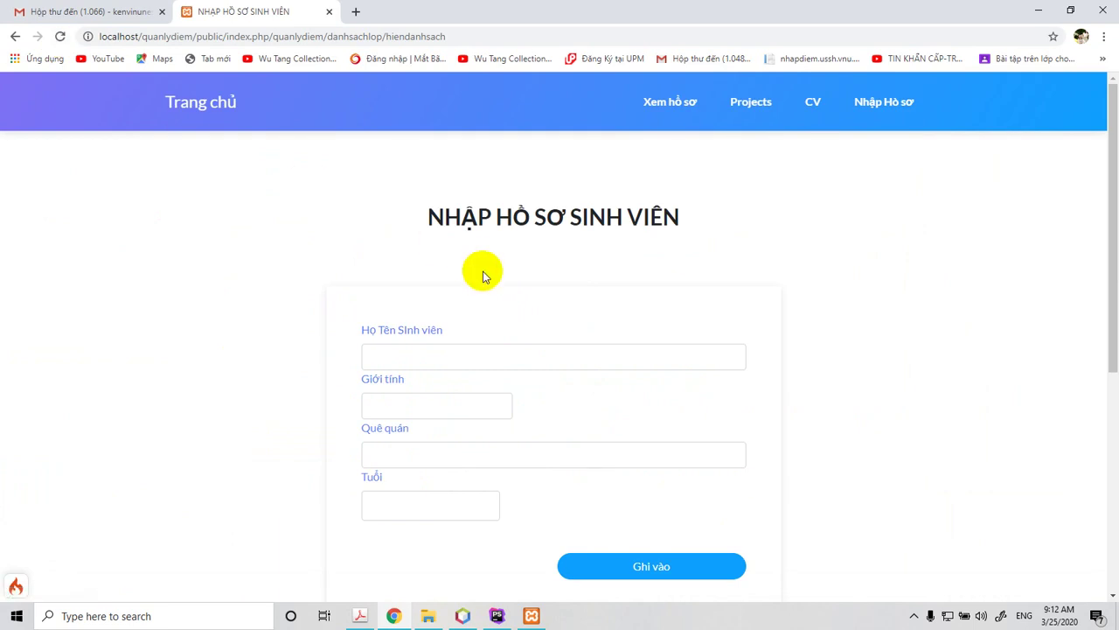
scroll(517, 300, down, 3)
scroll(519, 347, down, 2)
scroll(517, 342, up, 5)
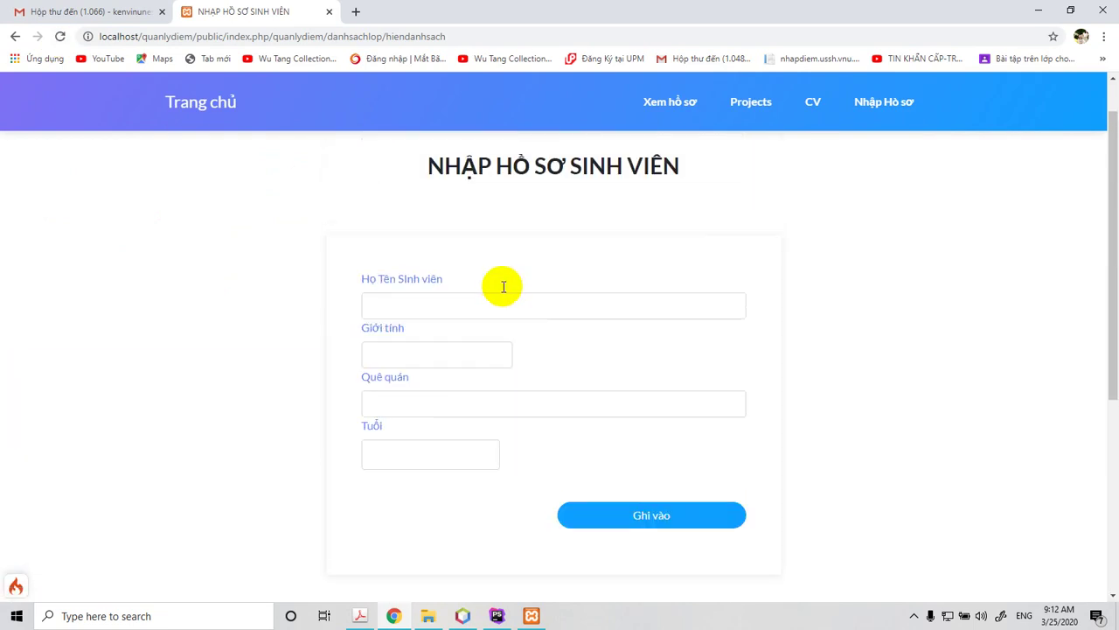
click(431, 303)
click(424, 405)
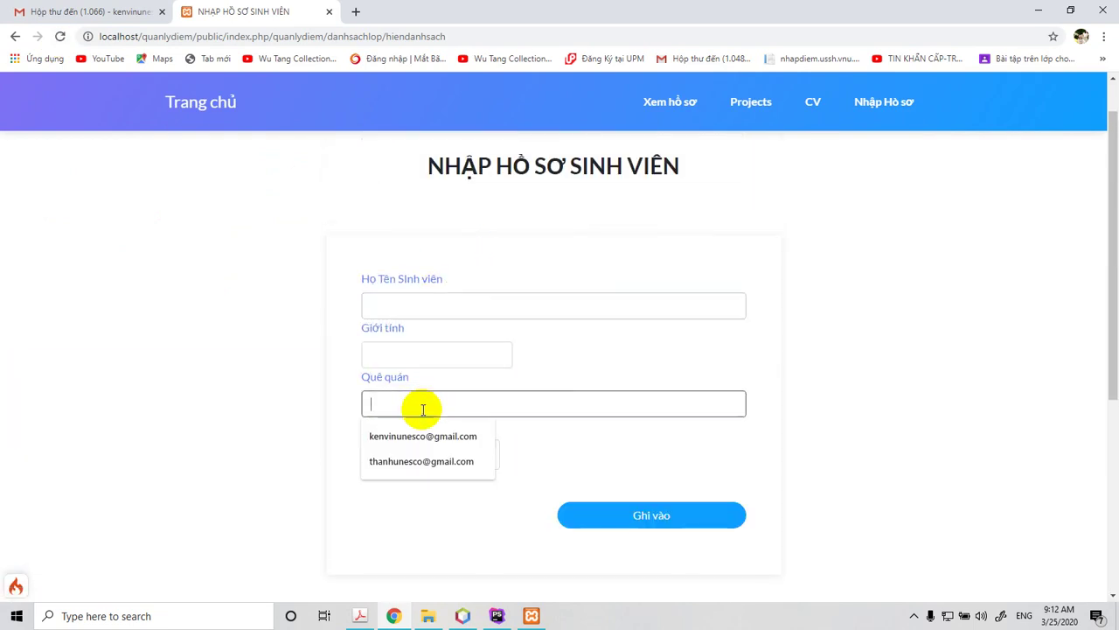
click(643, 444)
scroll(757, 359, down, 3)
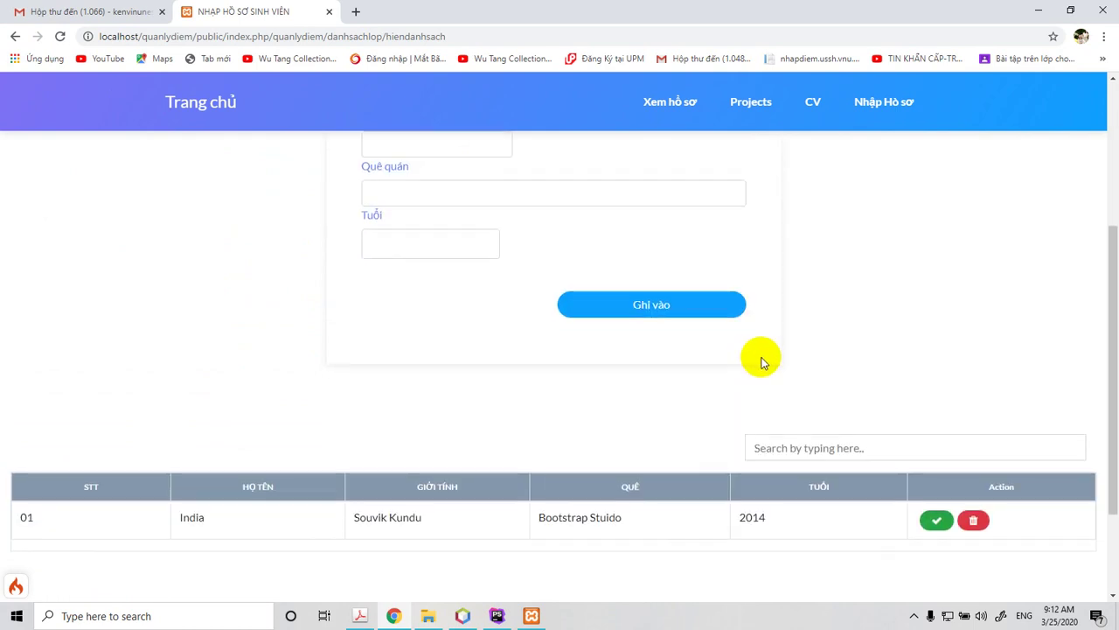
scroll(639, 358, up, 2)
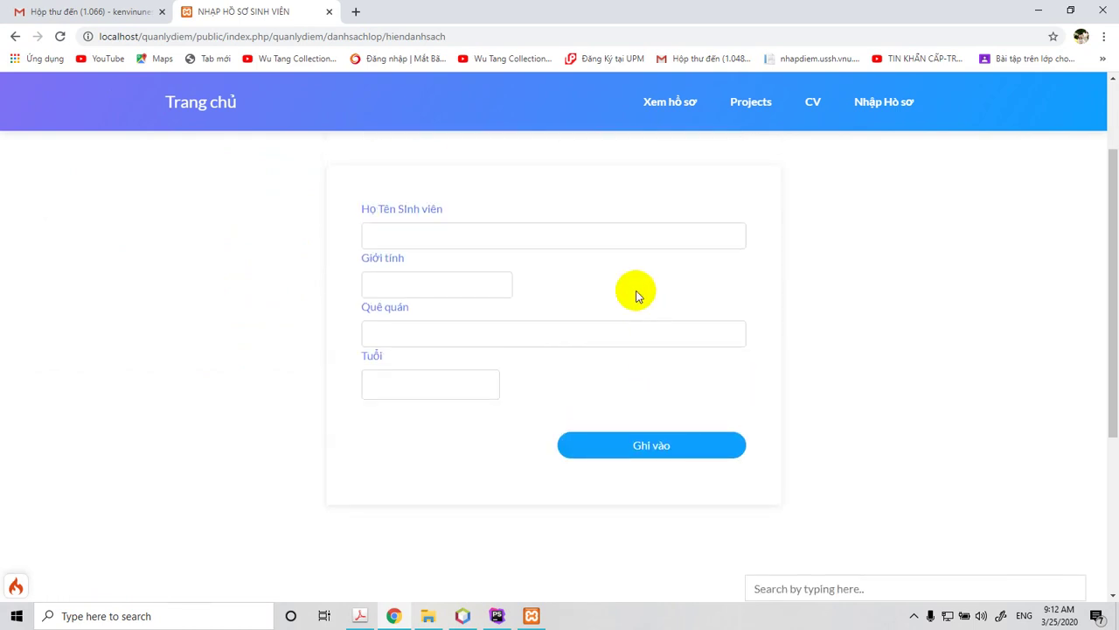
- Examine the form fields, the student table with its search box and the footer across the whole page
click(411, 233)
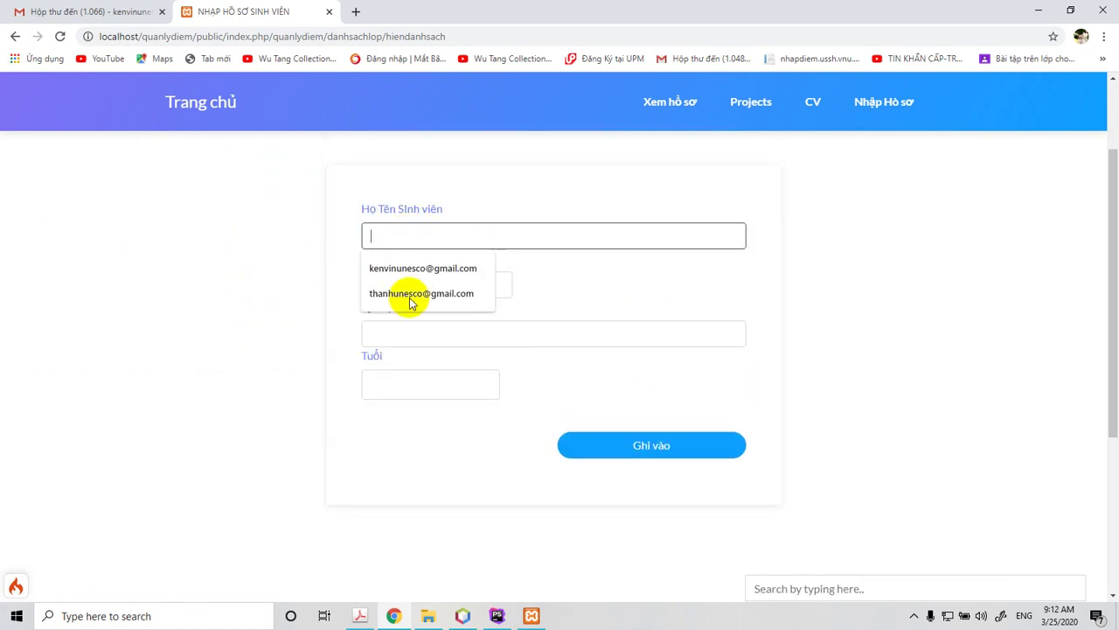
click(524, 306)
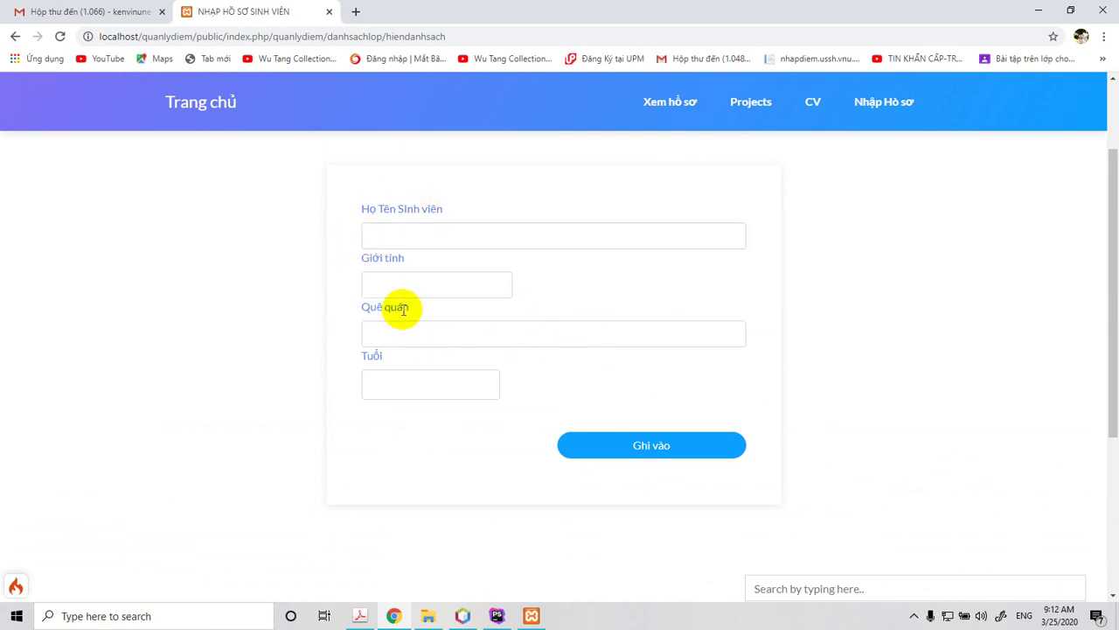
scroll(464, 414, down, 3)
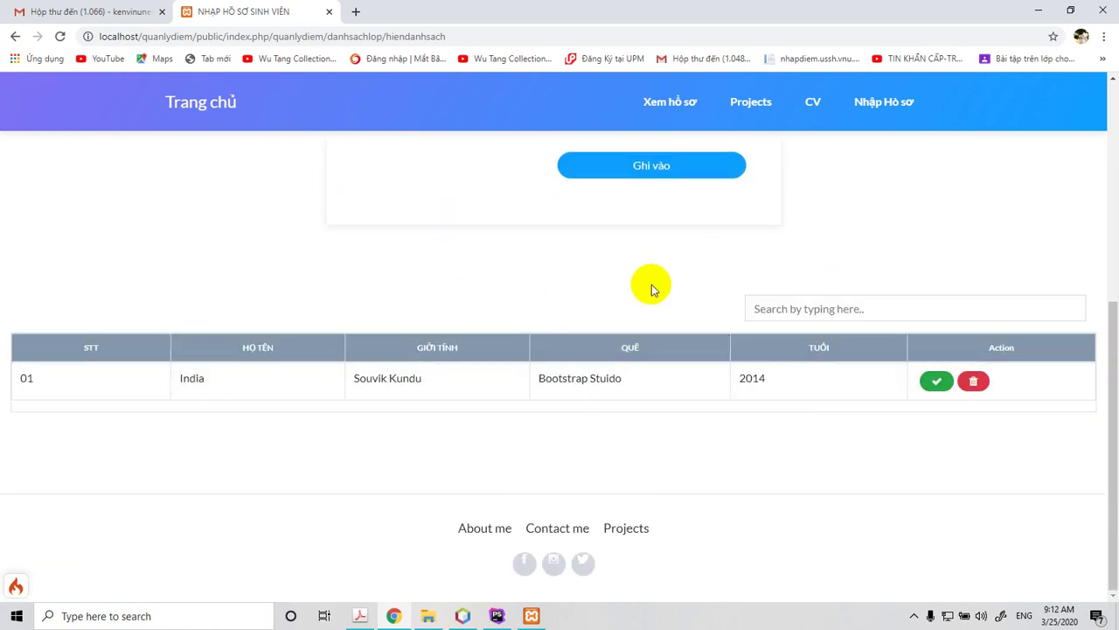
scroll(723, 354, up, 1)
scroll(723, 355, up, 1)
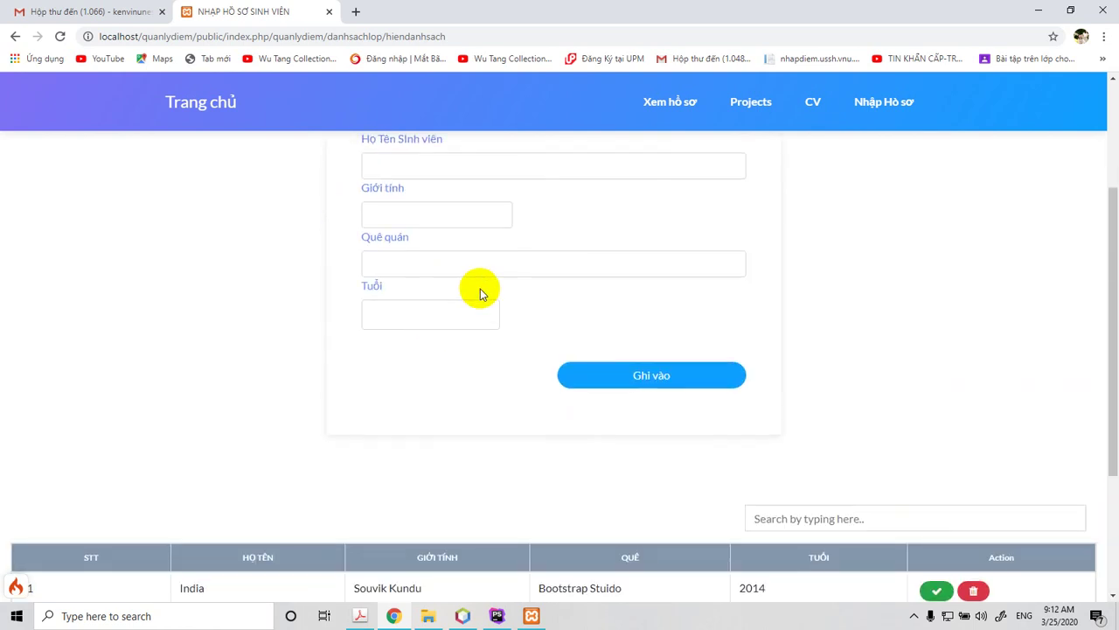
click(394, 37)
click(451, 165)
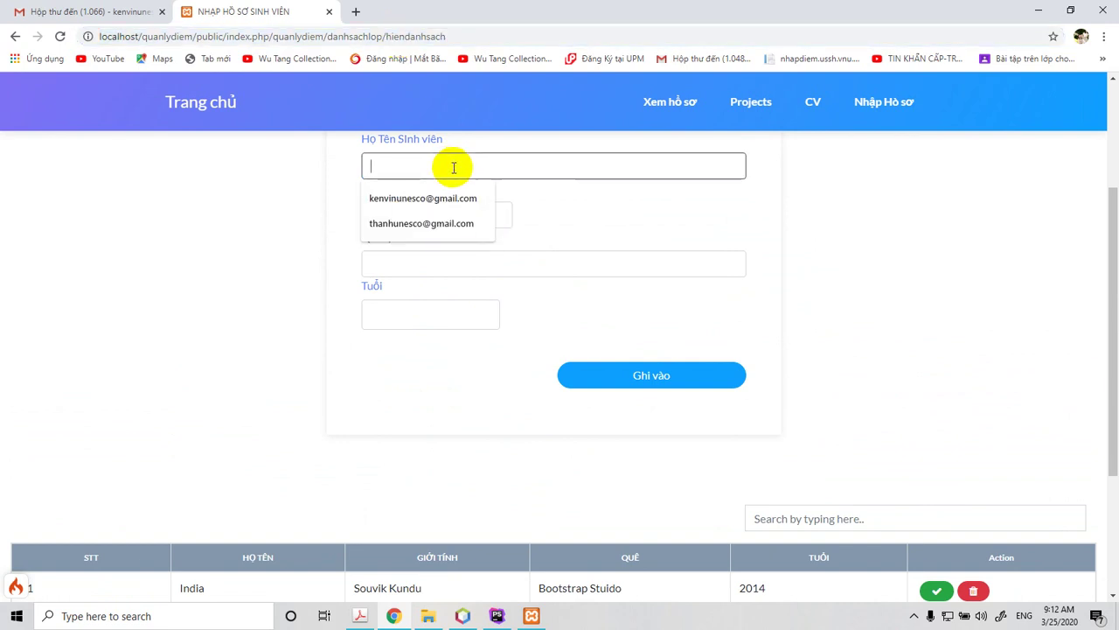
click(860, 233)
scroll(870, 245, up, 1)
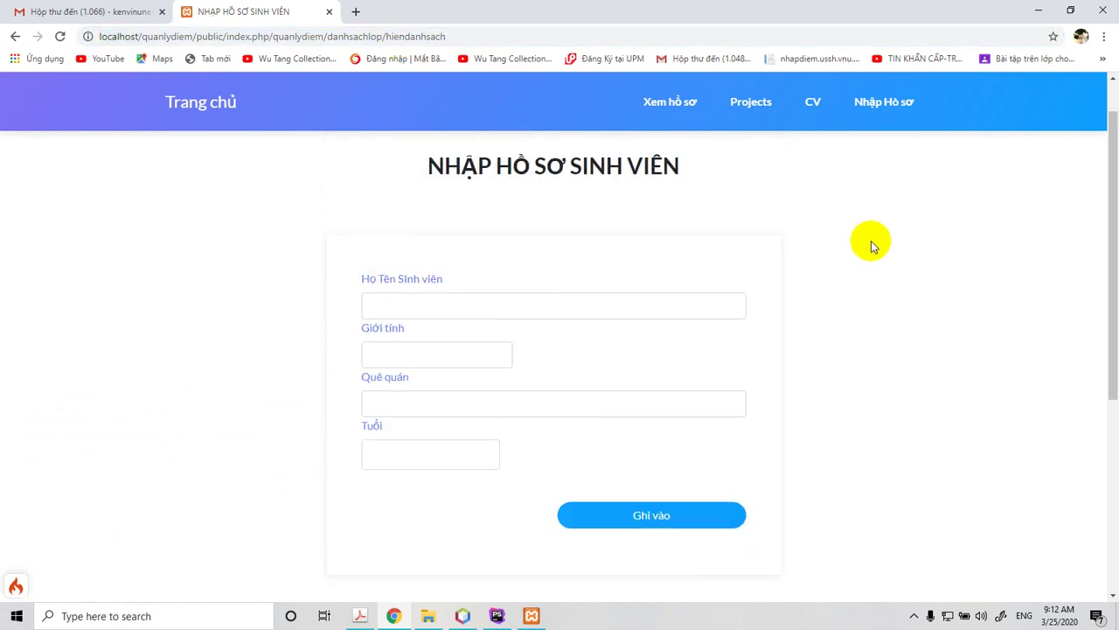
scroll(846, 292, down, 4)
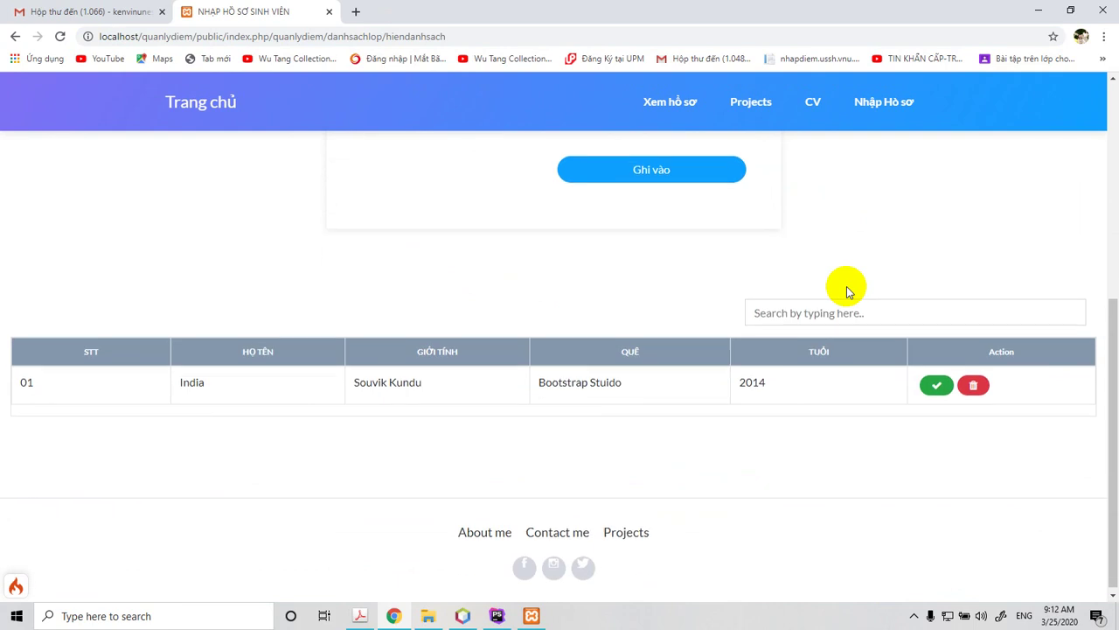
scroll(603, 260, up, 3)
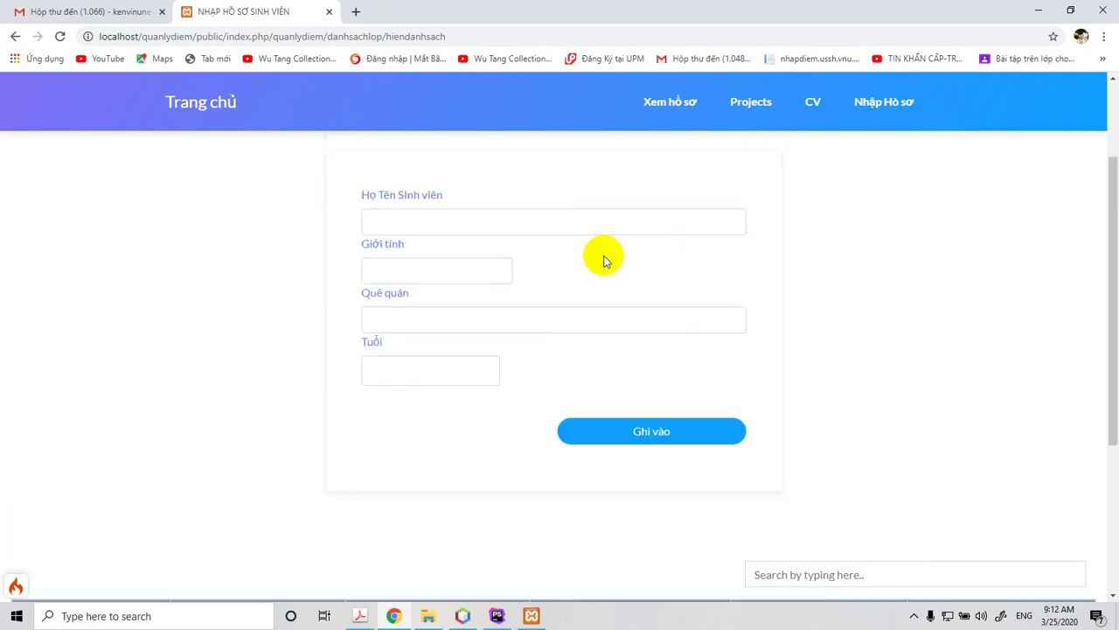
scroll(437, 229, up, 2)
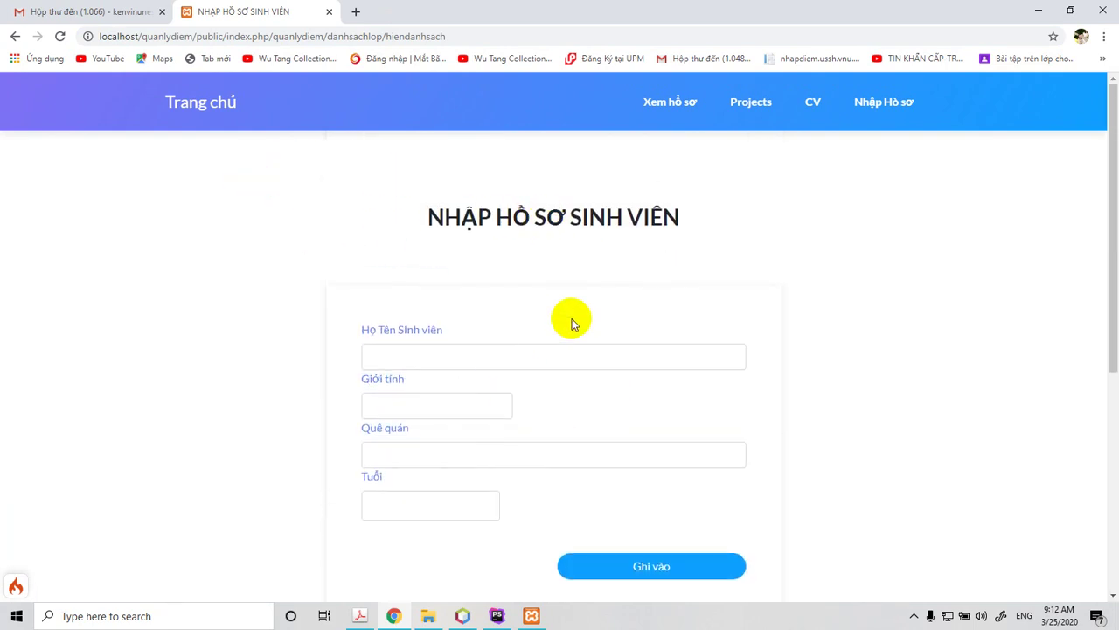
scroll(420, 350, down, 2)
scroll(432, 478, down, 2)
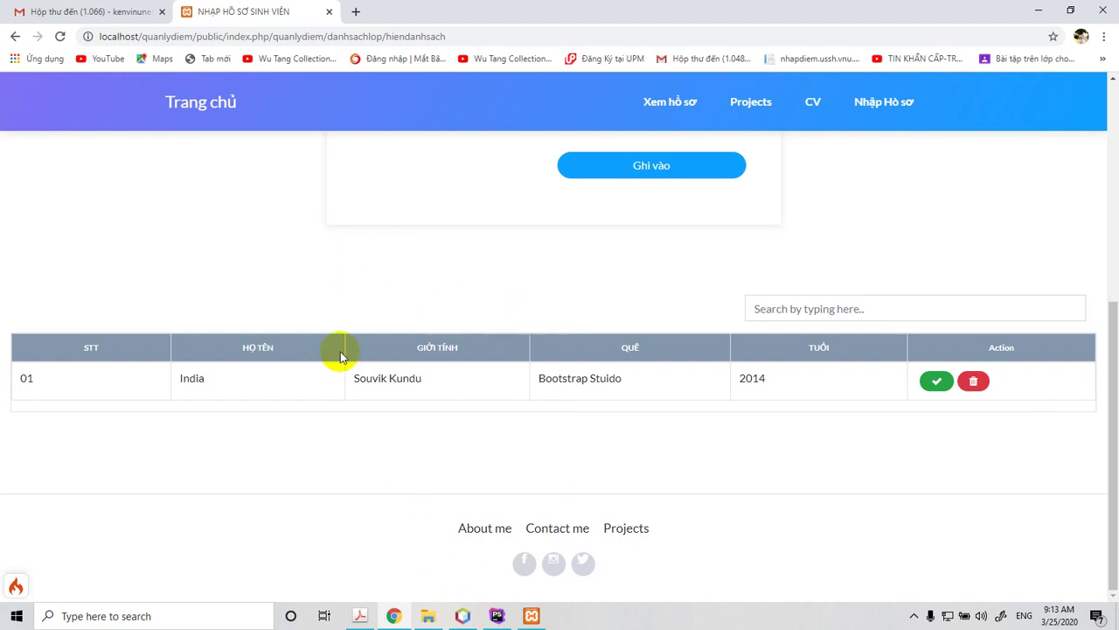
scroll(647, 322, up, 4)
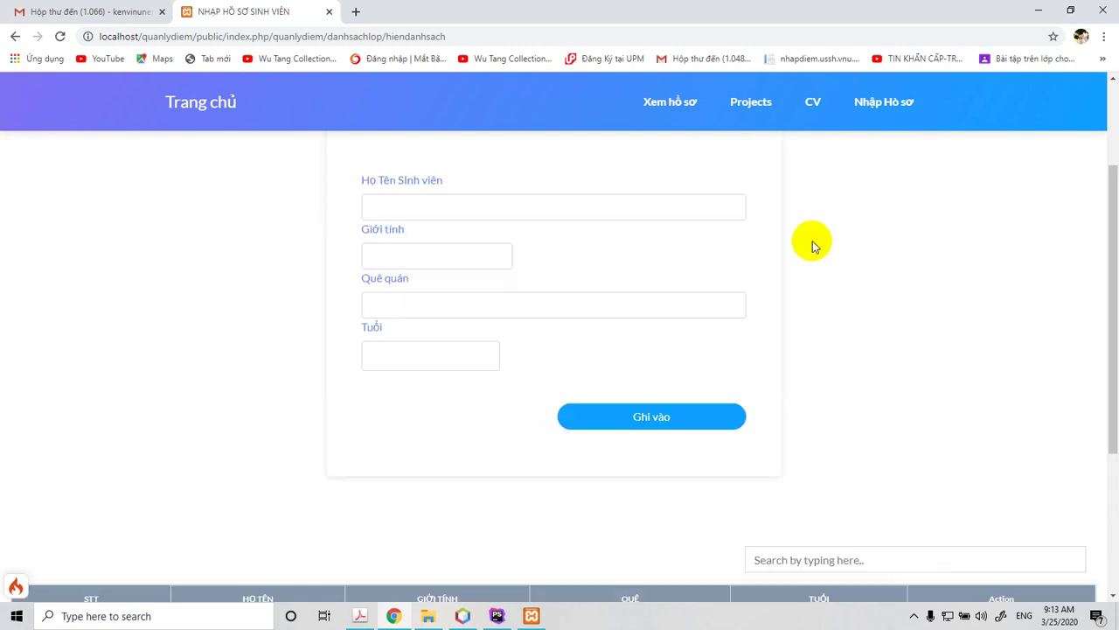
click(392, 298)
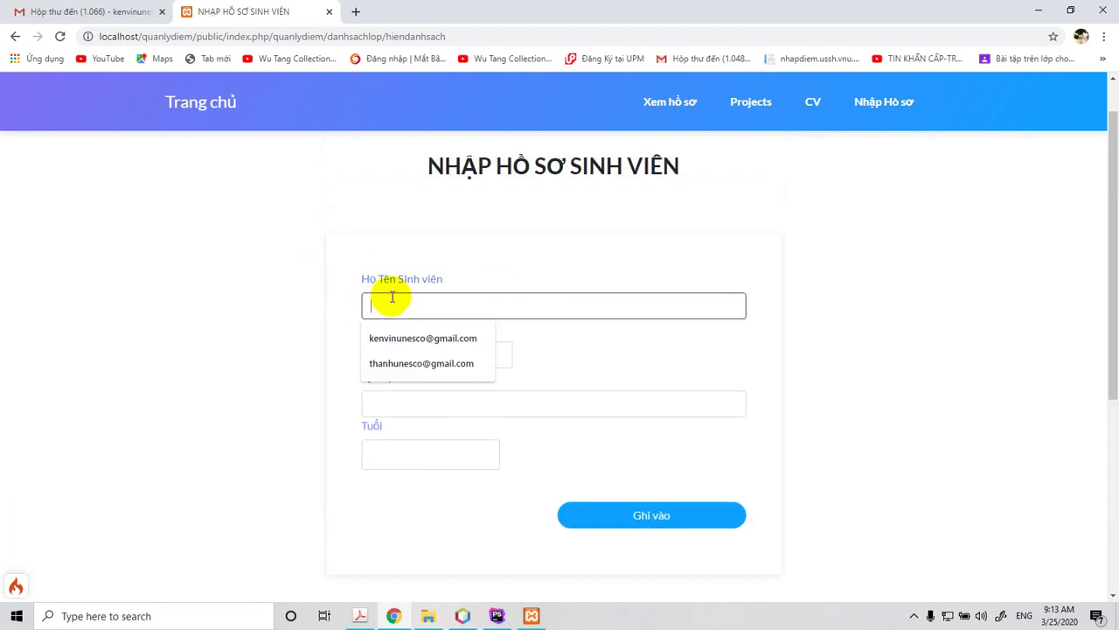
click(885, 256)
scroll(579, 393, down, 3)
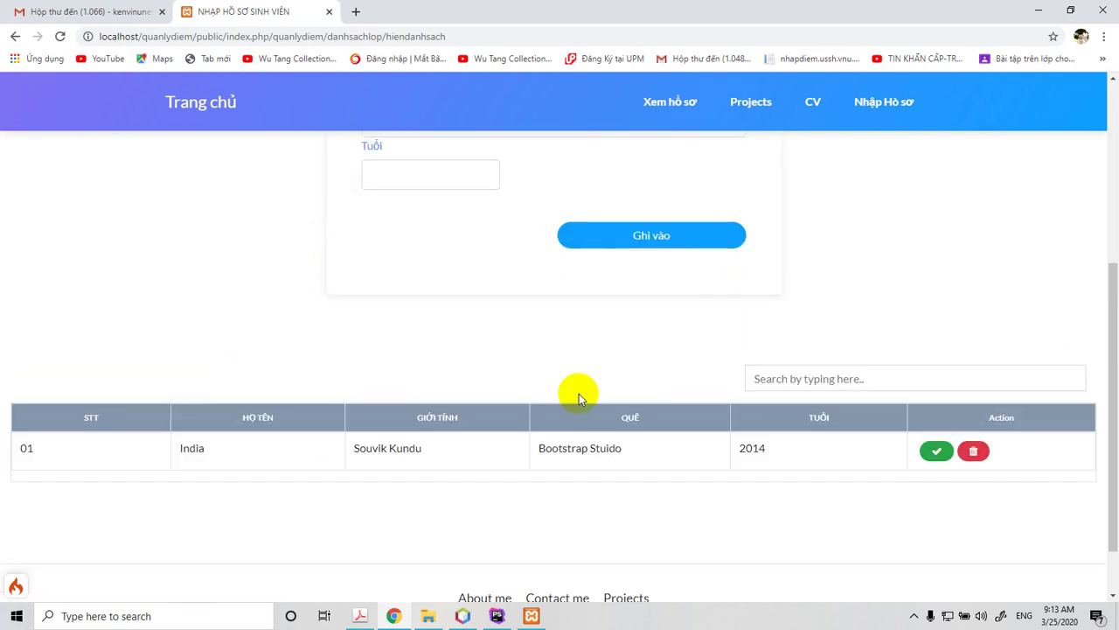
- Restore the browser window down and narrow it to about phone width to check the page's responsive layout
click(1070, 11)
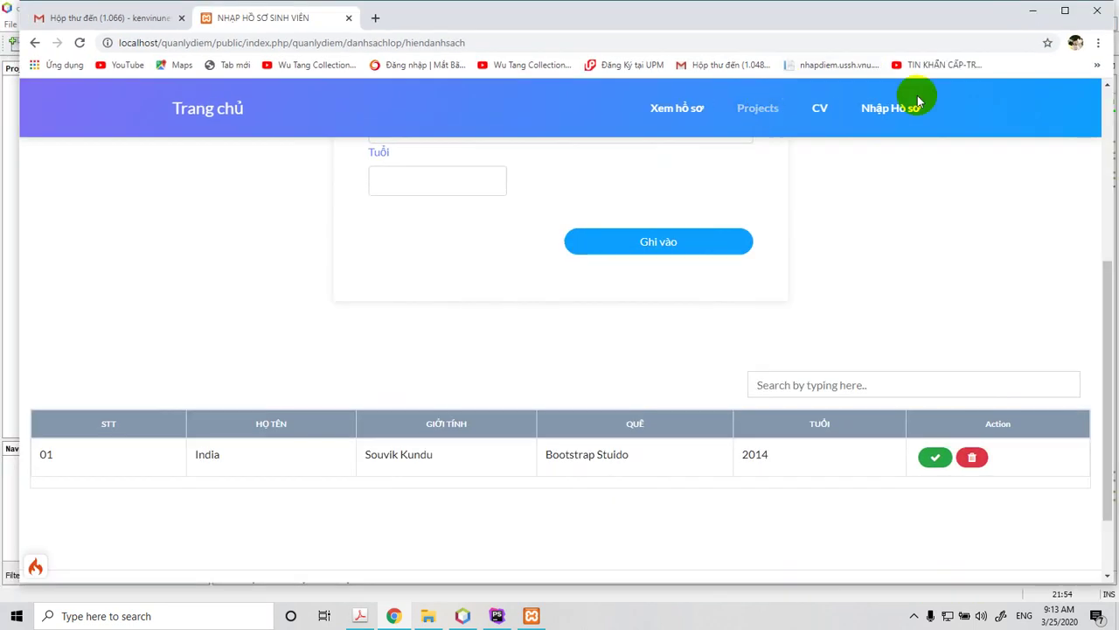
drag(1109, 36, 316, 162)
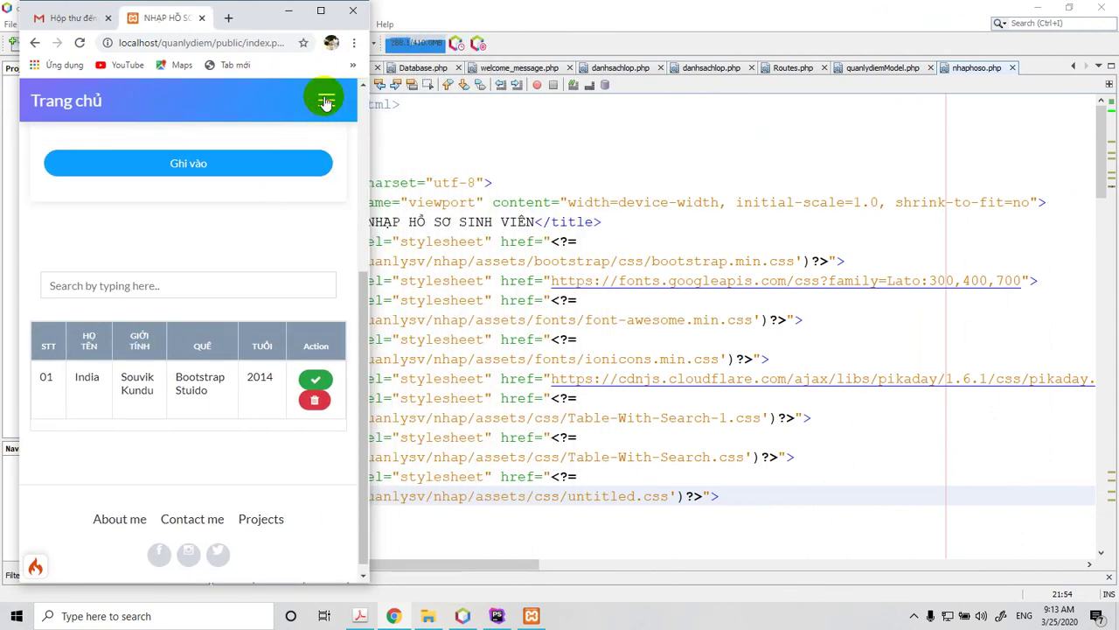
scroll(230, 265, up, 4)
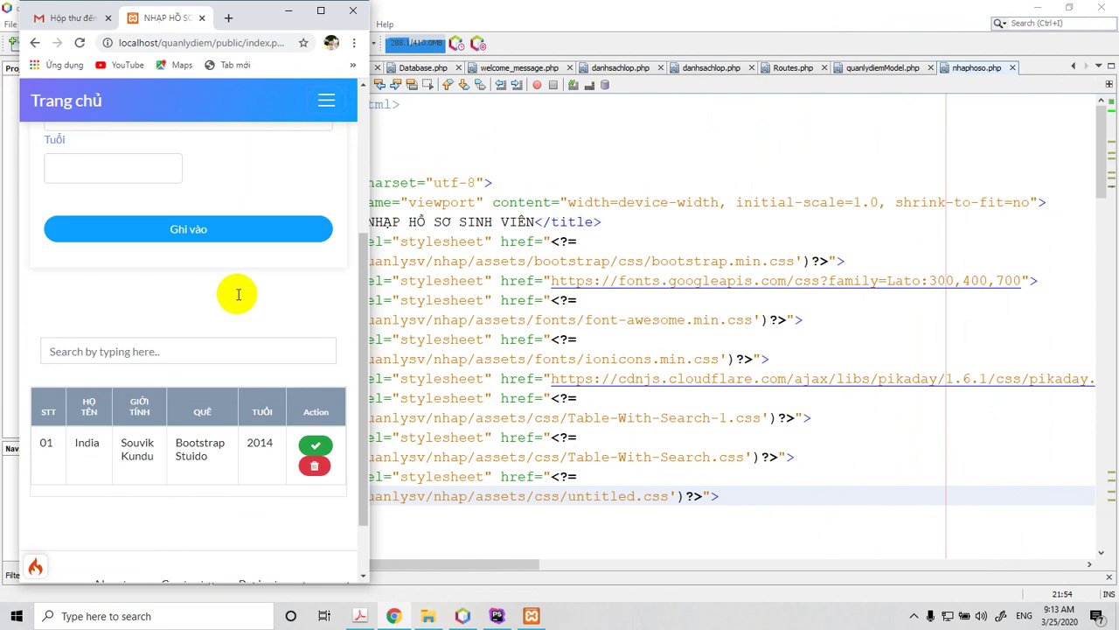
- Try the name and hometown fields of the student form at phone width, and widen the browser window slightly to check the layout
click(321, 107)
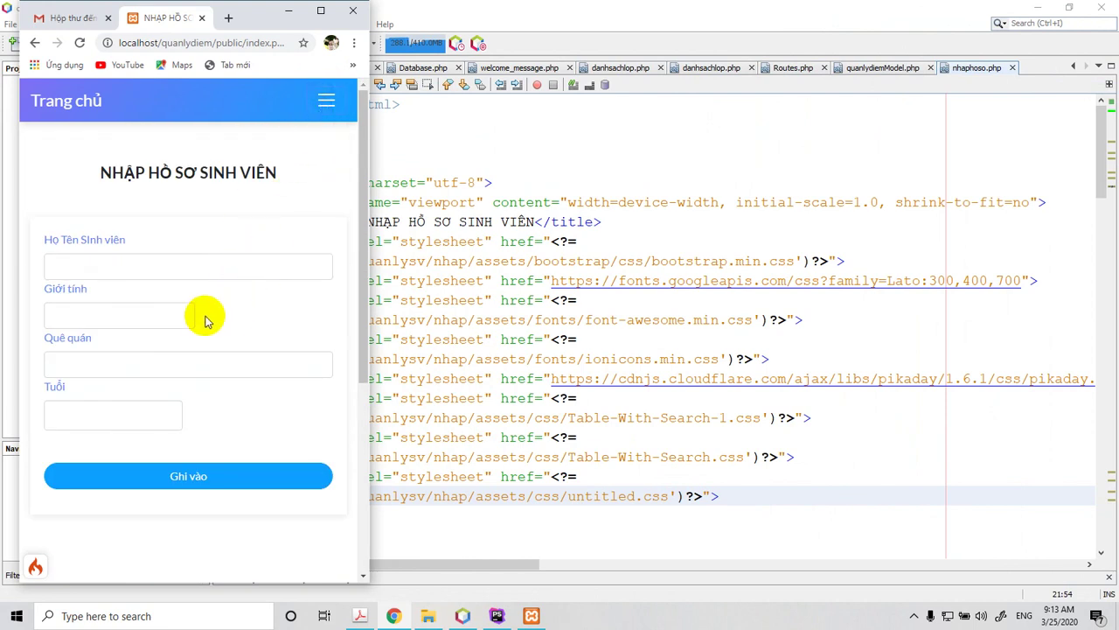
click(120, 258)
click(120, 371)
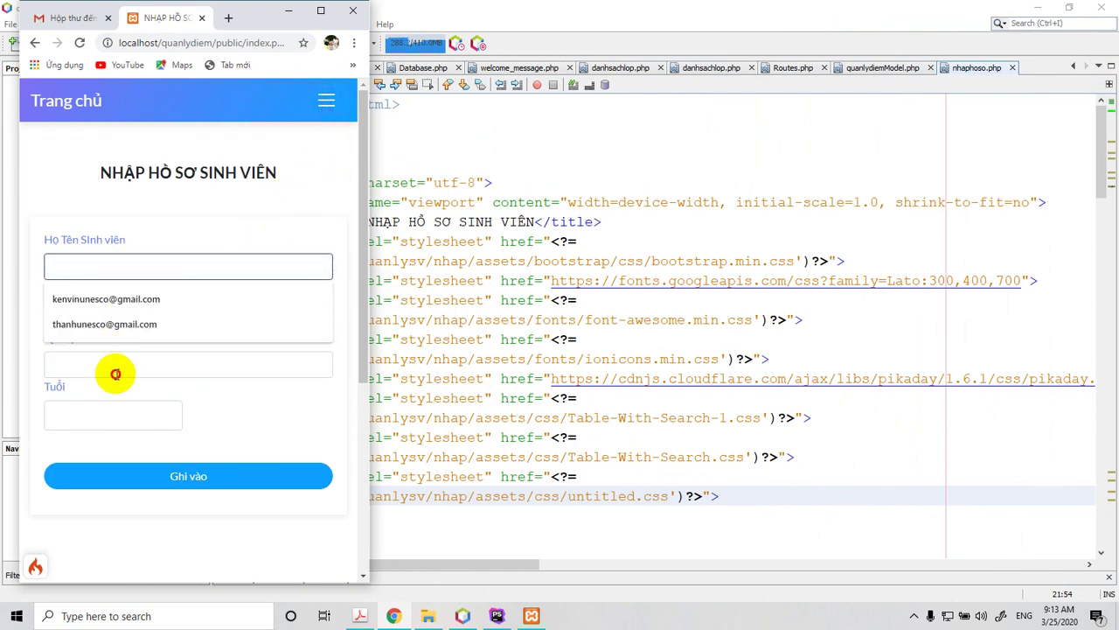
click(293, 289)
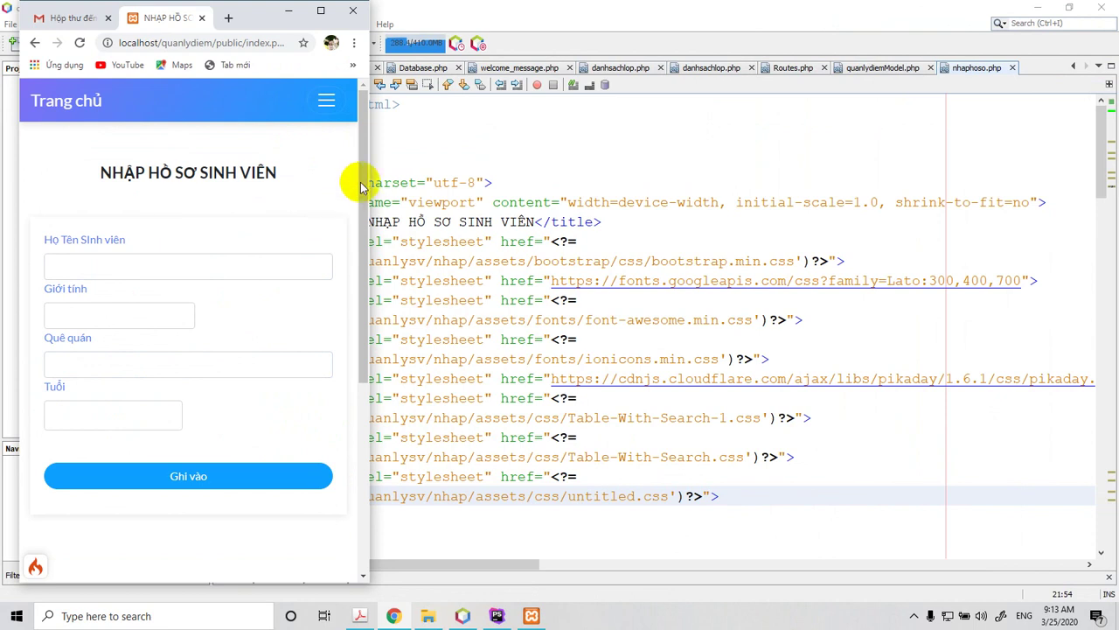
drag(356, 174, 390, 262)
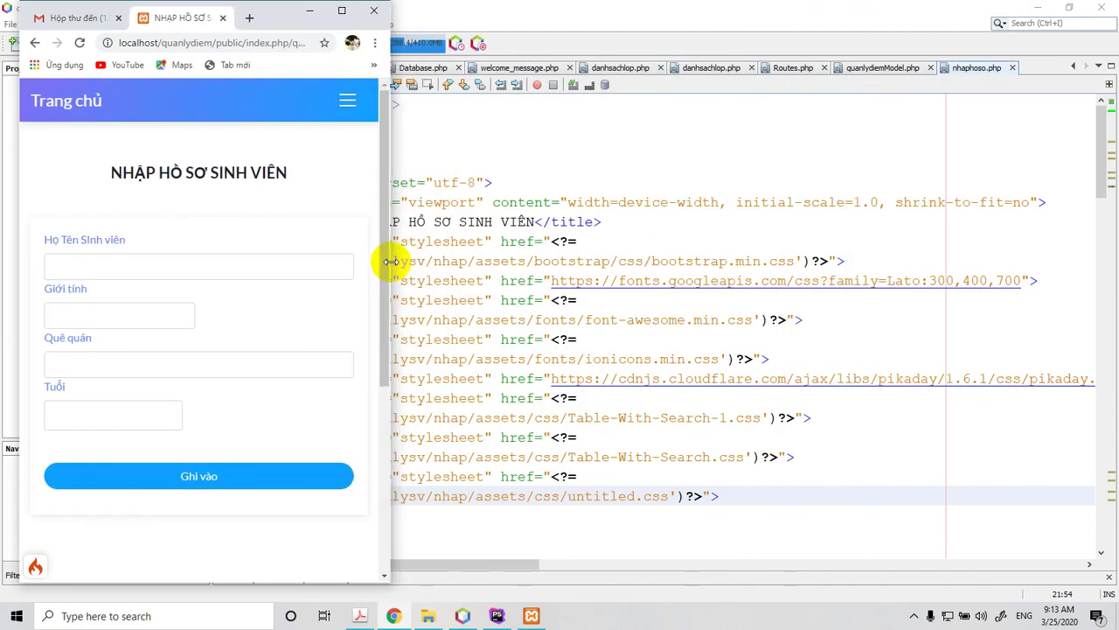
- Return to nhaphoso.php in NetBeans and read through the markup to the base_url script paths at the end of the file
click(306, 11)
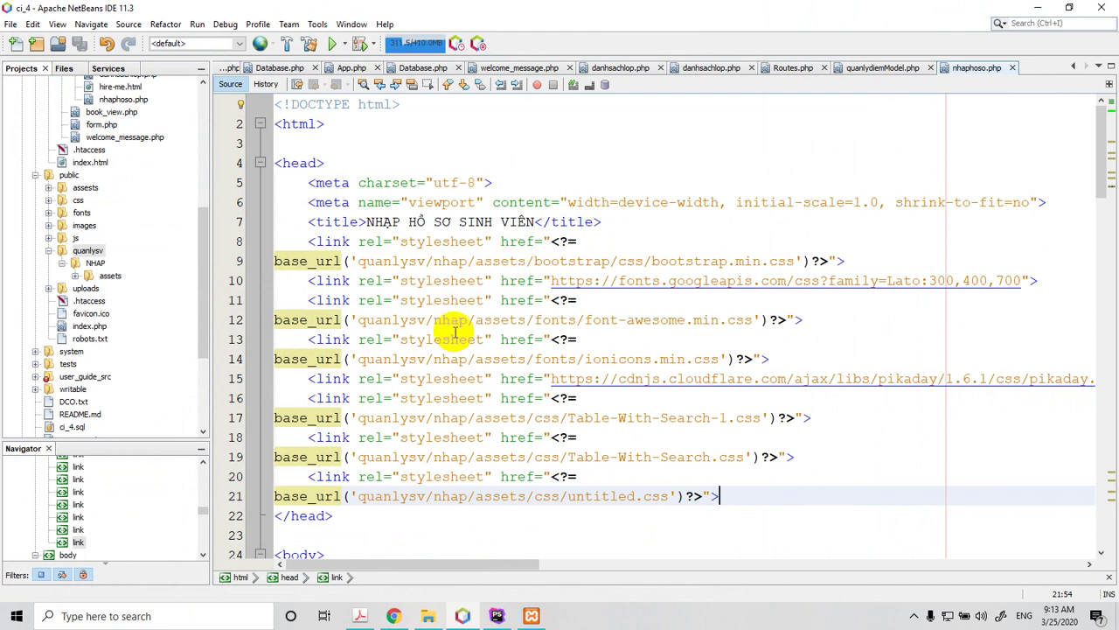
scroll(455, 333, down, 6)
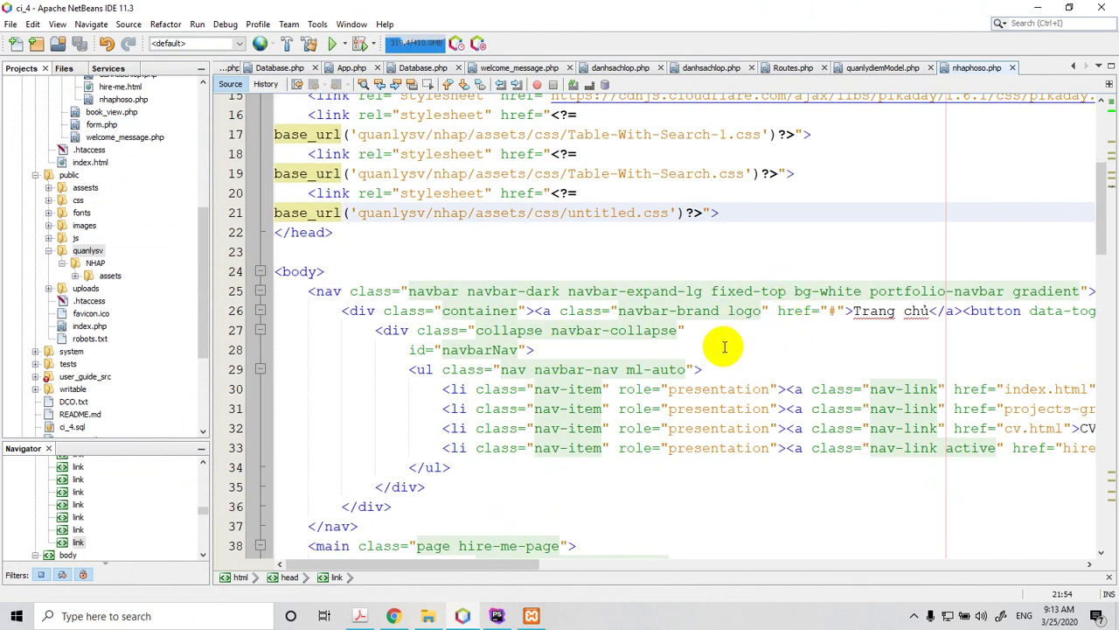
scroll(721, 347, down, 2)
scroll(722, 347, down, 7)
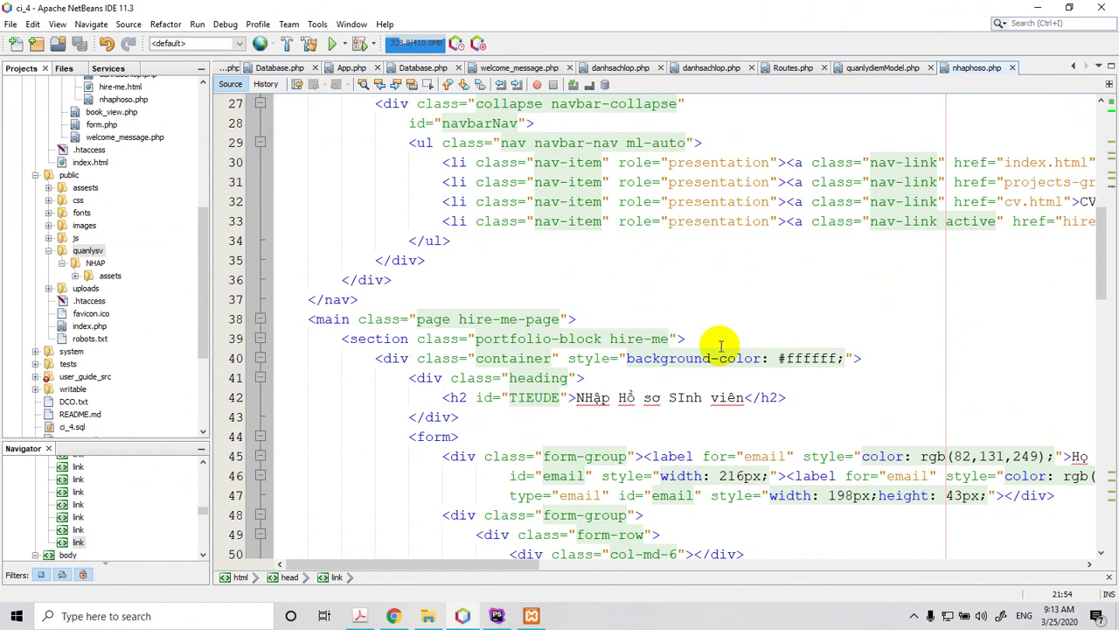
scroll(721, 347, down, 16)
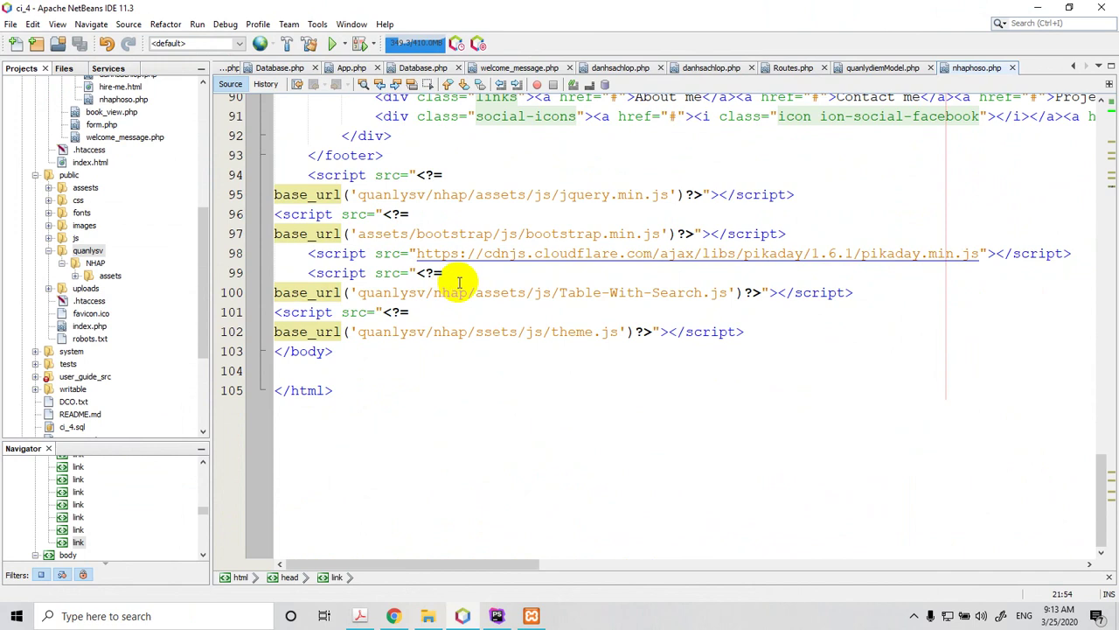
click(466, 276)
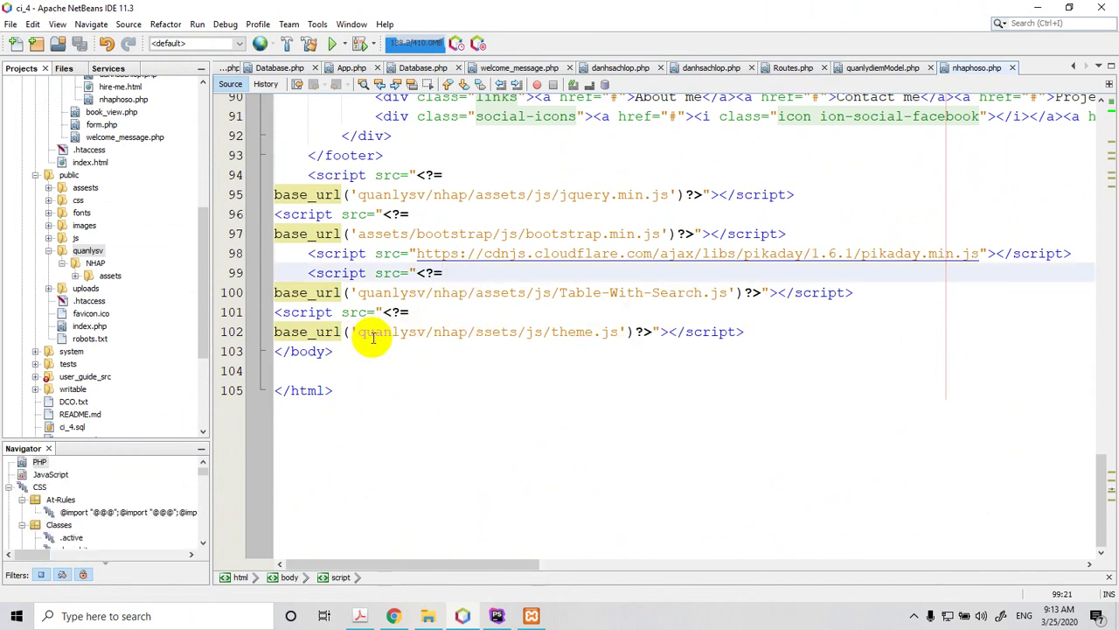
click(435, 333)
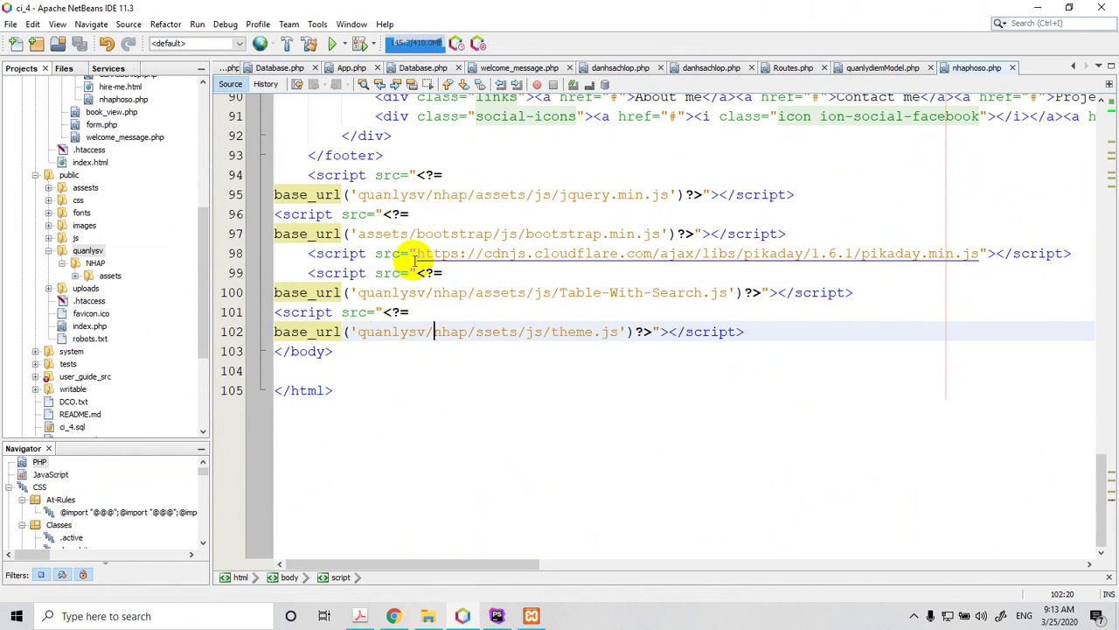
- Review the base_url stylesheet links in the head of nhaphoso.php against the script includes before the closing body tag
scroll(613, 277, up, 20)
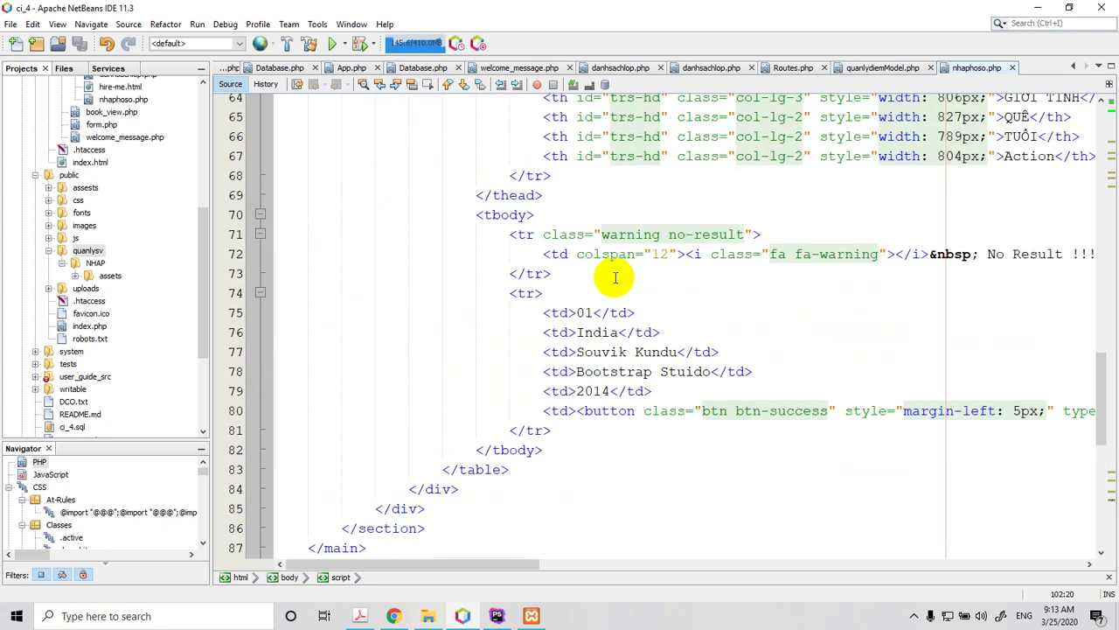
scroll(614, 278, up, 4)
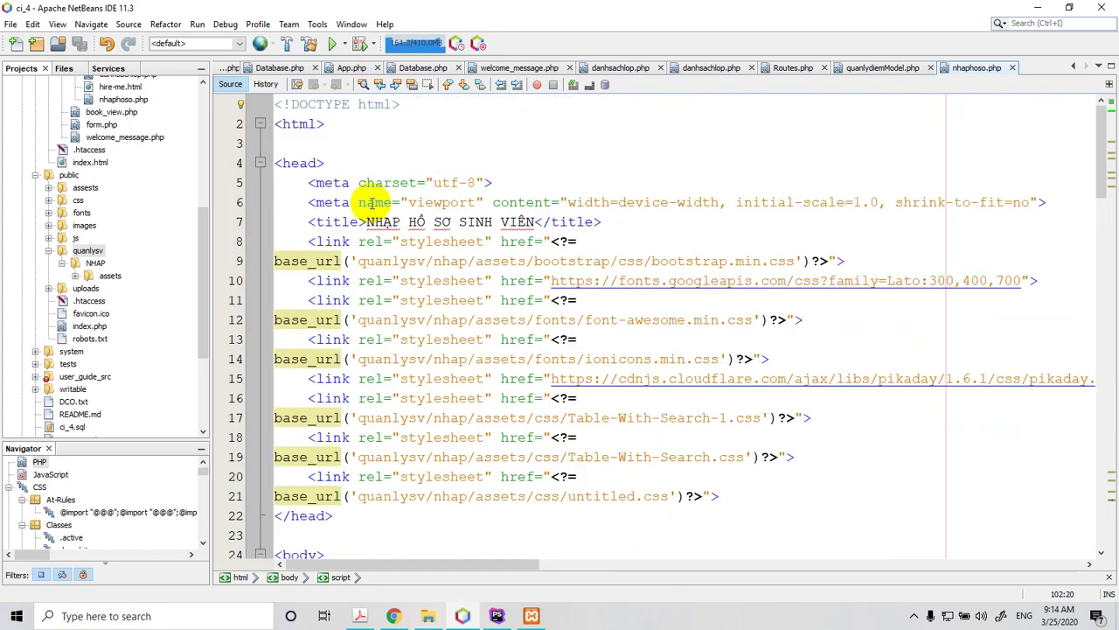
scroll(432, 231, down, 3)
scroll(404, 316, down, 3)
scroll(472, 251, up, 3)
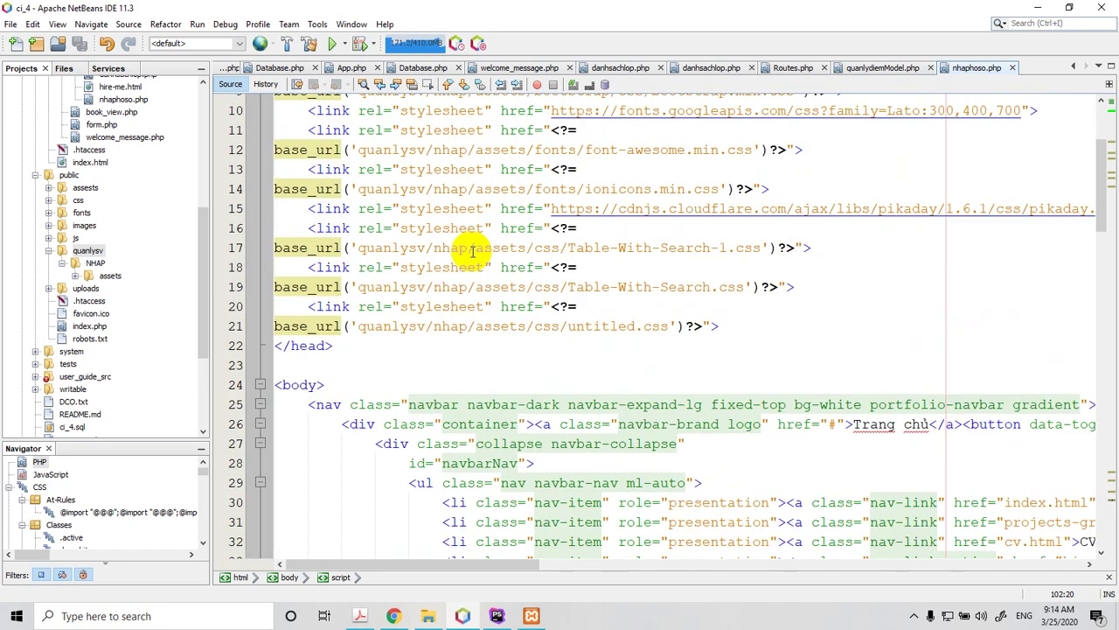
scroll(389, 166, up, 3)
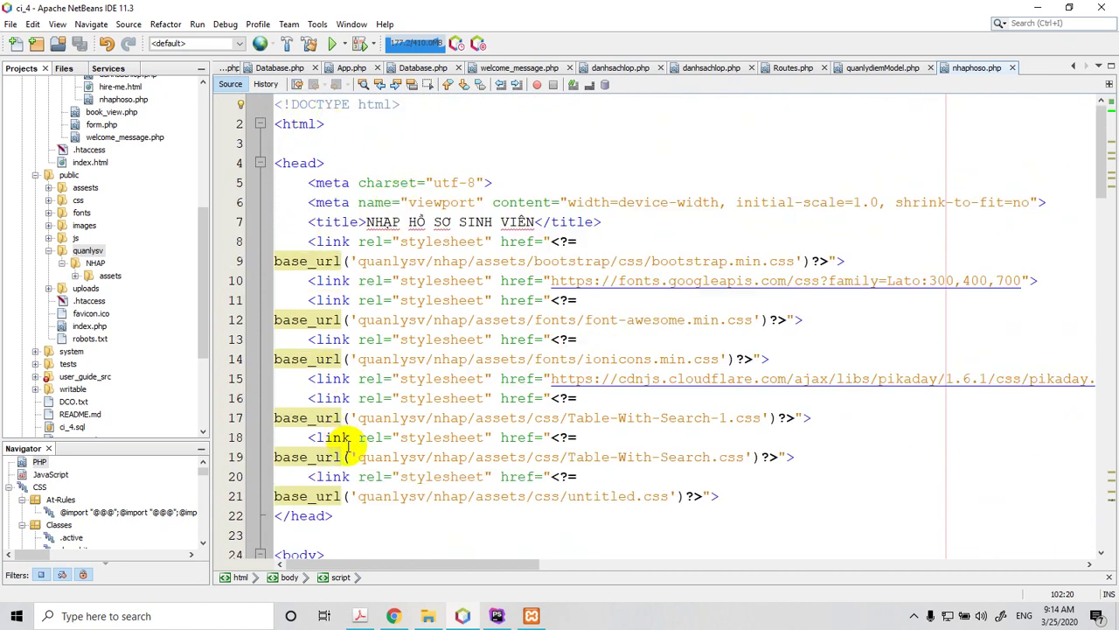
scroll(323, 335, down, 2)
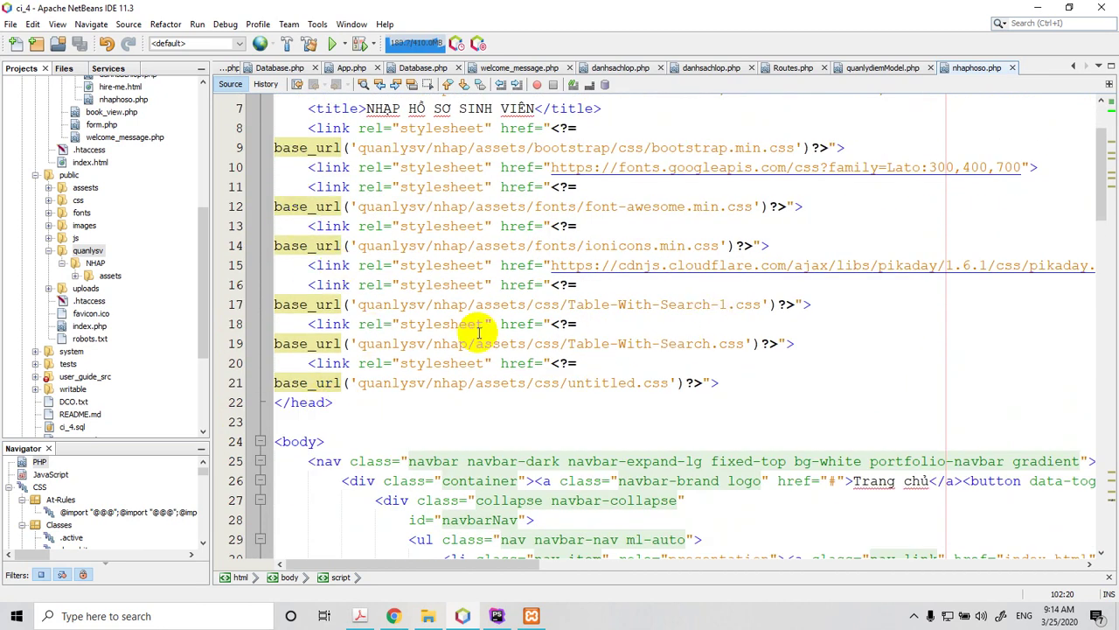
scroll(341, 374, down, 20)
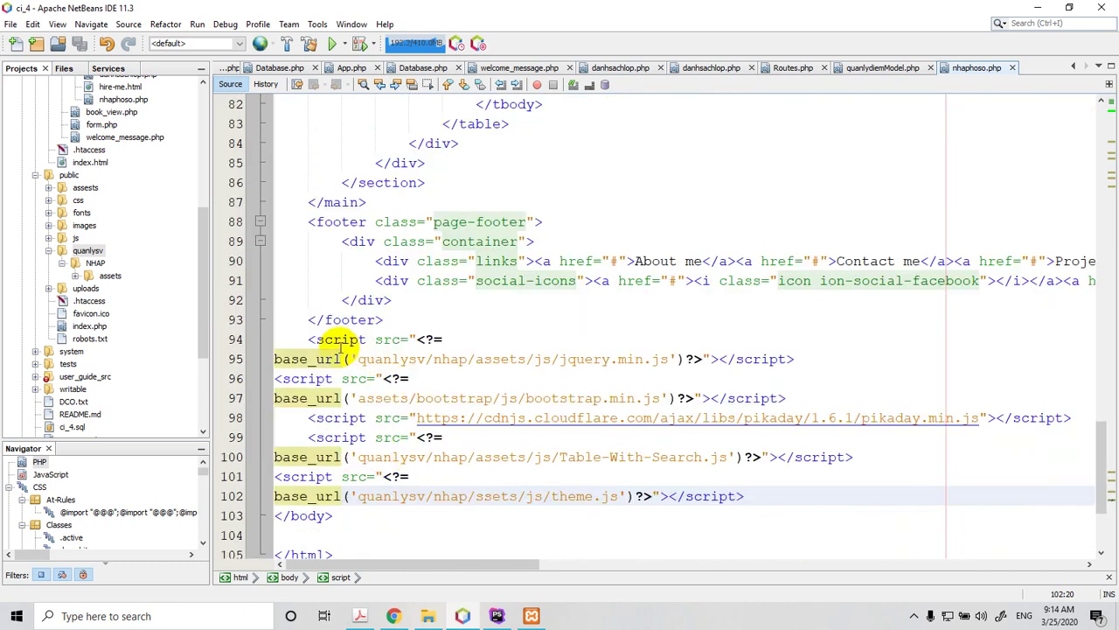
scroll(362, 423, down, 3)
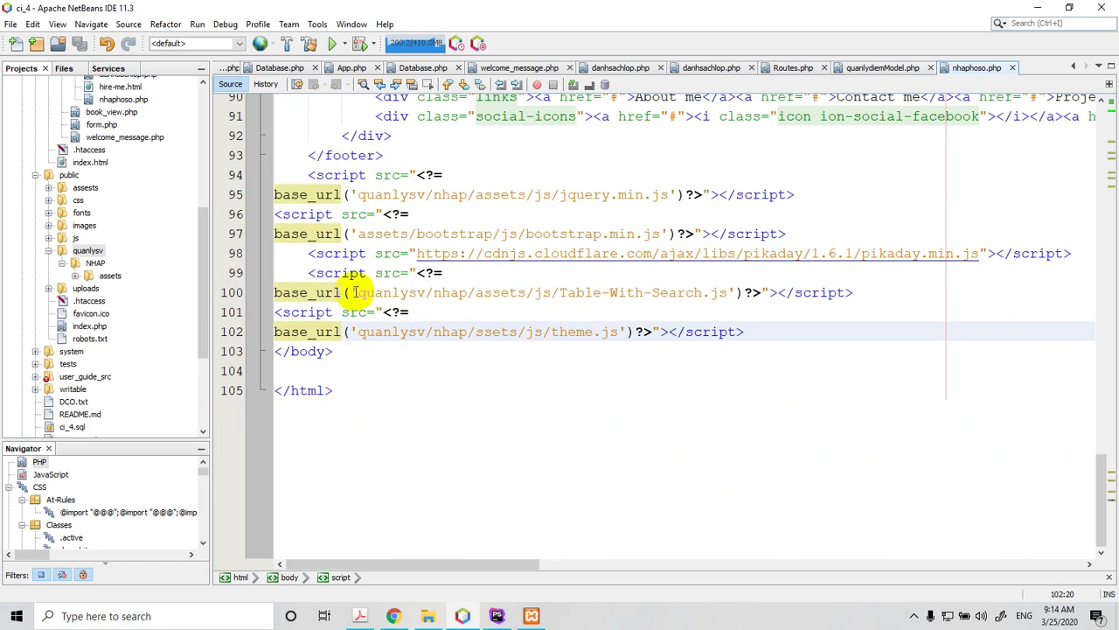
- Examine the form's closing markup, the student table with its header and sample row, and the footer code in nhaphoso.php
scroll(609, 312, up, 14)
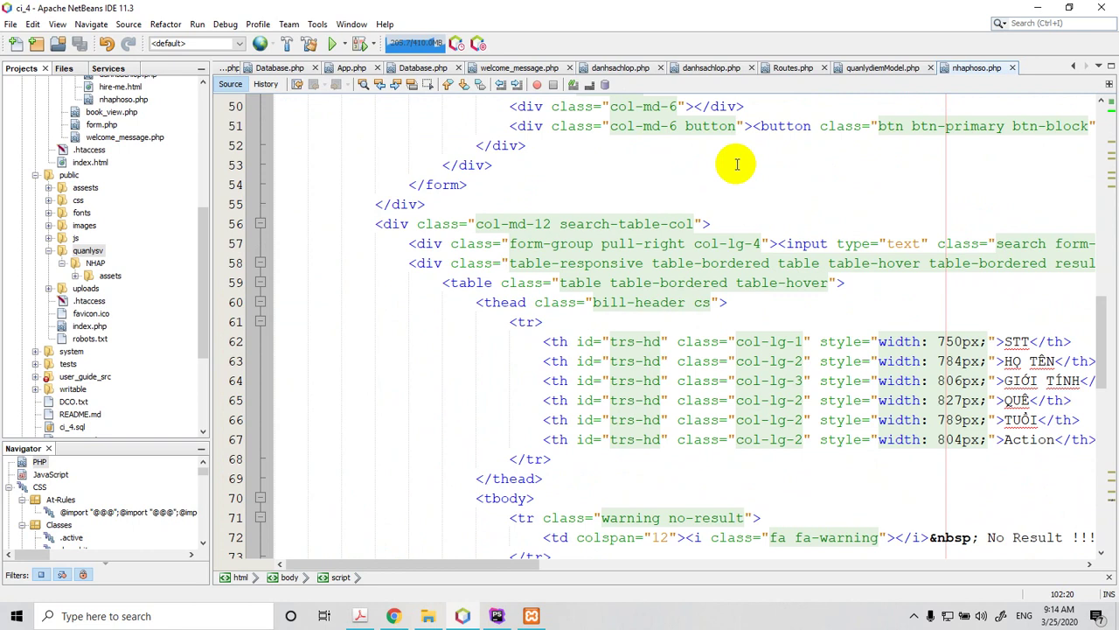
click(737, 165)
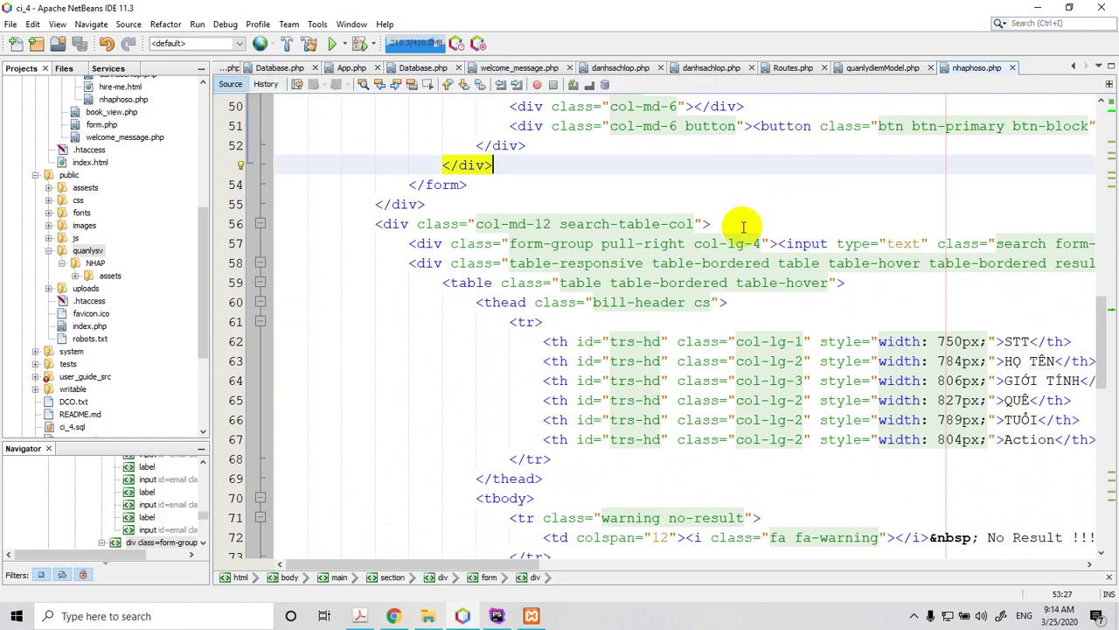
scroll(742, 229, down, 5)
scroll(741, 229, down, 5)
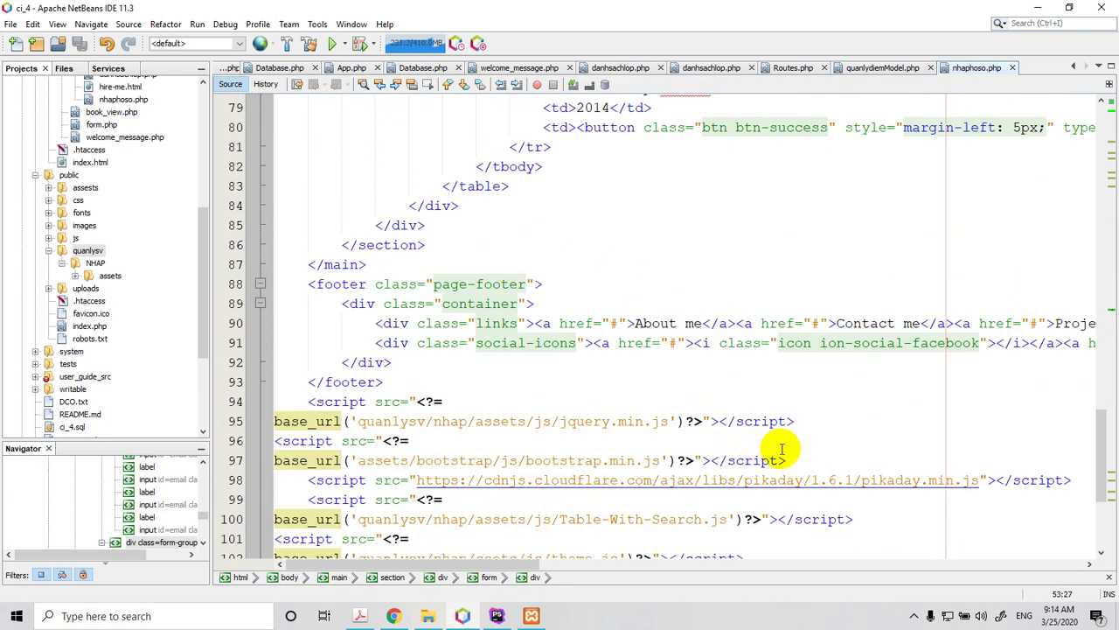
scroll(677, 319, down, 3)
scroll(680, 325, up, 16)
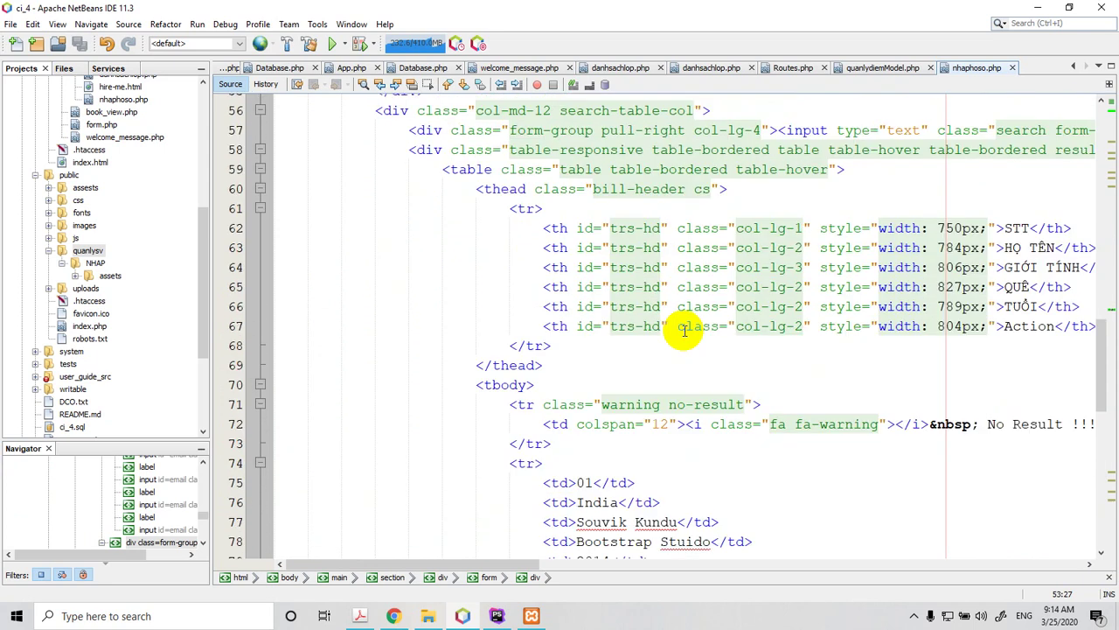